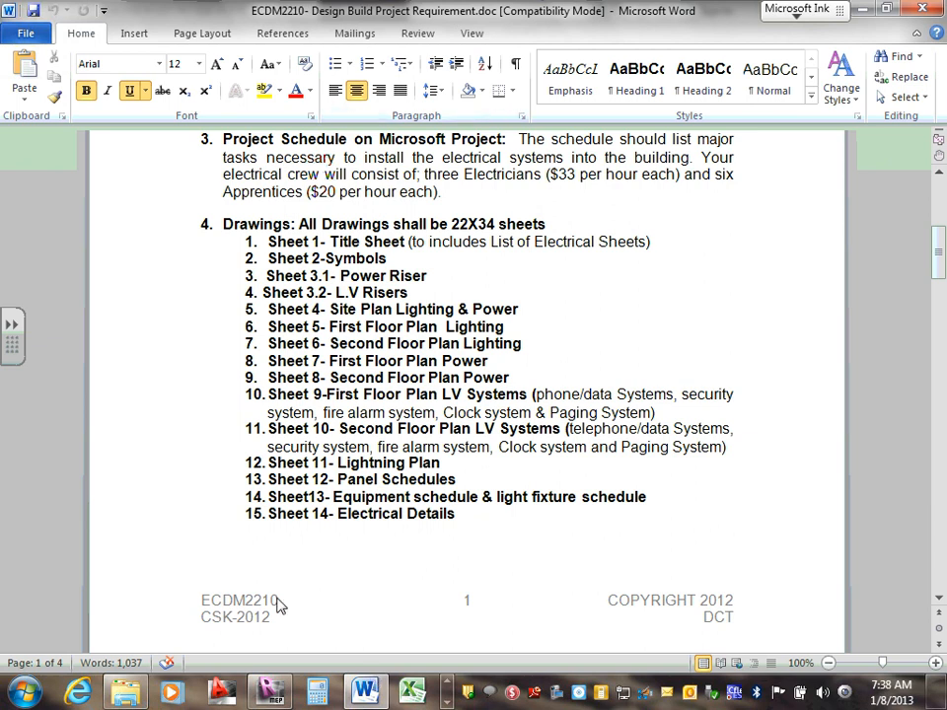
Switch to File Explorer and go up to the Instructor folder of 2012-Semester.
mouse_move(126, 699)
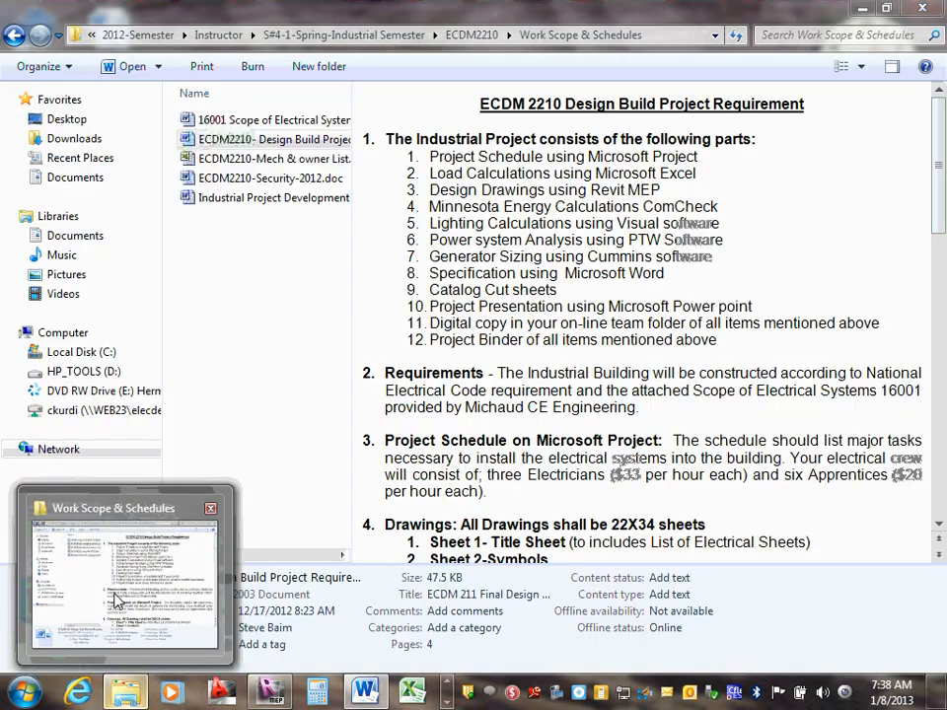
click(111, 632)
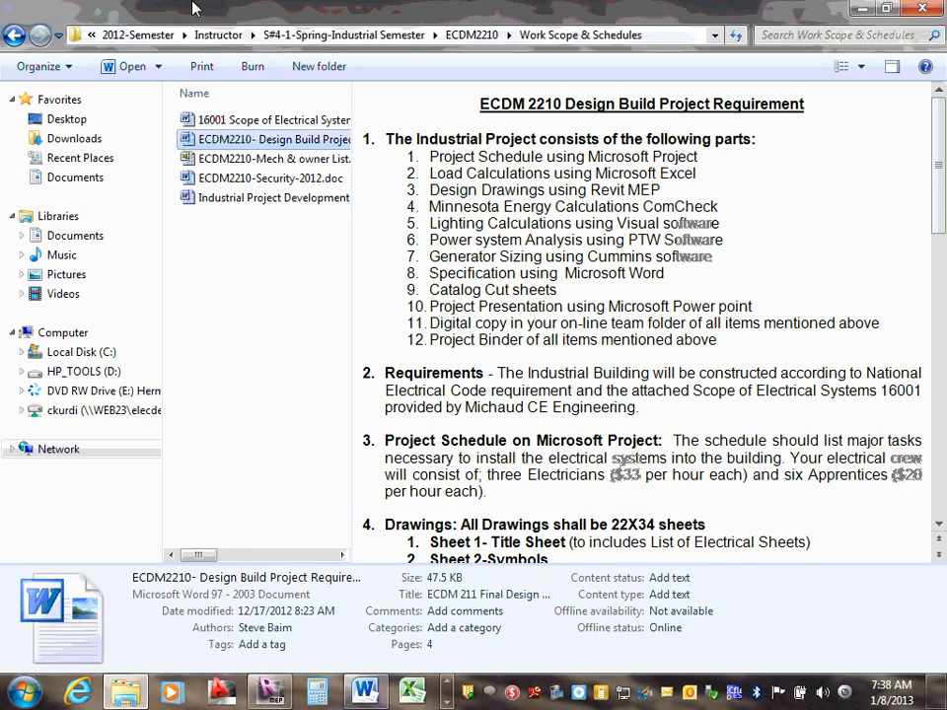
click(14, 36)
click(14, 35)
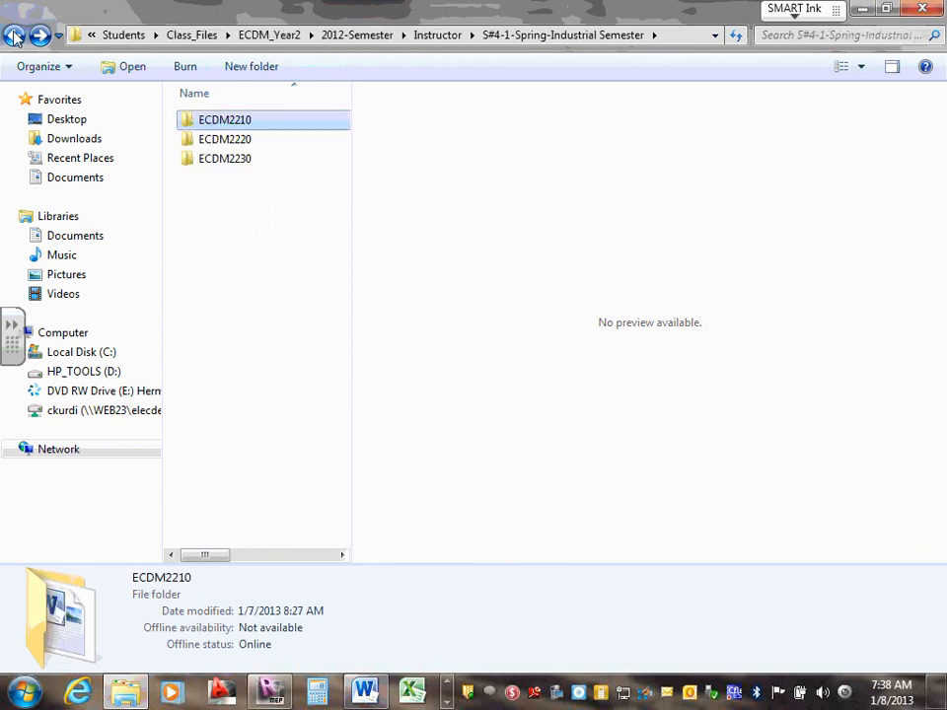
click(437, 37)
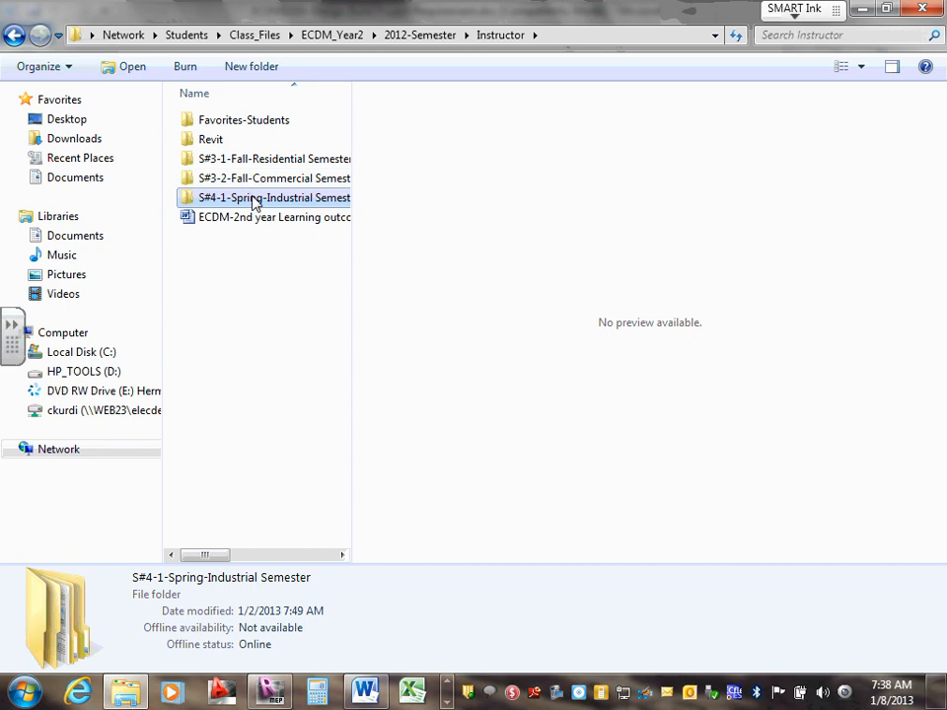
Preview the ECDM2210 Design Build Project Requirement document in S#4-1-Spring-Industrial Semester > ECDM2210 > Work Scope & Schedules.
double_click(254, 201)
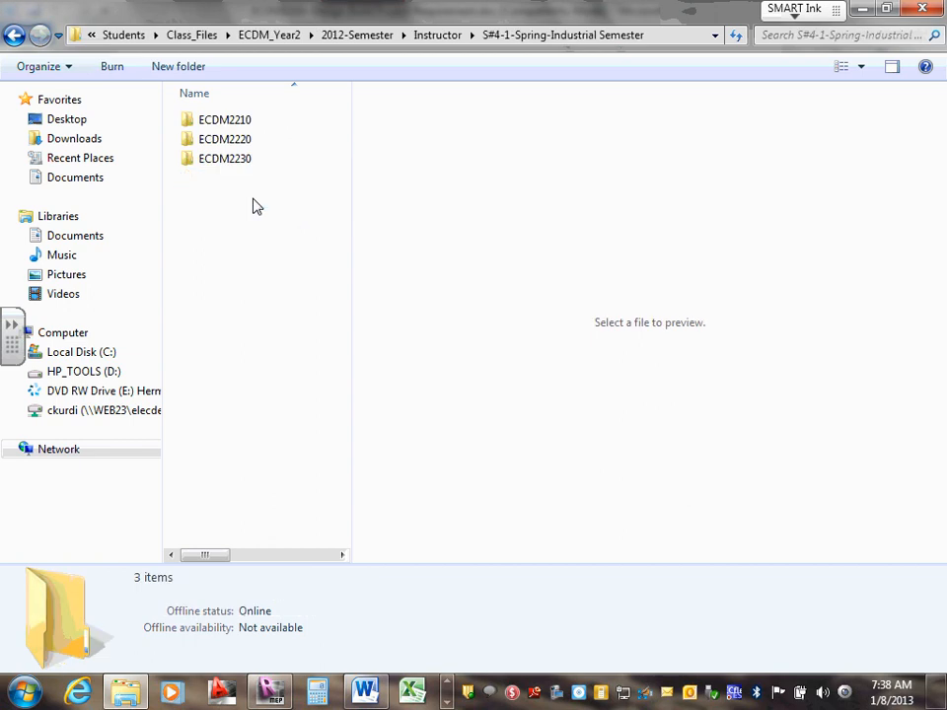
double_click(242, 123)
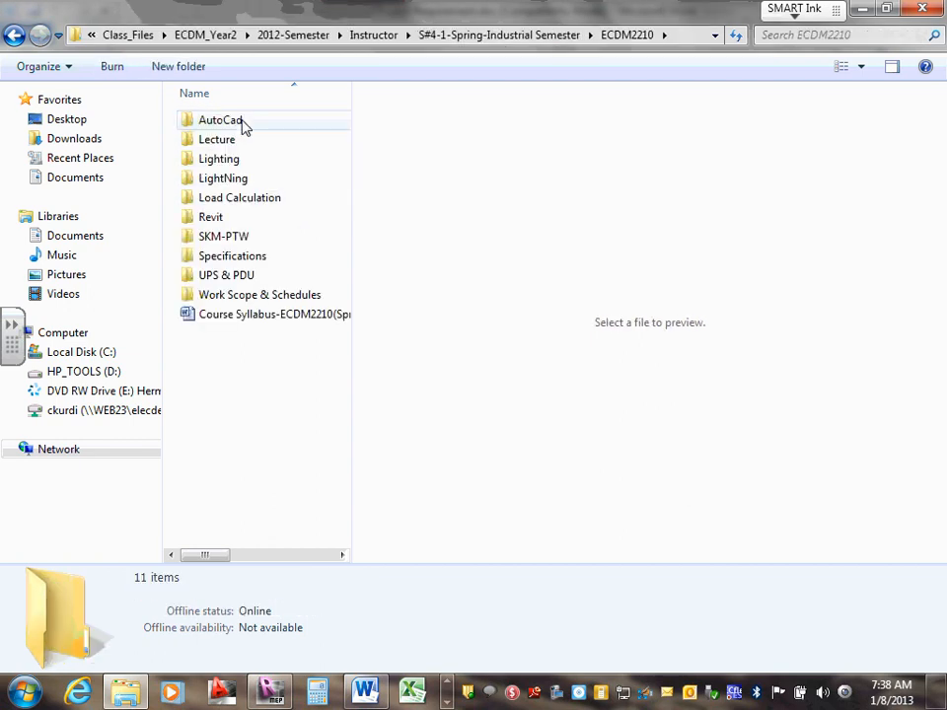
double_click(273, 301)
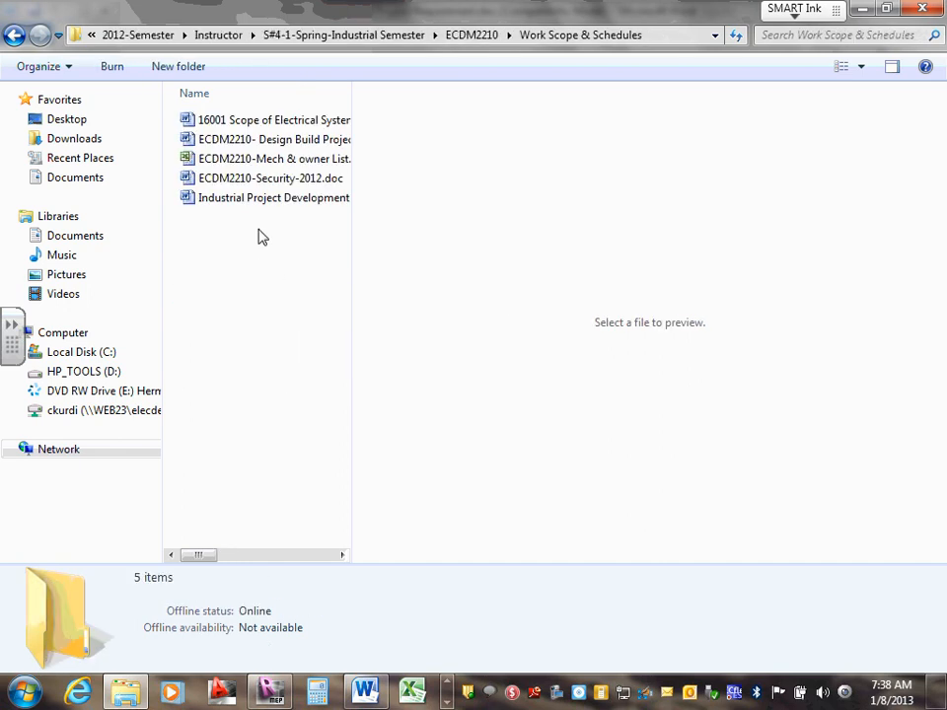
click(279, 144)
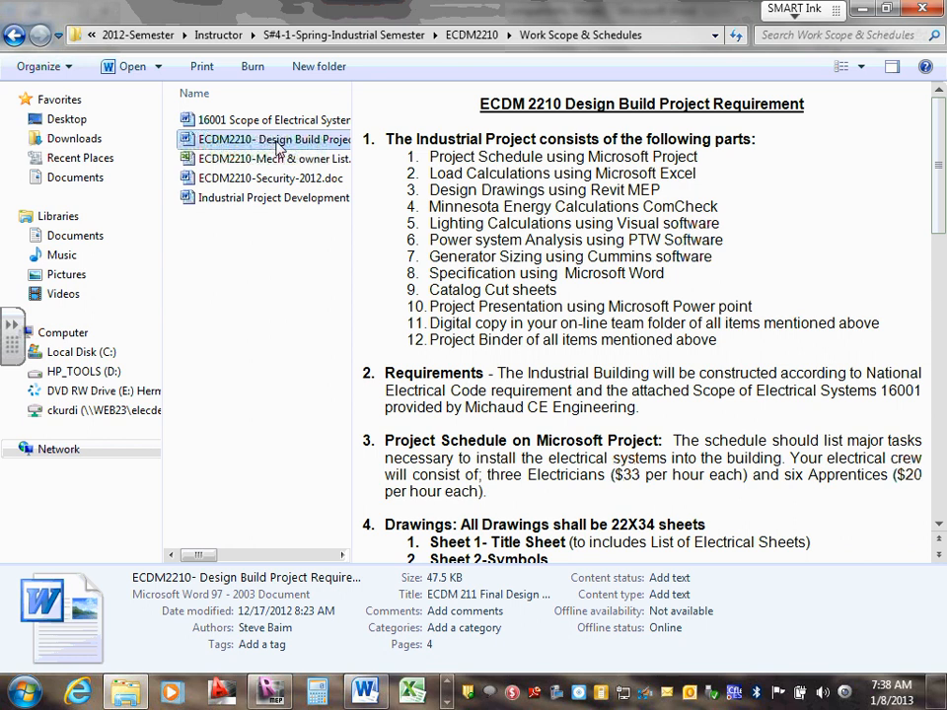
Switch to Revit MEP, start opening an existing file, and browse to the 2012-Semester folder through its desktop shortcut.
click(862, 11)
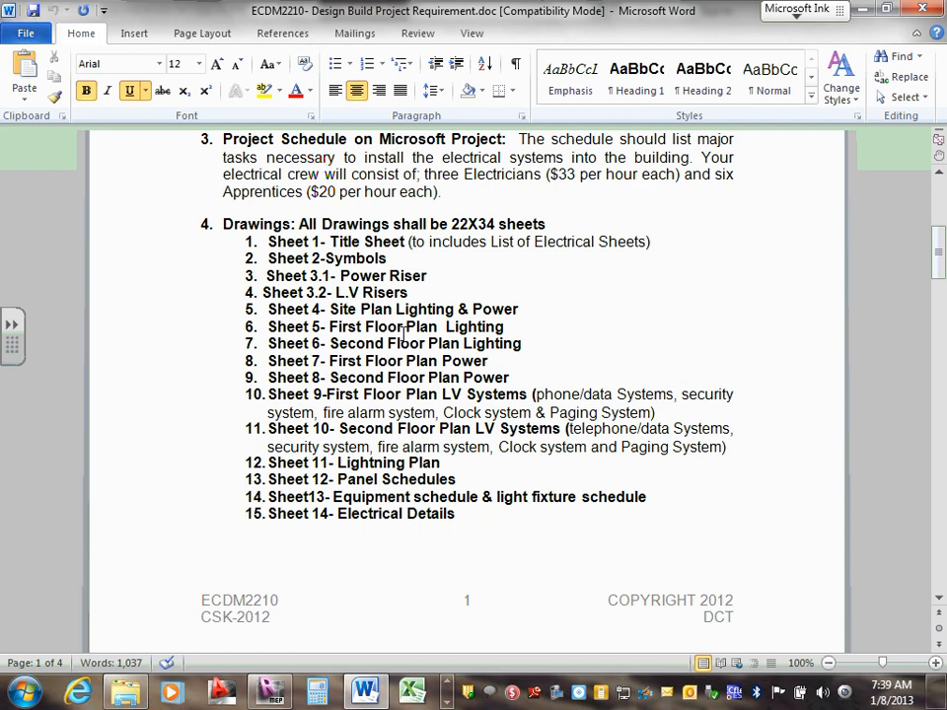
click(269, 691)
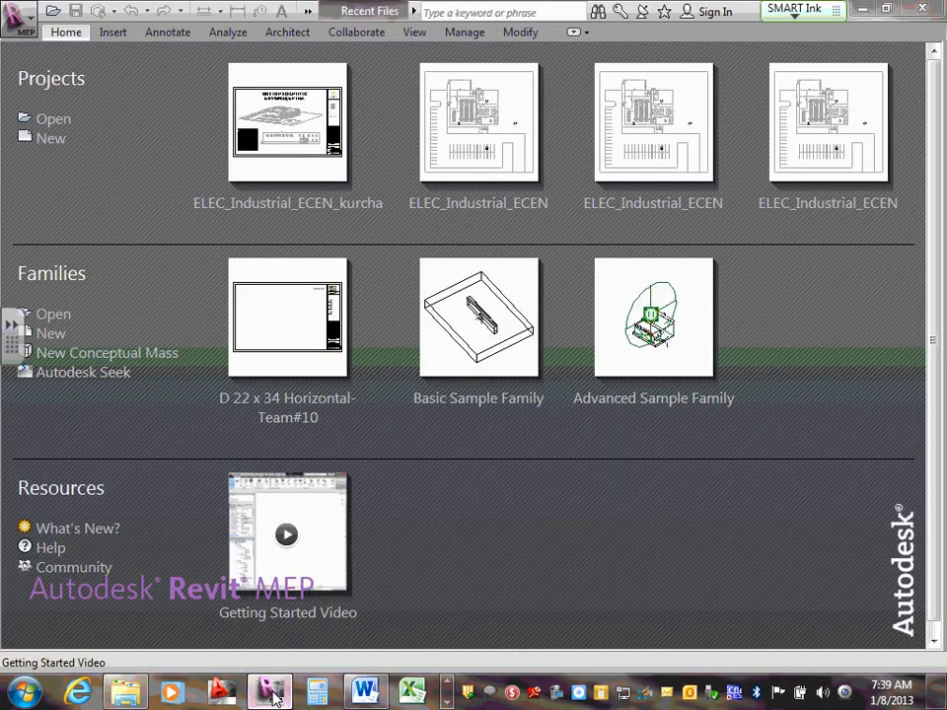
click(27, 26)
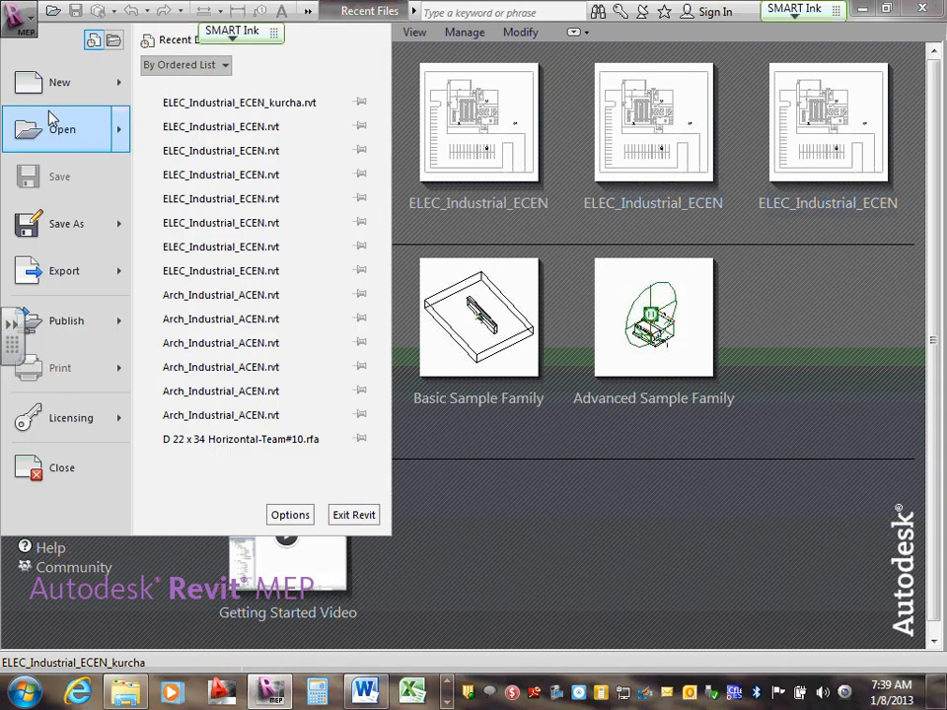
click(51, 123)
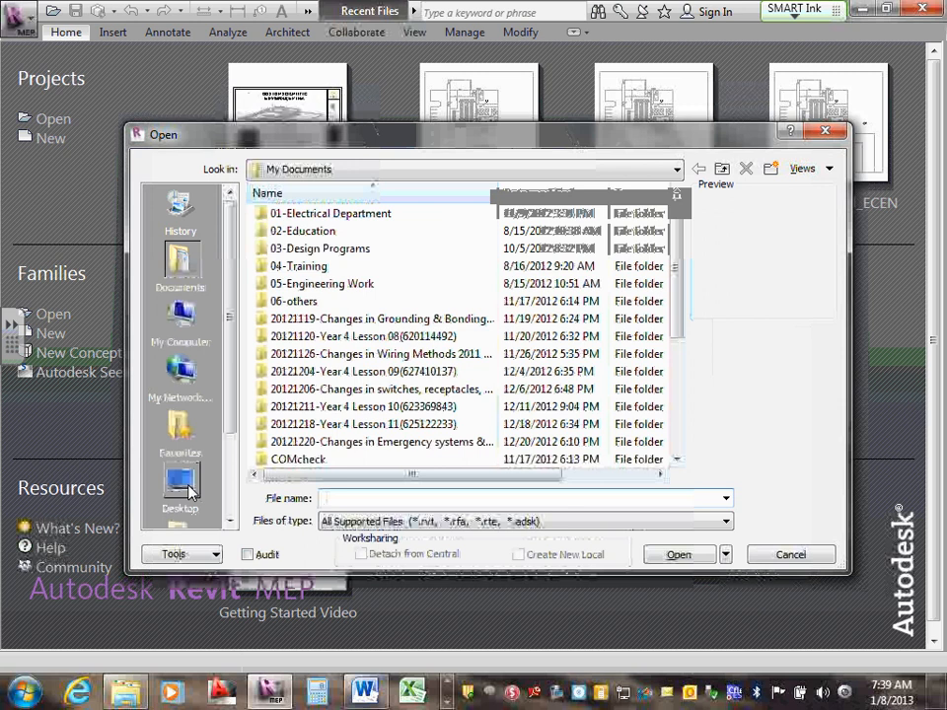
click(184, 485)
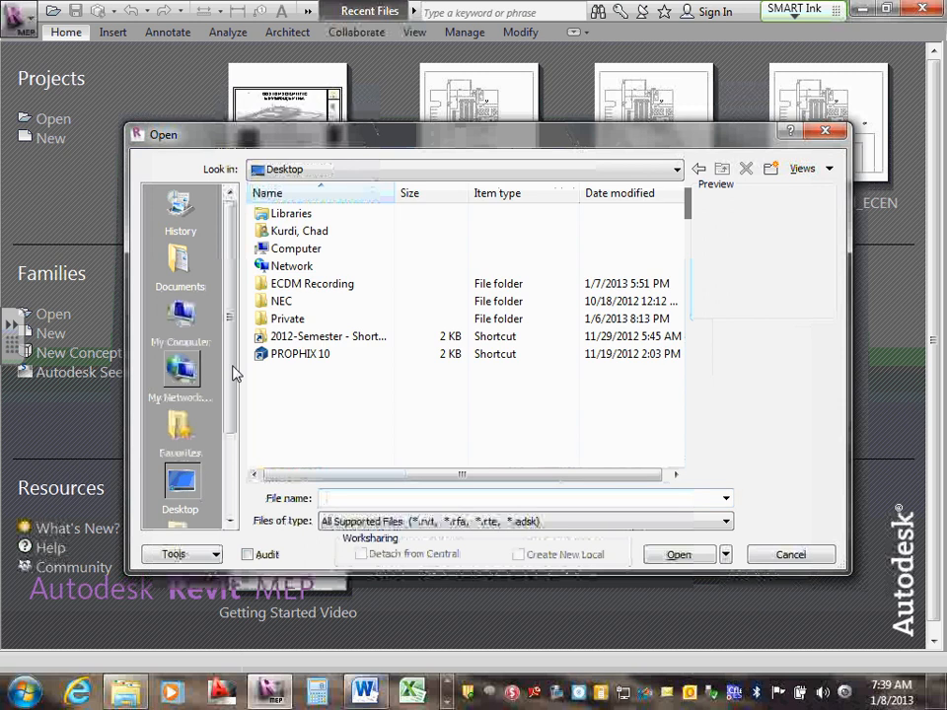
double_click(337, 340)
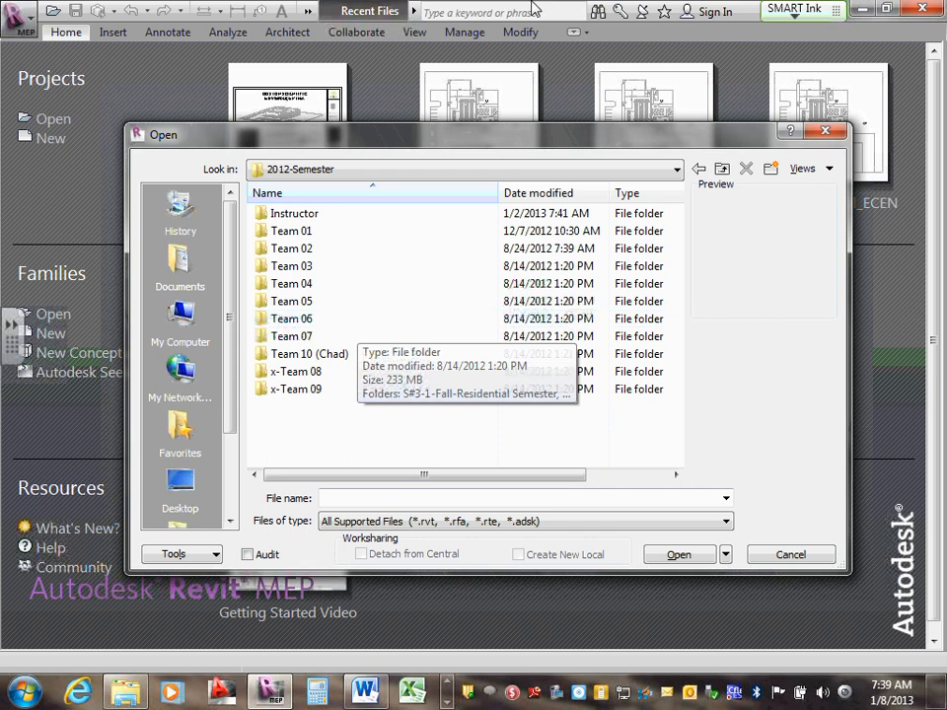
Go up to the ECDM_Year2 folder, and return to 2012-Semester through the desktop shortcut.
click(723, 171)
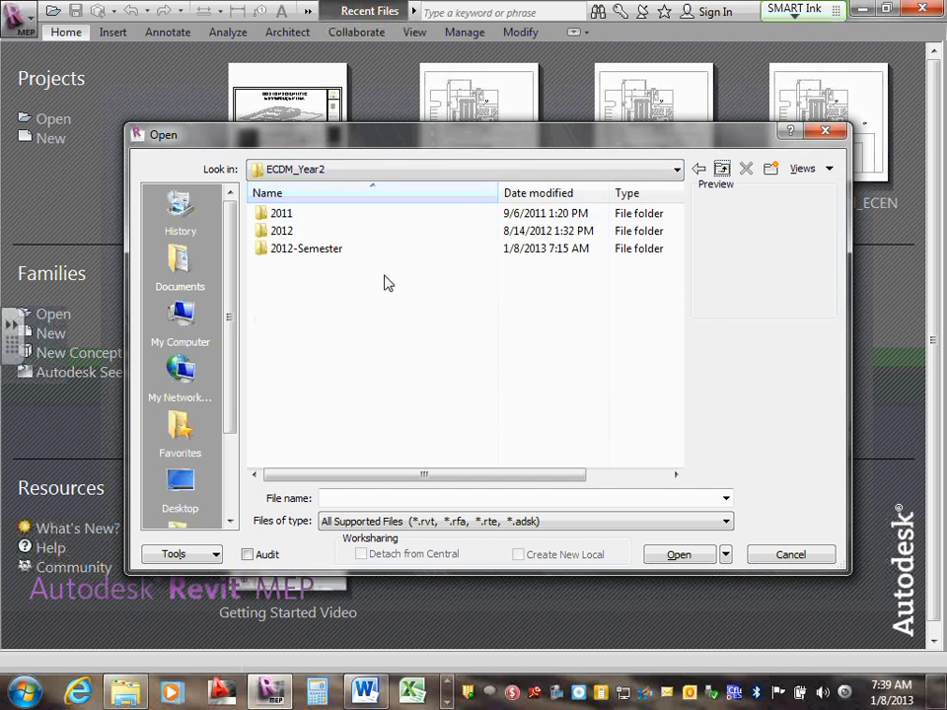
click(182, 498)
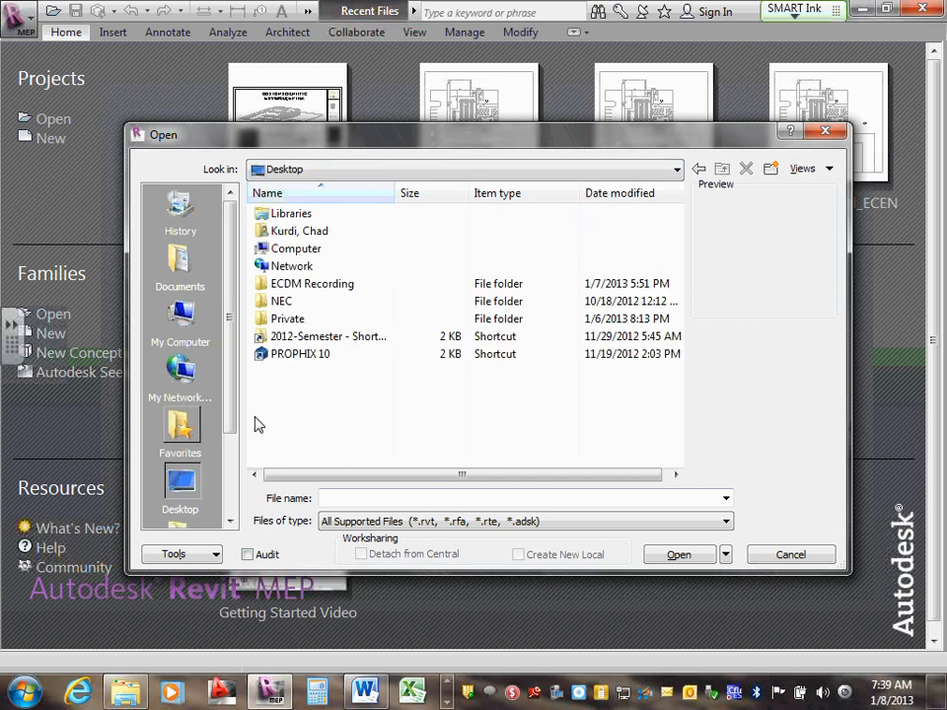
click(315, 338)
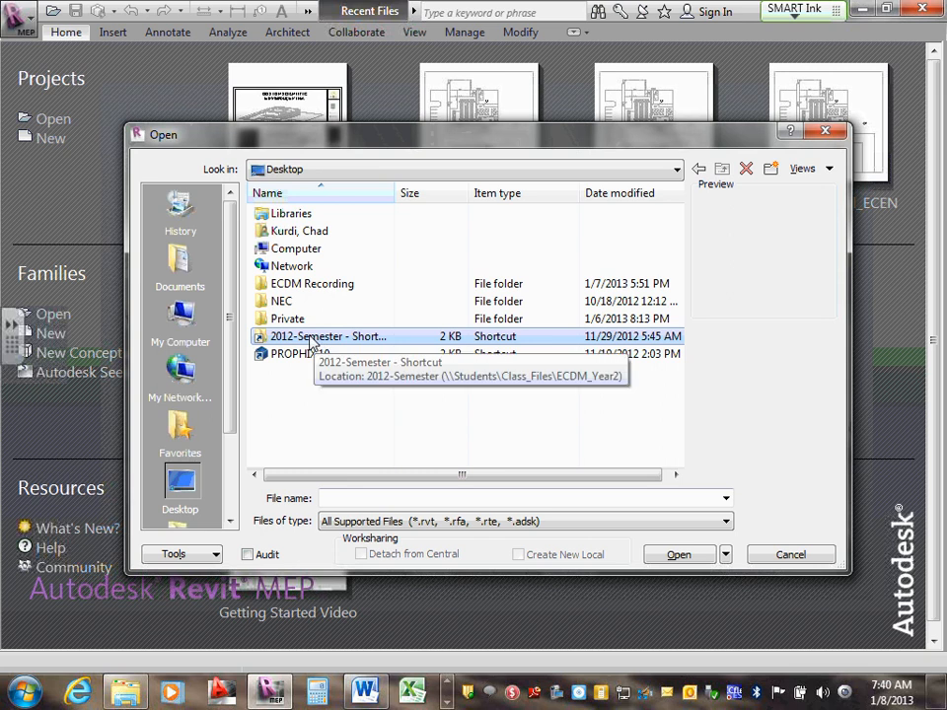
double_click(310, 344)
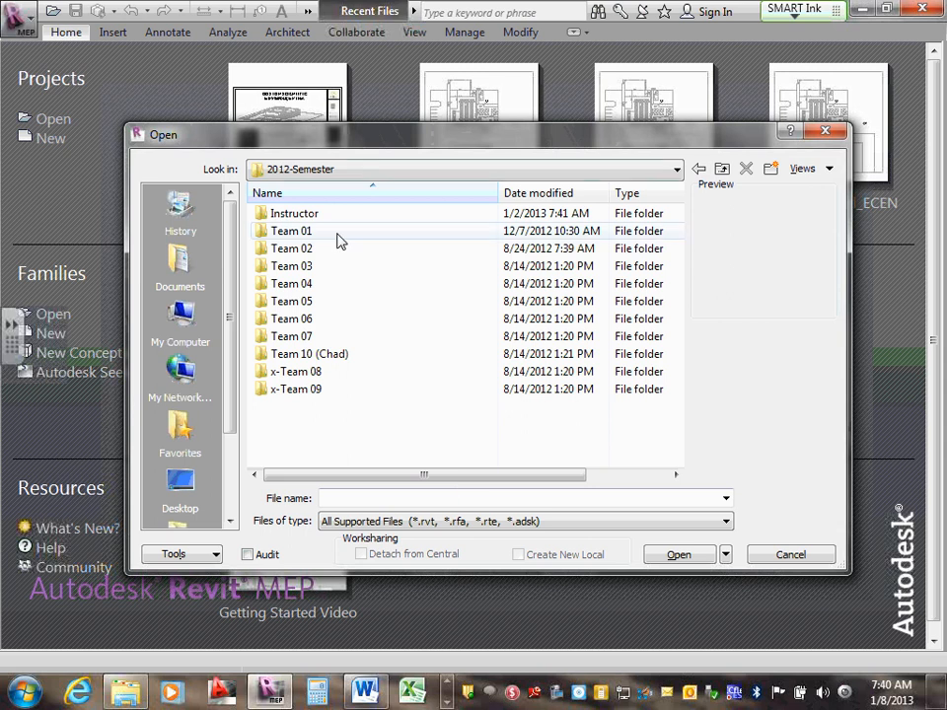
Browse to Team 10 > S#4-1-Spring-Industrial Semester > Design Drawings > Revit > ELEC and select ELEC_Industrial_ECEN.rvt.
double_click(327, 361)
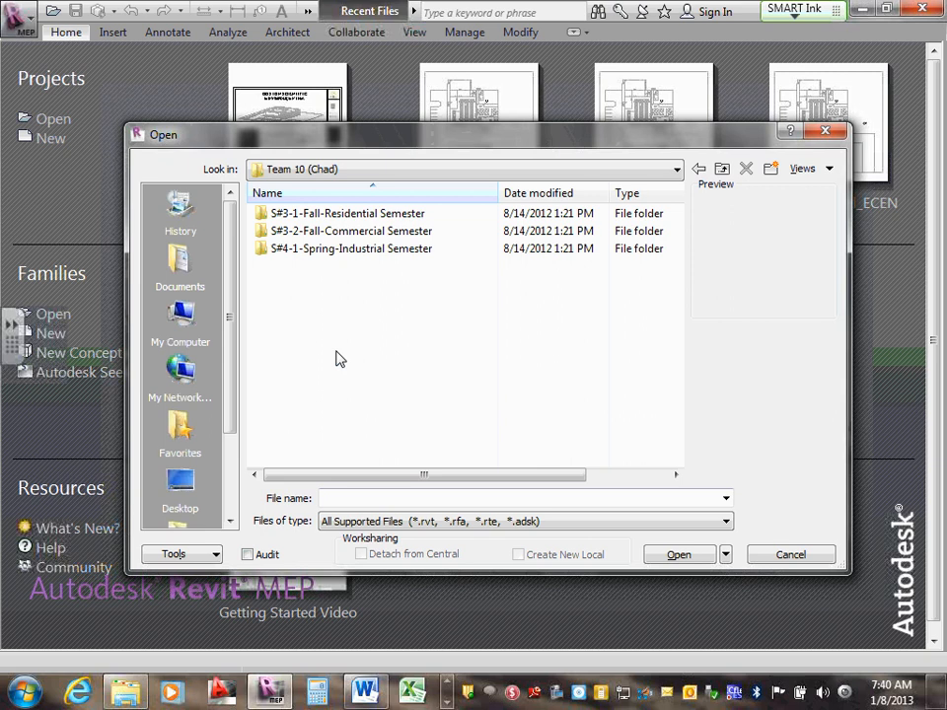
click(340, 256)
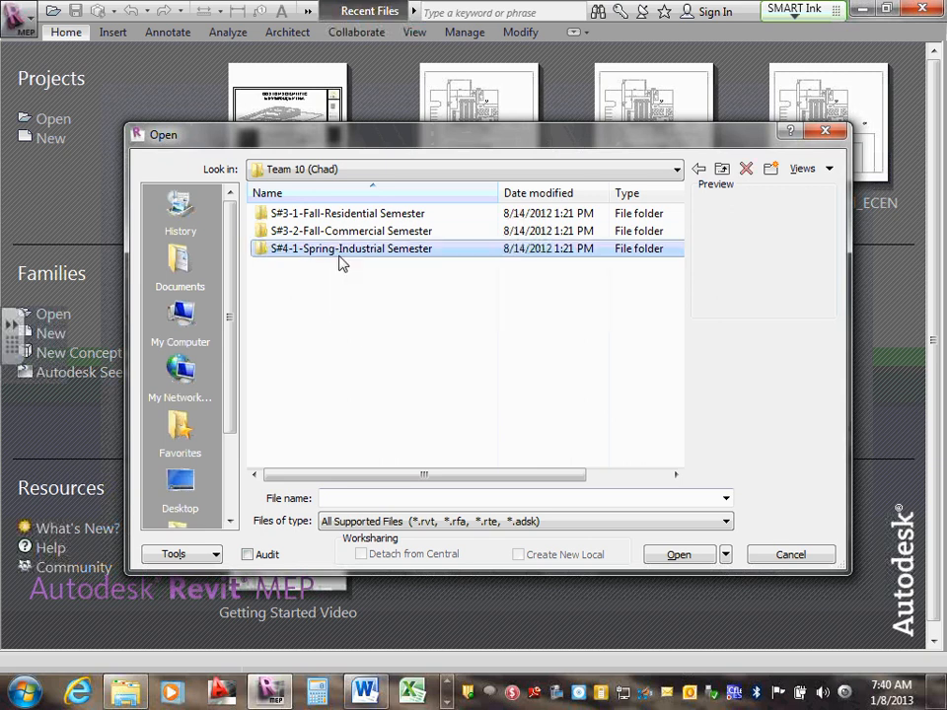
double_click(342, 253)
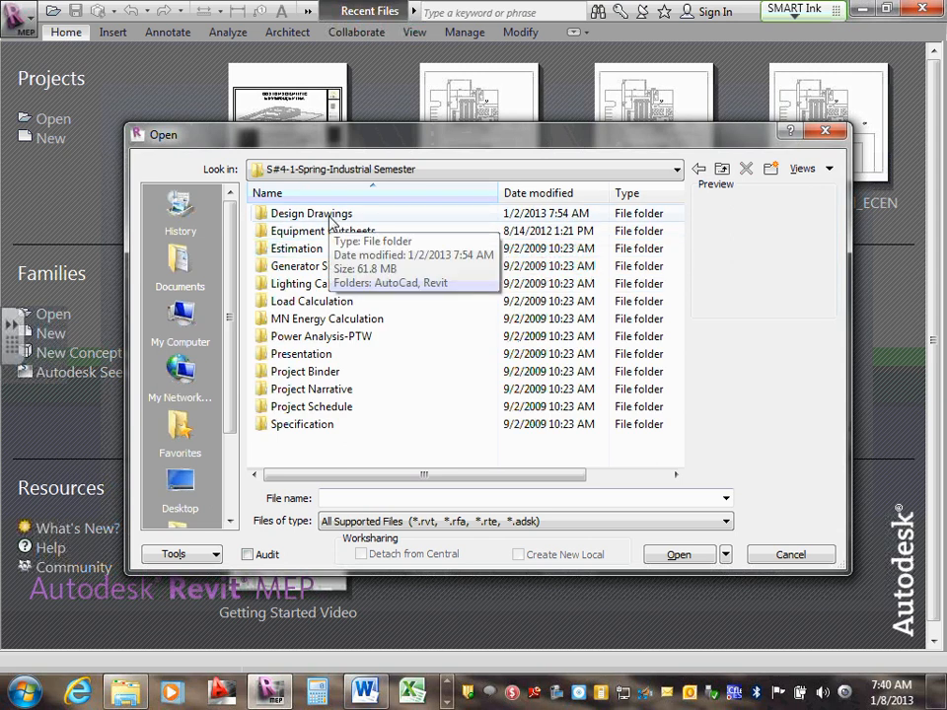
double_click(328, 217)
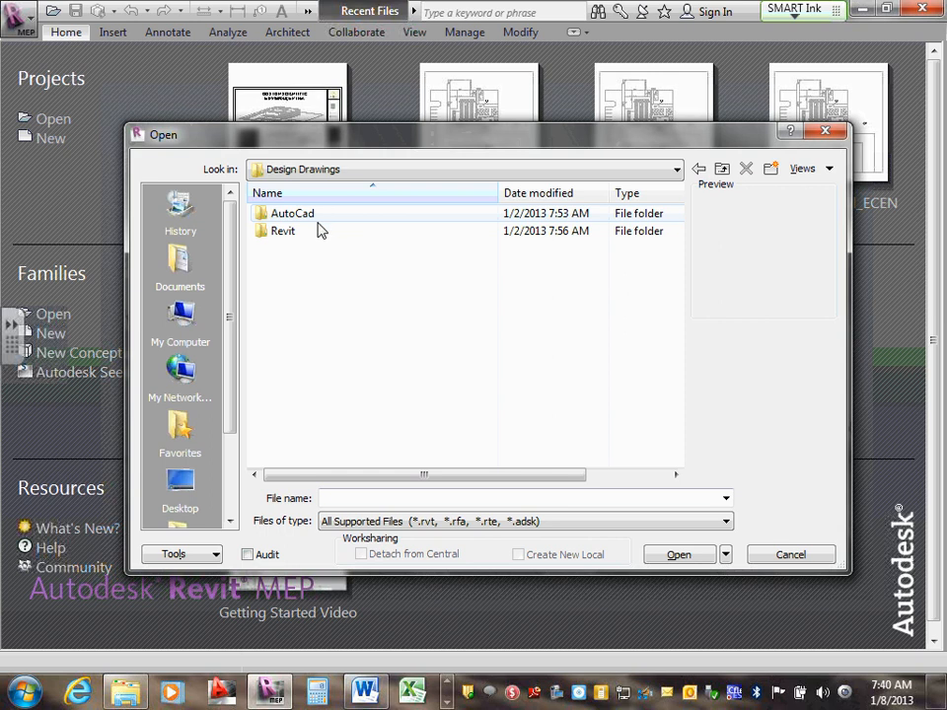
double_click(307, 233)
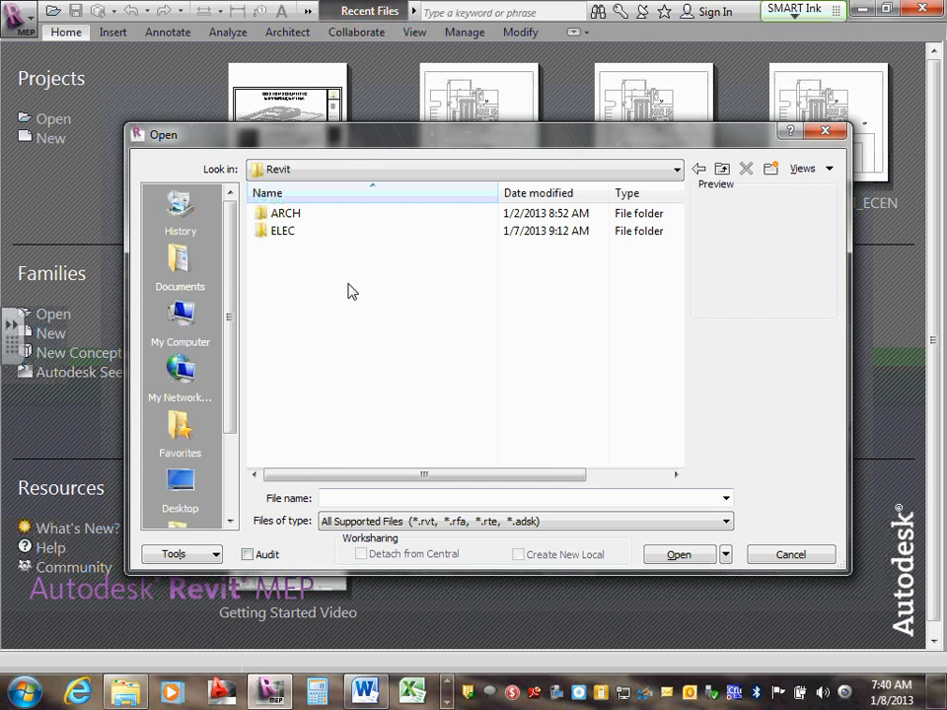
click(298, 237)
double_click(298, 237)
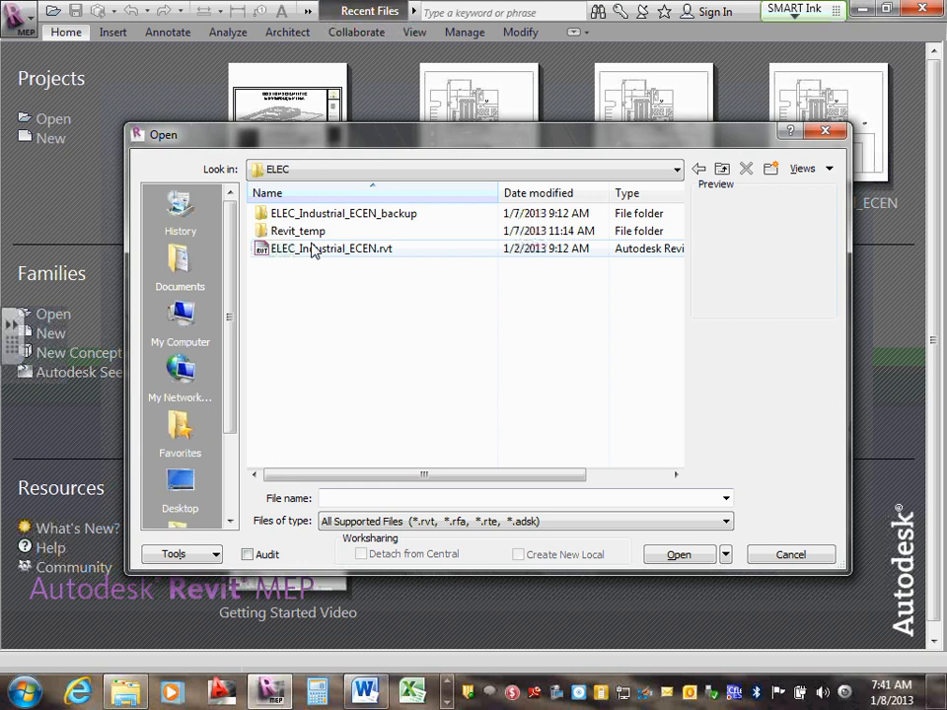
click(311, 250)
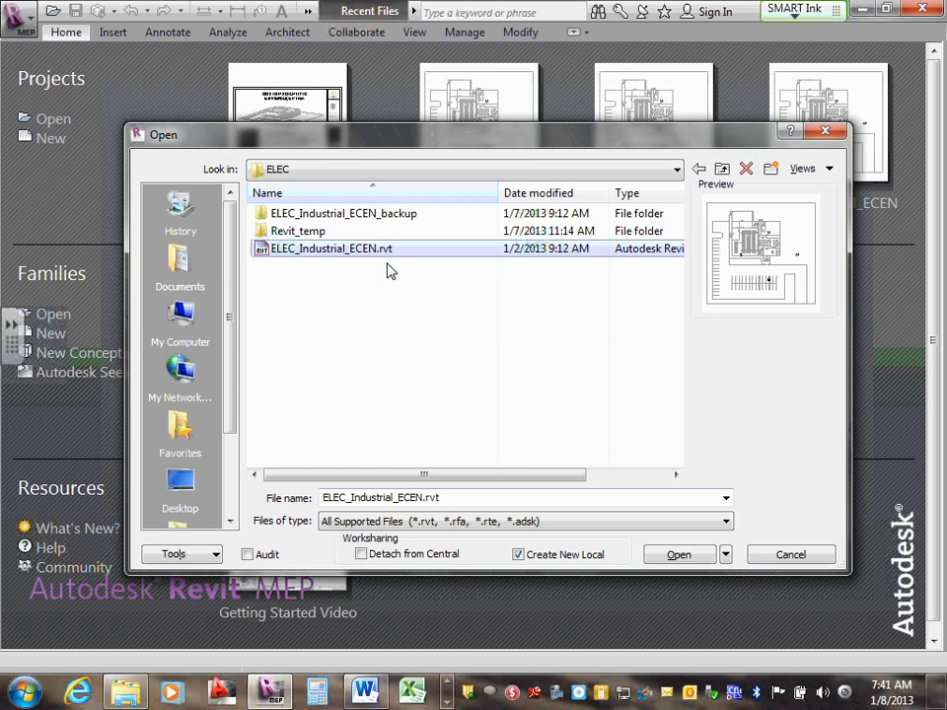
Go back up to the S#4-1-Spring-Industrial Semester folder and return to Design Drawings > Revit > ELEC.
click(724, 168)
click(724, 169)
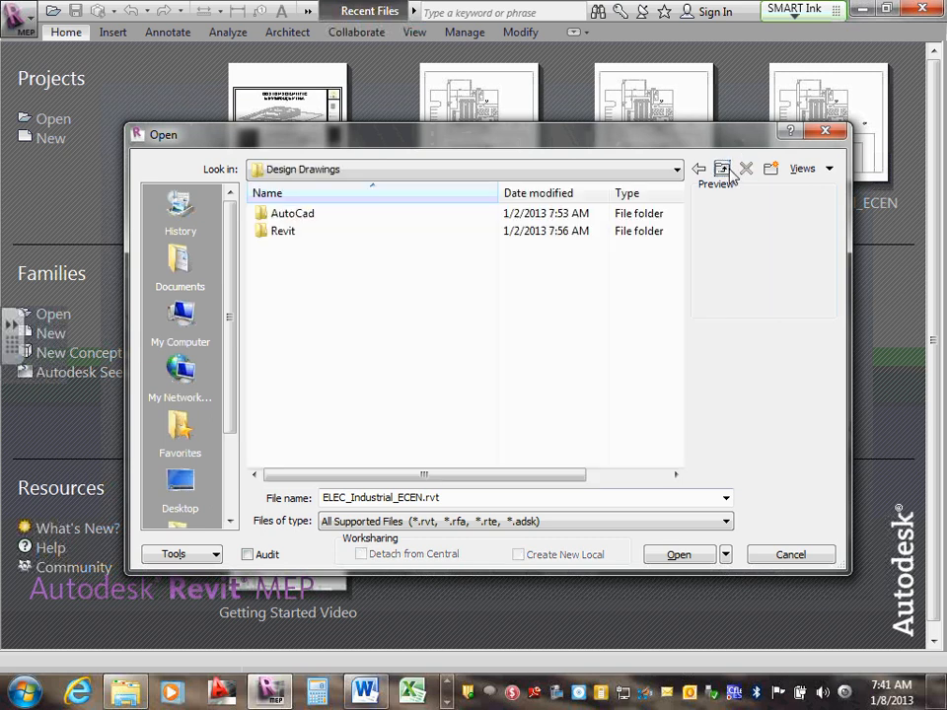
click(726, 170)
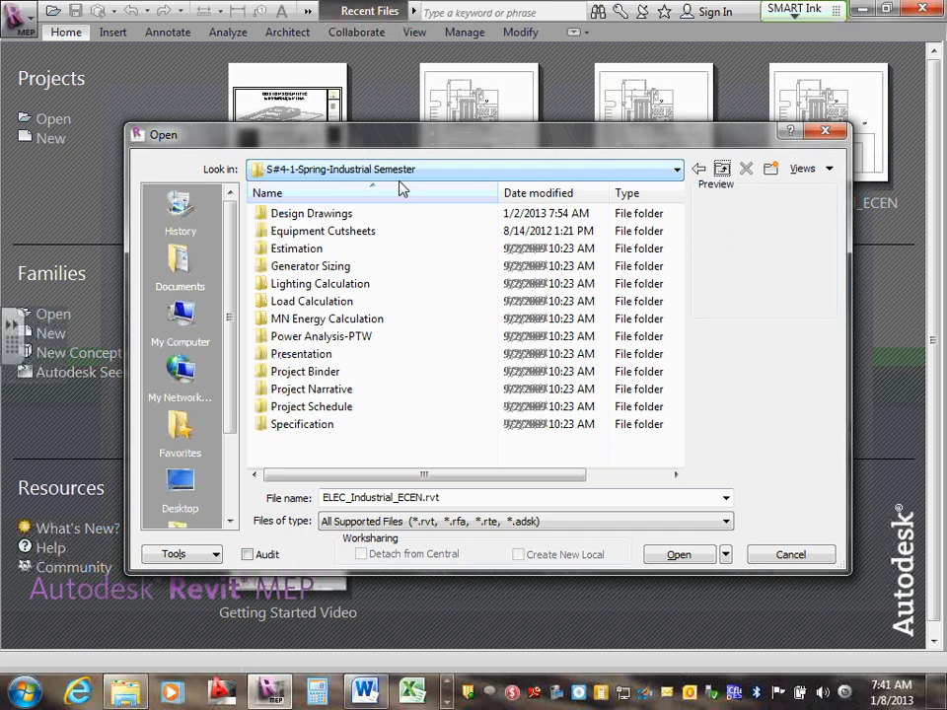
click(334, 219)
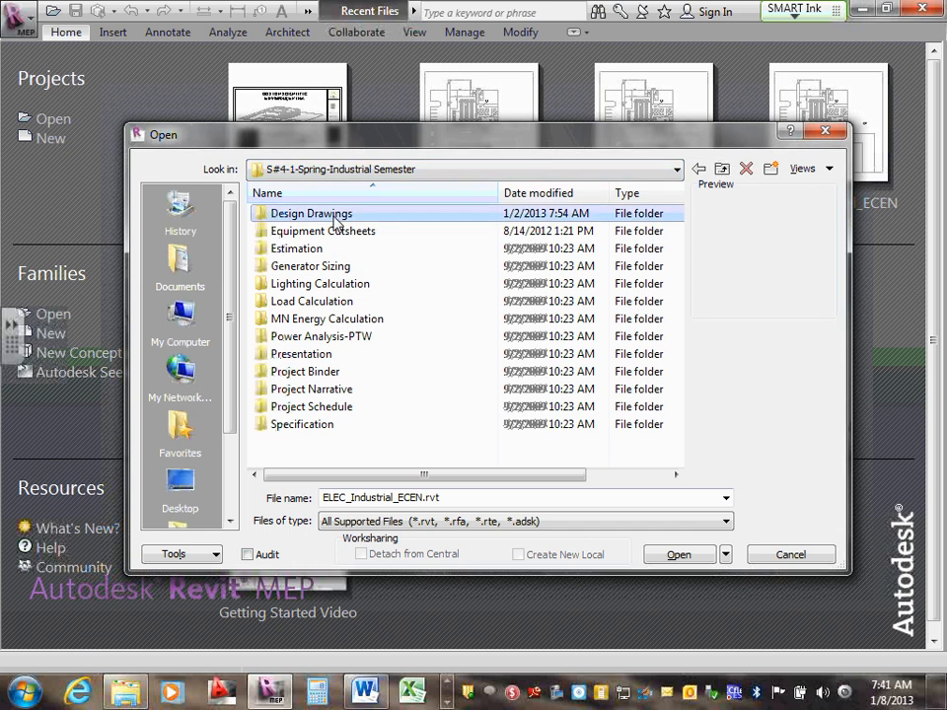
double_click(334, 219)
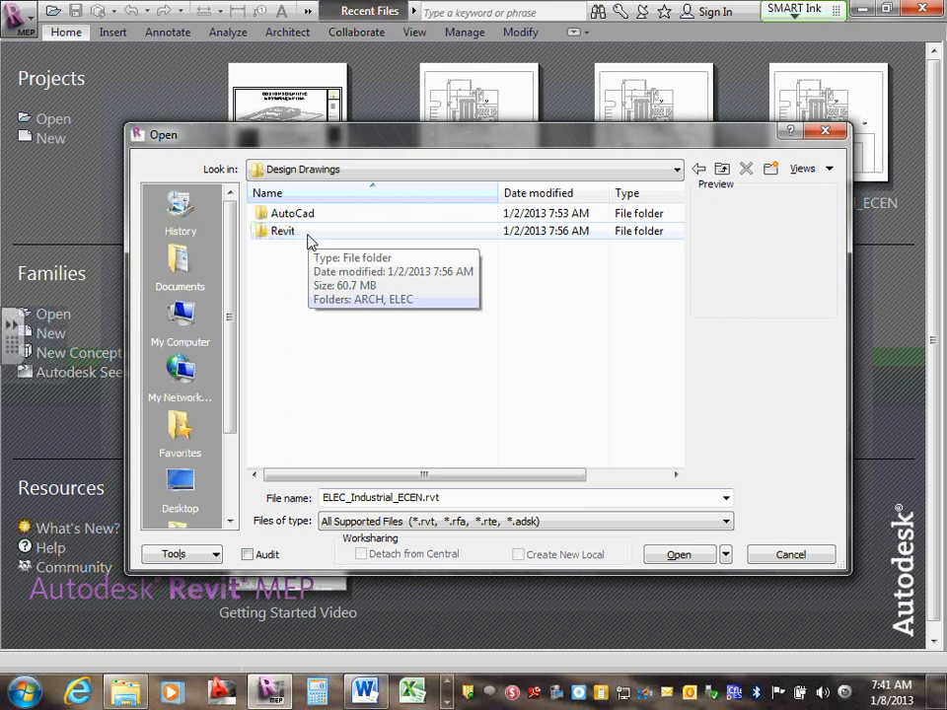
double_click(308, 237)
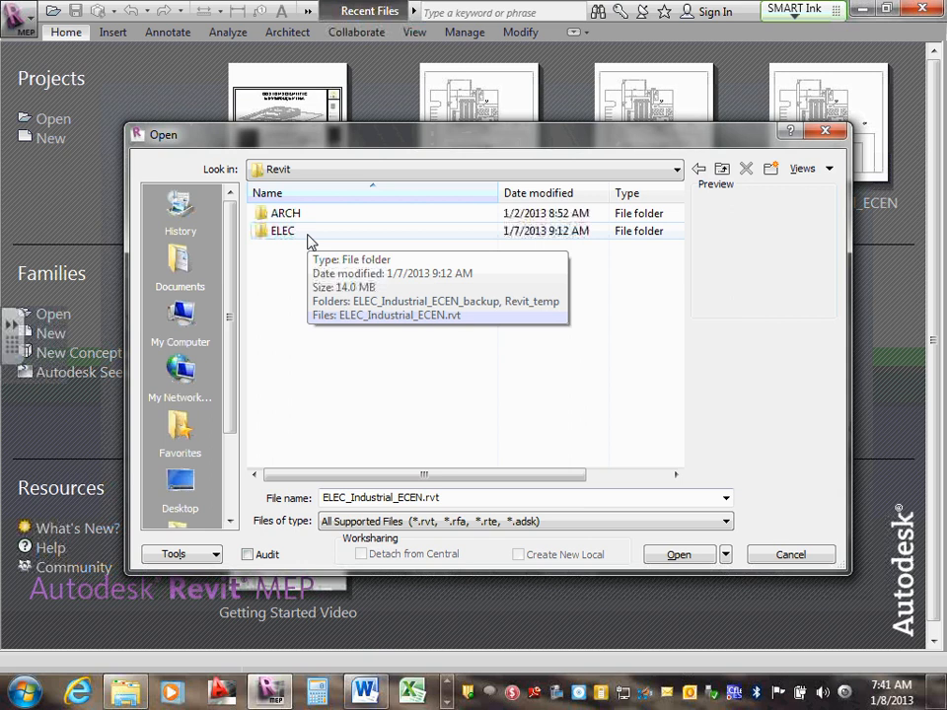
double_click(309, 238)
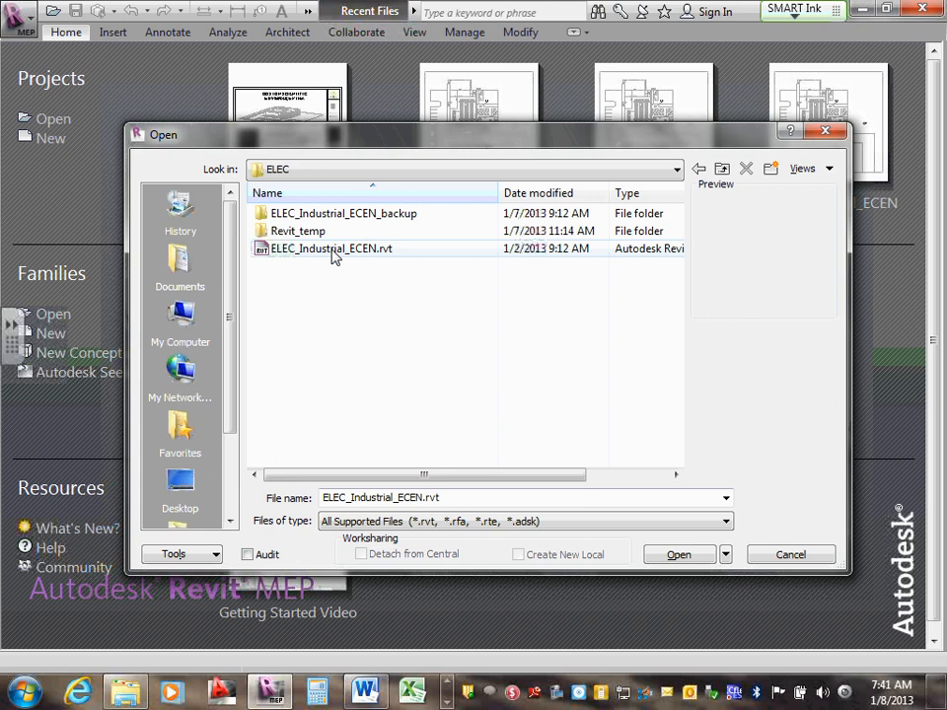
Open ELEC_Industrial_ECEN.rvt with Create New Local enabled, overwriting the existing local file.
click(333, 253)
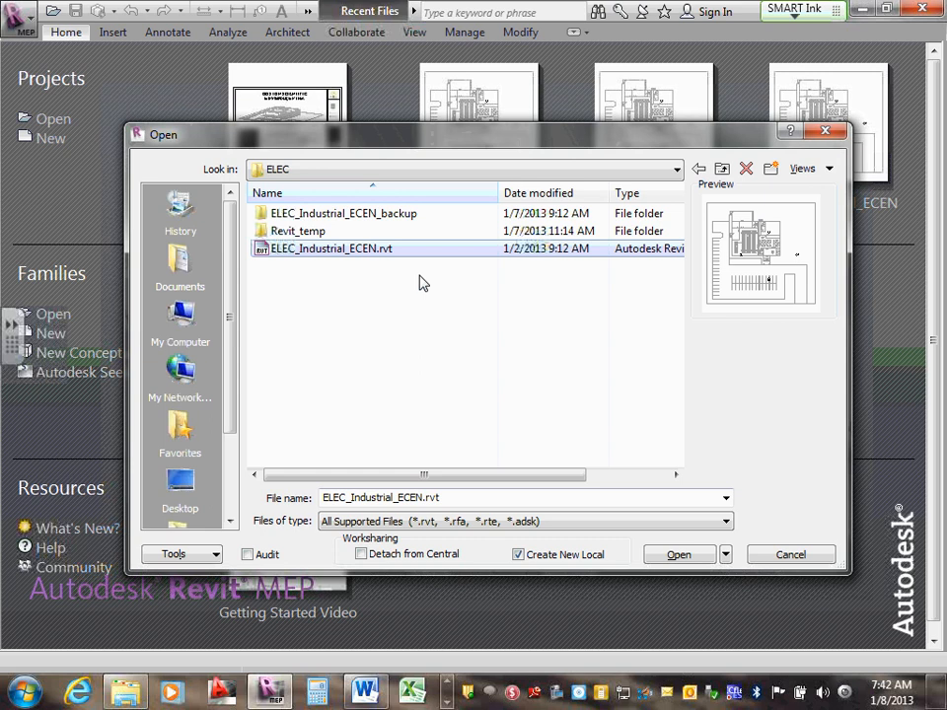
click(679, 555)
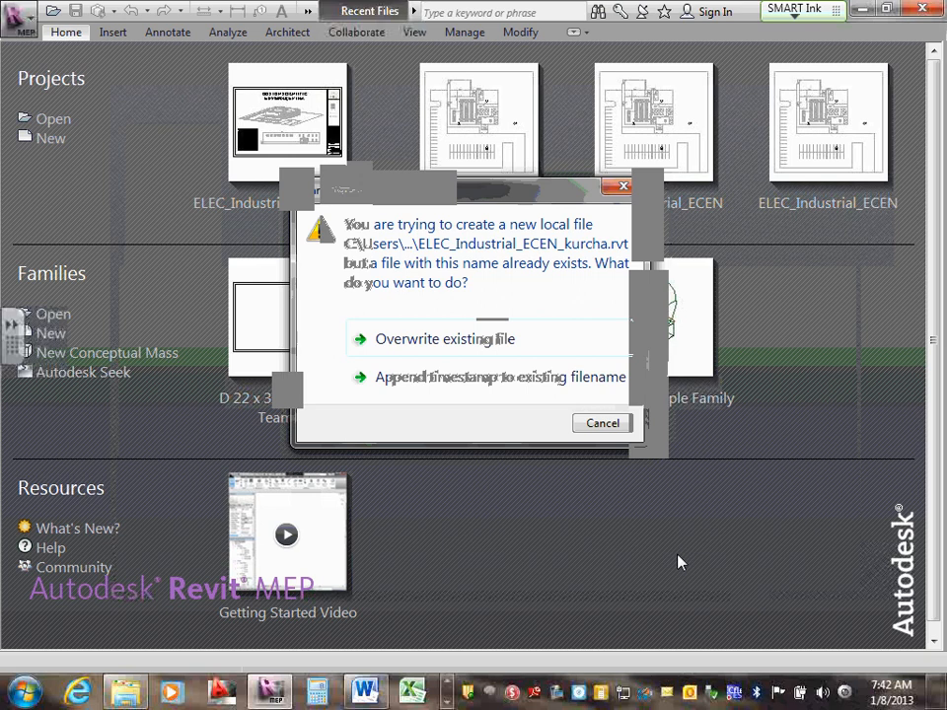
click(454, 350)
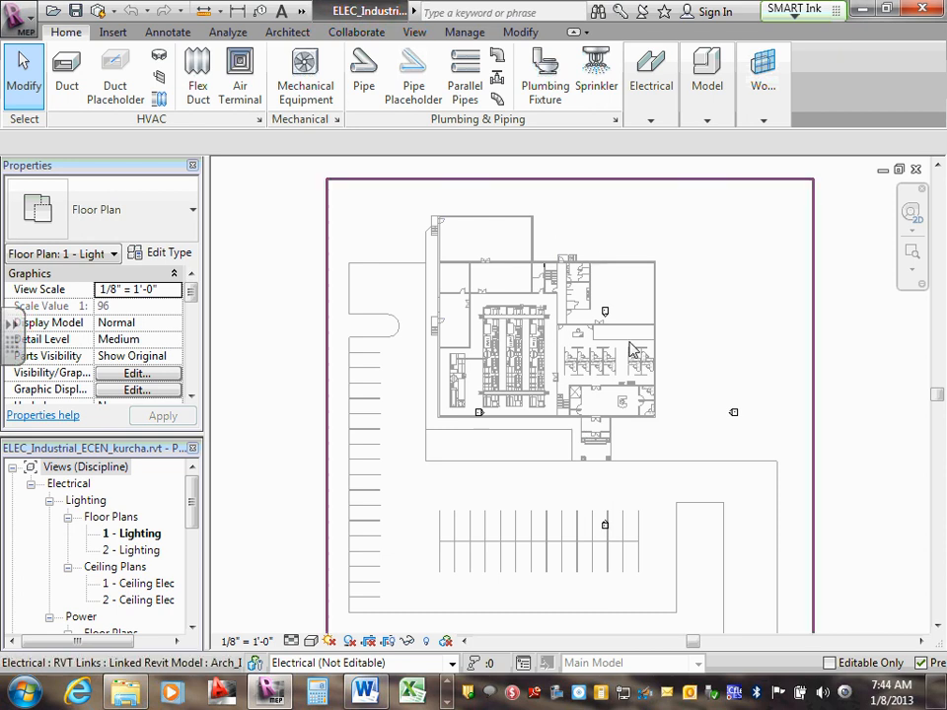
Pin the linked architectural model Arch_Industrial_ACEN.rvt in place on the 1 - Lighting floor plan and clear the selection.
click(609, 365)
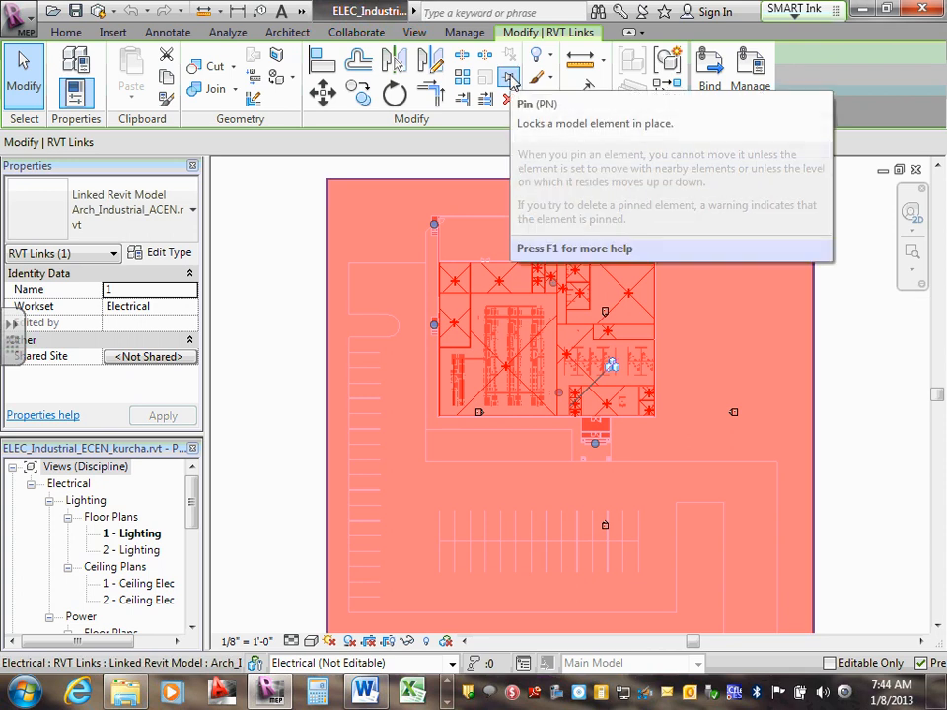
click(510, 82)
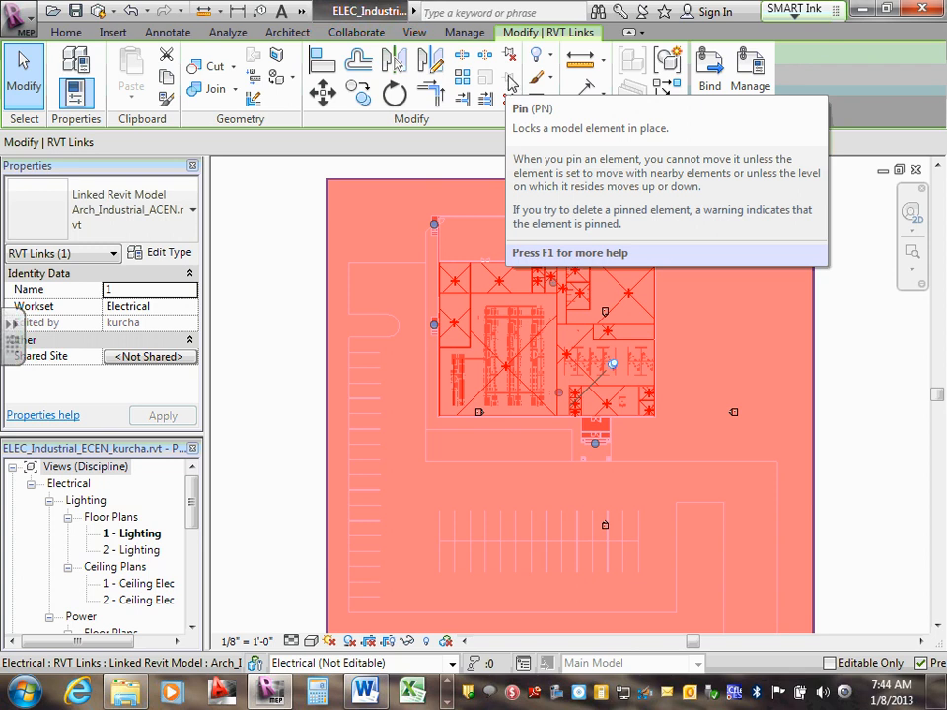
click(512, 89)
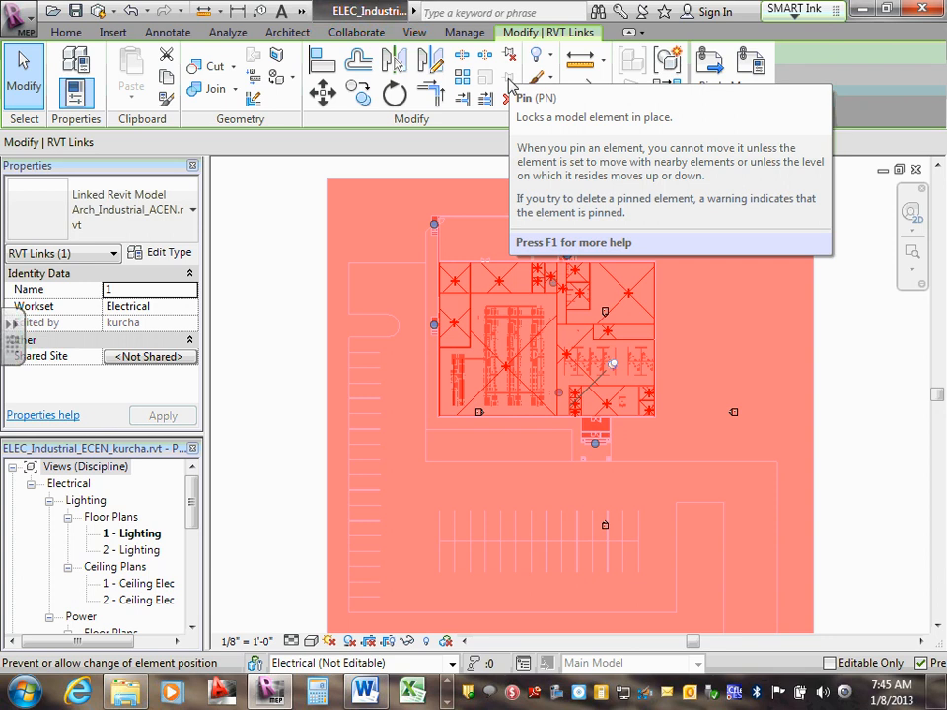
click(854, 374)
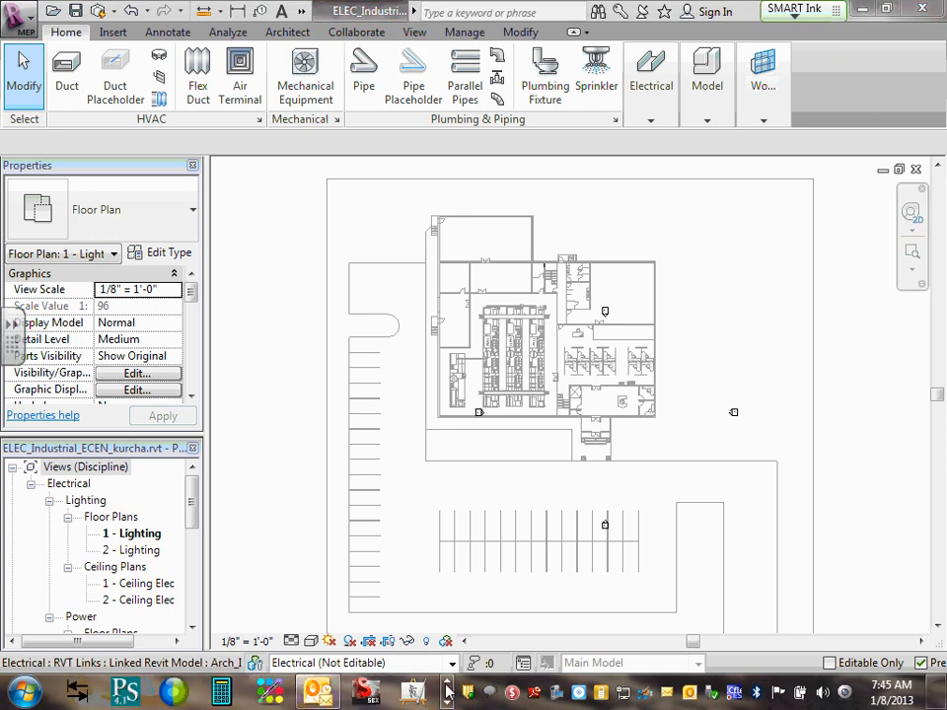
Close the Microsoft Outlook 2010 window.
right_click(319, 693)
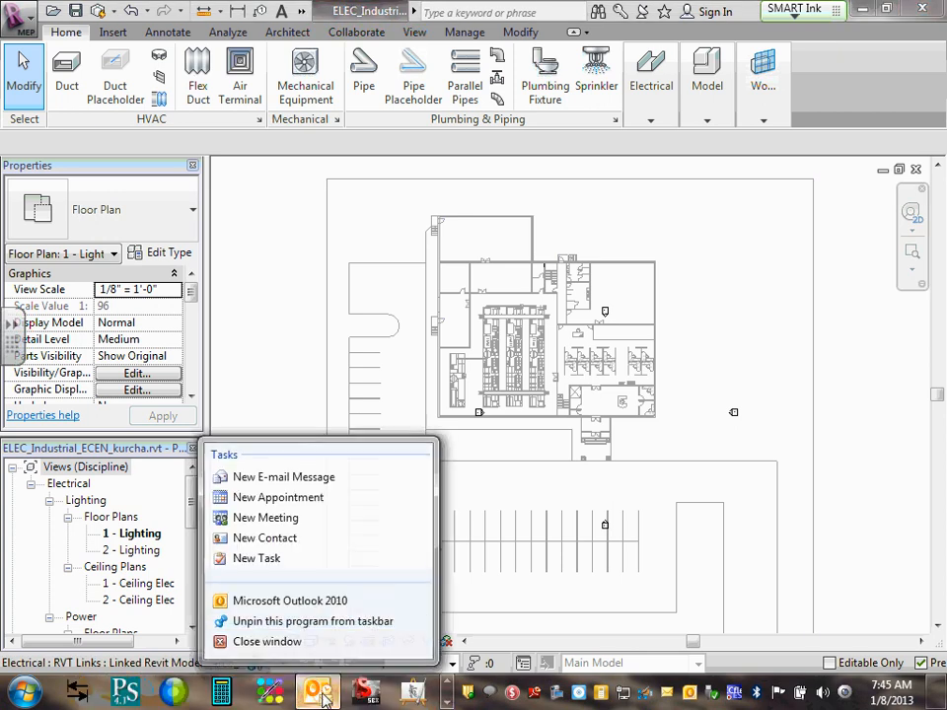
click(270, 639)
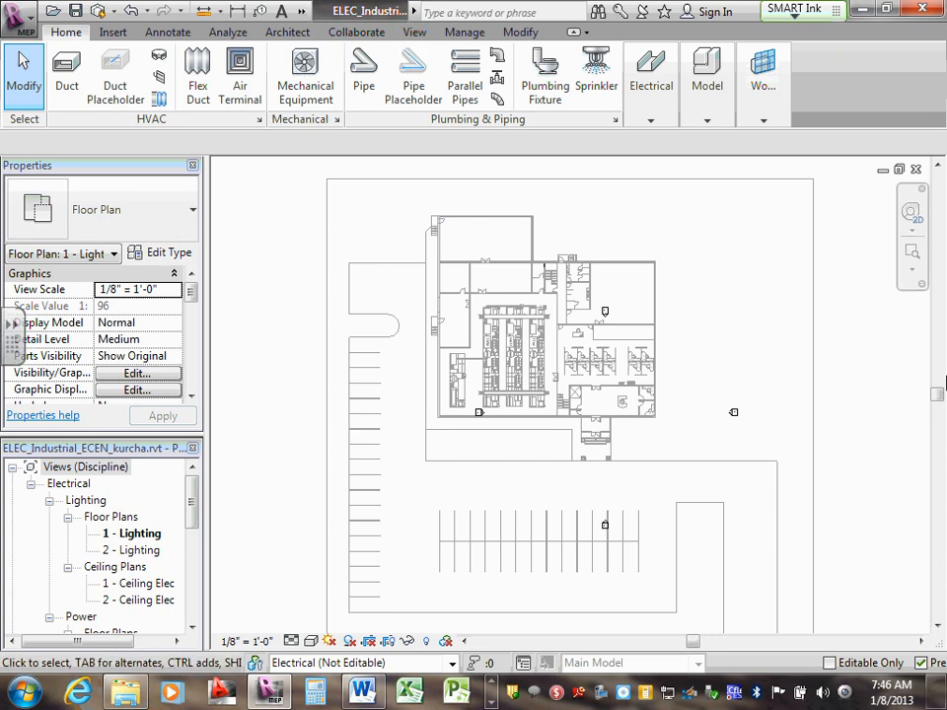
Collapse the Lighting views in the project's view tree and expand Power with its Floor Plans.
click(49, 501)
click(49, 517)
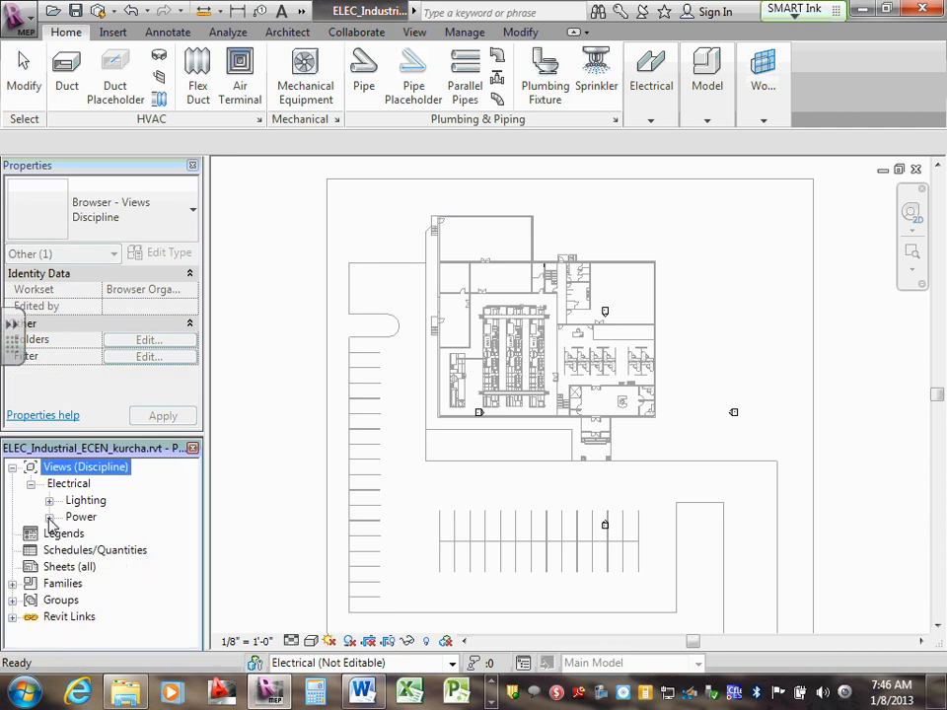
click(50, 517)
click(67, 534)
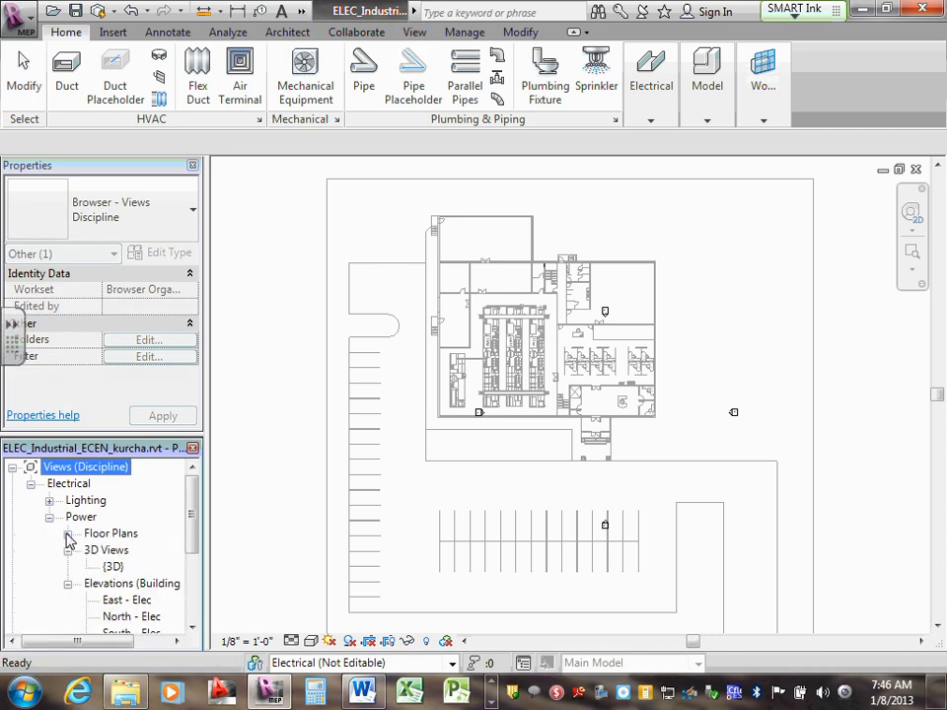
click(50, 517)
click(49, 517)
click(67, 534)
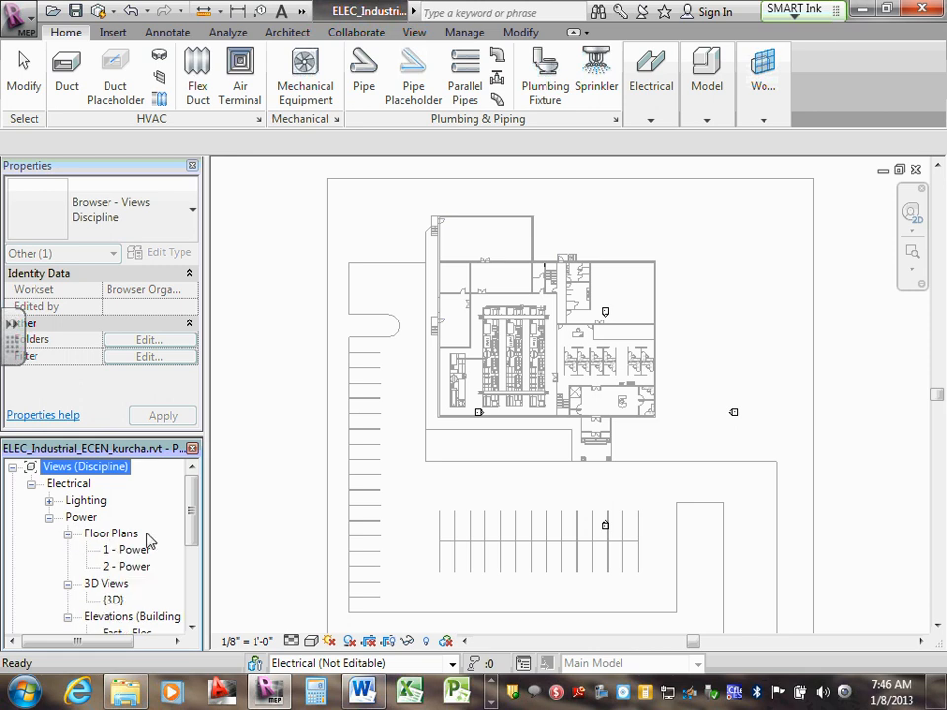
scroll(193, 512, down, 1)
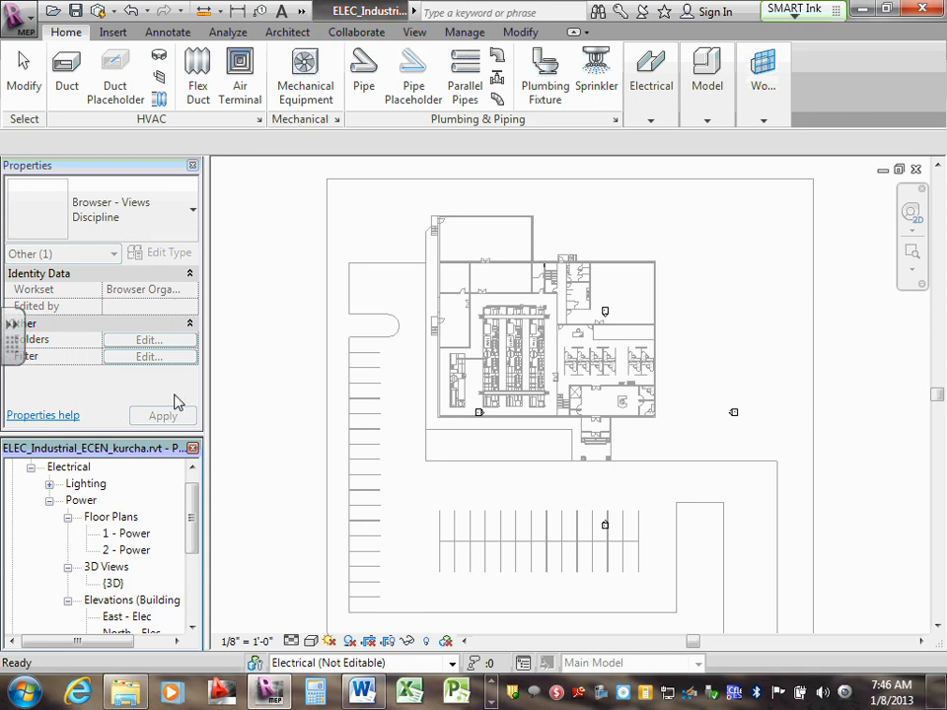
Start a new sheet, synchronize the local file with central, and cancel creating the sheet.
drag(196, 518, 193, 572)
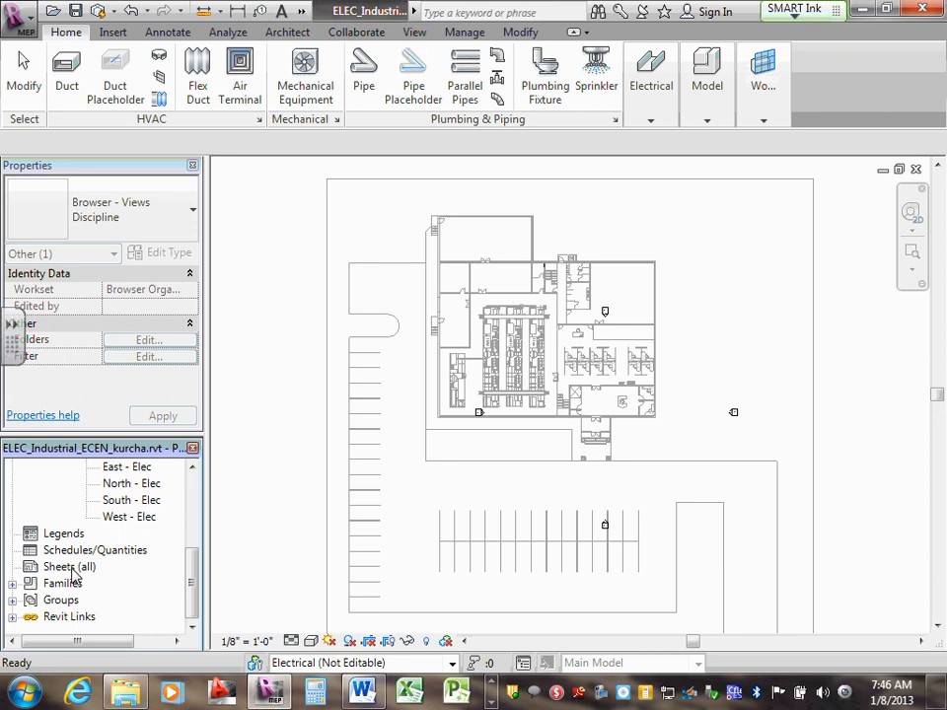
click(72, 572)
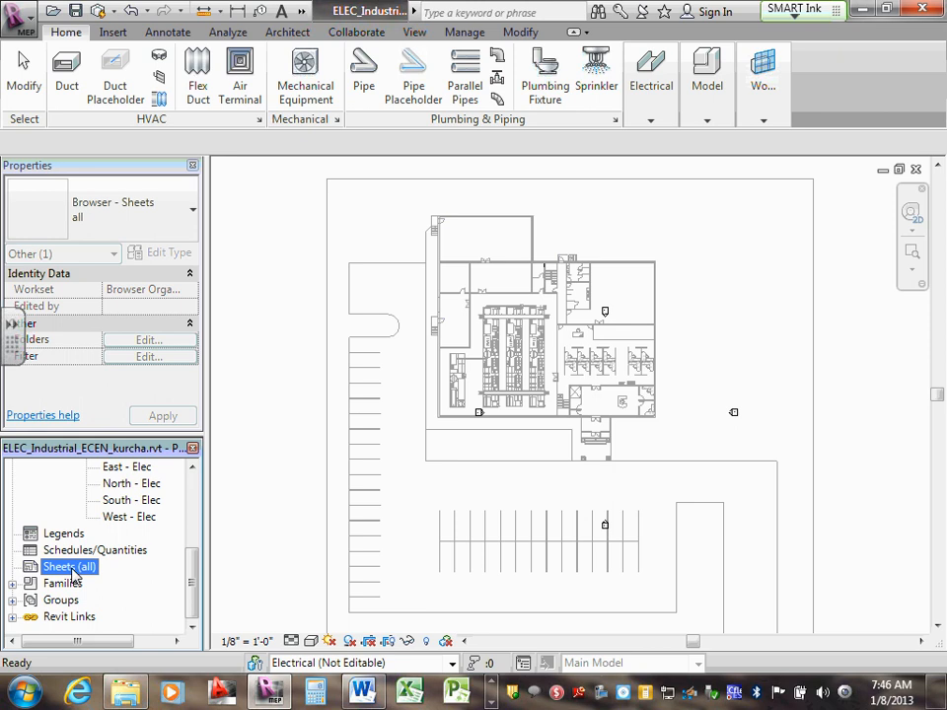
right_click(74, 574)
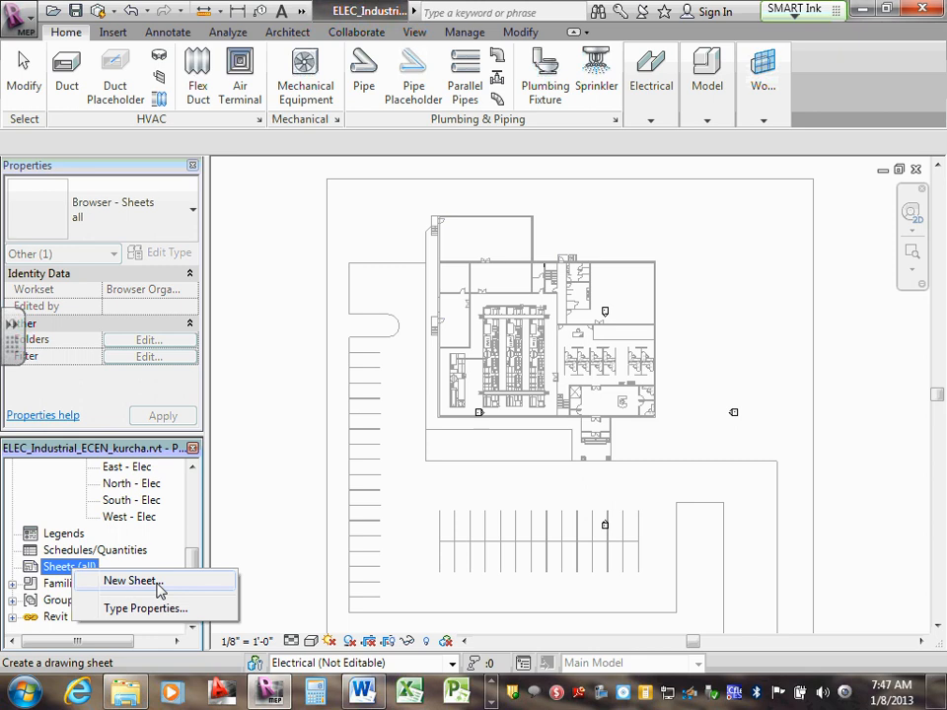
click(157, 586)
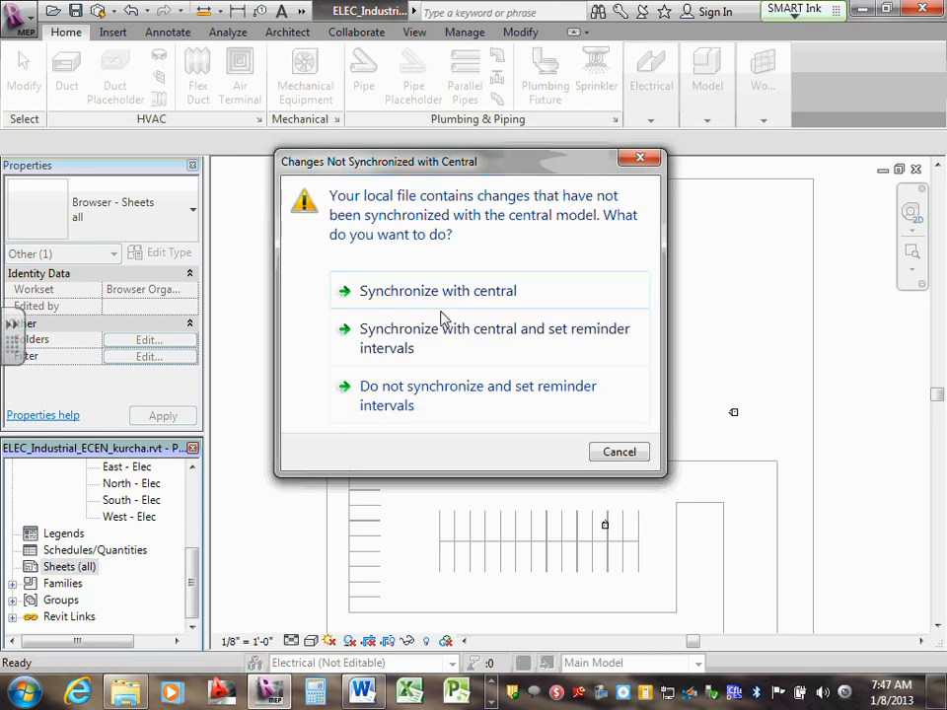
click(444, 300)
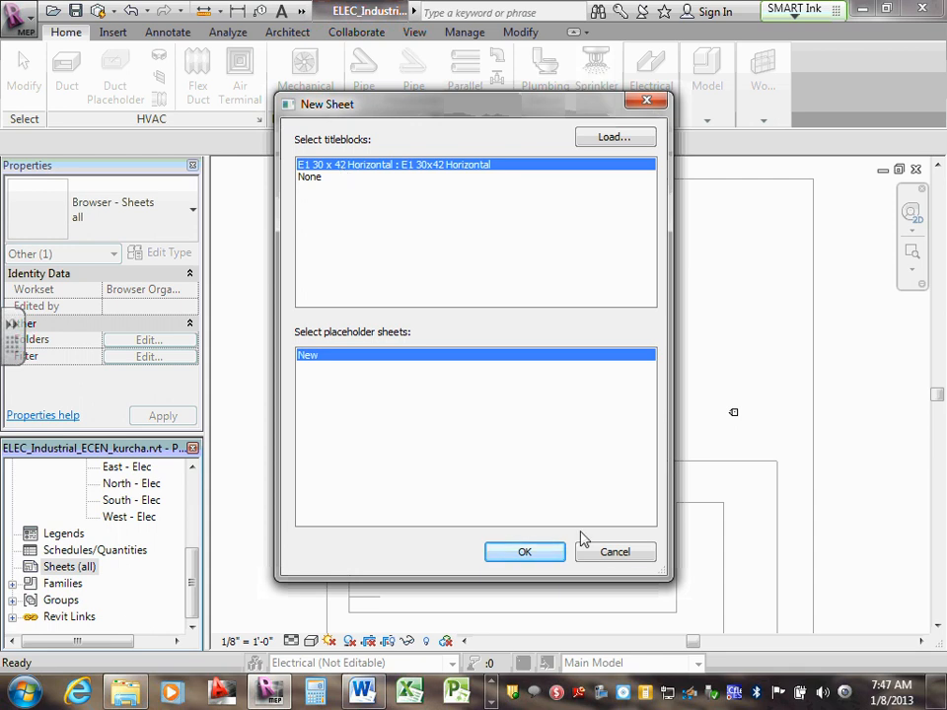
click(616, 553)
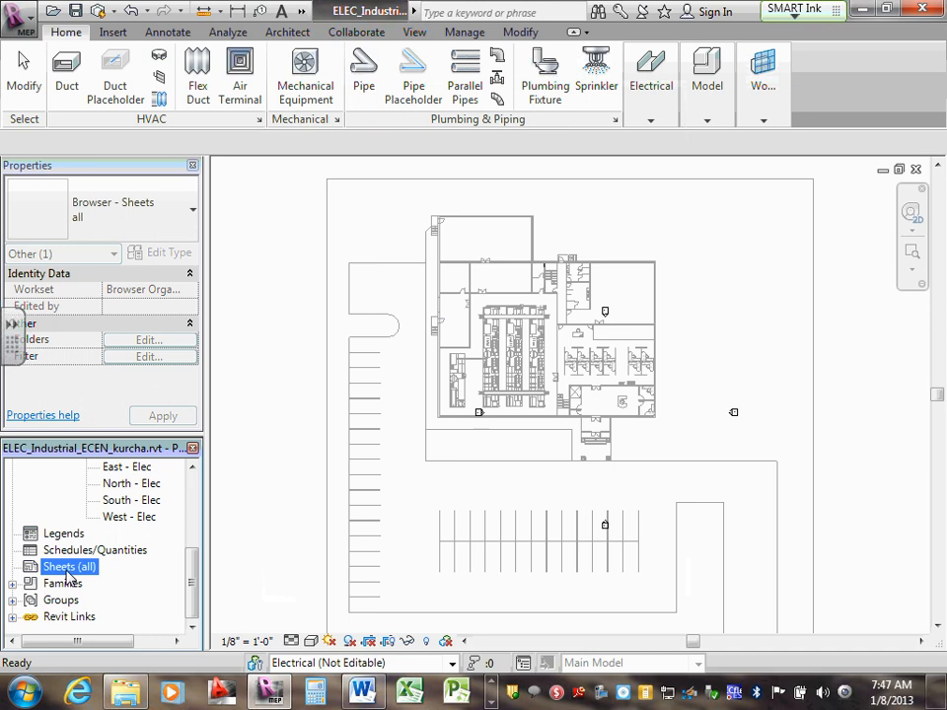
Start a new sheet again and browse to the Titleblocks folder of the US Imperial library to load a title block.
right_click(67, 574)
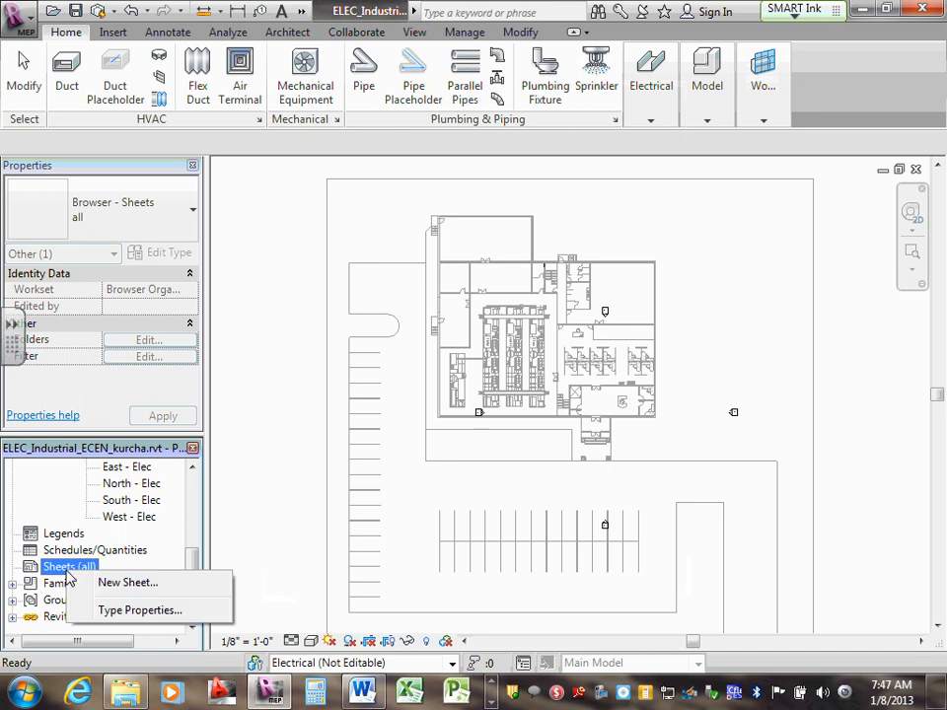
click(122, 587)
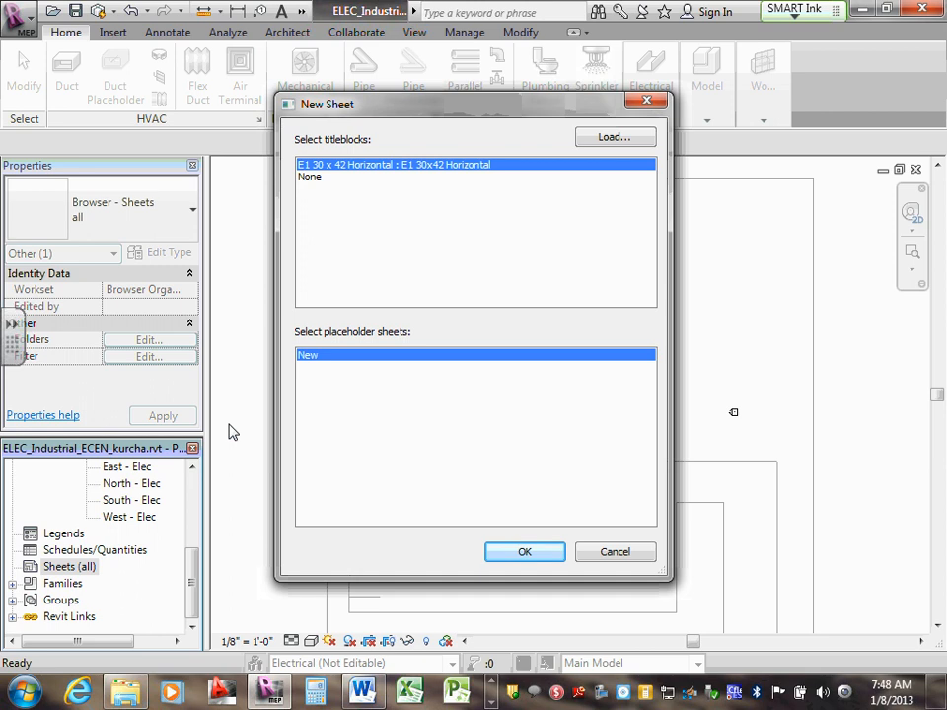
click(614, 137)
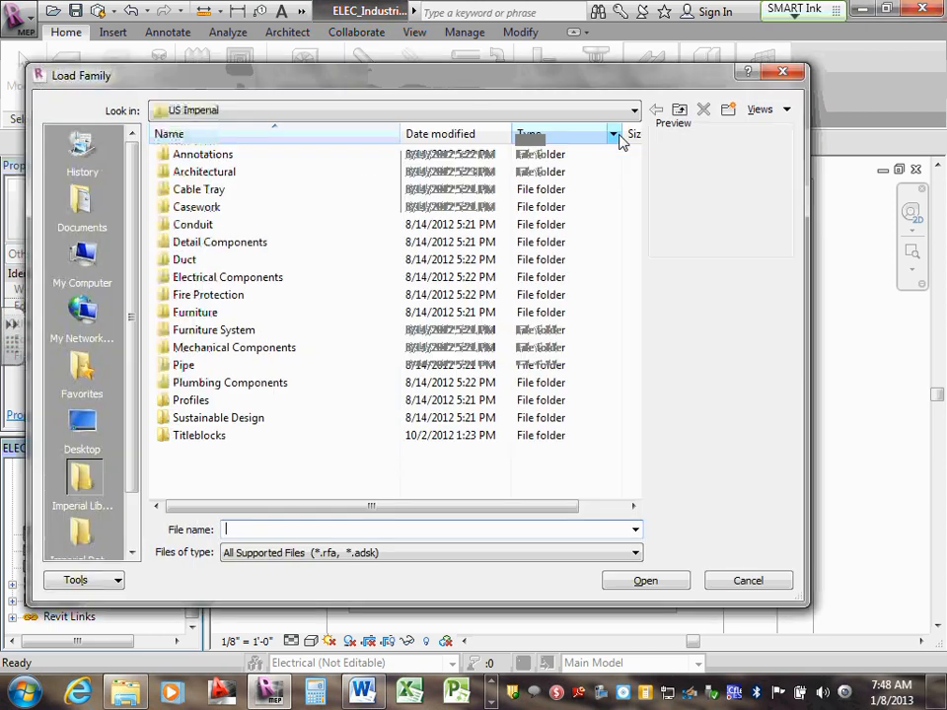
double_click(200, 438)
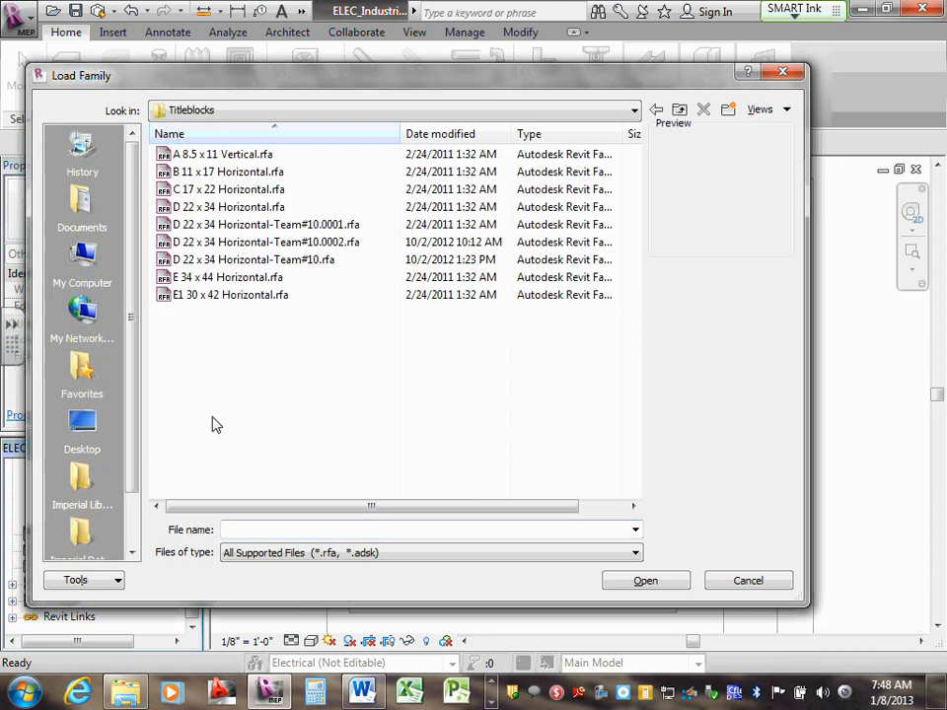
Compare the previews of the standard D 22 x 34 Horizontal title block and its three Team#10 versions.
click(337, 225)
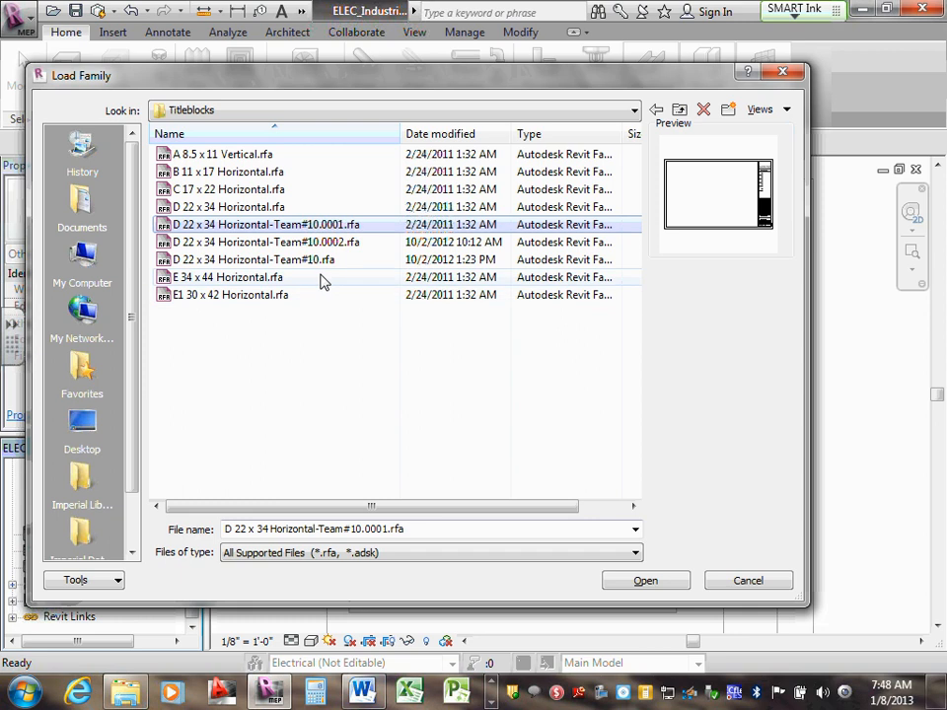
click(330, 247)
click(339, 226)
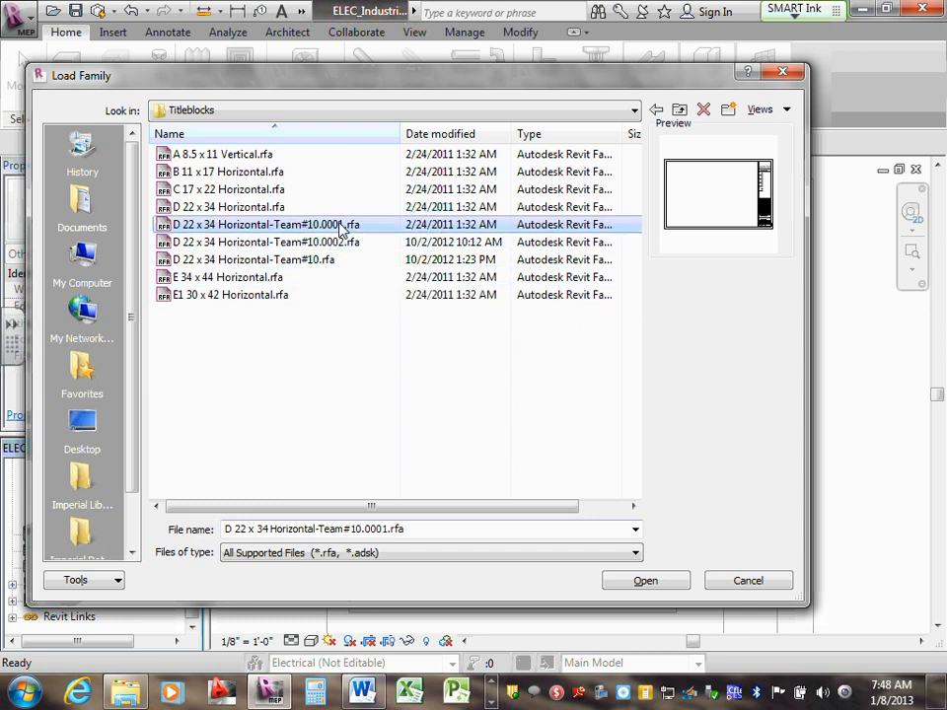
click(341, 244)
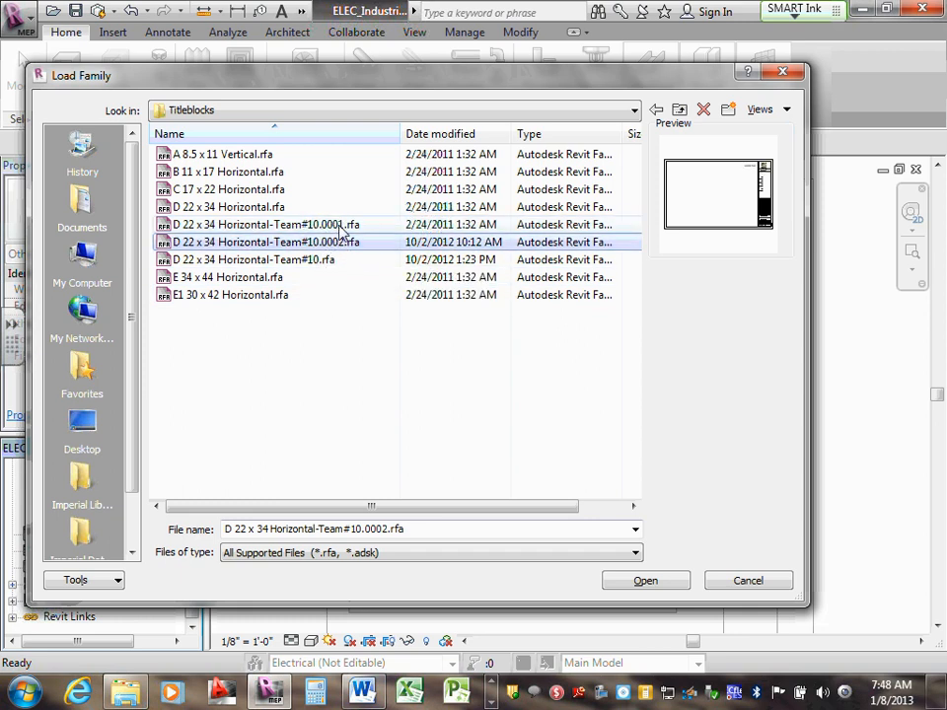
click(341, 227)
click(342, 245)
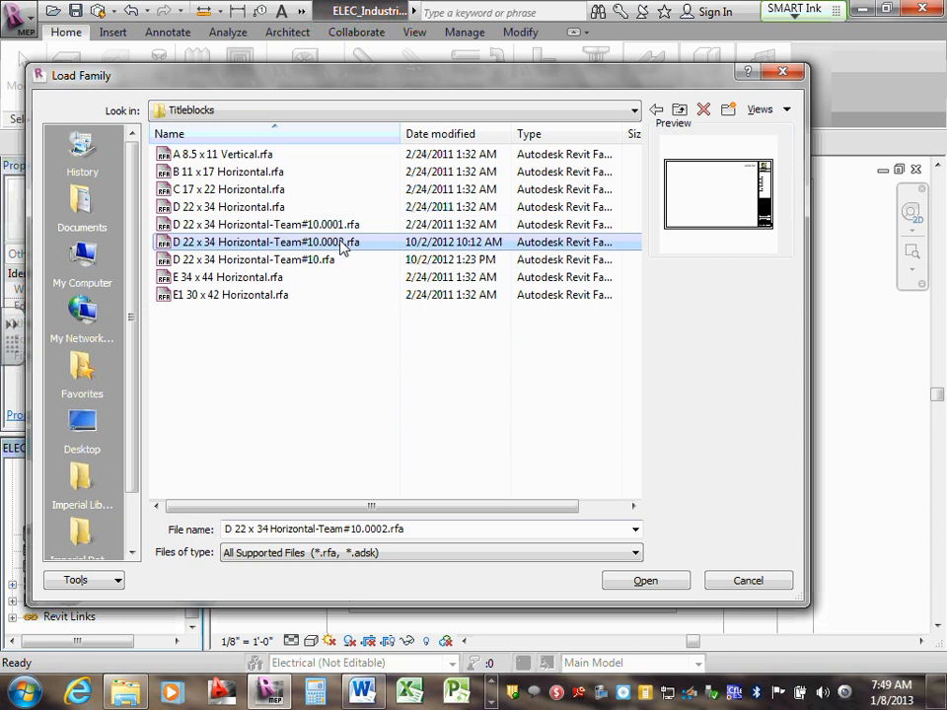
click(341, 227)
click(342, 243)
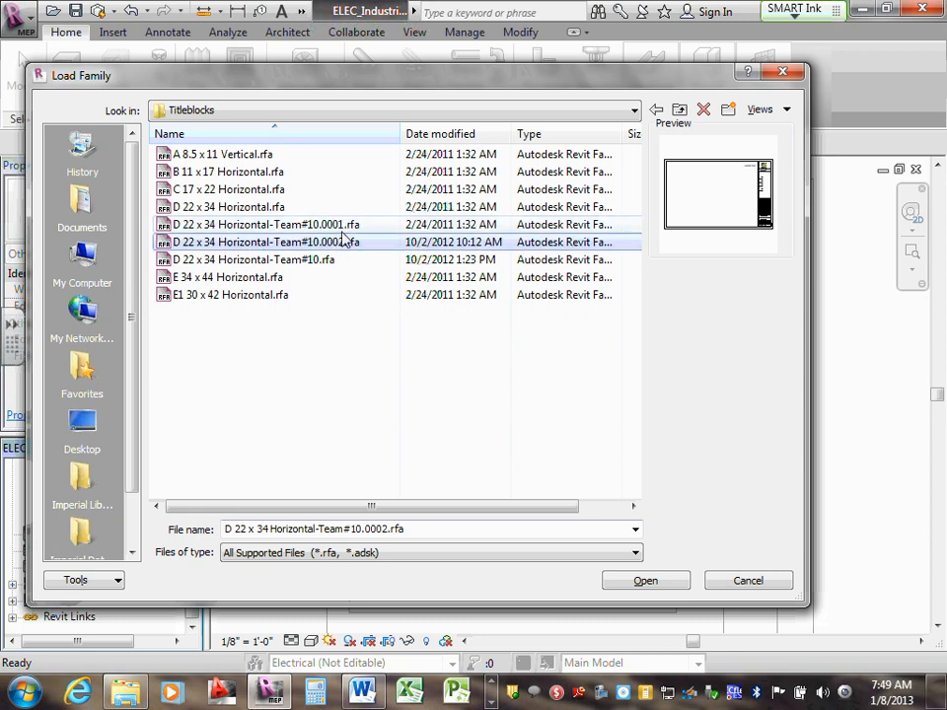
click(327, 262)
click(335, 207)
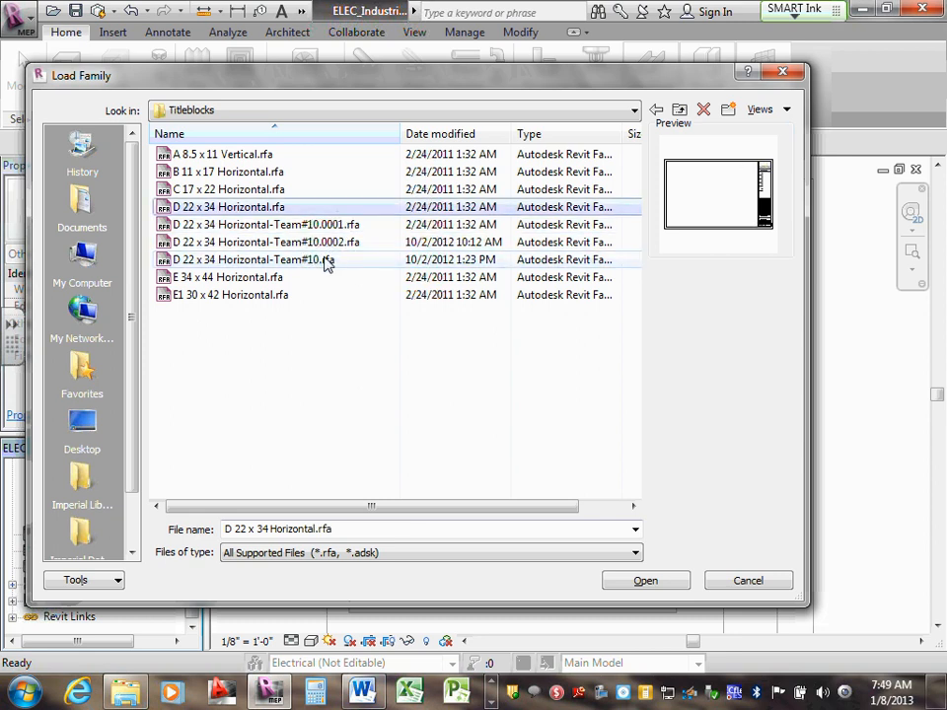
click(322, 262)
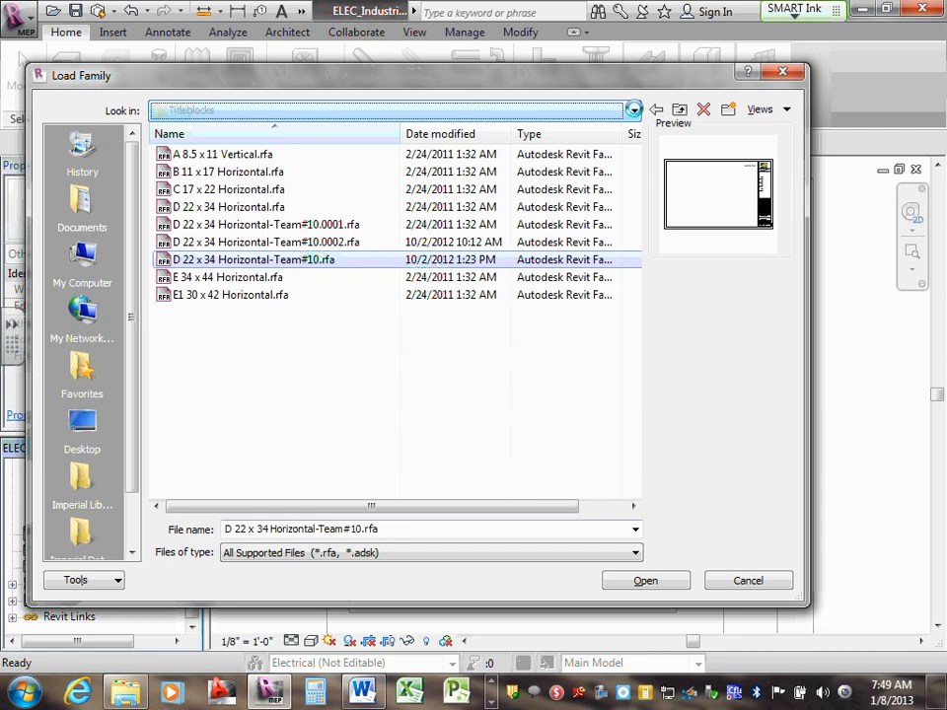
Check where the Titleblocks folder sits in the library path and review the Team#10.0001 and Team#10.0002 title blocks.
click(634, 109)
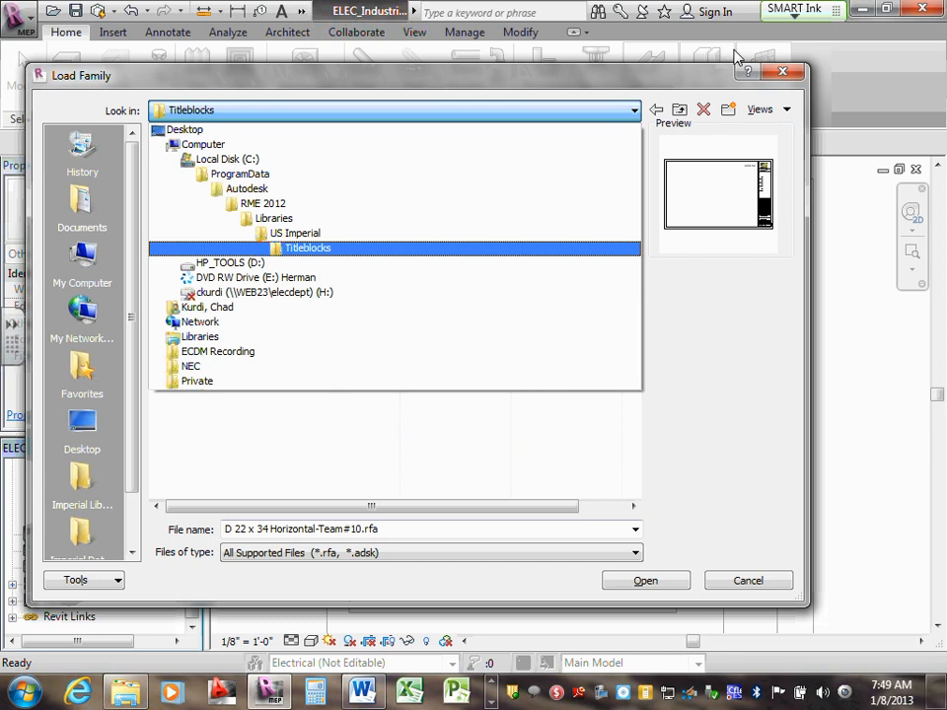
click(360, 249)
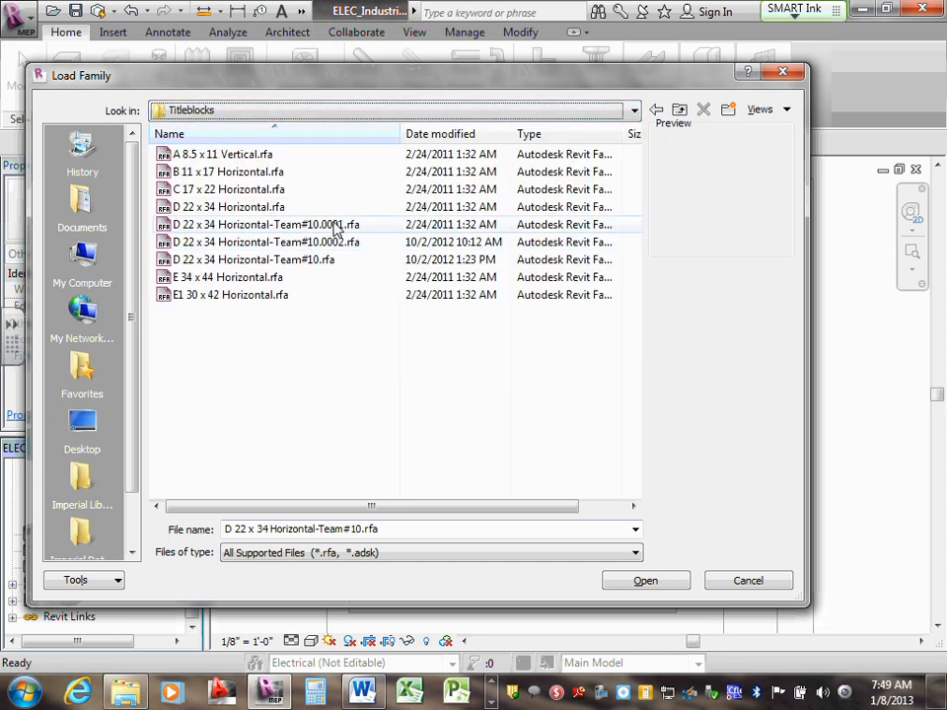
click(342, 226)
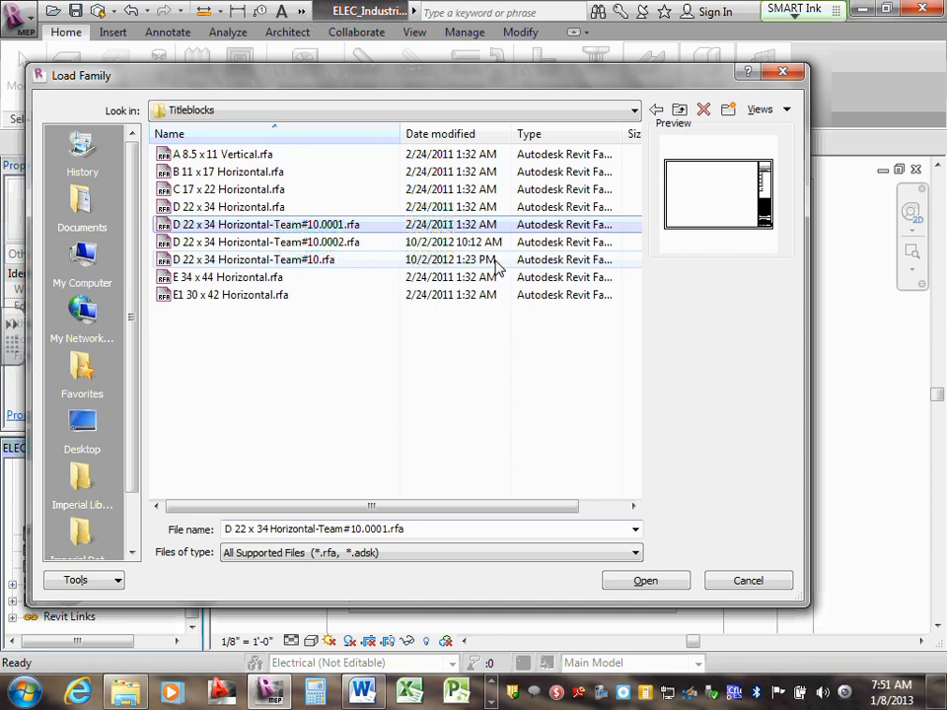
click(341, 244)
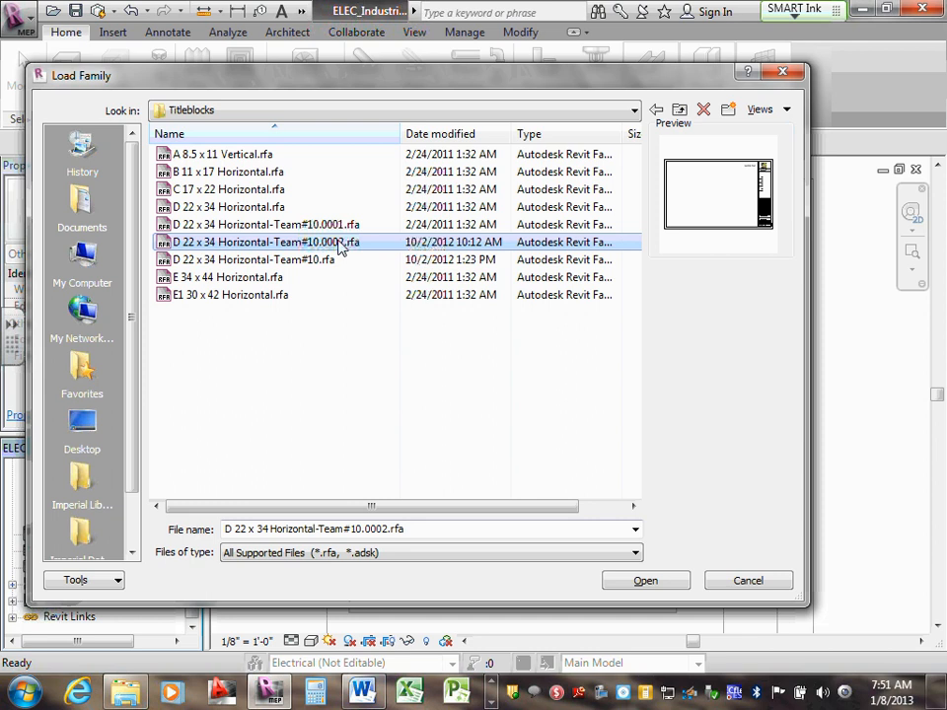
Duplicate the D 22 x 34 Horizontal-Team#10.rfa title block file within the Titleblocks folder.
click(323, 268)
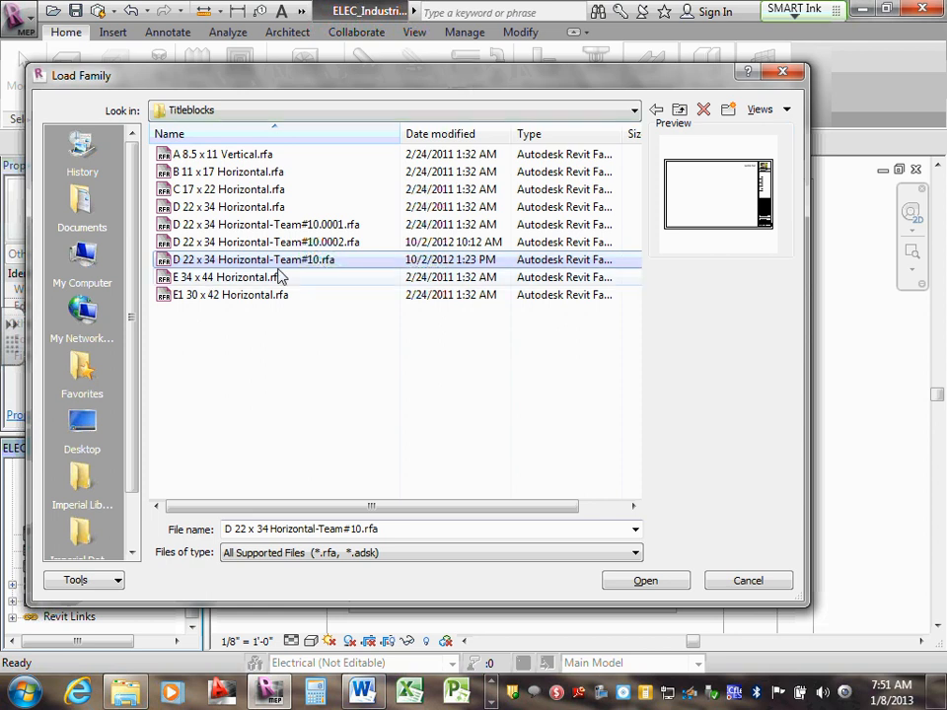
right_click(301, 267)
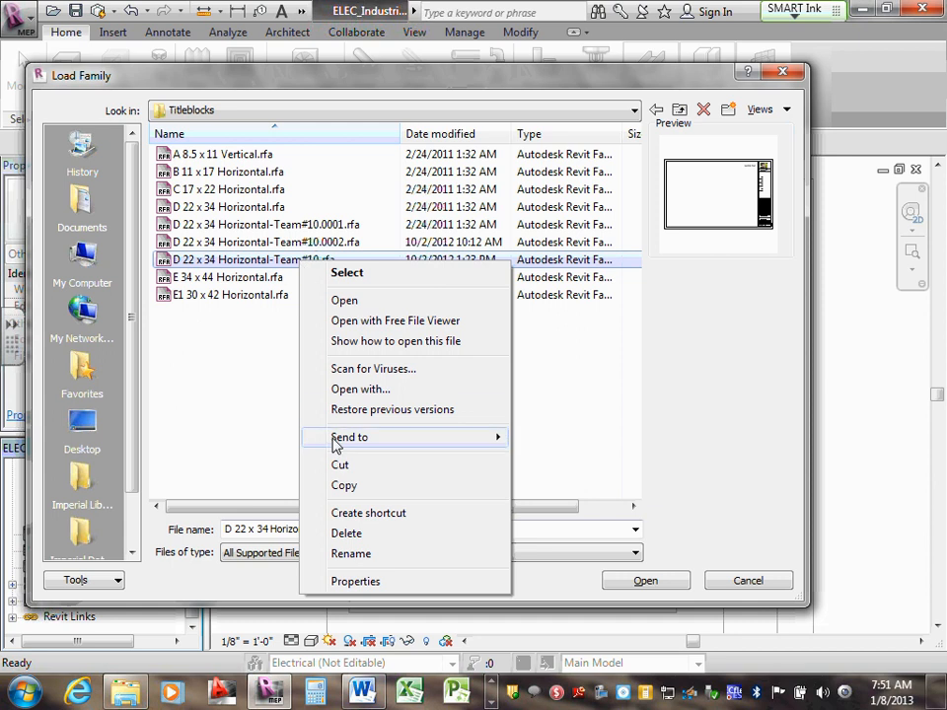
click(345, 485)
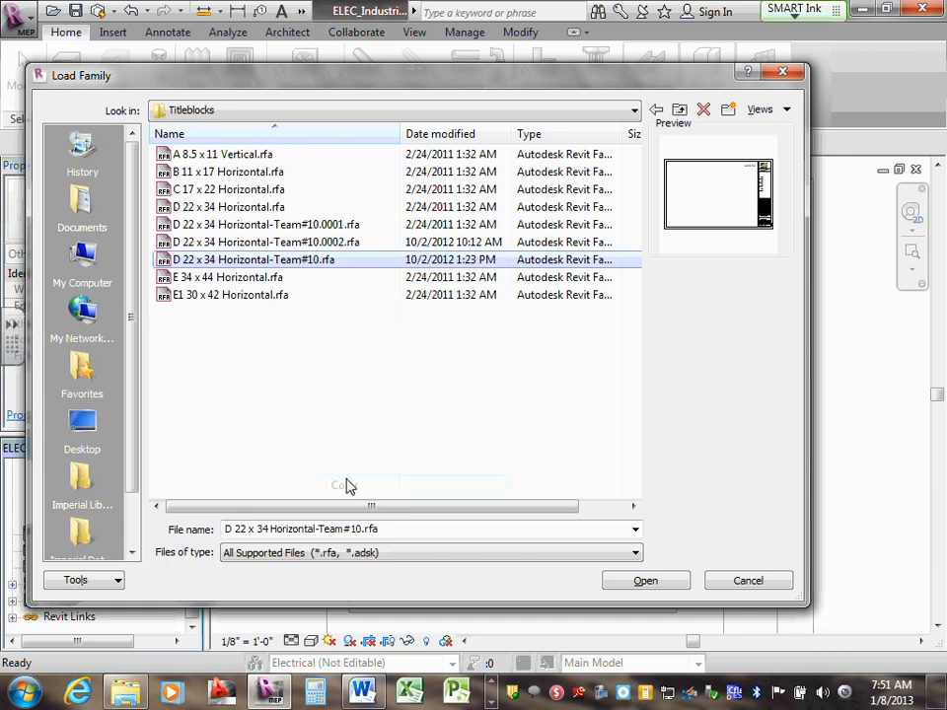
right_click(295, 362)
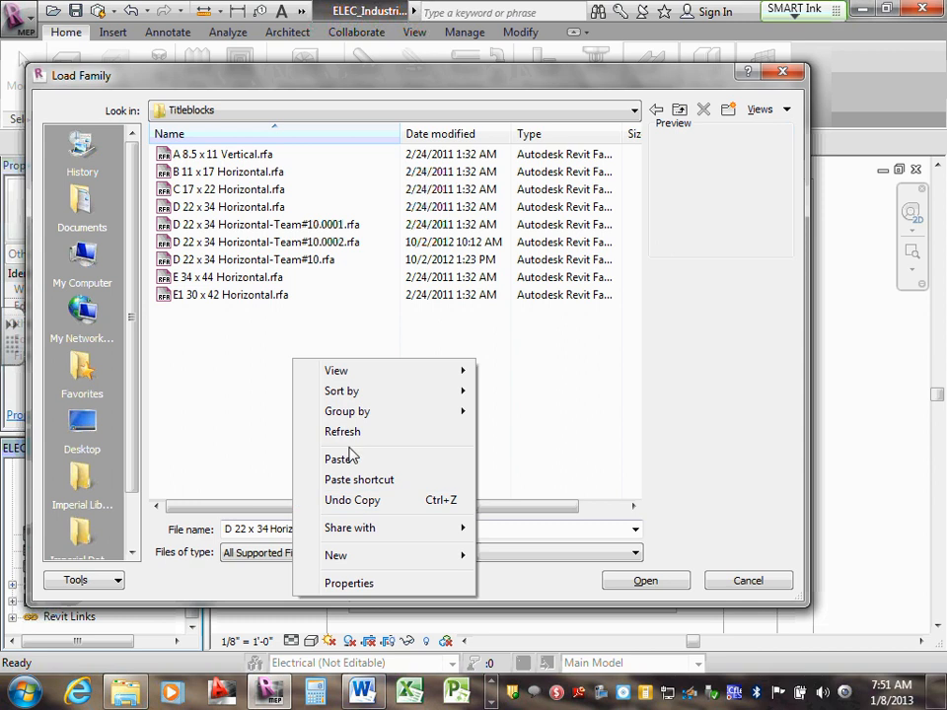
click(343, 460)
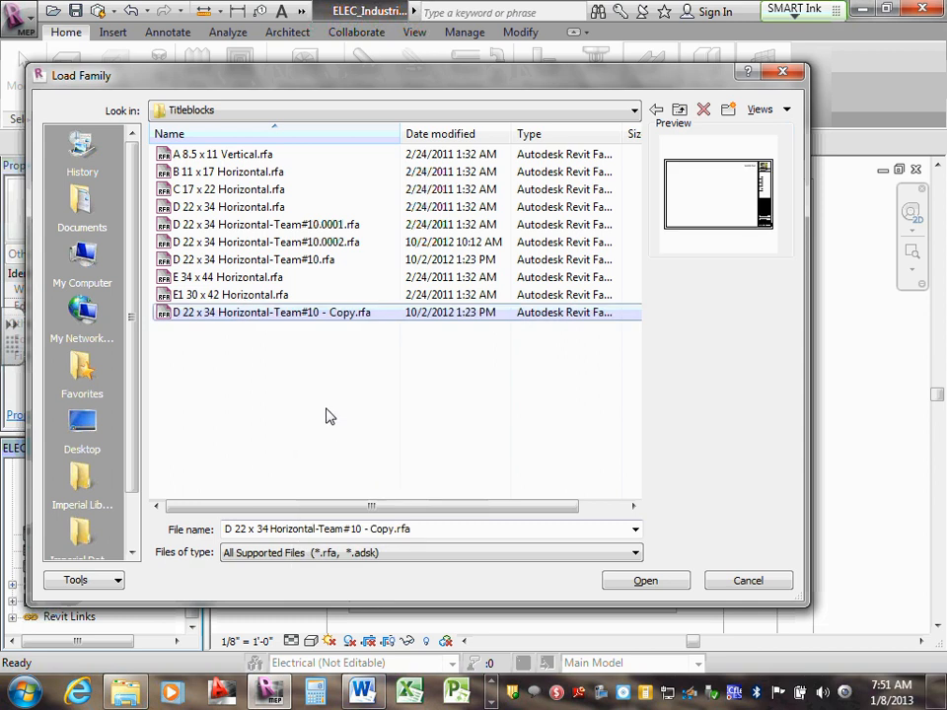
Rename the copied title block file as D 22 x 34 Horizontal-Team#10-Industrial.rfa.
right_click(314, 325)
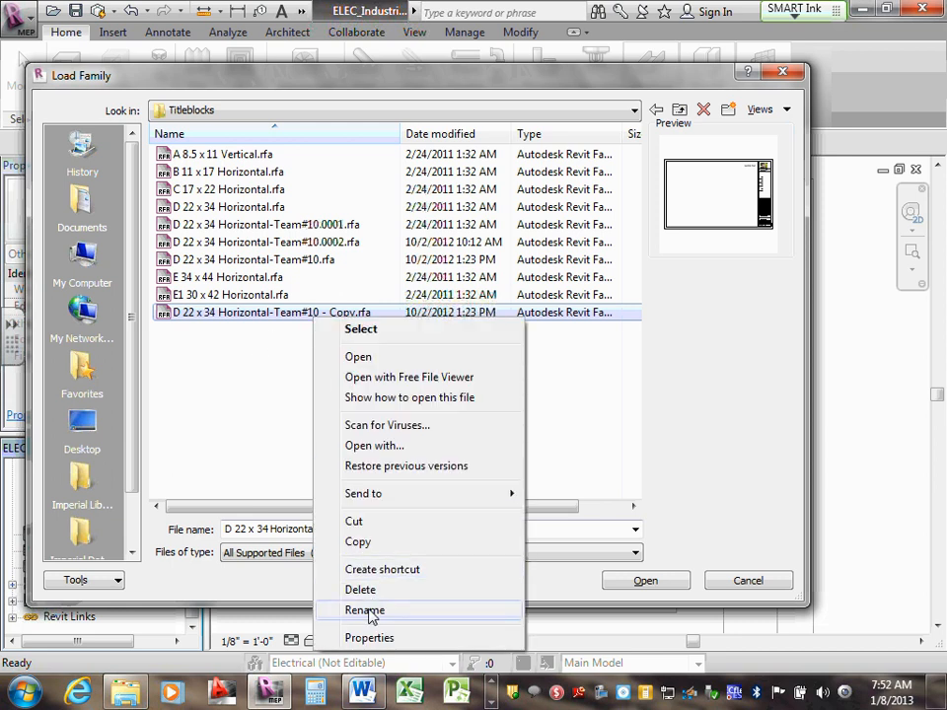
click(365, 610)
click(323, 312)
drag(324, 312, 356, 312)
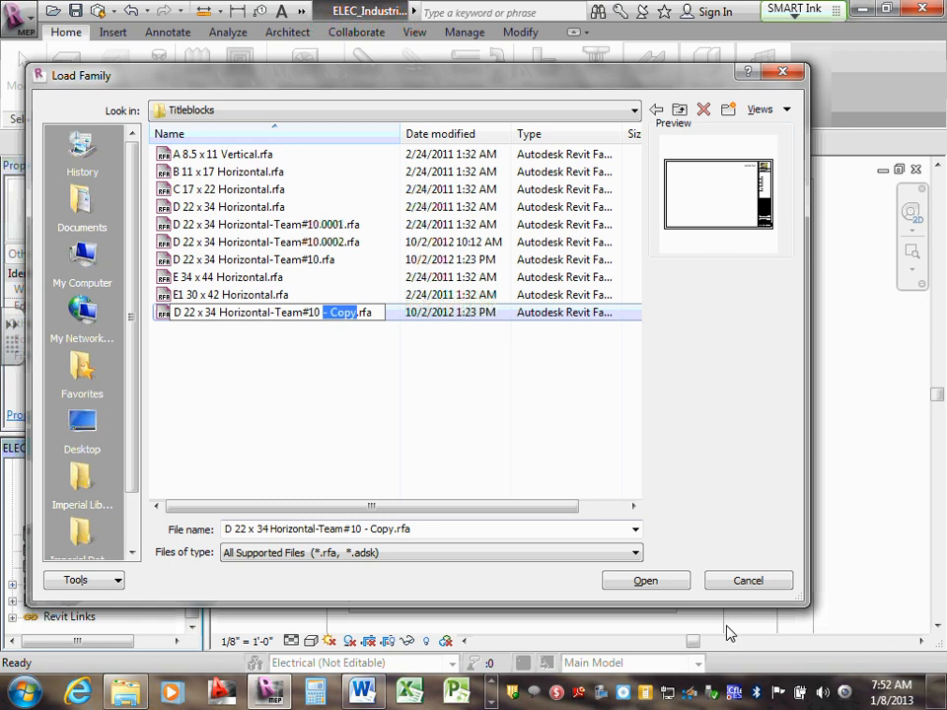
key(BackSpace)
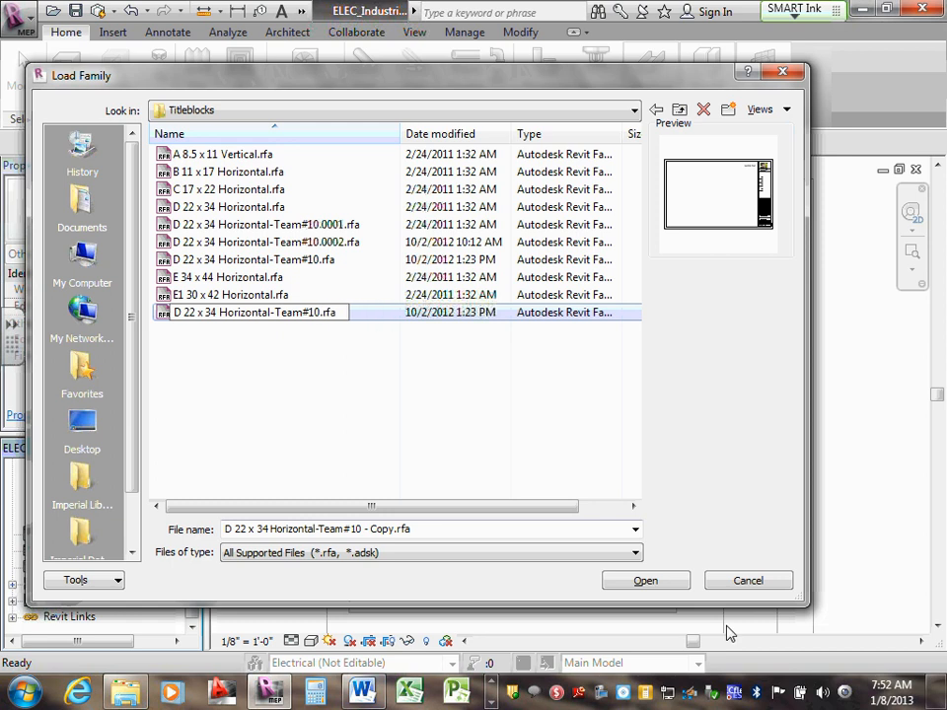
text(-Indust)
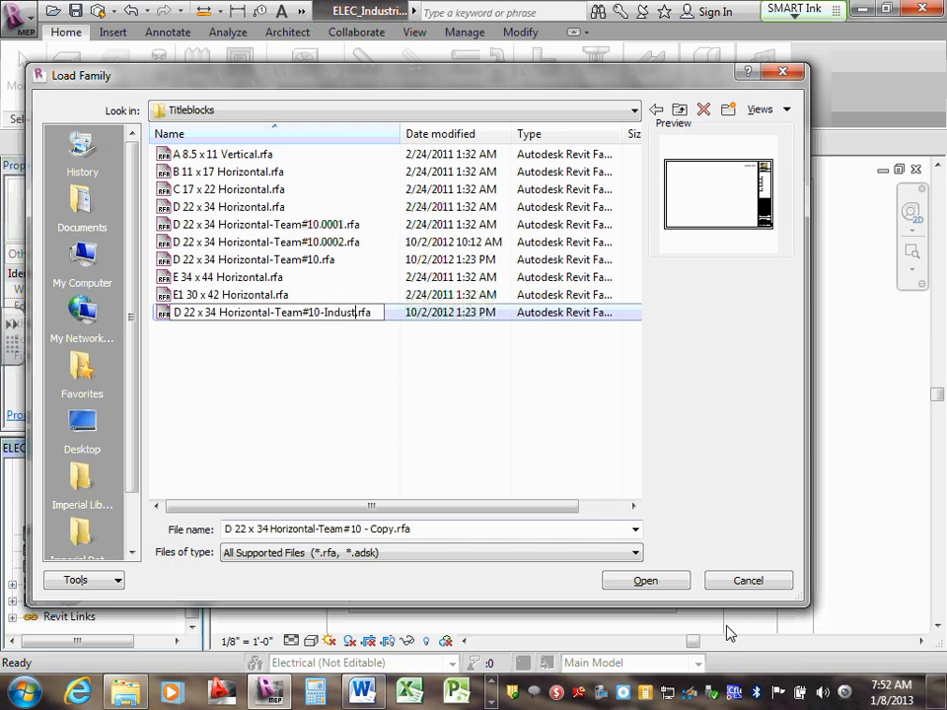
text(rial)
click(264, 298)
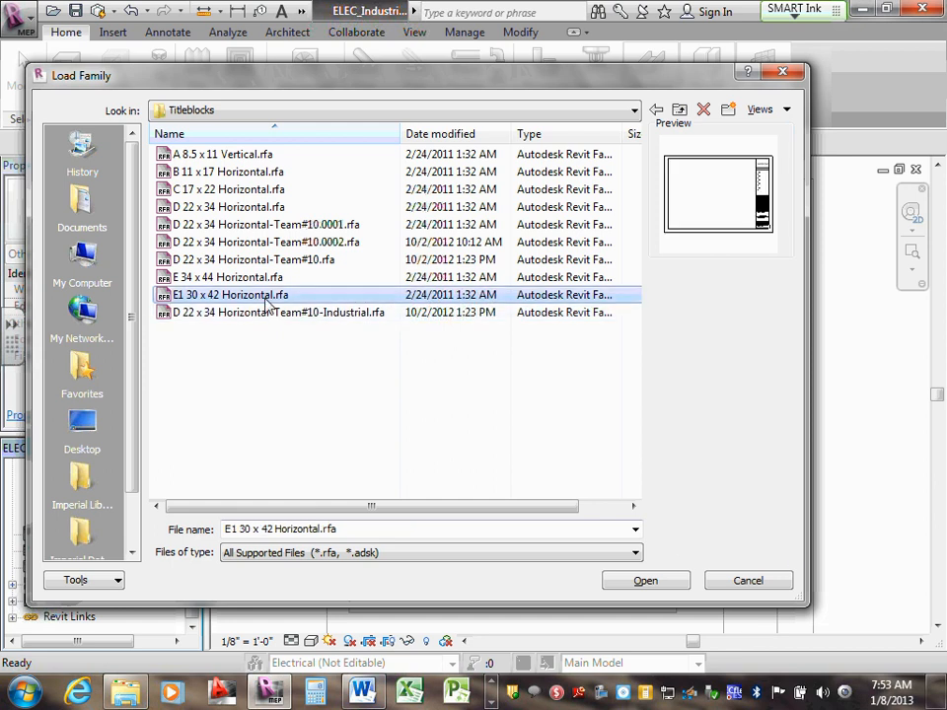
Load the D 22 x 34 Horizontal-Team#10-Industrial title block and create the new sheet with it.
click(280, 312)
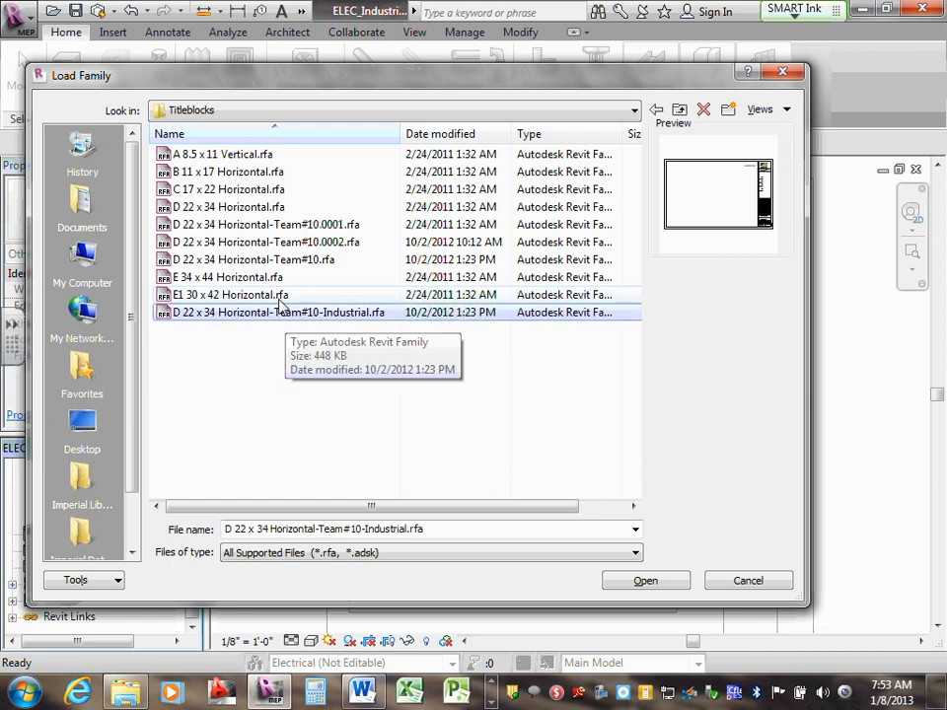
click(272, 296)
click(258, 315)
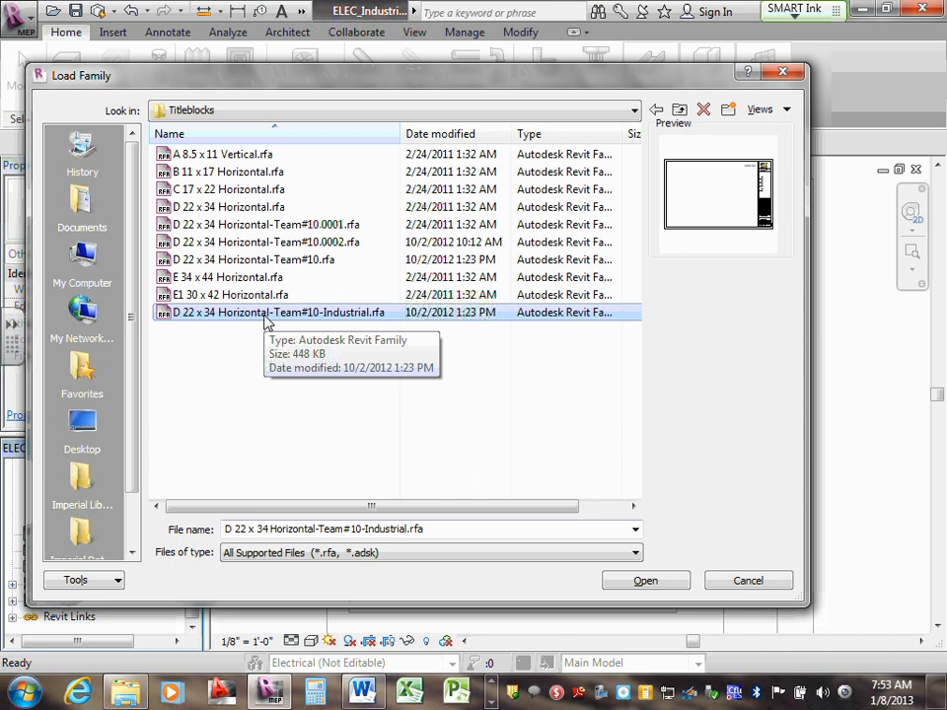
click(645, 582)
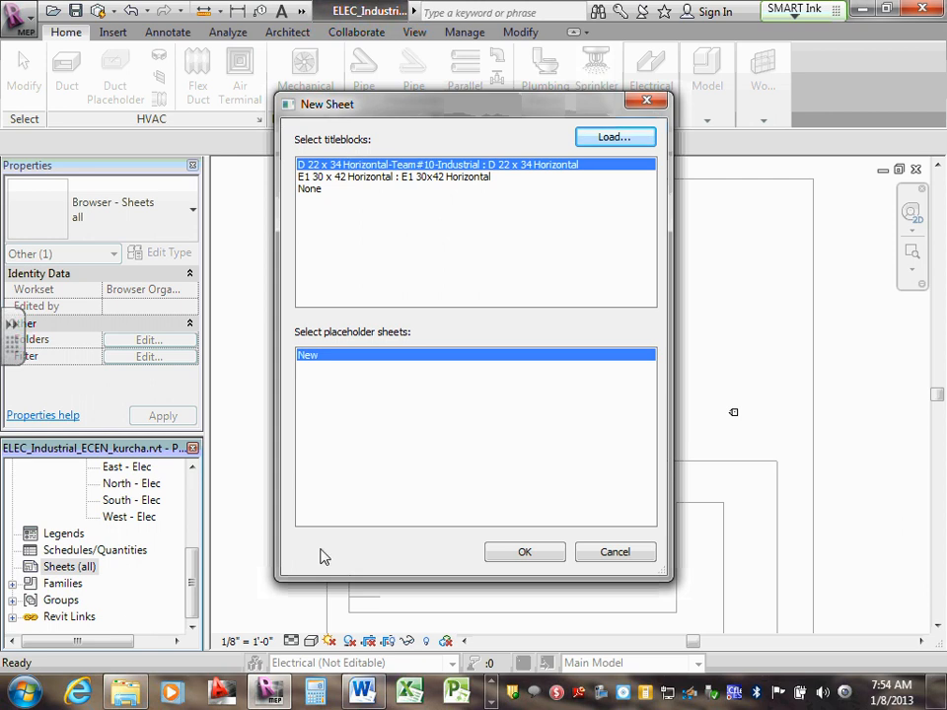
click(541, 556)
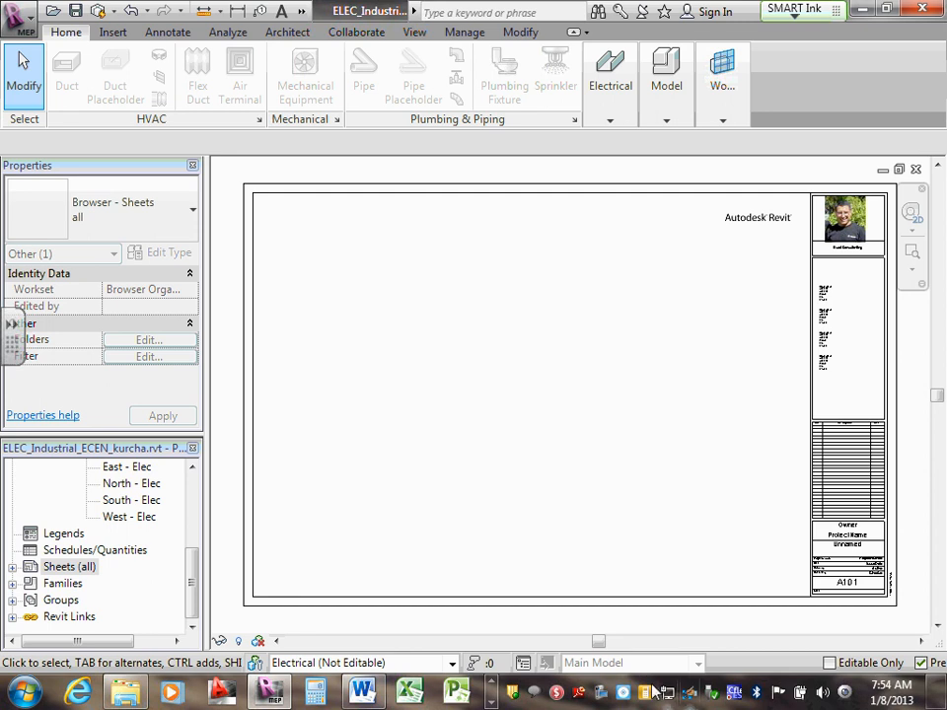
click(490, 702)
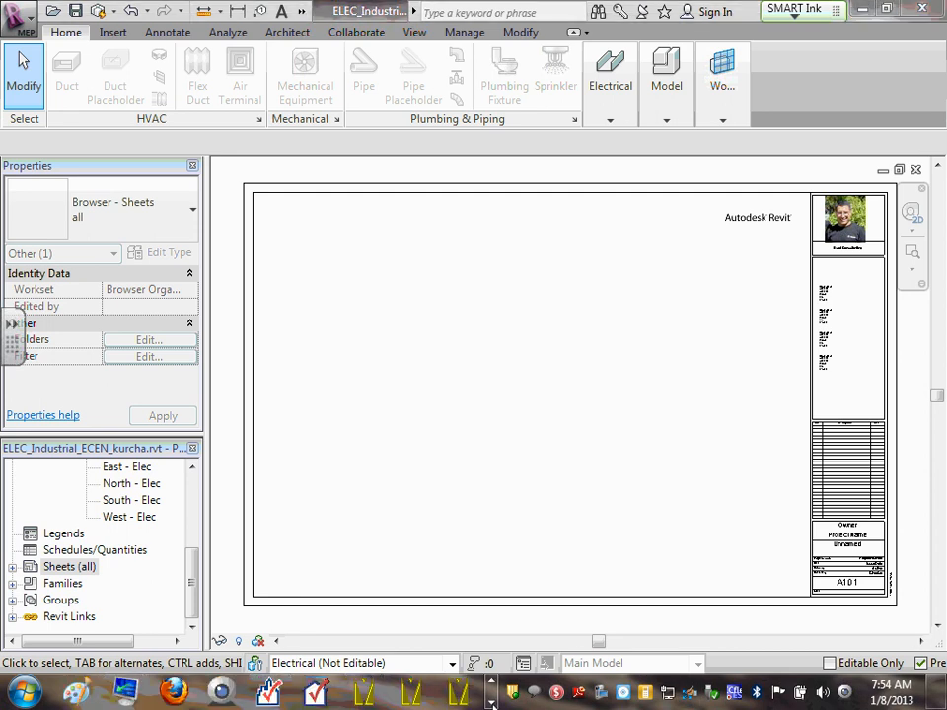
click(272, 694)
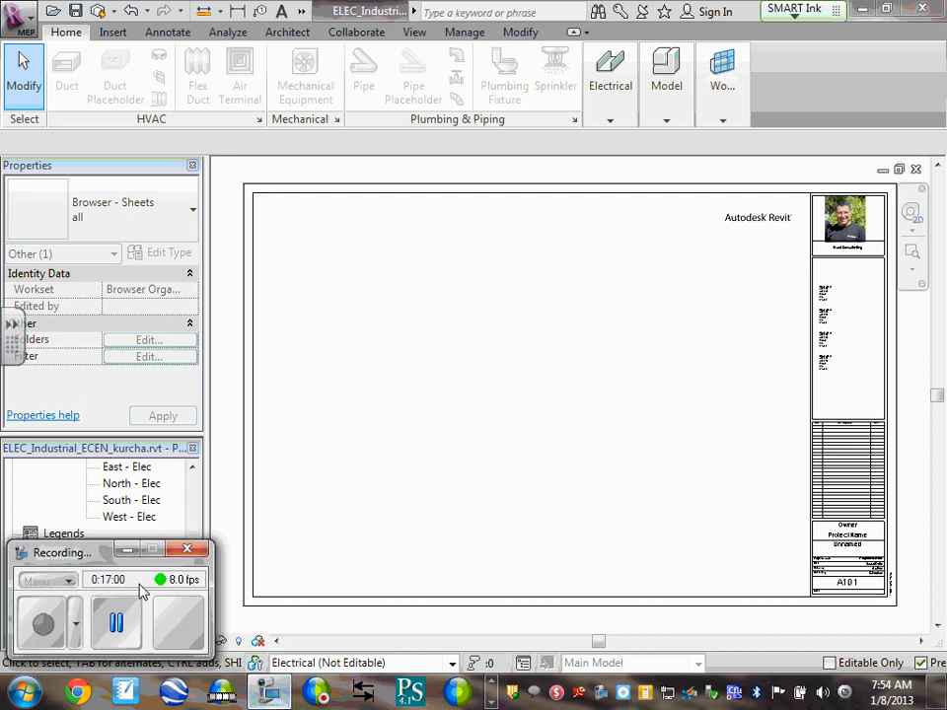
click(129, 549)
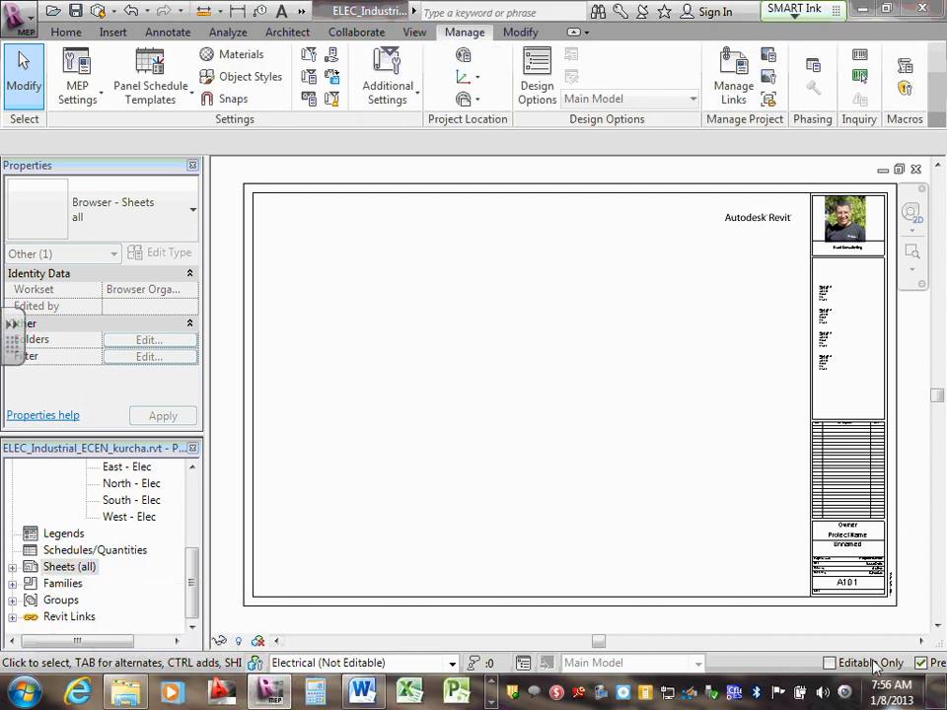
Set the sheet number in the new sheet's title block to E1.
click(860, 592)
scroll(860, 592, up, 5)
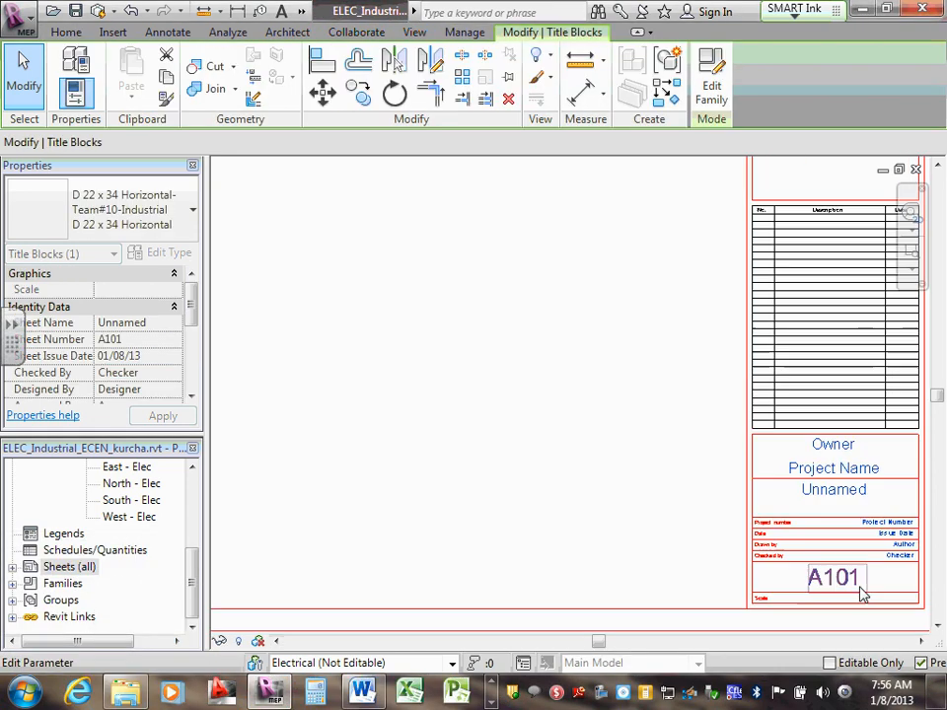
click(831, 570)
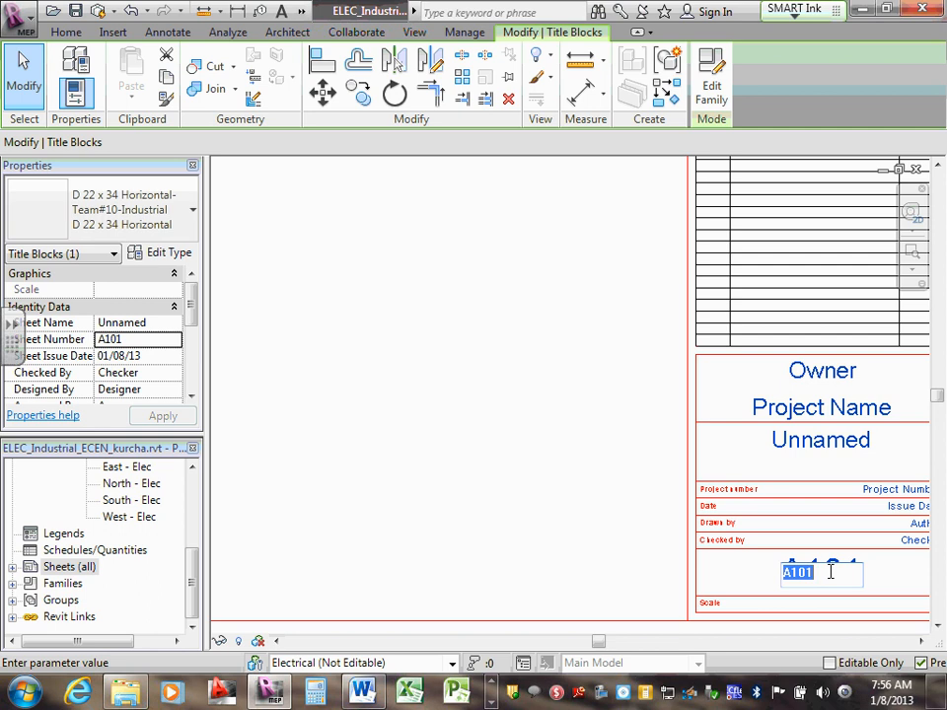
text(E1)
Set the sheet name in the title block to TitleSheet.
click(856, 446)
click(854, 443)
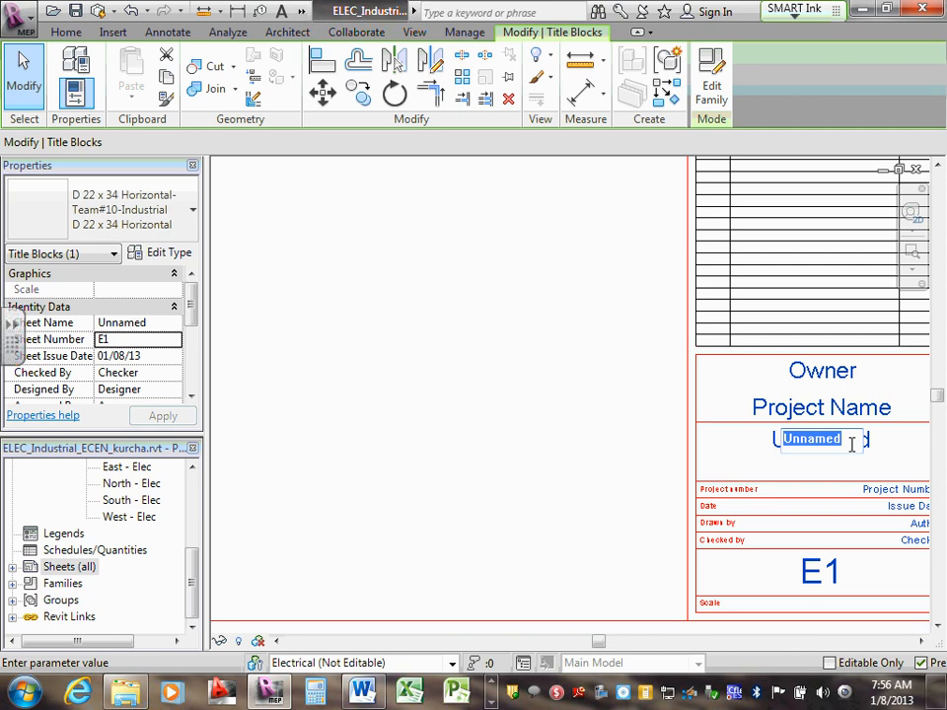
text(Title)
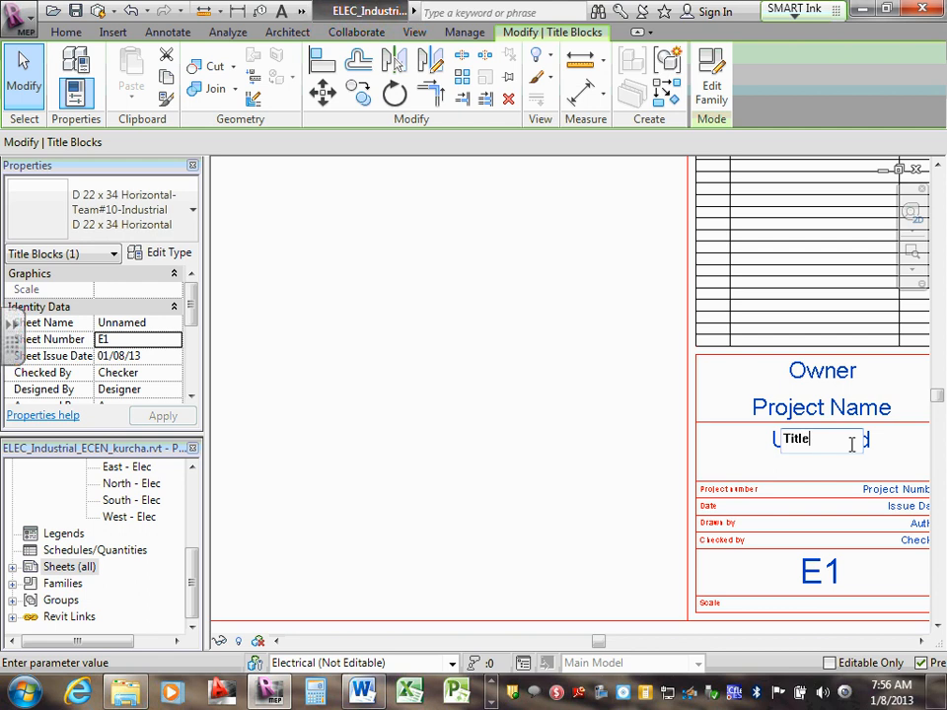
text(Sheet)
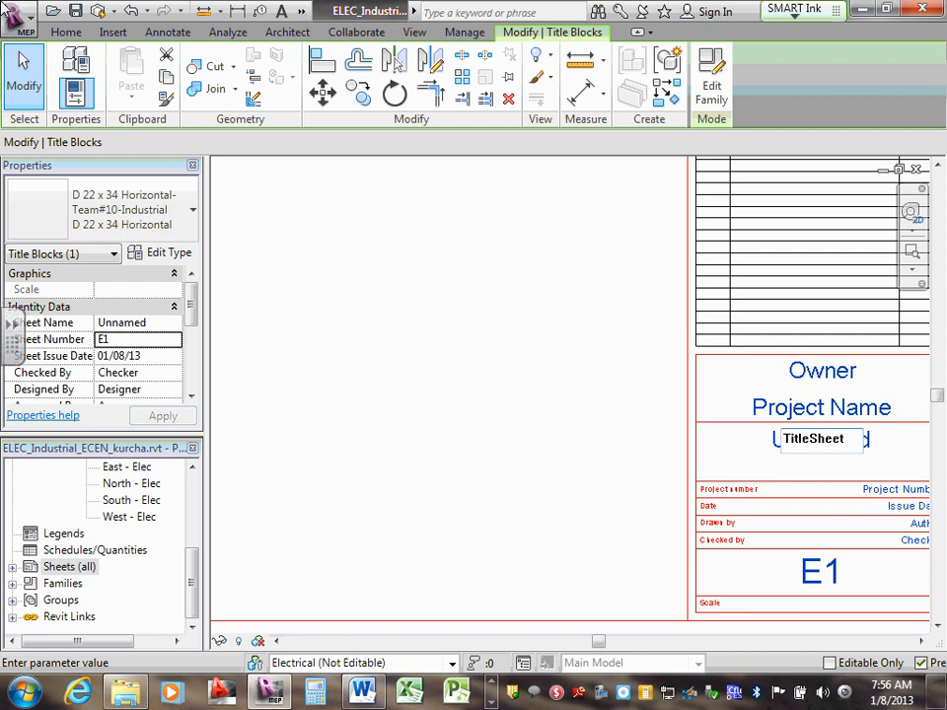
click(837, 391)
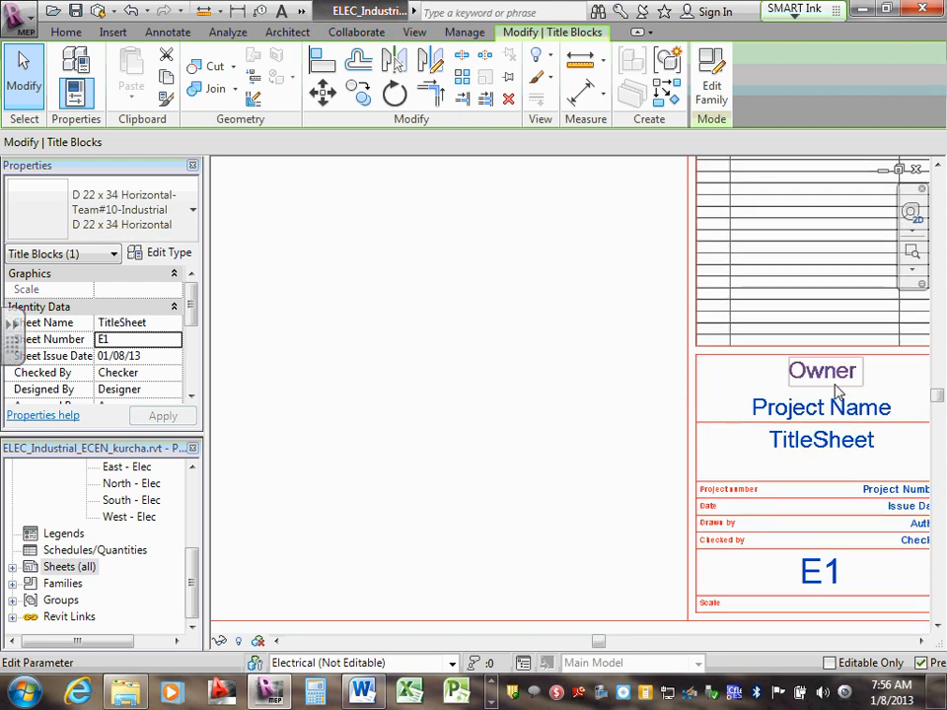
Set the project number in the title block to ECDM2210.
click(921, 642)
click(921, 641)
click(752, 486)
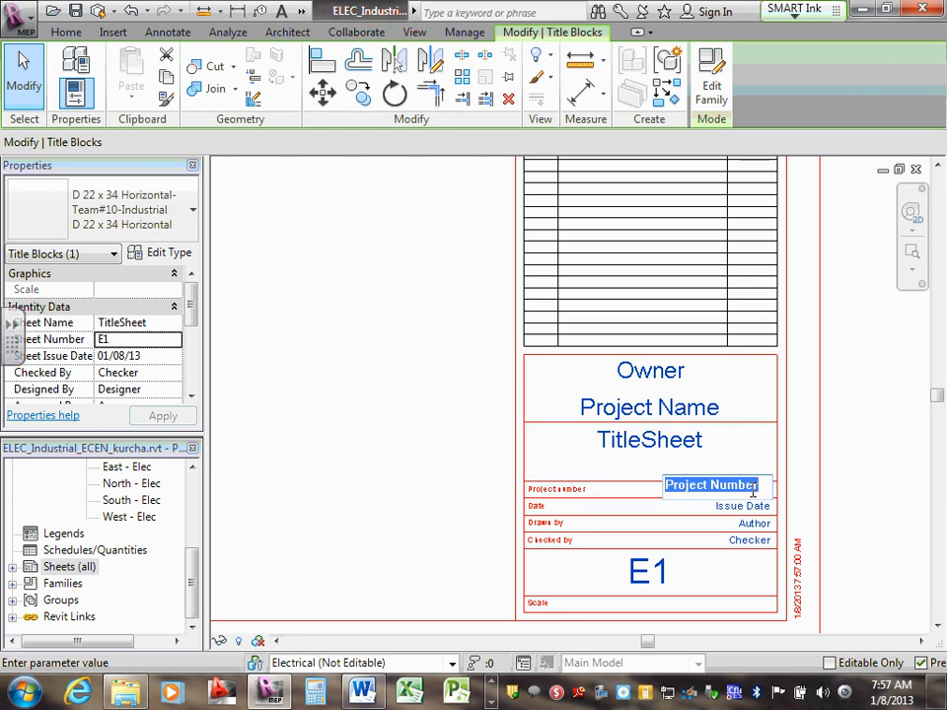
text(ECDM)
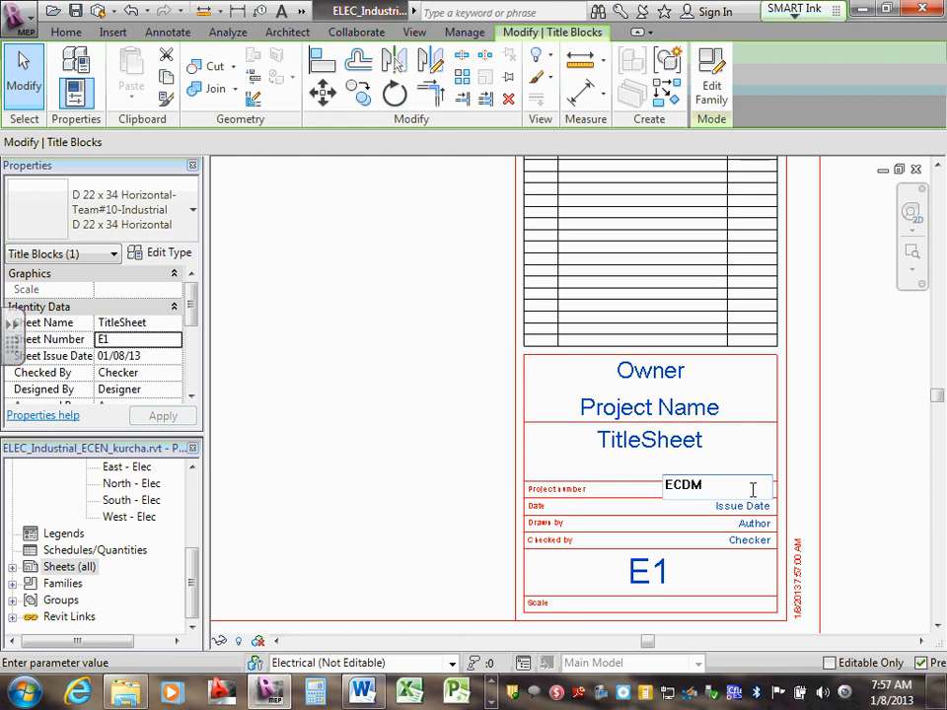
text(2210)
key(Return)
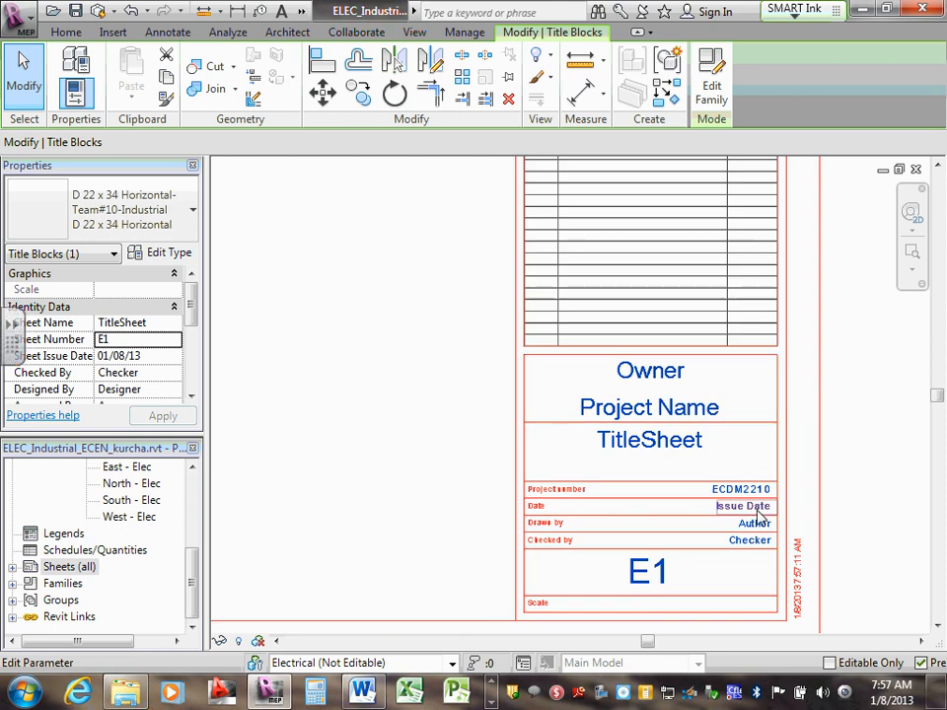
Set the issue date in the title block to 04-05-13.
click(756, 509)
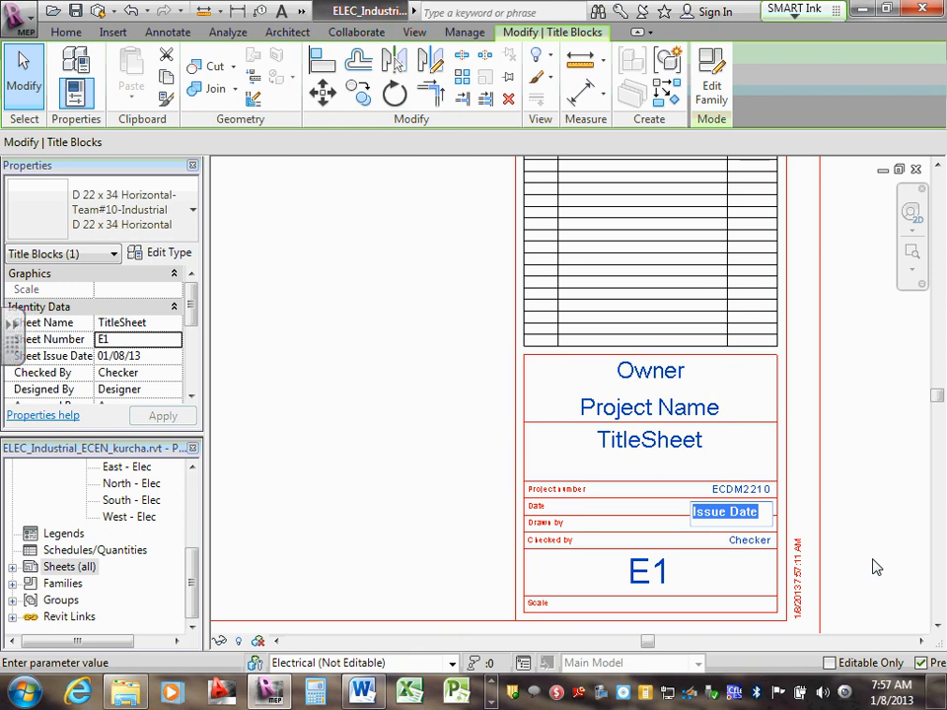
text(04-0)
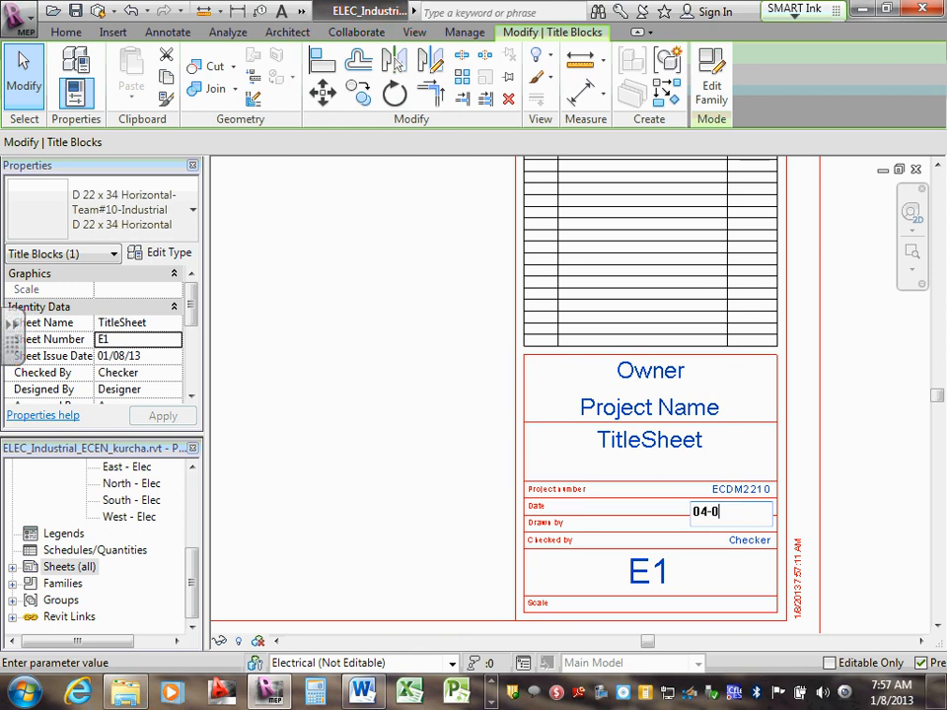
text(5-13)
click(762, 541)
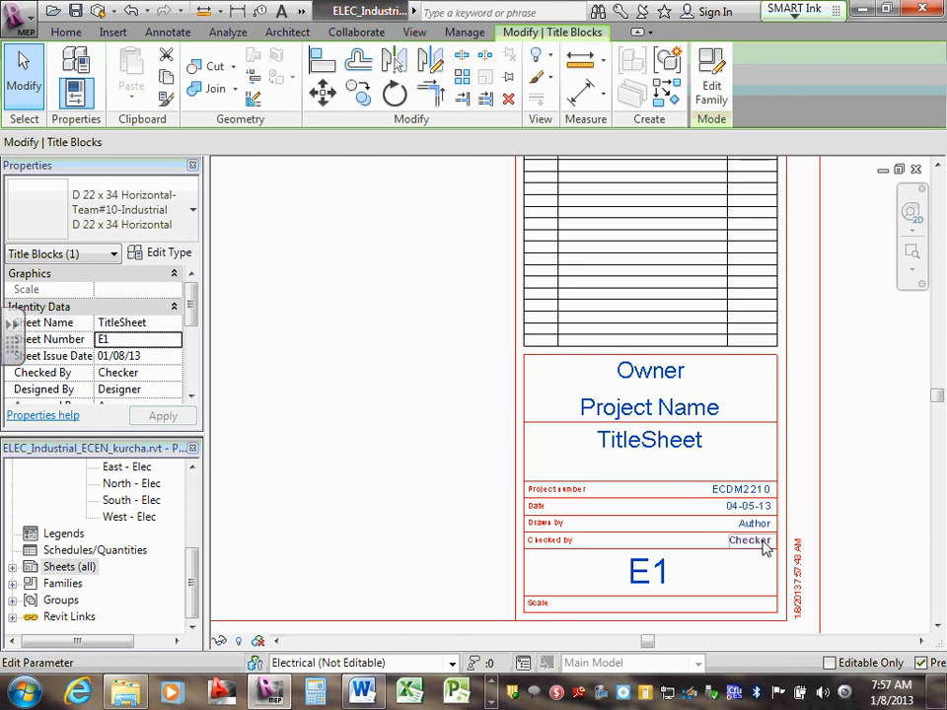
Enter the initials CSK for both the Drawn by and Checked by entries of the title block.
click(764, 544)
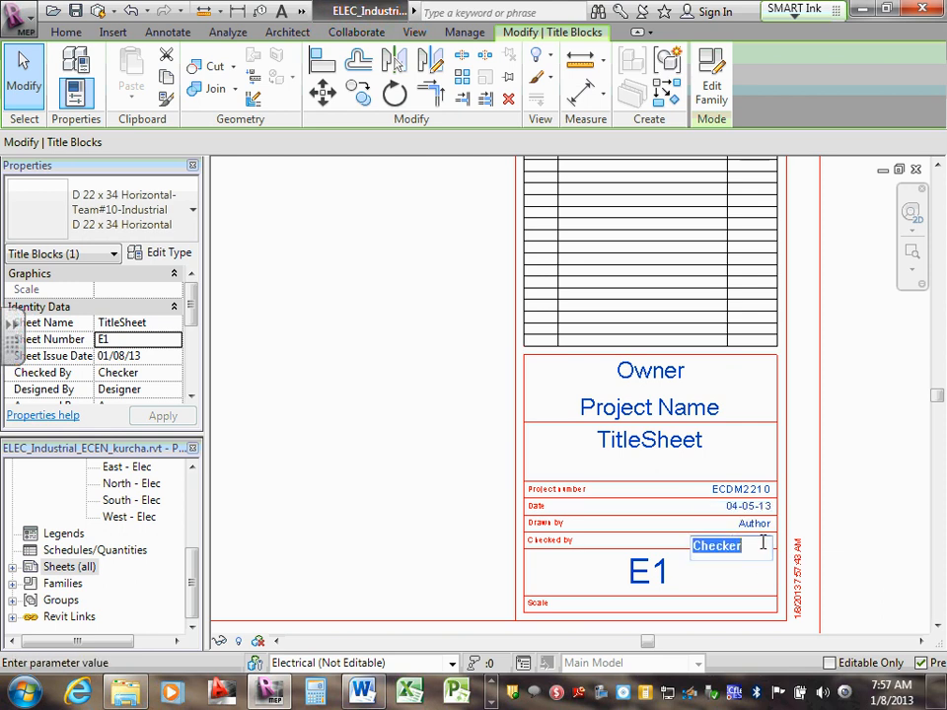
click(761, 524)
click(762, 526)
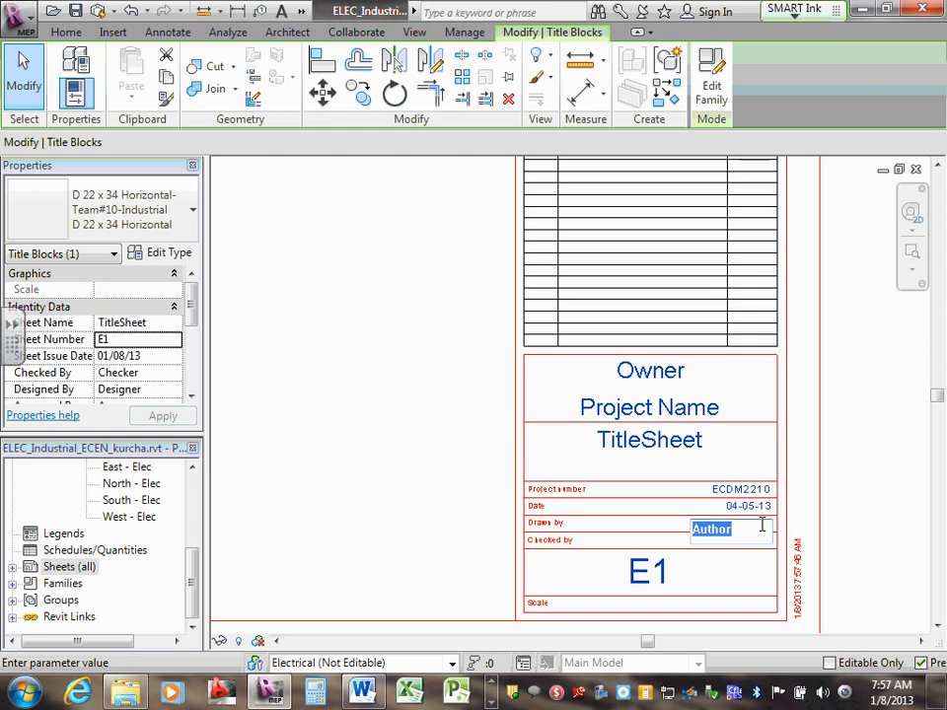
text(CSK)
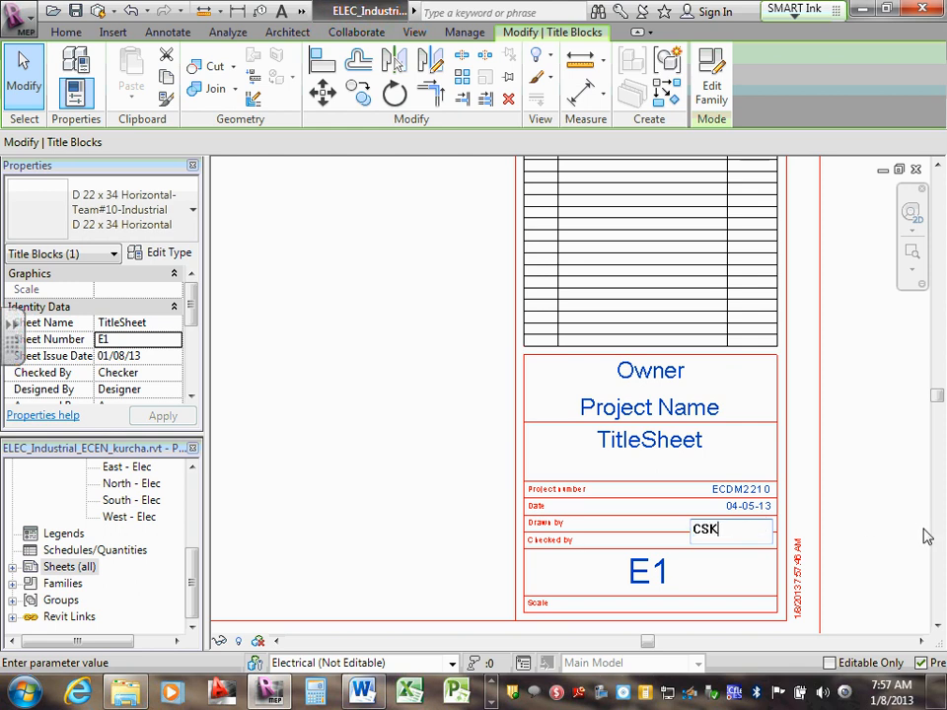
click(649, 547)
click(764, 543)
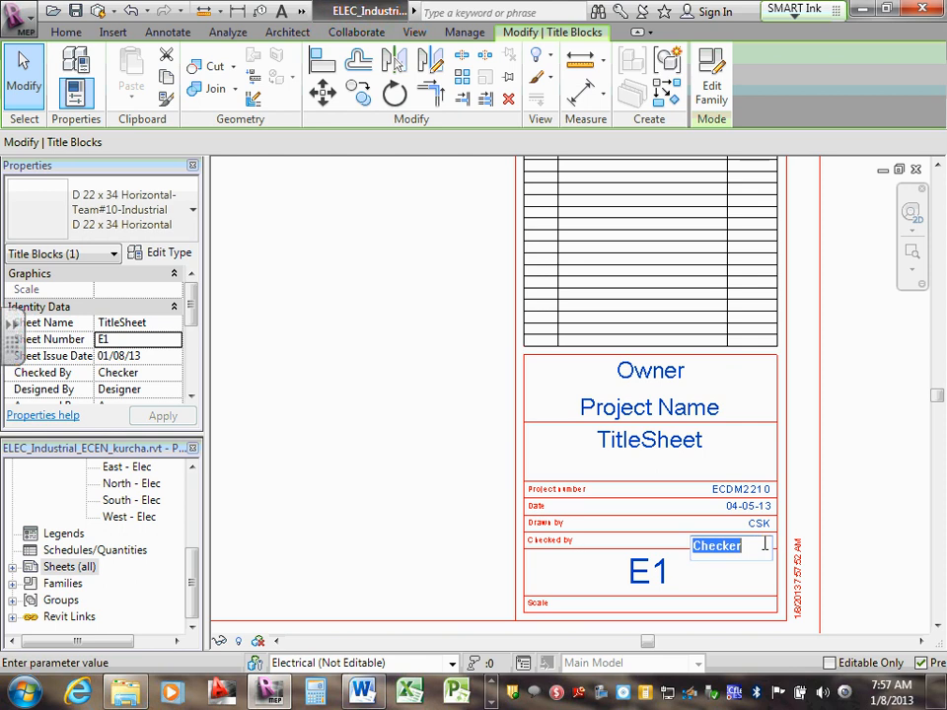
text(CSK)
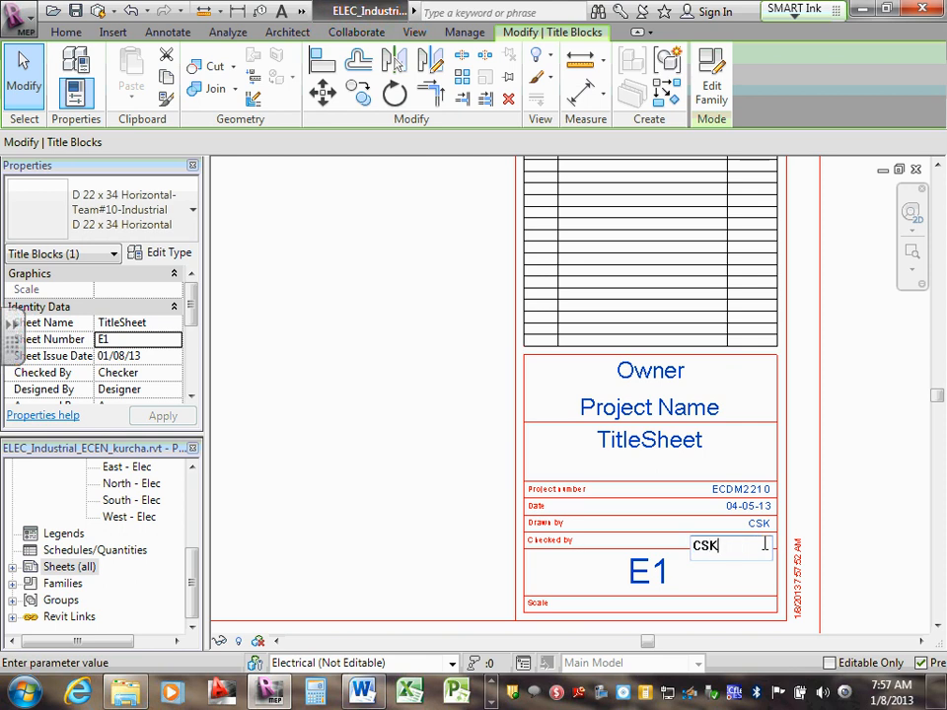
key(Return)
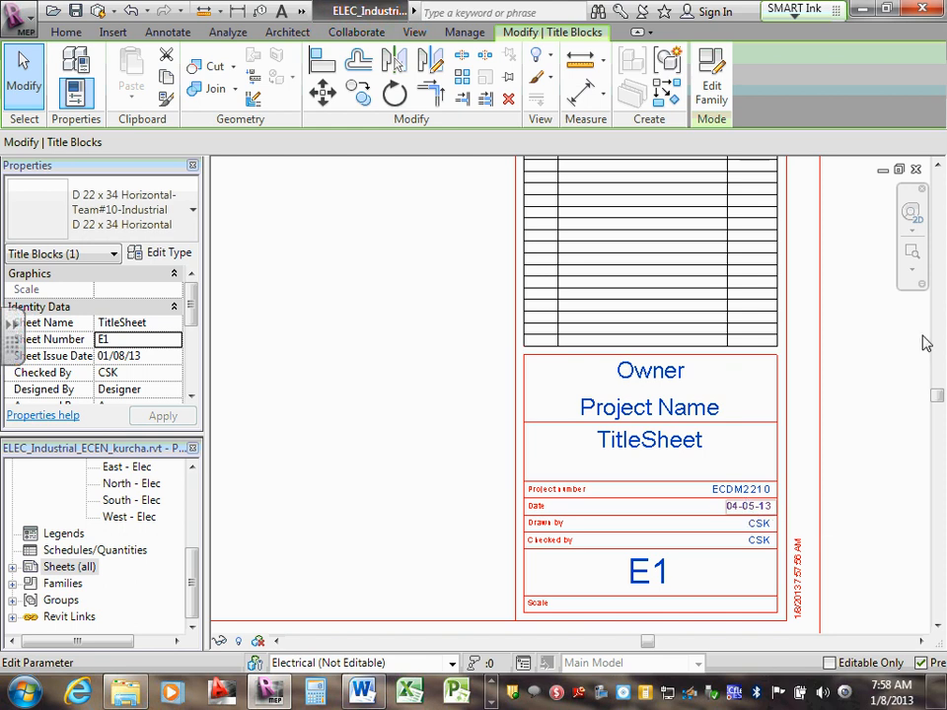
Set the project name in the title block to Industrial Project.
click(678, 370)
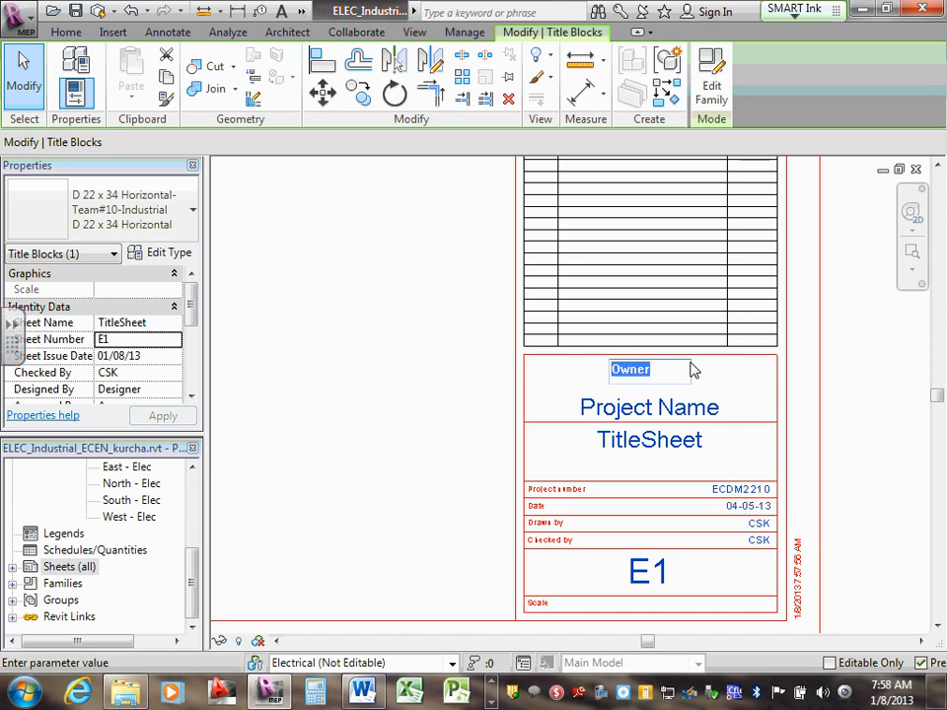
click(899, 371)
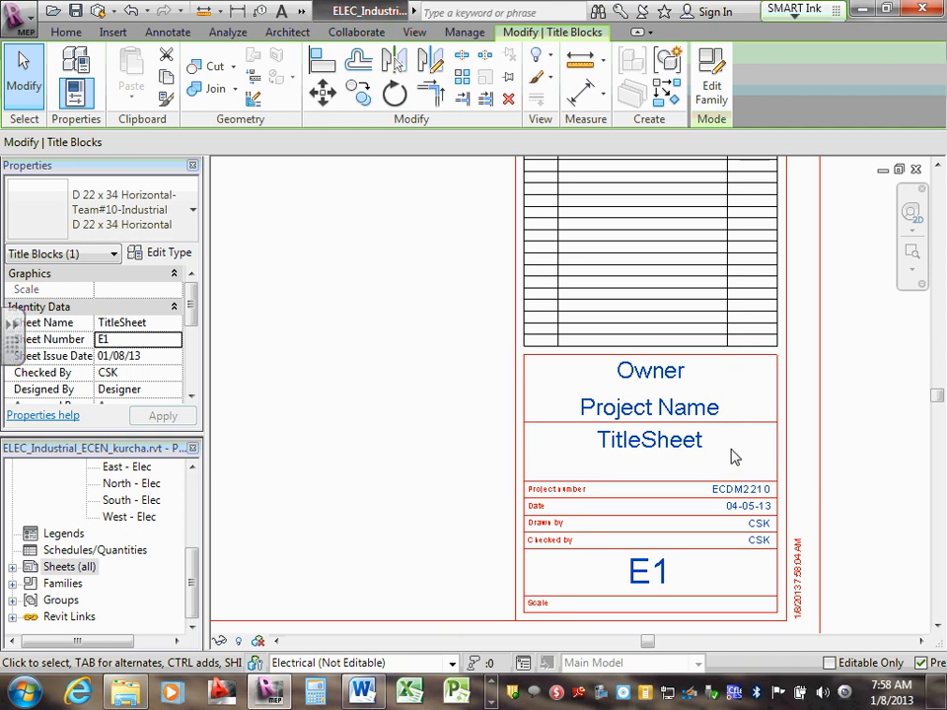
click(692, 409)
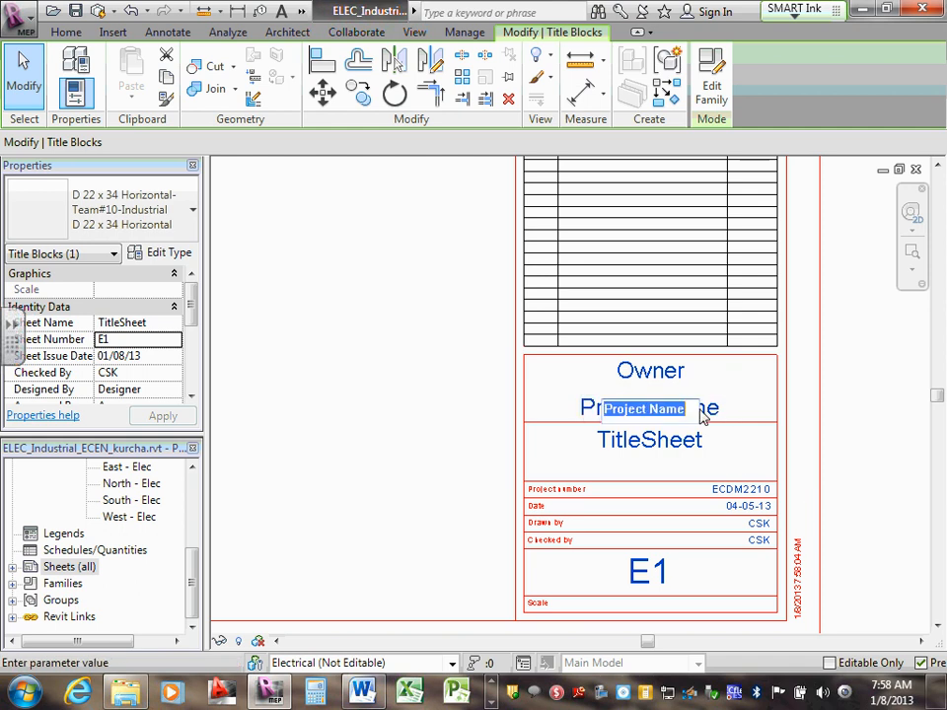
text(Indus)
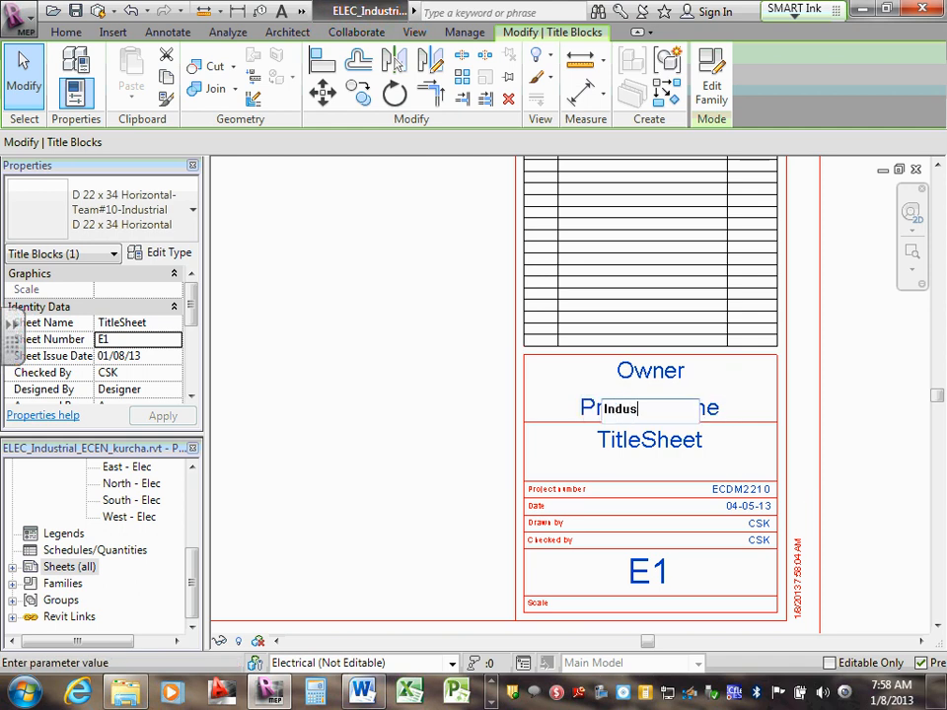
text(trial Project)
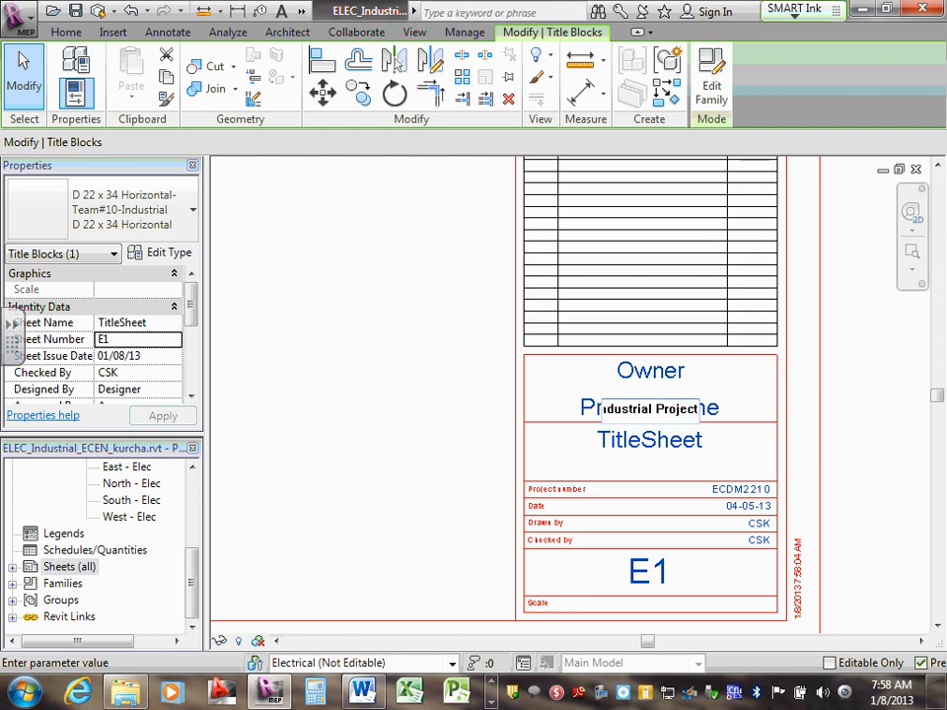
click(678, 378)
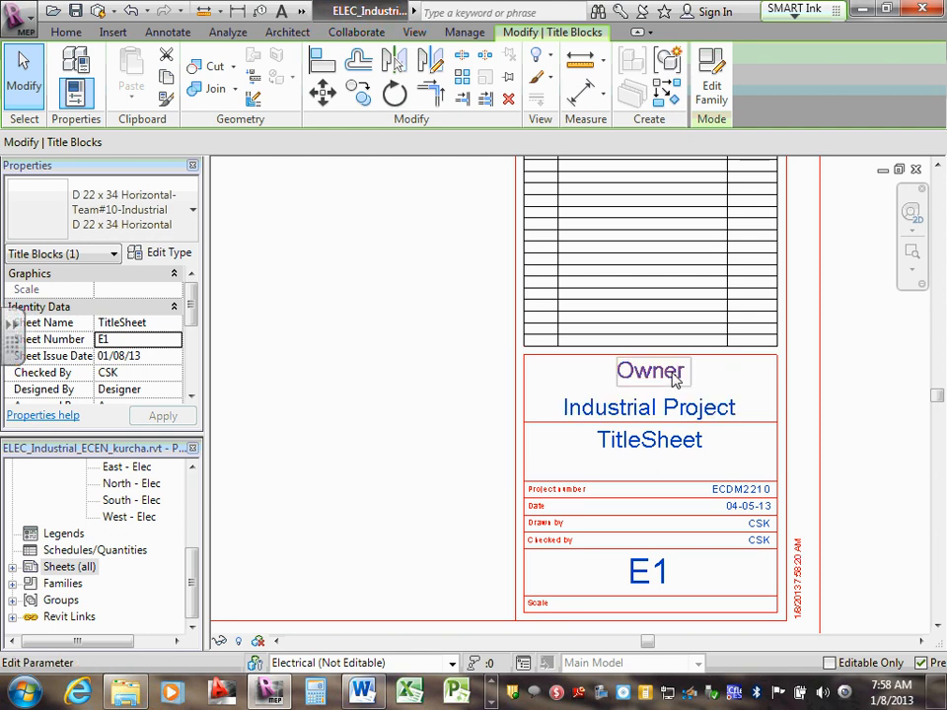
Set the owner in the title block to Dunwoody.
click(675, 375)
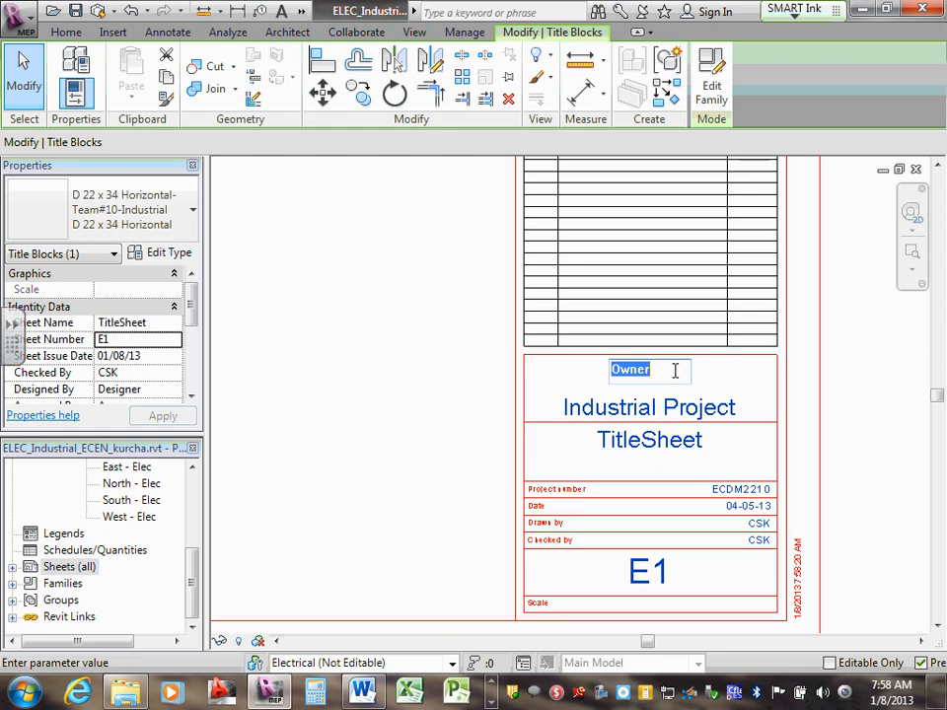
text(Dunwoody)
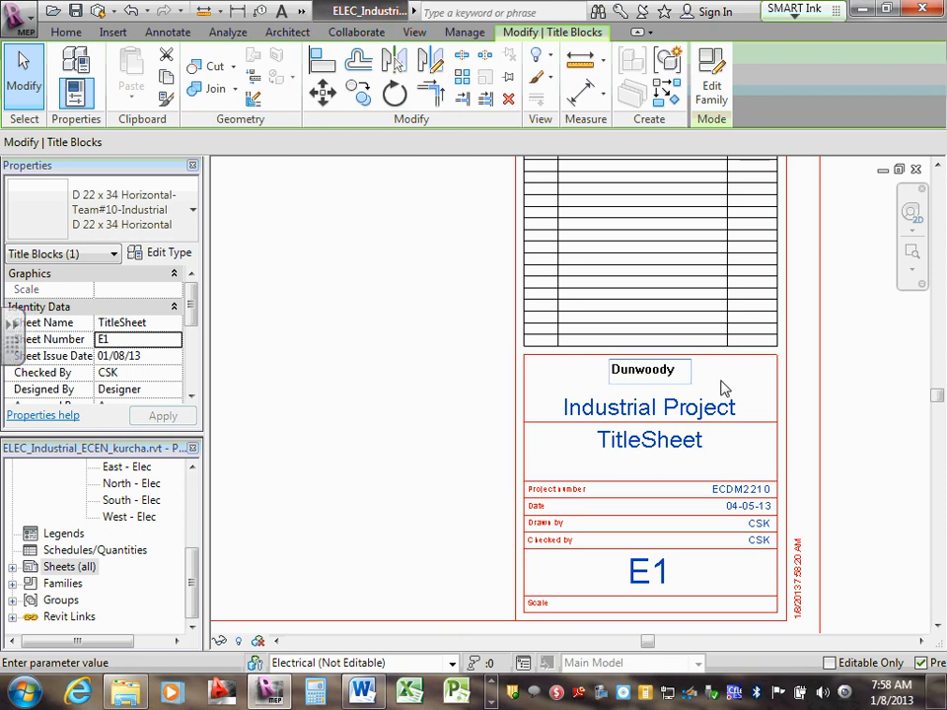
click(721, 390)
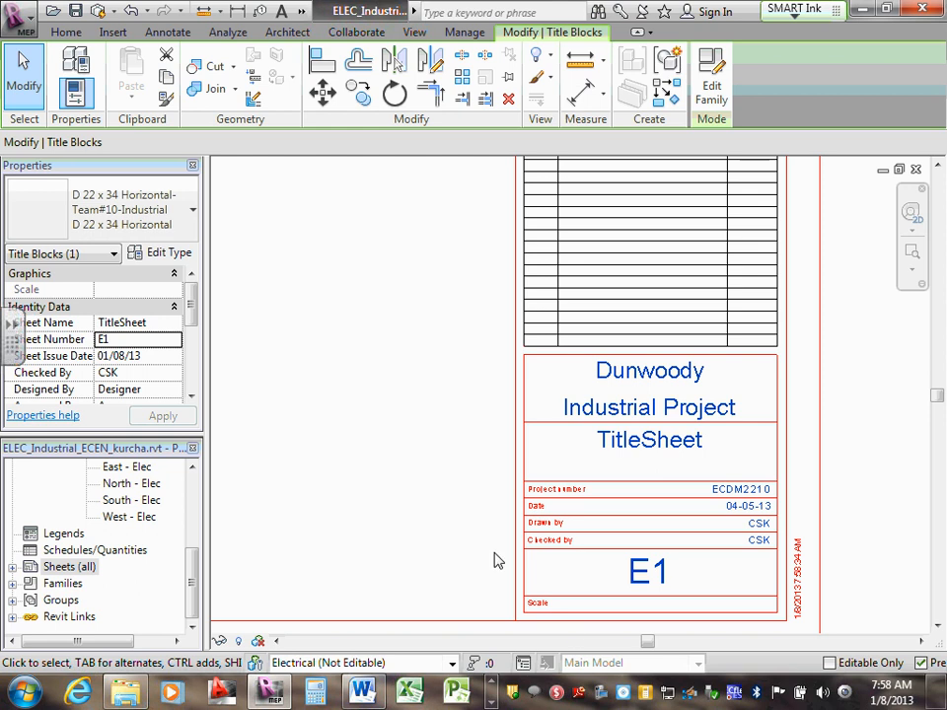
Examine the consultant text blocks, company name and picture in the upper part of the title block.
scroll(795, 435, down, 3)
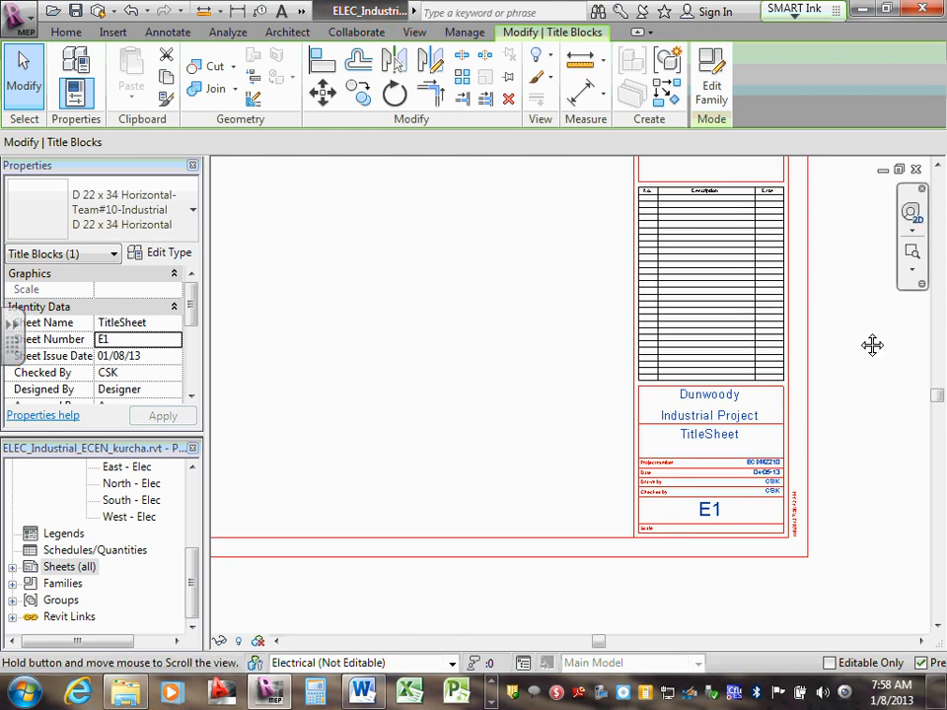
middle_drag(871, 344, 841, 586)
middle_drag(749, 239, 743, 351)
scroll(744, 352, up, 5)
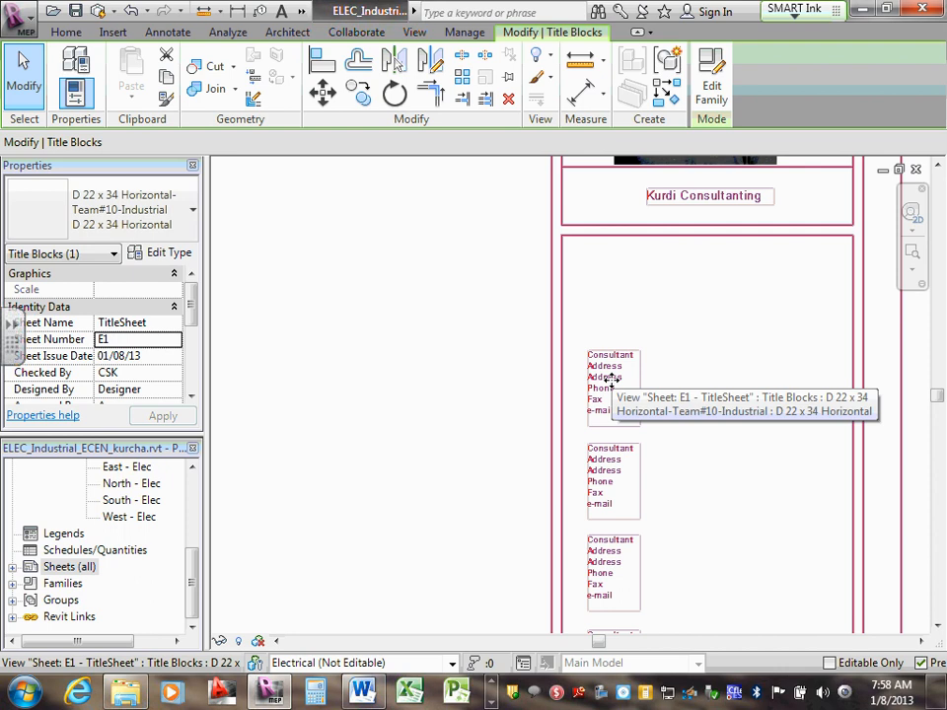
scroll(612, 378, up, 3)
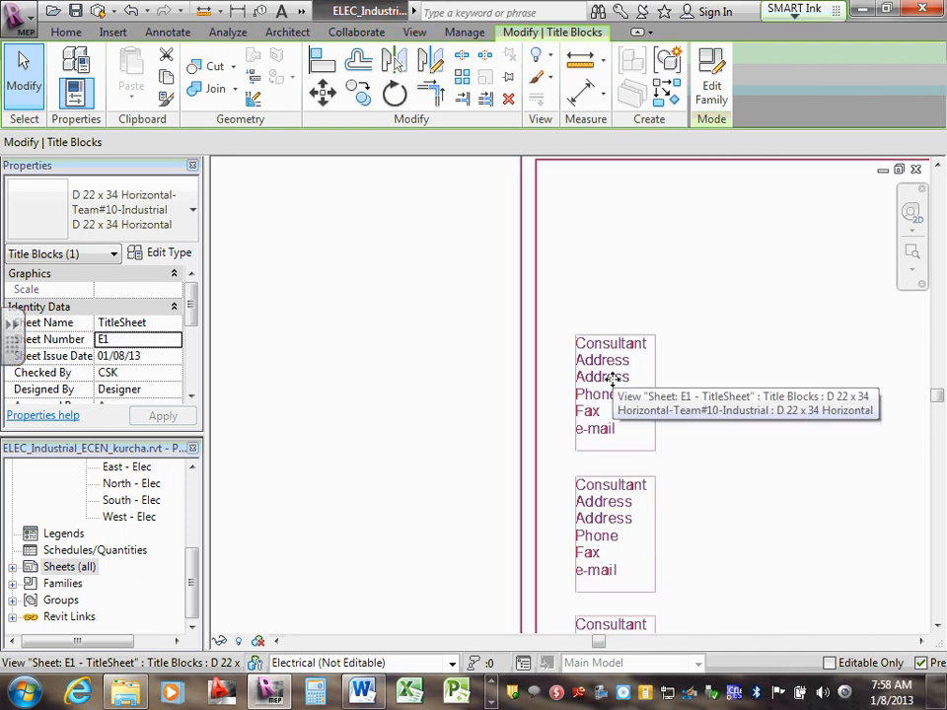
scroll(612, 379, up, 2)
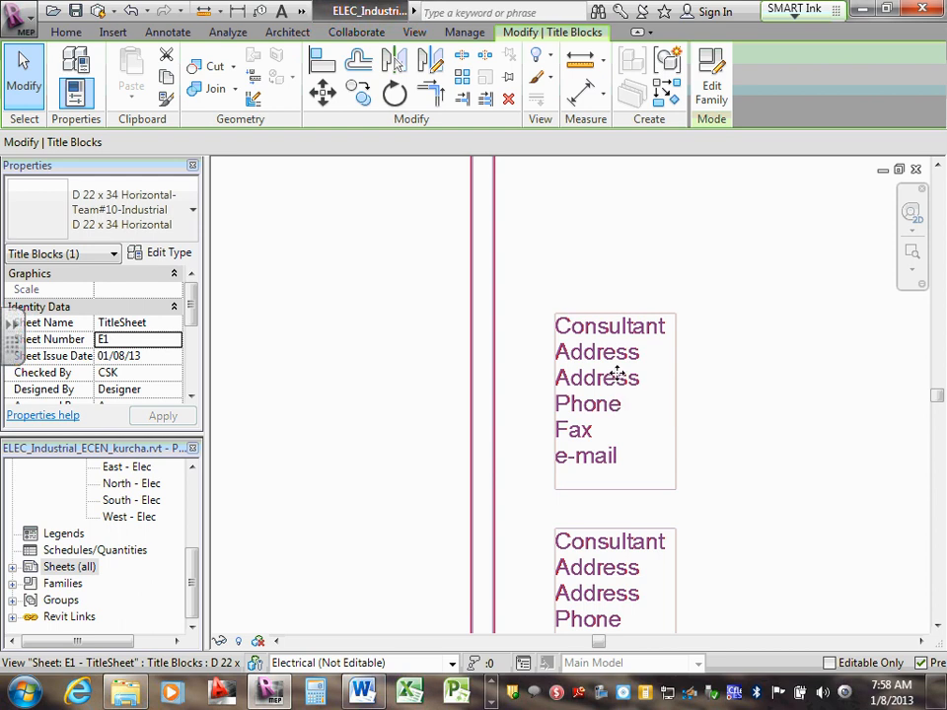
scroll(616, 376, down, 4)
scroll(646, 369, up, 2)
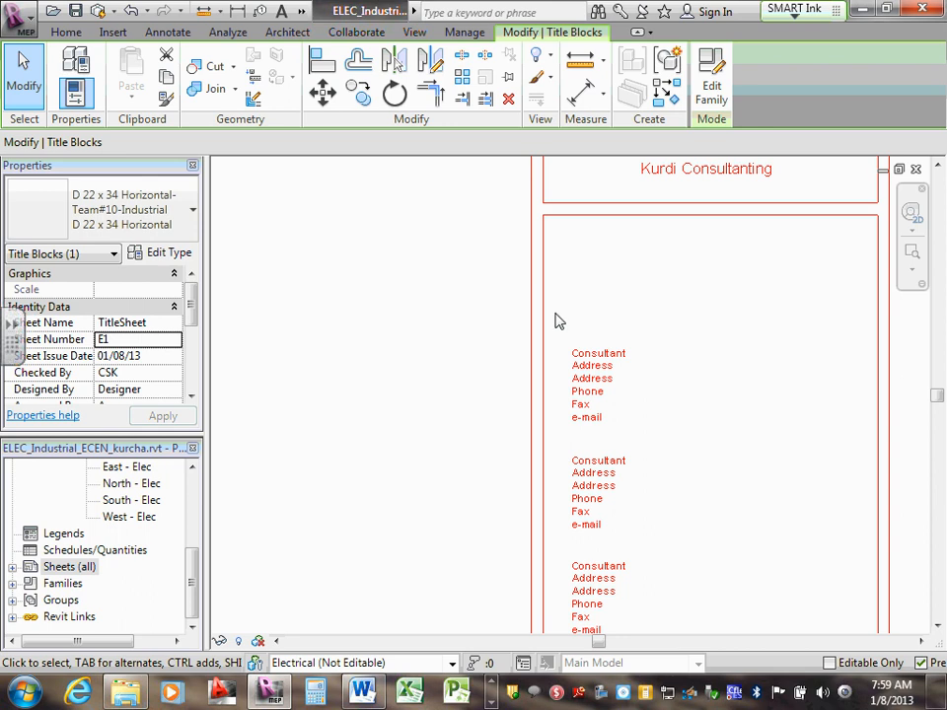
middle_drag(675, 322, 683, 483)
middle_drag(694, 280, 695, 380)
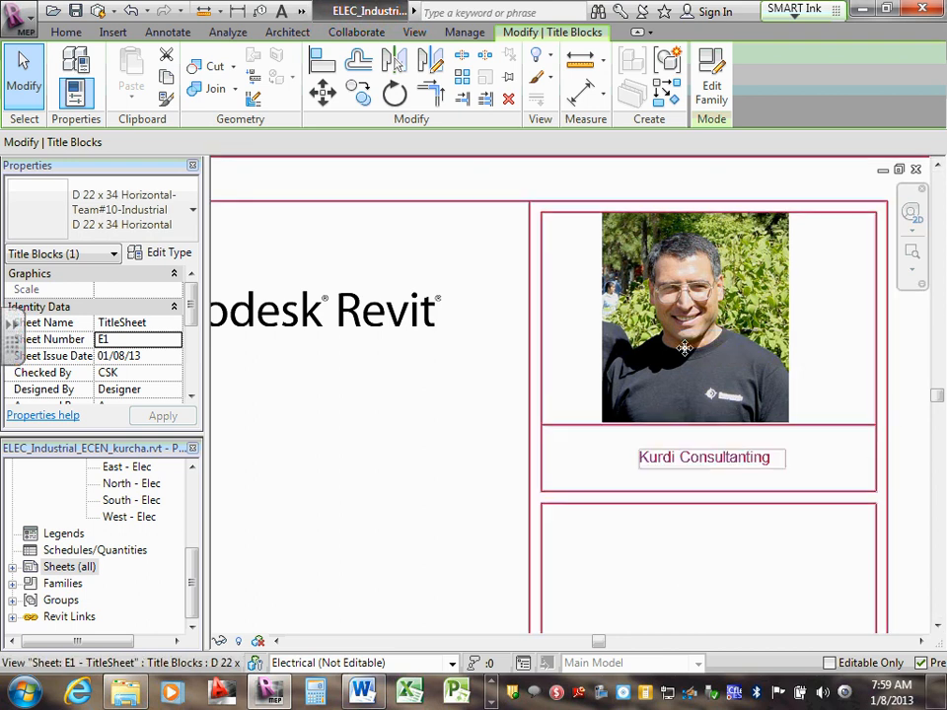
scroll(485, 455, down, 5)
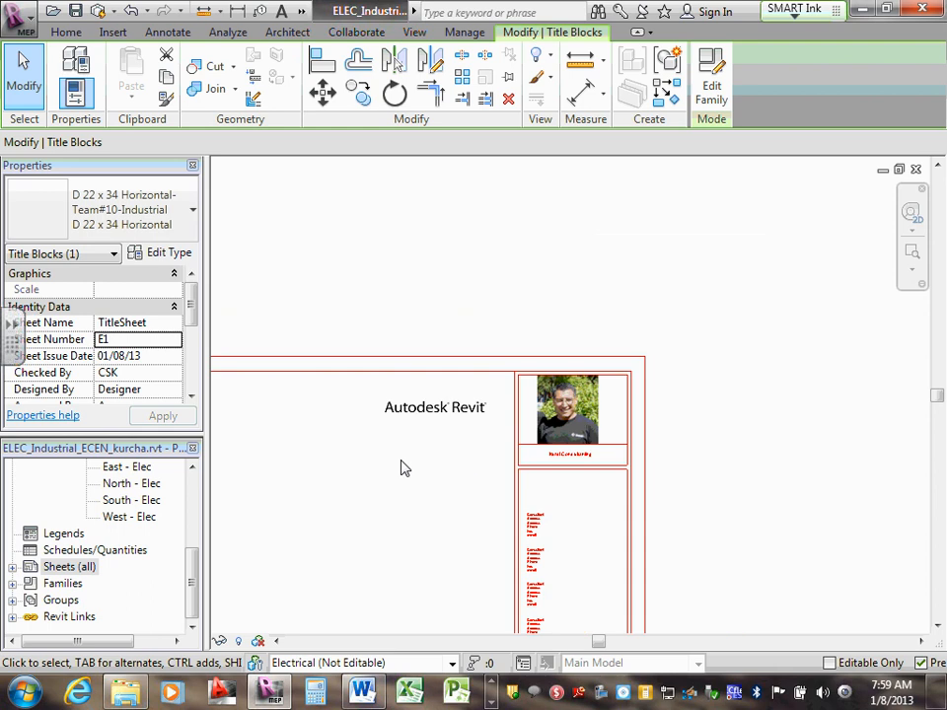
middle_drag(401, 467, 475, 230)
scroll(601, 302, up, 5)
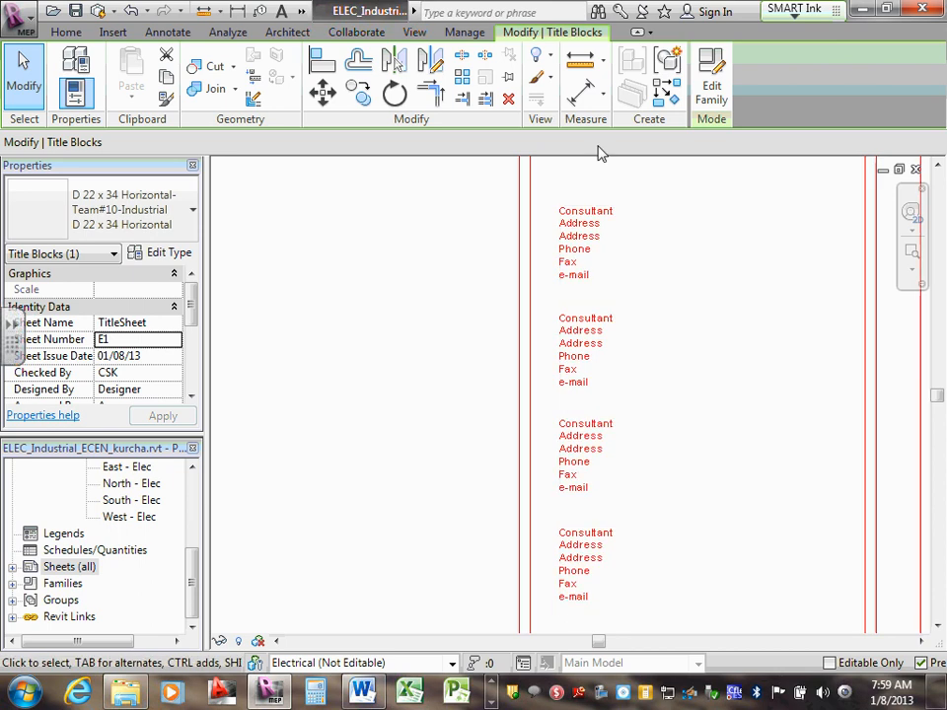
Open the title block family and its first consultant text note for editing, and close the family without saving.
click(711, 91)
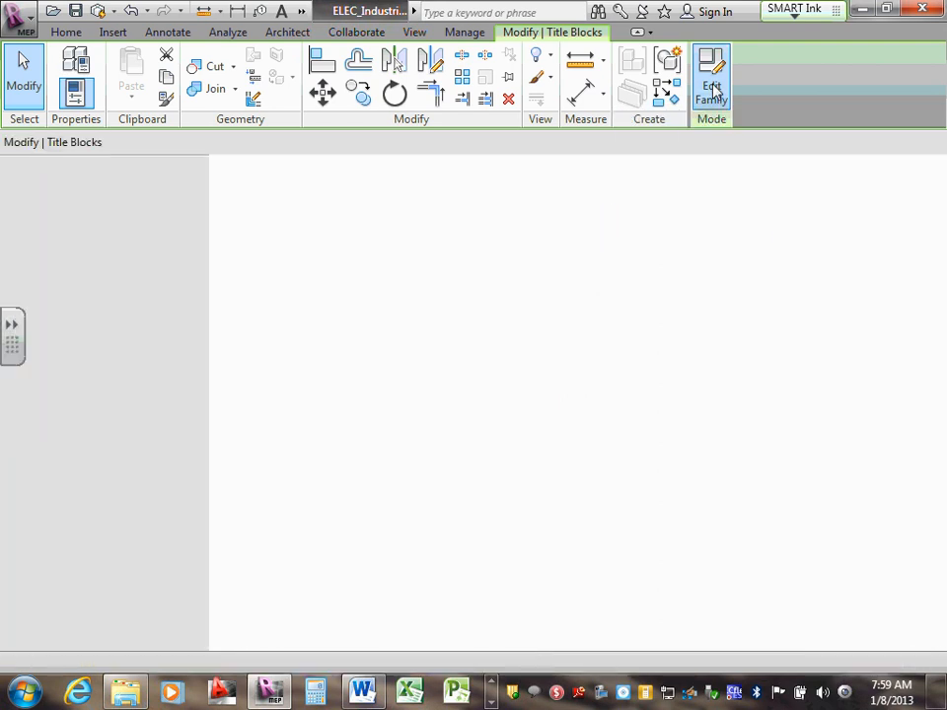
scroll(857, 341, up, 5)
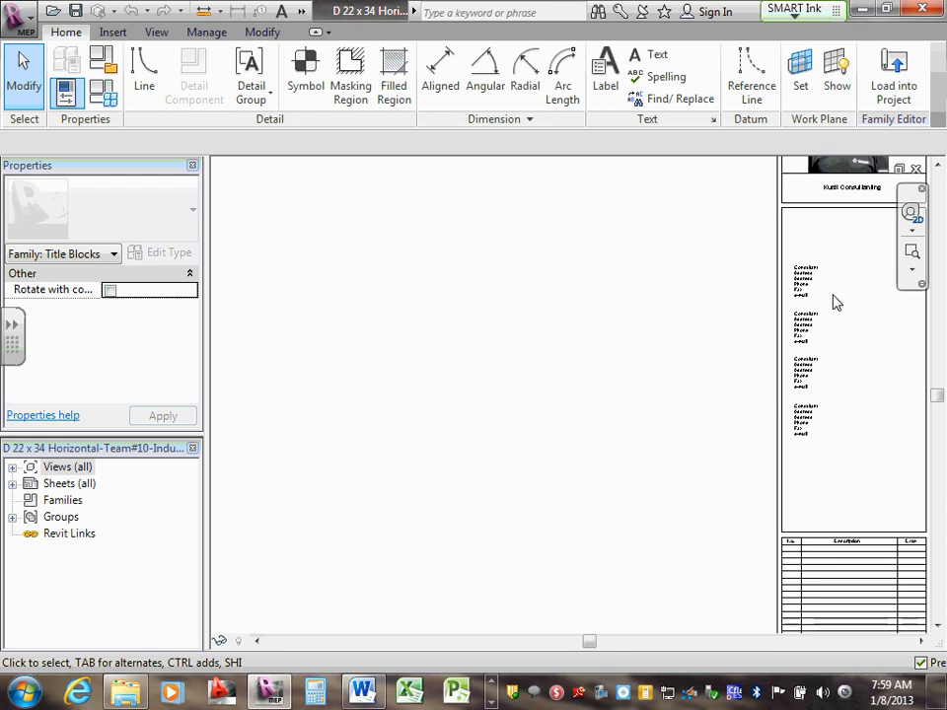
double_click(803, 275)
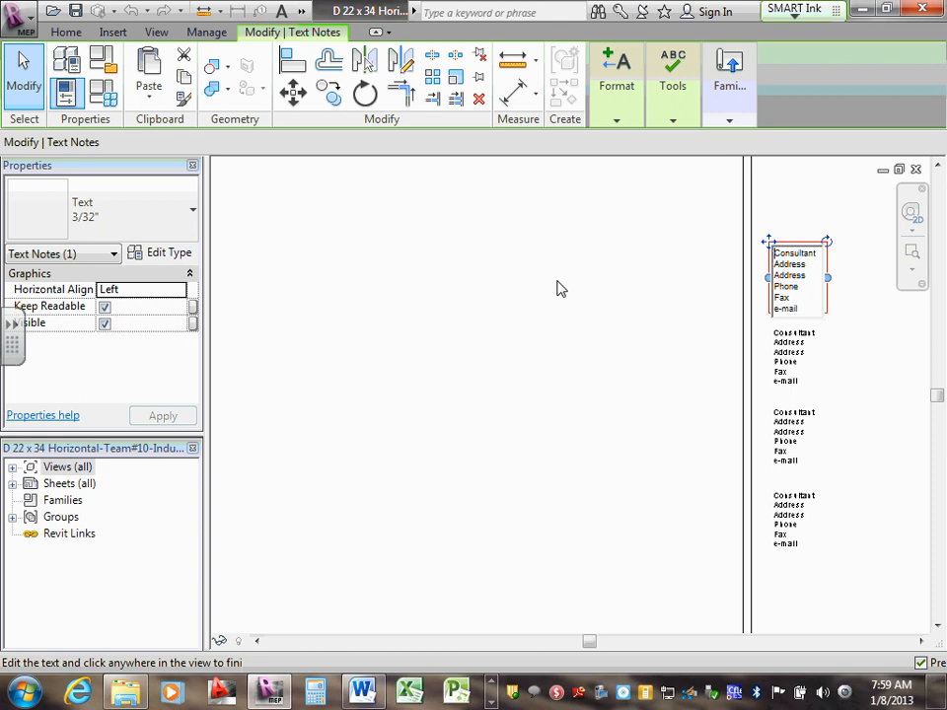
click(917, 171)
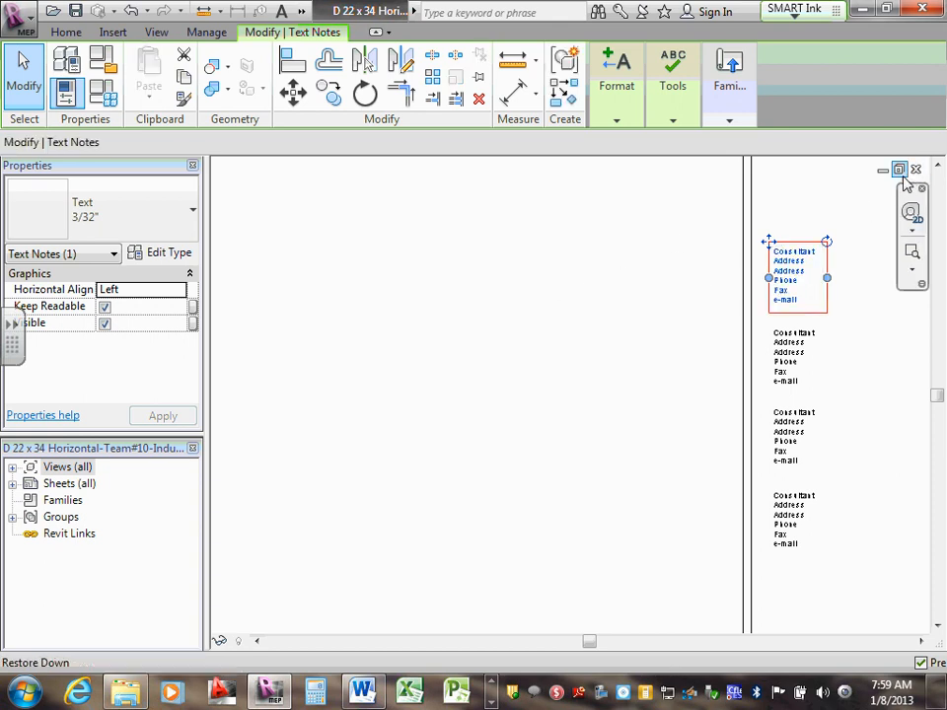
click(916, 172)
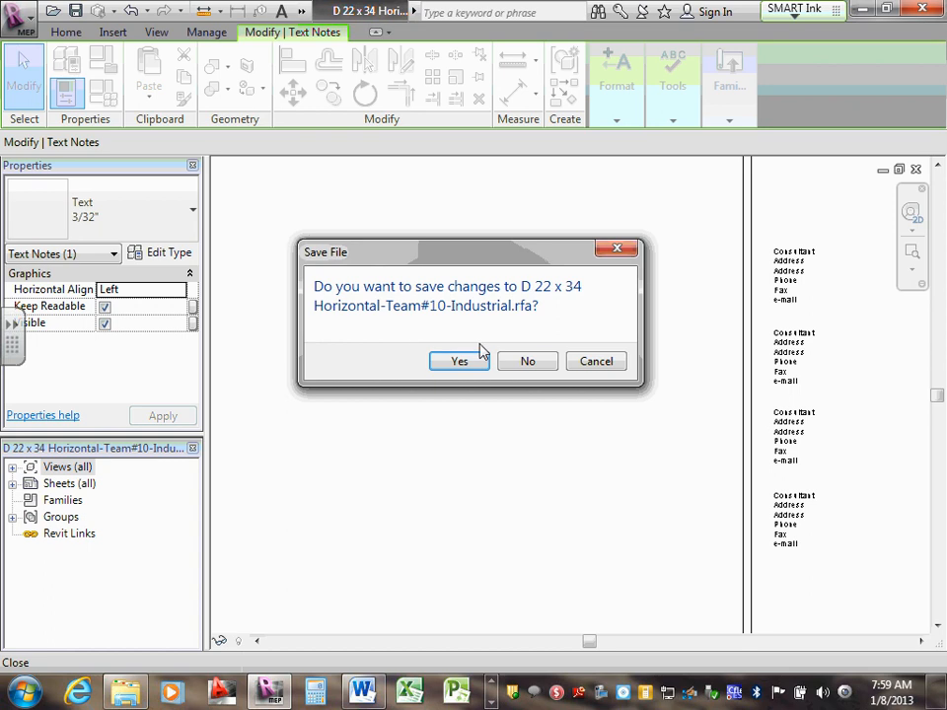
click(529, 362)
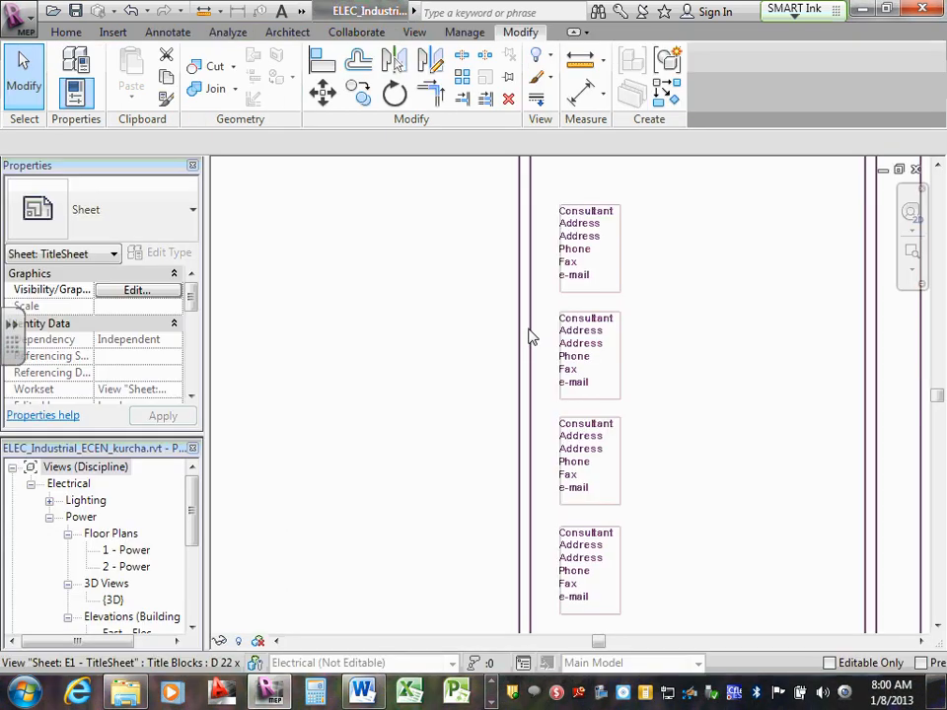
Review the overall layout of sheet E1 and the filled-in fields of its title block.
scroll(481, 326, down, 5)
middle_drag(396, 320, 647, 339)
scroll(608, 349, up, 1)
middle_drag(529, 349, 619, 340)
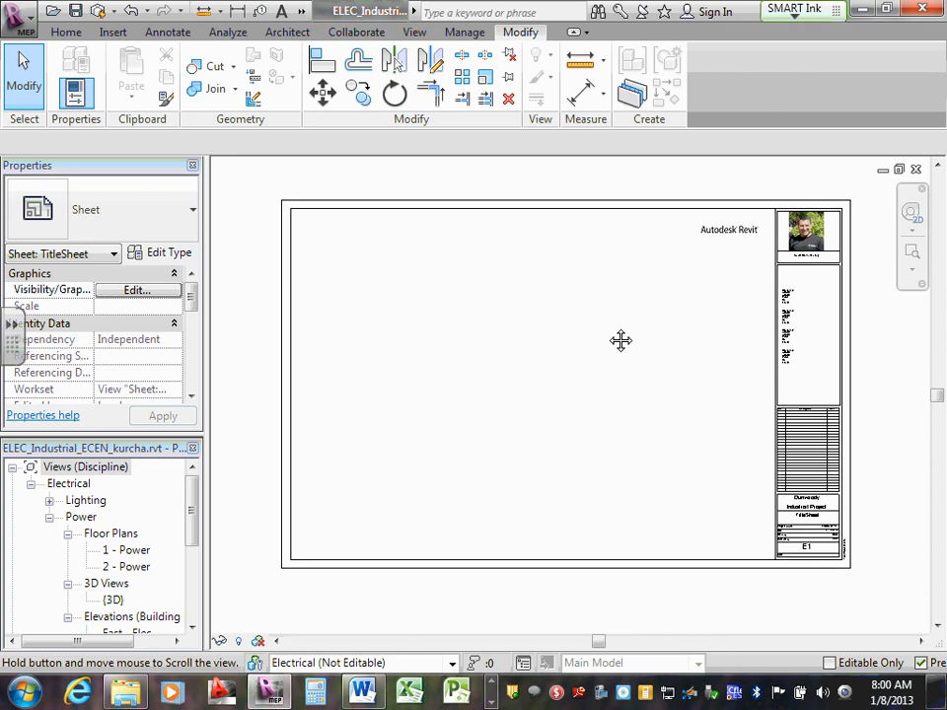
scroll(858, 528, up, 3)
scroll(859, 529, up, 1)
middle_drag(860, 533, 863, 483)
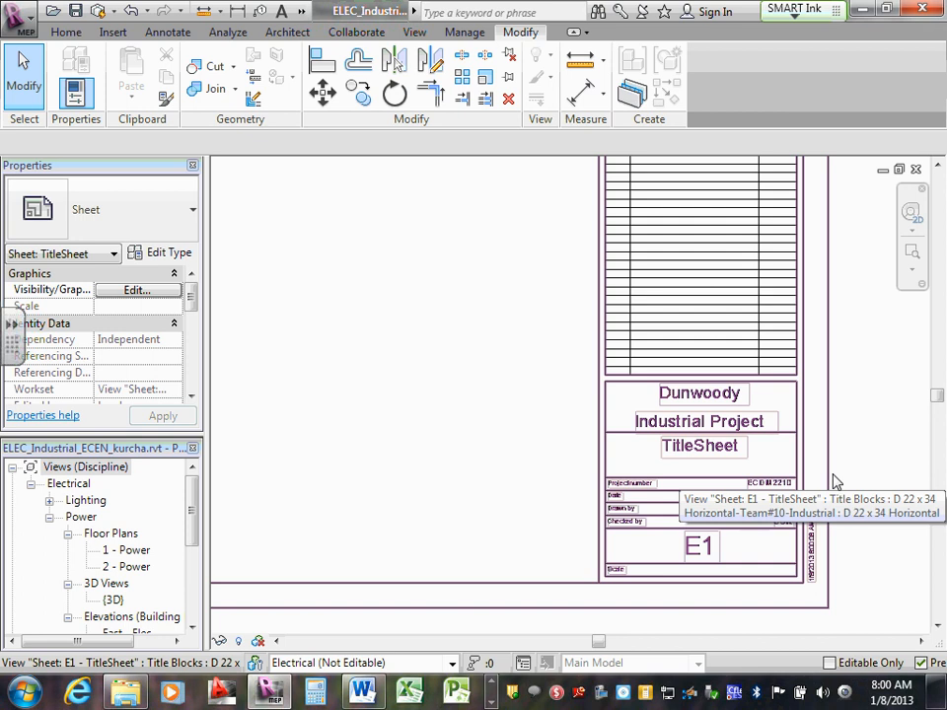
scroll(342, 305, down, 3)
middle_drag(342, 304, 567, 343)
scroll(543, 350, down, 2)
middle_drag(444, 290, 586, 383)
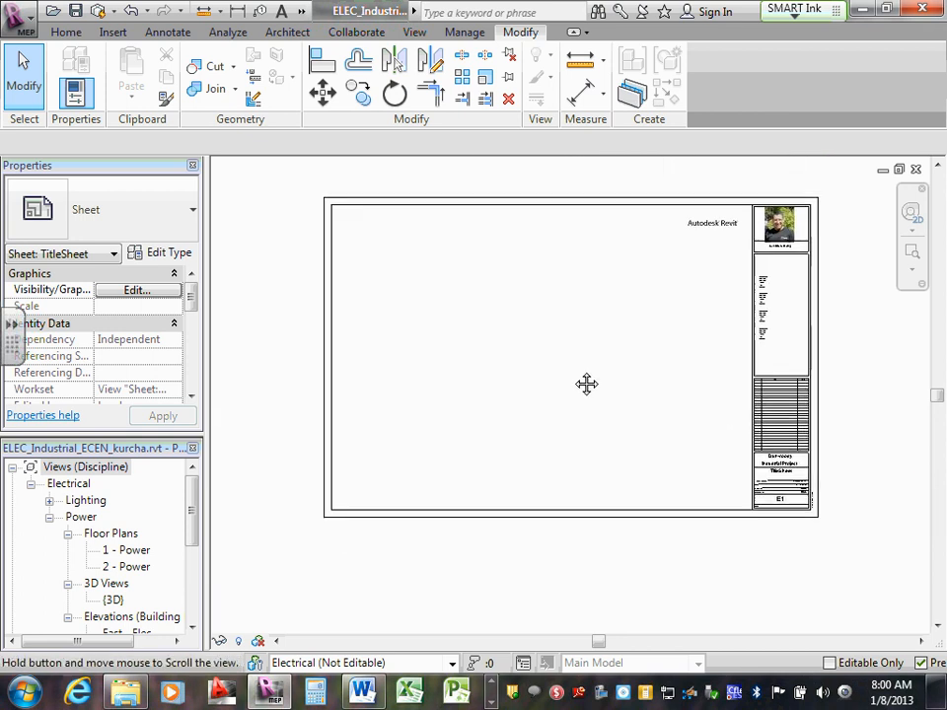
scroll(565, 377, up, 1)
Create a new sheet using the D 22 x 34 Horizontal-Team#10-Industrial title block.
scroll(197, 528, down, 4)
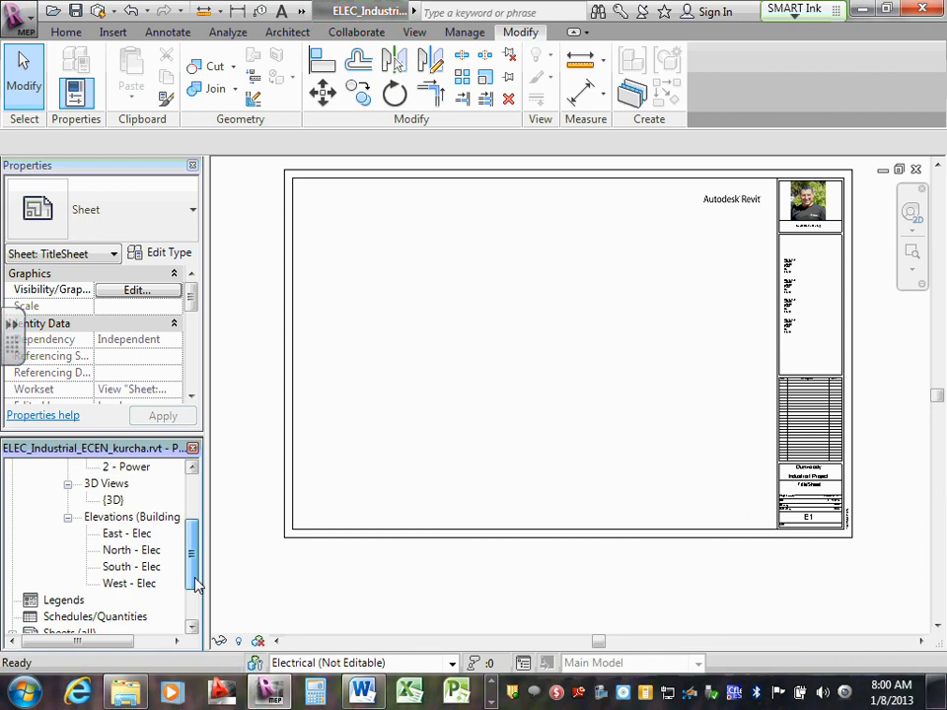
click(113, 601)
click(12, 567)
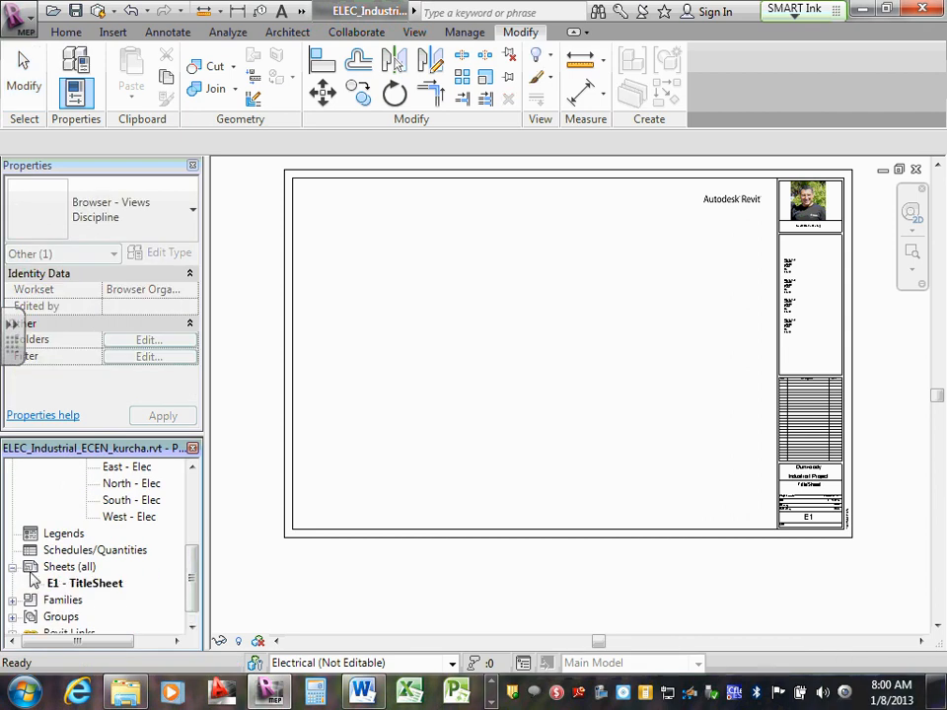
click(71, 585)
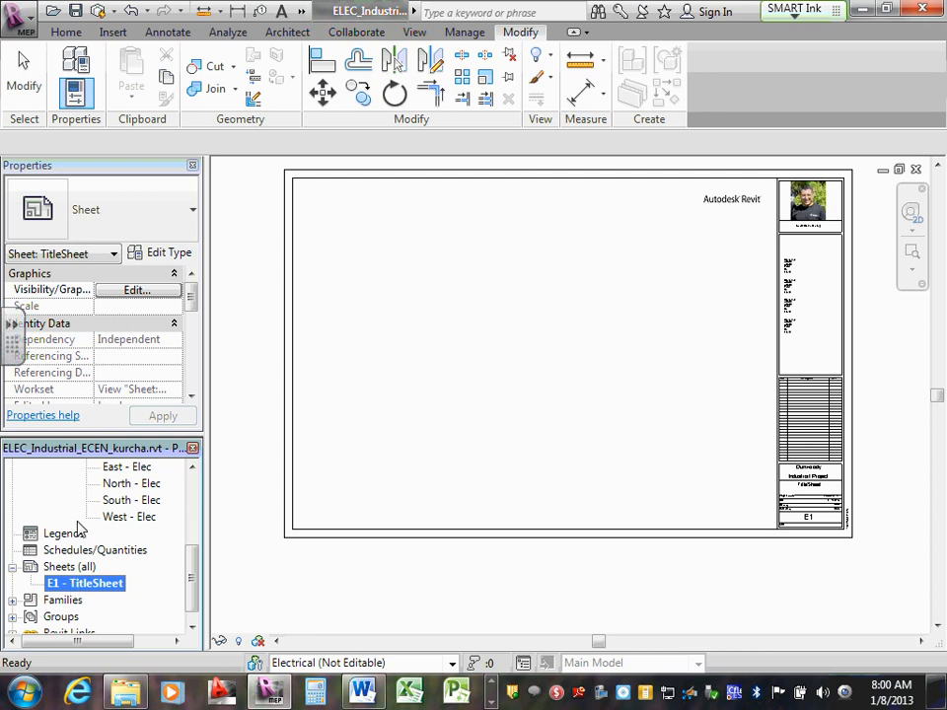
click(76, 569)
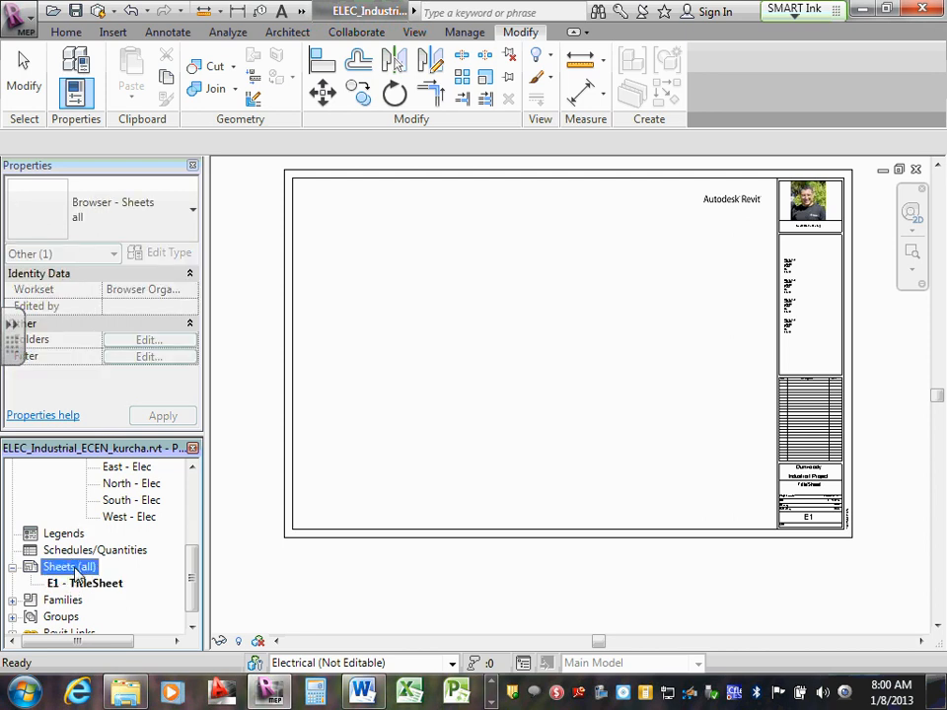
right_click(76, 572)
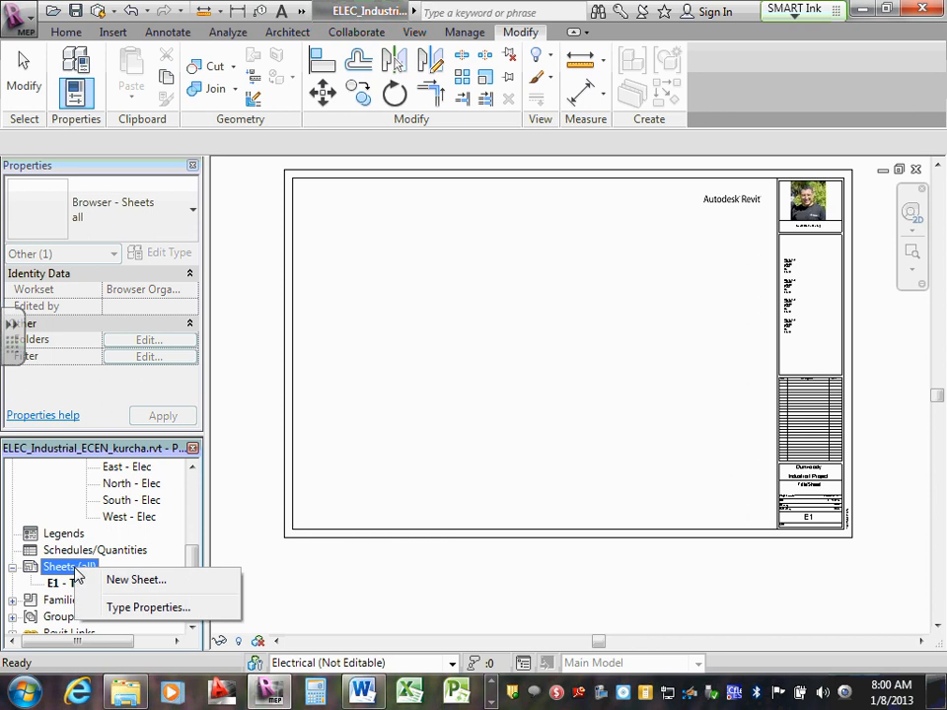
click(132, 581)
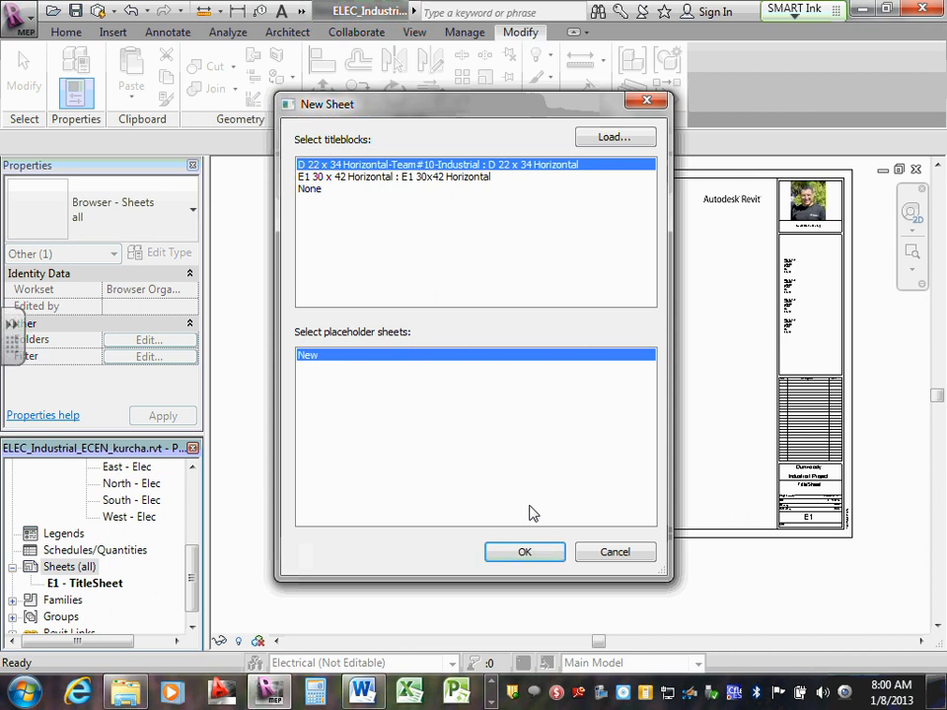
click(532, 553)
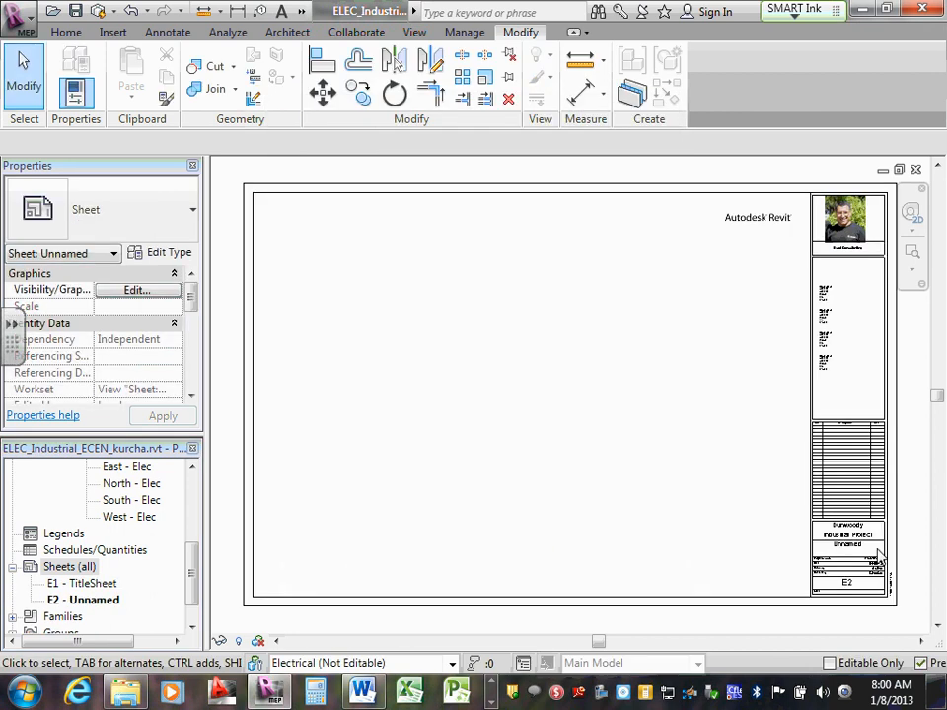
Change the sheet name in sheet E2's title block to Symbols.
scroll(786, 542, up, 5)
scroll(756, 503, down, 3)
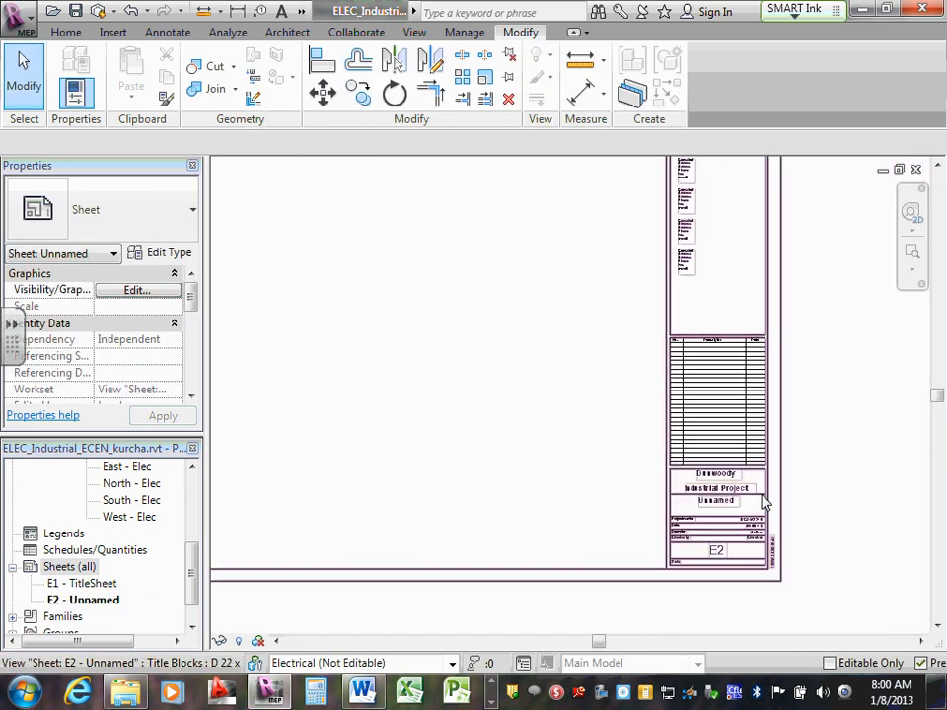
scroll(757, 566, up, 2)
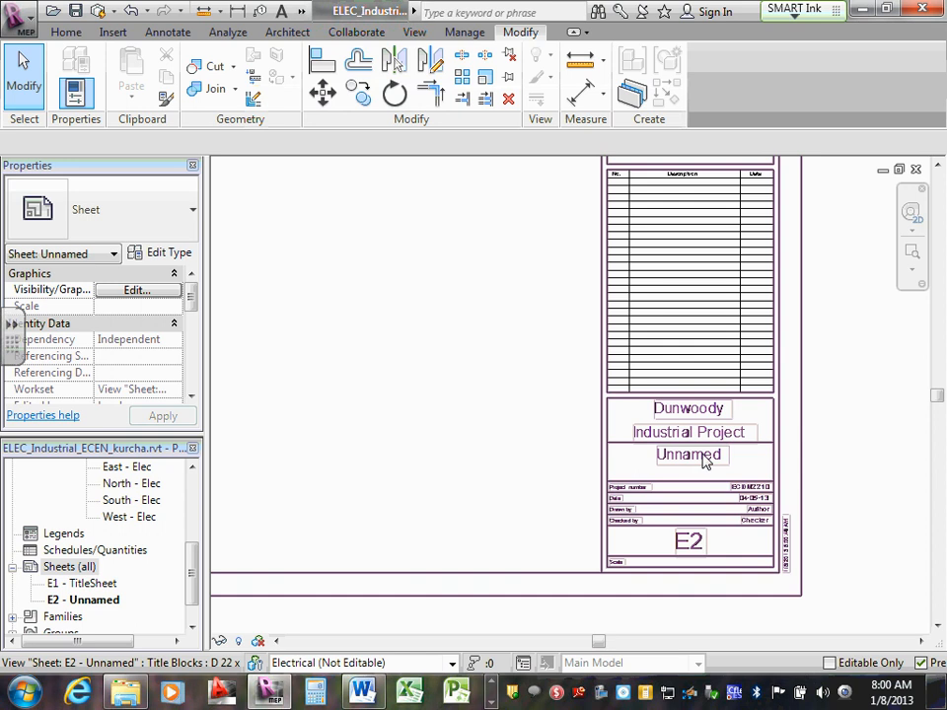
click(704, 460)
scroll(705, 459, up, 2)
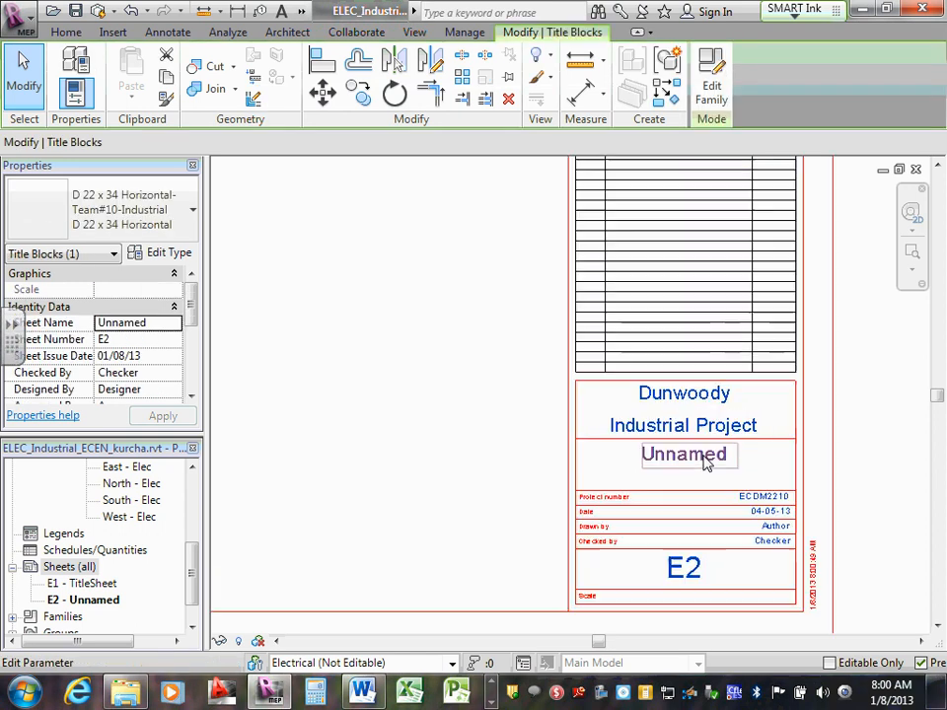
click(710, 459)
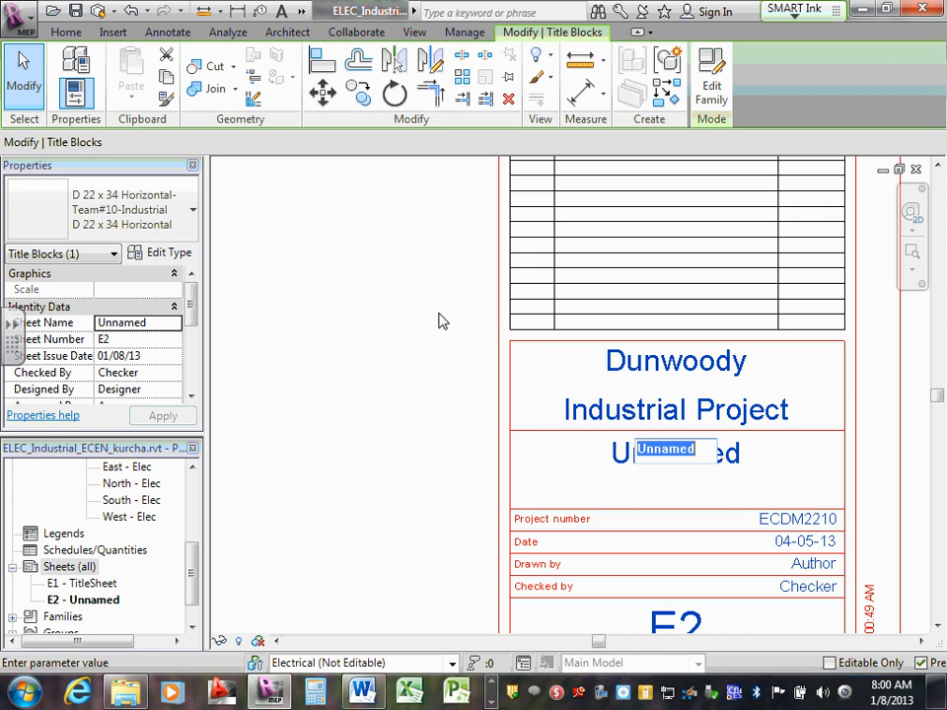
scroll(387, 333, down, 3)
middle_drag(381, 329, 506, 394)
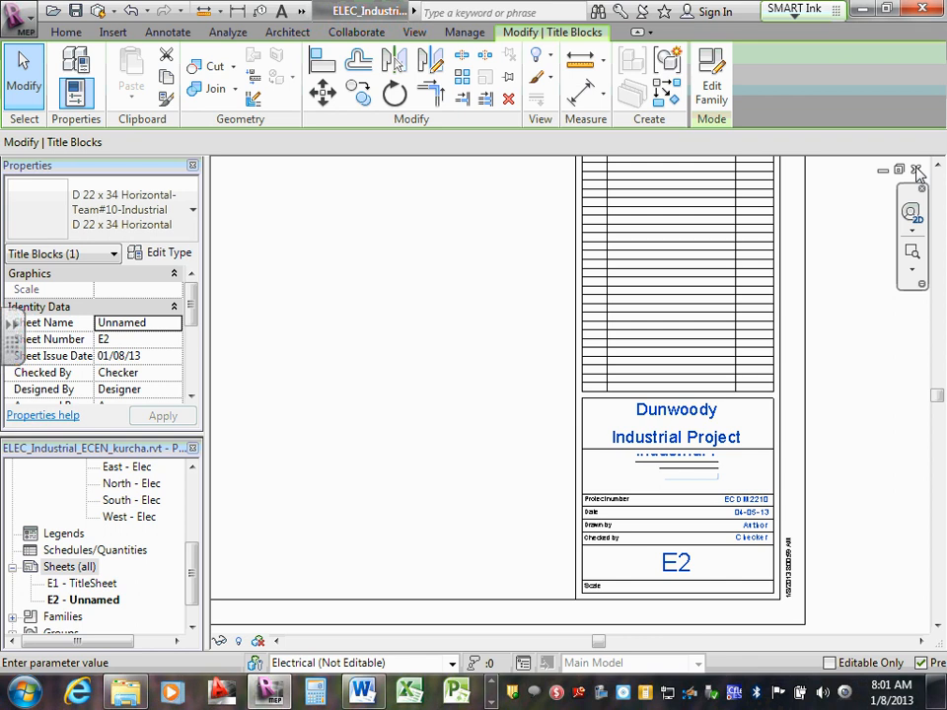
scroll(473, 275, down, 3)
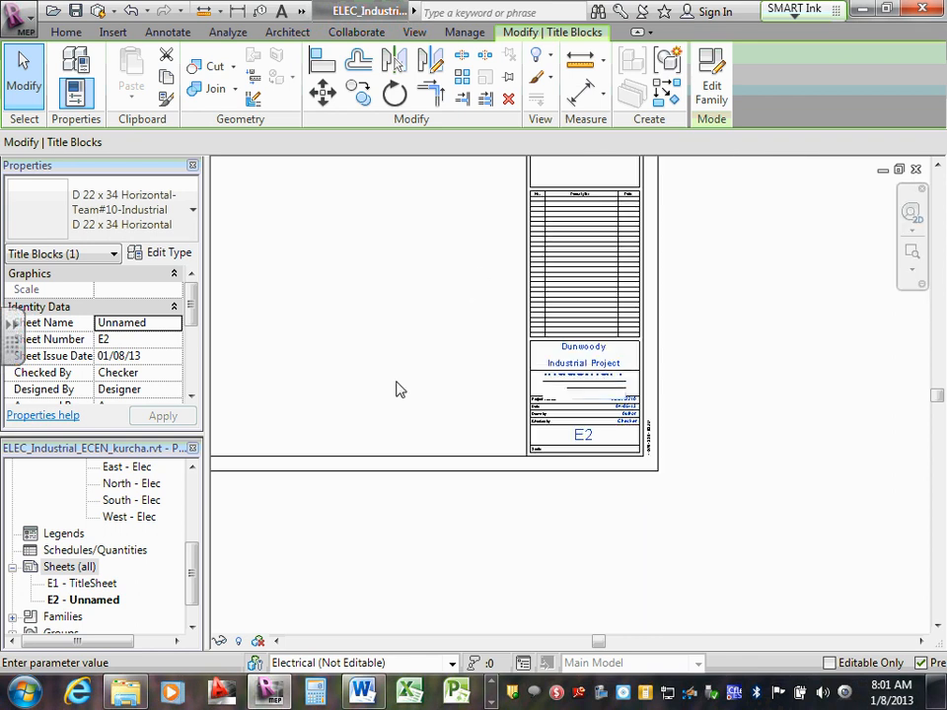
click(584, 376)
scroll(606, 399, up, 2)
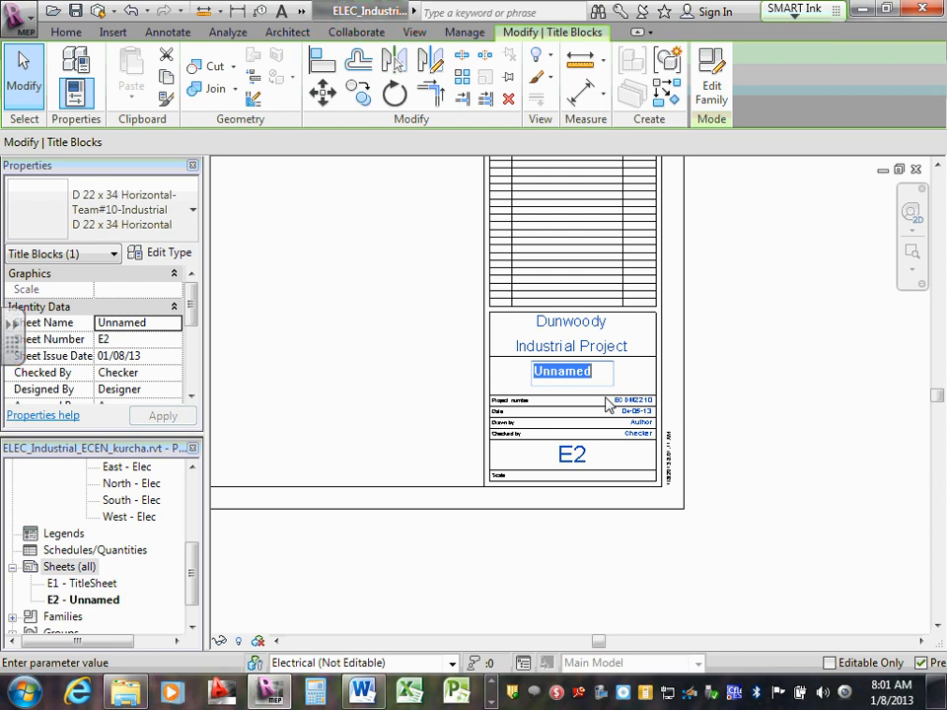
scroll(598, 364, up, 2)
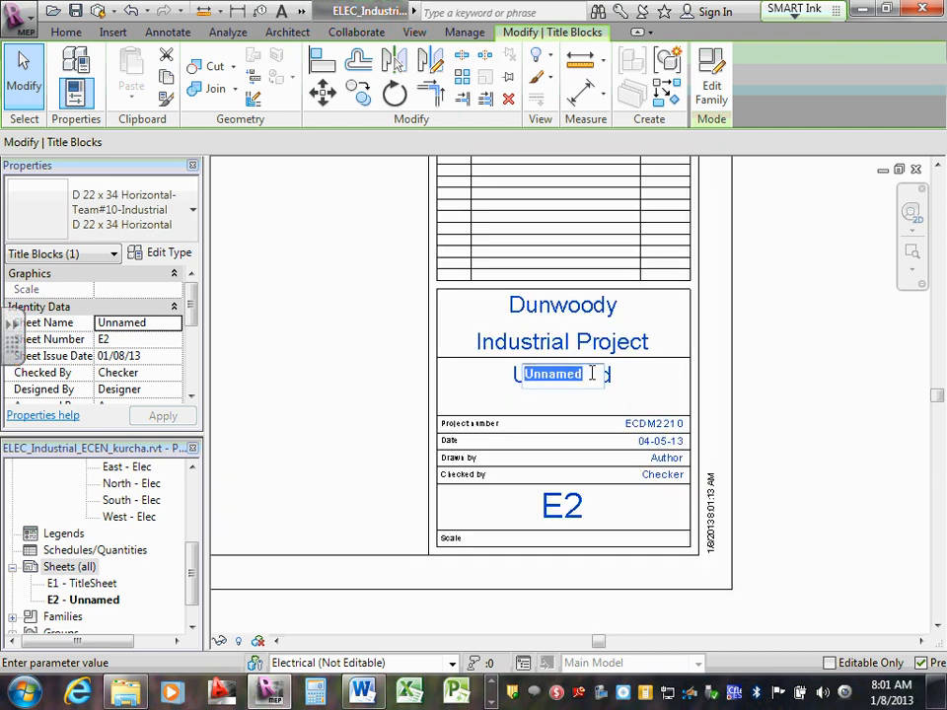
text(Sy)
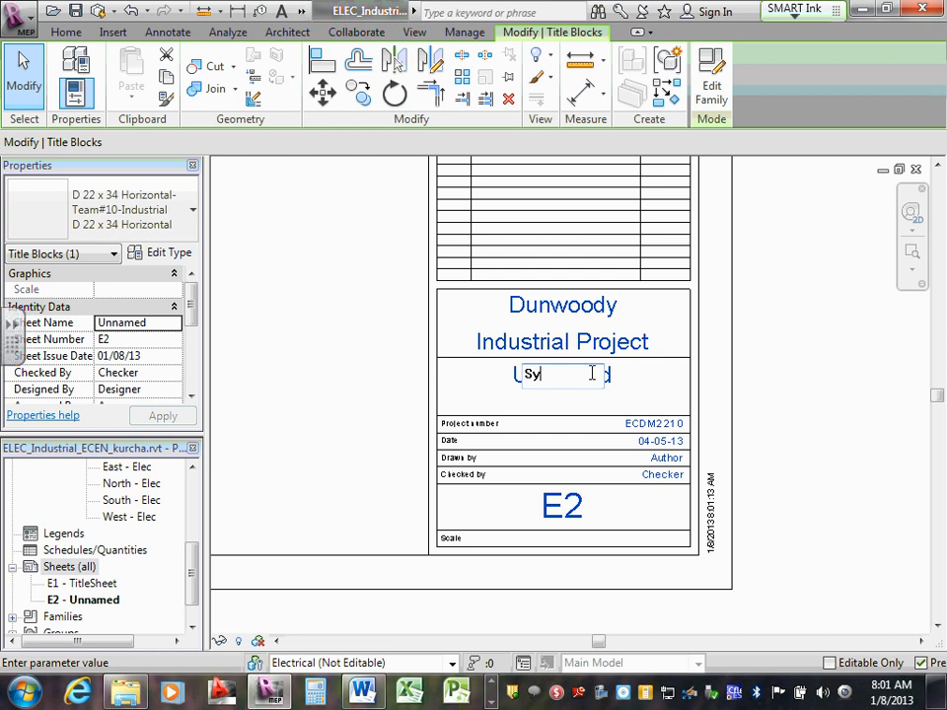
text(mbols)
Set both the Drawn by and Checked by fields in sheet E2's title block to CSK.
click(666, 457)
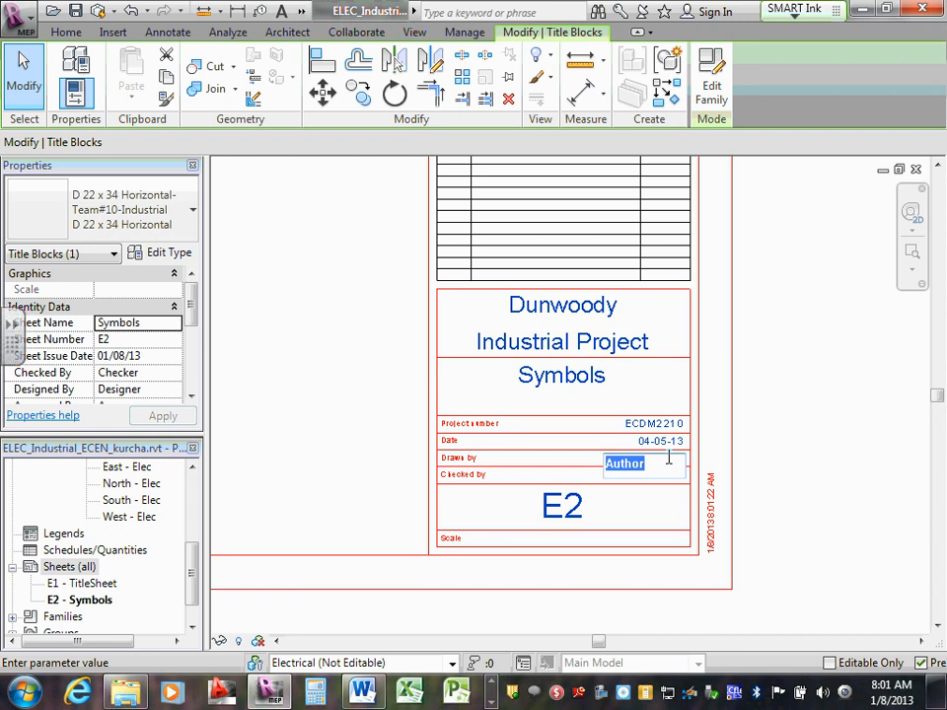
text(CSK)
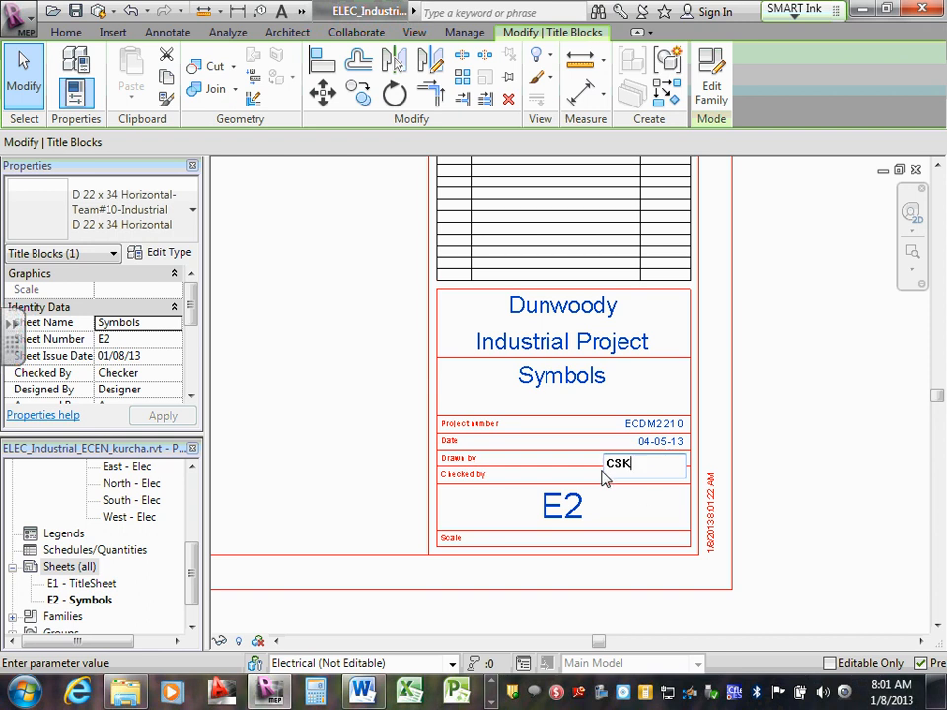
click(678, 482)
click(680, 477)
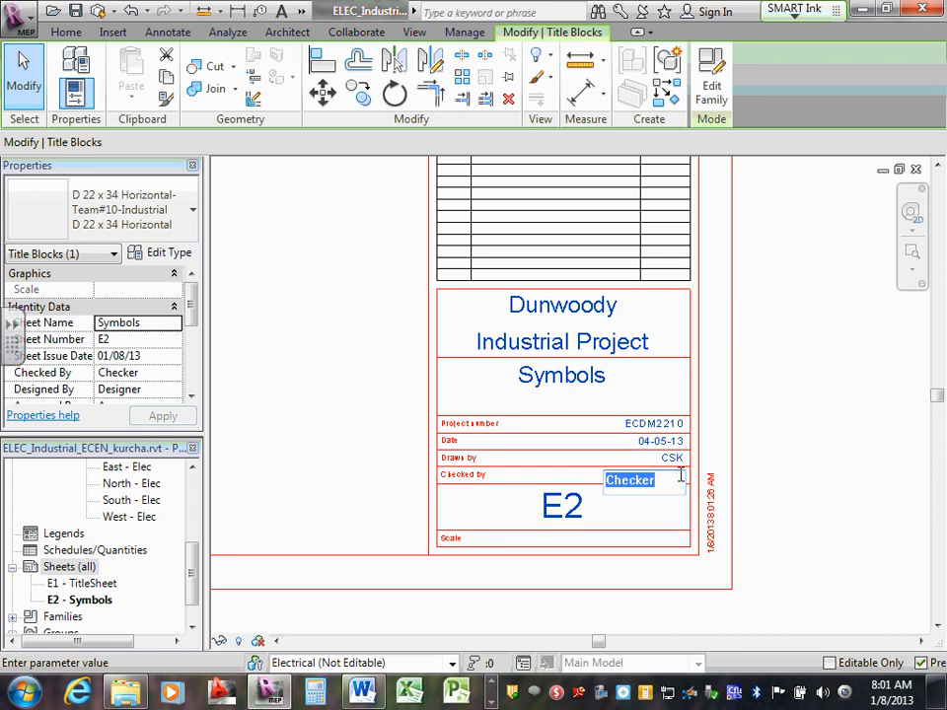
text(CSK)
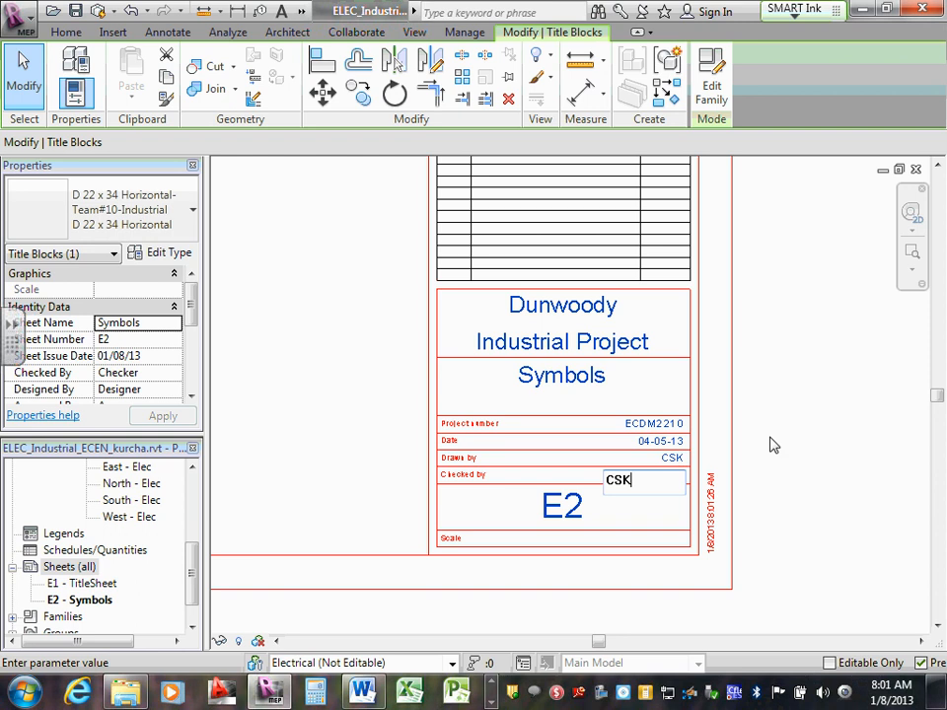
click(773, 445)
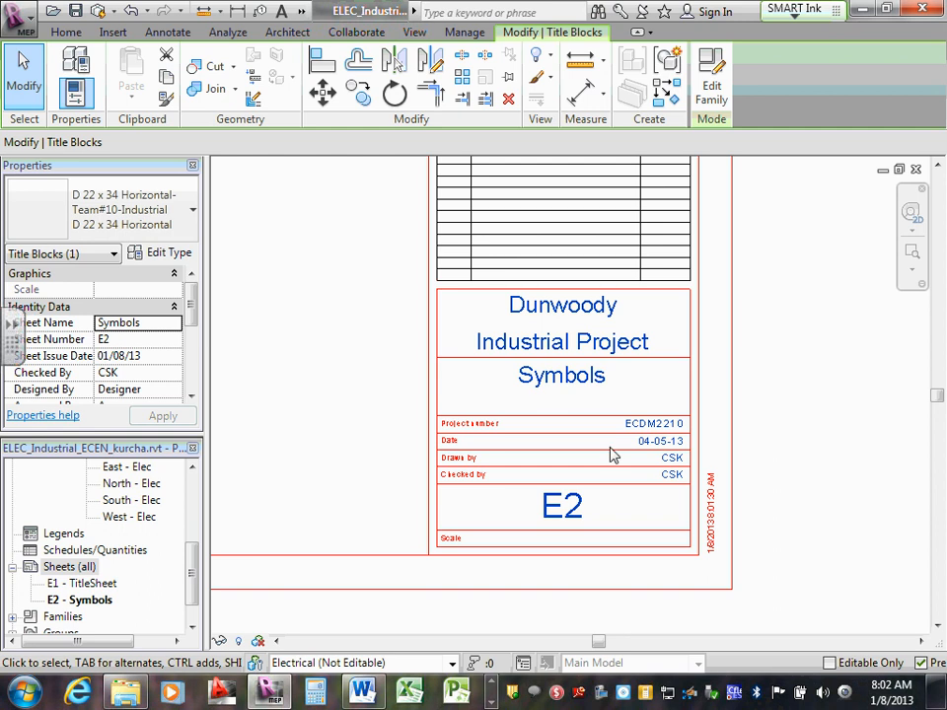
Add another sheet after E2 using the D 22 x 34 Horizontal-Team#10-Industrial title block.
right_click(79, 570)
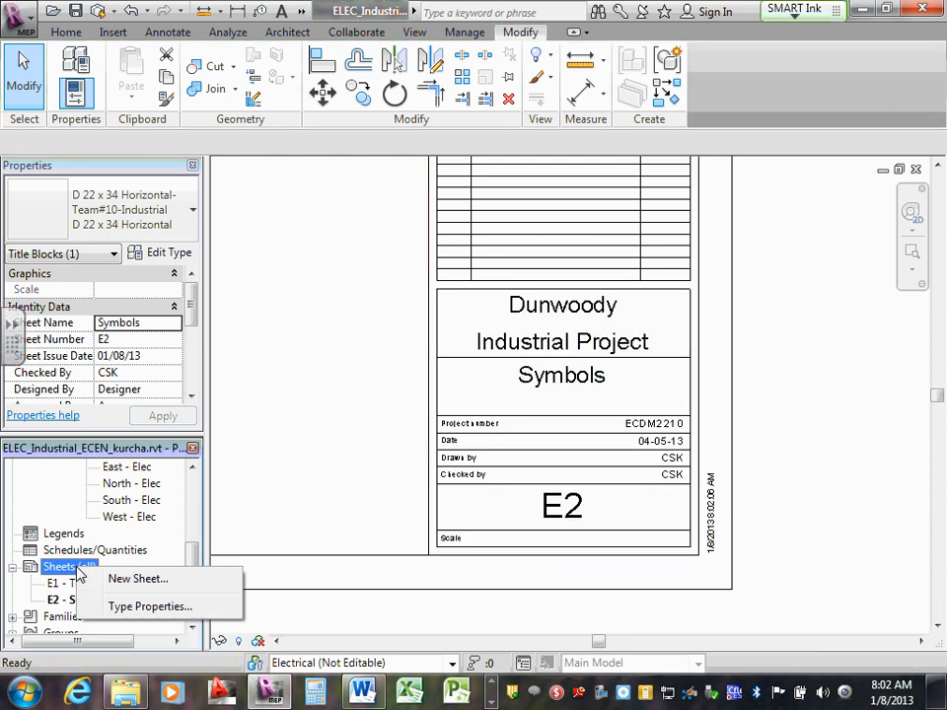
click(159, 581)
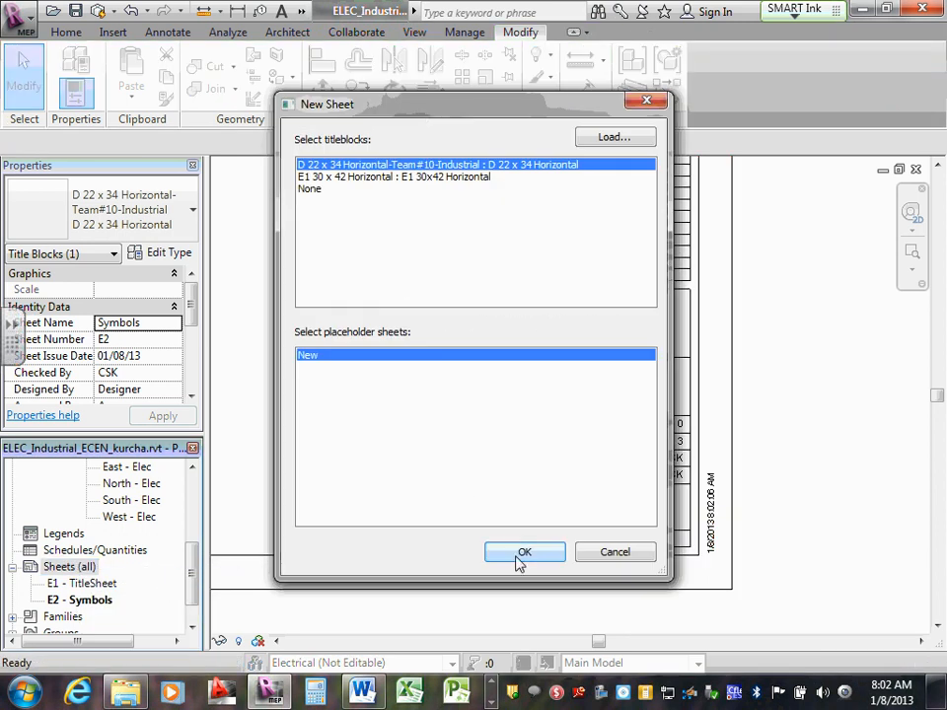
click(522, 554)
Change the new sheet's number in its title block to E3.1.
scroll(904, 605, up, 5)
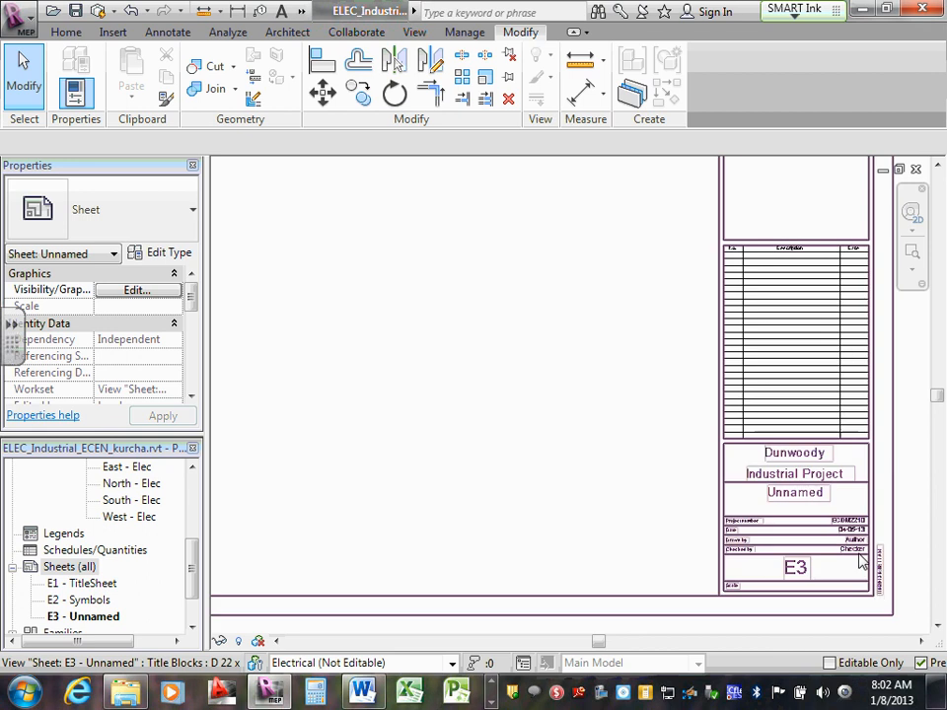
click(787, 438)
click(787, 435)
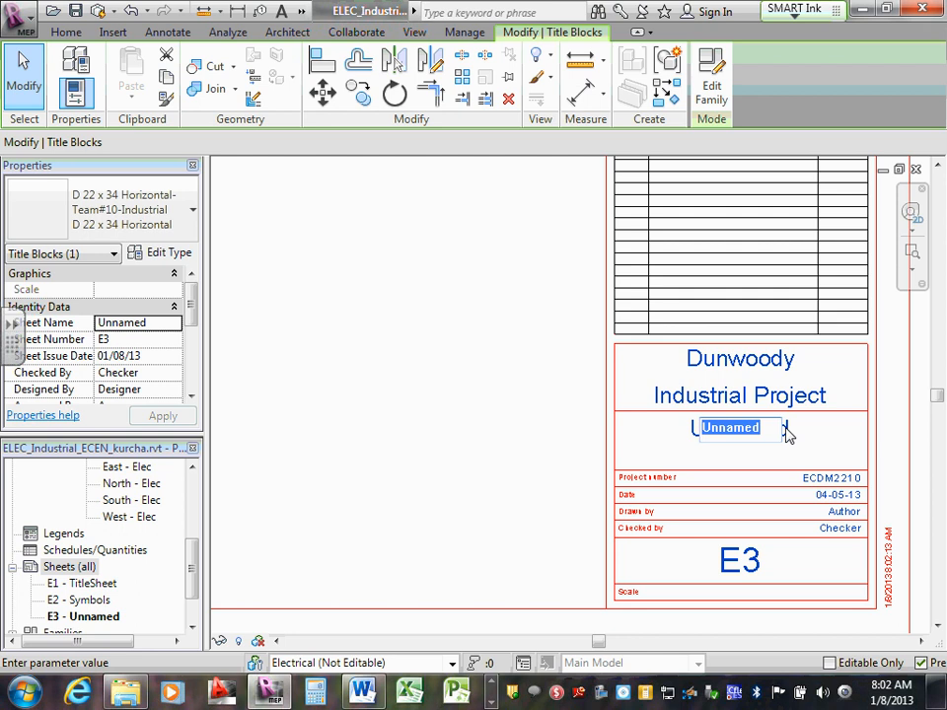
click(755, 565)
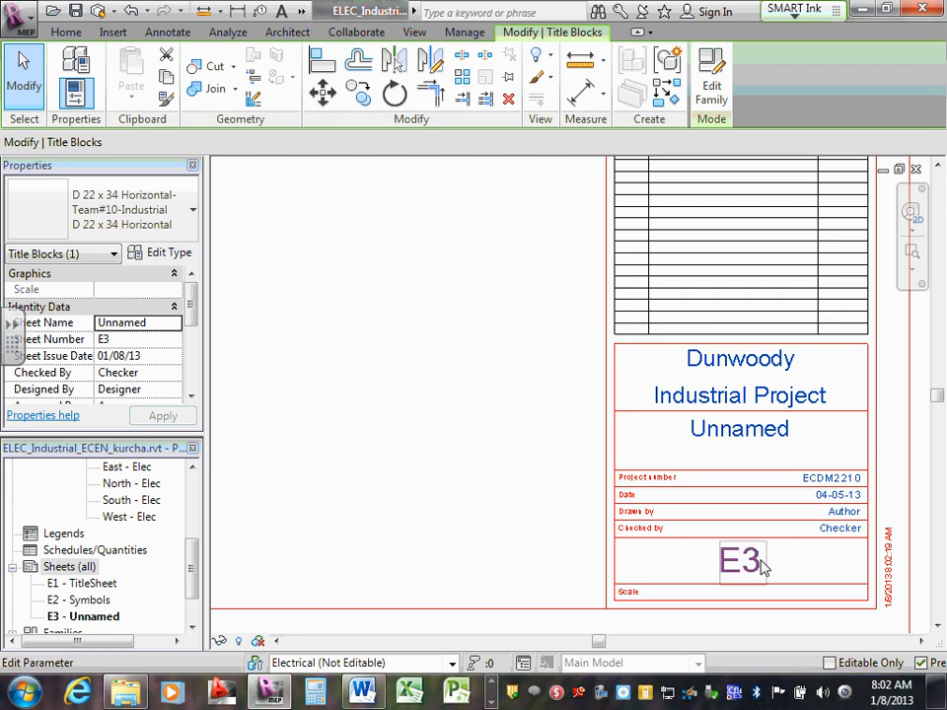
click(760, 560)
click(720, 561)
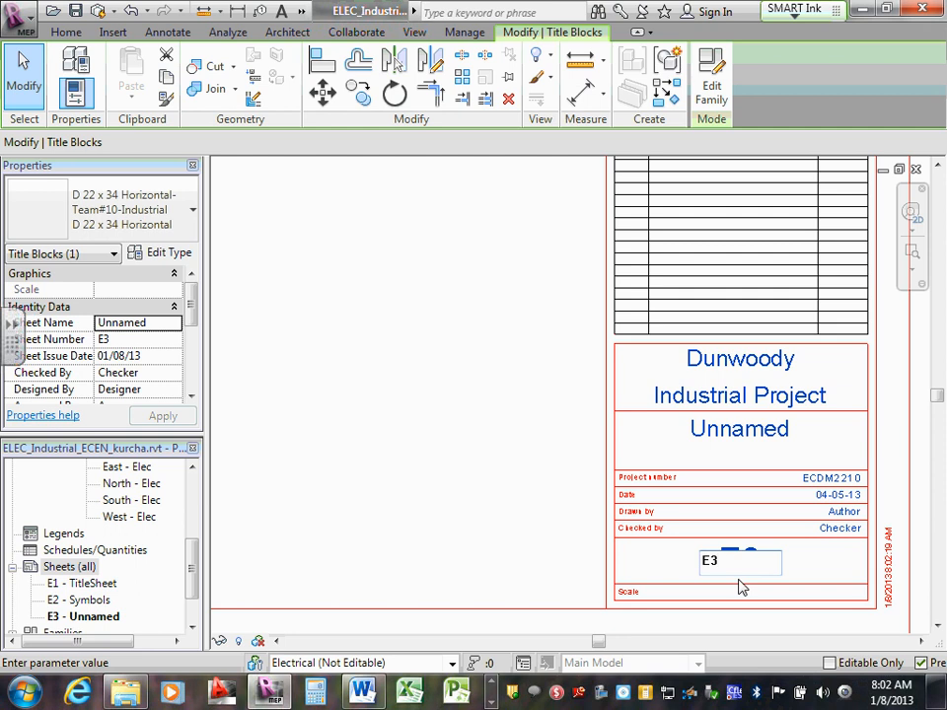
text(.1)
click(801, 531)
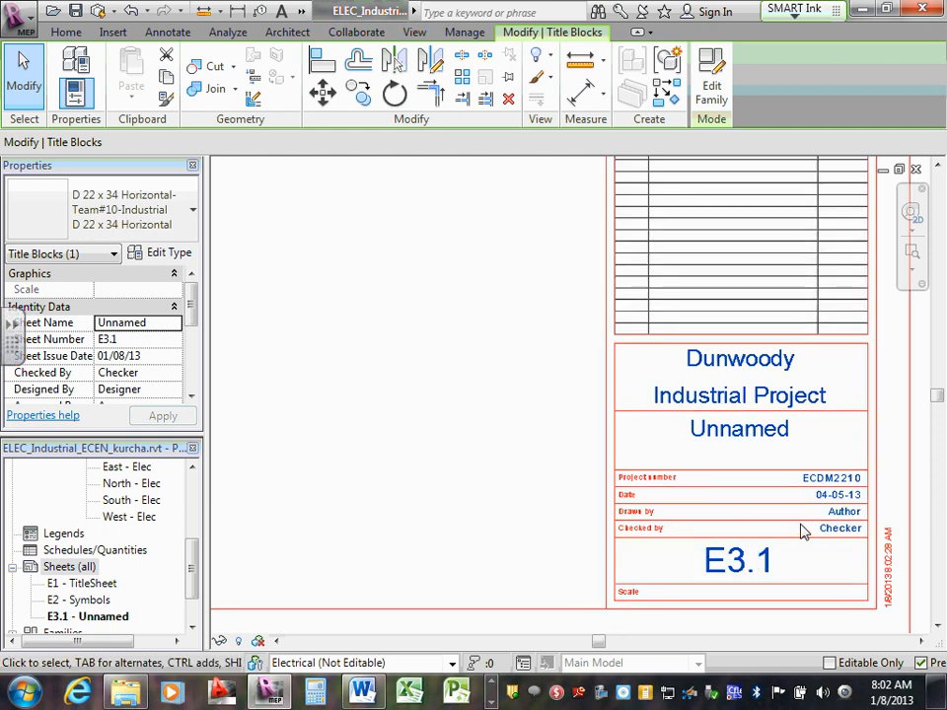
Fill in the Drawn by and Checked by fields of sheet E3.1 with CSK.
click(849, 513)
text(CSK)
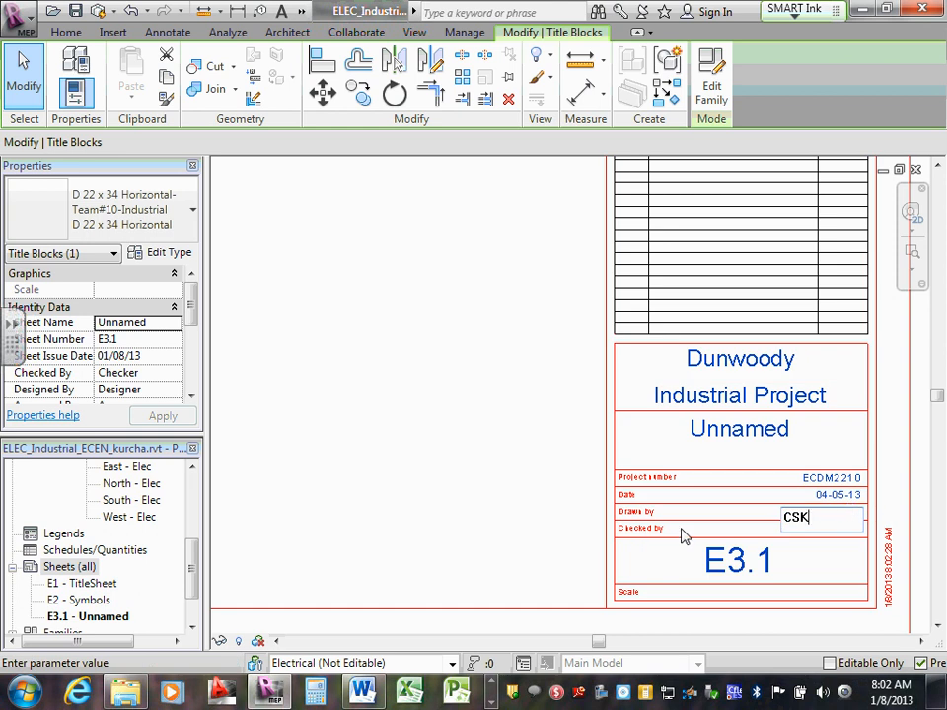
click(842, 528)
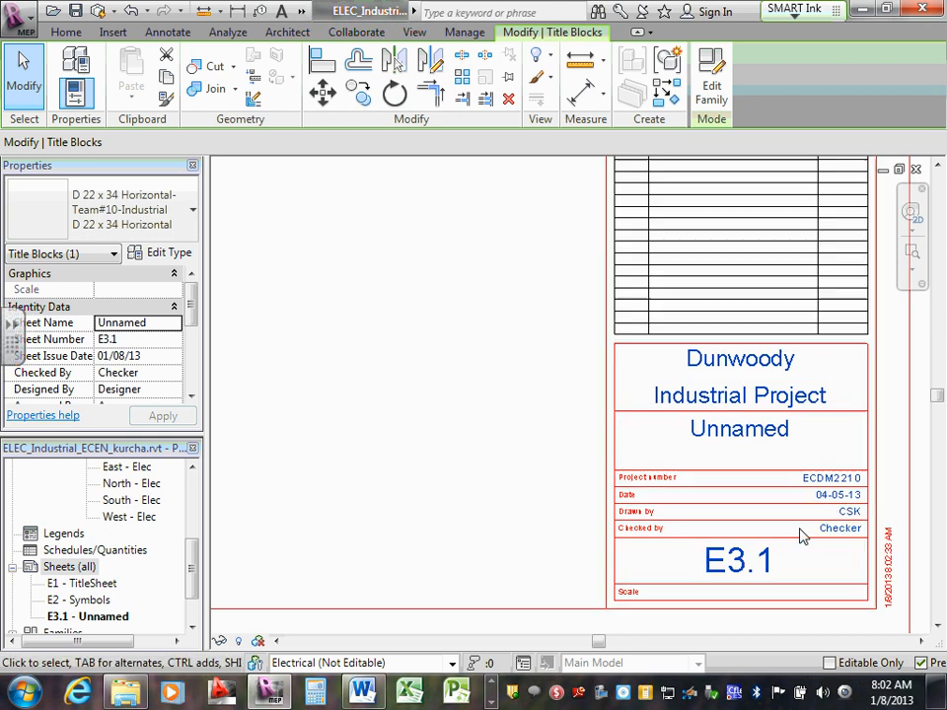
click(849, 533)
text(CSK)
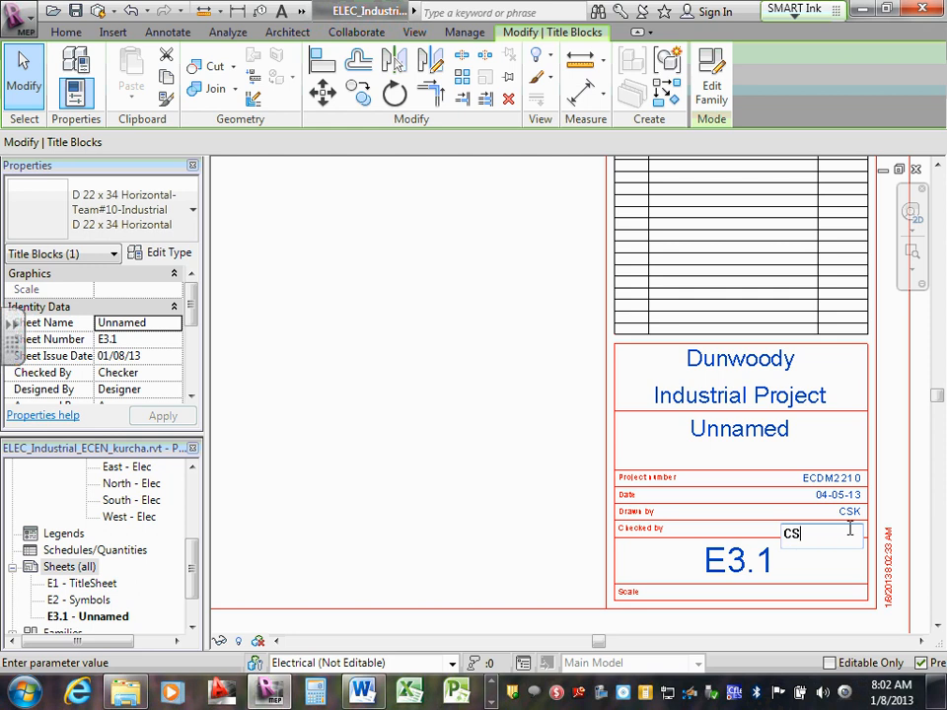
Name sheet E3.1 Power Riser in its title block.
click(750, 431)
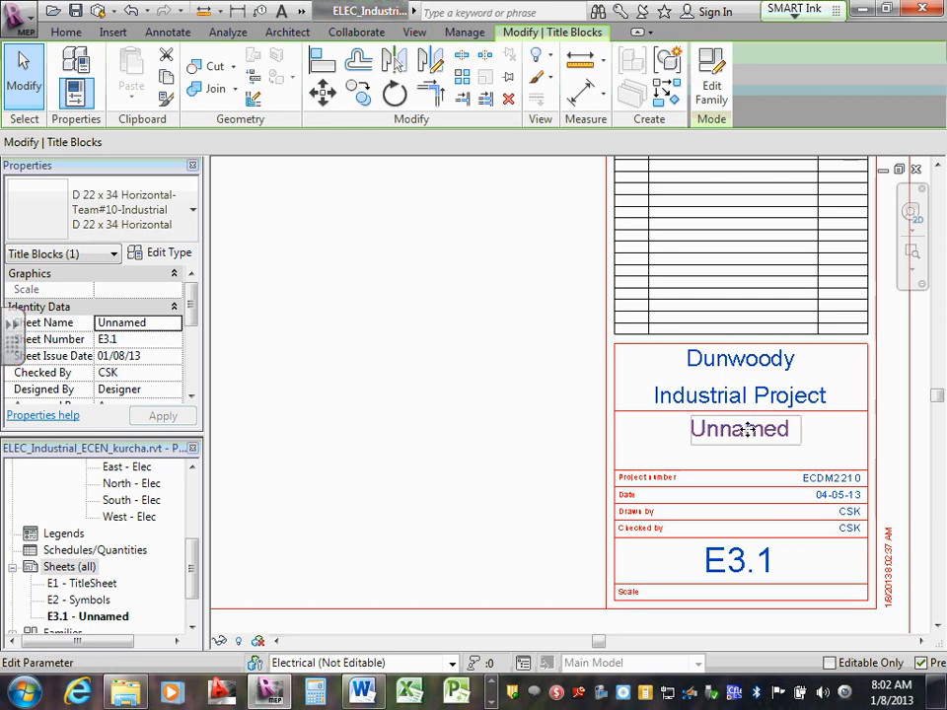
click(750, 431)
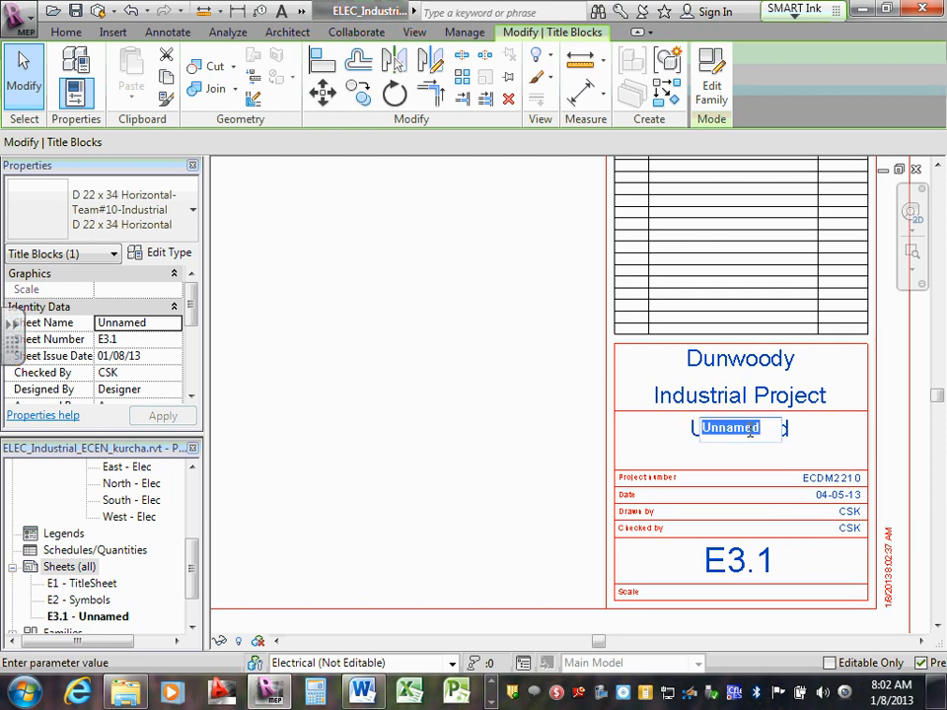
text(Po)
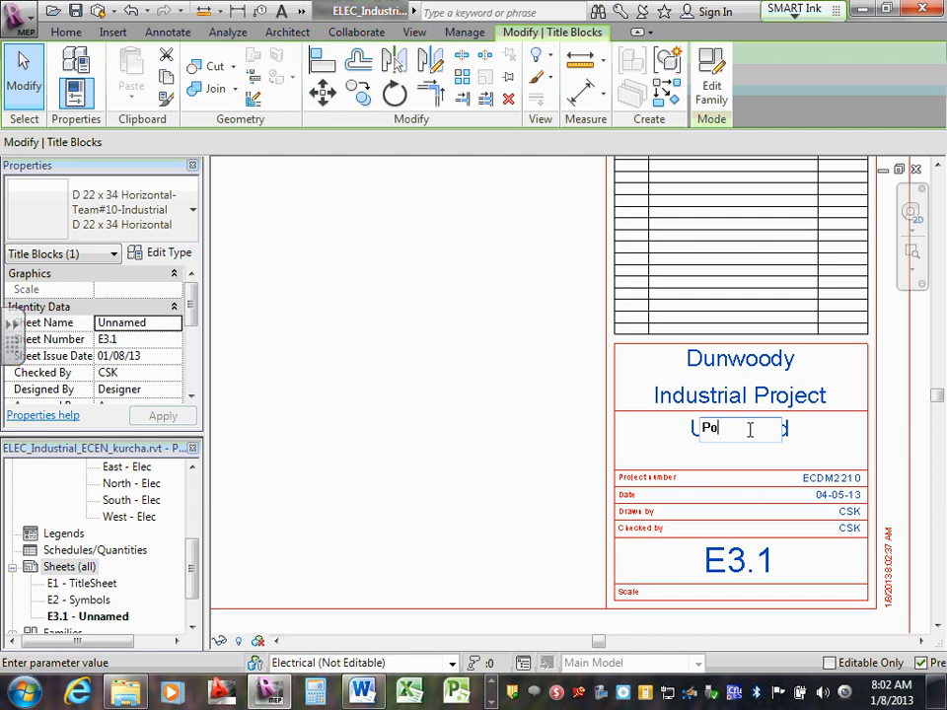
text(wer Riser)
click(483, 432)
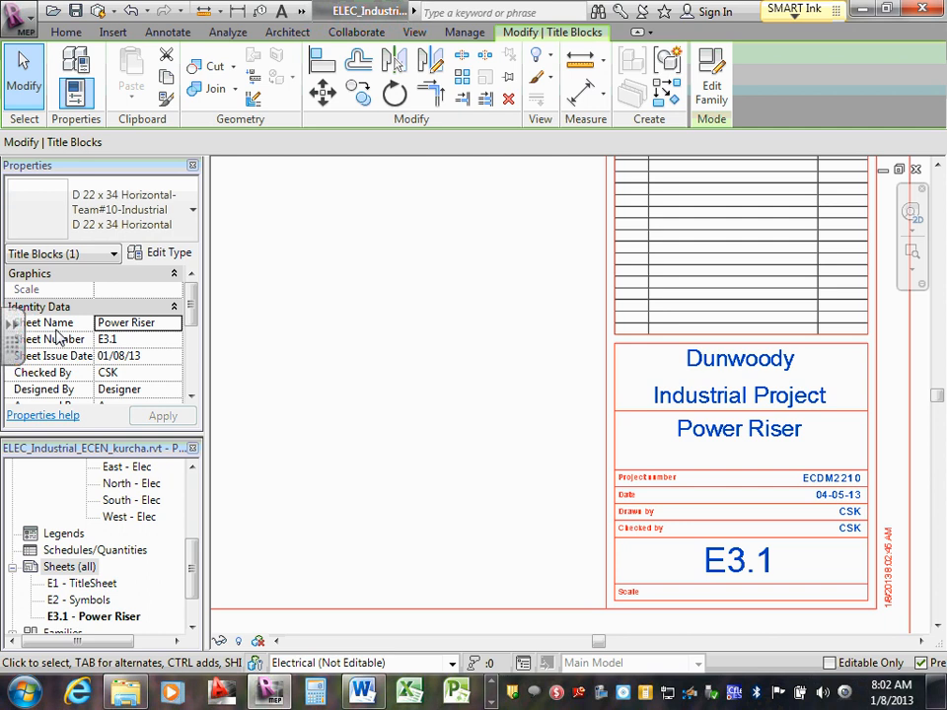
Add a new sheet after E3.1 with the D 22 x 34 Horizontal-Team#10-Industrial title block.
right_click(66, 575)
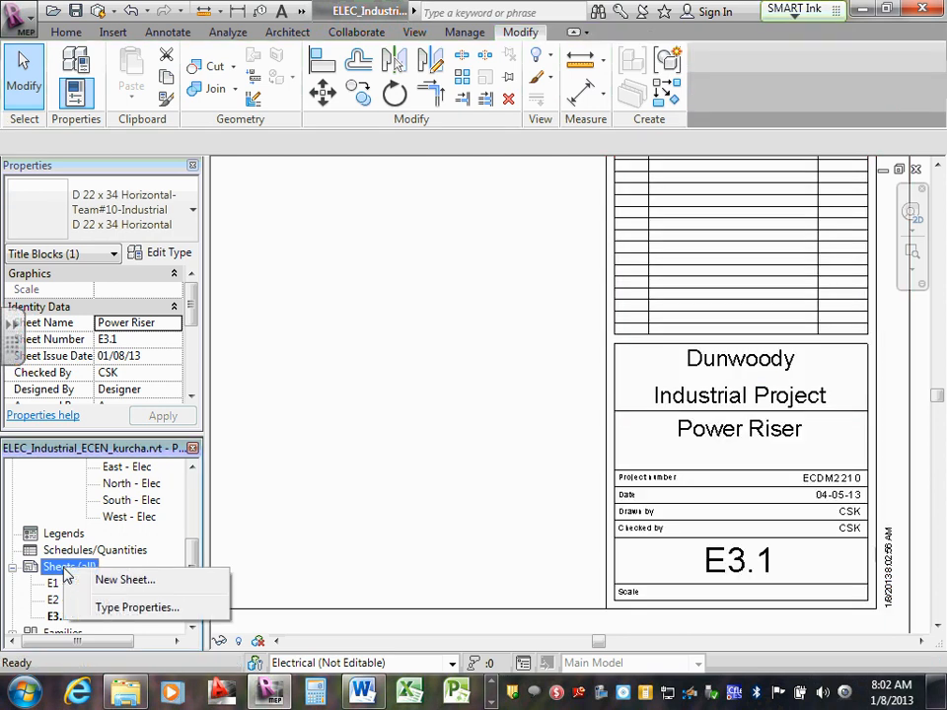
click(143, 582)
click(551, 559)
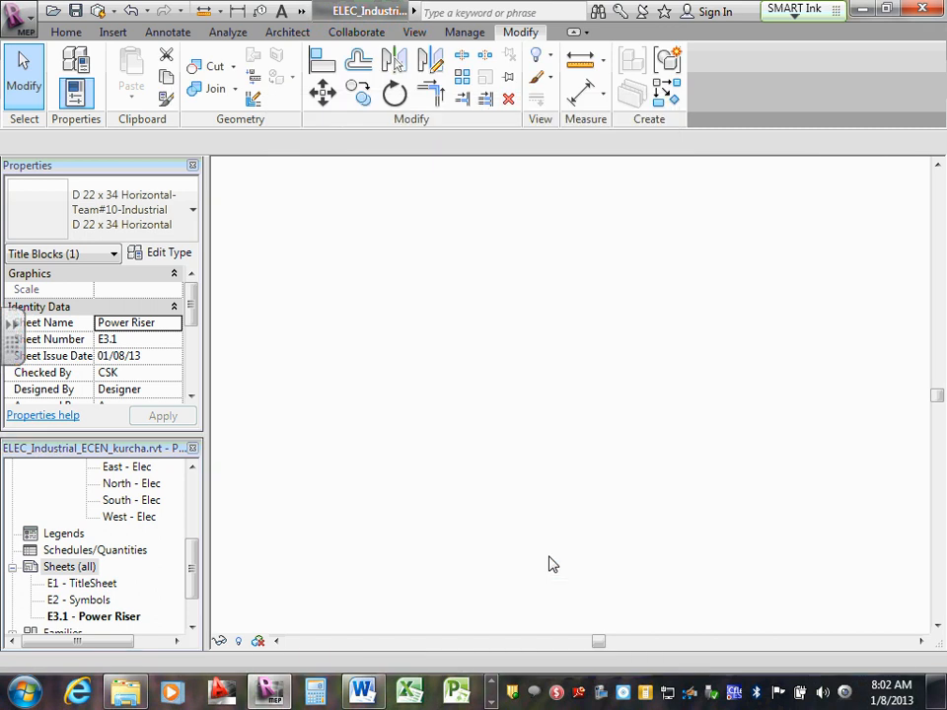
Name sheet E3.2 LV Risers in its title block.
scroll(874, 564, up, 5)
middle_drag(820, 566, 520, 518)
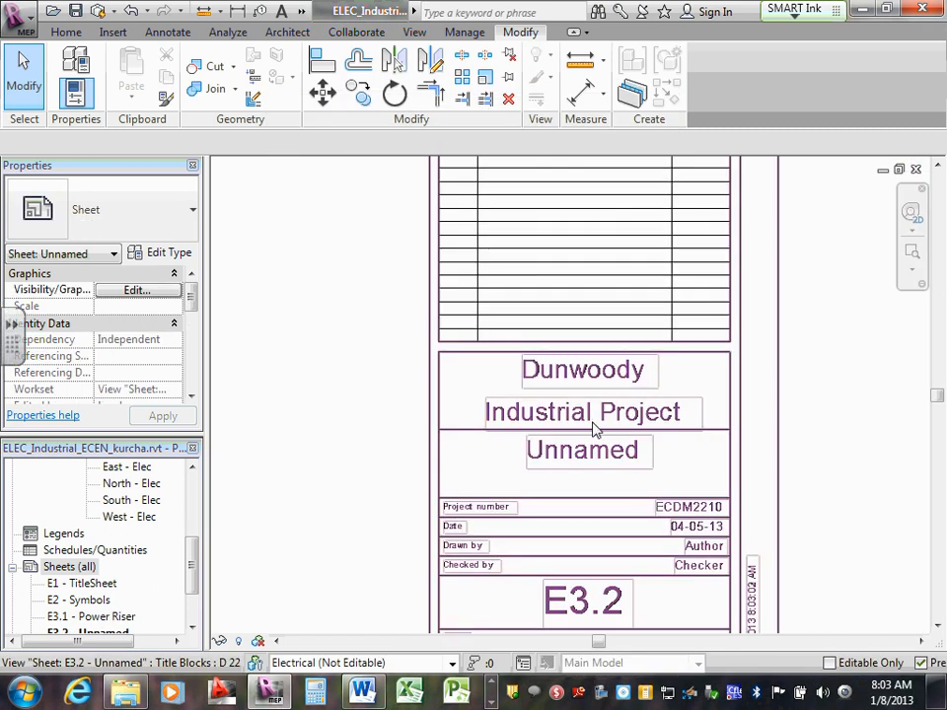
click(594, 462)
click(596, 455)
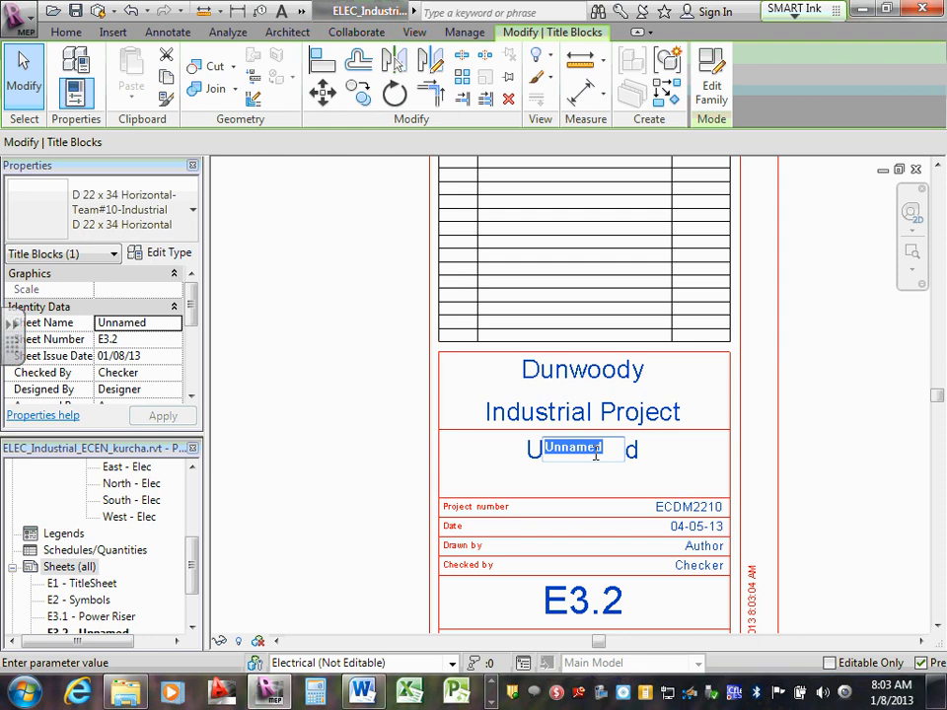
text(4)
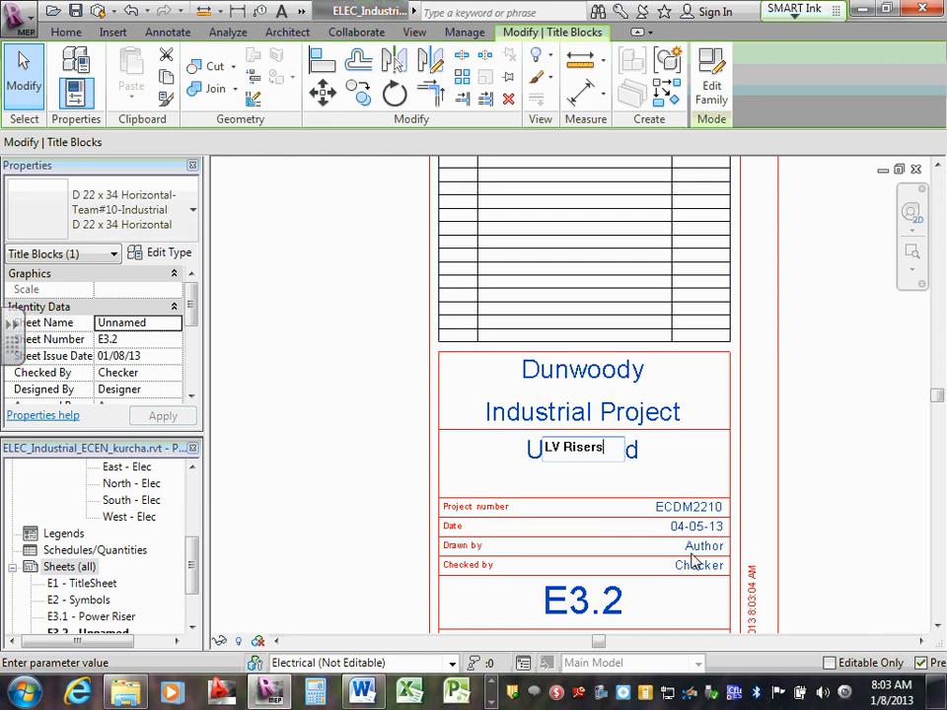
Fill in the Drawn by and Checked by fields of sheet E3.2 with CSK.
click(653, 551)
text(CSK)
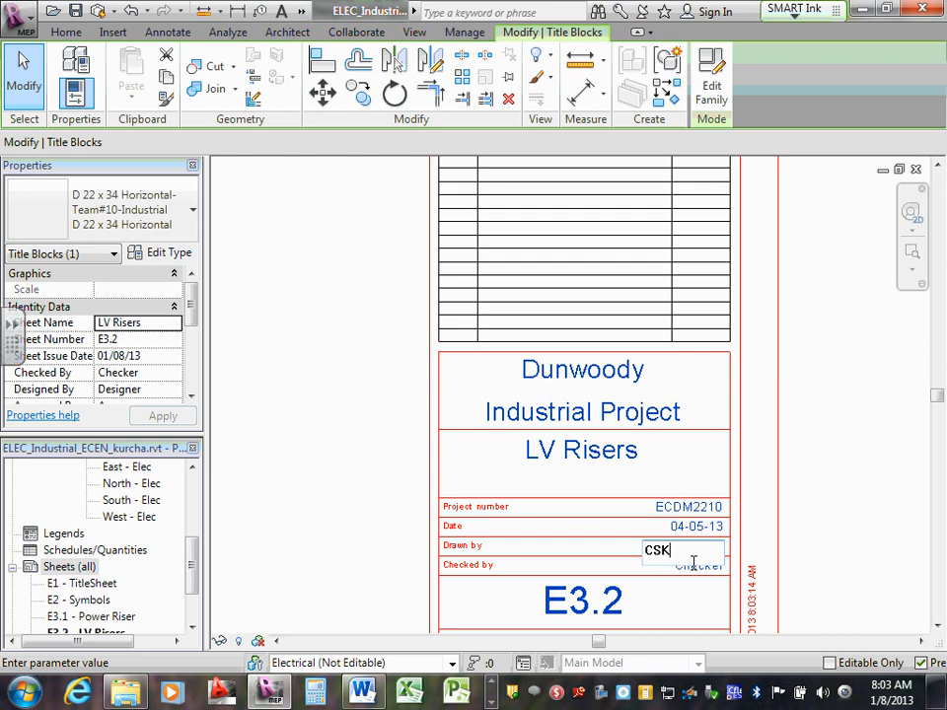
click(698, 568)
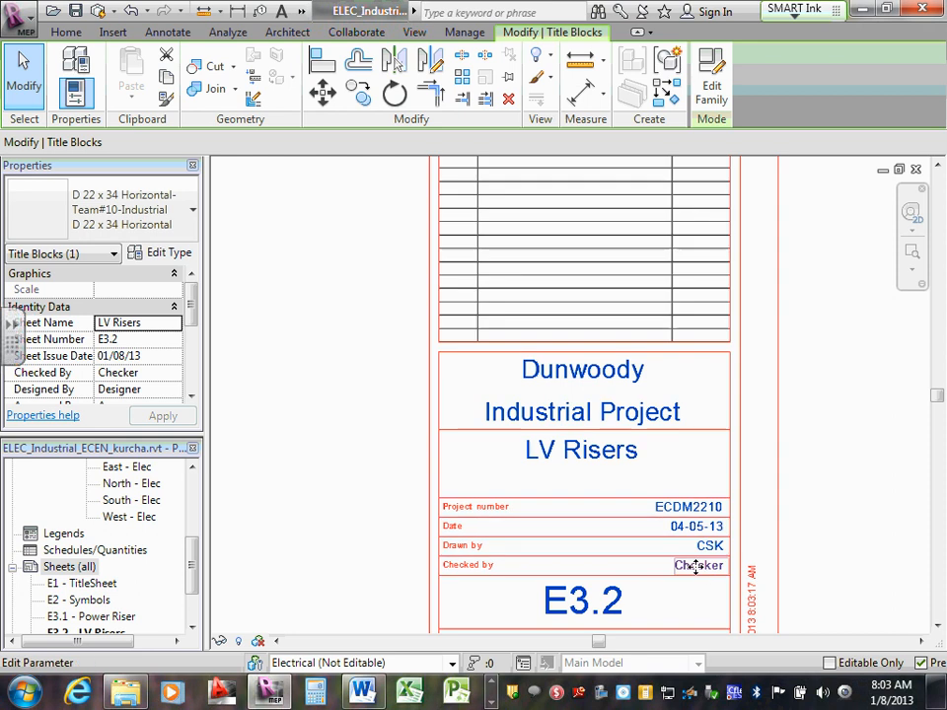
text(CSK)
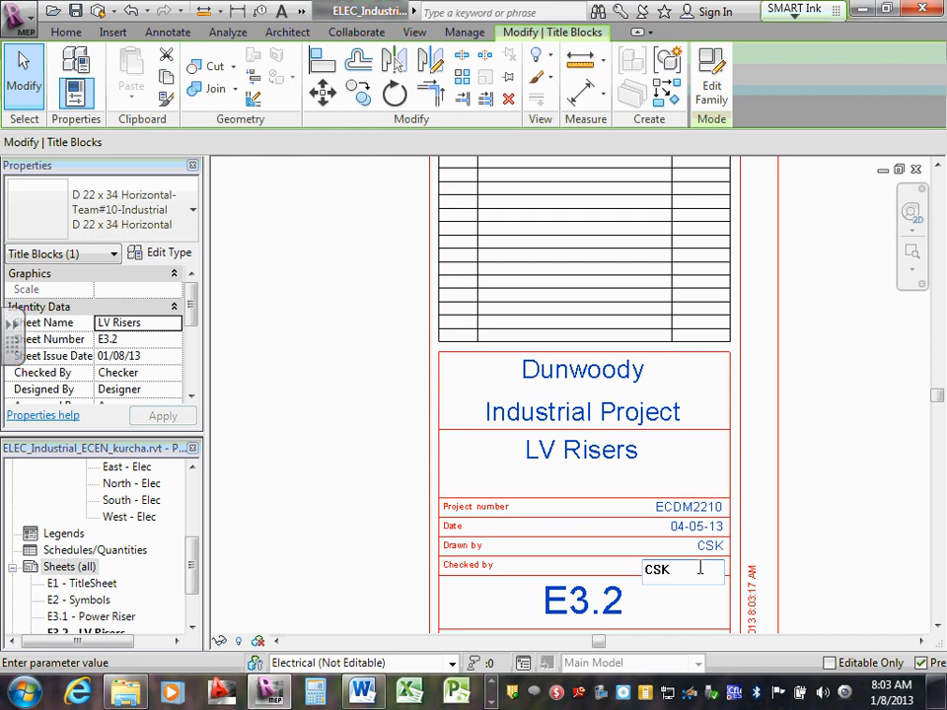
click(850, 493)
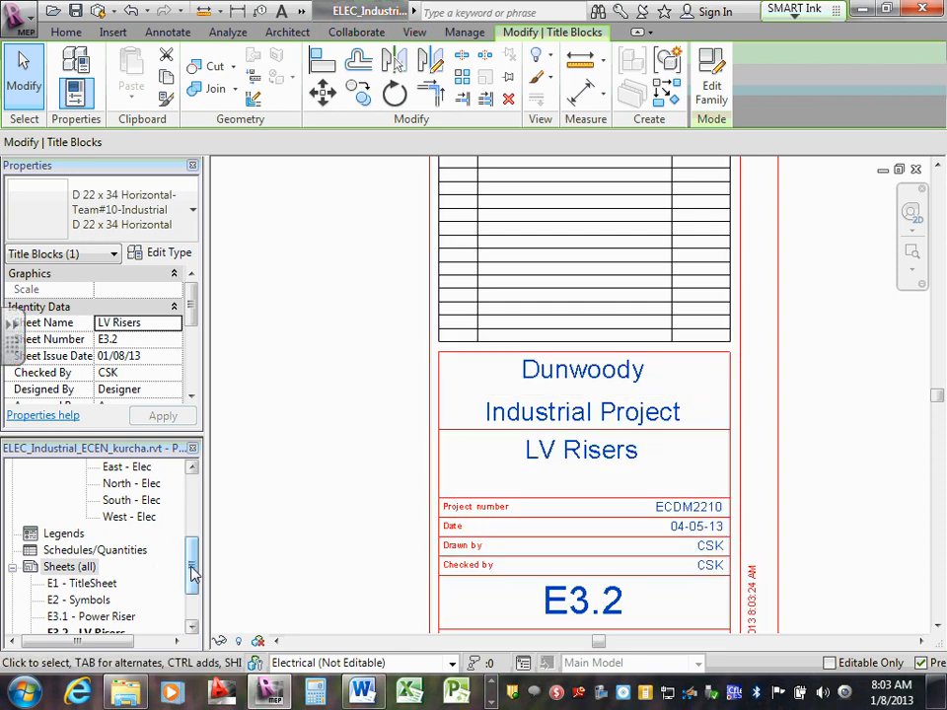
Add a new sheet after E3.2 with the D 22 x 34 Horizontal-Team#10-Industrial title block.
scroll(196, 570, down, 1)
click(81, 550)
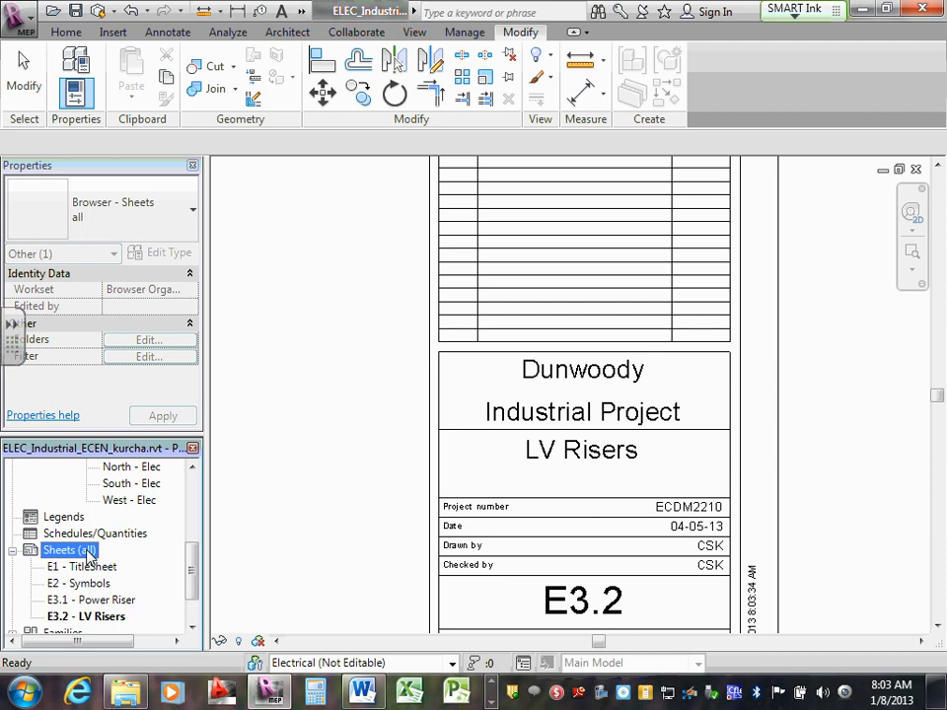
right_click(87, 551)
click(128, 562)
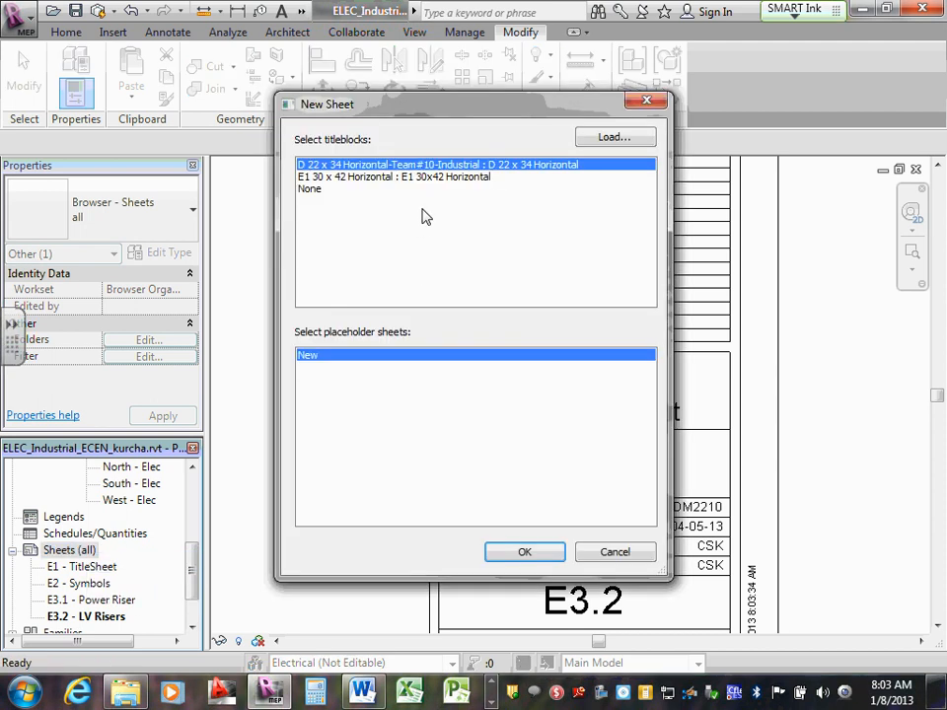
click(525, 552)
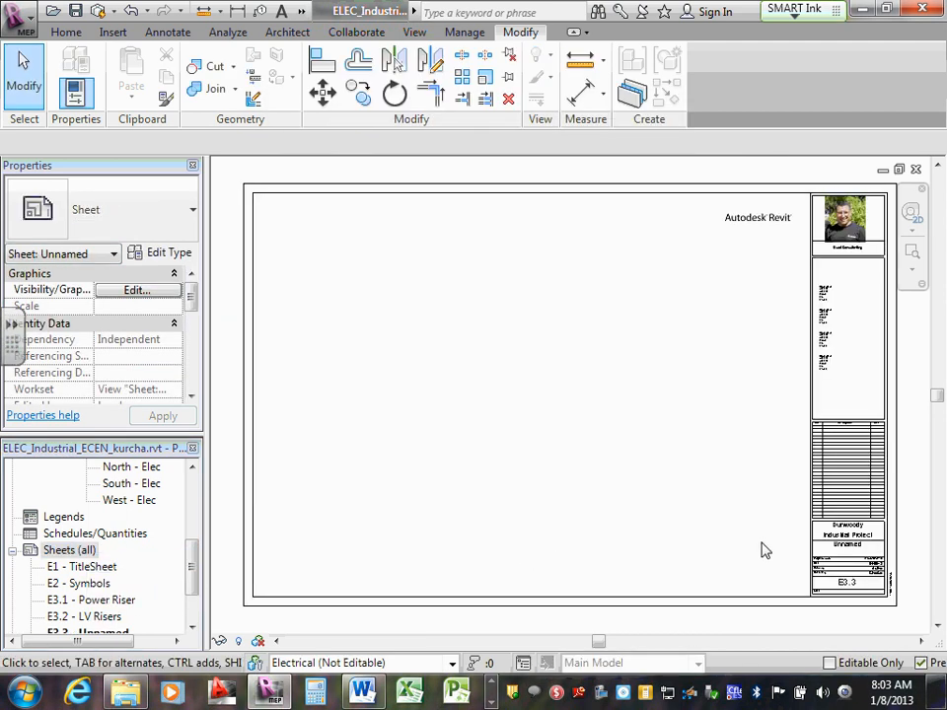
Change the new unnamed sheet's number to E4 in its title block.
scroll(872, 582, up, 5)
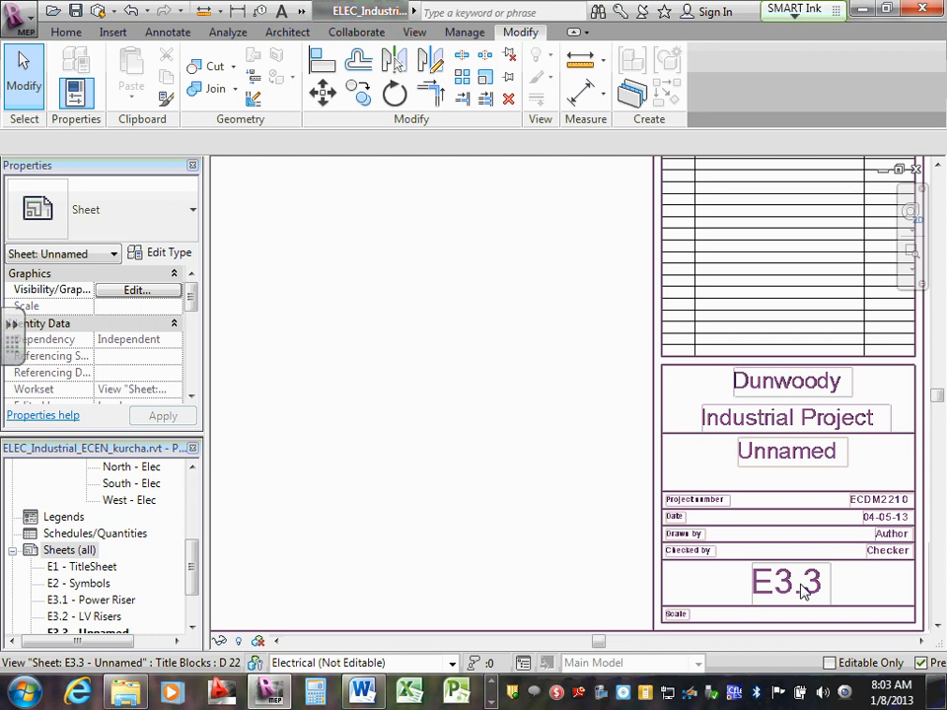
click(785, 588)
click(785, 584)
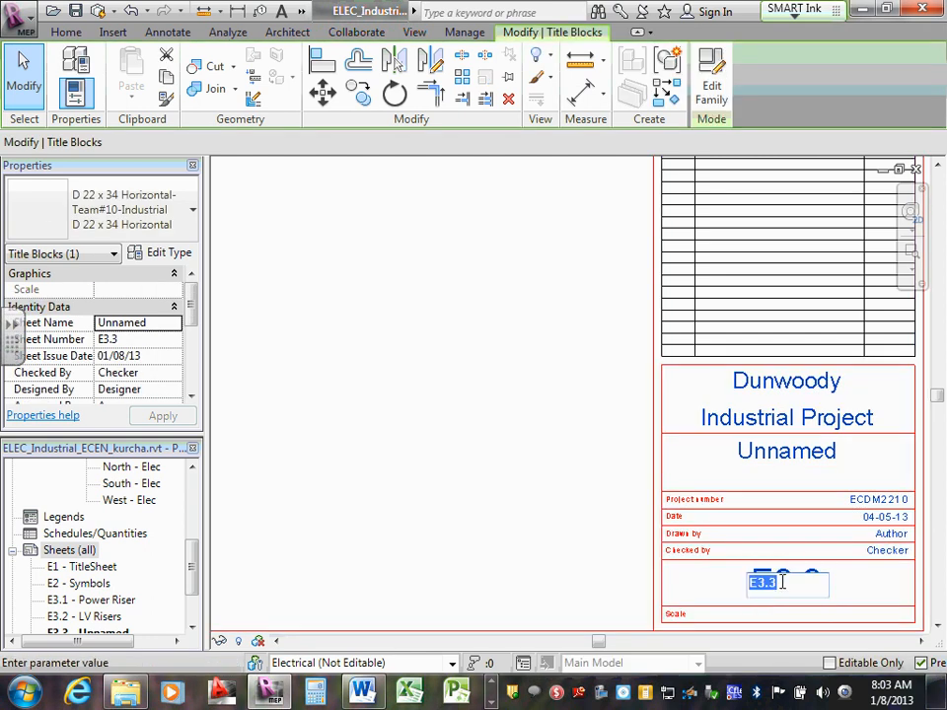
click(776, 582)
text(4)
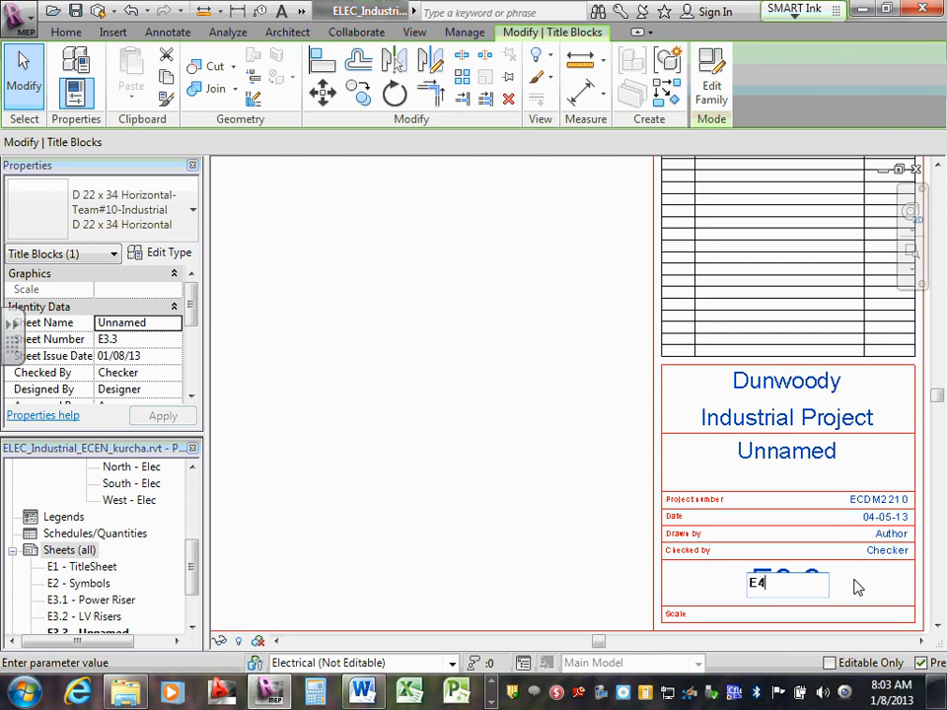
Fill in the Drawn by and Checked by fields of sheet E4 with CSK.
click(877, 535)
click(878, 535)
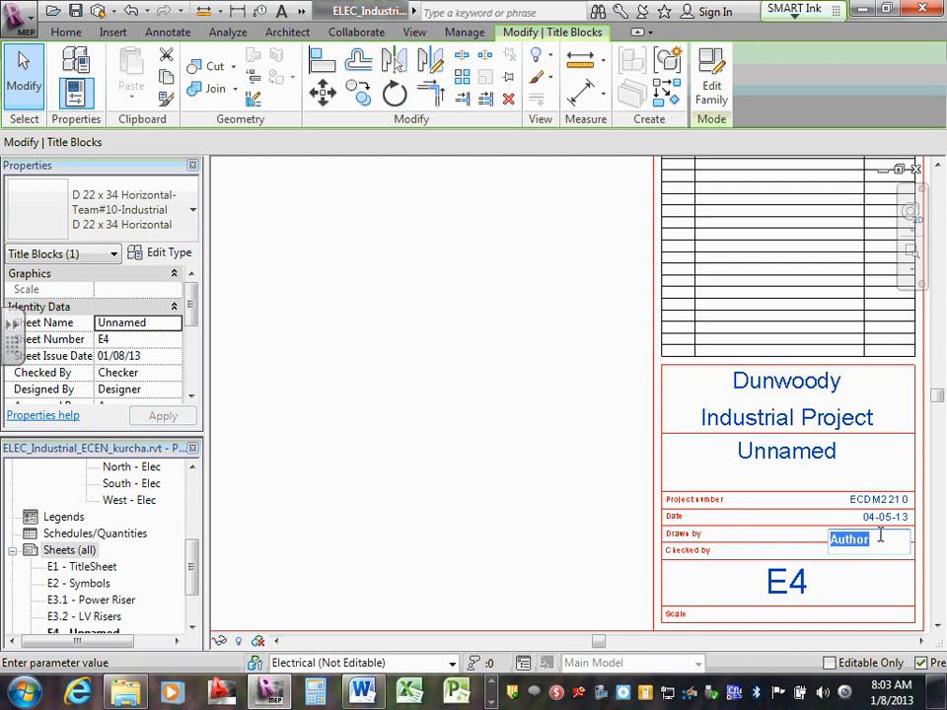
text(CSK)
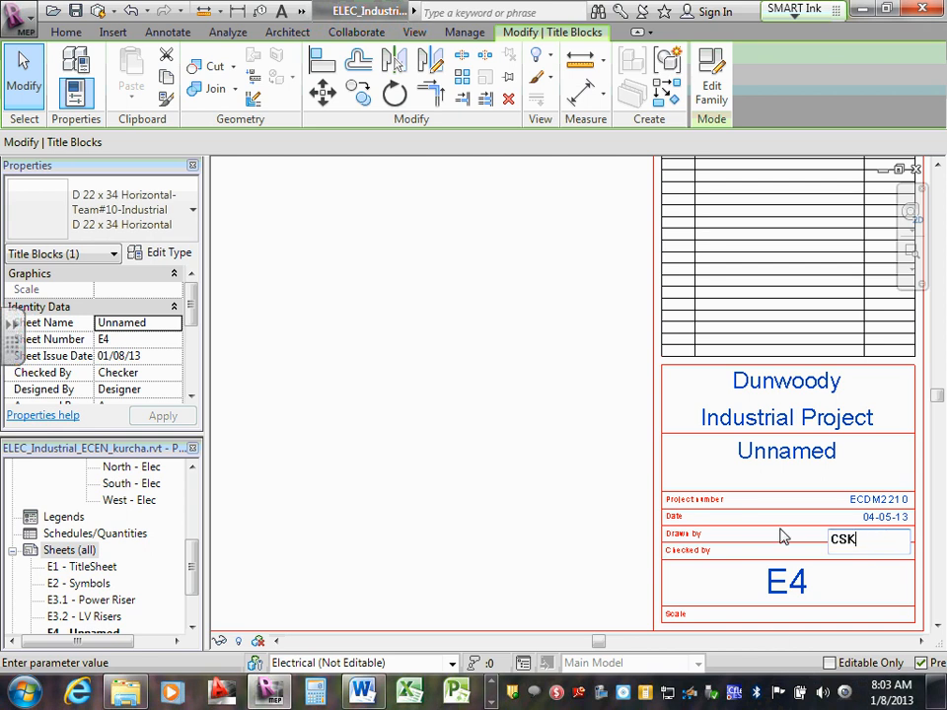
click(779, 548)
click(905, 555)
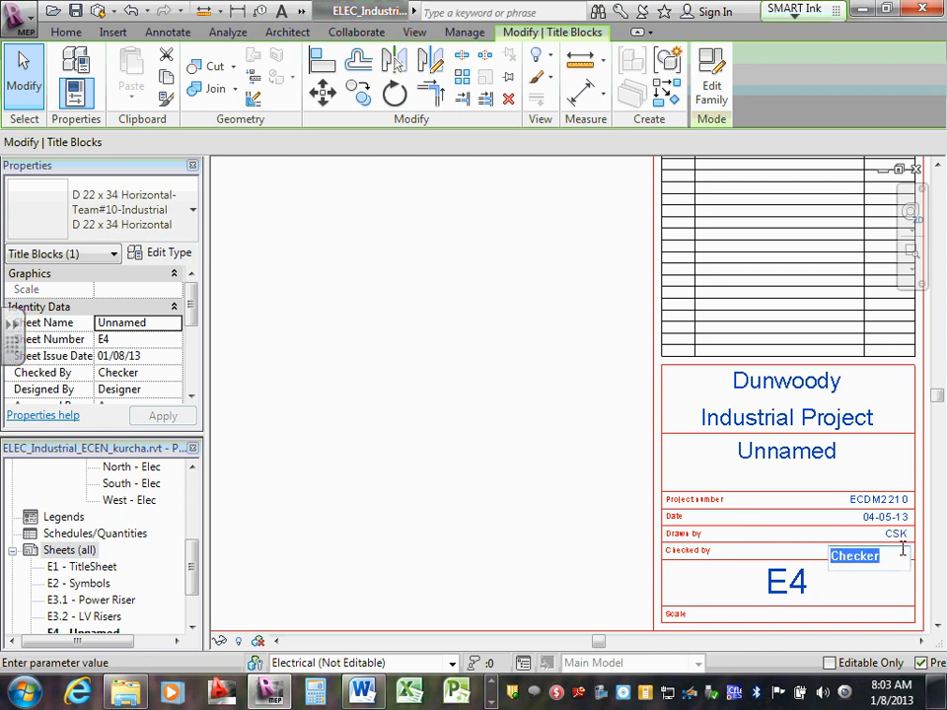
text(CSK)
Name sheet E4 Site Plan Lighting & Power in its title block.
click(818, 448)
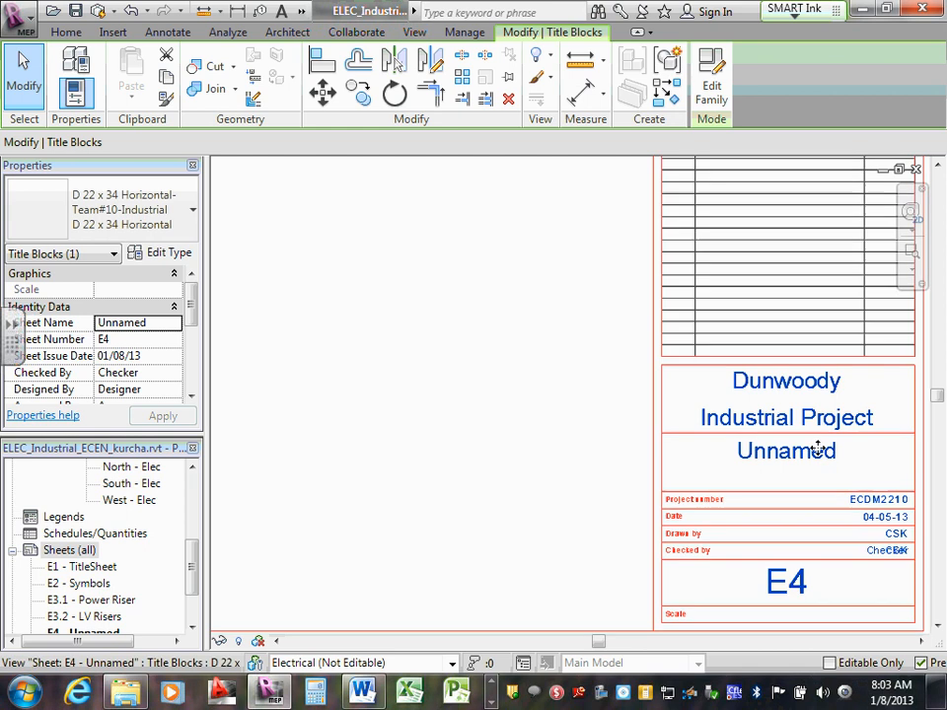
click(817, 449)
text(Si)
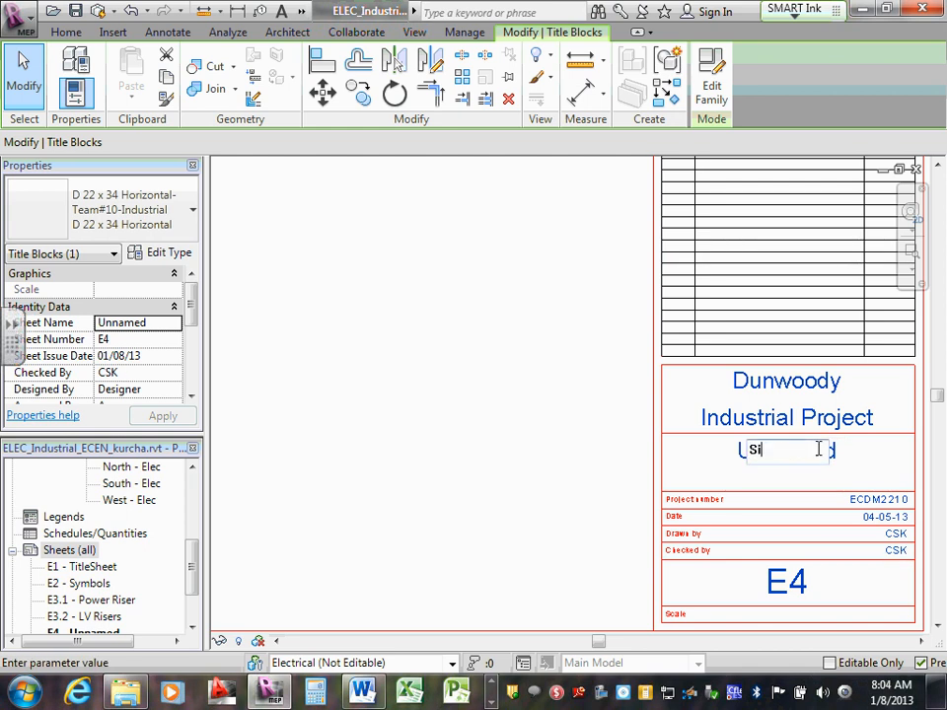
text(te Pl)
text(an Lighti)
text(ng & Powe)
text(r)
key(Return)
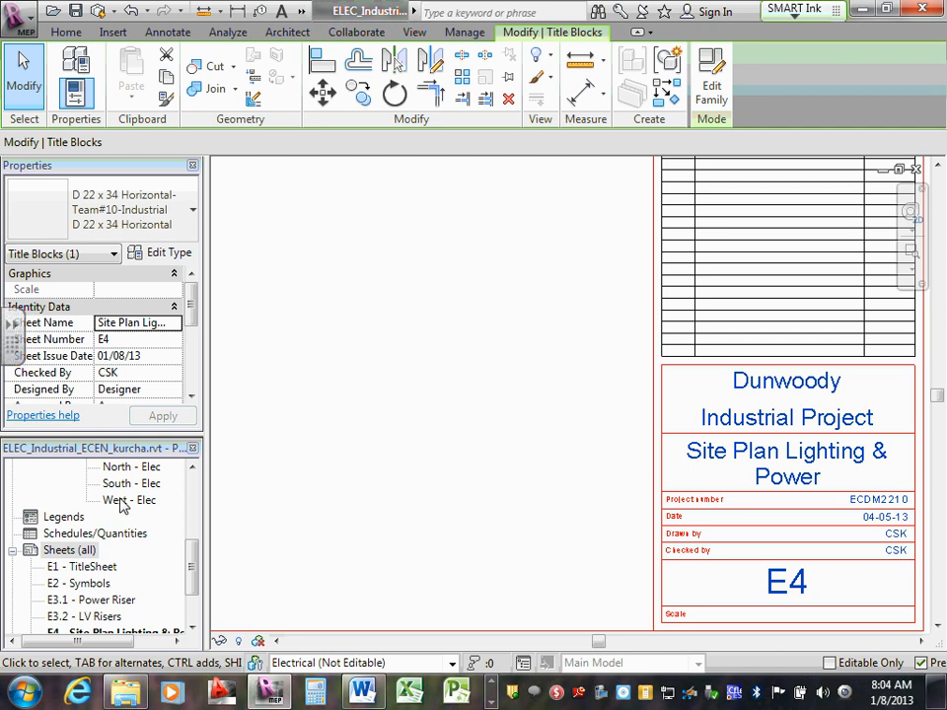
Add a new sheet after E4 with the D 22 x 34 Horizontal-Team#10-Industrial title block.
right_click(84, 557)
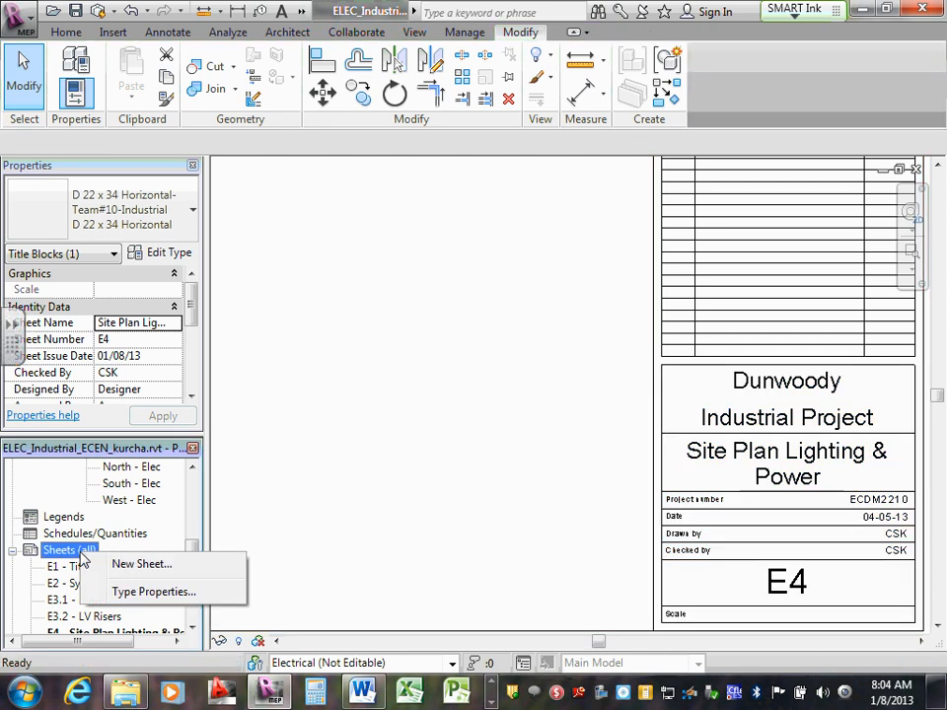
click(134, 564)
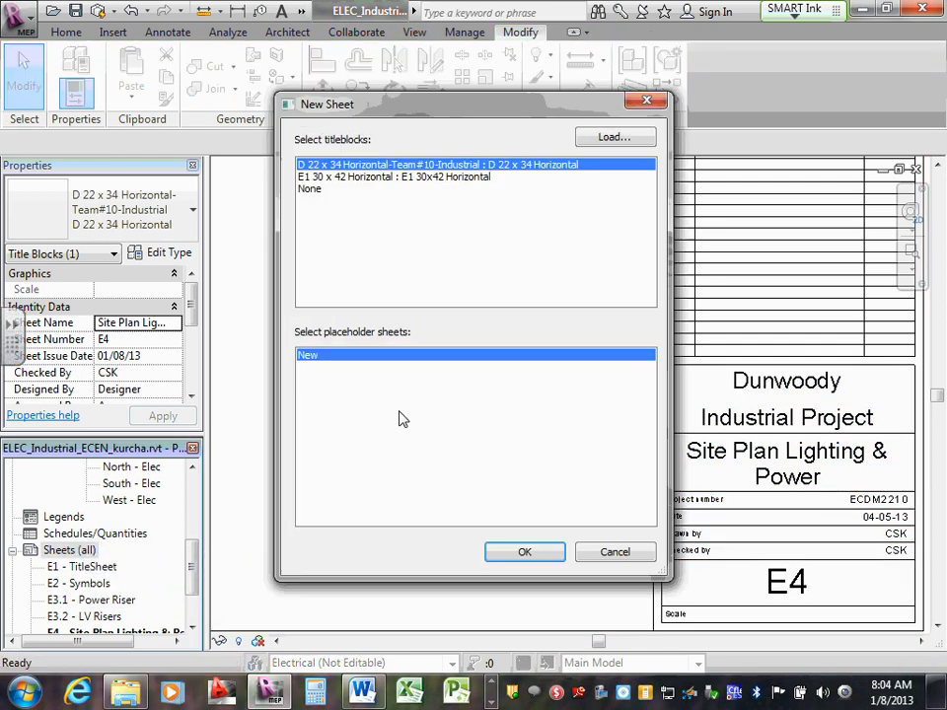
click(524, 553)
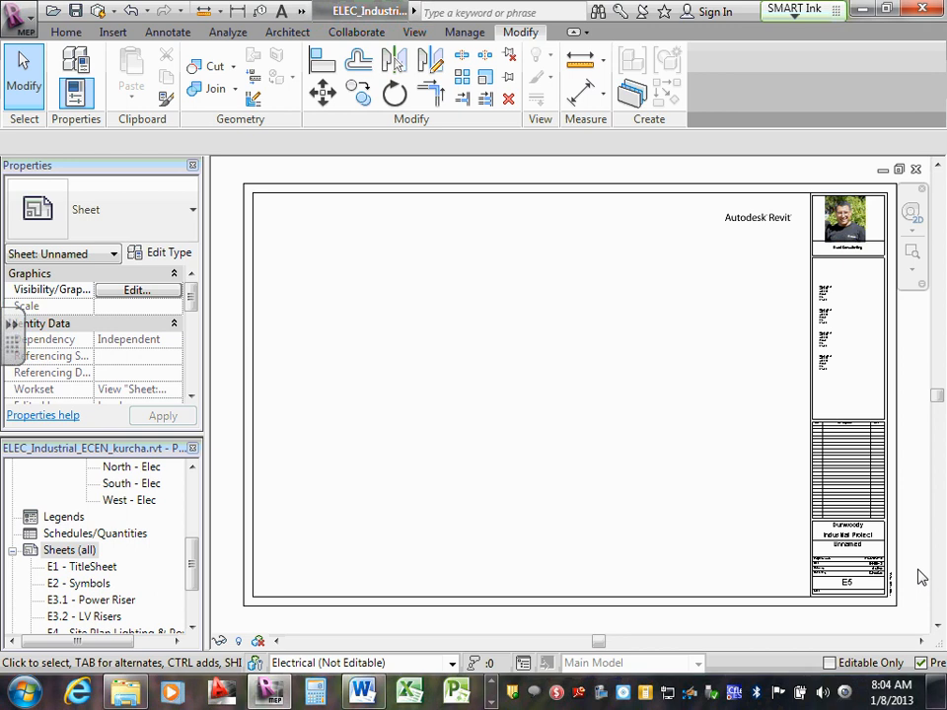
Fill in the Drawn by and Checked by fields of sheet E5 with CSK.
scroll(905, 588, up, 5)
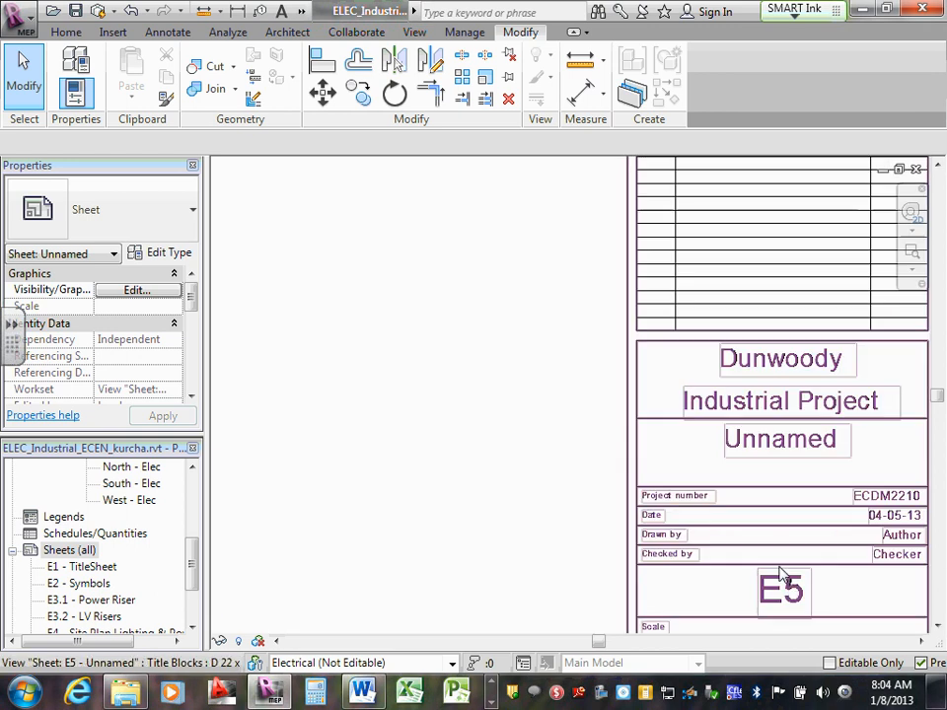
click(786, 535)
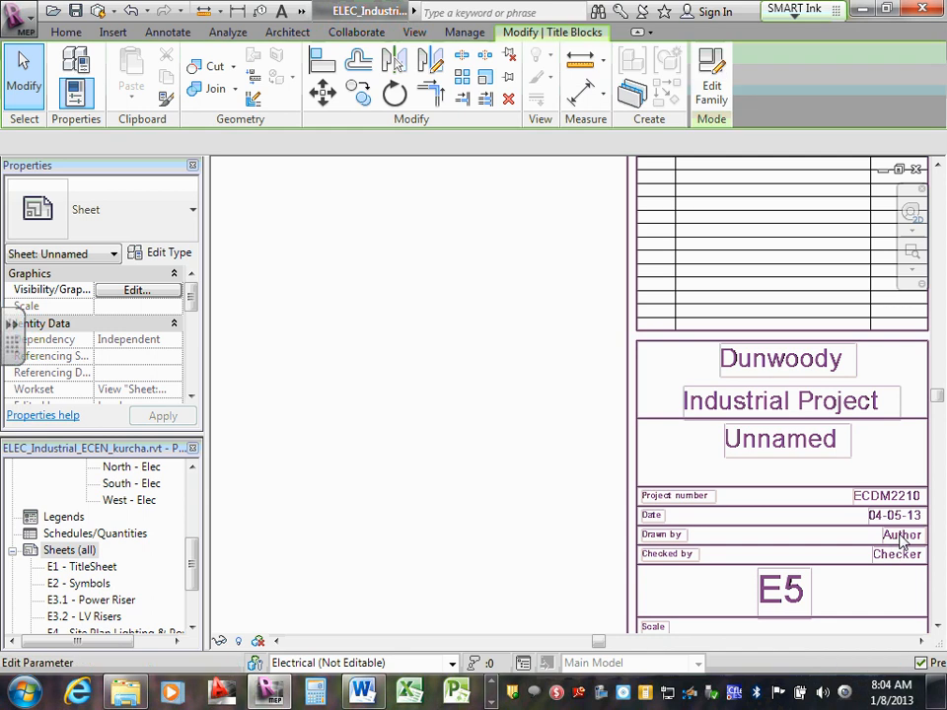
click(900, 535)
text(CSK)
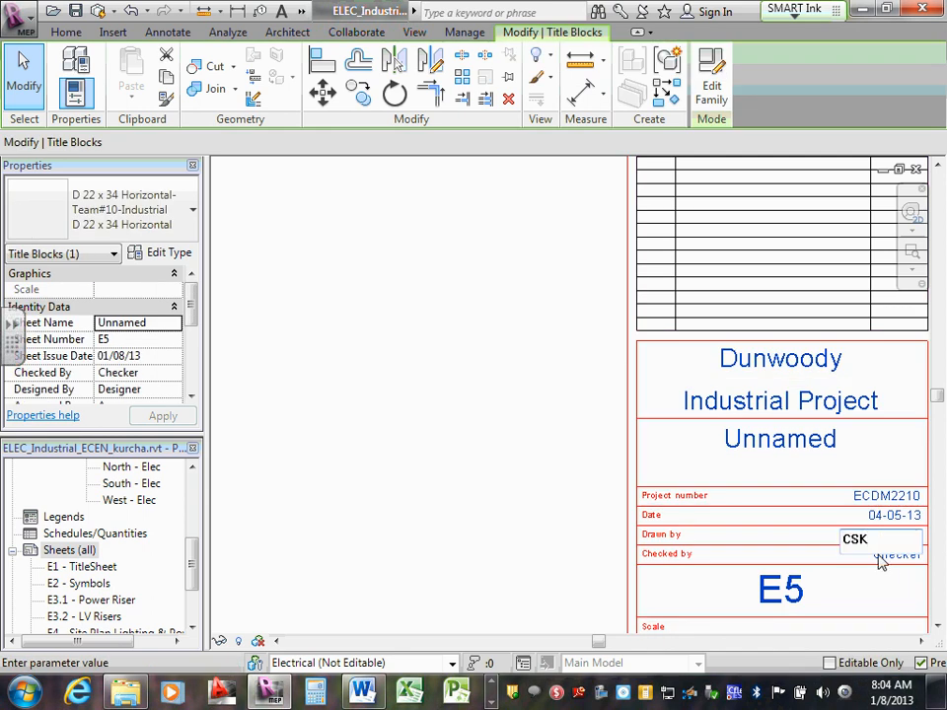
click(786, 565)
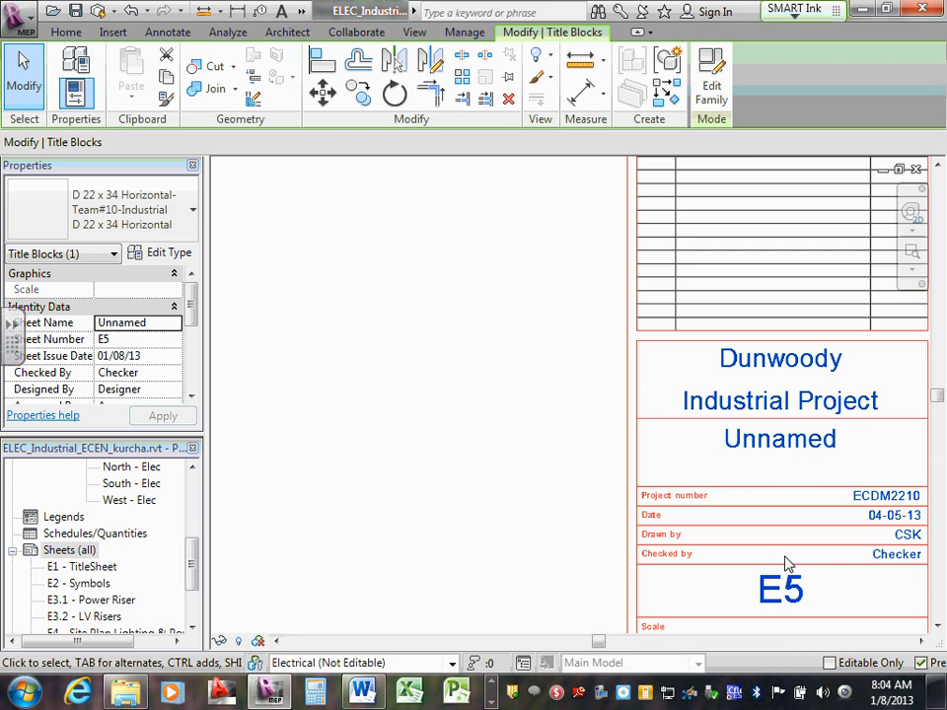
click(877, 558)
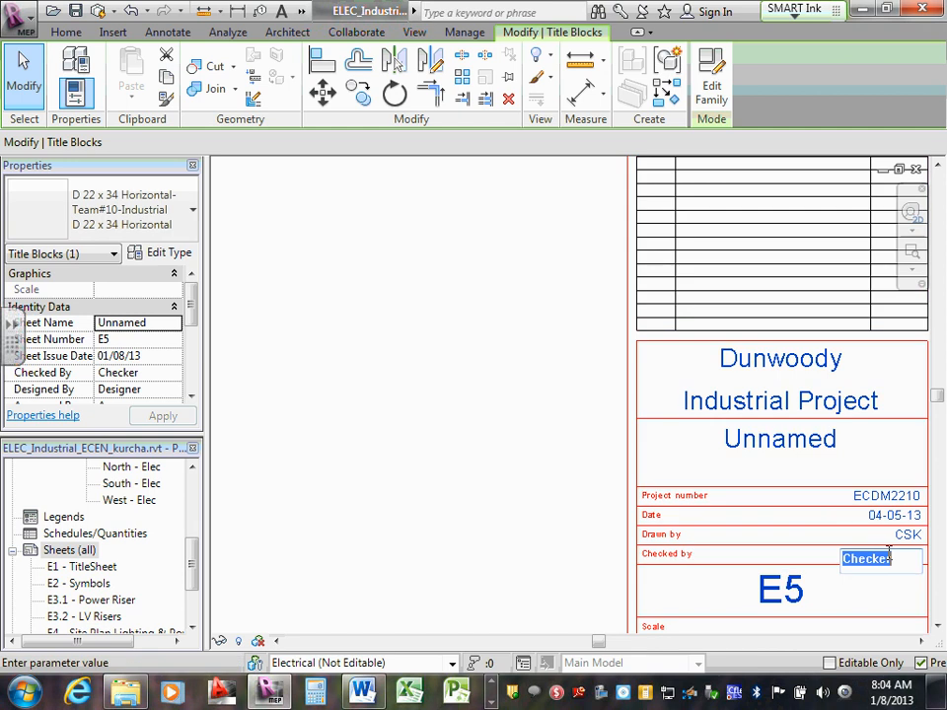
text(CSK)
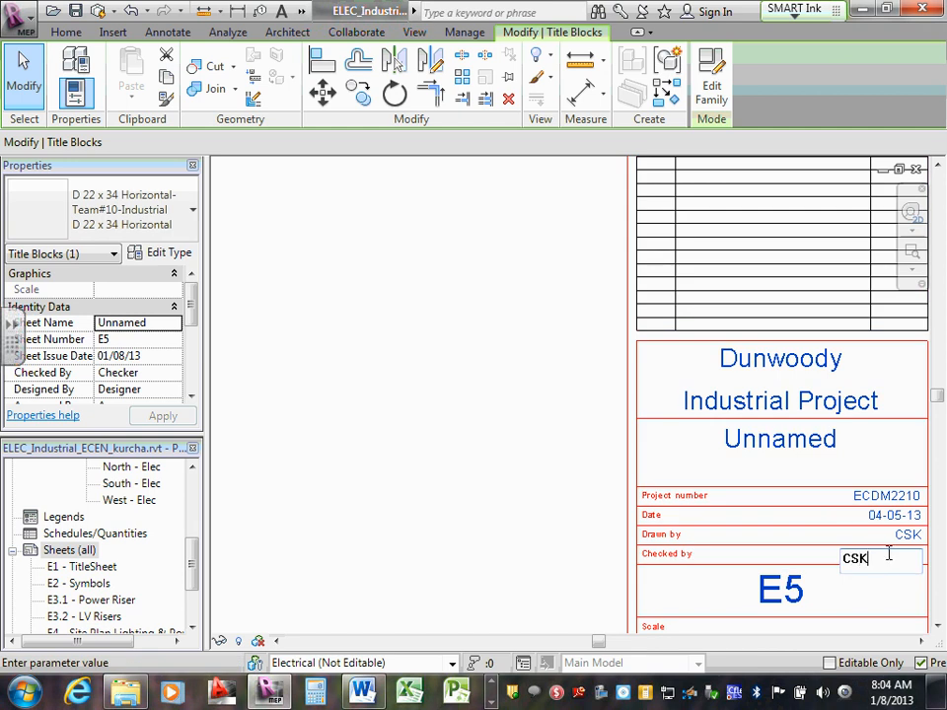
Name sheet E5 1st Floor Plan Lighting in its title block.
click(799, 439)
click(799, 438)
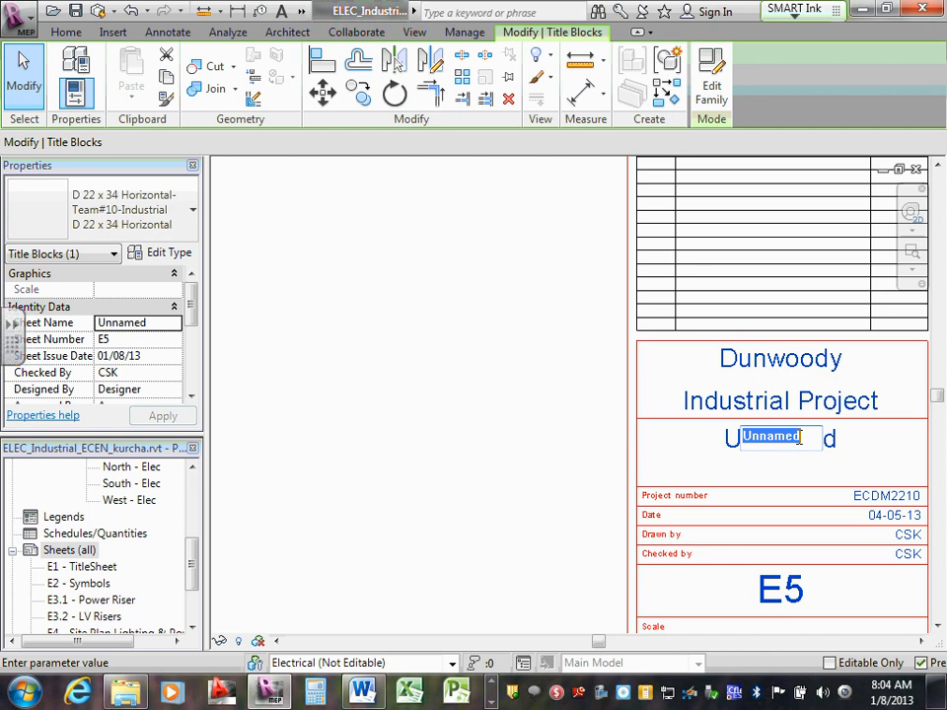
text(1st)
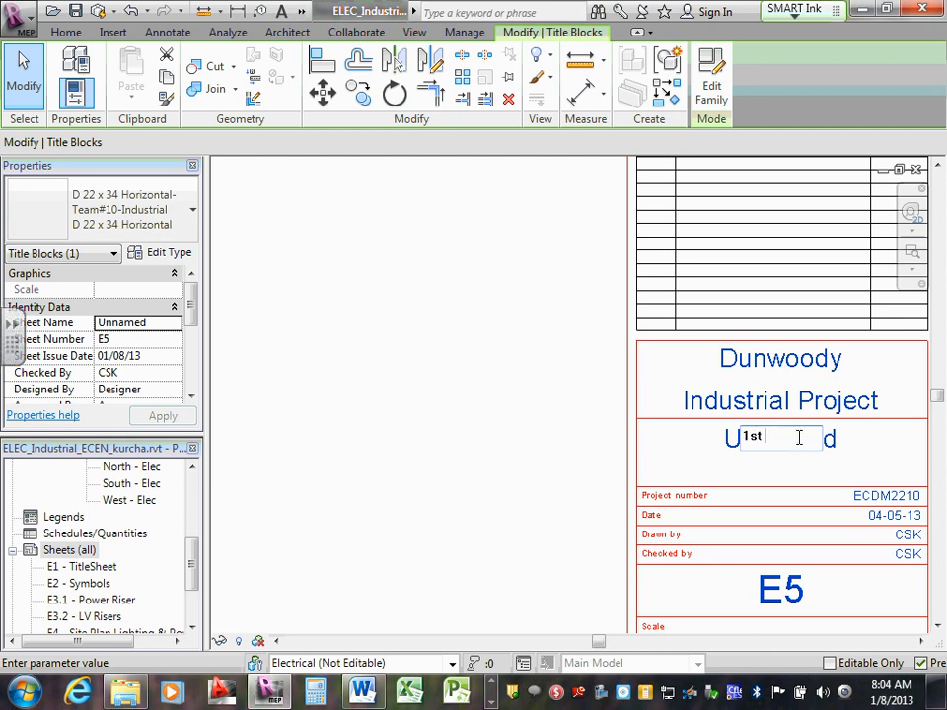
text( Floo)
text(r Plan)
text( Lighting)
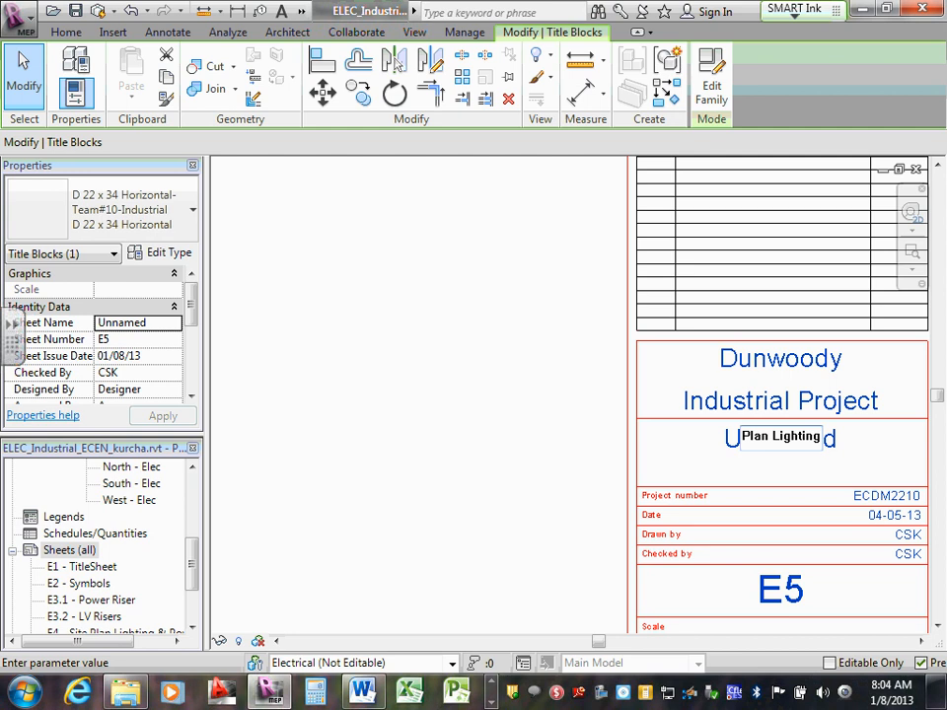
click(598, 445)
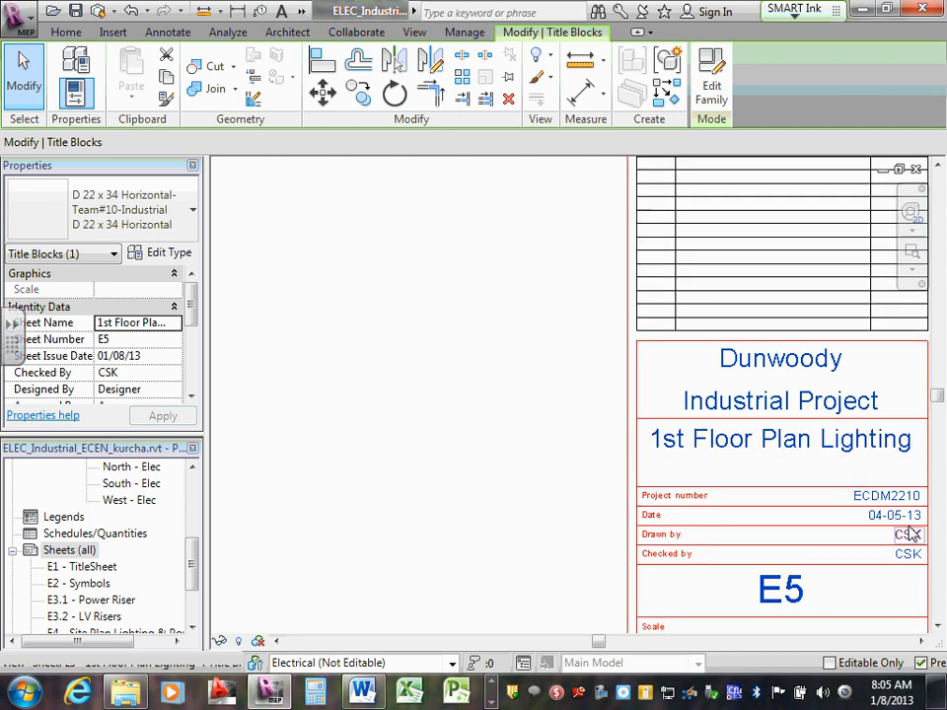
Add a new sheet after E5 with the D 22 x 34 Horizontal-Team#10-Industrial title block.
right_click(65, 550)
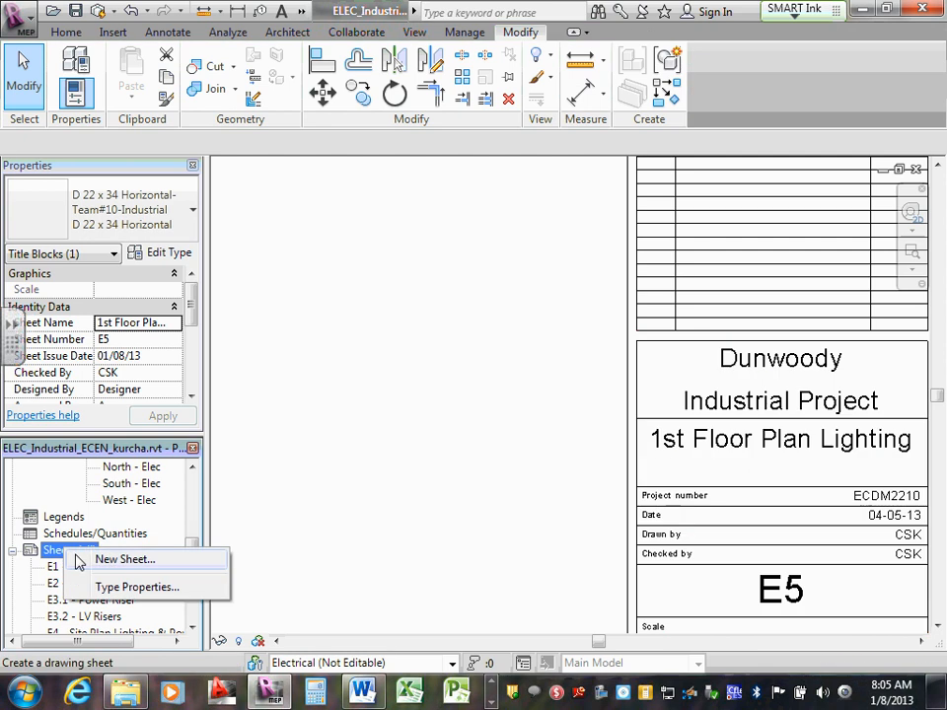
click(111, 561)
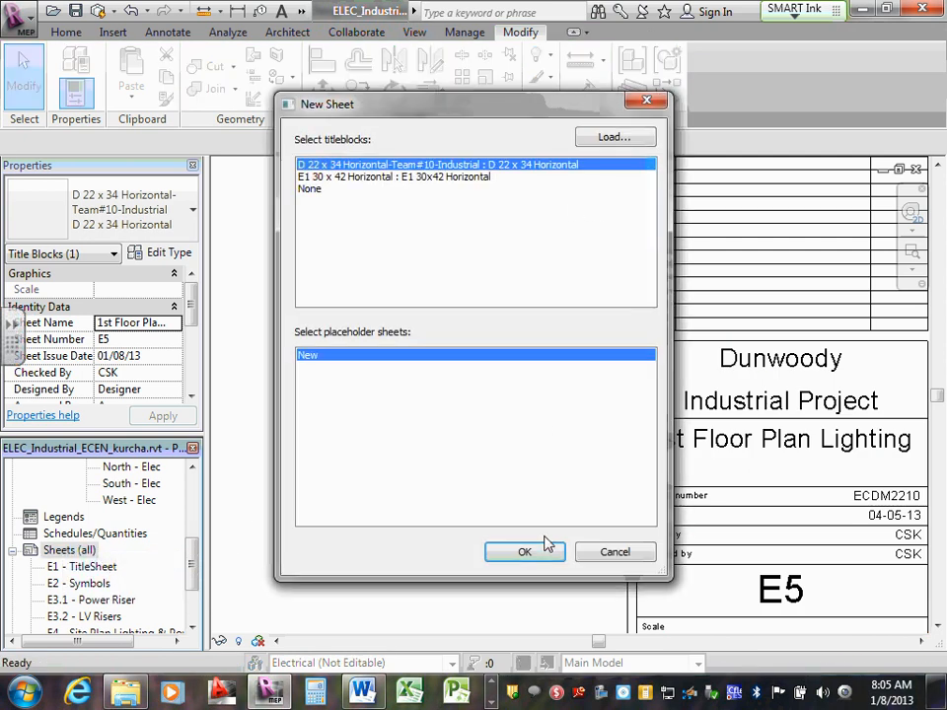
click(542, 556)
Name sheet E6 2nd Floor Plan Lighting in its title block.
scroll(820, 501, up, 3)
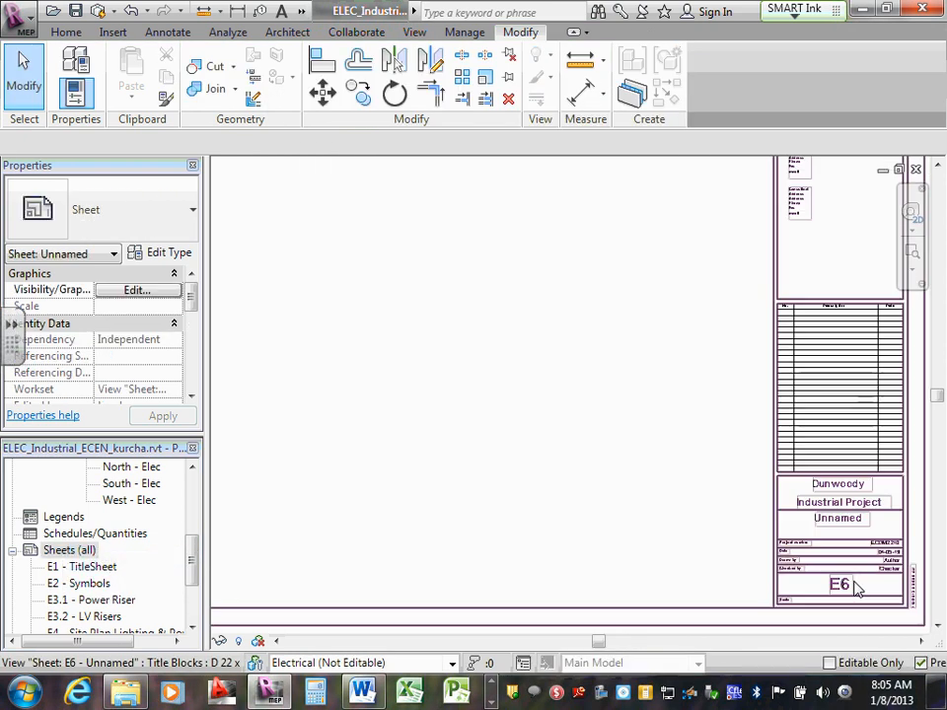
click(835, 477)
click(836, 478)
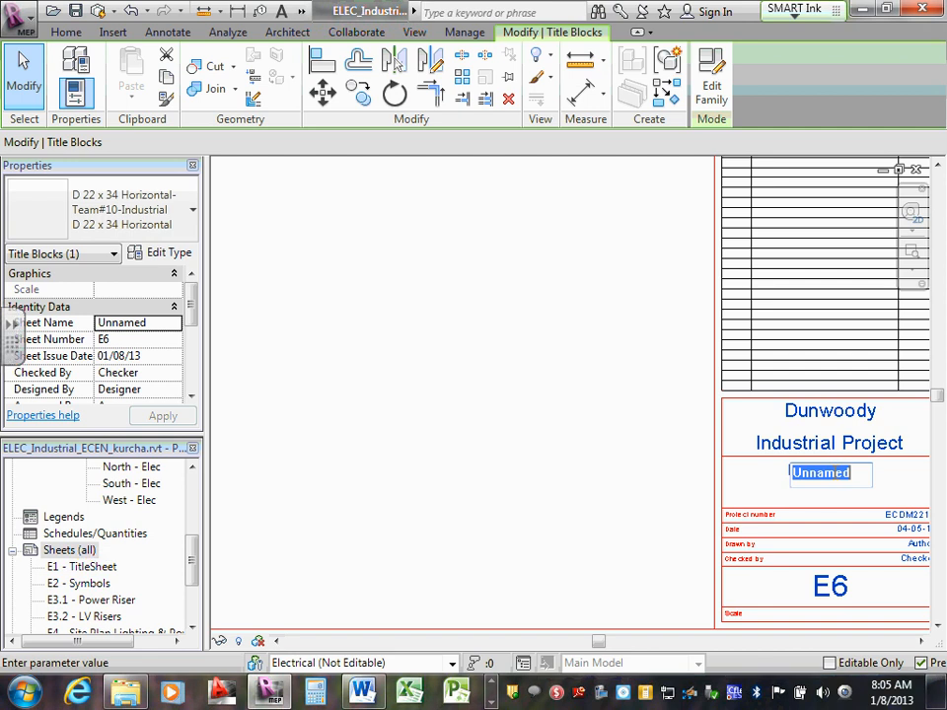
text(2nd)
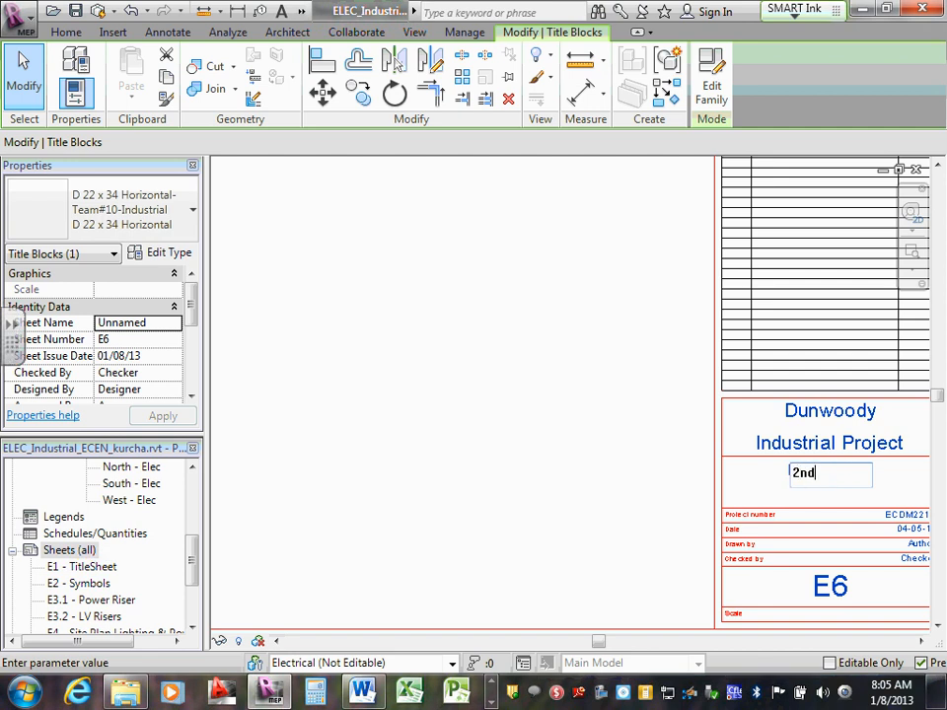
text( Floor)
text( Plan)
text( Lighting)
Fill in the Drawn by and Checked by fields of sheet E6 with CSK.
click(921, 545)
click(920, 545)
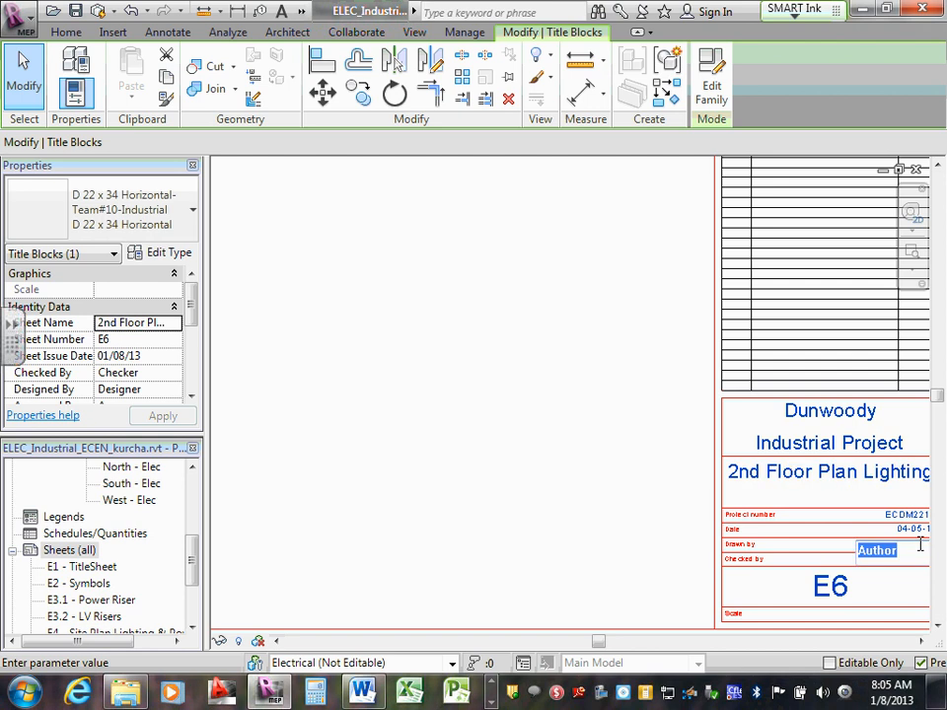
text(CSK)
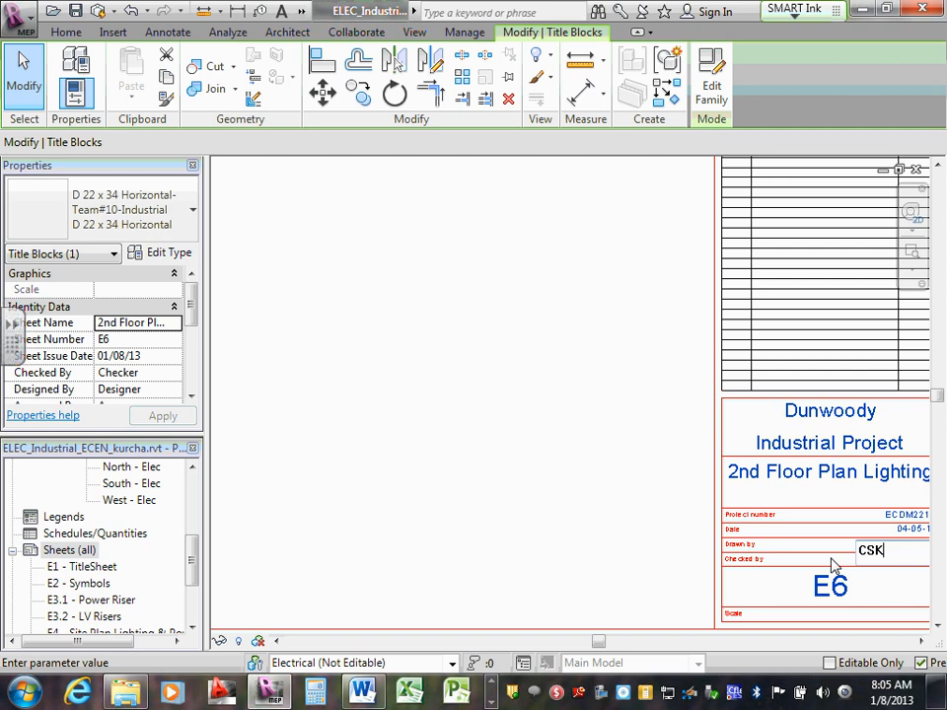
click(917, 559)
click(918, 560)
click(923, 562)
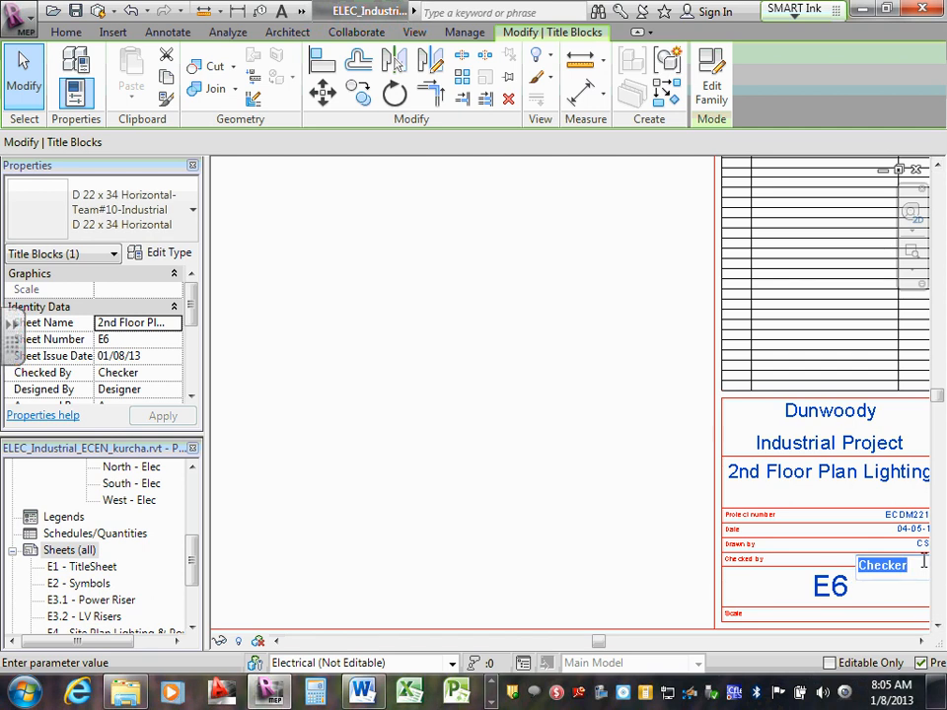
text(CSK)
click(810, 501)
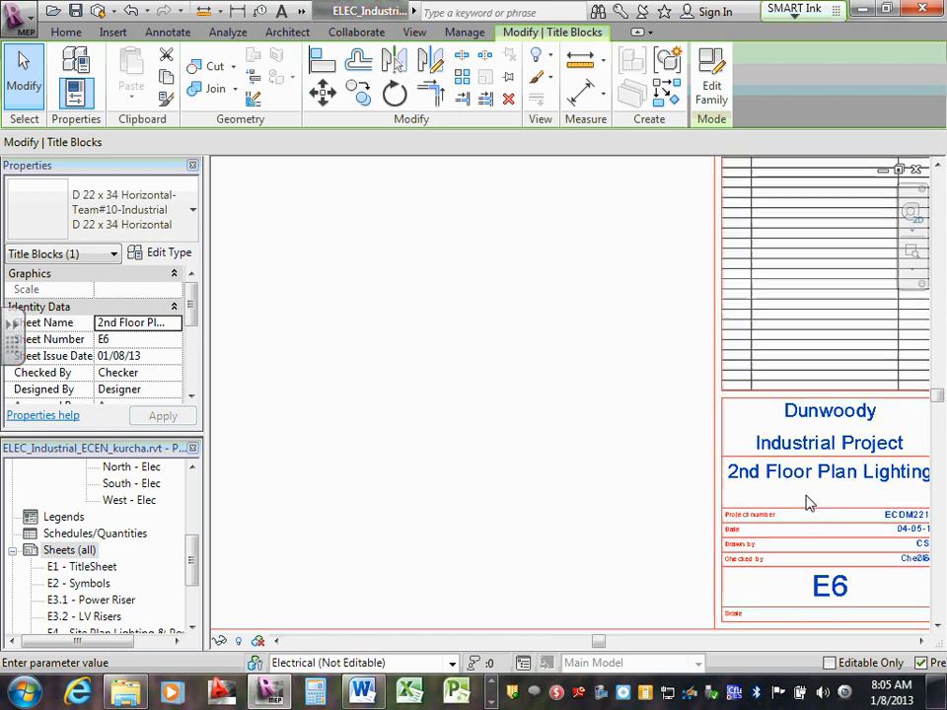
scroll(691, 502, down, 2)
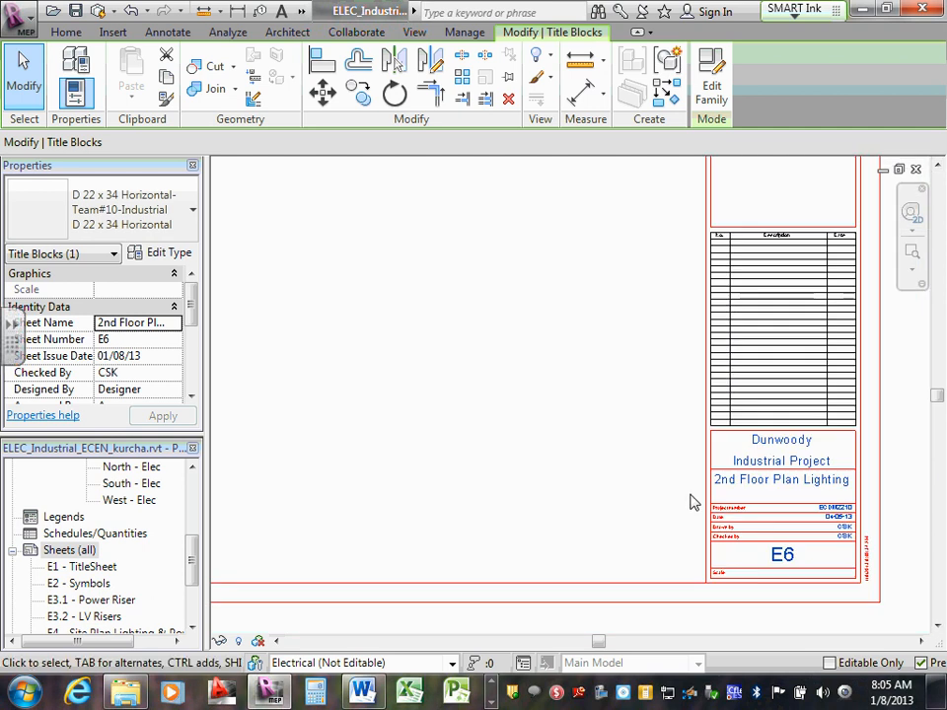
Add a new sheet after E6 with the D 22 x 34 Horizontal-Team#10-Industrial title block.
right_click(69, 554)
click(83, 564)
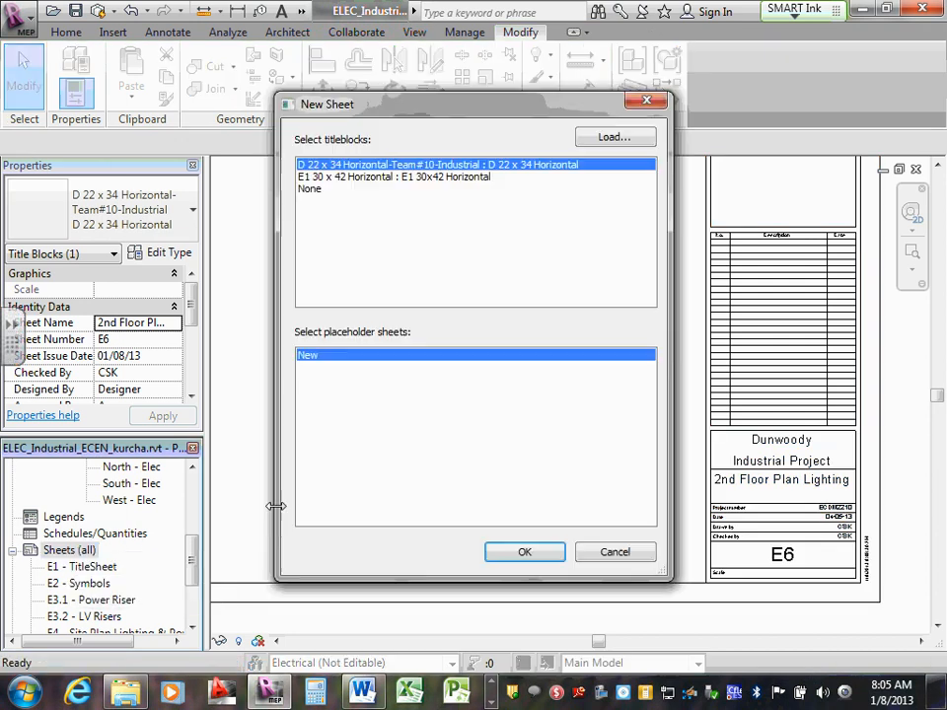
click(525, 550)
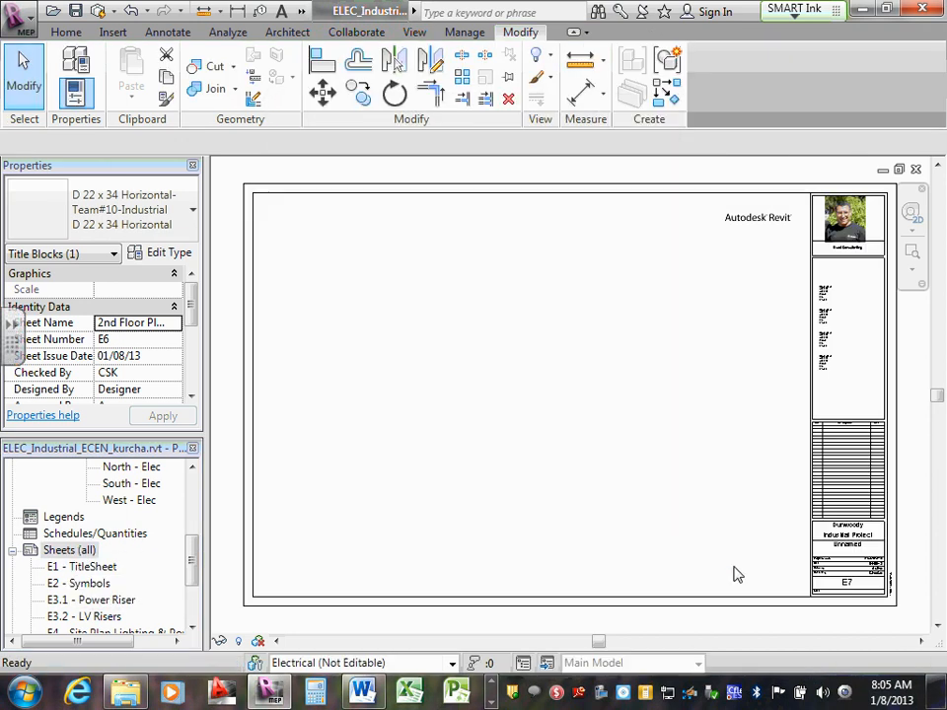
Name sheet E7 1st Floor Plan Power in its title block.
scroll(876, 582, up, 2)
scroll(876, 582, up, 2)
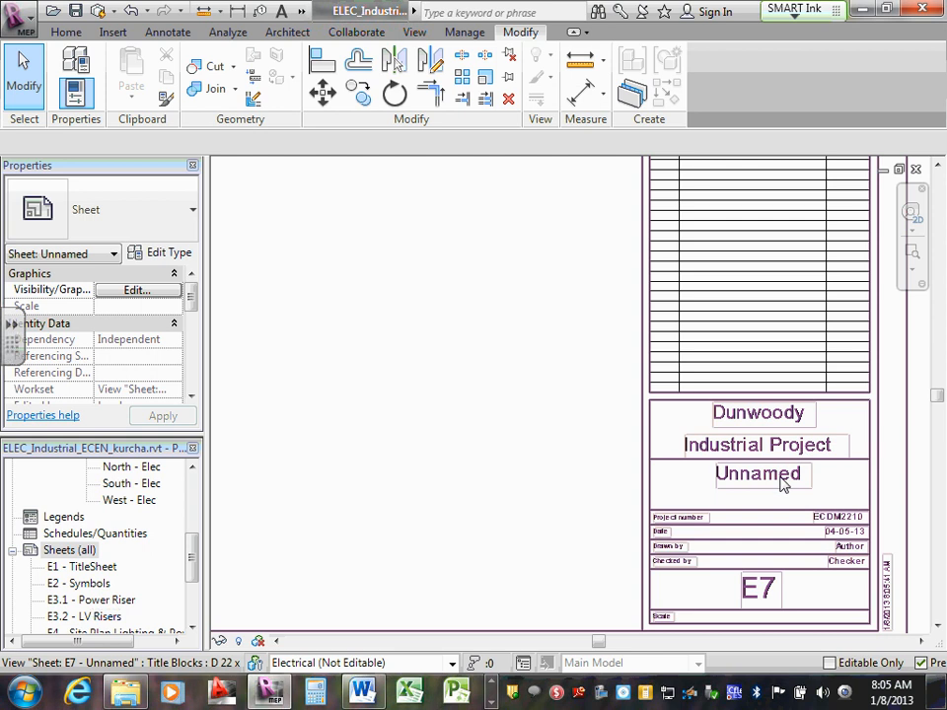
click(780, 479)
click(781, 476)
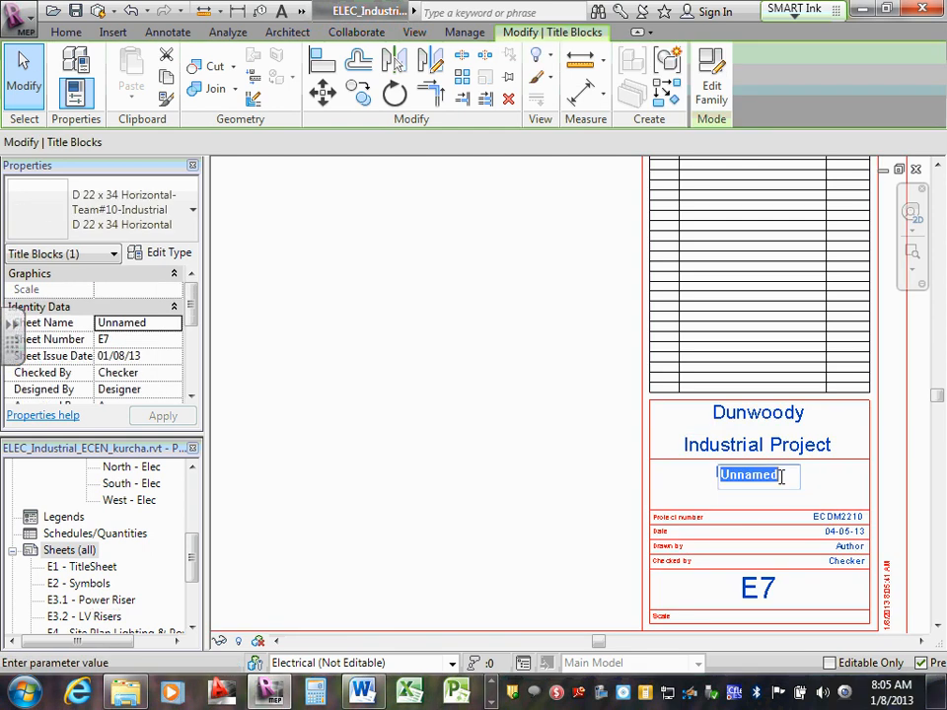
text(1st Fl)
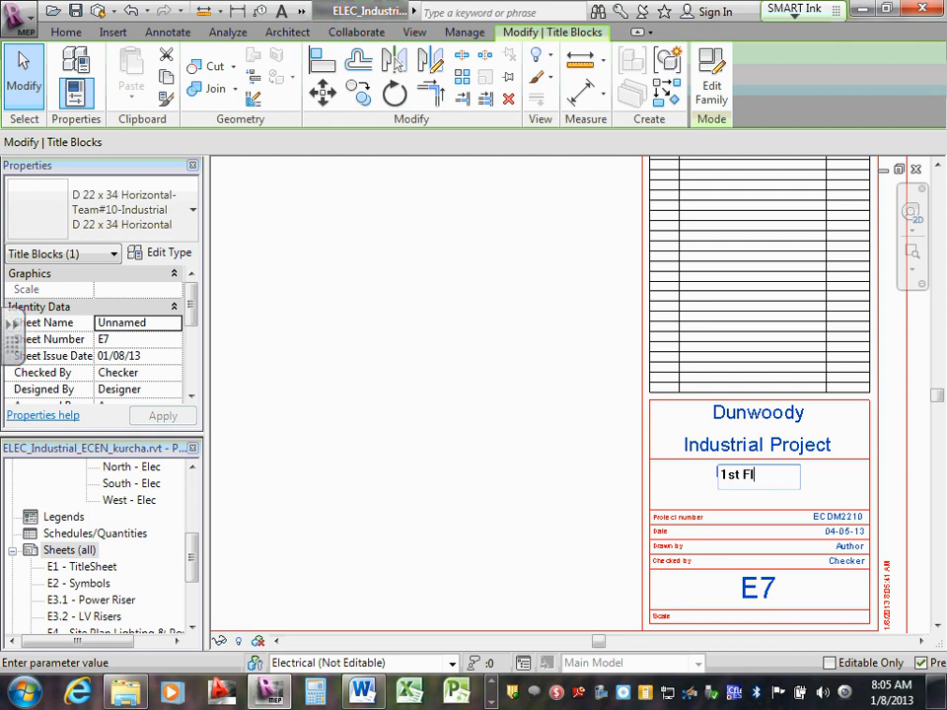
text(oor Plan Power)
Fill in sheet E7's Drawn by field with CSK and its Checked by field with CSDK.
click(846, 552)
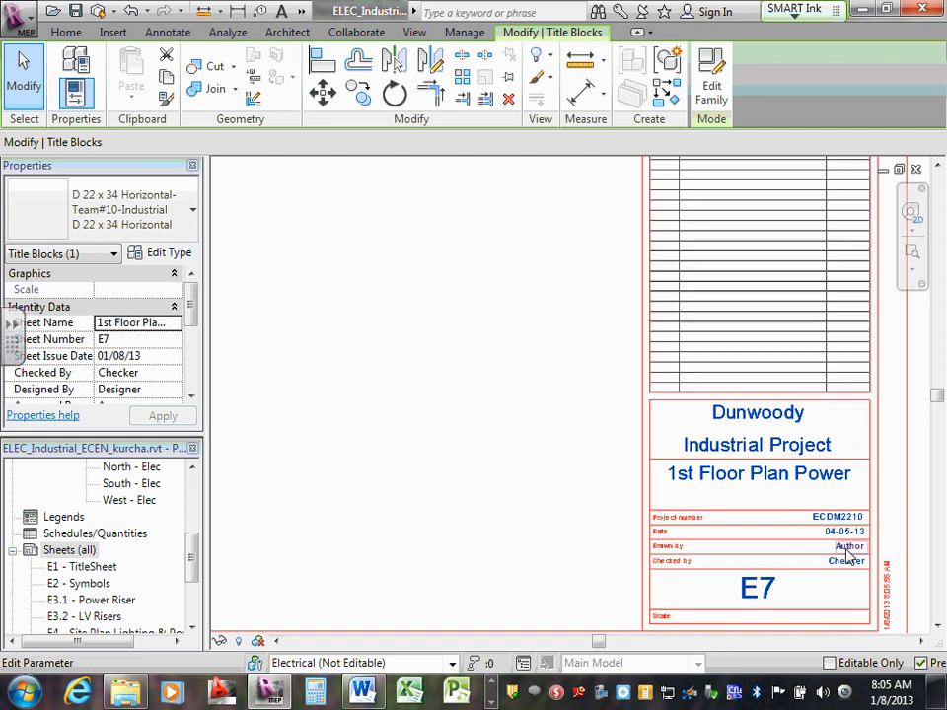
text(CSK)
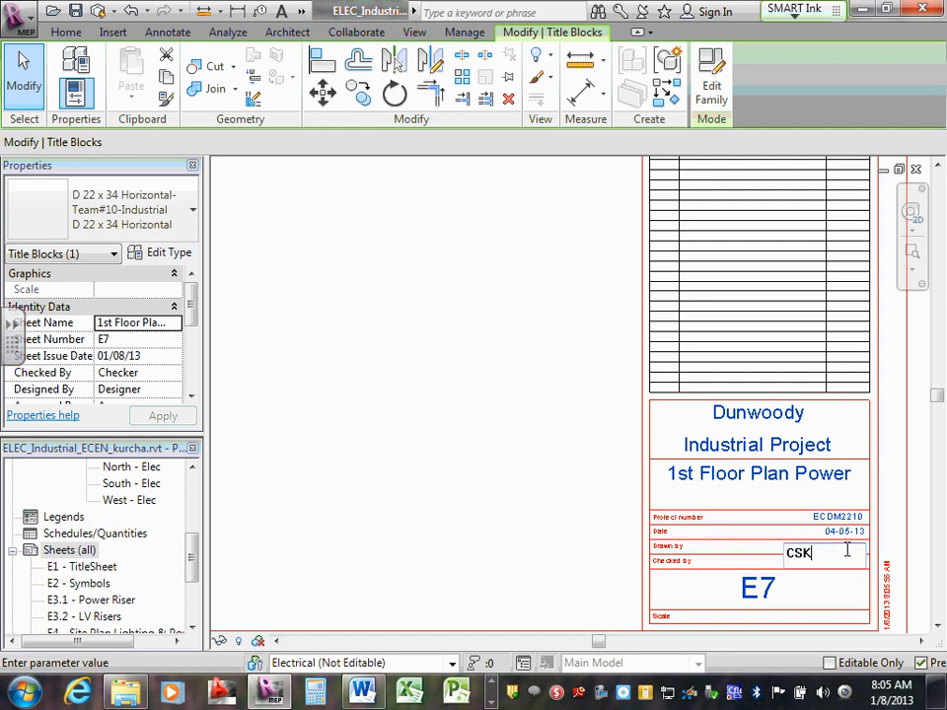
click(759, 560)
click(844, 564)
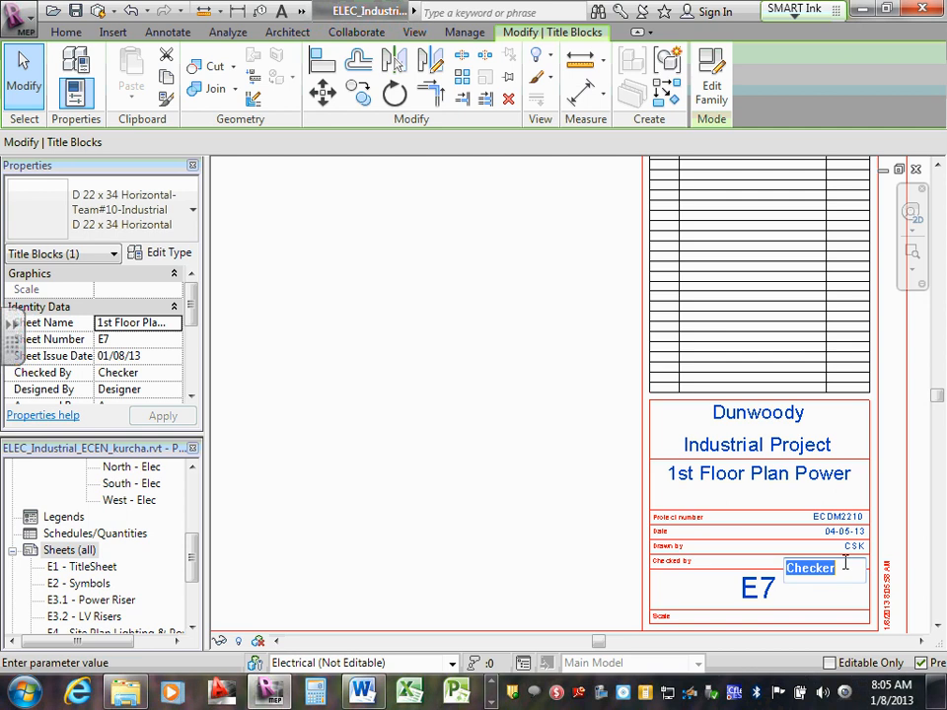
text(CSDK)
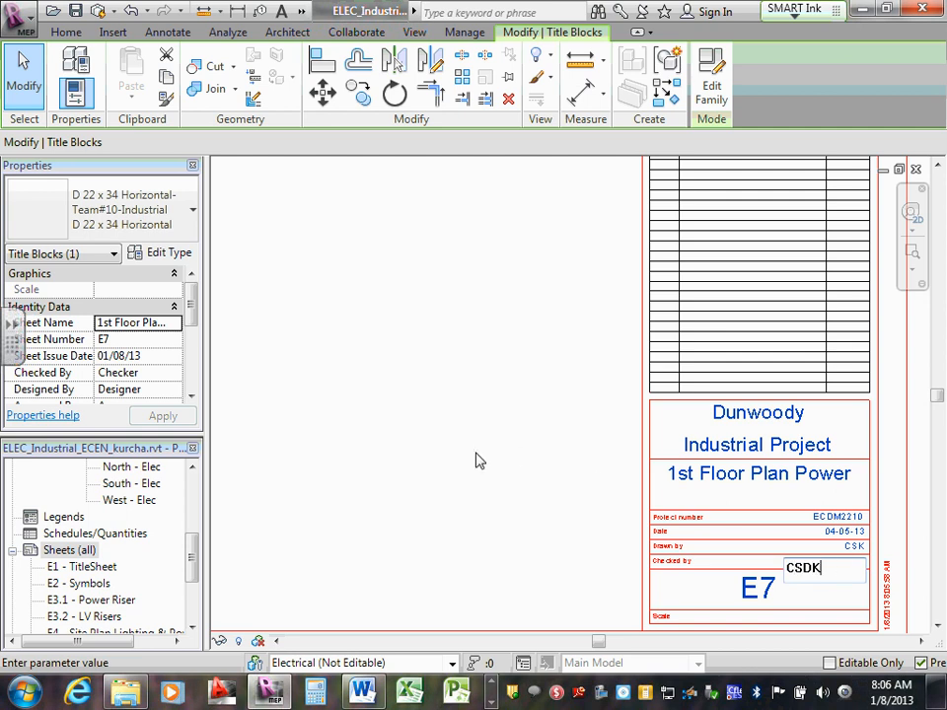
click(585, 487)
Add a new sheet after E7 with the D 22 x 34 Horizontal-Team#10-Industrial title block.
right_click(54, 551)
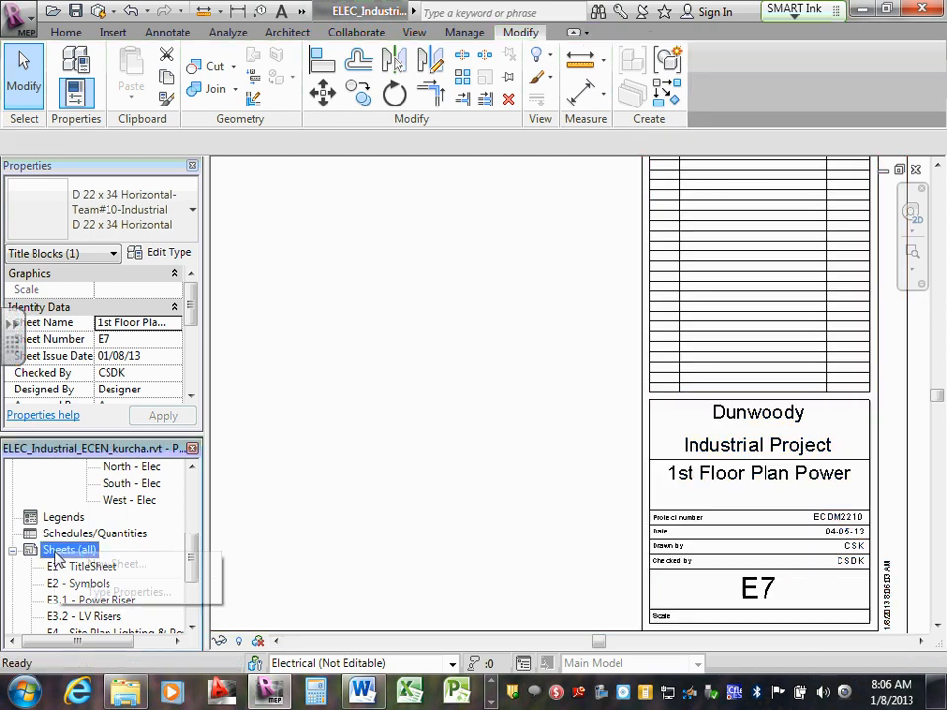
click(99, 562)
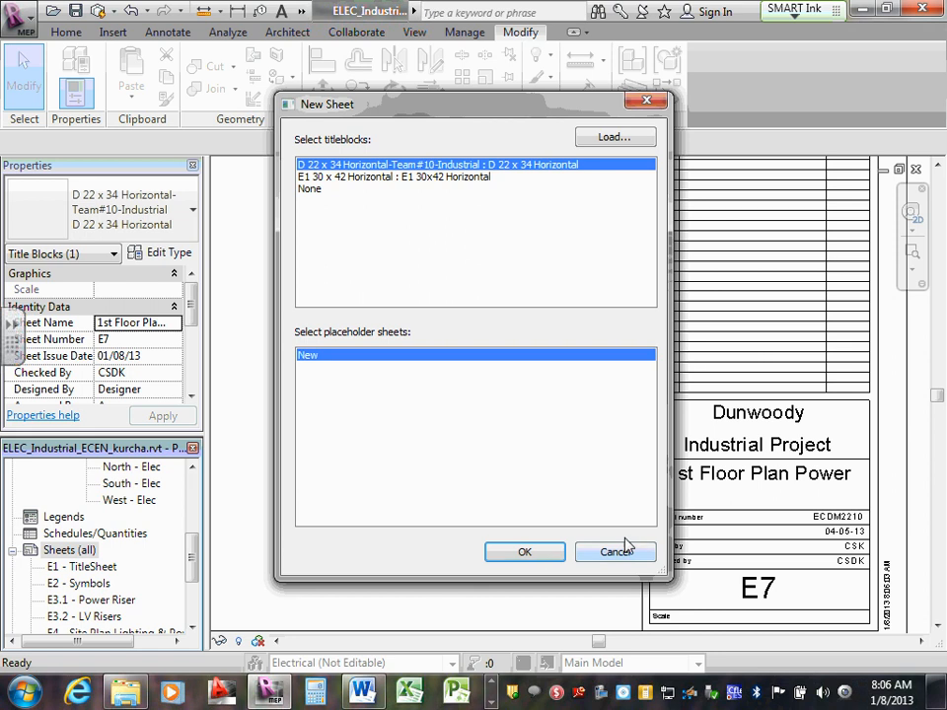
click(538, 553)
Name sheet E8 2nd Floor Plan Power in its title block.
scroll(833, 574, up, 3)
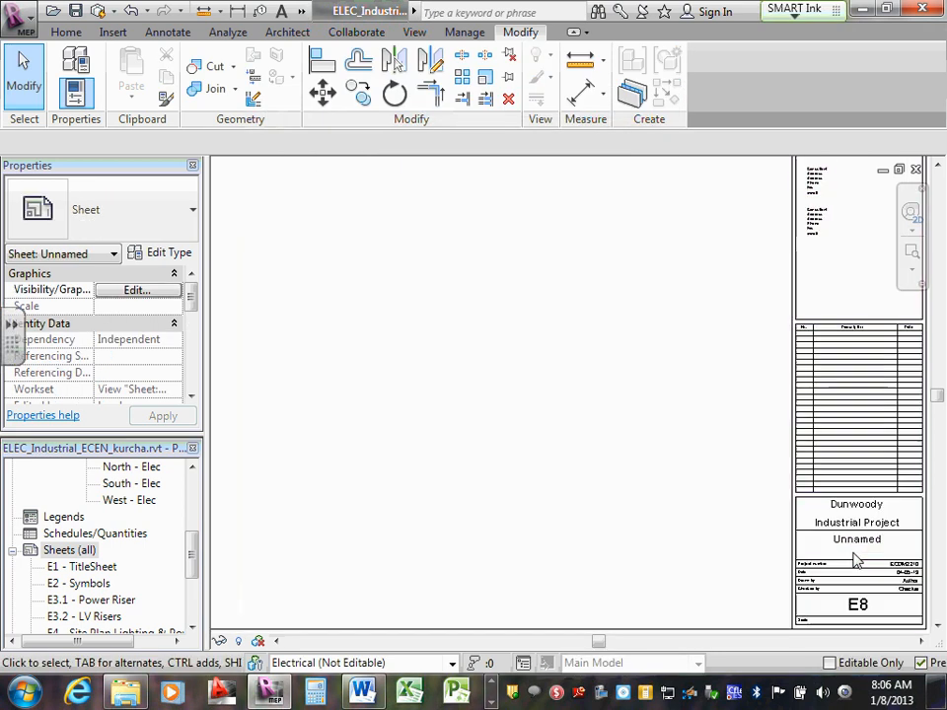
click(861, 543)
click(858, 540)
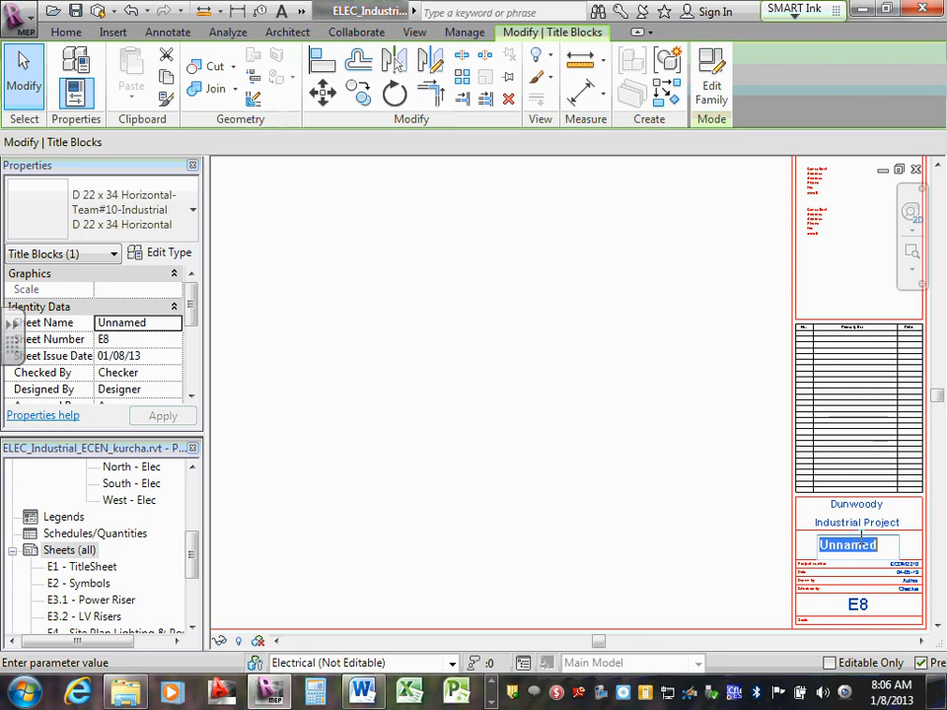
text(2)
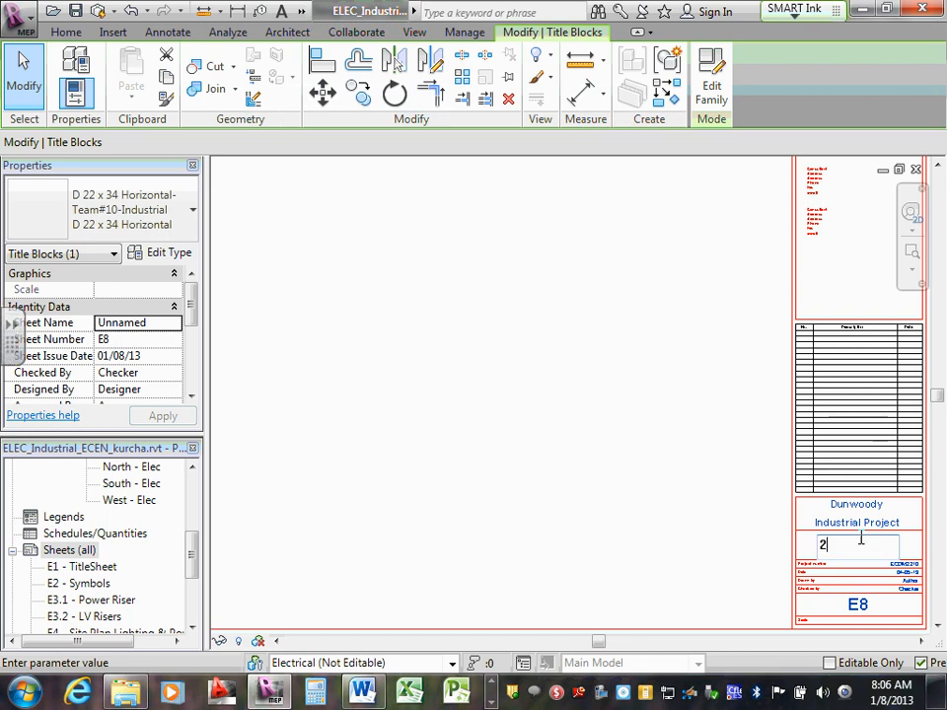
text(nd Floor)
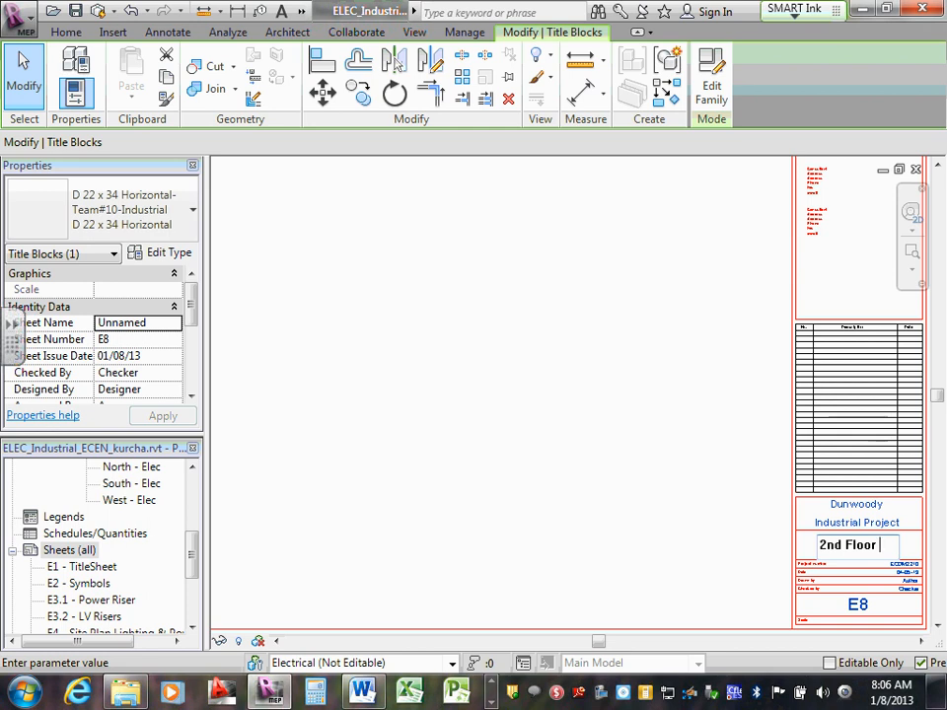
text(Plan Power)
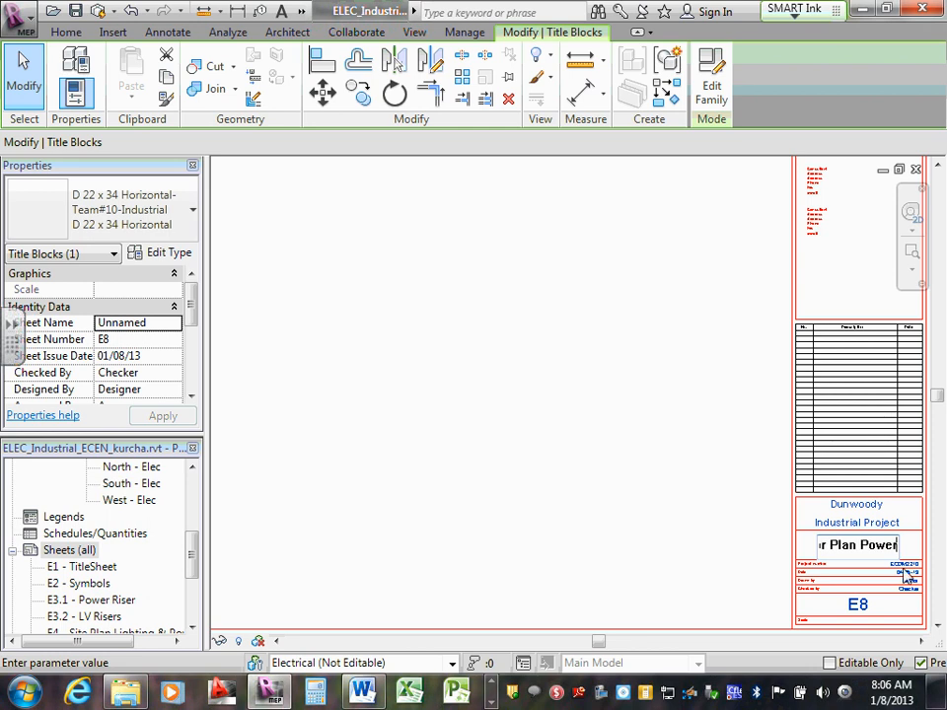
key(Return)
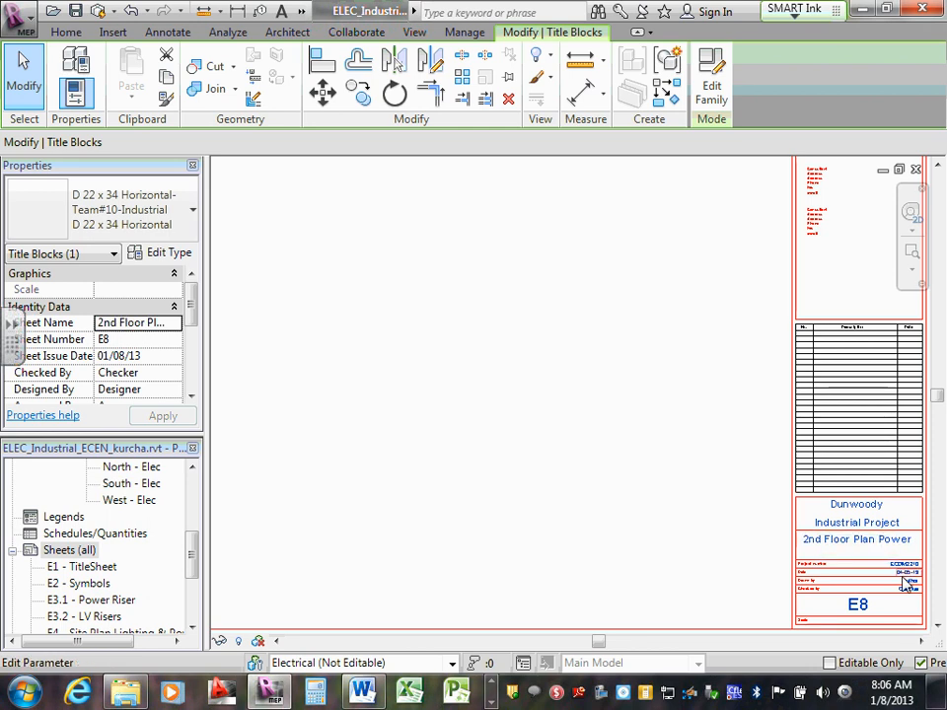
Fill in the Drawn by and Checked by fields of sheet E8 with CSK.
scroll(908, 577, up, 5)
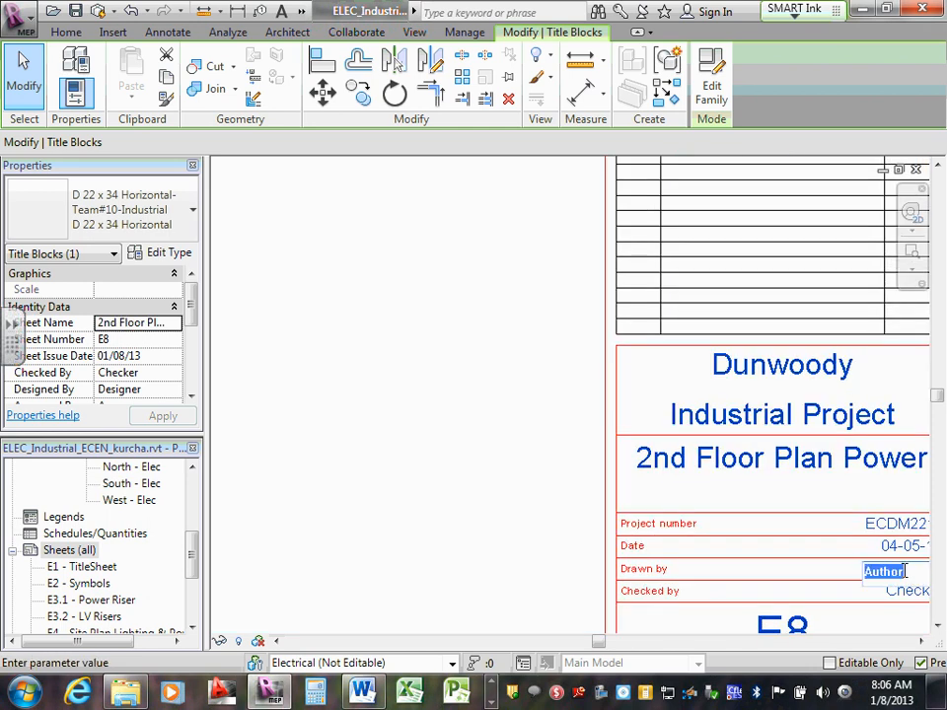
text(CSK)
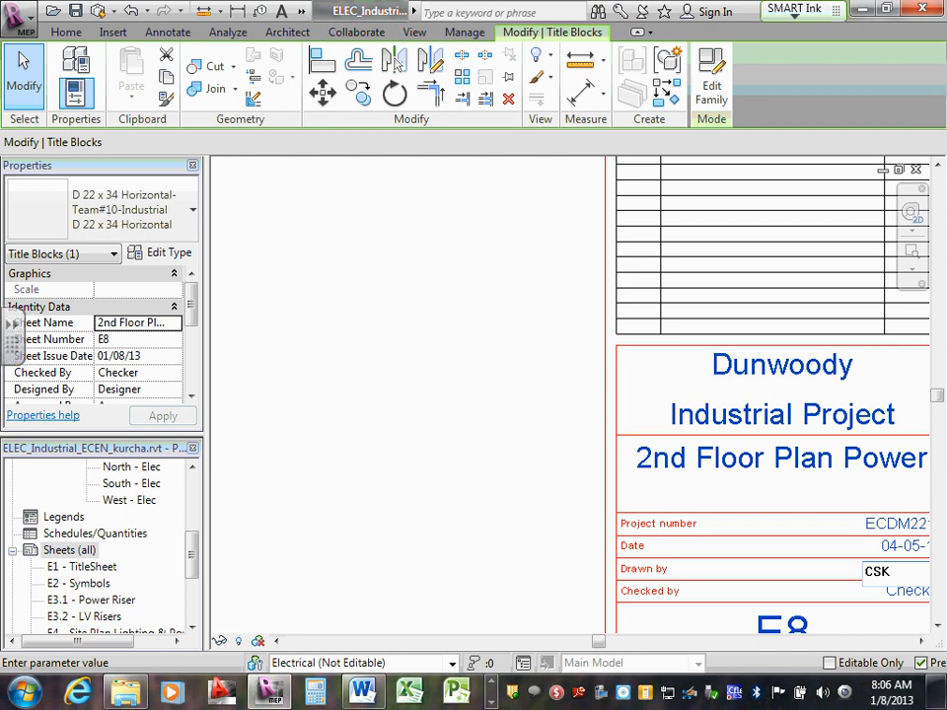
click(895, 591)
text(CSK)
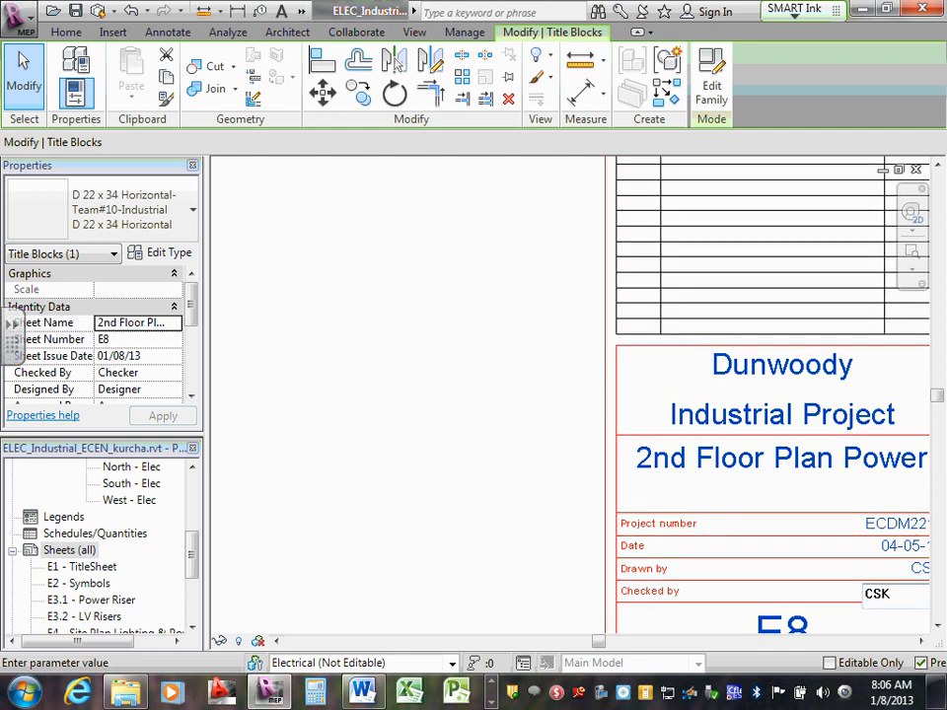
Add a new sheet after E8 with the D 22 x 34 Horizontal-Team#10-Industrial title block.
right_click(102, 554)
click(115, 568)
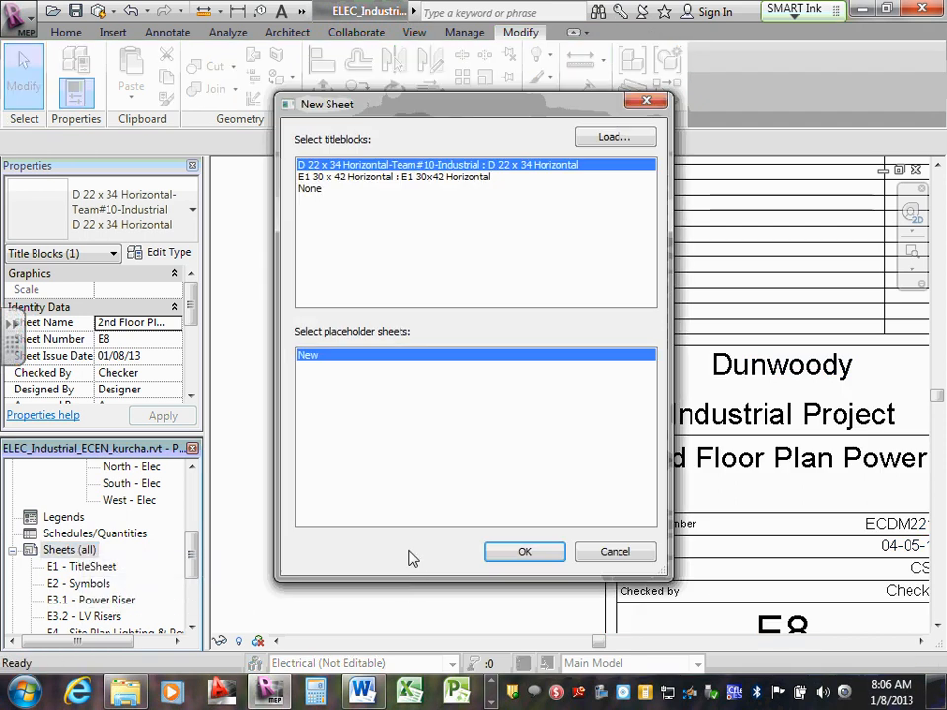
click(522, 553)
Name sheet E9 1st Floor Plan LV Systems in its title block.
scroll(829, 562, up, 5)
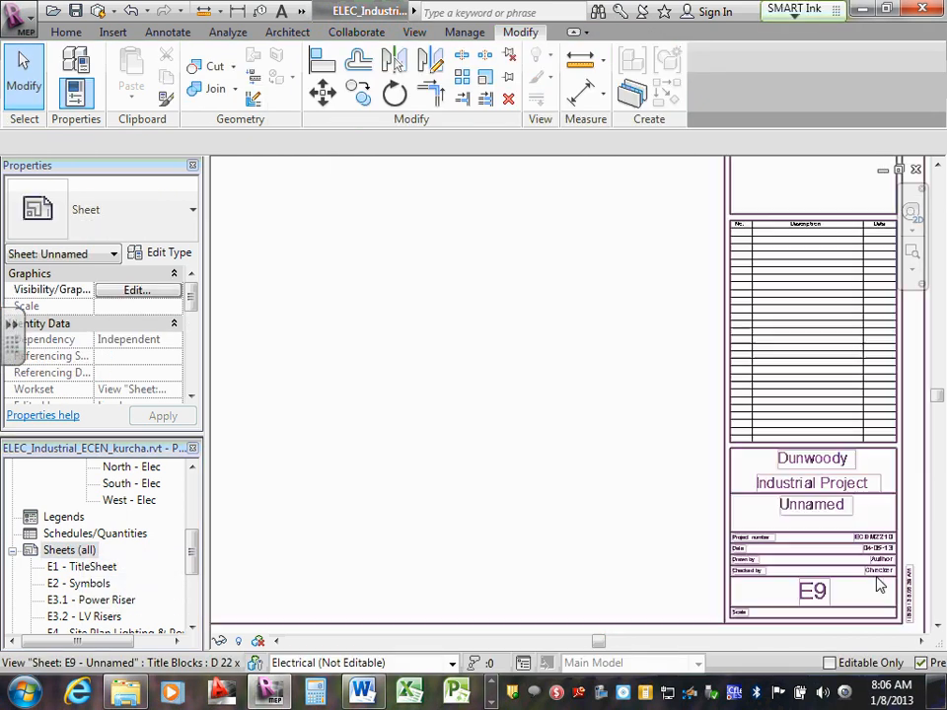
click(799, 449)
click(795, 451)
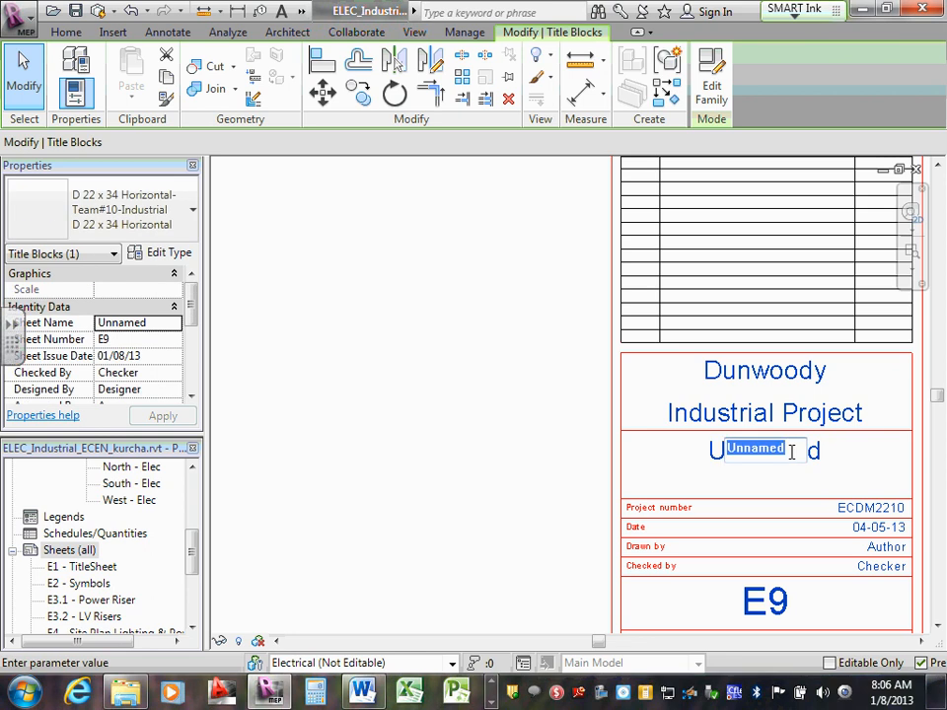
text(1st)
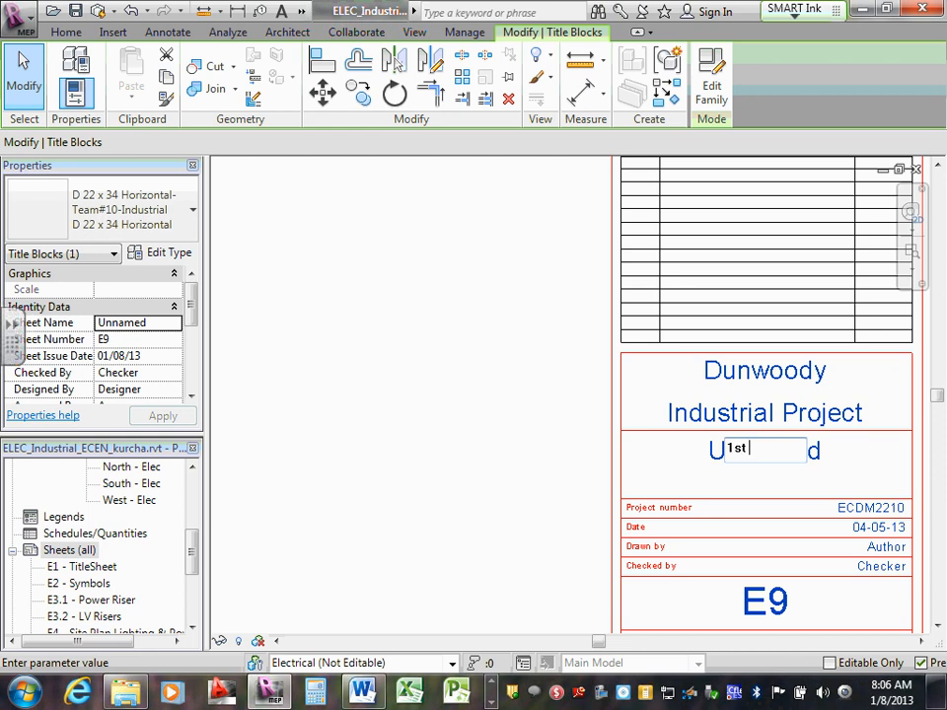
text( Floo)
text(r Plan LV S)
text(ystems)
click(552, 468)
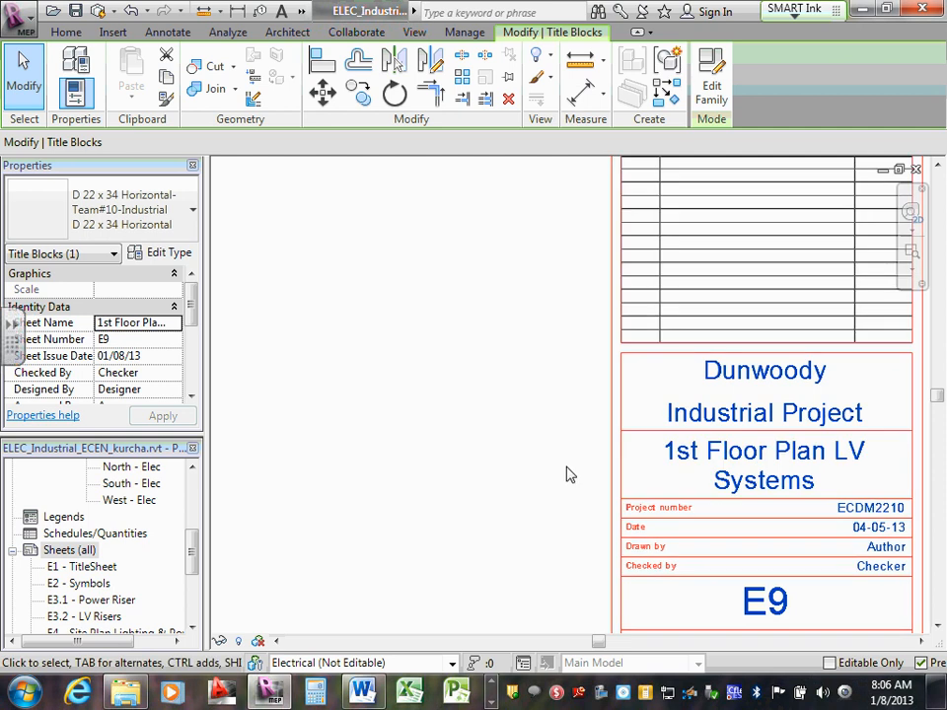
Fill in the Drawn by and Checked by fields of sheet E9 with CSK.
click(886, 549)
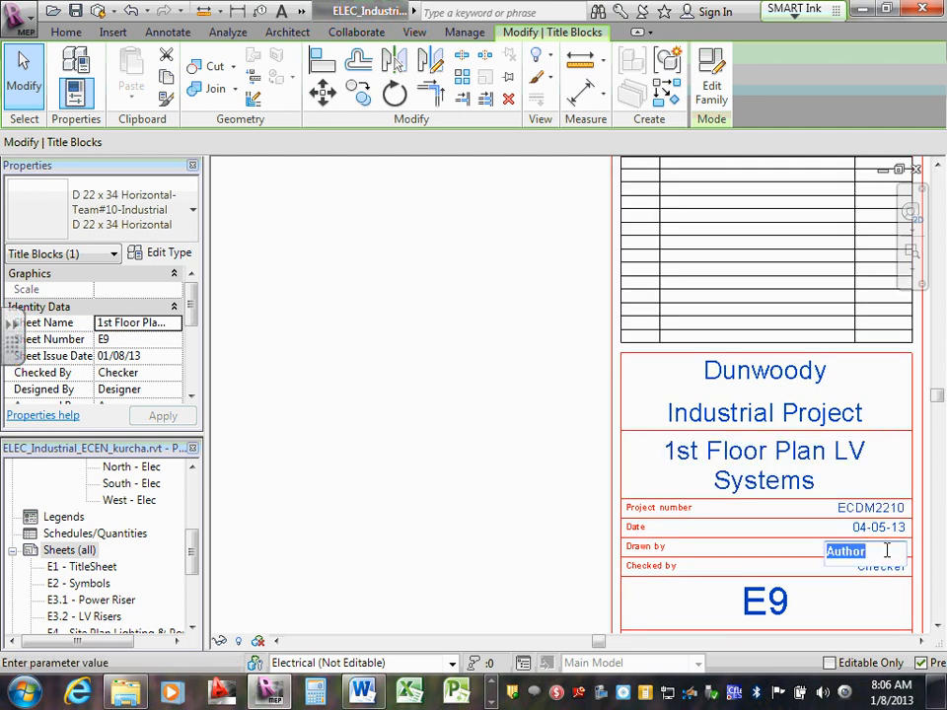
text(CSL)
text(K)
click(801, 571)
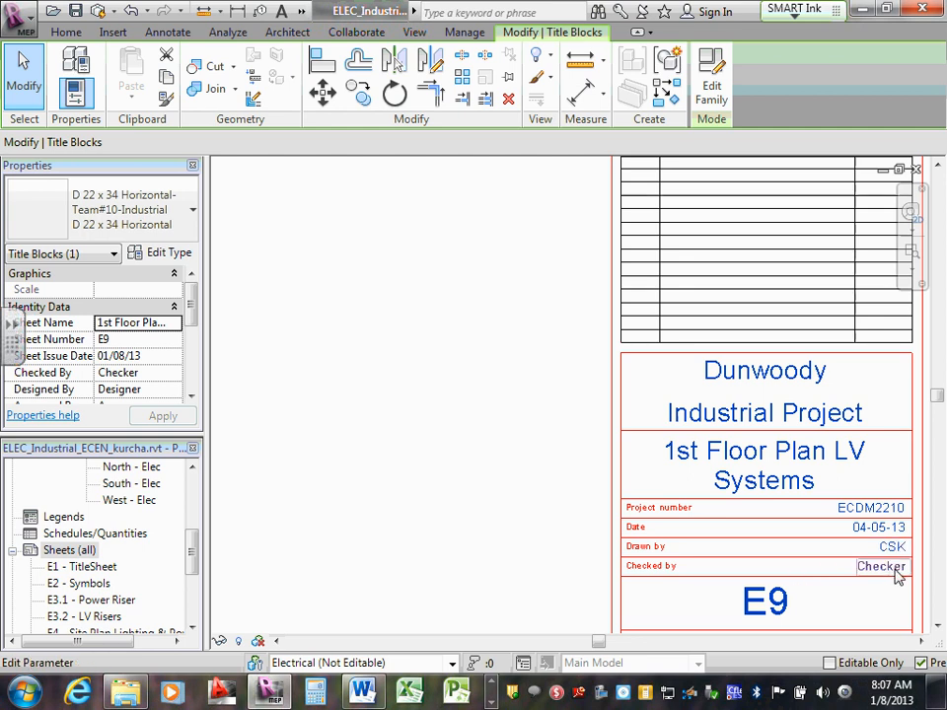
click(883, 568)
text(CSK)
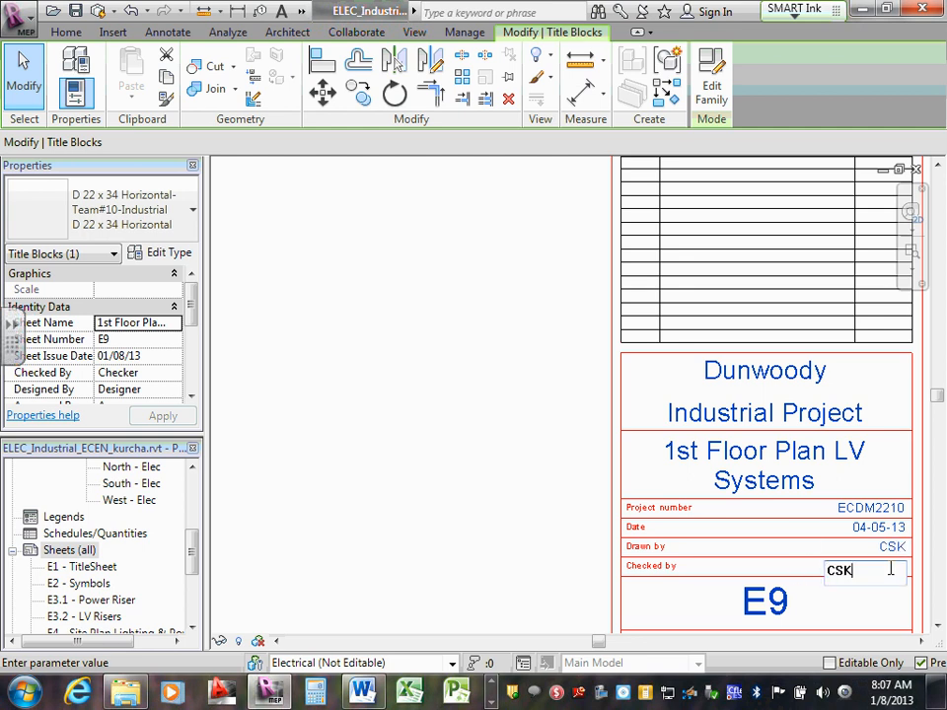
click(461, 475)
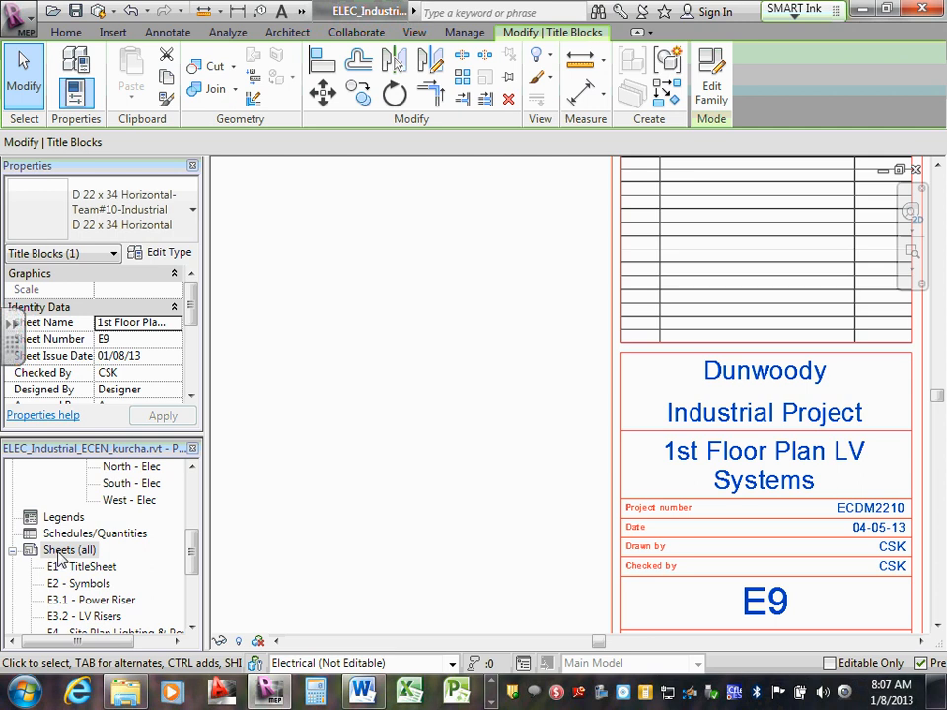
Add a new sheet after E9 with the D 22 x 34 Horizontal-Team#10-Industrial title block.
right_click(88, 552)
click(131, 568)
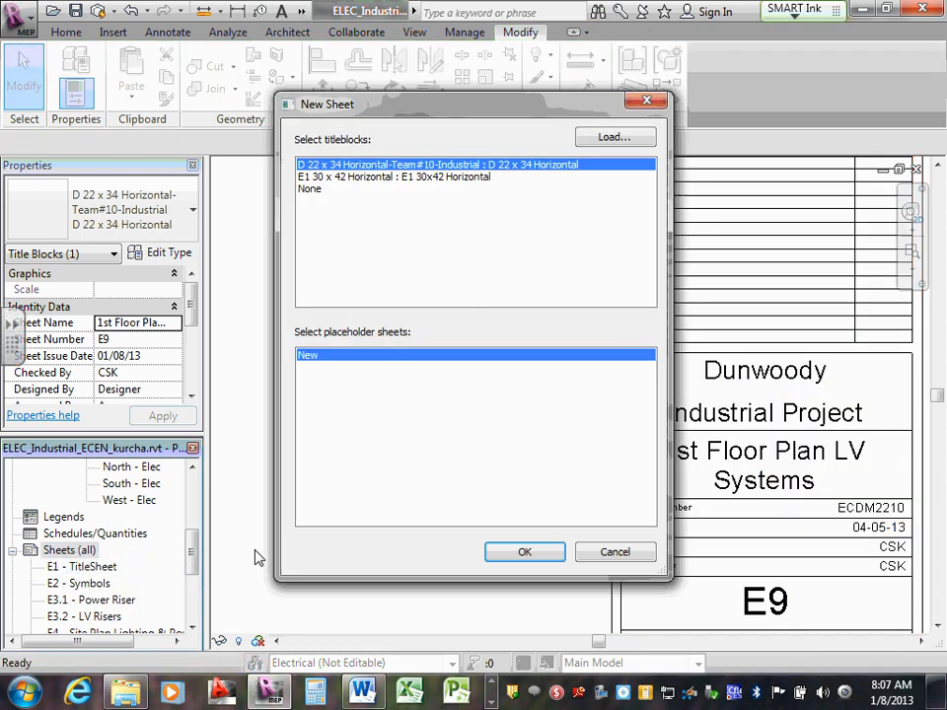
click(524, 555)
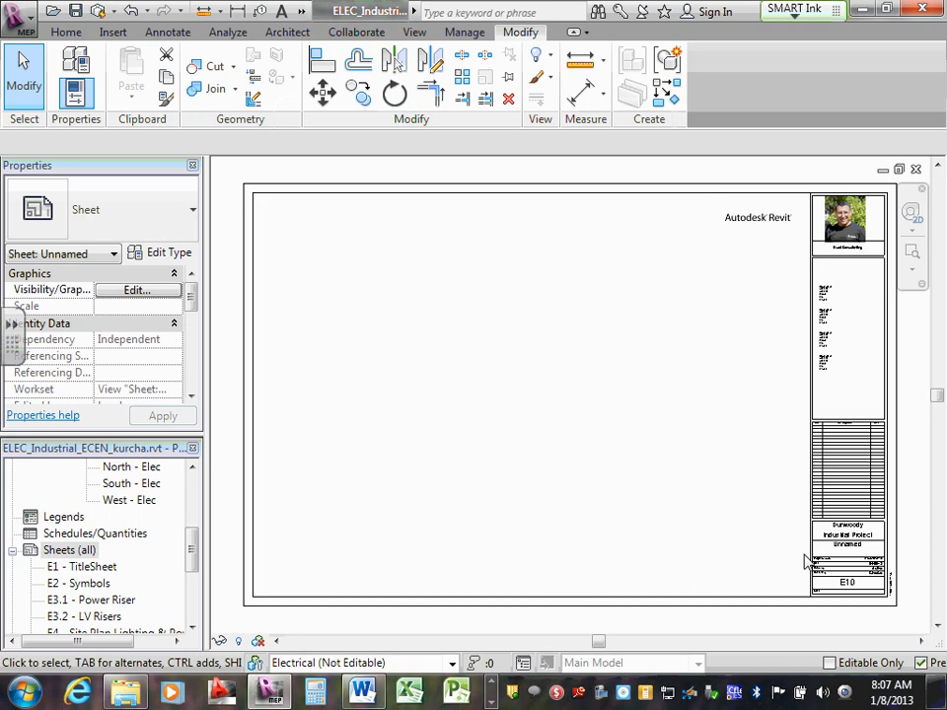
Name sheet E10 2nd Floor Plan LV Systems in its title block.
scroll(823, 526, up, 5)
click(823, 525)
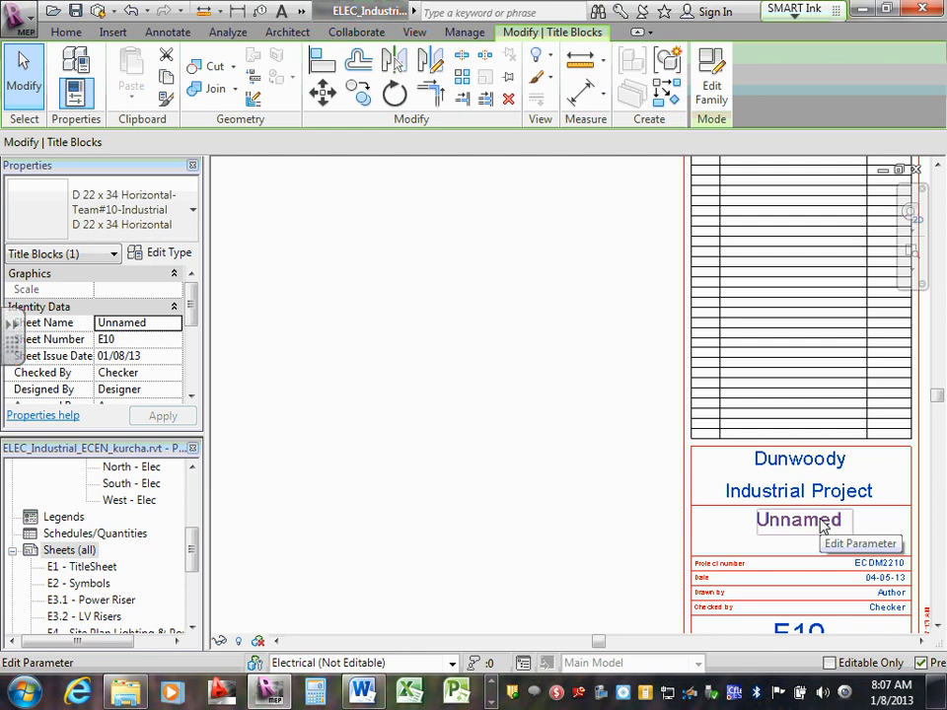
click(828, 522)
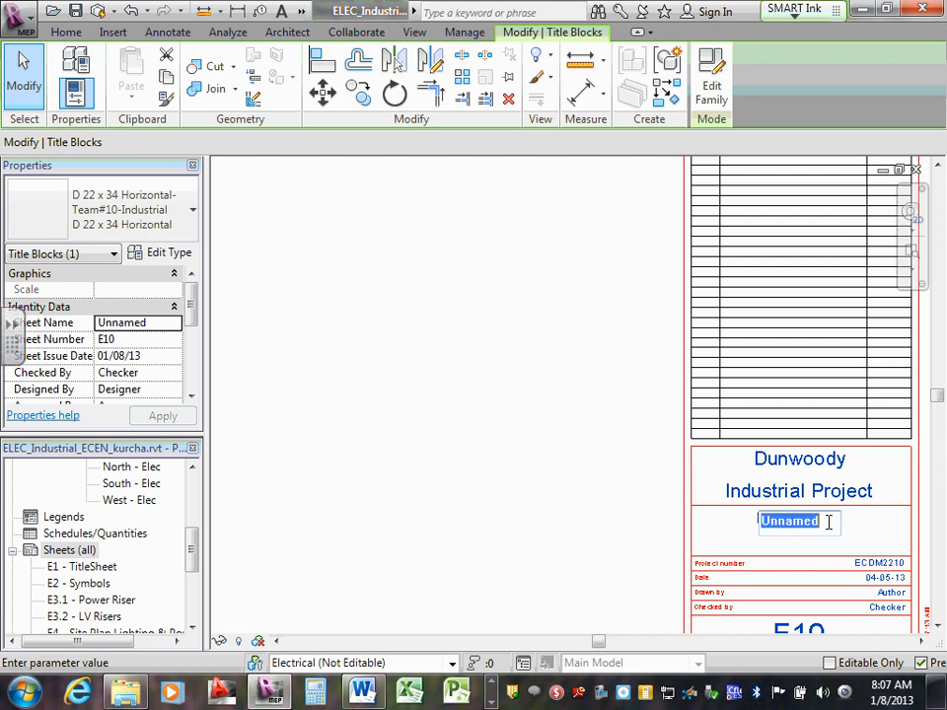
text(2nd )
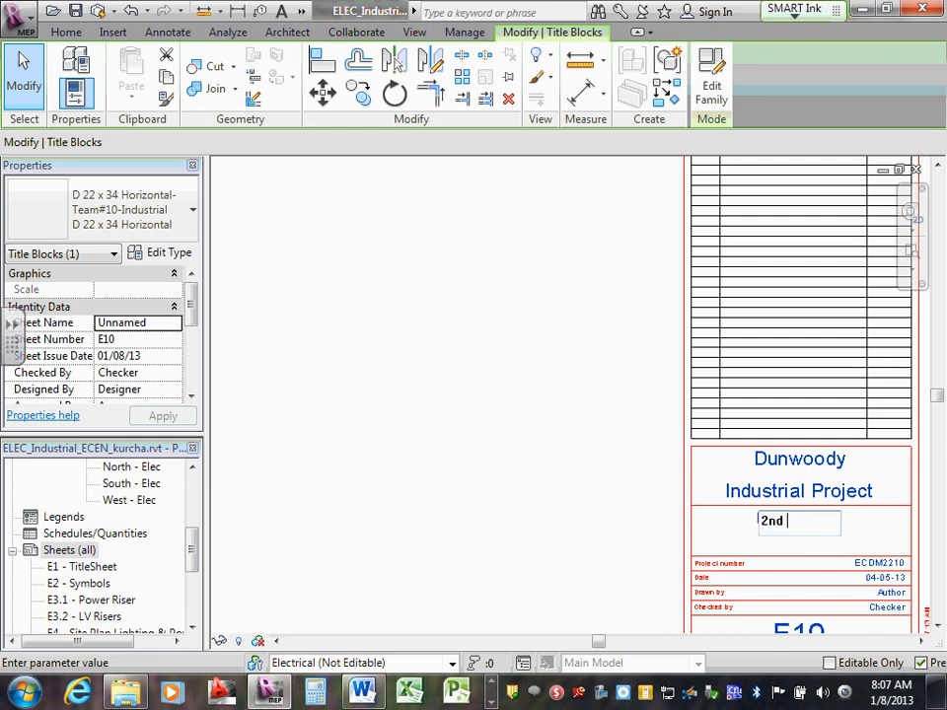
text(Floor Plan LV)
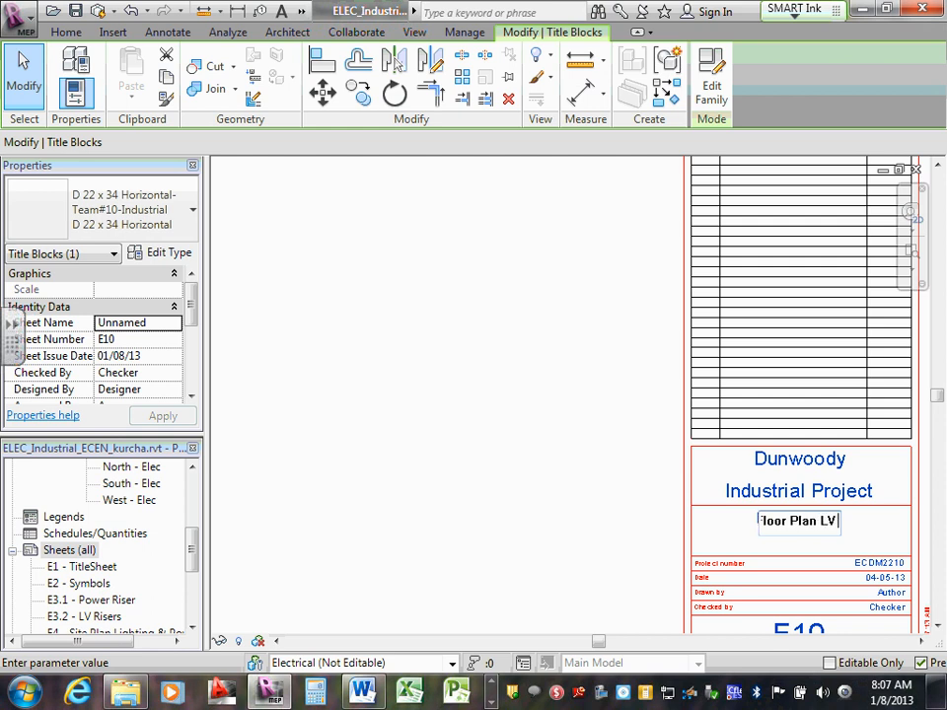
text( System)
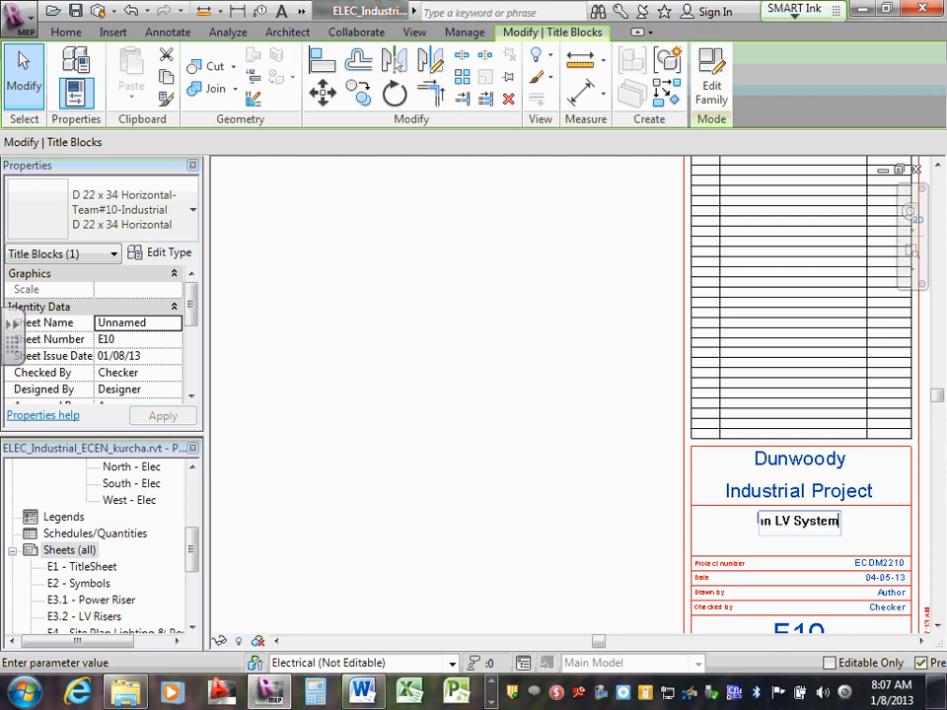
text(s)
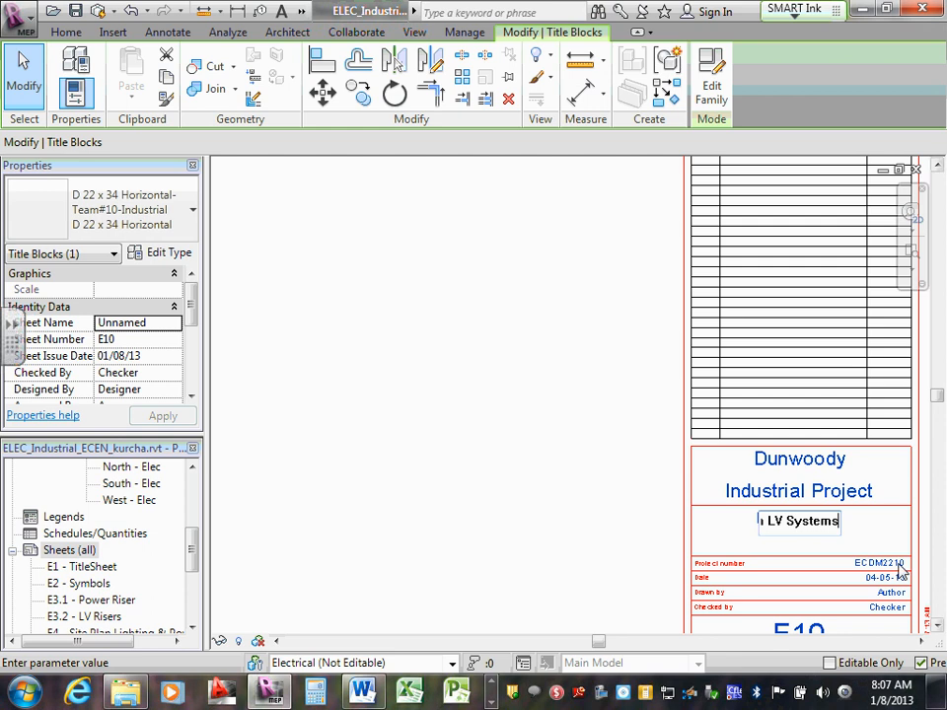
click(900, 517)
Fill in the Drawn by and Checked by fields of sheet E10 with CSK.
click(891, 594)
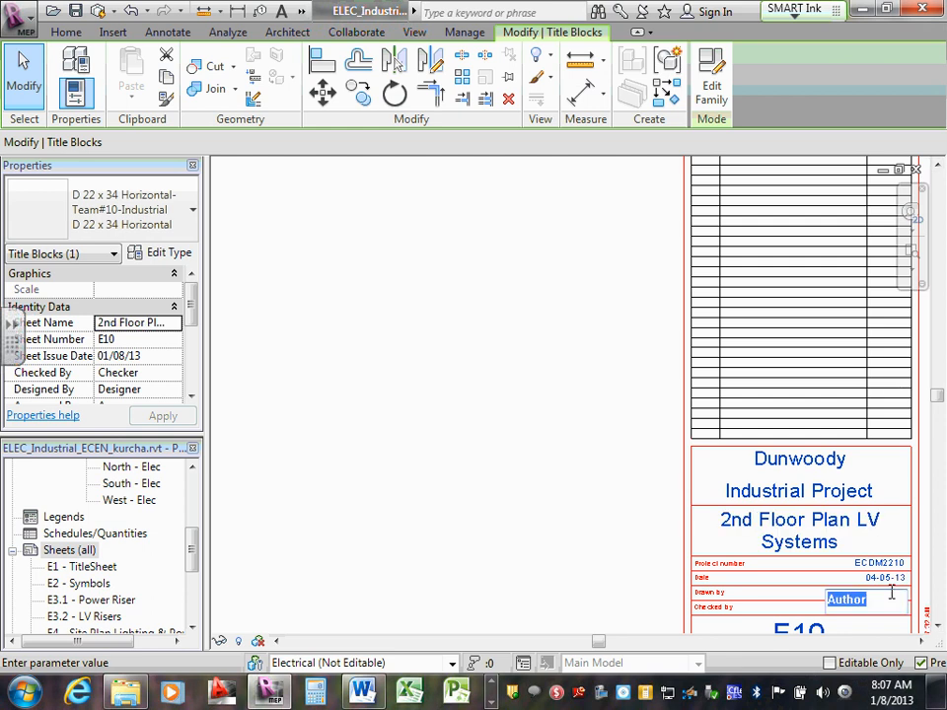
text(CSK)
click(798, 602)
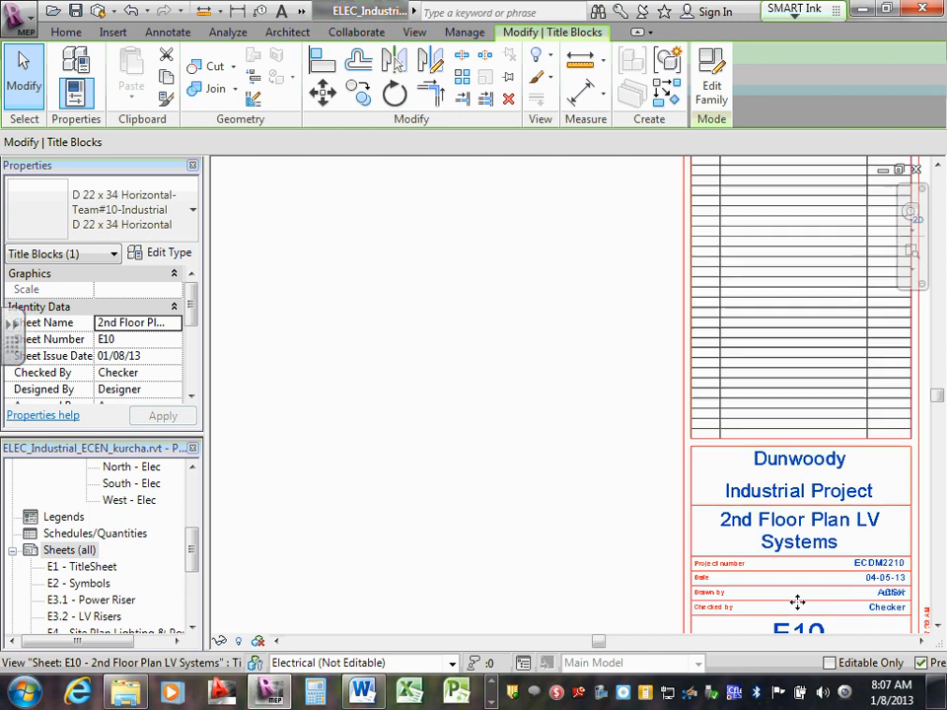
click(892, 609)
text(C)
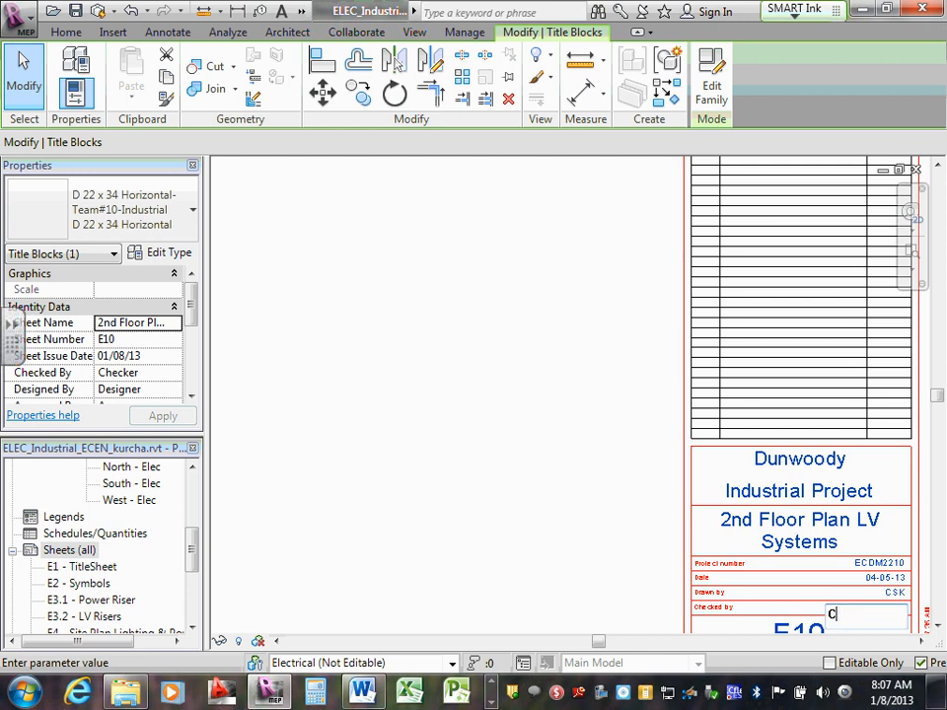
text(SK)
click(492, 488)
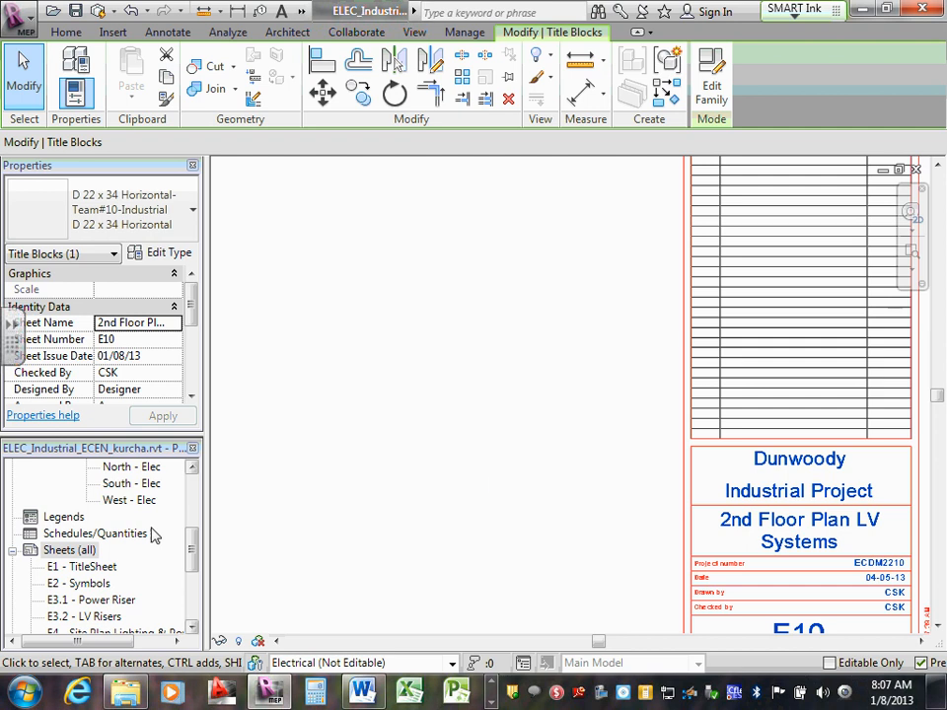
Add a new sheet after E10 with the D 22 x 34 Horizontal-Team#10-Industrial title block.
right_click(89, 552)
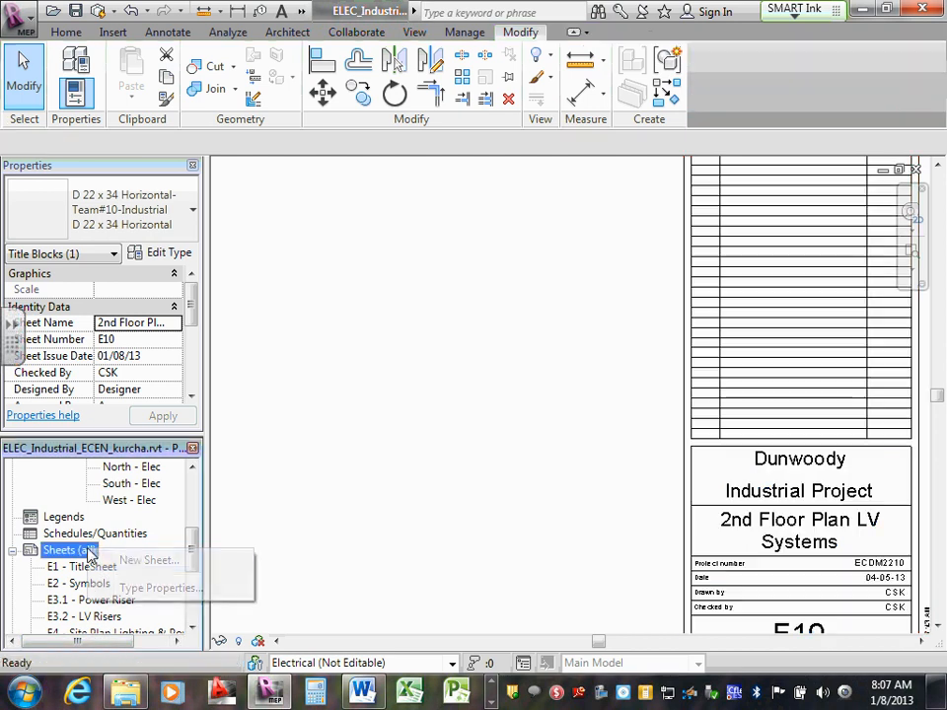
click(153, 558)
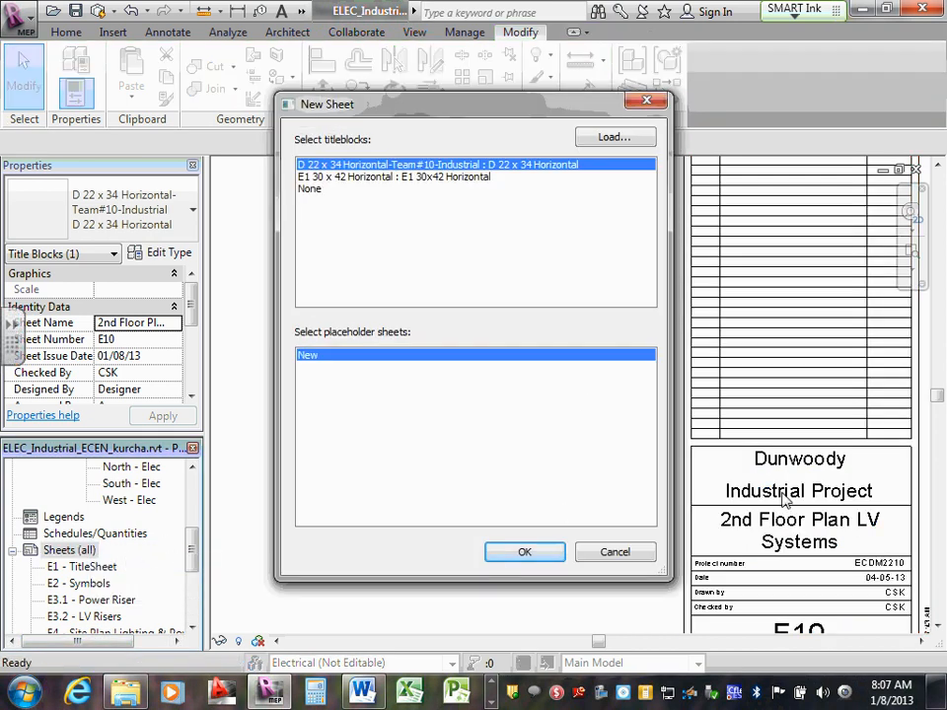
click(538, 558)
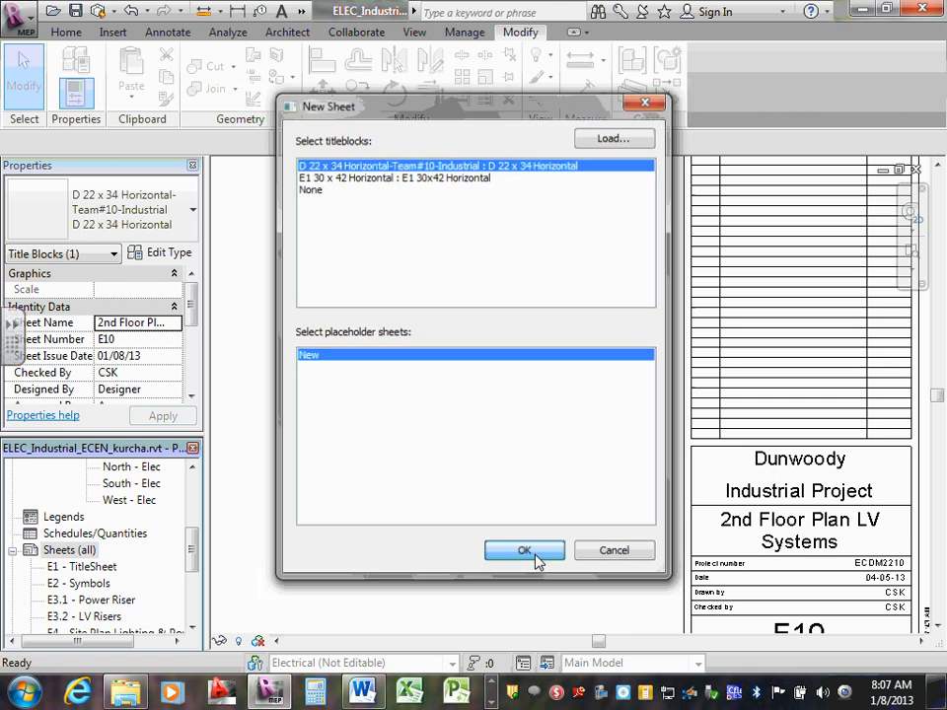
Name sheet E11 Lightning Plan in its title block.
scroll(888, 572, up, 3)
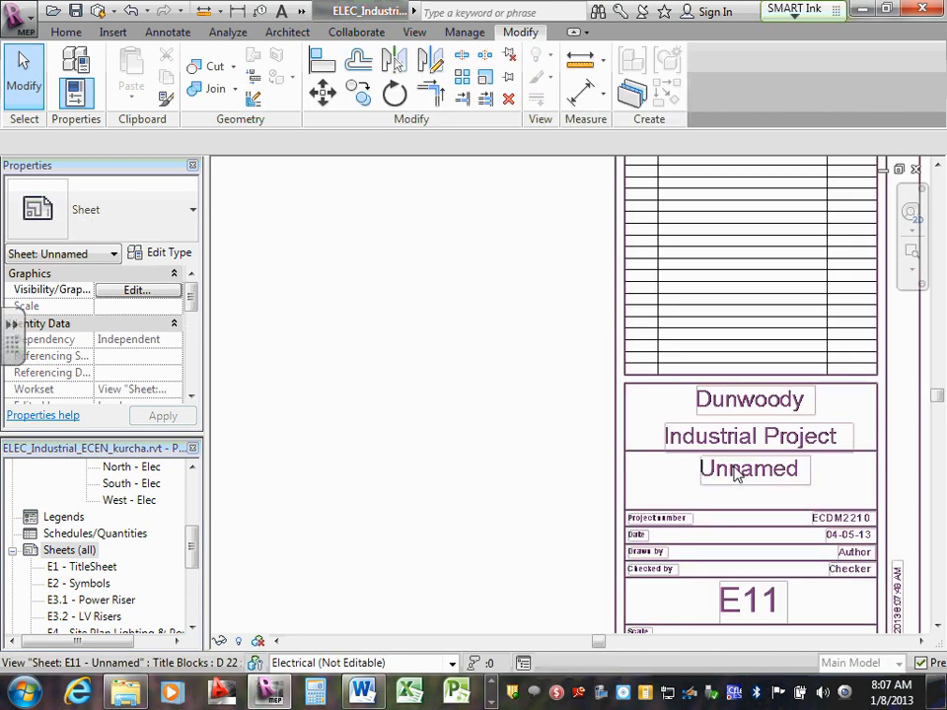
click(734, 470)
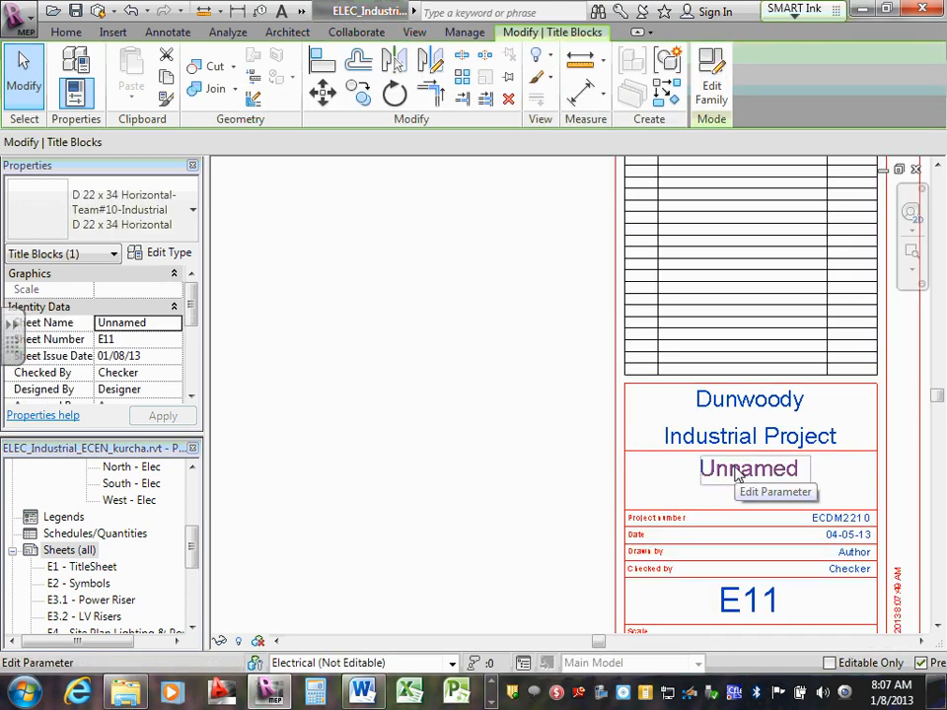
click(737, 471)
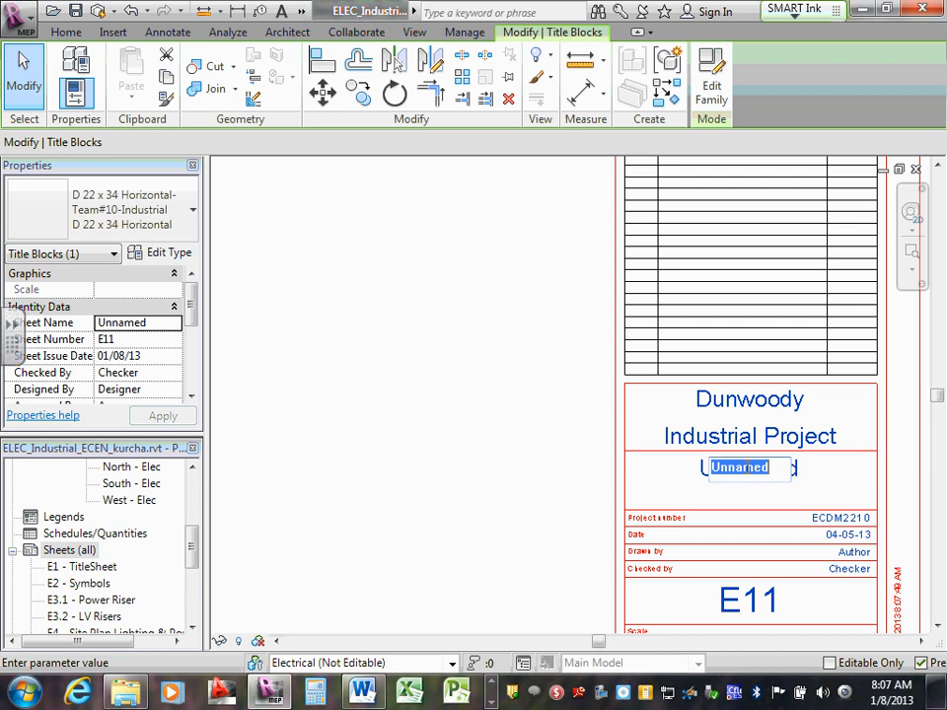
text(Light)
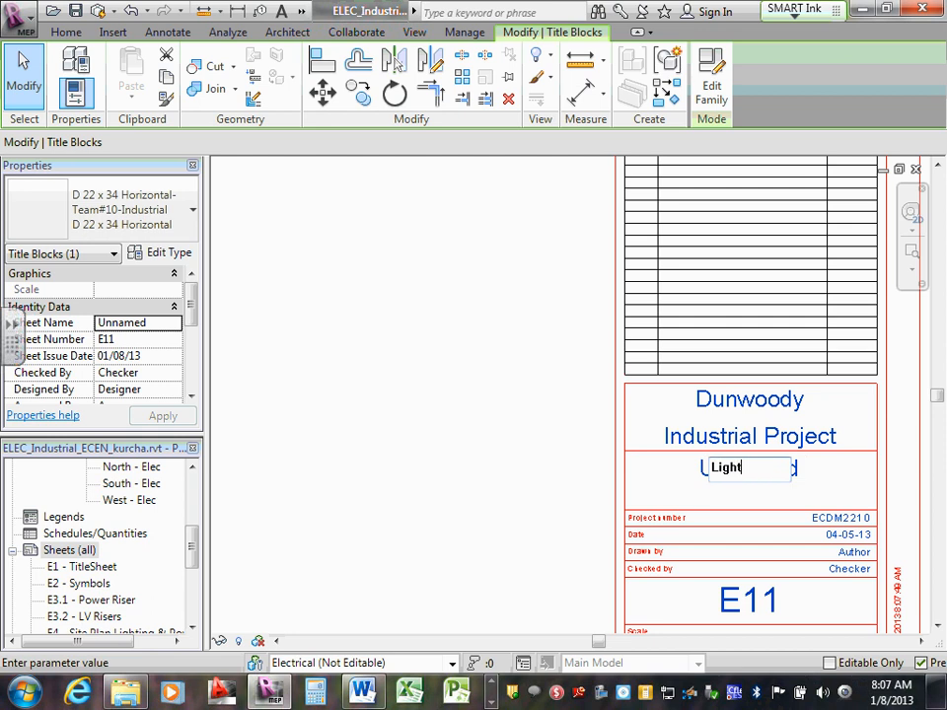
text(ning Plan)
click(855, 554)
Fill in sheet E11's Drawn by field with CSk and its Checked by field with CSK.
click(855, 553)
text(CSk)
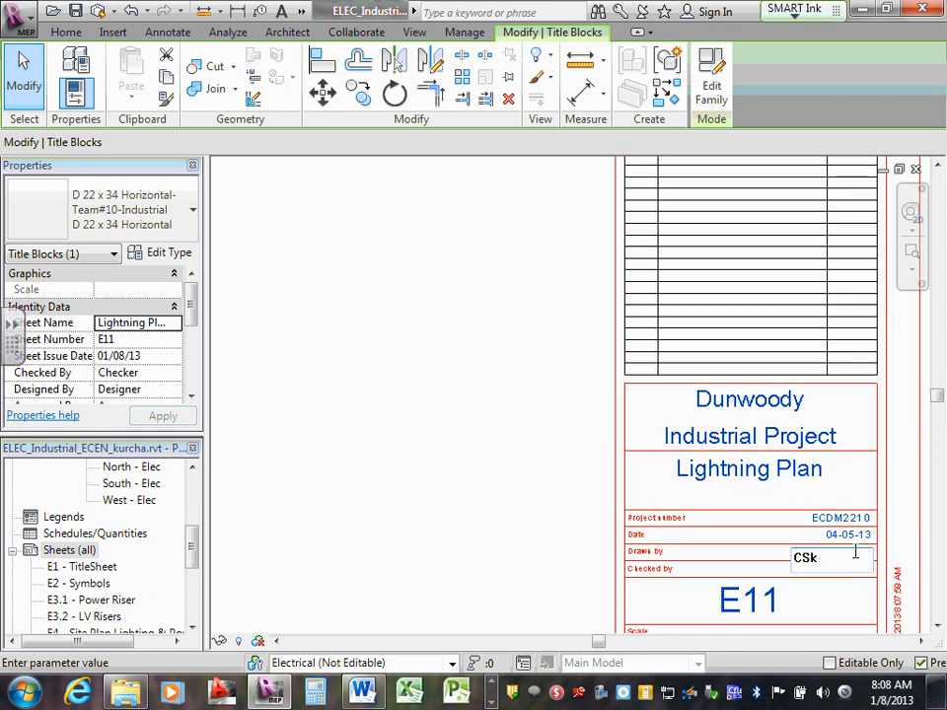
click(704, 571)
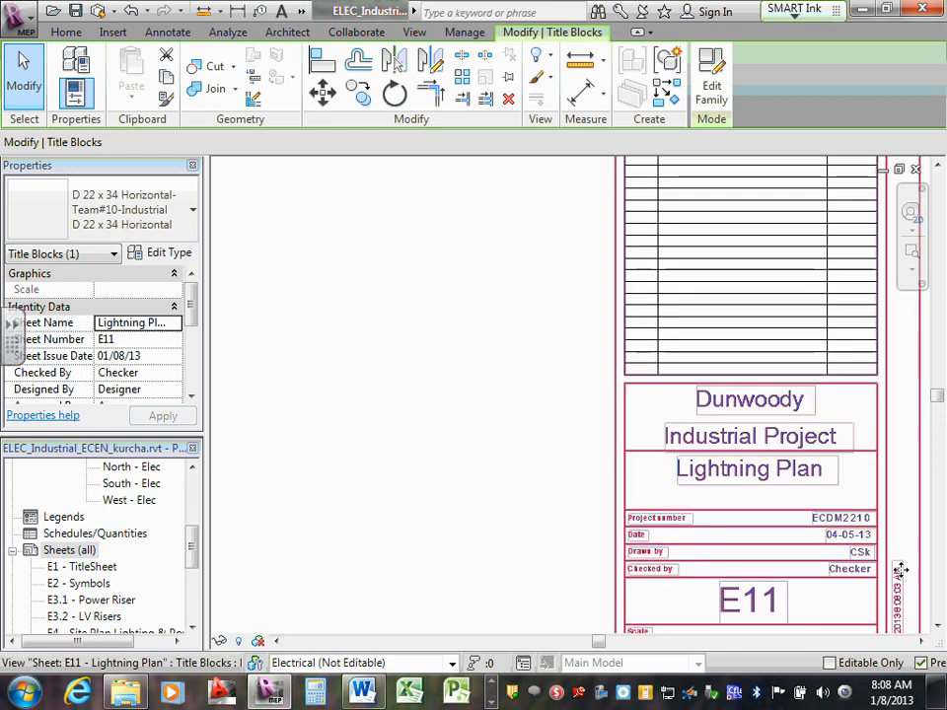
click(861, 573)
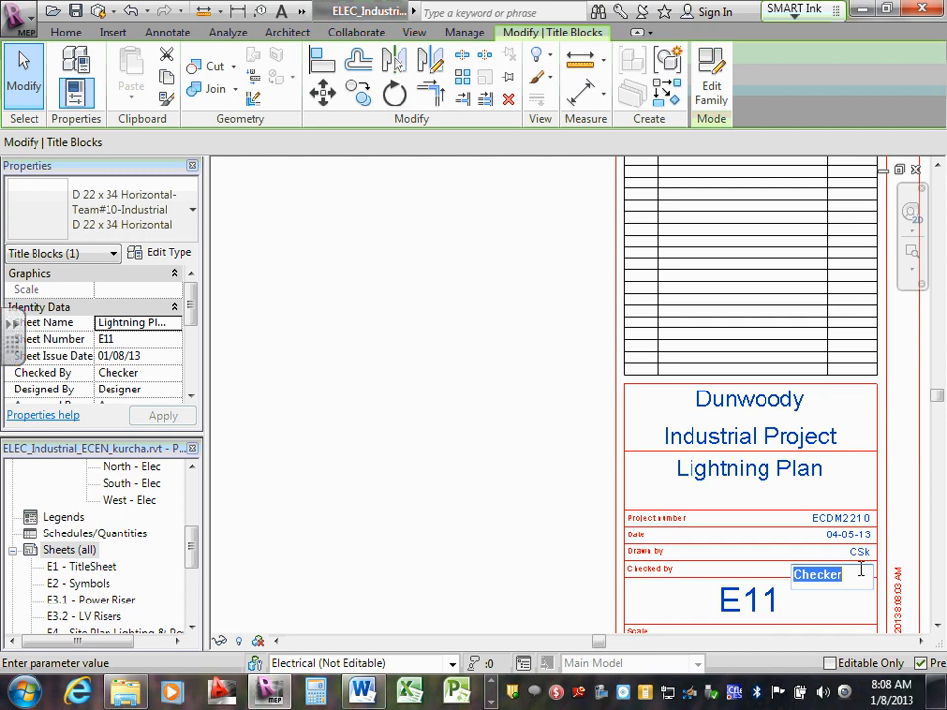
text(CSK)
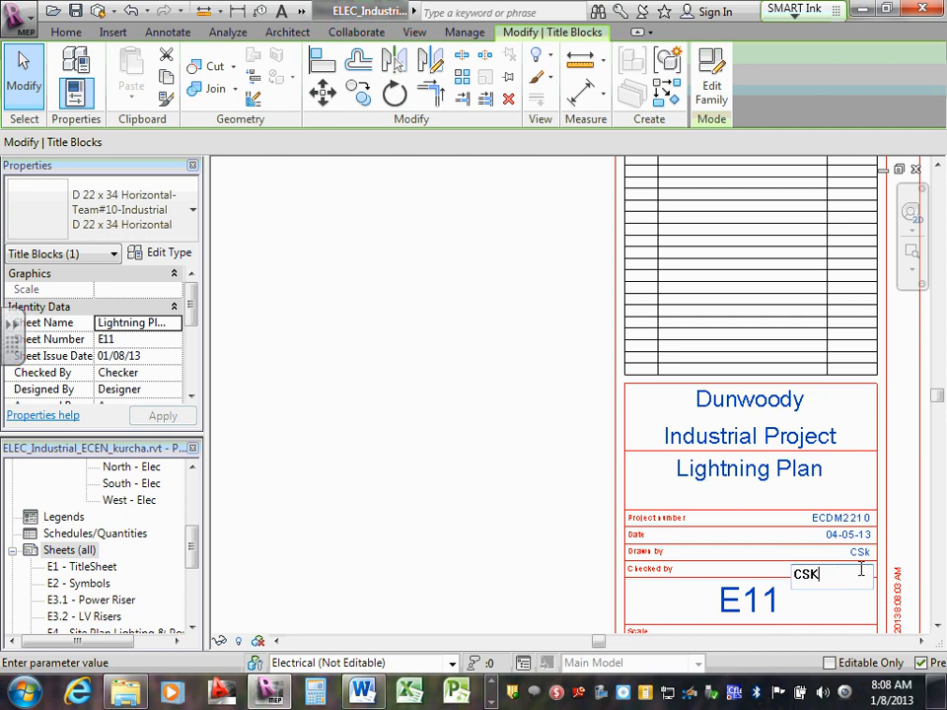
click(507, 509)
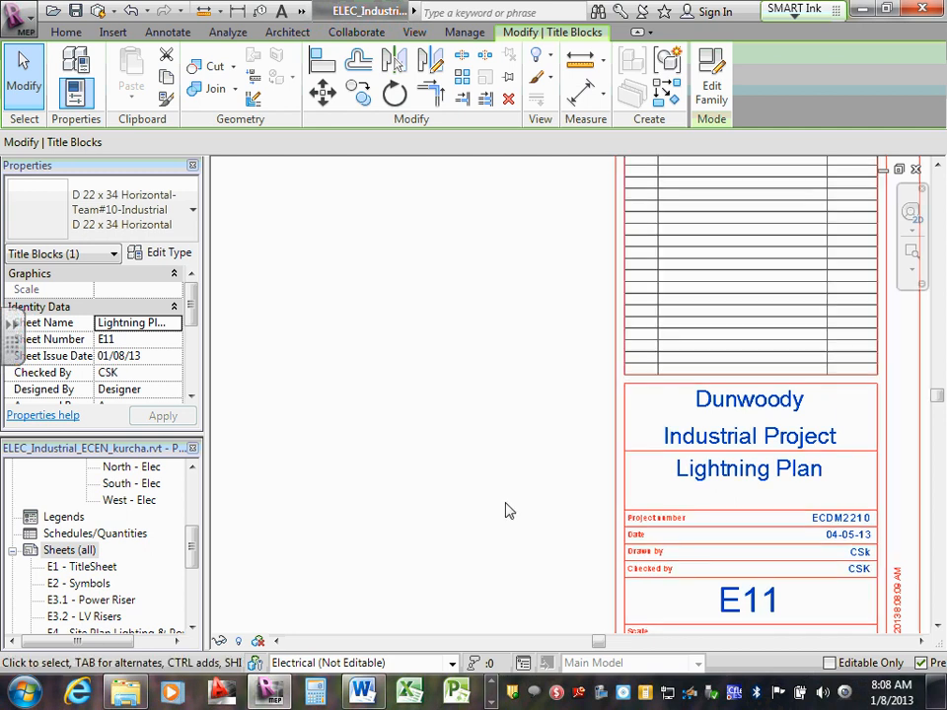
Add a new sheet after E11 with the D 22 x 34 Horizontal-Team#10-Industrial title block.
right_click(85, 549)
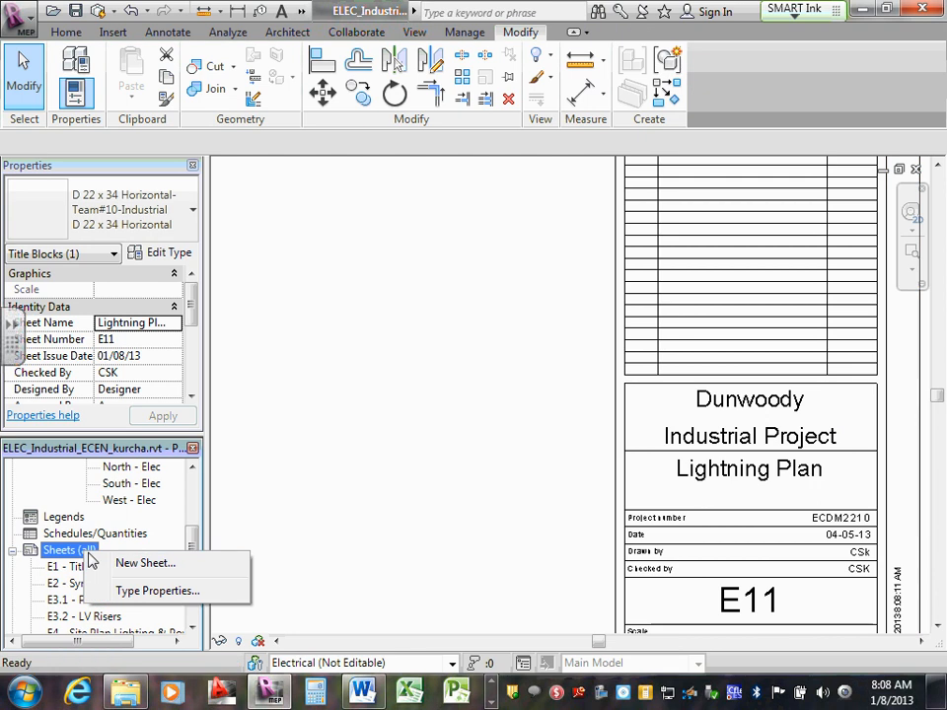
click(138, 563)
click(496, 552)
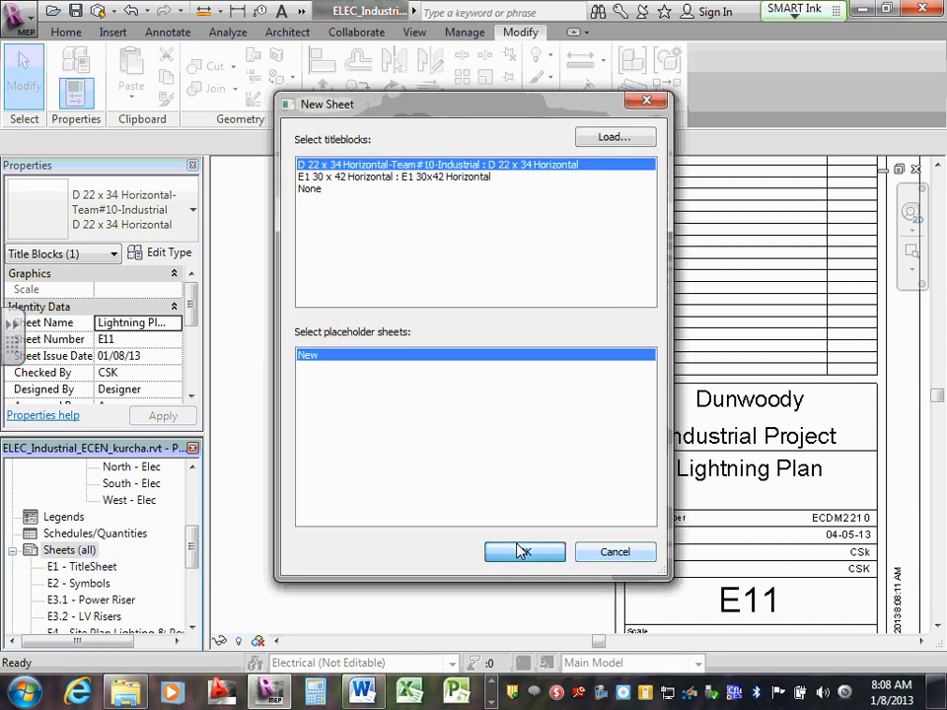
Name sheet E12 Panel Schedules in its title block.
scroll(742, 576, up, 5)
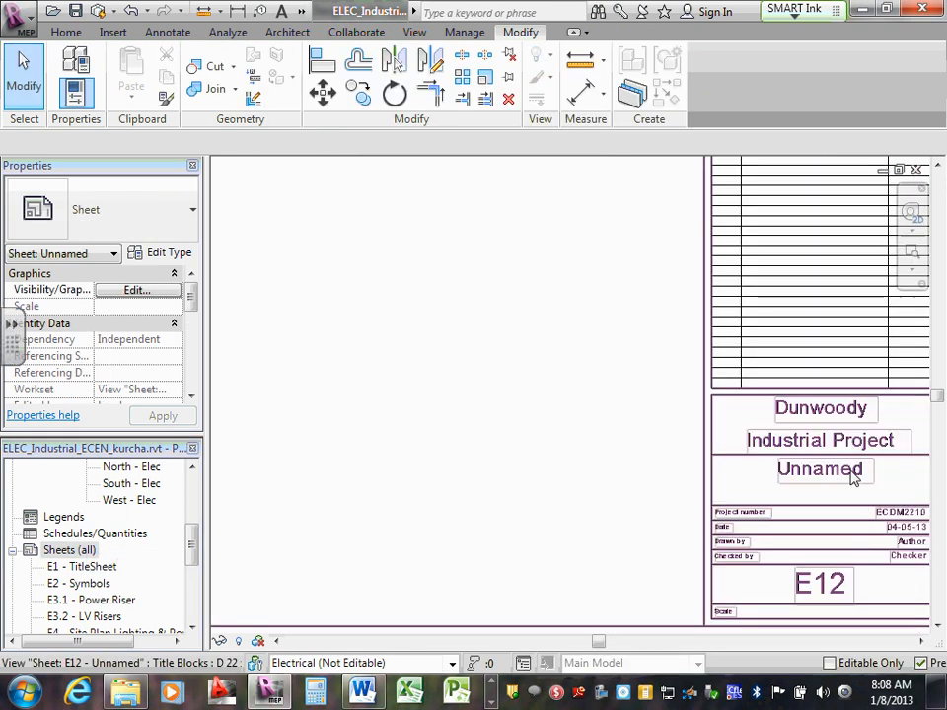
click(848, 469)
click(849, 469)
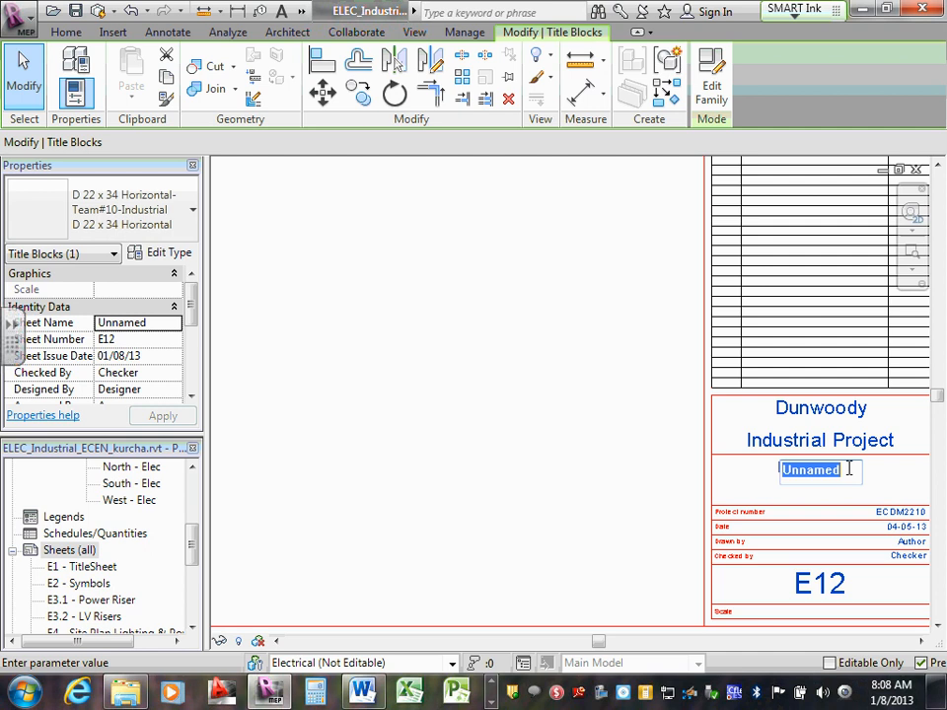
text(P)
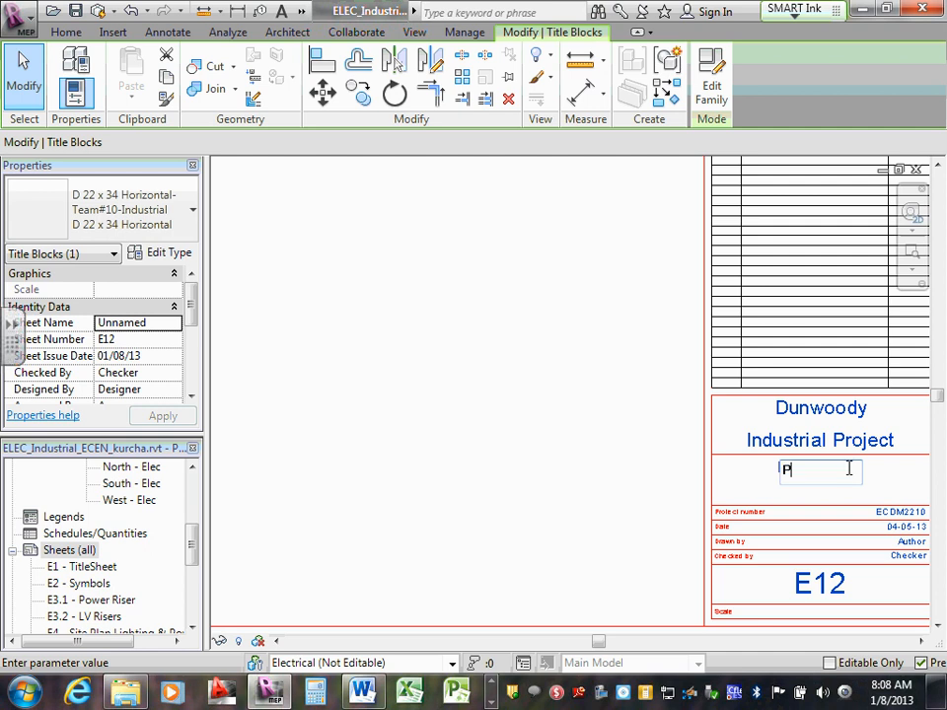
text(anel Sch)
text(edulesa)
key(BackSpace)
click(447, 469)
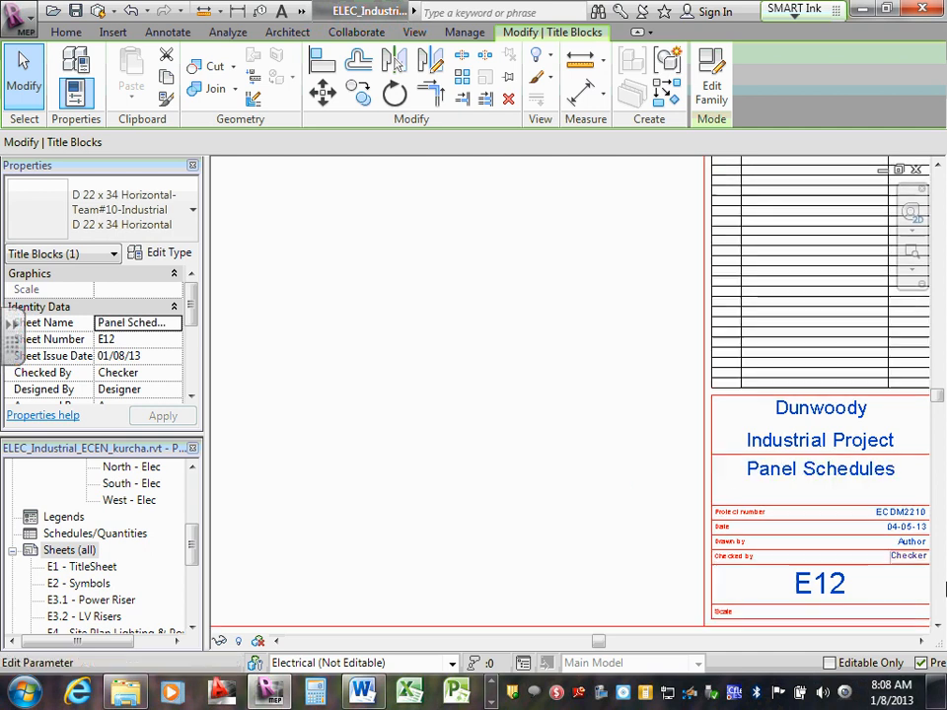
Fill in the Drawn by and Checked by fields of sheet E12 with CSK.
click(912, 545)
text(CSK)
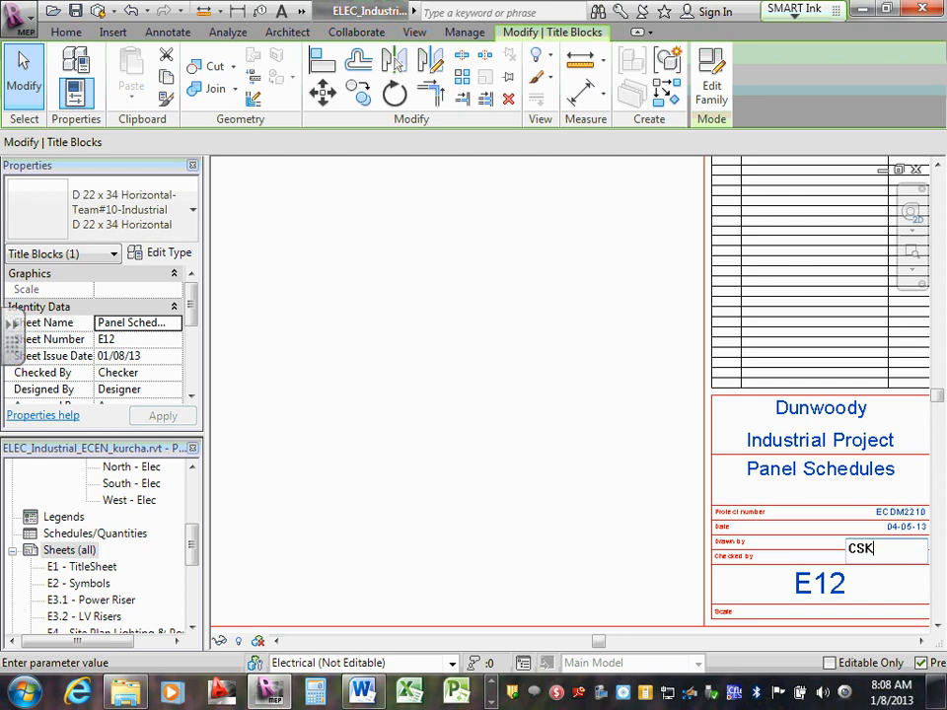
click(828, 554)
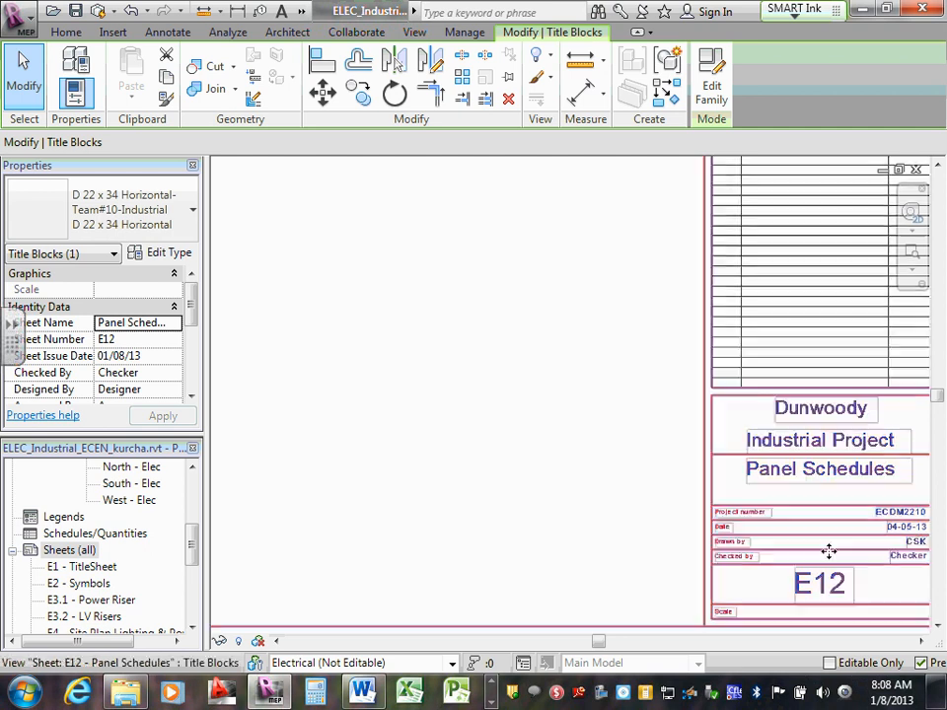
click(913, 558)
text(CSK)
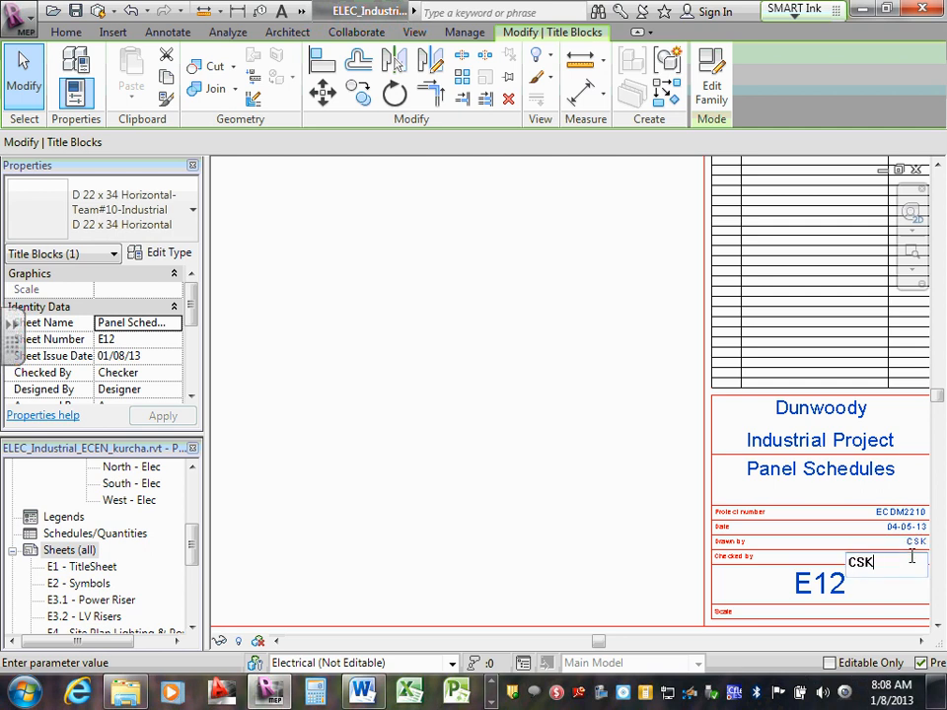
click(496, 360)
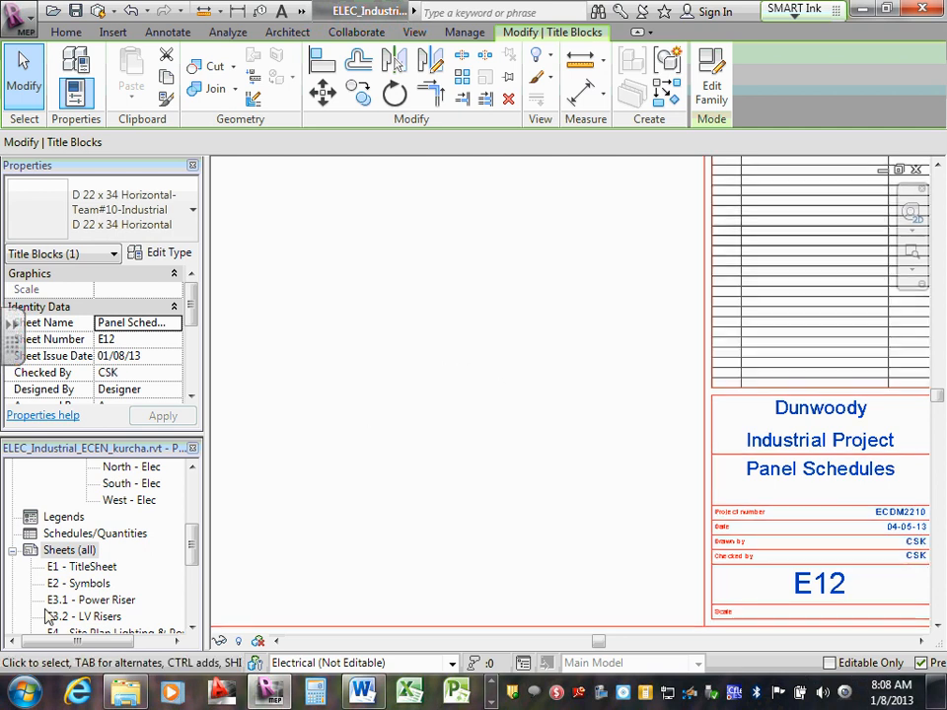
Add a new sheet after E12 with the D 22 x 34 Horizontal-Team#10-Industrial title block.
right_click(83, 554)
click(115, 568)
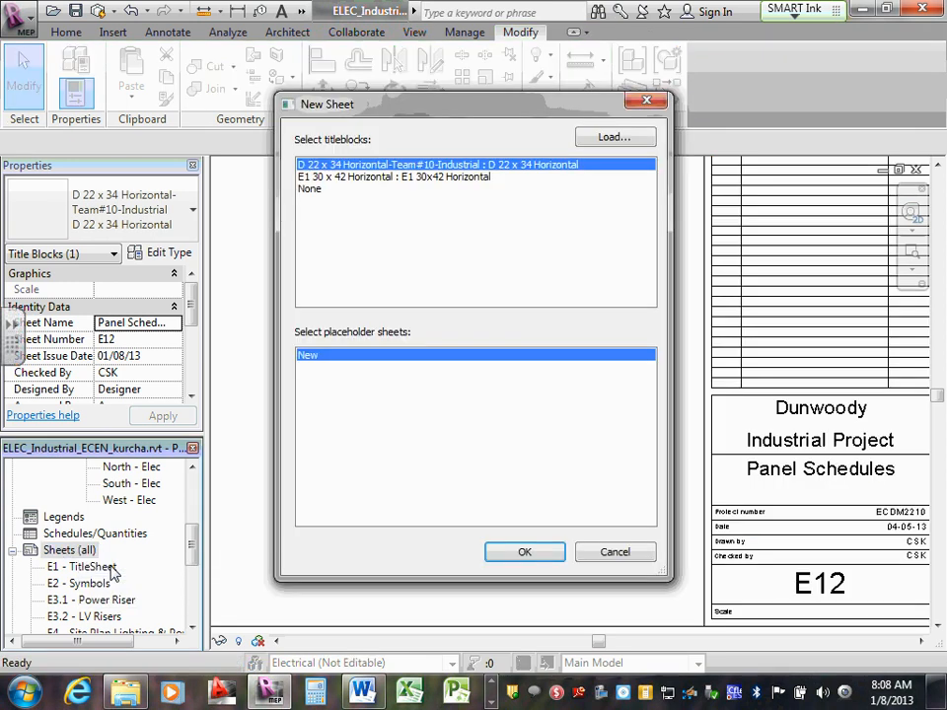
click(527, 553)
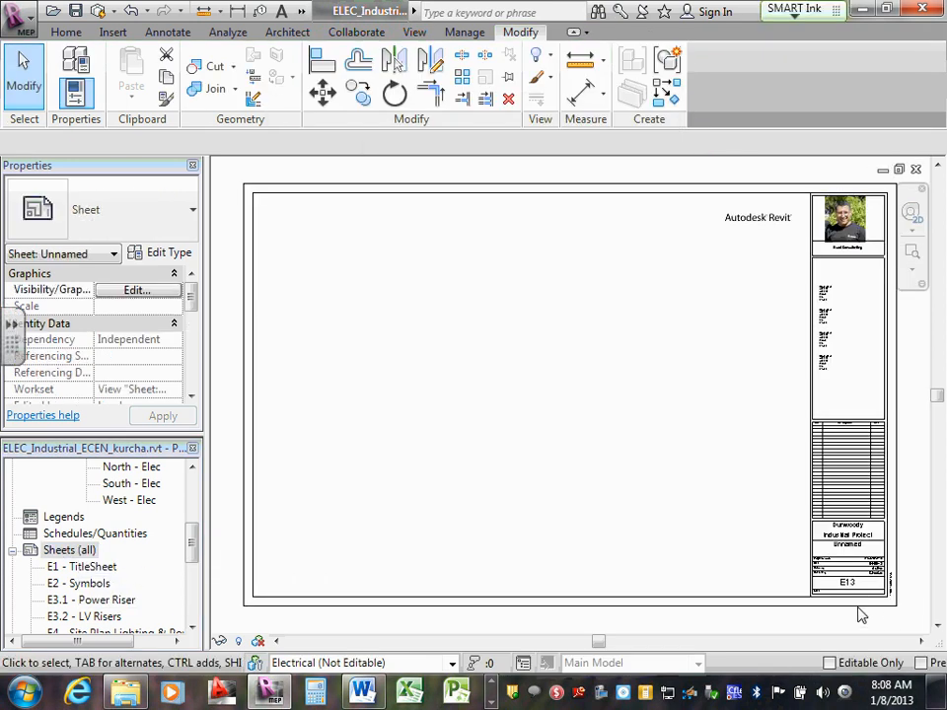
Enter Eqyuepment & Lighting Fixture as the sheet name in sheet E13's title block.
scroll(859, 612, up, 3)
click(811, 523)
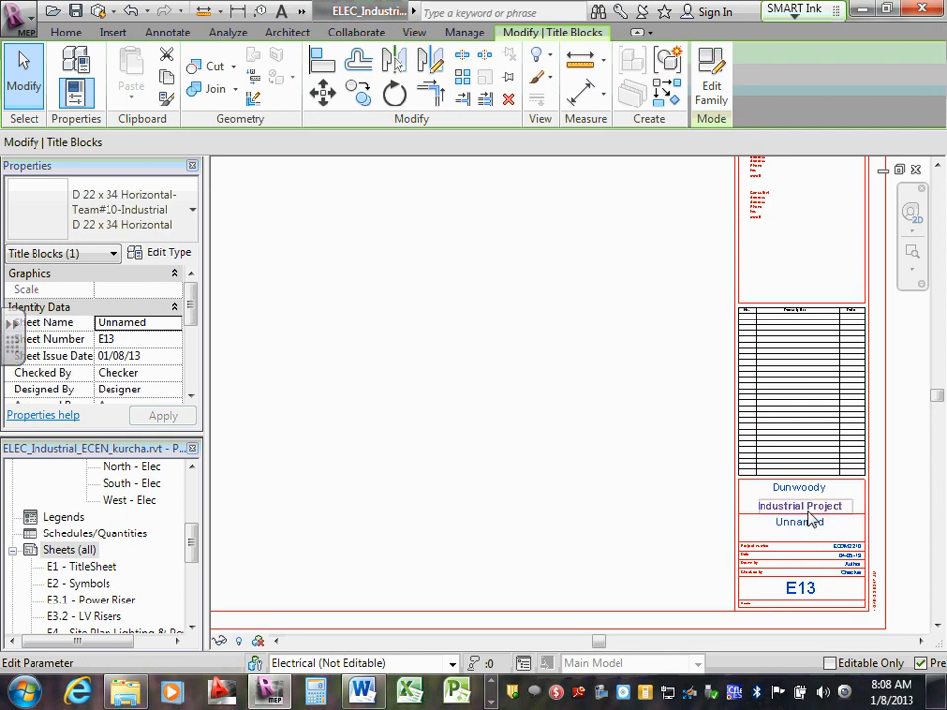
click(808, 521)
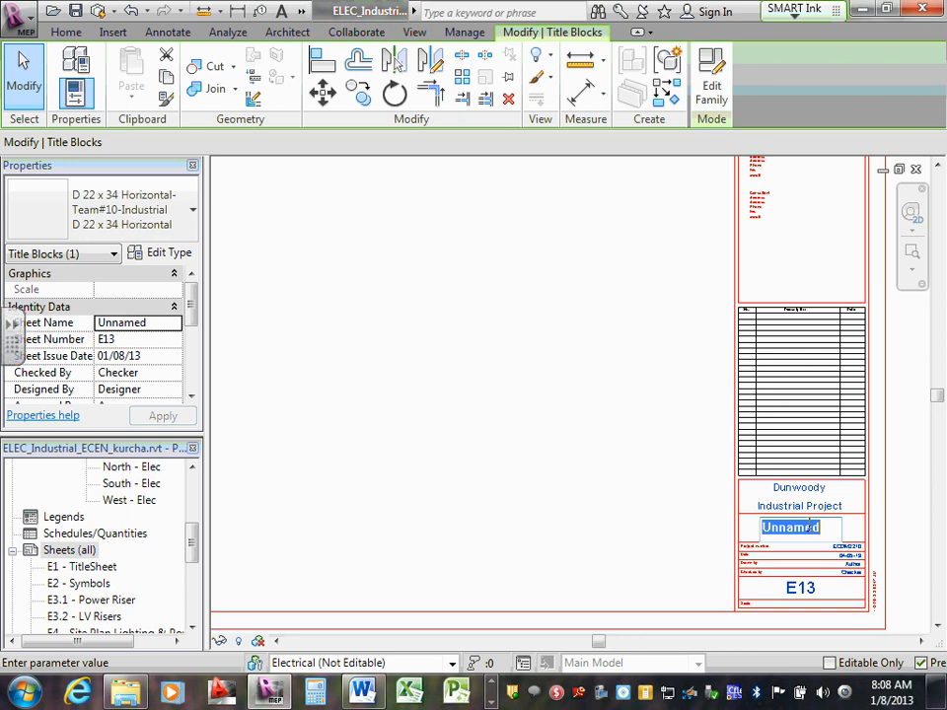
text(Eqyuep)
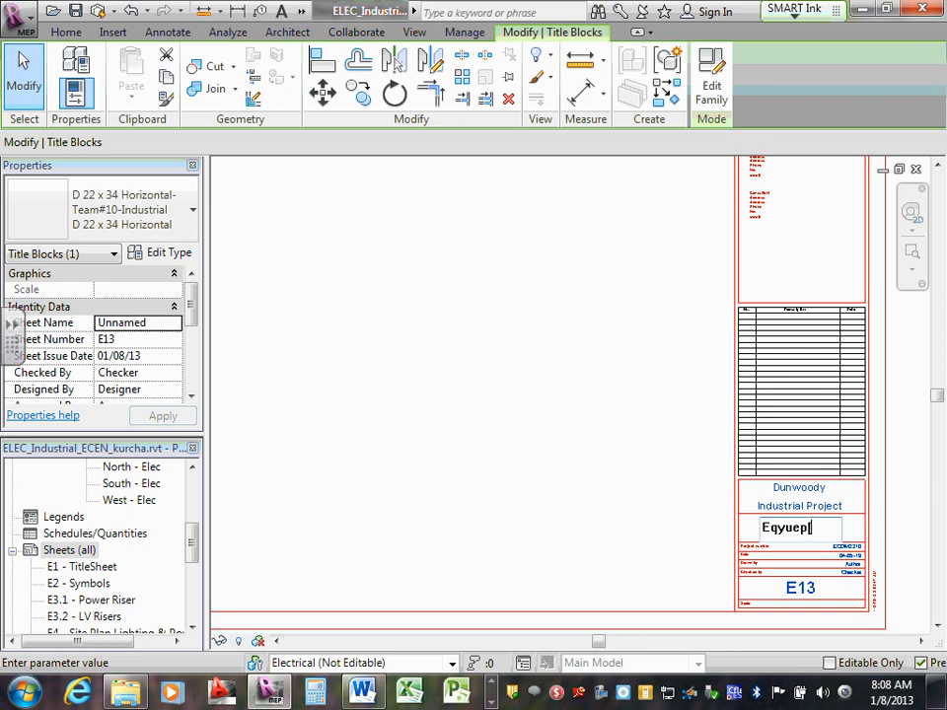
text([ment &)
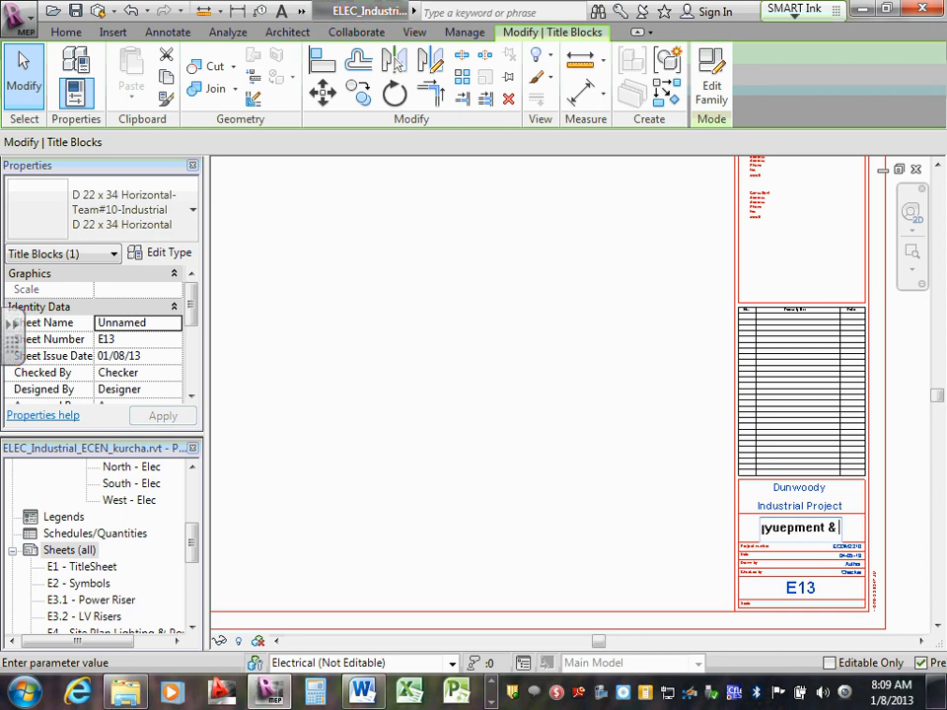
text(Lighting)
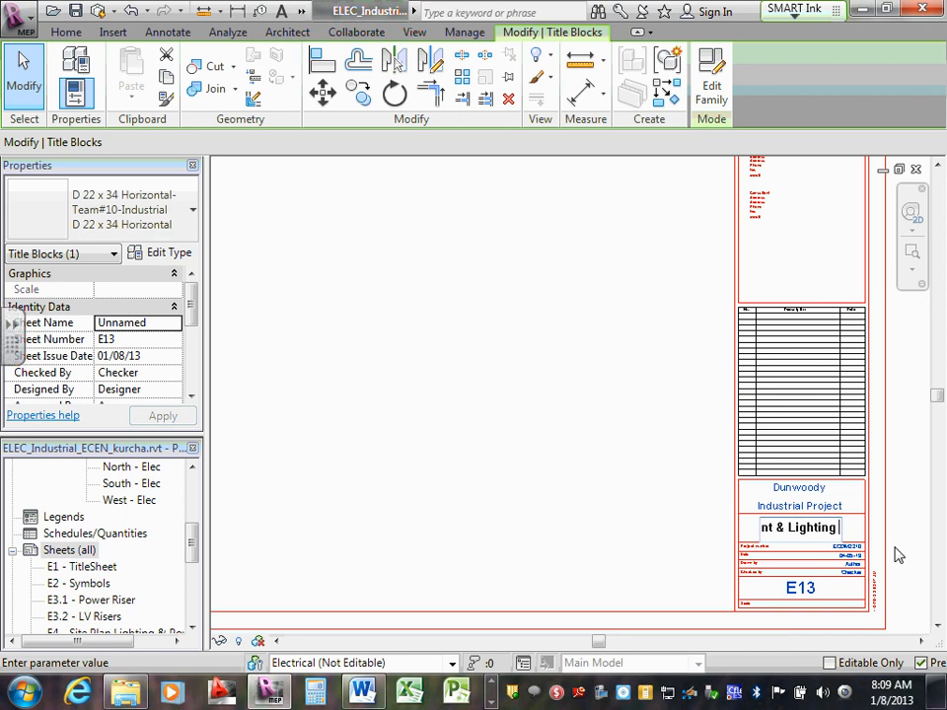
text( Fixture)
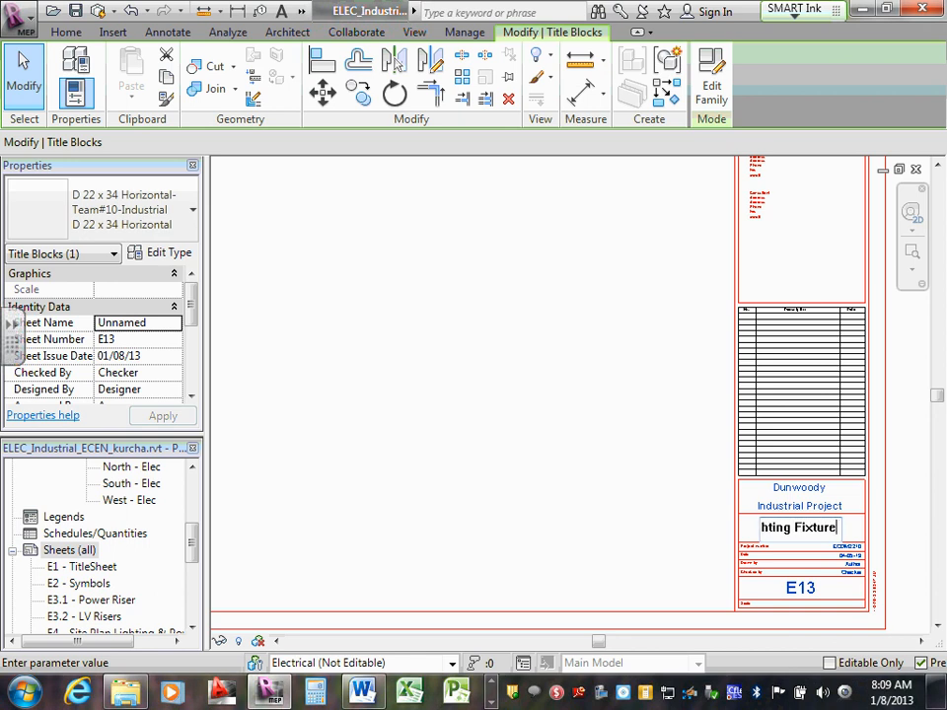
Name sheet E13 "Equipment & Lighting Fixture Schedules" in its title block, correcting the misspelled first word.
text( Schedules)
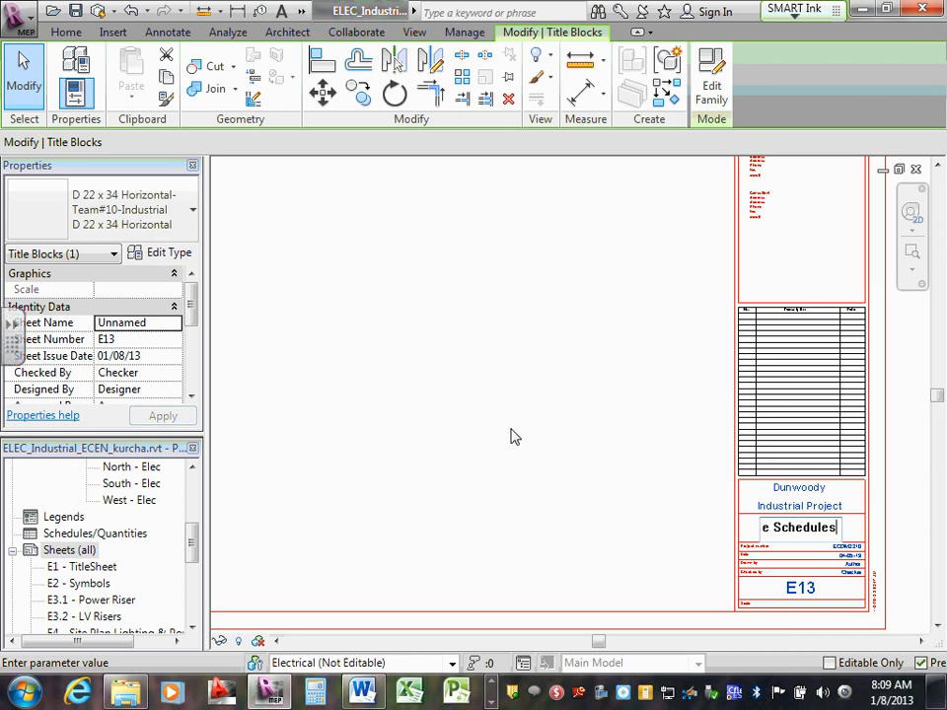
click(596, 505)
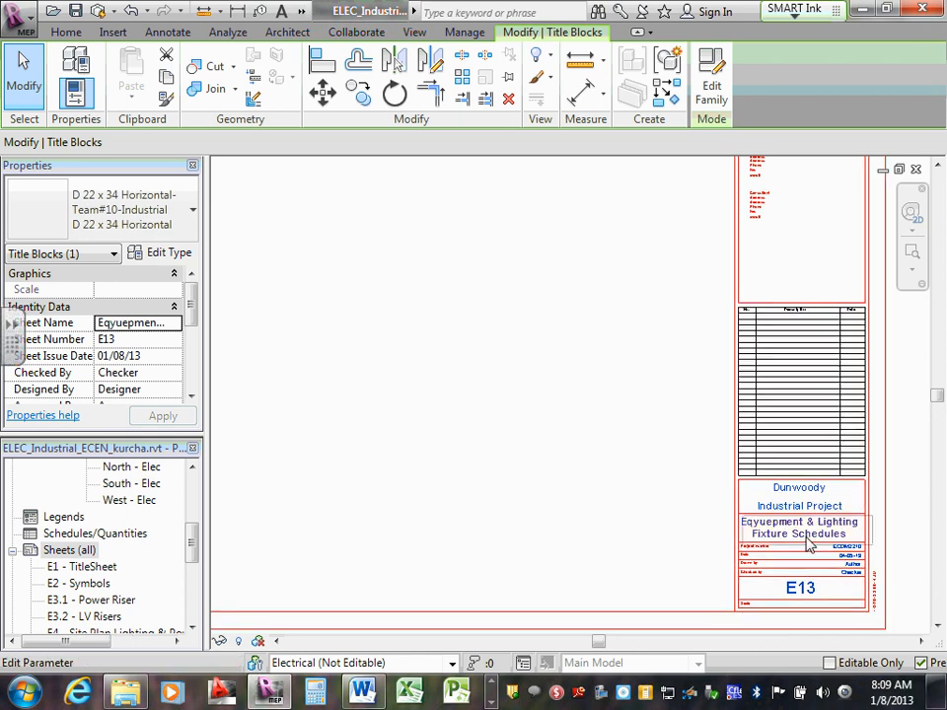
scroll(805, 538, up, 3)
click(735, 513)
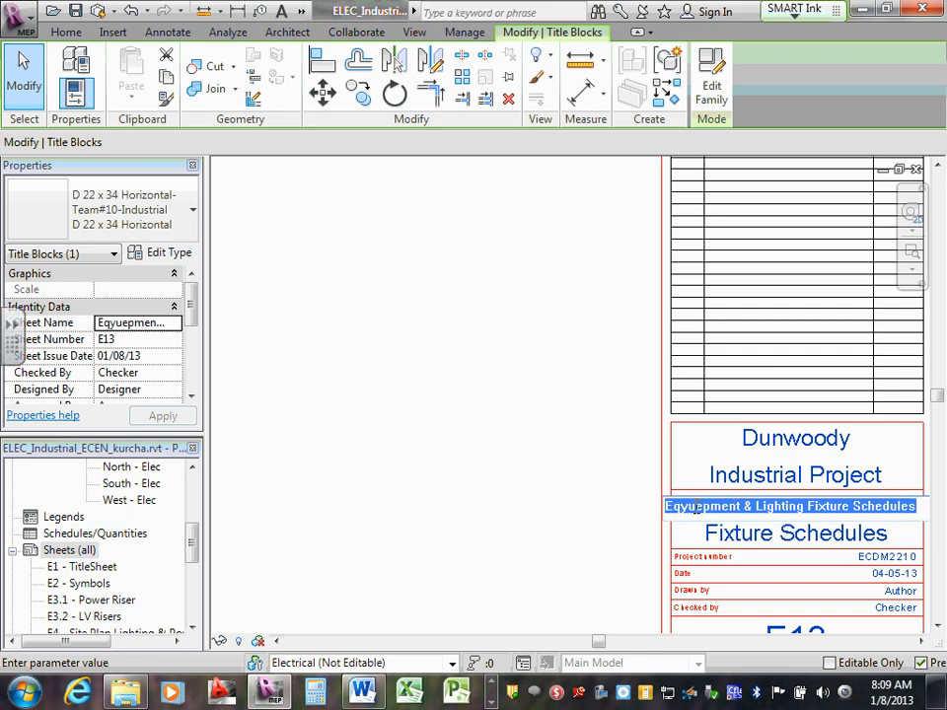
click(698, 506)
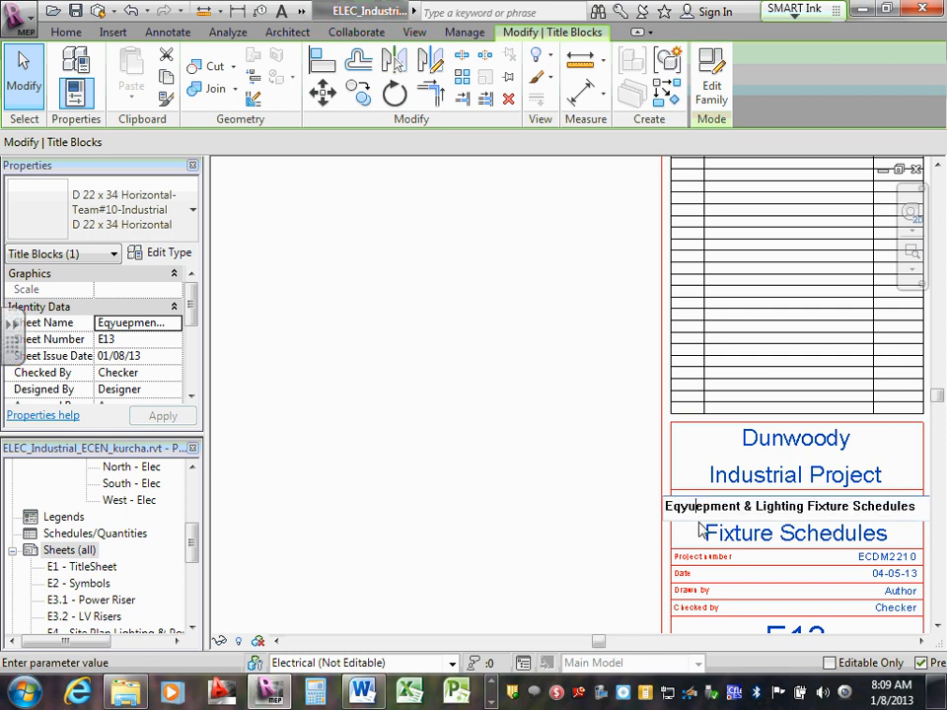
key(BackSpace)
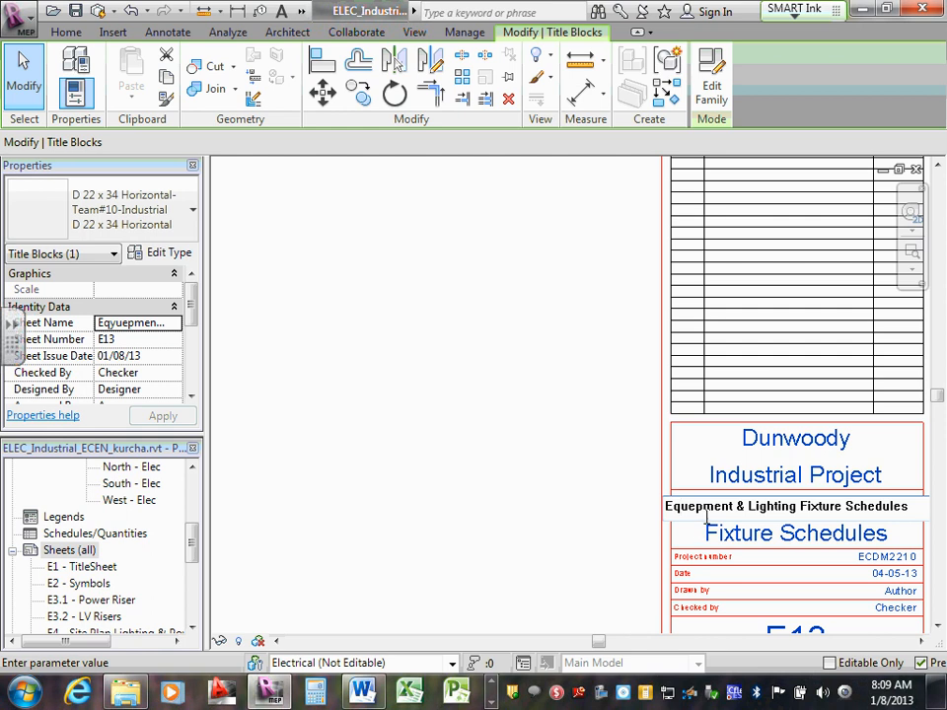
key(Delete)
text(i)
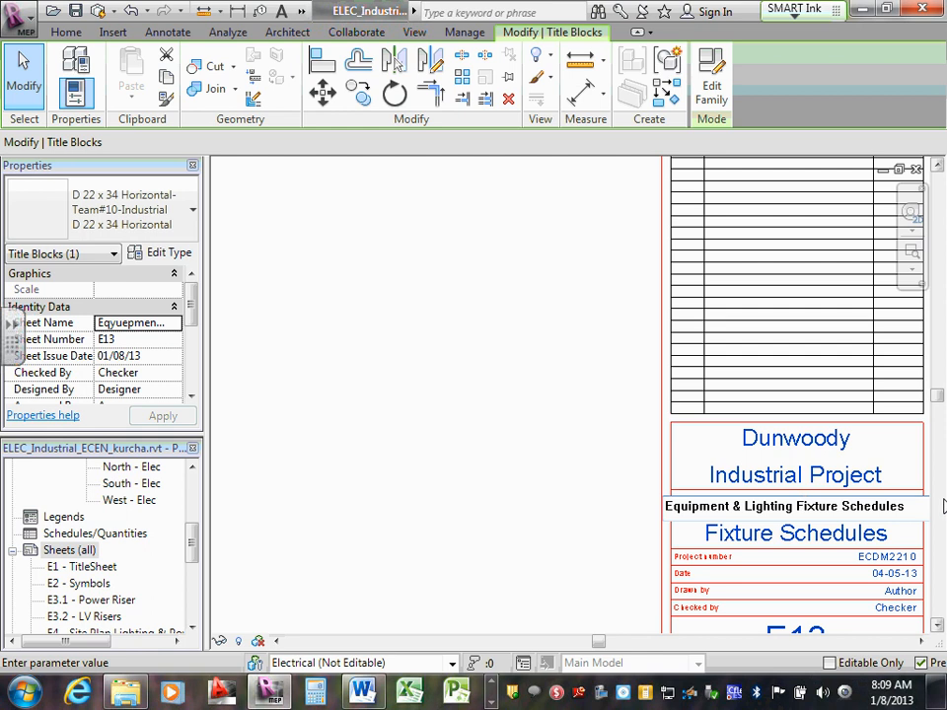
click(568, 495)
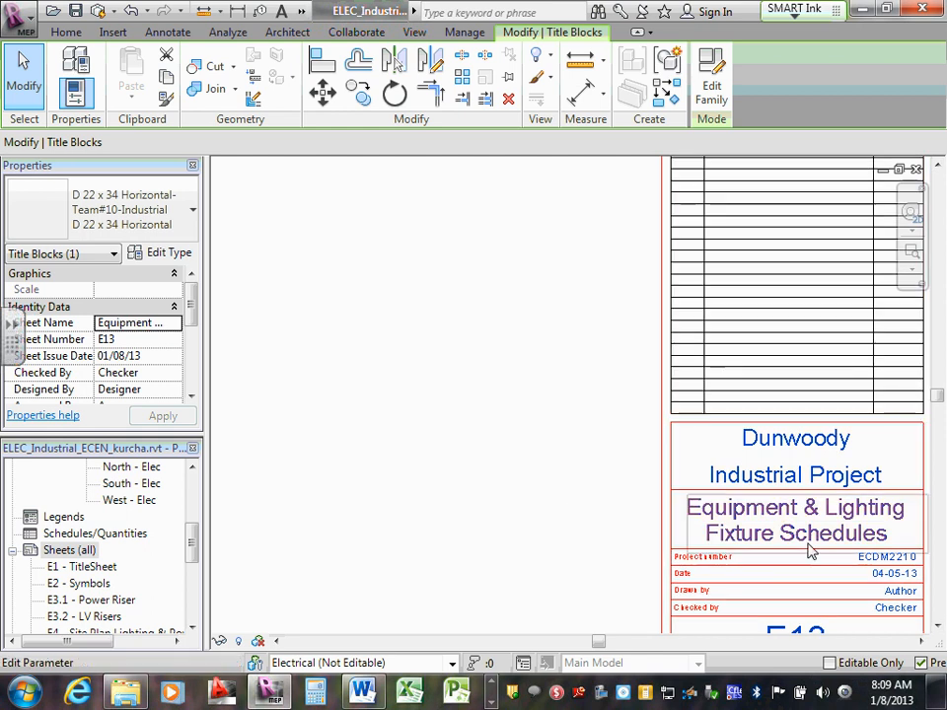
Fill in both the Drawn by and Checked by fields of sheet E13's title block with CSK.
click(903, 592)
text(CSK)
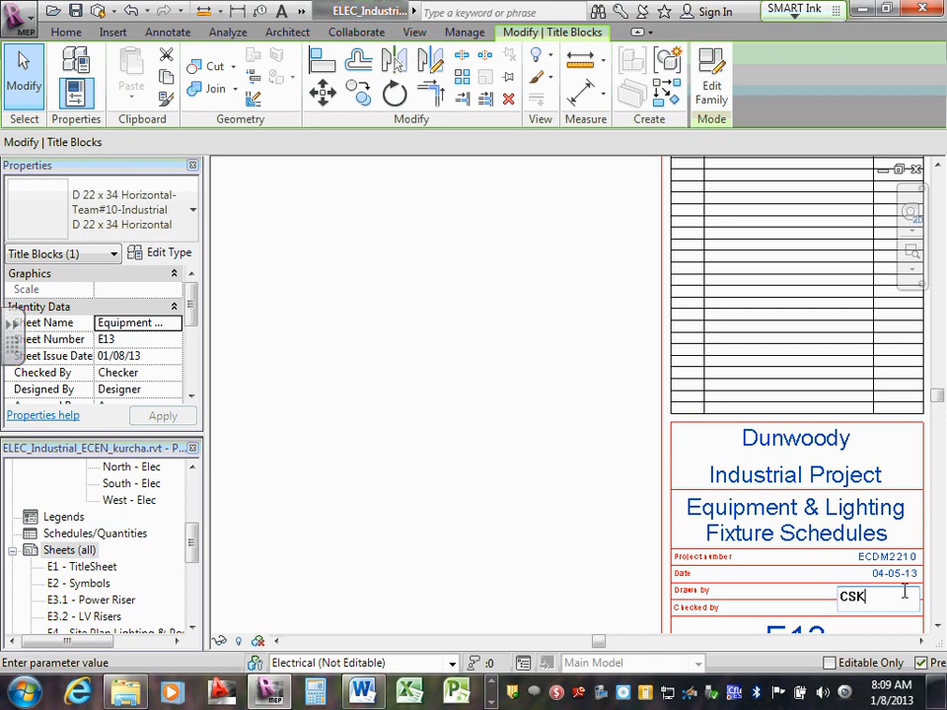
click(703, 602)
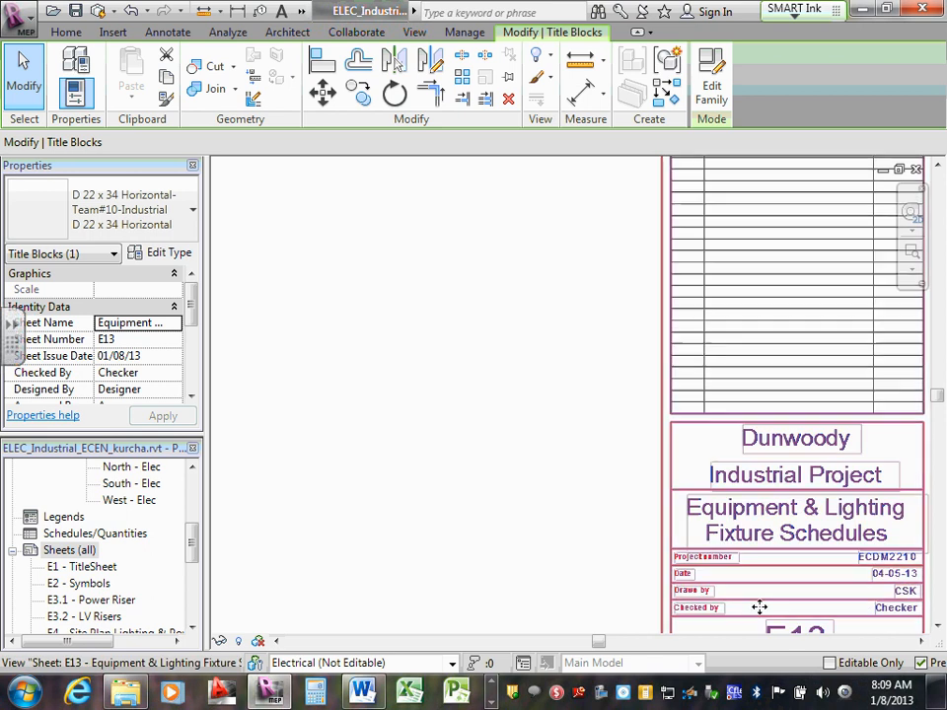
click(891, 611)
text(CSK)
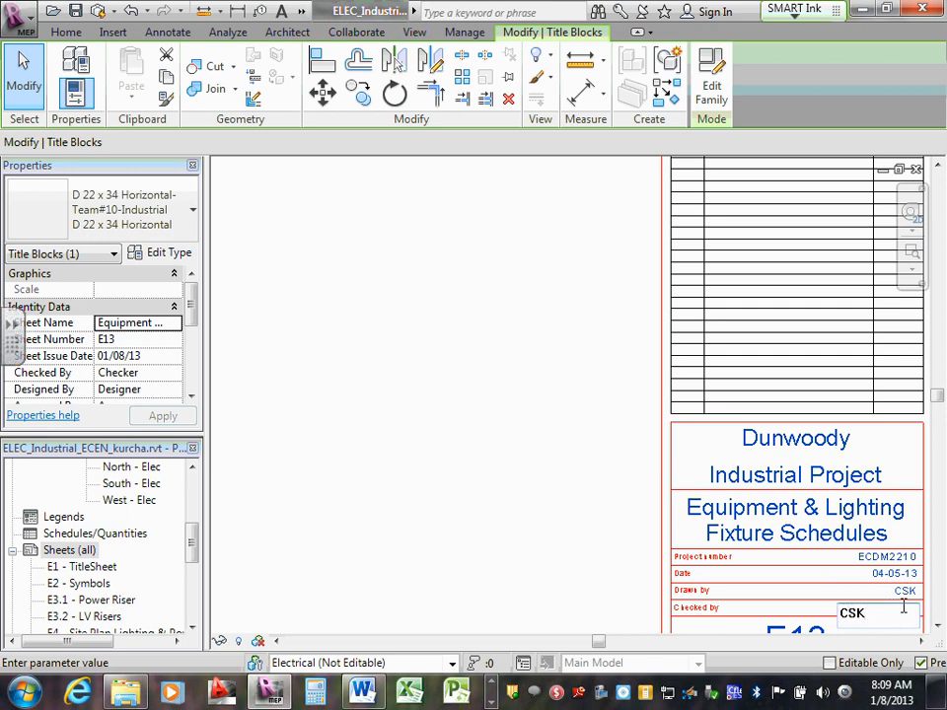
click(622, 512)
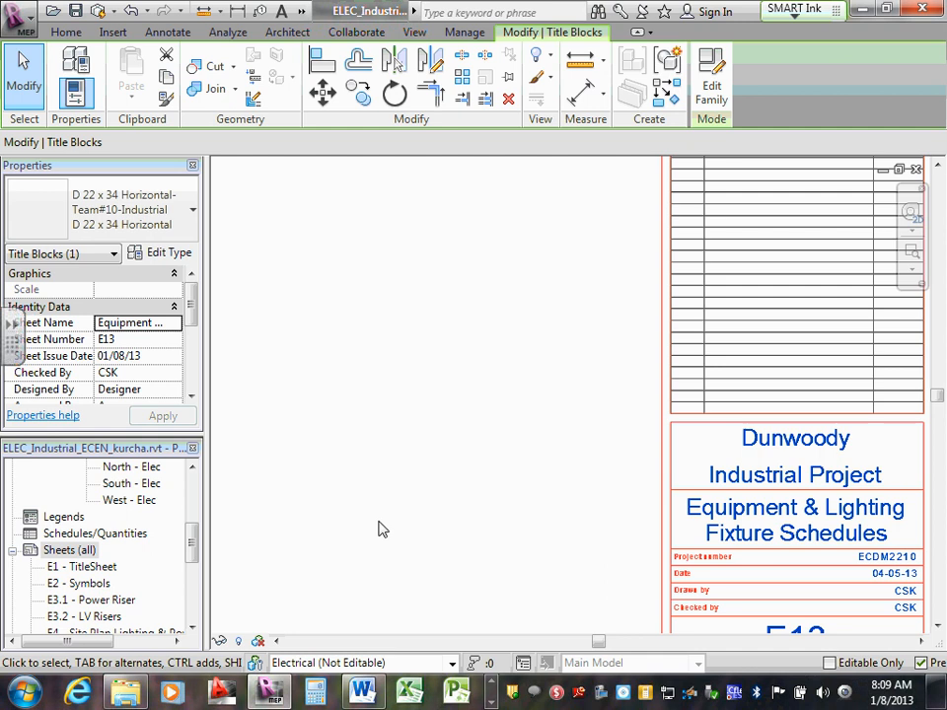
Create a new sheet using the D 22 x 34 Horizontal-Team#10-Industrial title block.
right_click(86, 555)
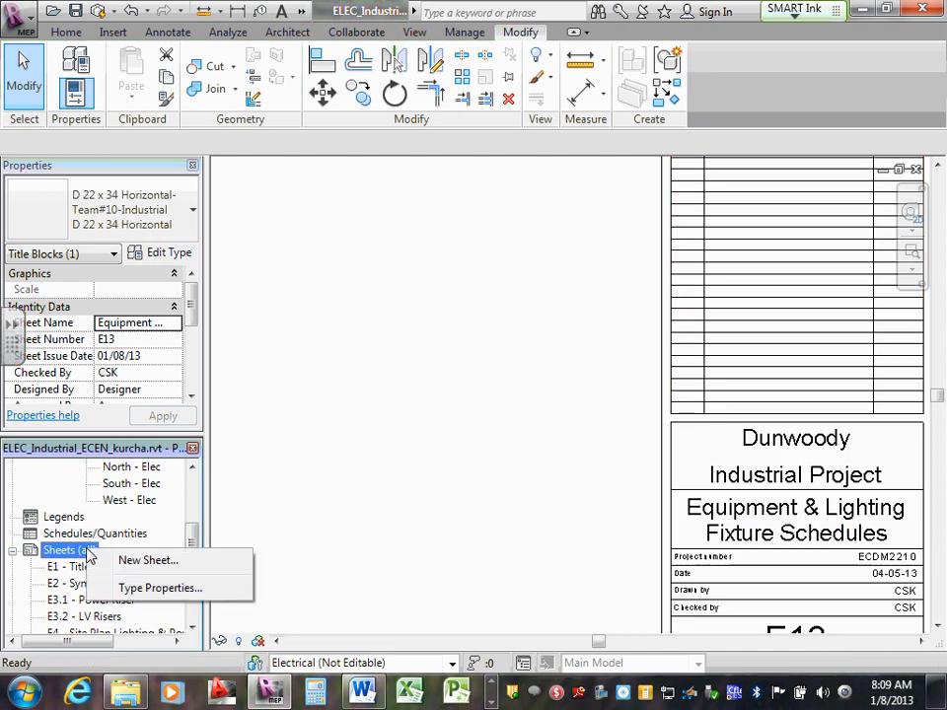
click(158, 560)
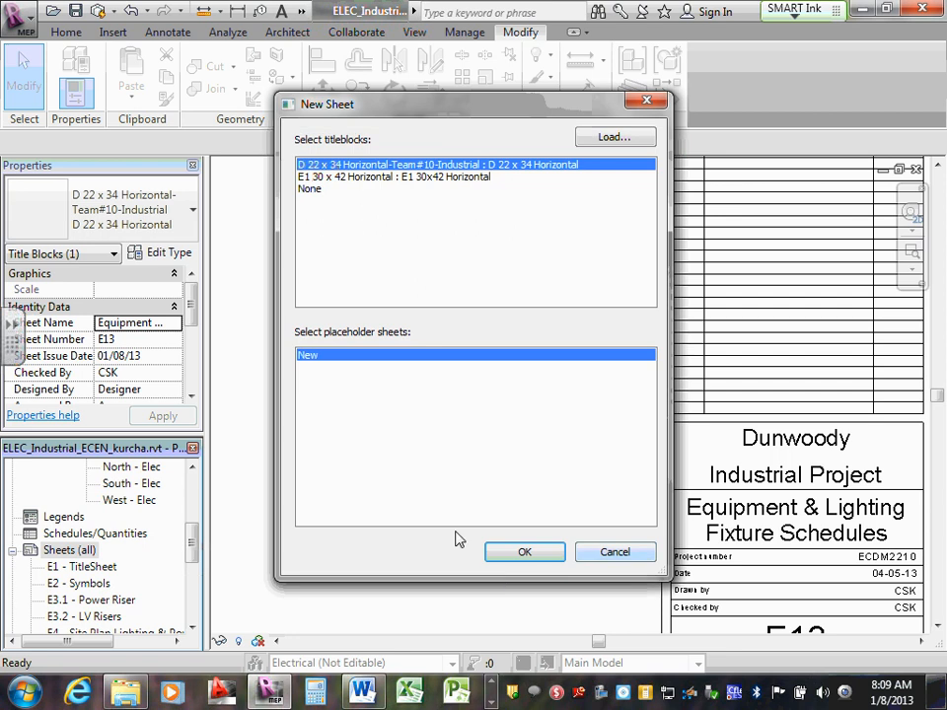
click(524, 551)
Name sheet E14 "Electrical Details" in its title block.
scroll(861, 595, up, 3)
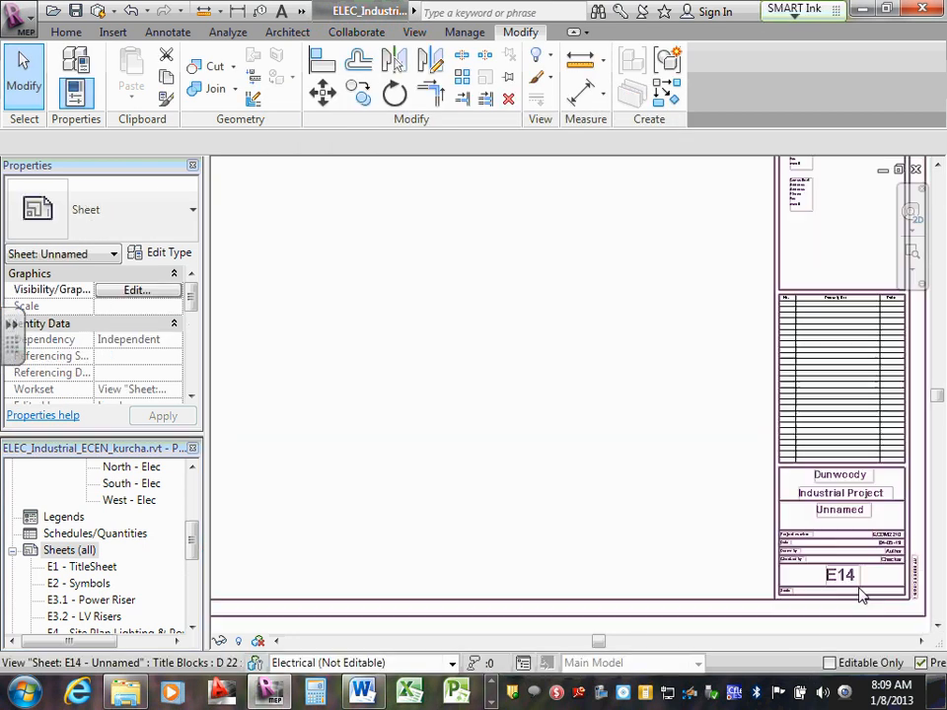
click(851, 511)
click(853, 510)
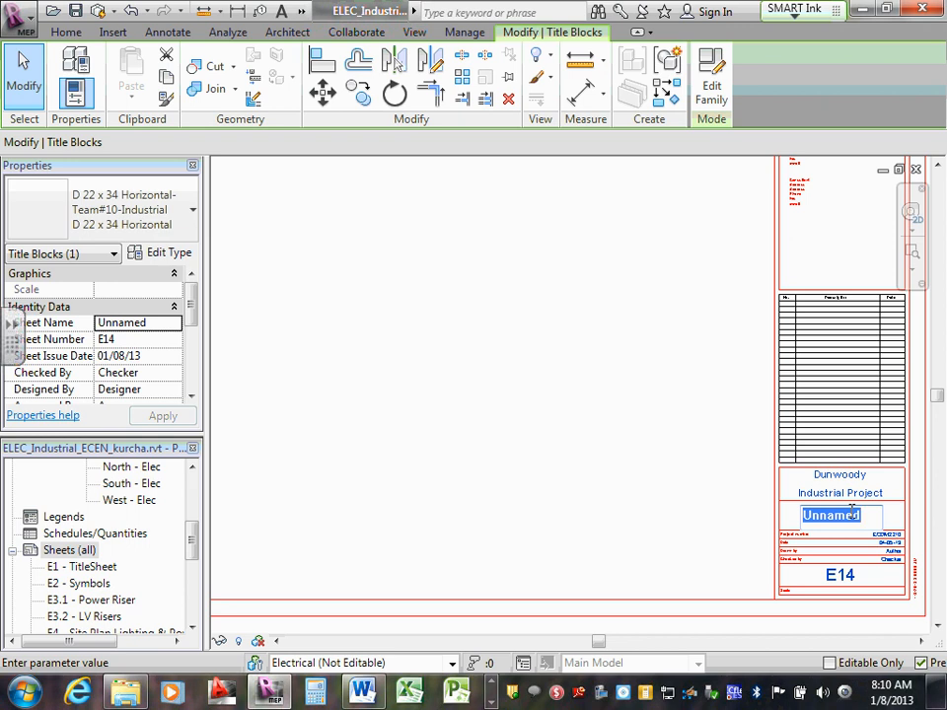
text(Ele)
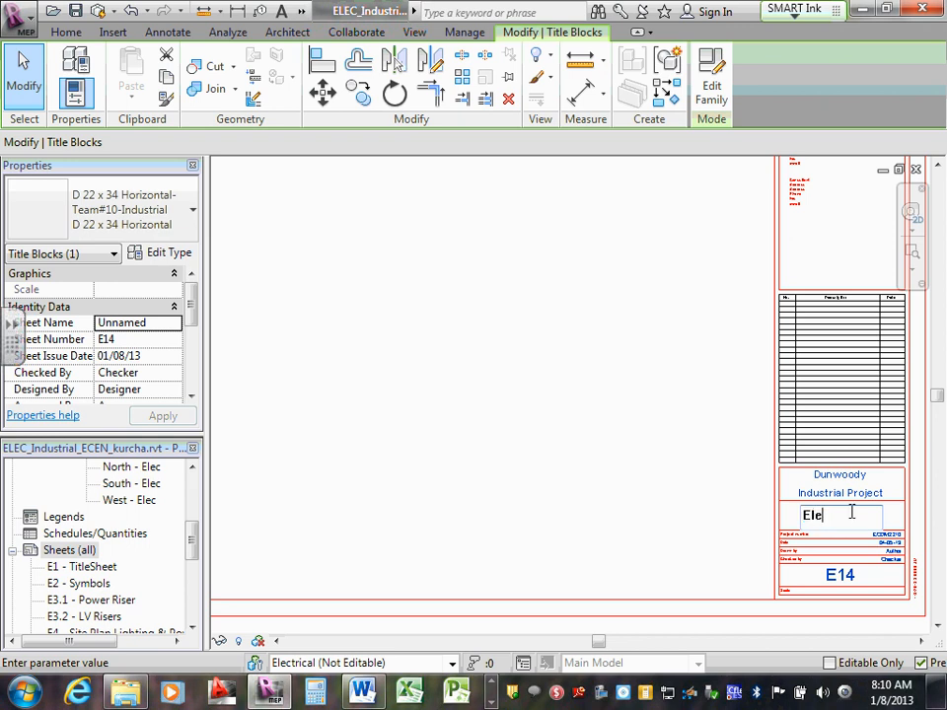
text(ctrical Def)
text(ails)
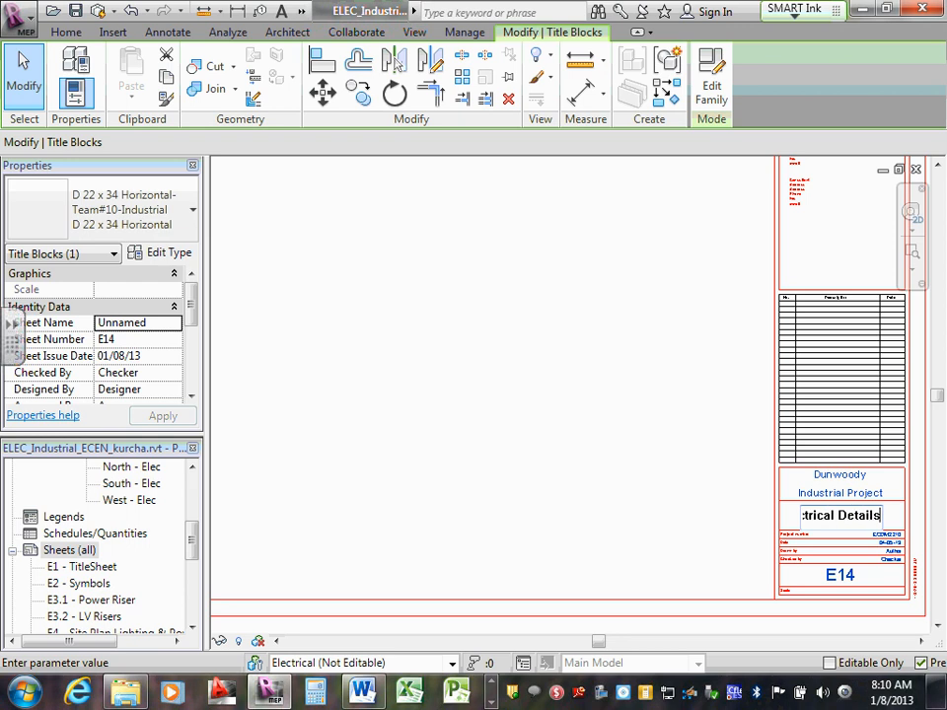
click(897, 551)
Fill in both the Drawn by and Checked by fields of sheet E14's title block with CSK, and deselect the title block.
click(899, 555)
text(CSK)
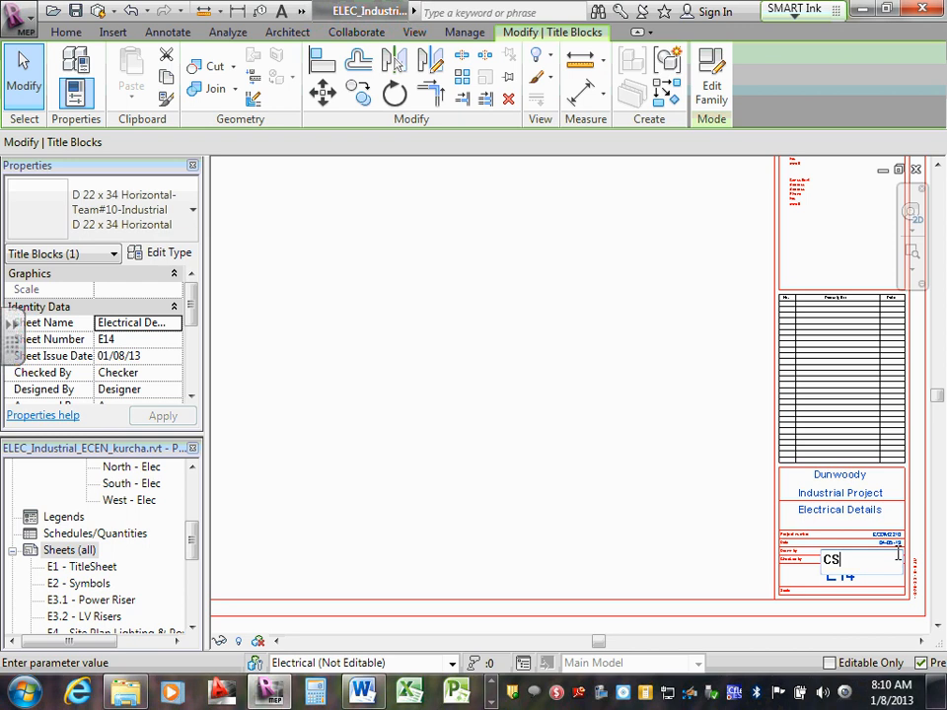
click(643, 562)
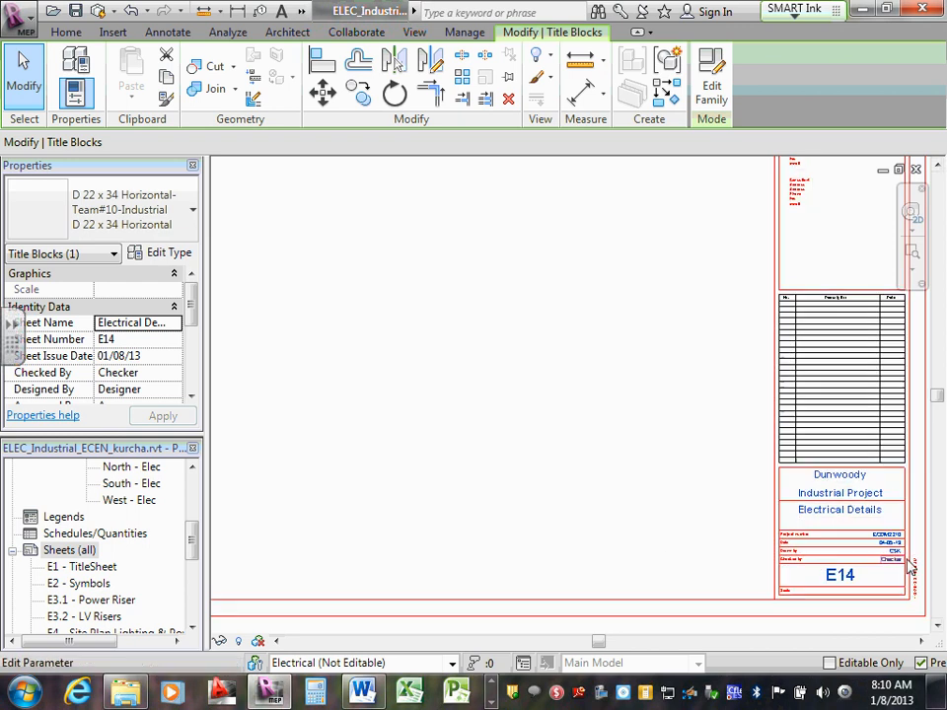
click(901, 559)
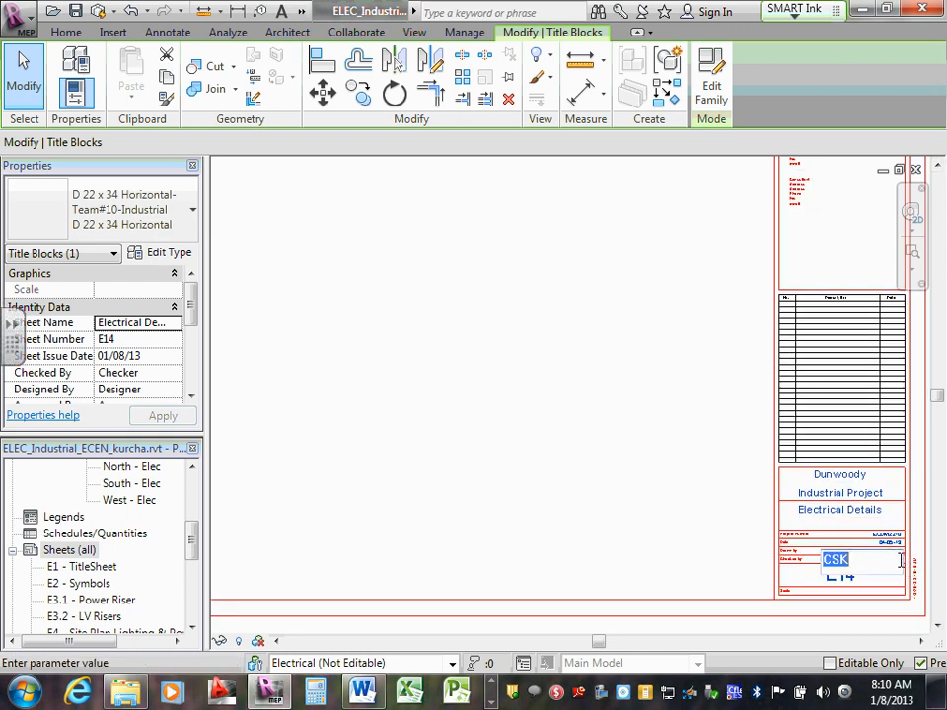
click(695, 513)
scroll(884, 583, up, 3)
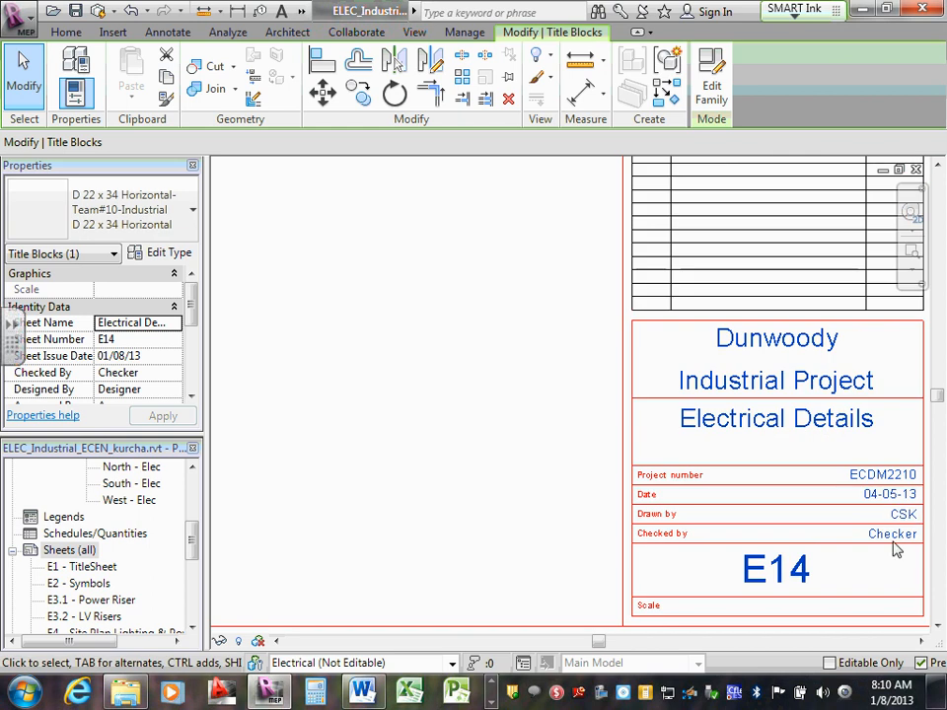
click(891, 533)
text(CS)
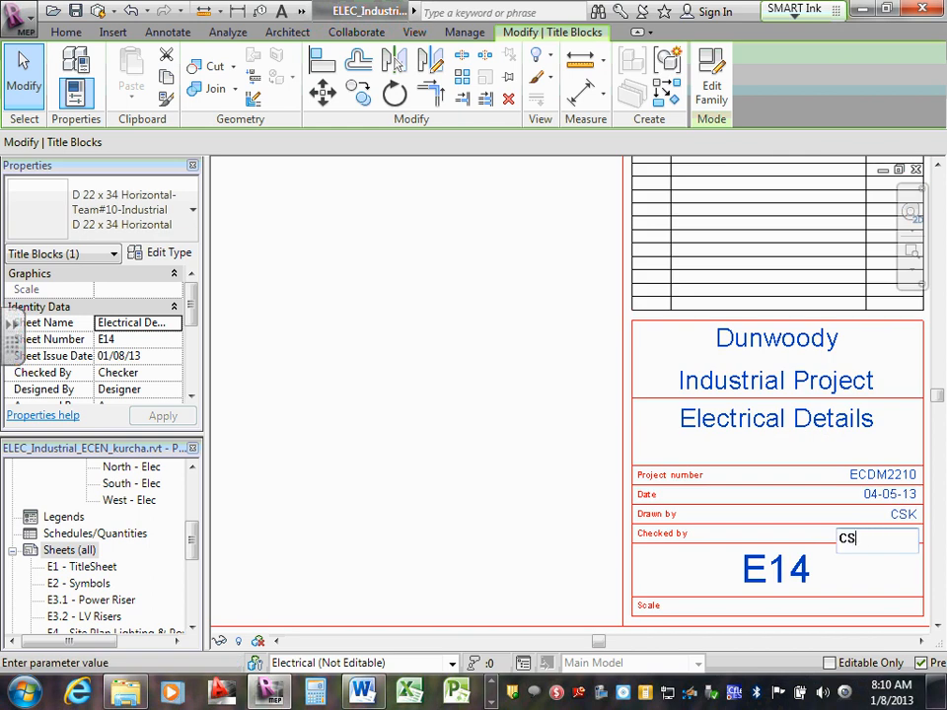
text(K)
click(473, 325)
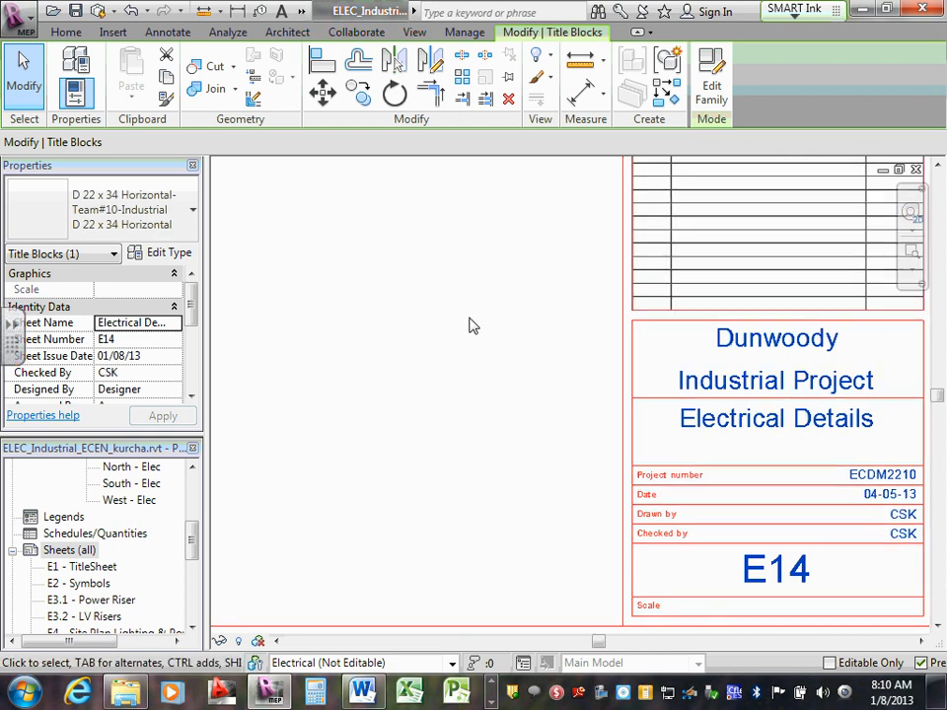
scroll(473, 326, down, 6)
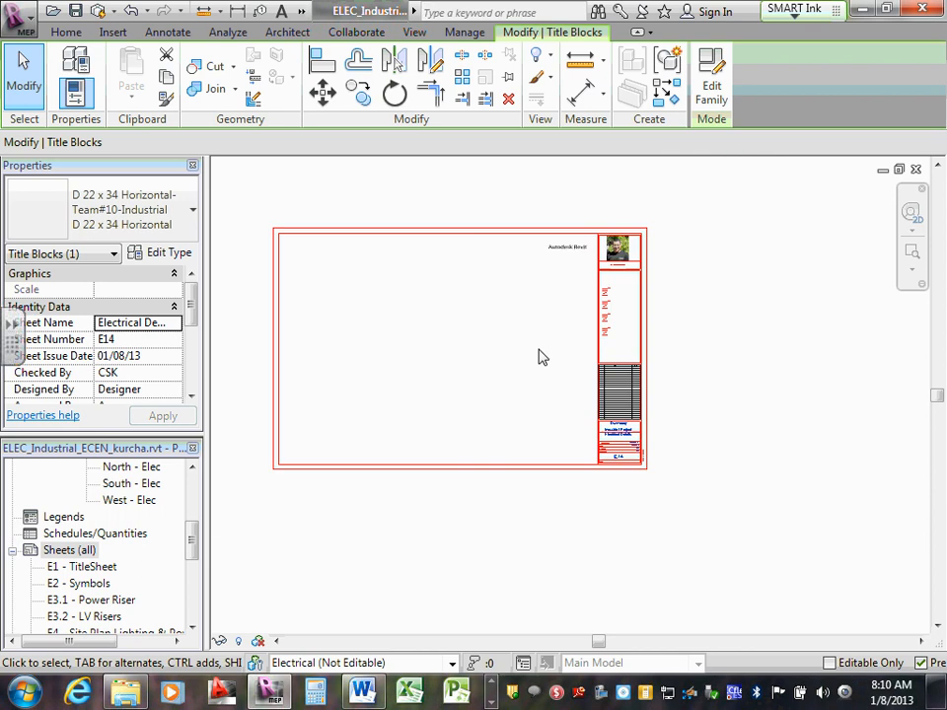
click(777, 328)
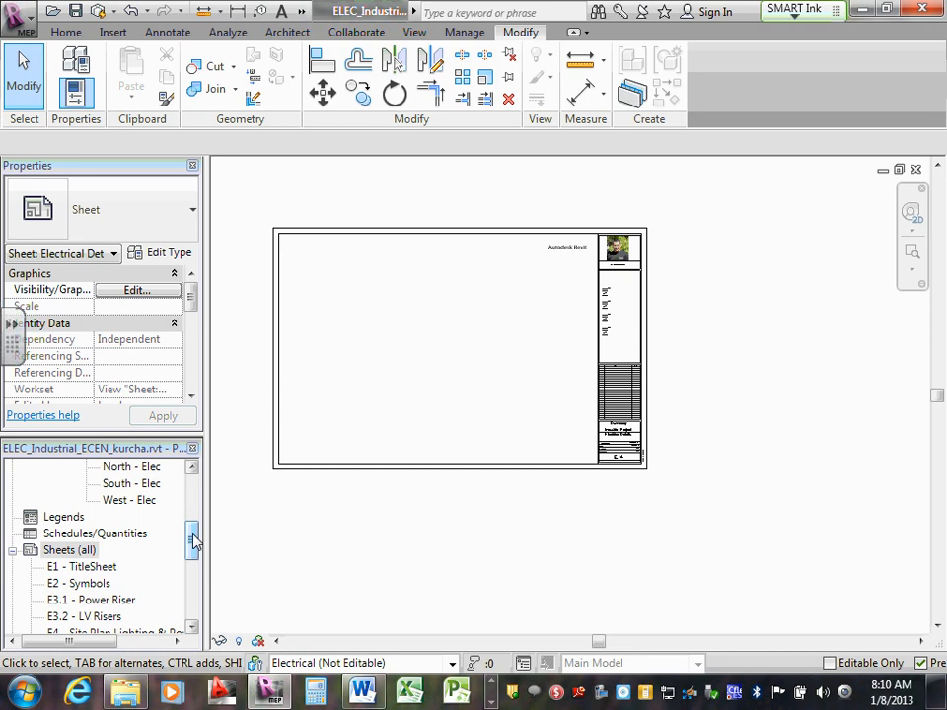
Synchronize the project with the central model immediately, without modifying the synchronization settings.
drag(193, 541, 212, 554)
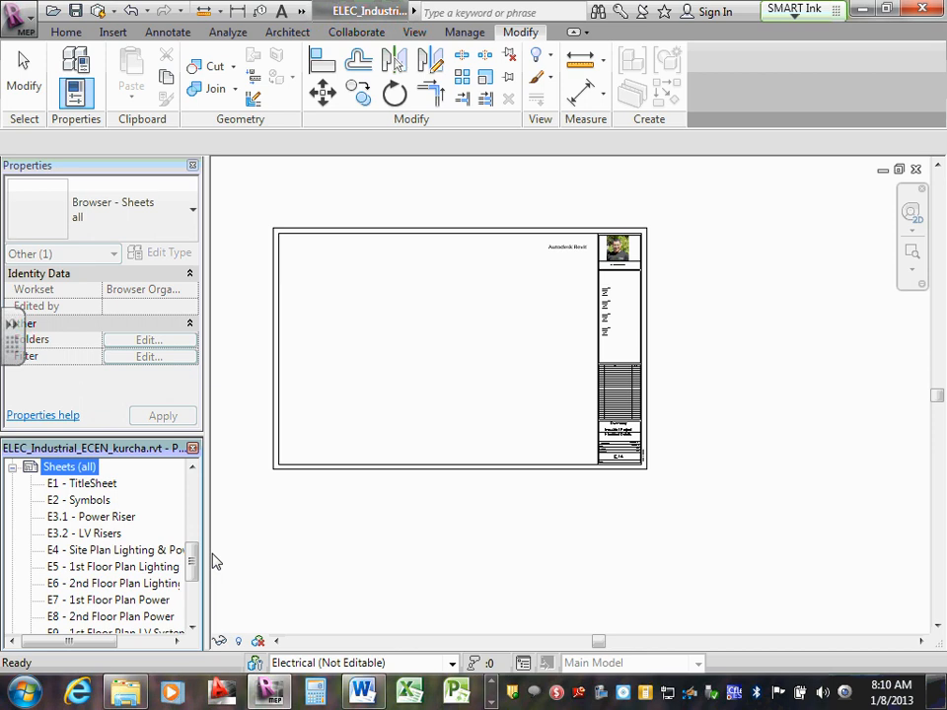
click(356, 33)
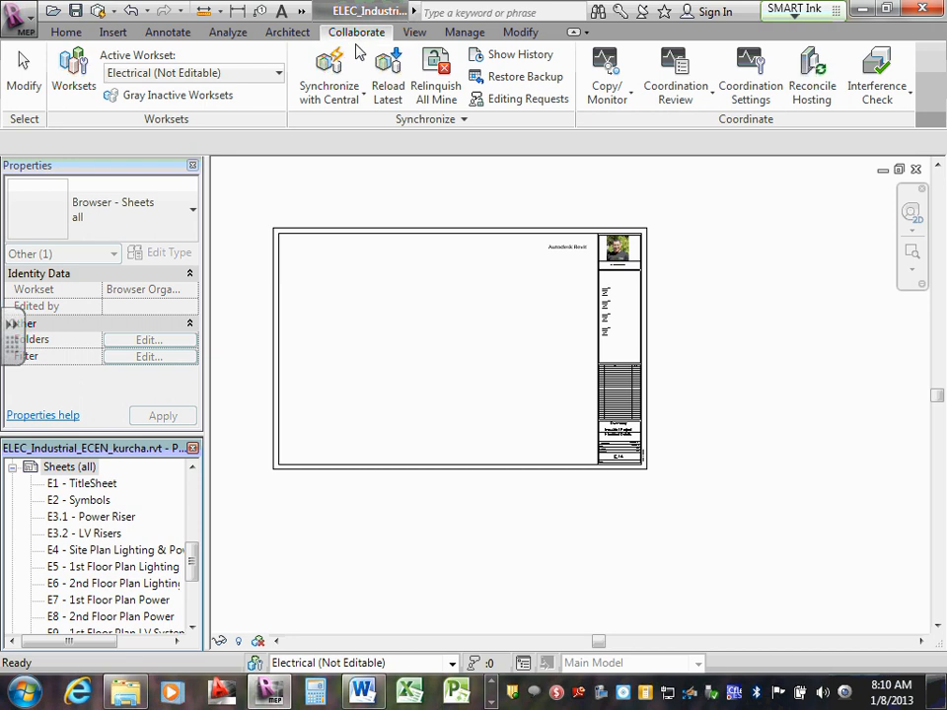
click(339, 103)
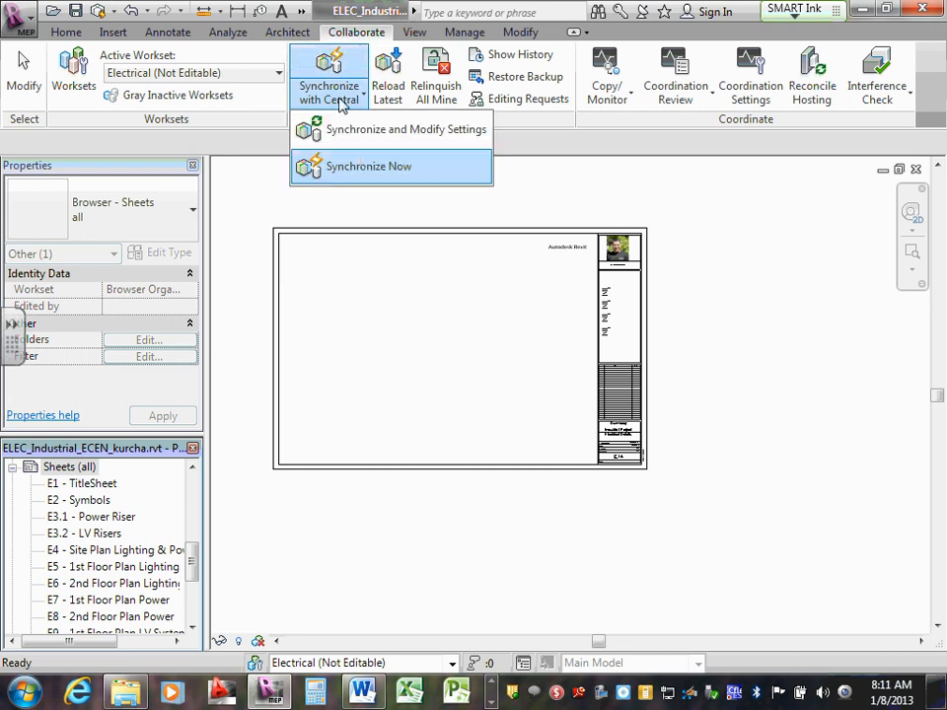
click(366, 167)
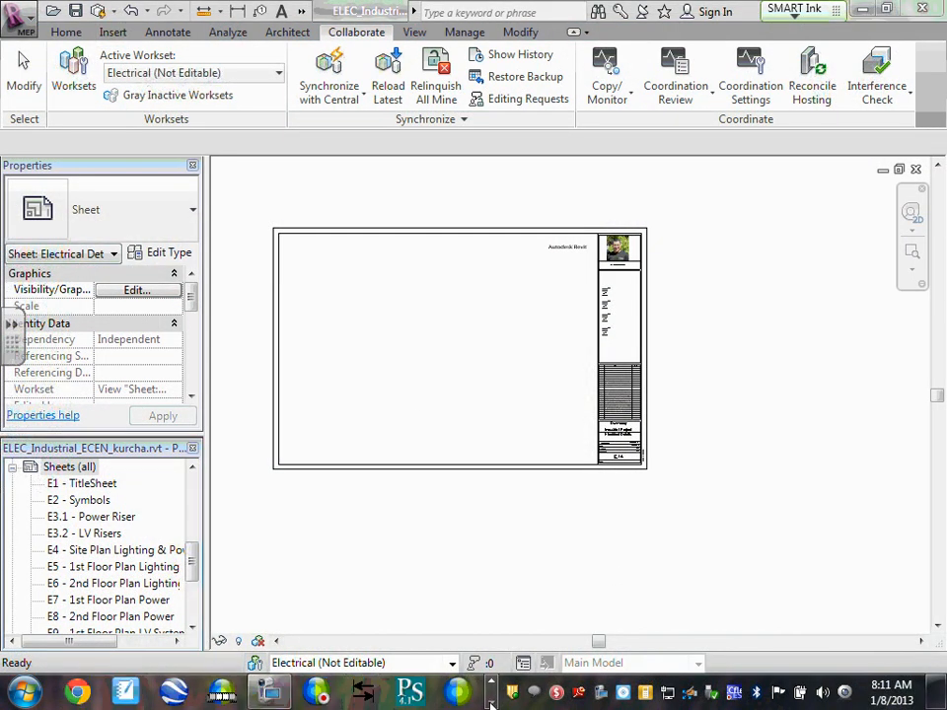
click(264, 694)
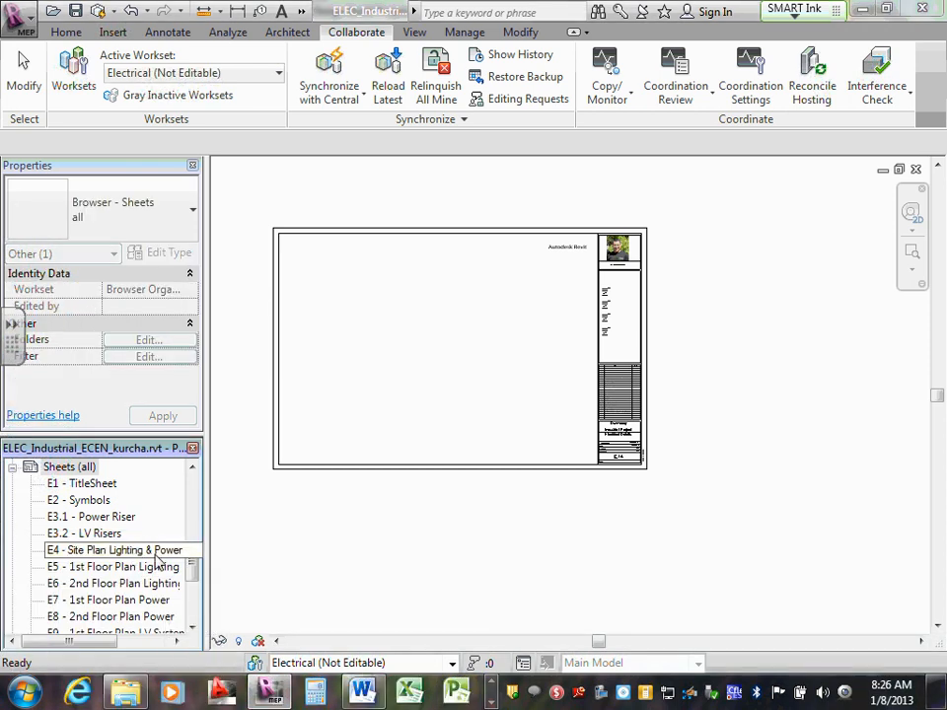
Browse the electrical Lighting and Power views and open the 1 - Power floor plan.
drag(194, 554, 194, 491)
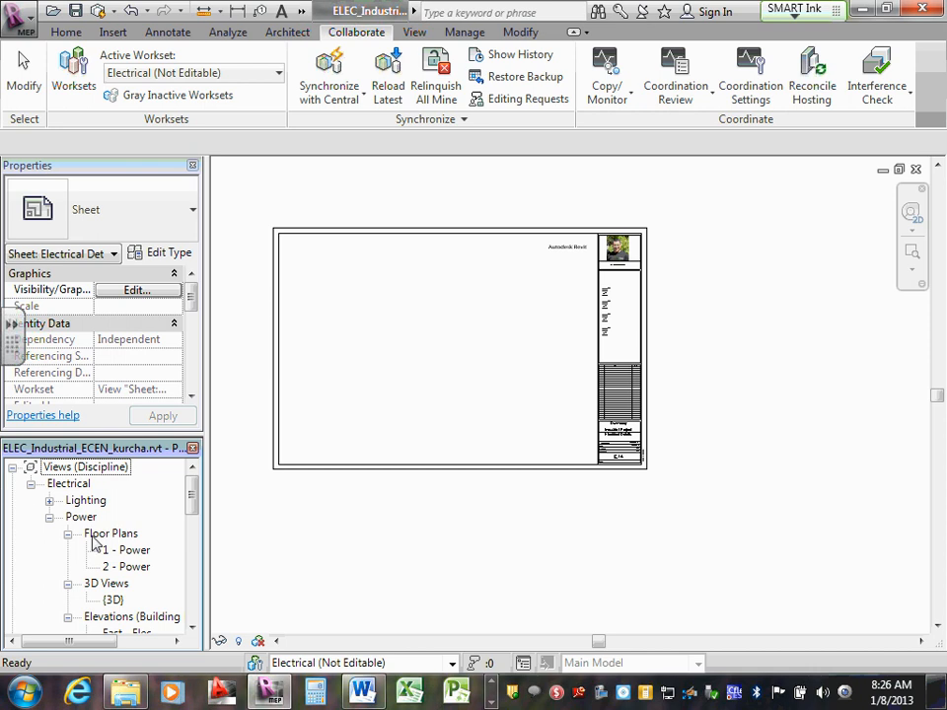
click(50, 517)
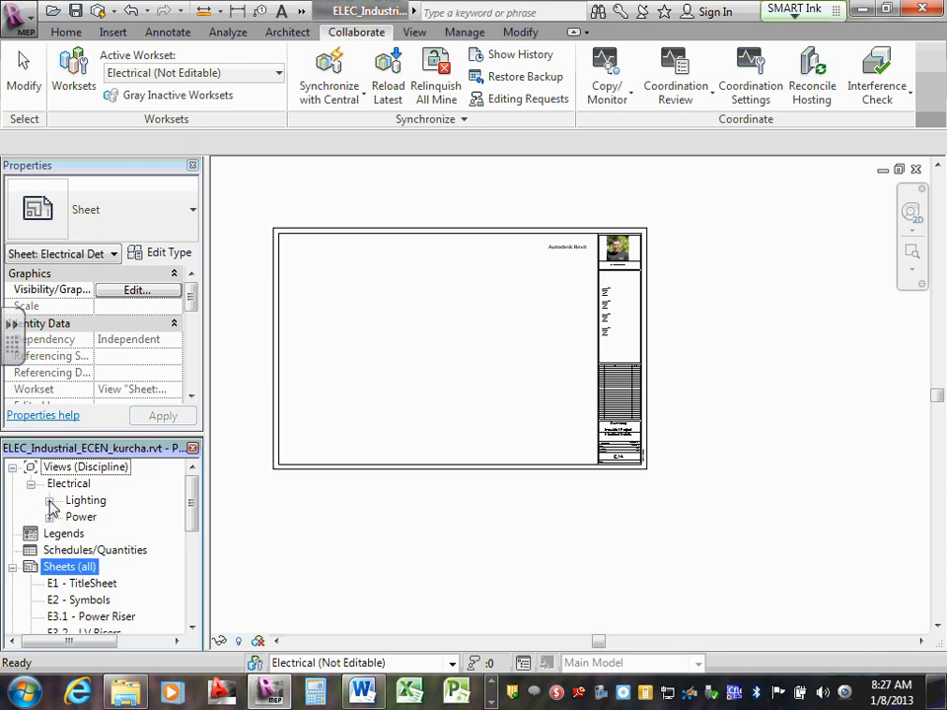
click(50, 516)
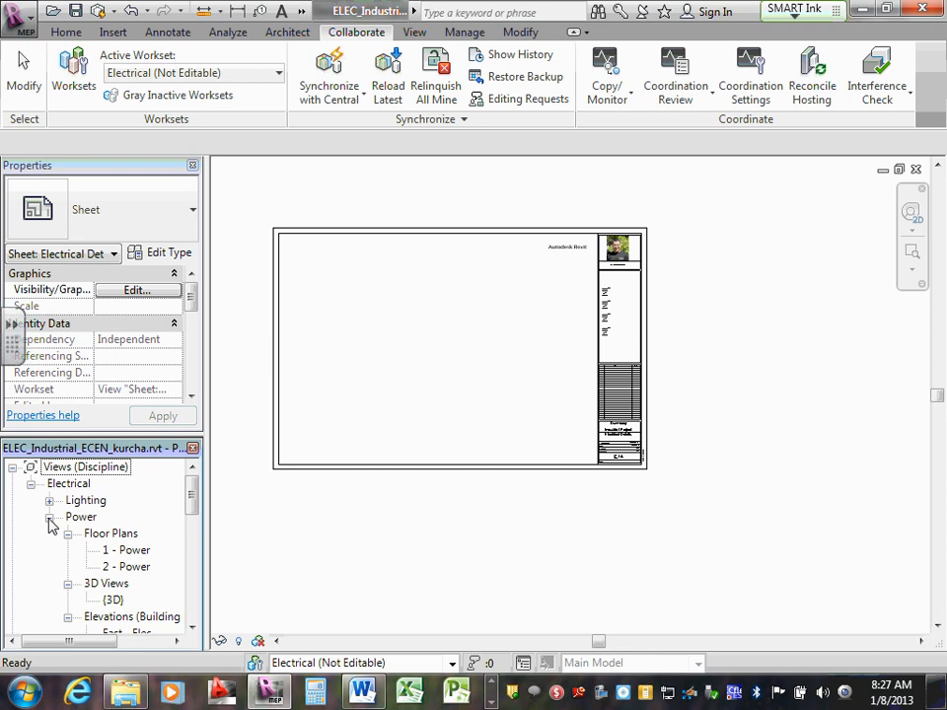
click(49, 500)
click(49, 501)
click(50, 517)
click(49, 517)
click(128, 549)
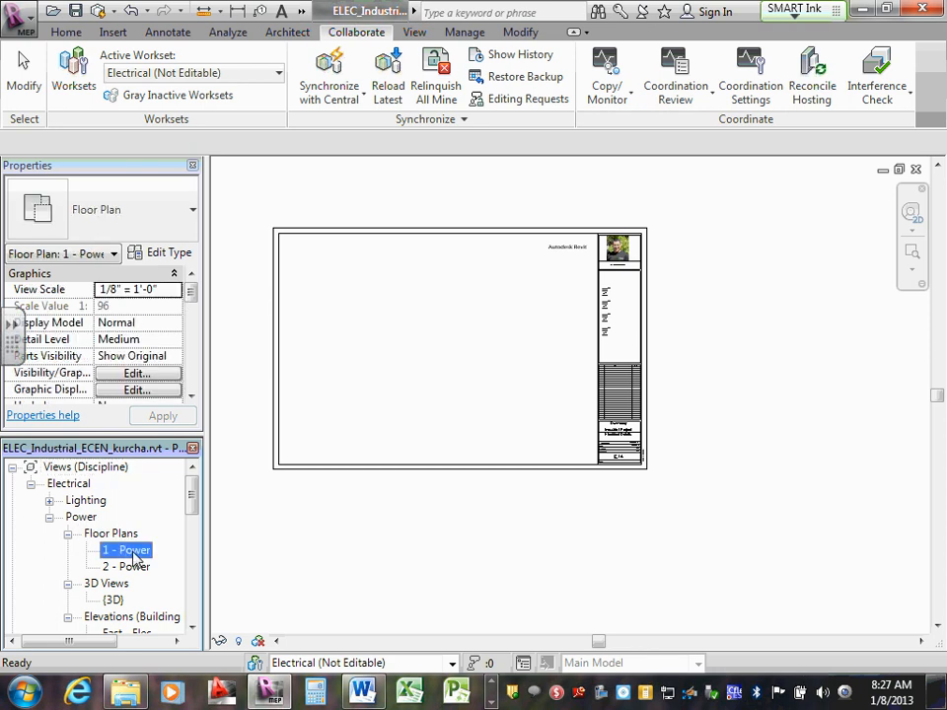
double_click(135, 558)
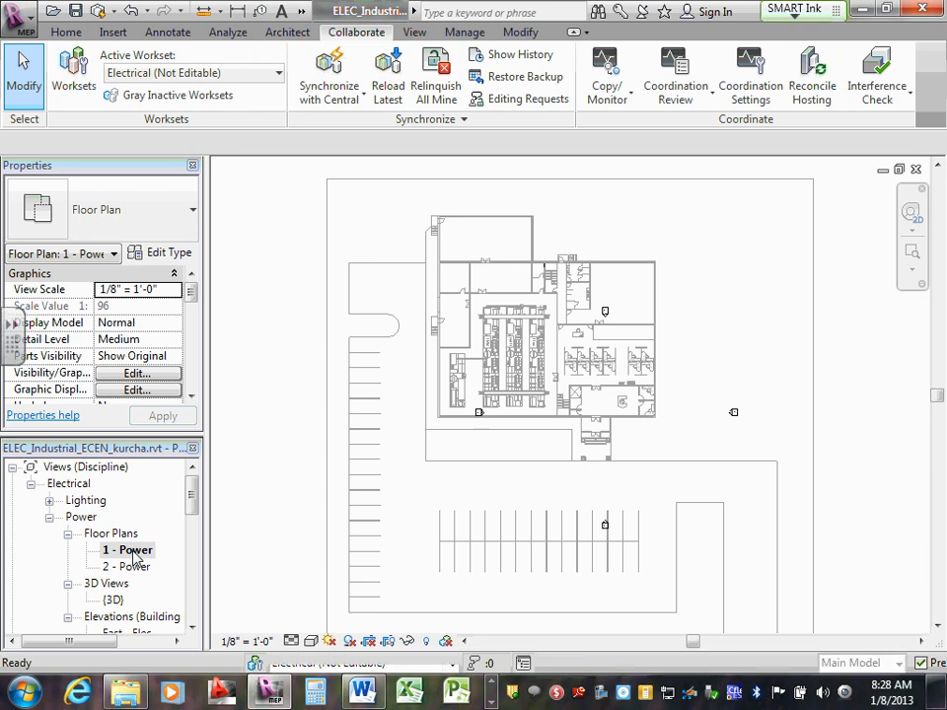
Duplicate the 1 - Power floor plan view with detailing.
right_click(131, 551)
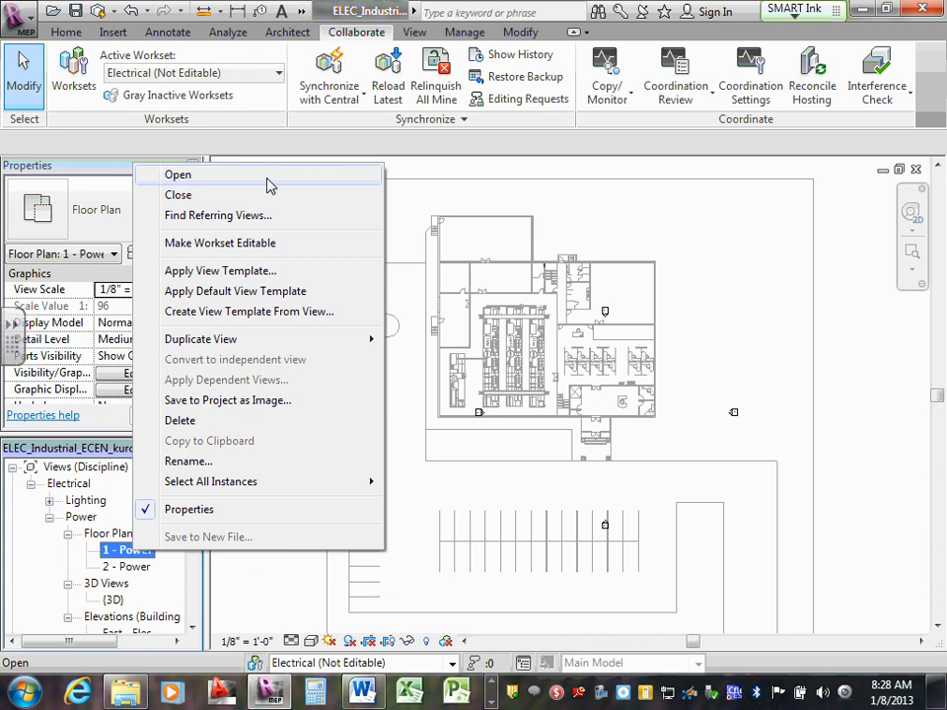
mouse_move(285, 338)
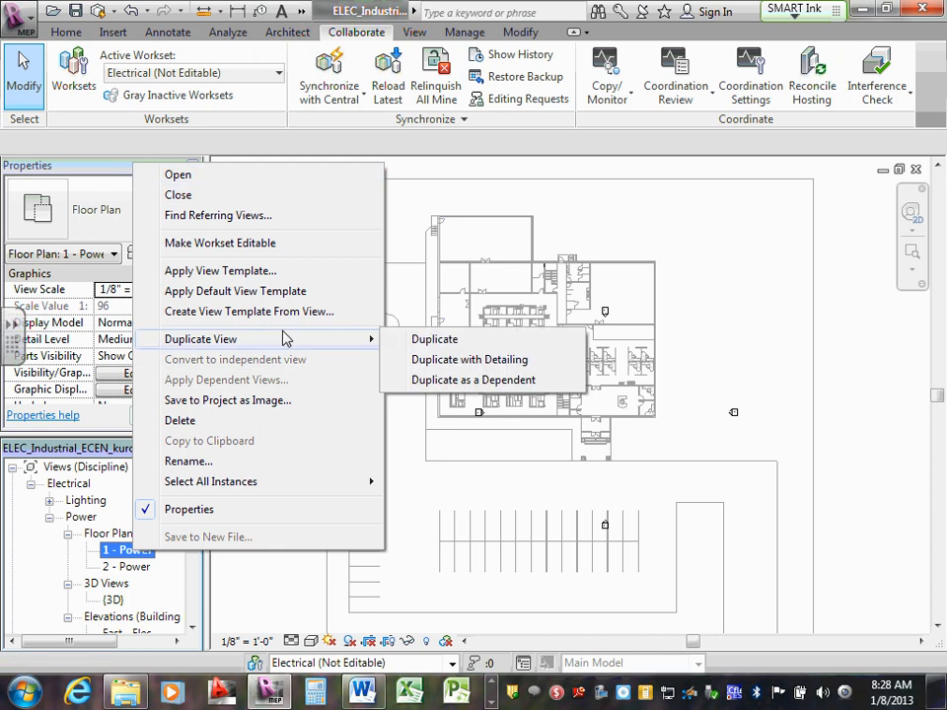
click(516, 360)
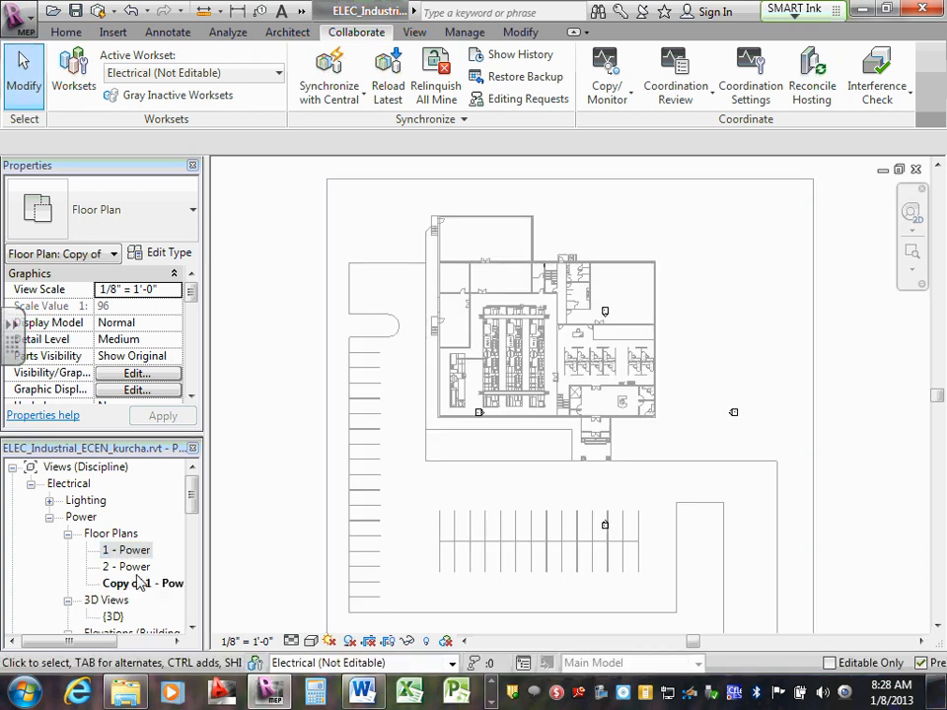
Rename the copy of the 1 - Power view as "Site Plan Power & Lighting-E4".
click(130, 584)
click(138, 585)
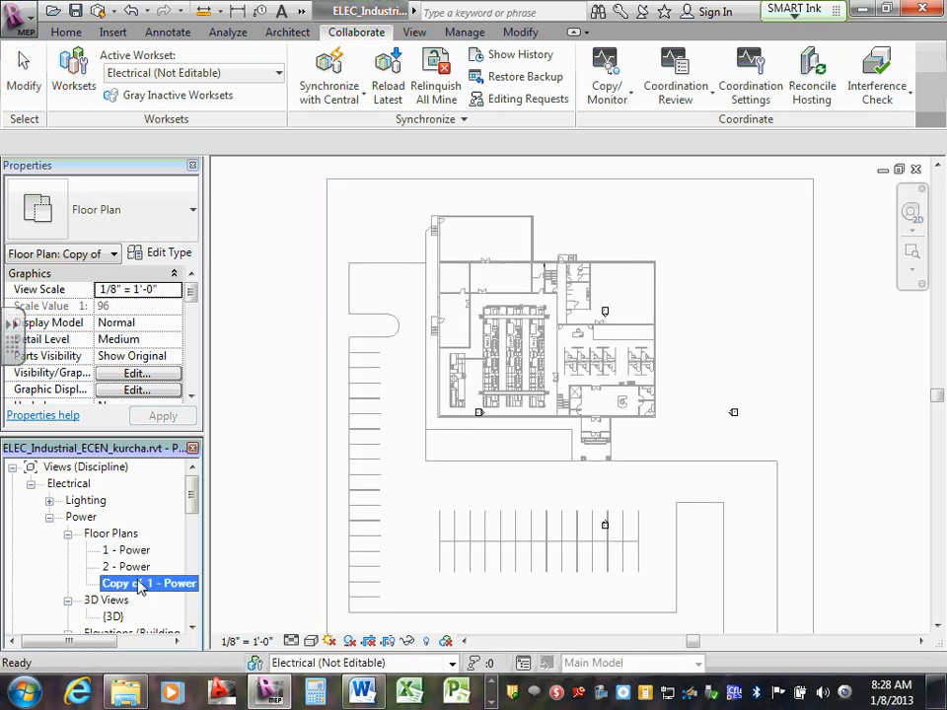
right_click(139, 587)
click(202, 493)
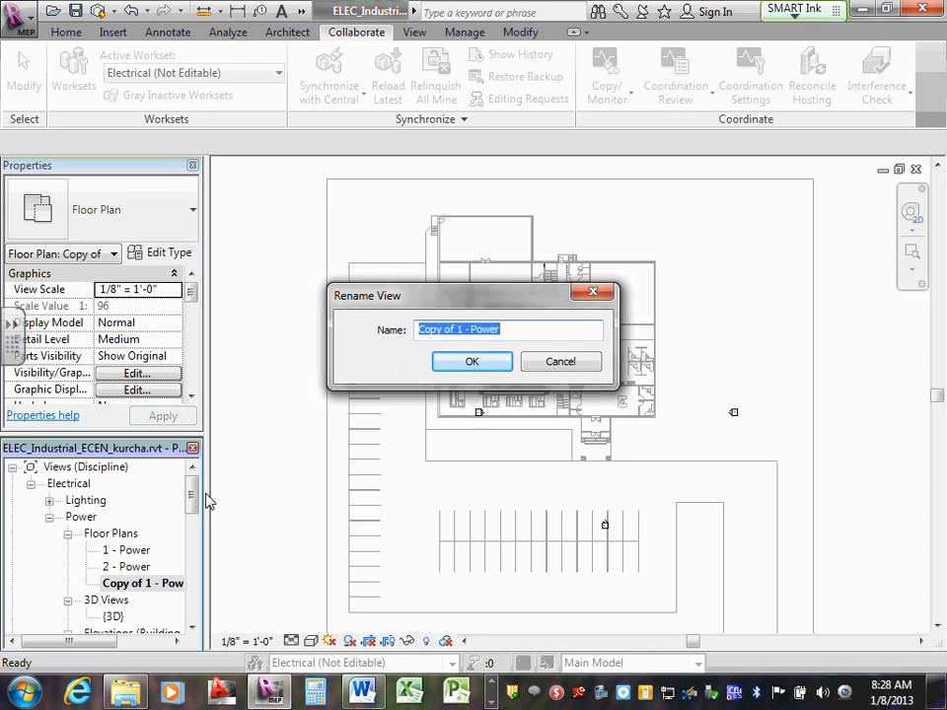
text(Sit)
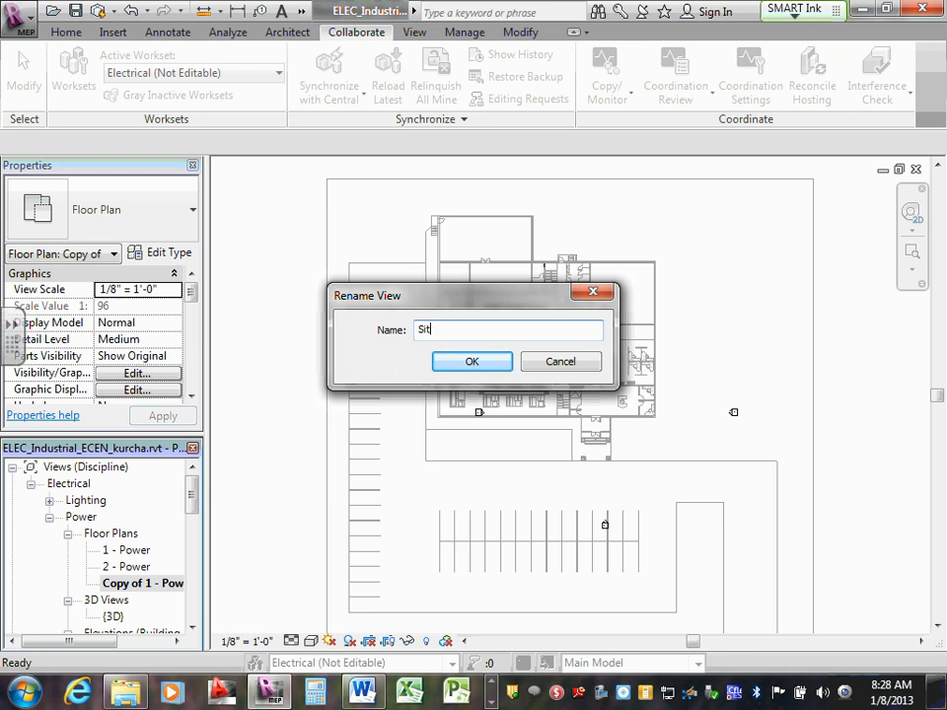
text(e Plan Power & Lighting)
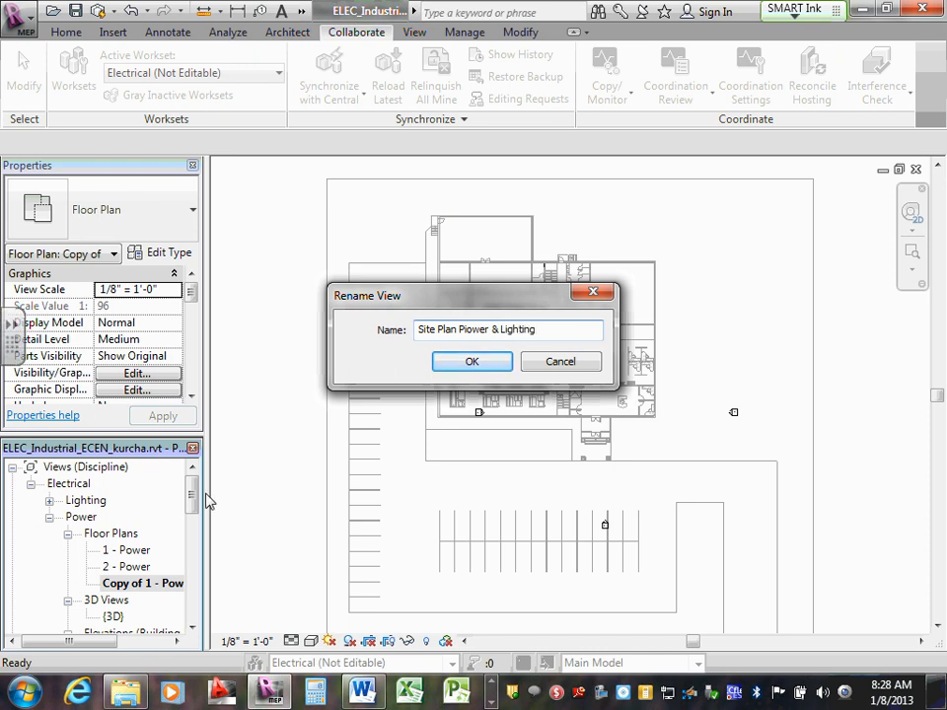
text(-)
click(470, 326)
click(546, 331)
text(E4)
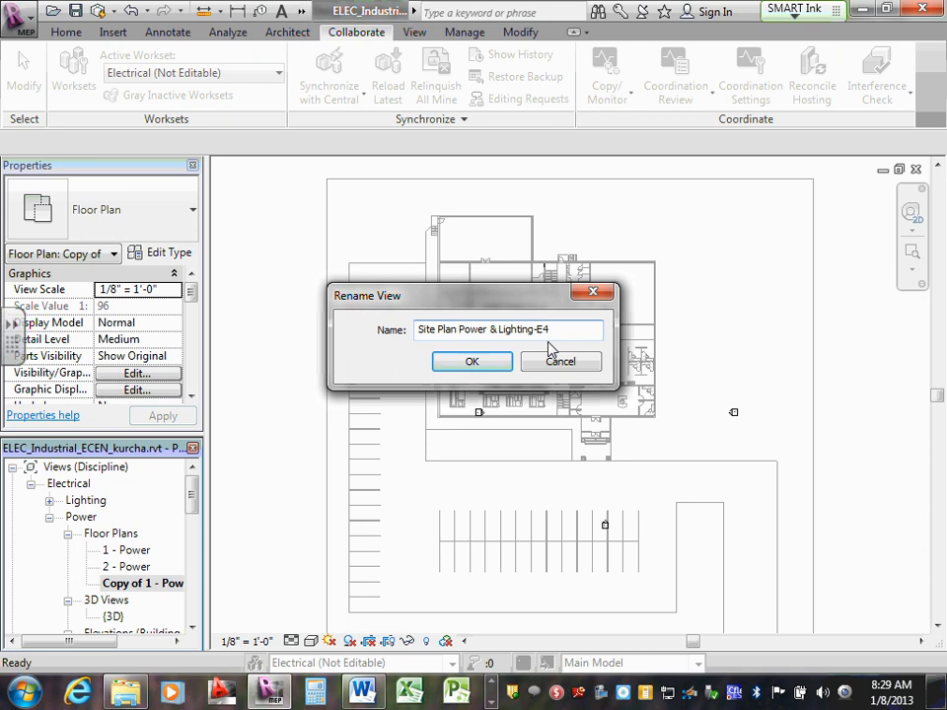
click(486, 362)
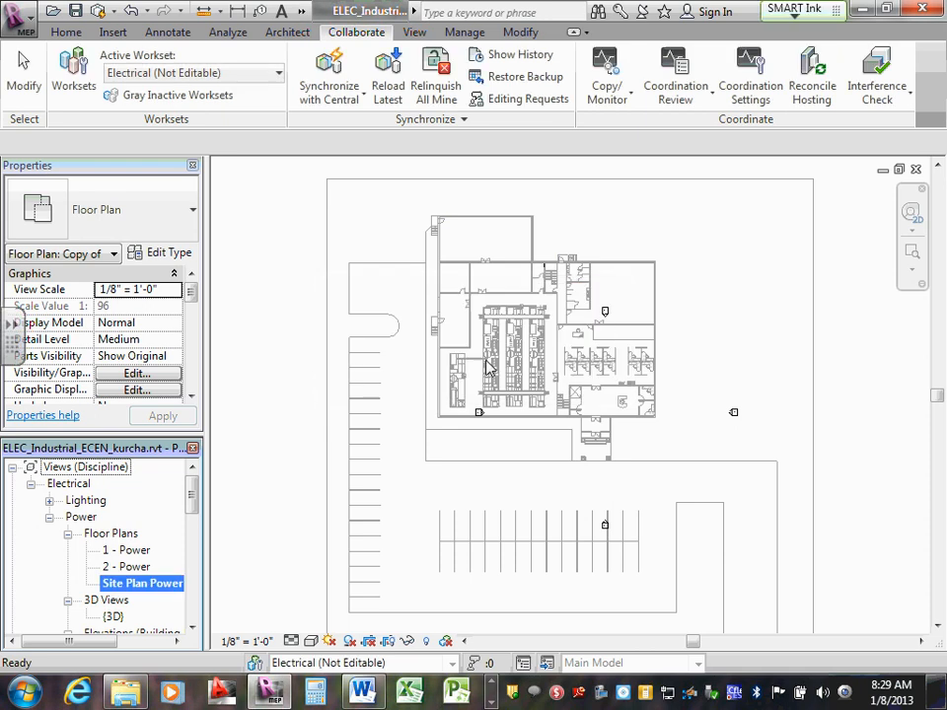
Widen the project browser to fit longer view names, and show the crop region of the Site Plan Power & Lighting-E4 view.
drag(207, 566, 304, 559)
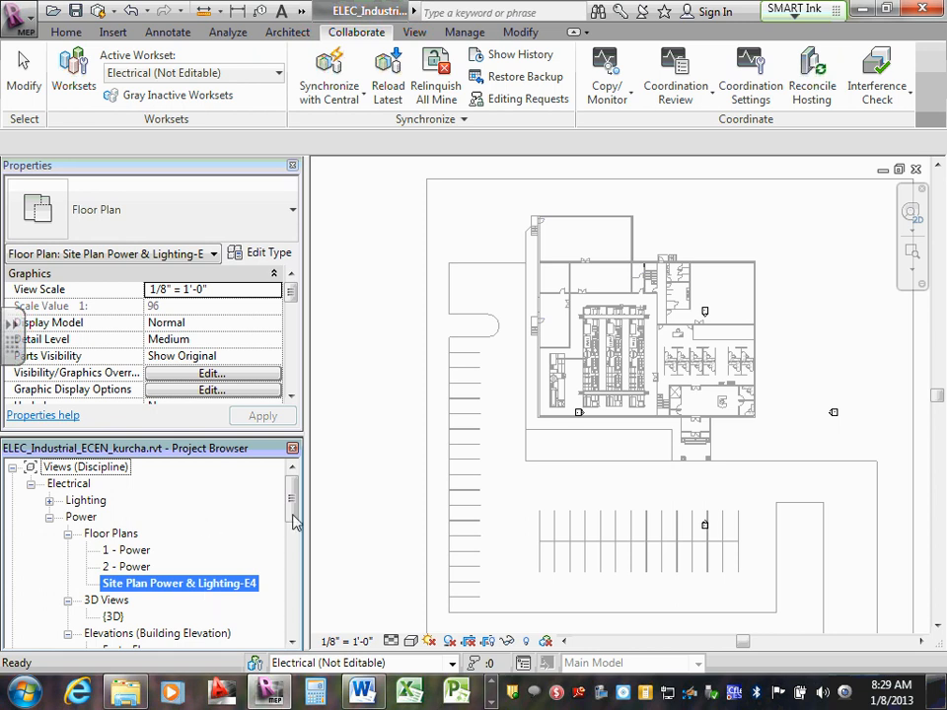
drag(307, 507, 267, 507)
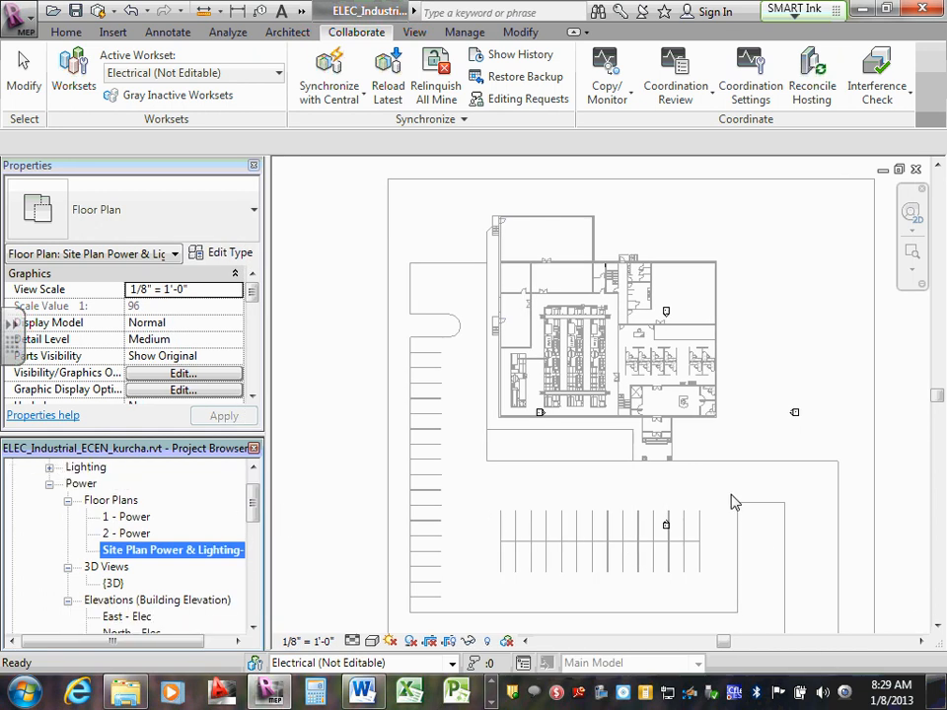
scroll(729, 501, down, 2)
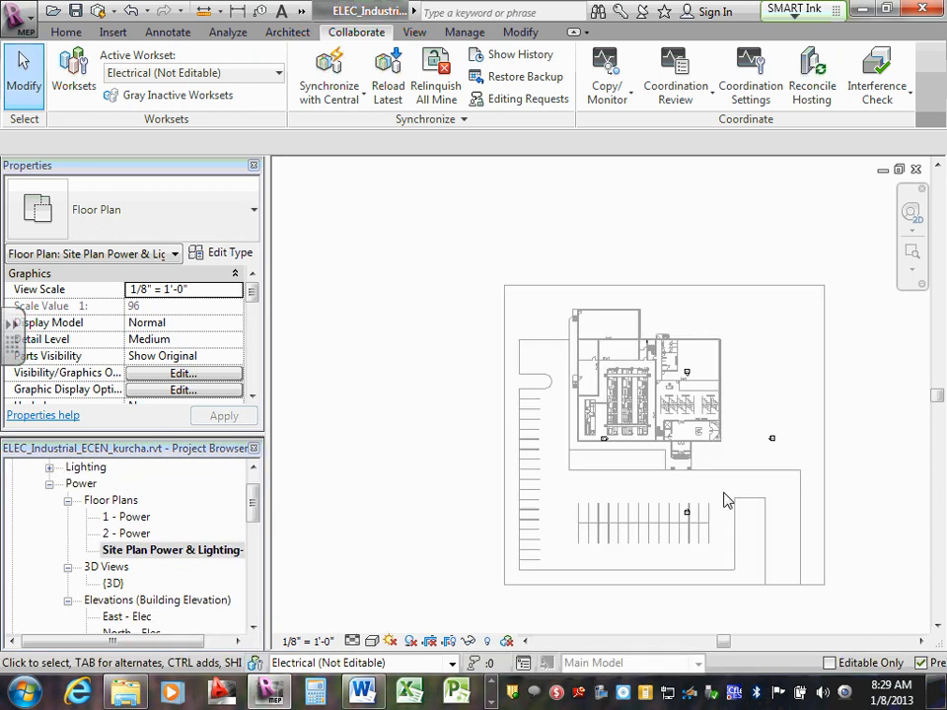
scroll(725, 501, up, 1)
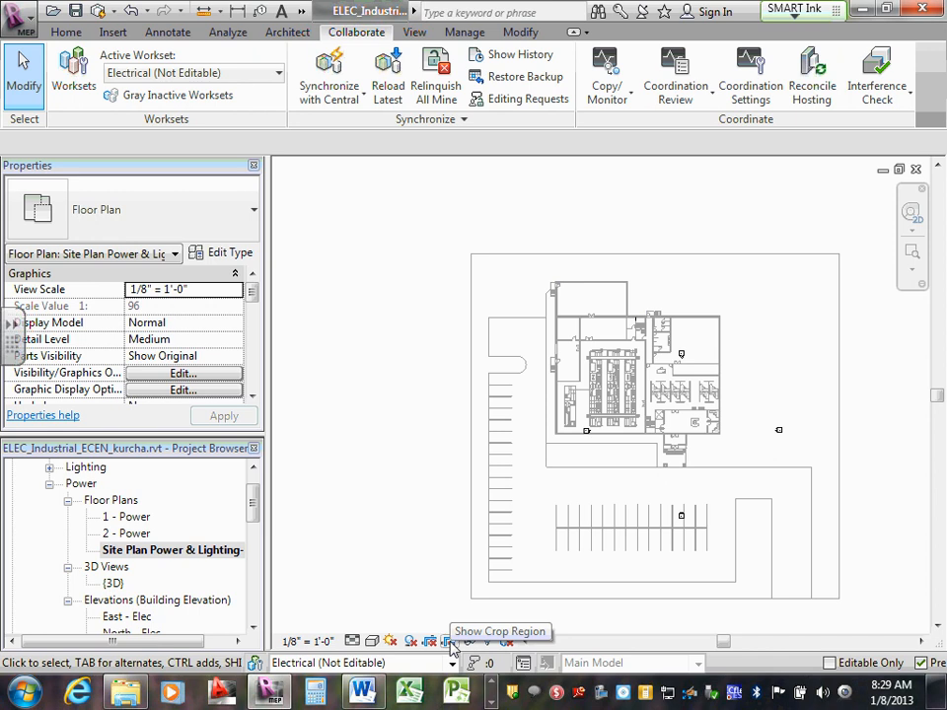
scroll(617, 304, down, 1)
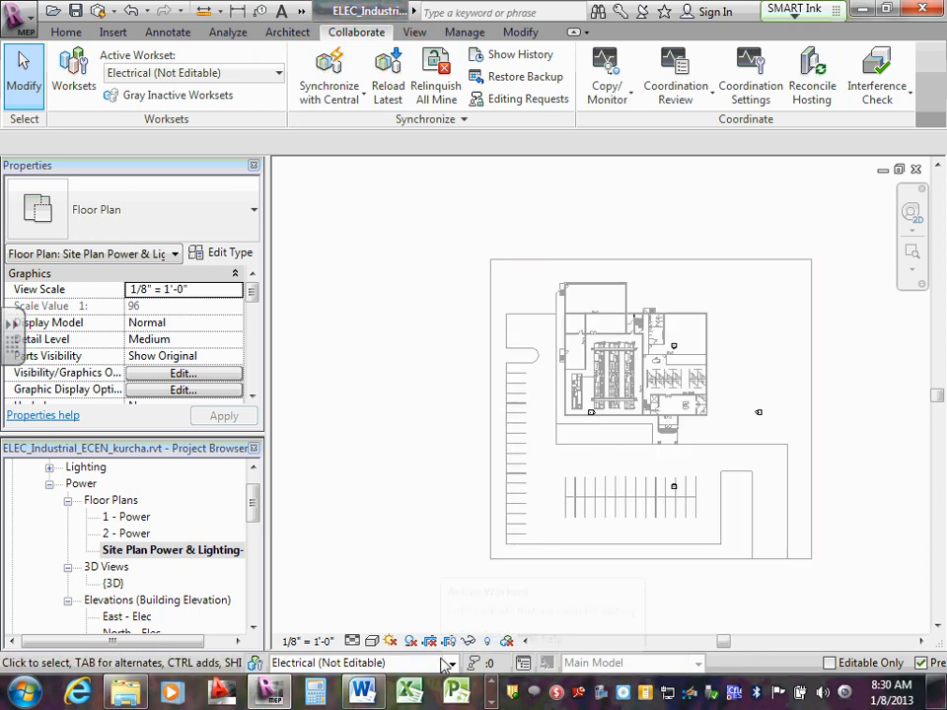
click(197, 549)
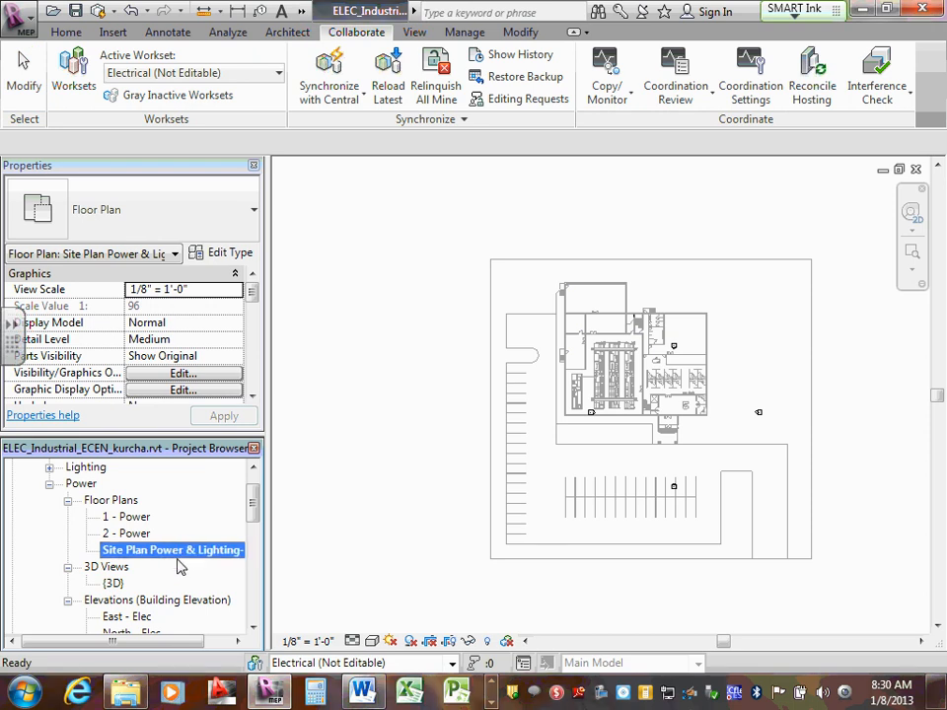
click(449, 642)
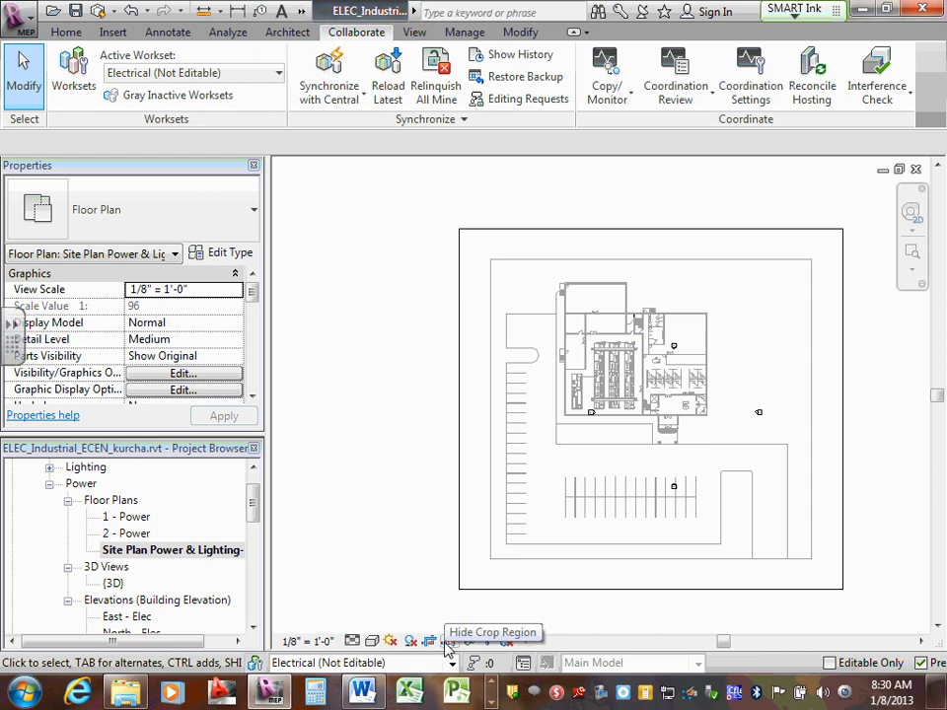
Tighten all four sides of the crop region around the building and parking areas, cutting off the outer site boundary, and hide the crop region.
click(694, 234)
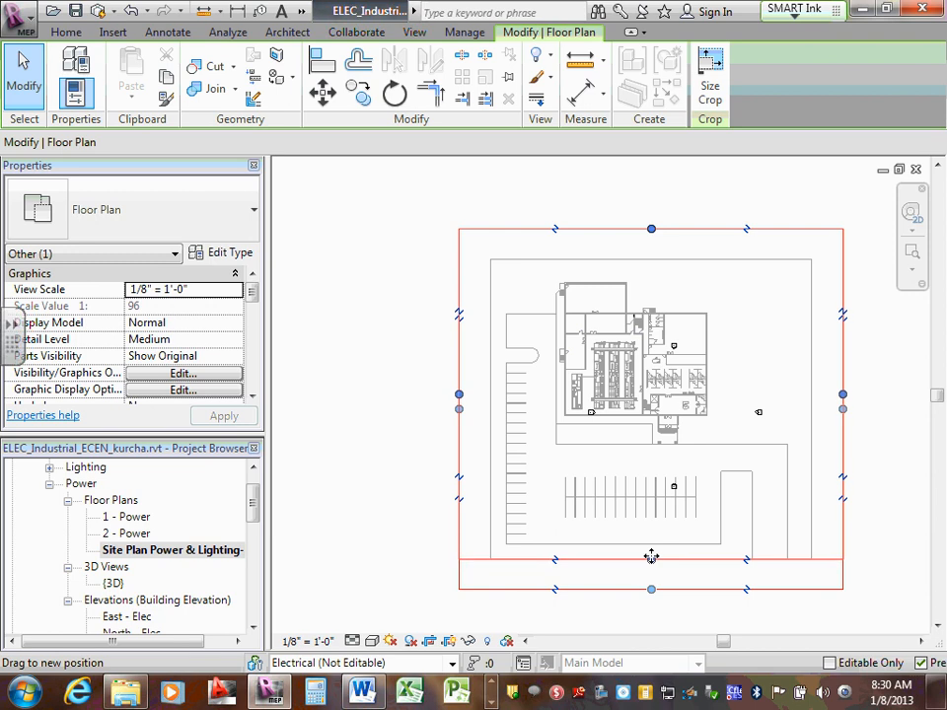
mouse_move(652, 586)
mouse_down()
mouse_move(650, 557)
mouse_move(646, 567)
mouse_up()
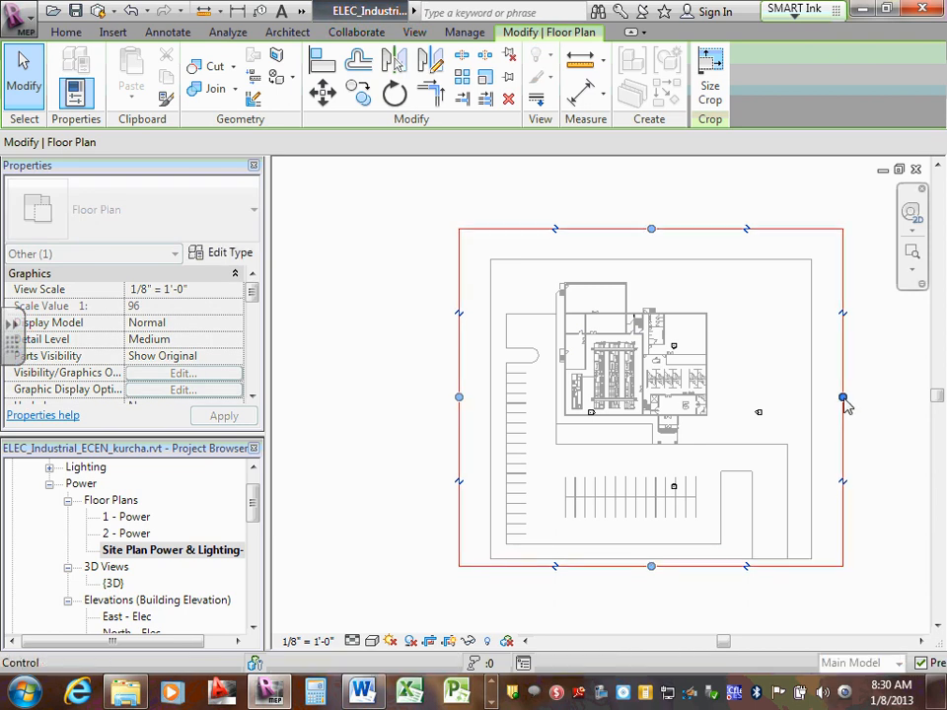
drag(843, 406, 795, 409)
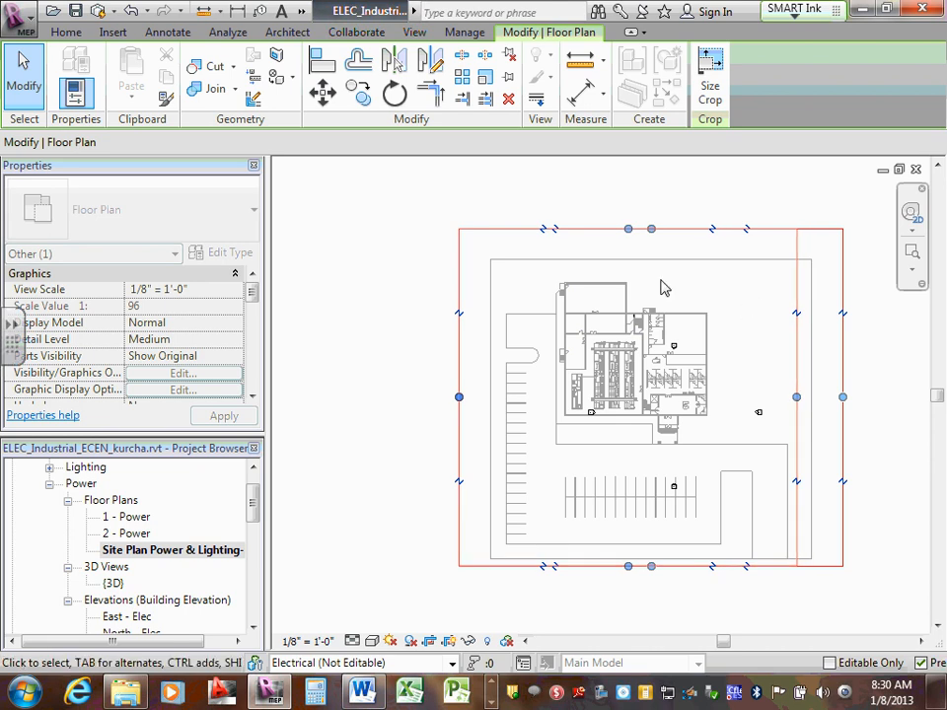
drag(630, 231, 631, 274)
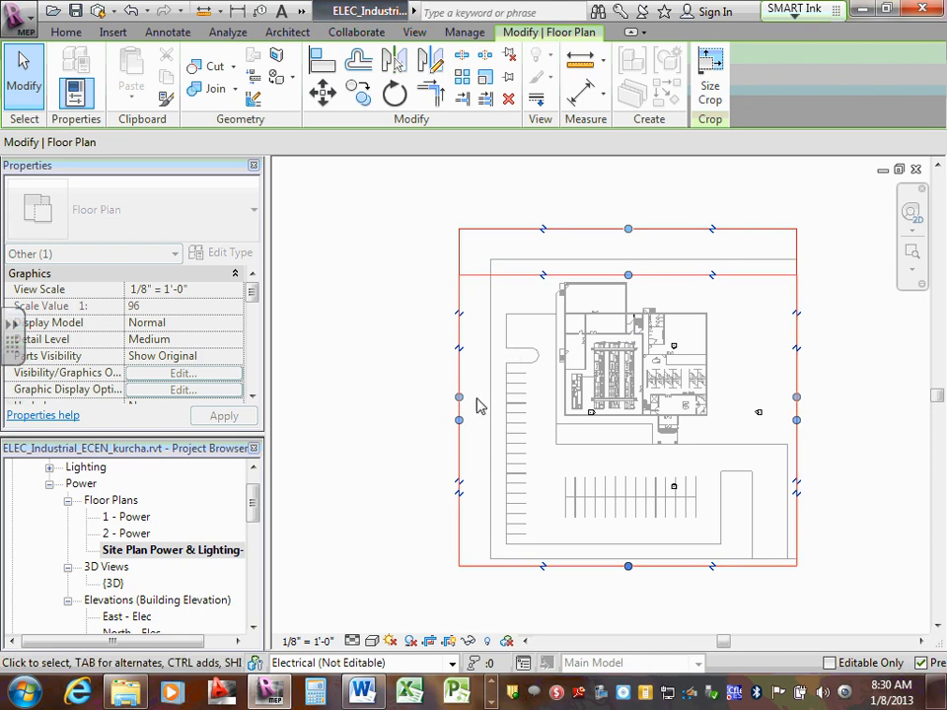
drag(459, 422, 501, 421)
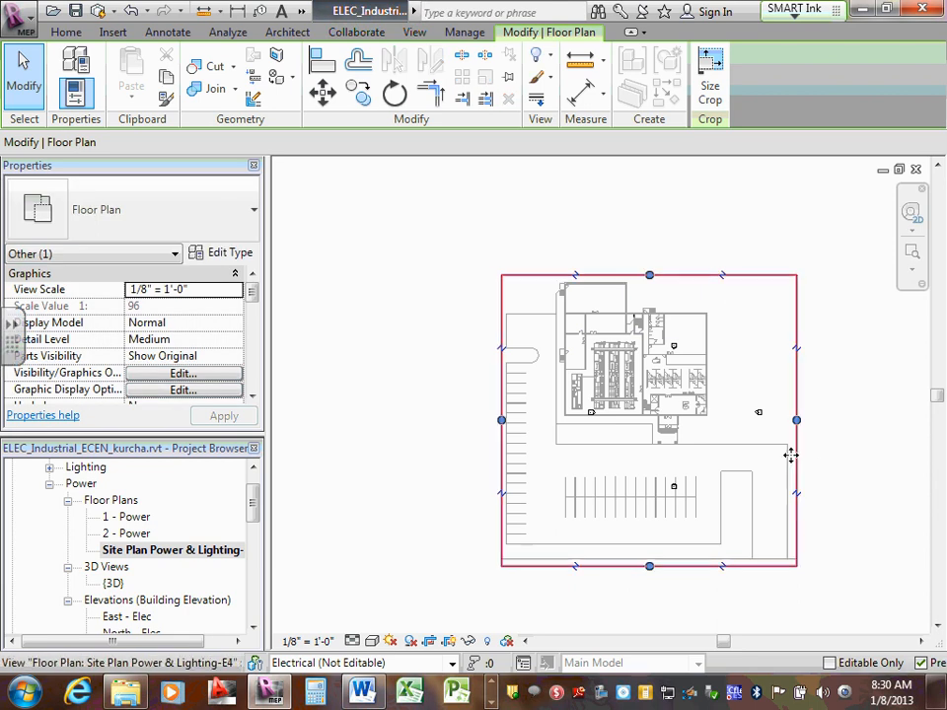
drag(651, 575, 651, 552)
click(857, 424)
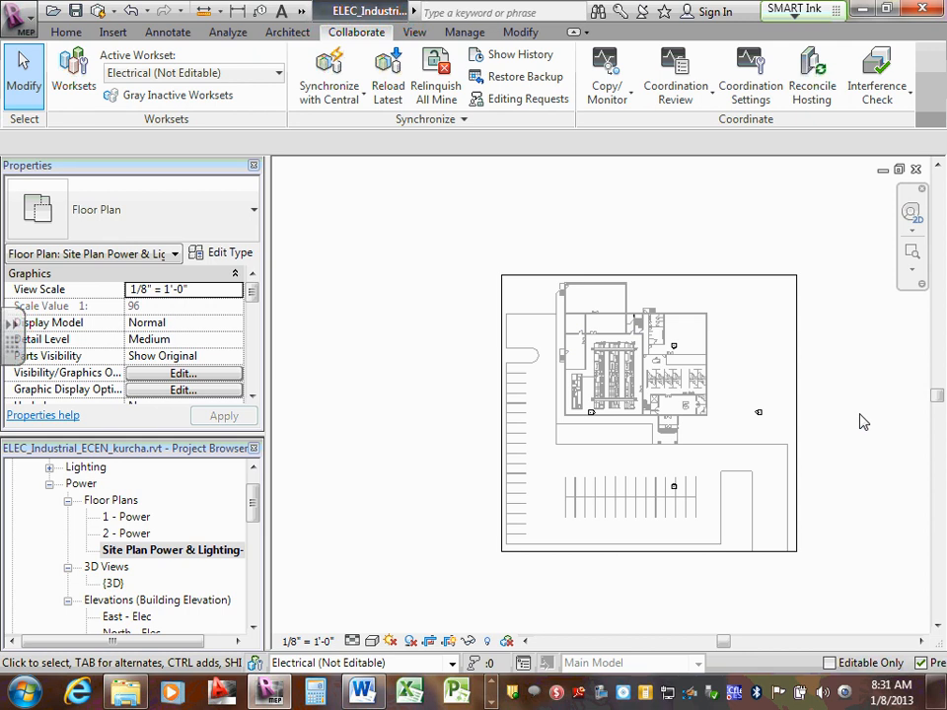
click(450, 641)
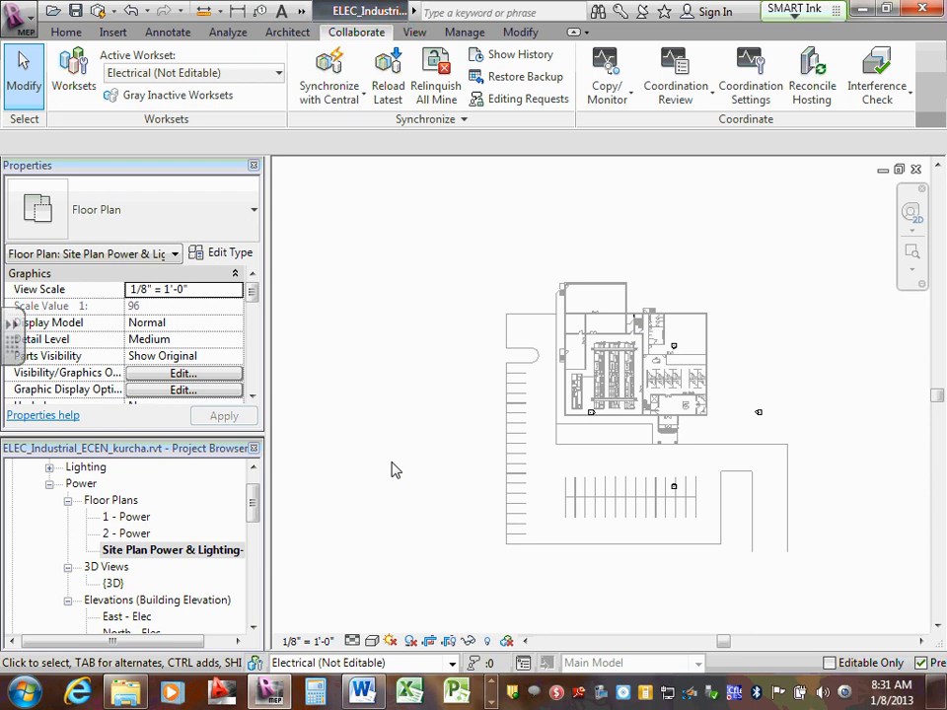
Duplicate the Site Plan Power & Lighting-E4 view with detailing.
click(196, 553)
right_click(198, 555)
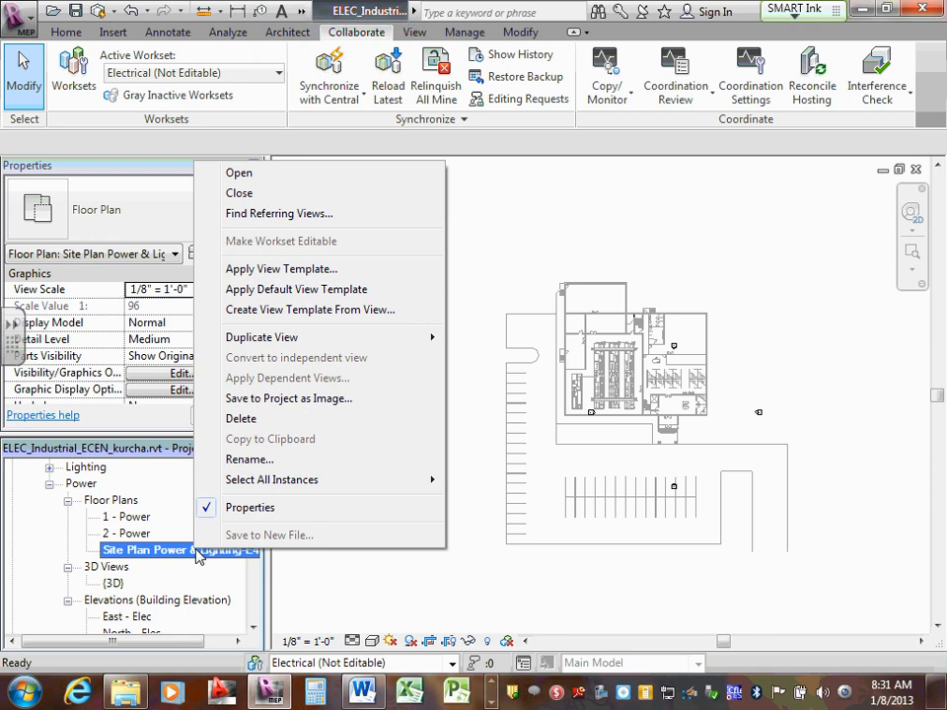
mouse_move(313, 336)
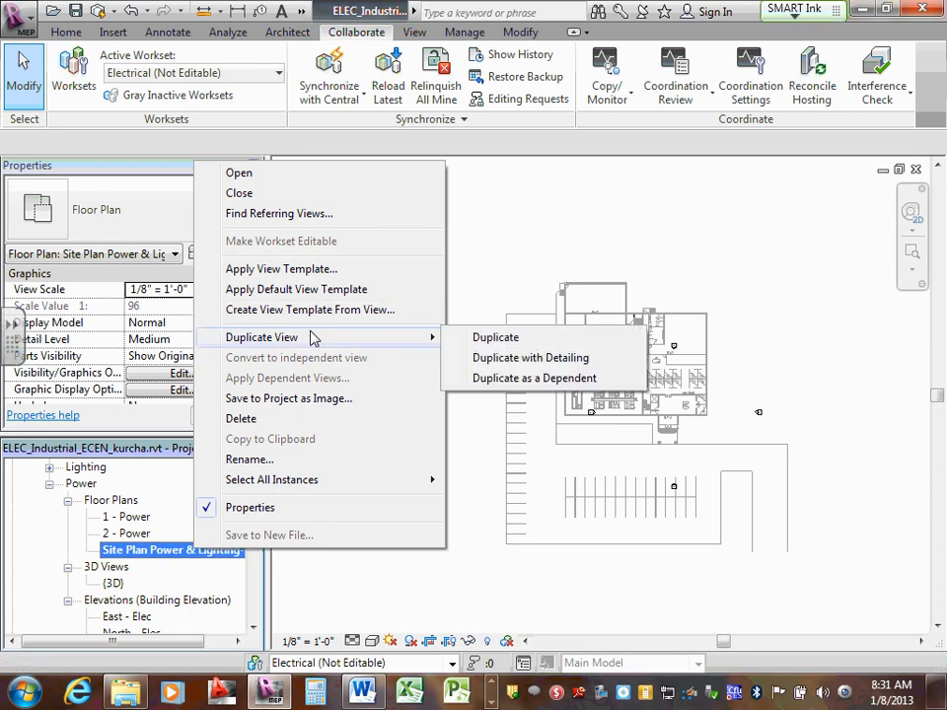
click(523, 357)
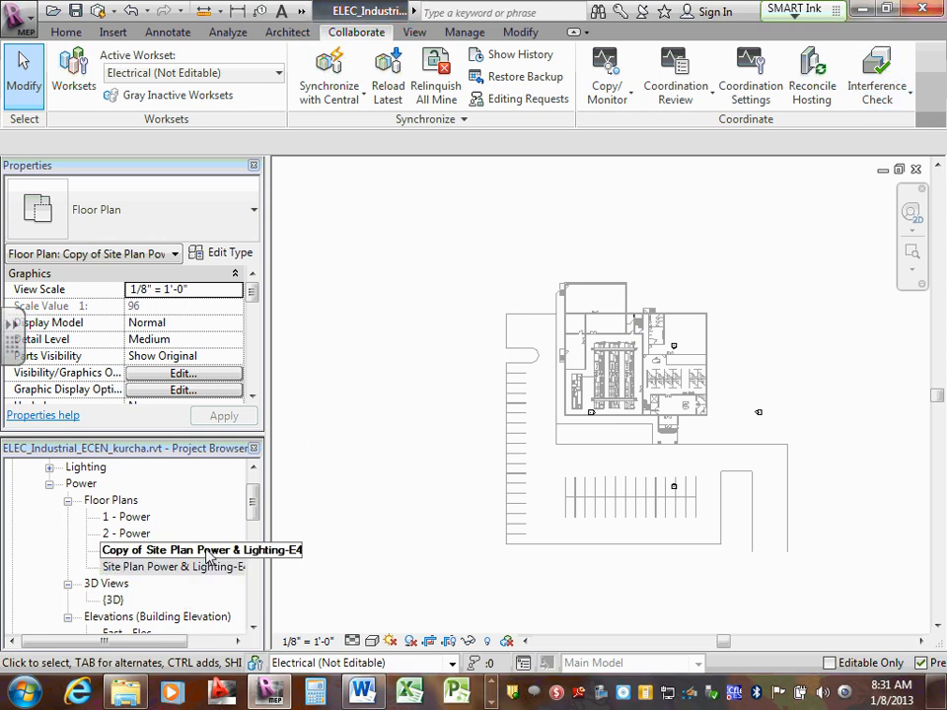
Rename the copy of the site plan view as "1st Floor Plan LV Systems-E9".
right_click(207, 551)
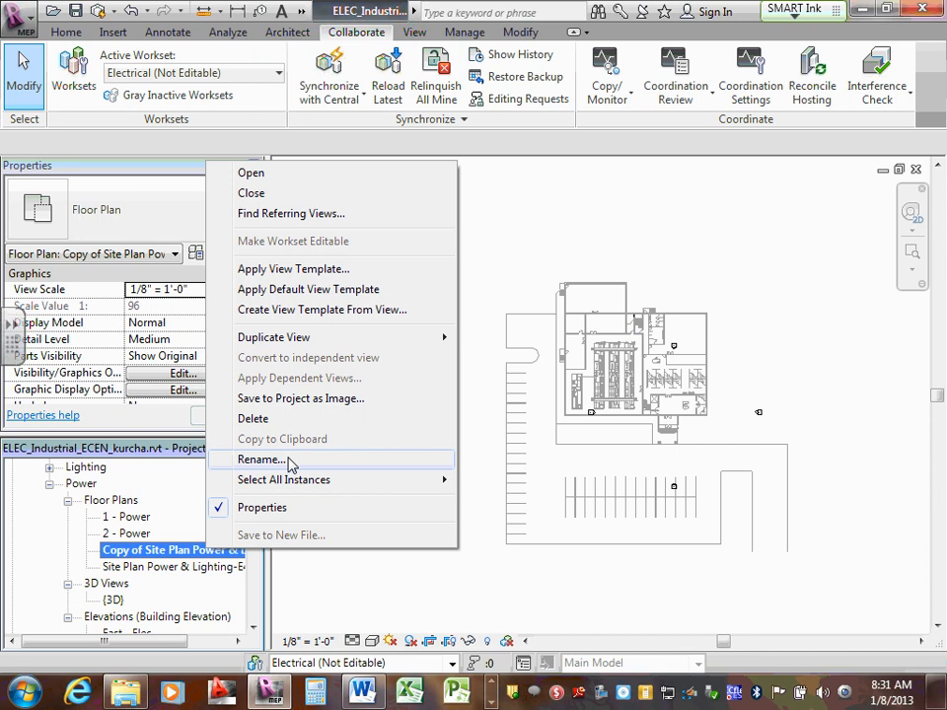
click(288, 460)
click(481, 333)
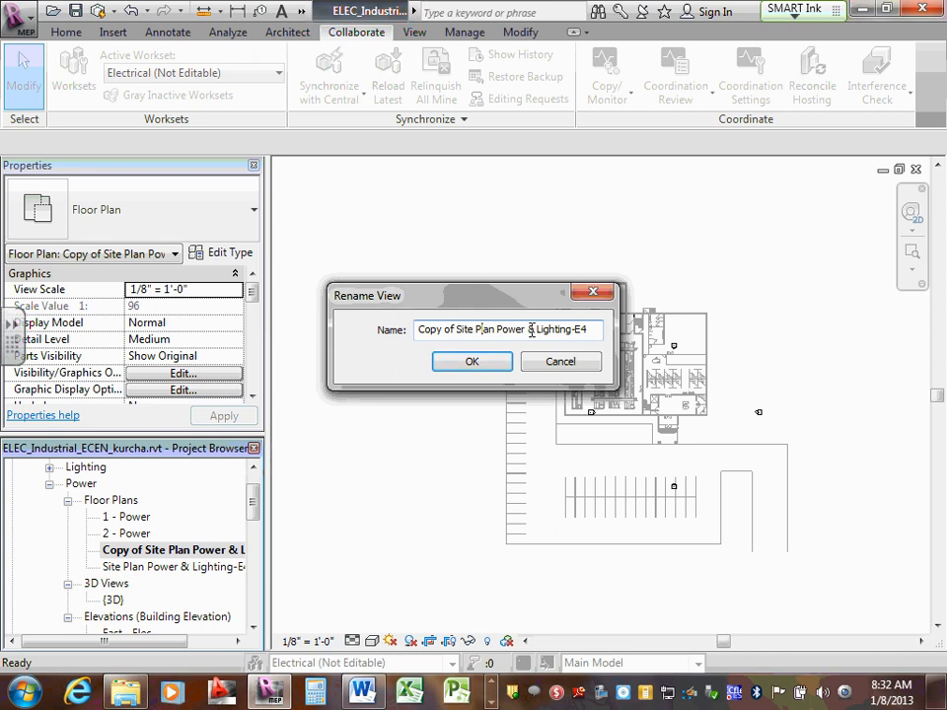
drag(532, 329, 305, 320)
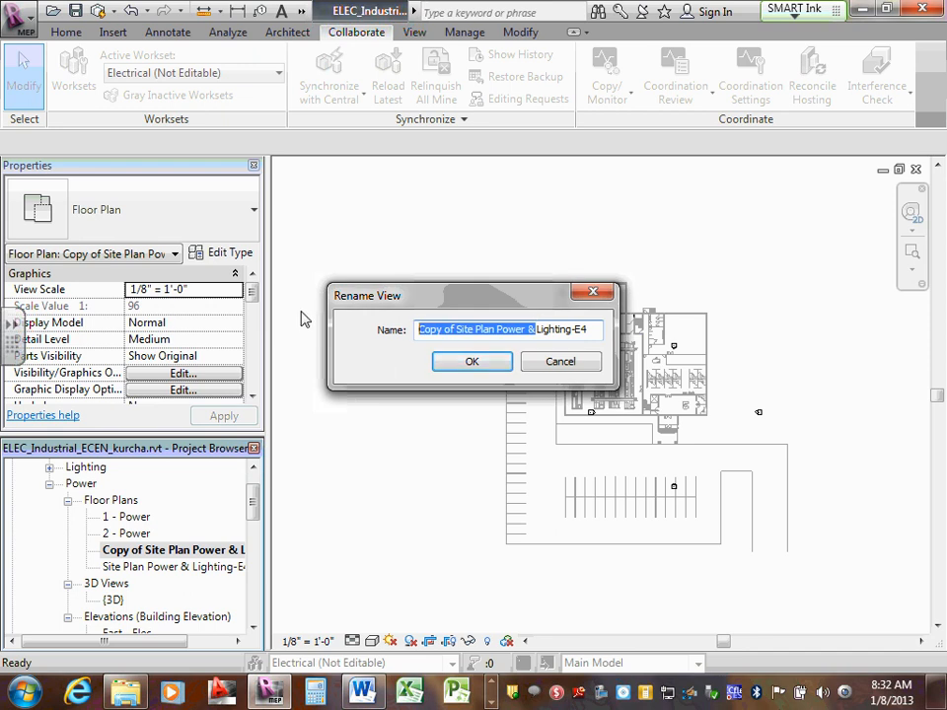
key(BackSpace)
text(1st F)
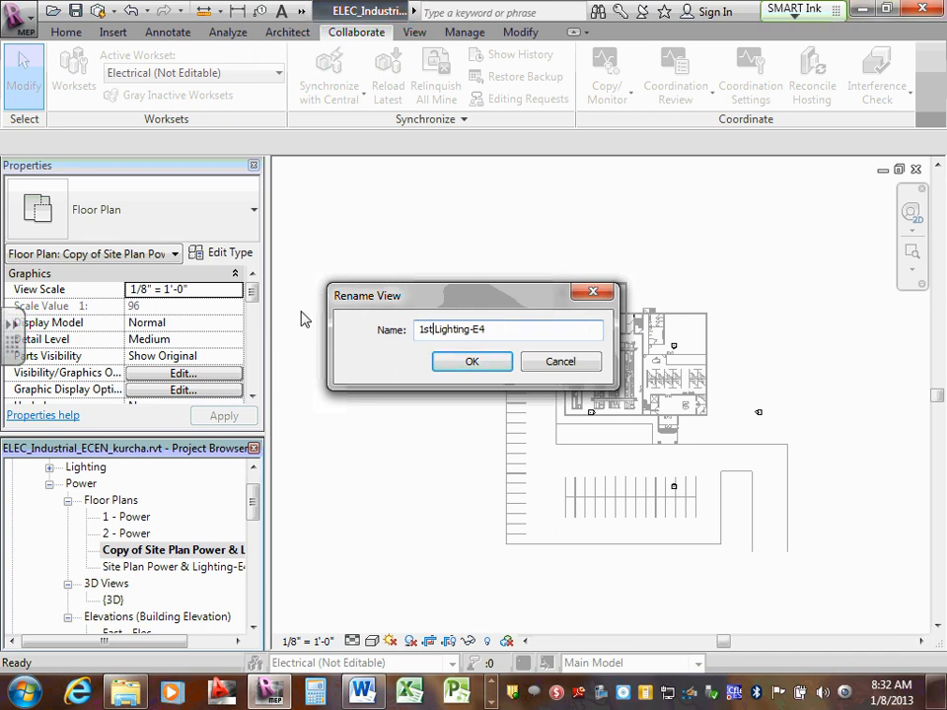
text(loor Plan)
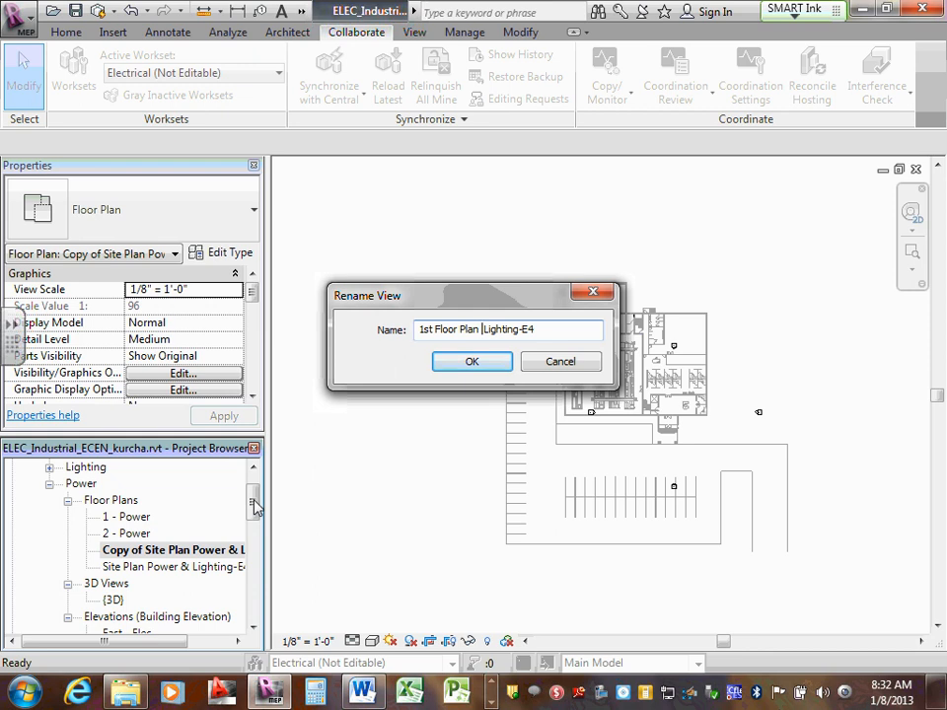
key(BackSpace)
key(BackSpace)
key(BackSpace)
key(BackSpace)
key(BackSpace)
text(Plan )
text(LV)
text(System)
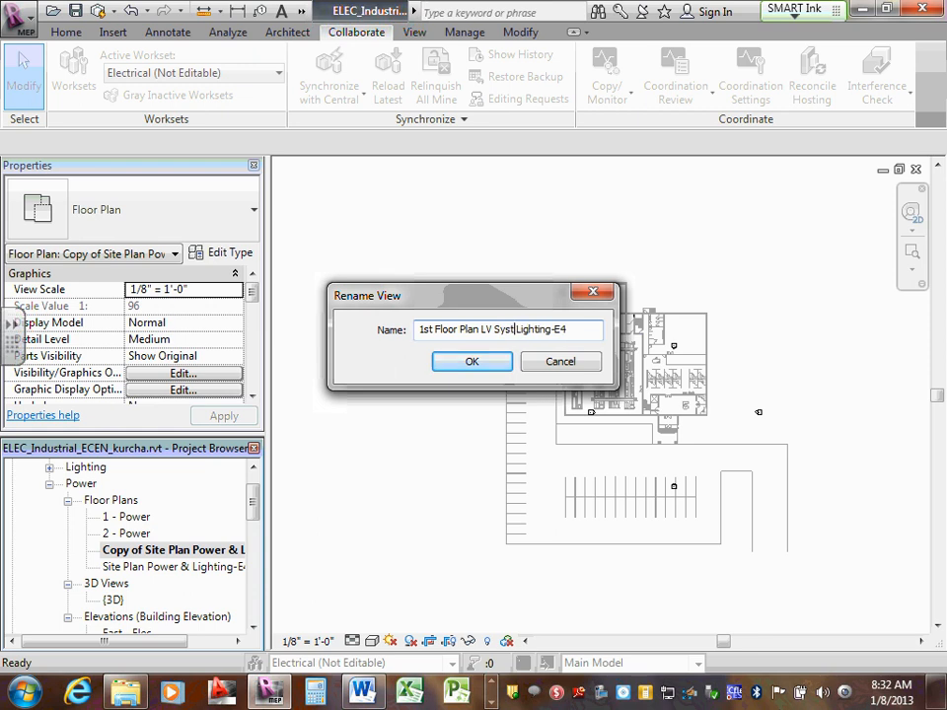
text(s)
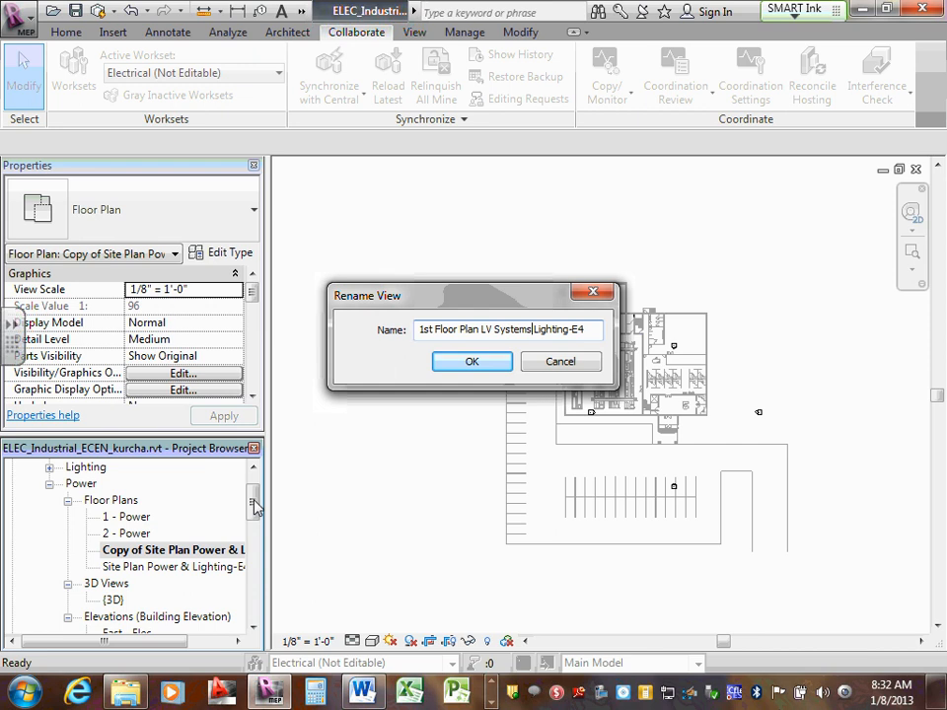
key(Delete)
key(Delete)
key(Delete)
key(Delete)
key(Delete)
key(Delete)
key(Delete)
key(Delete)
drag(546, 331, 548, 330)
text(9)
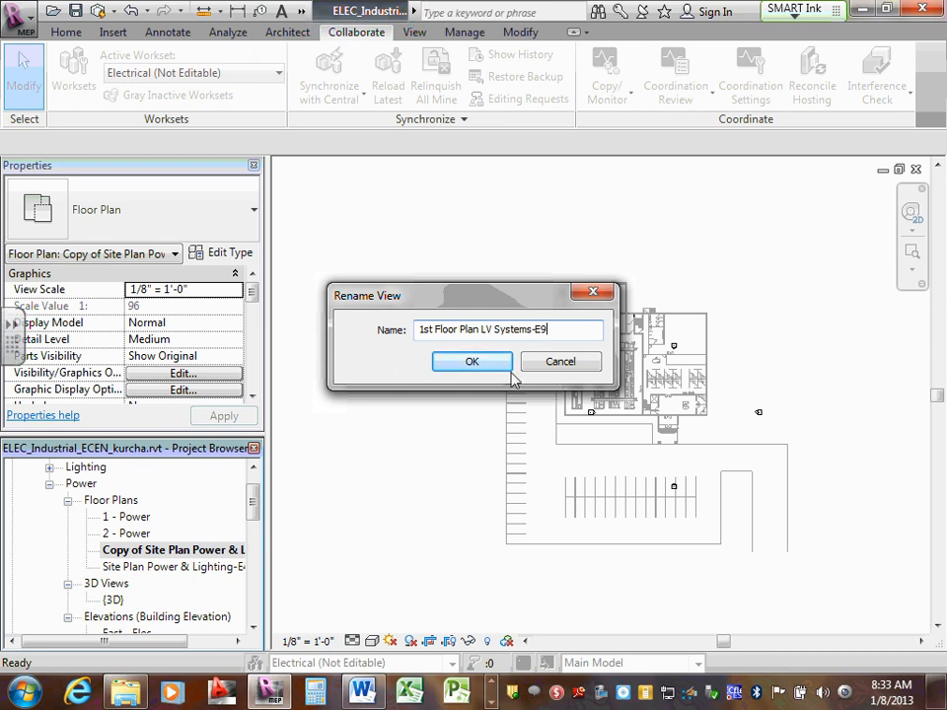
click(471, 362)
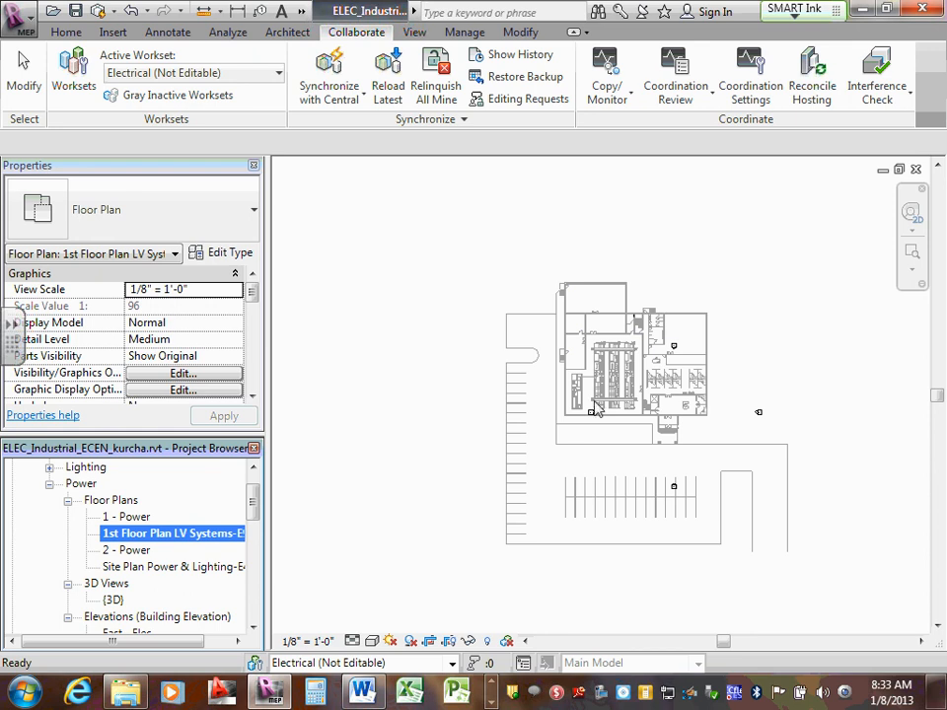
Show the crop region of the 1st Floor Plan LV Systems-E9 view and pull its four sides in around the building, excluding the parking areas.
click(455, 642)
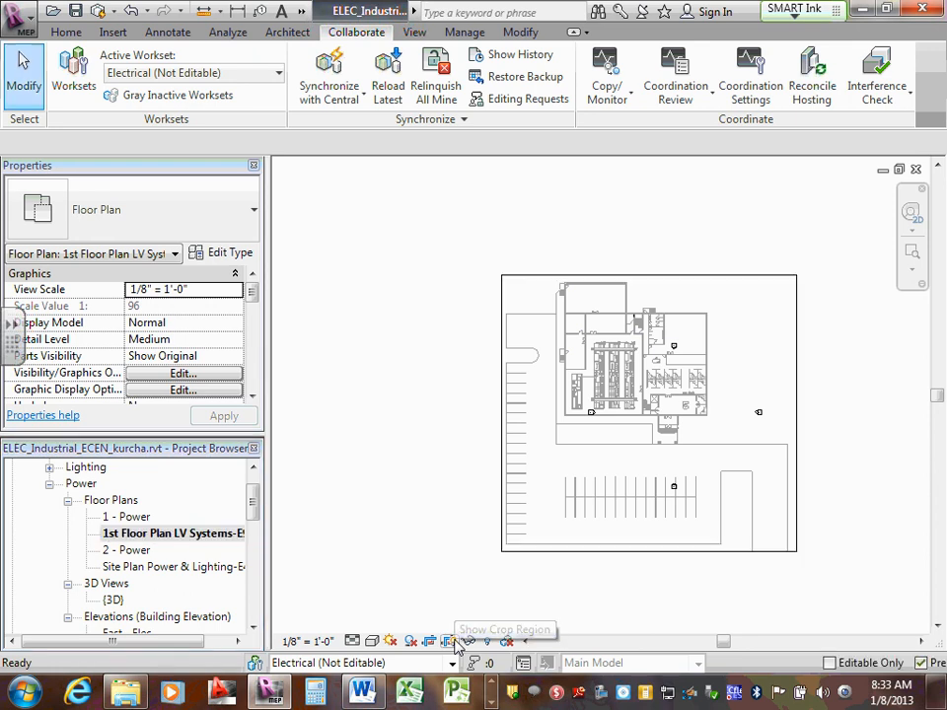
click(653, 550)
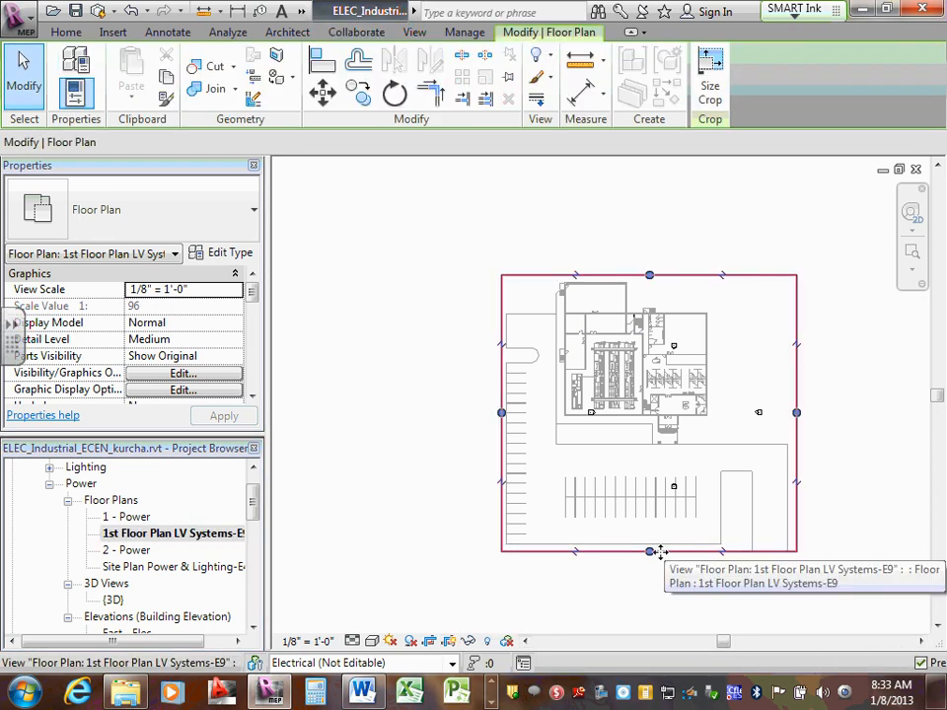
drag(649, 551, 646, 437)
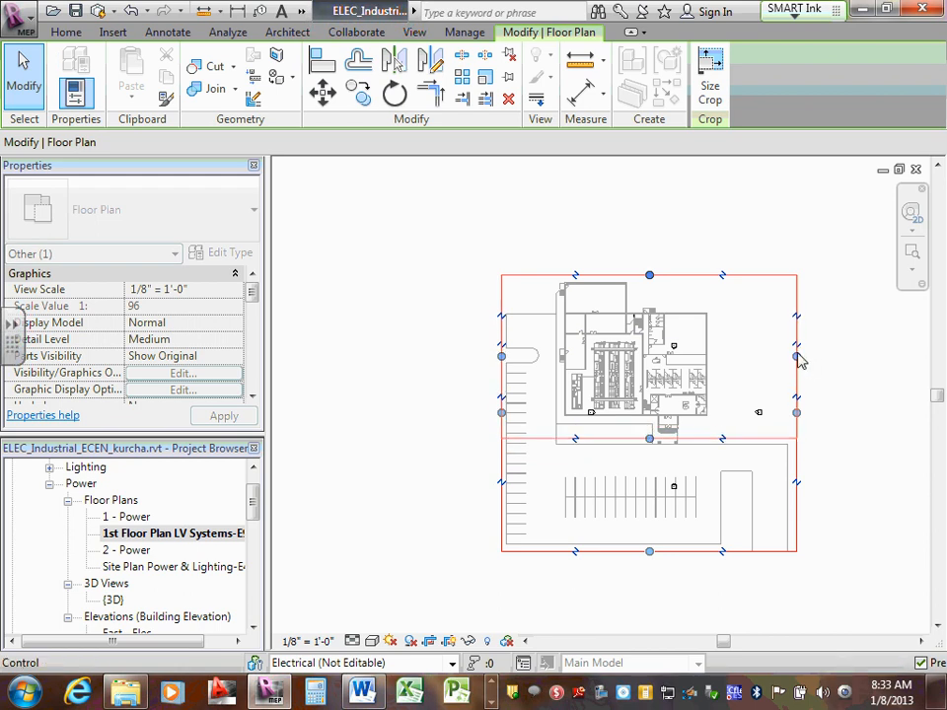
drag(797, 356, 712, 355)
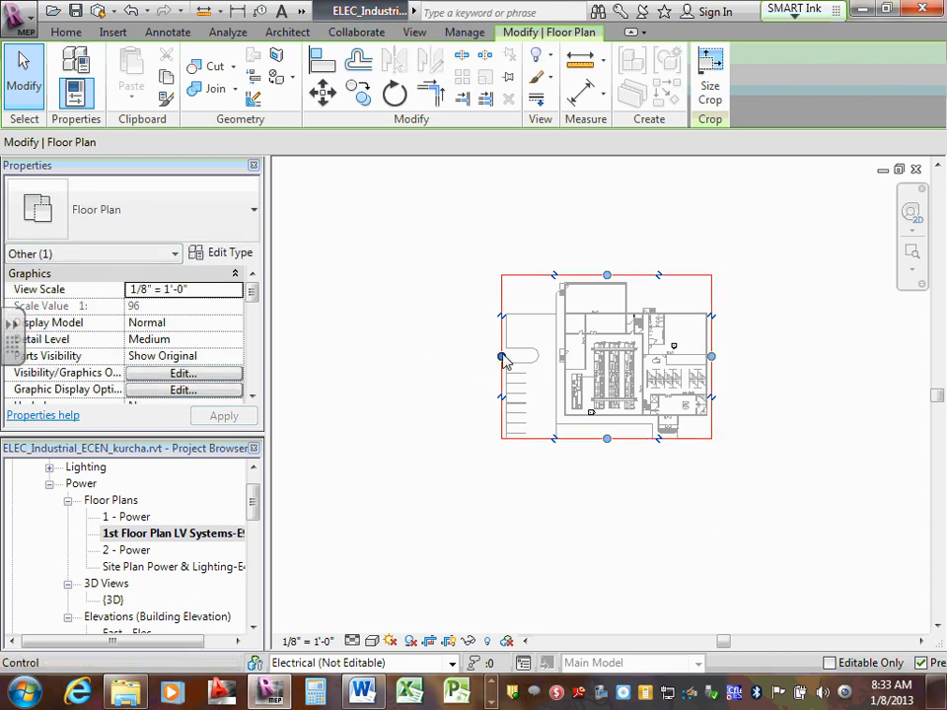
drag(501, 357, 557, 356)
scroll(634, 280, up, 5)
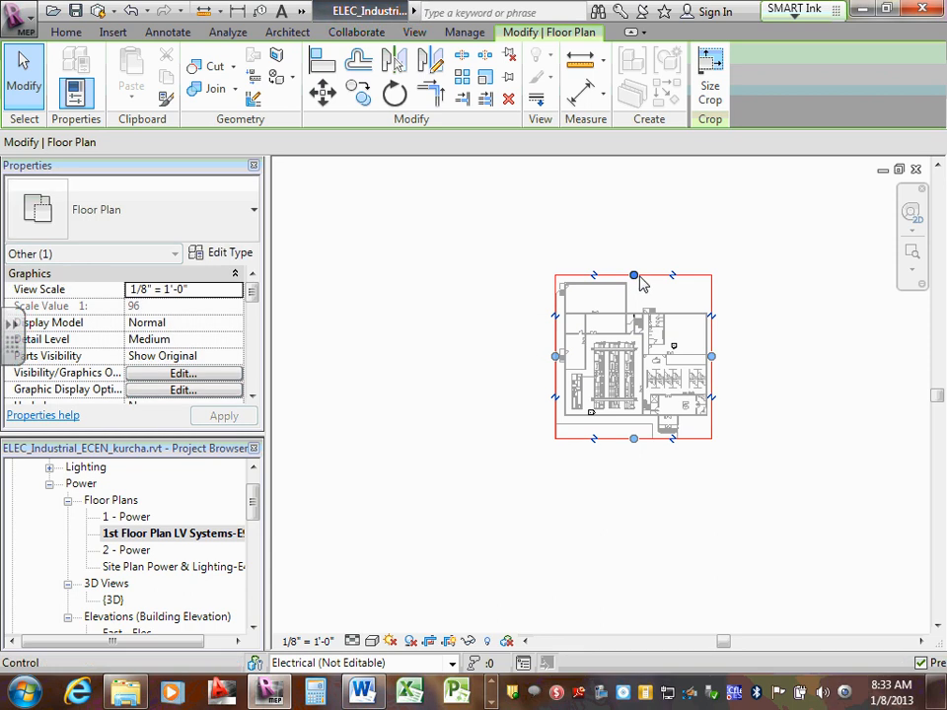
drag(632, 276, 631, 282)
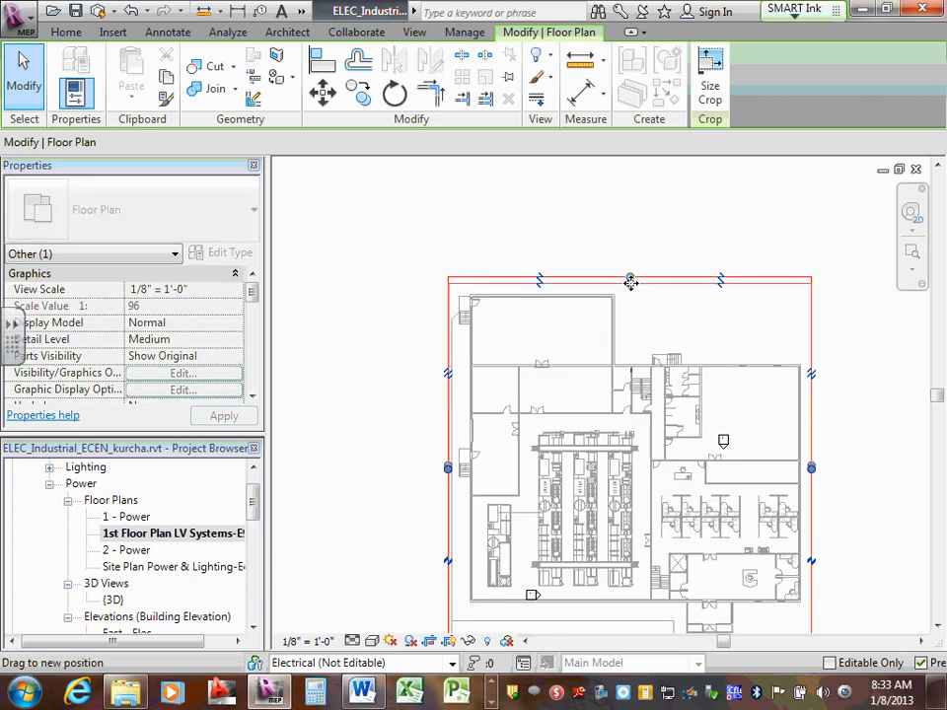
click(843, 325)
scroll(841, 325, down, 2)
scroll(857, 556, up, 1)
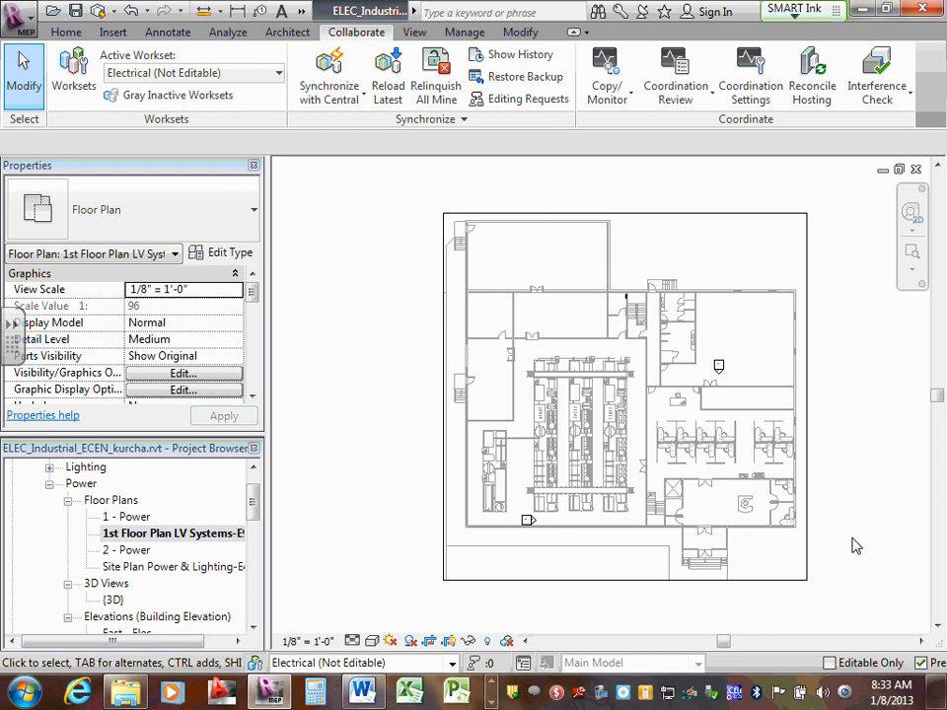
Fine-tune the east, north and south crop edges so they sit closer to the building's outer walls and entrance steps.
scroll(805, 398, up, 1)
click(805, 399)
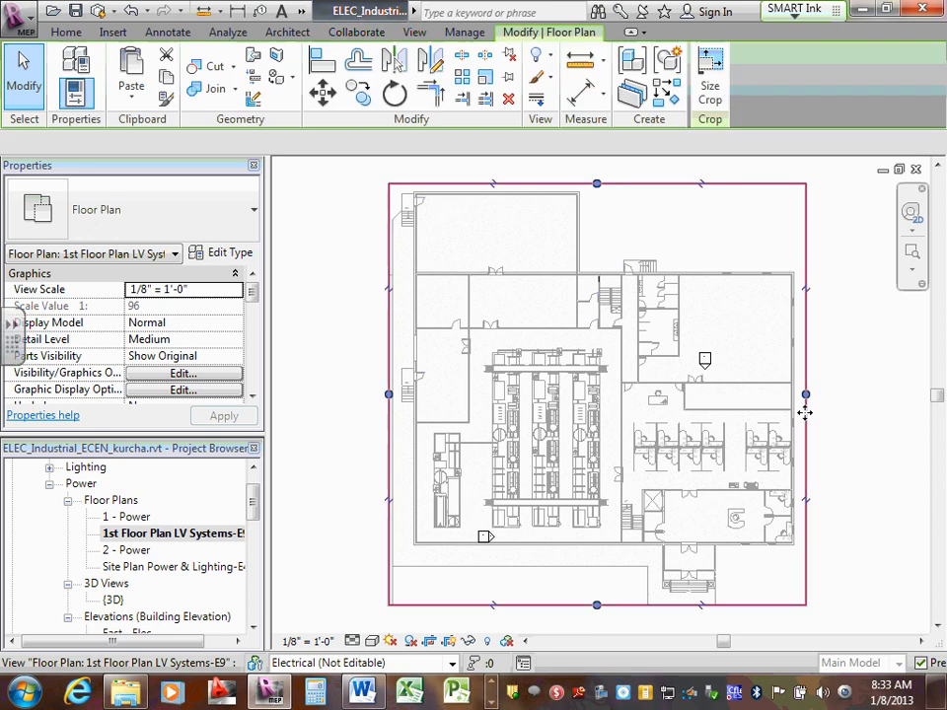
drag(803, 395, 799, 394)
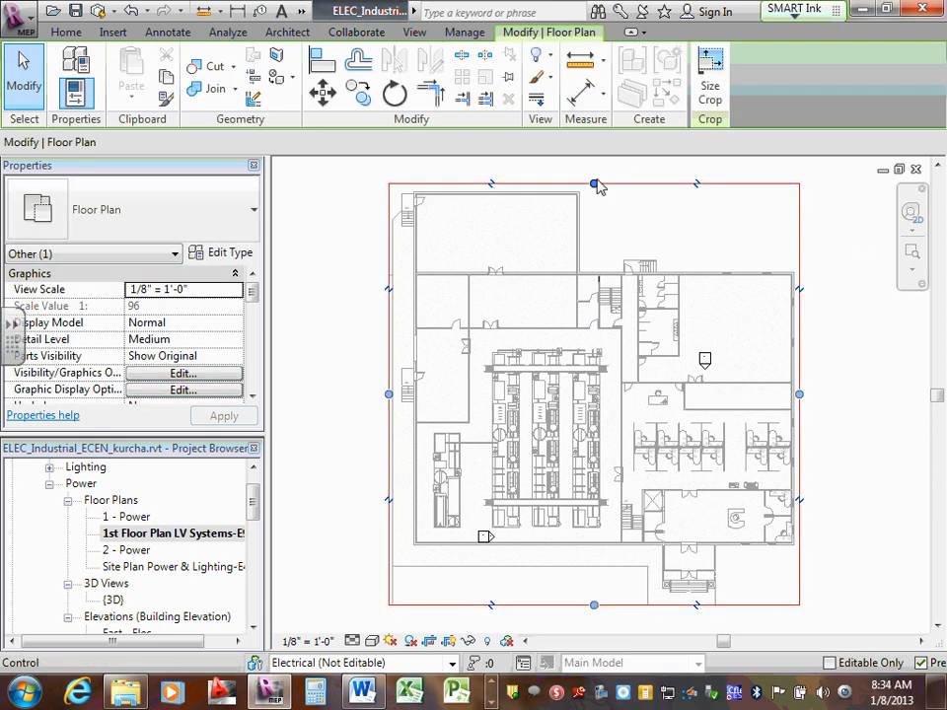
drag(595, 184, 596, 185)
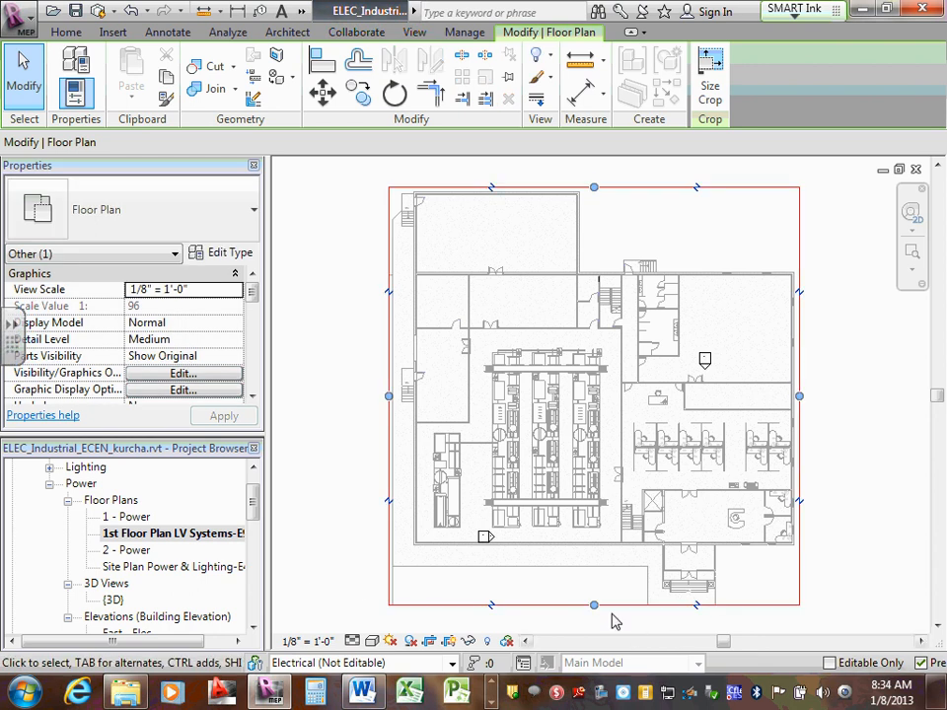
drag(594, 606, 595, 596)
click(870, 567)
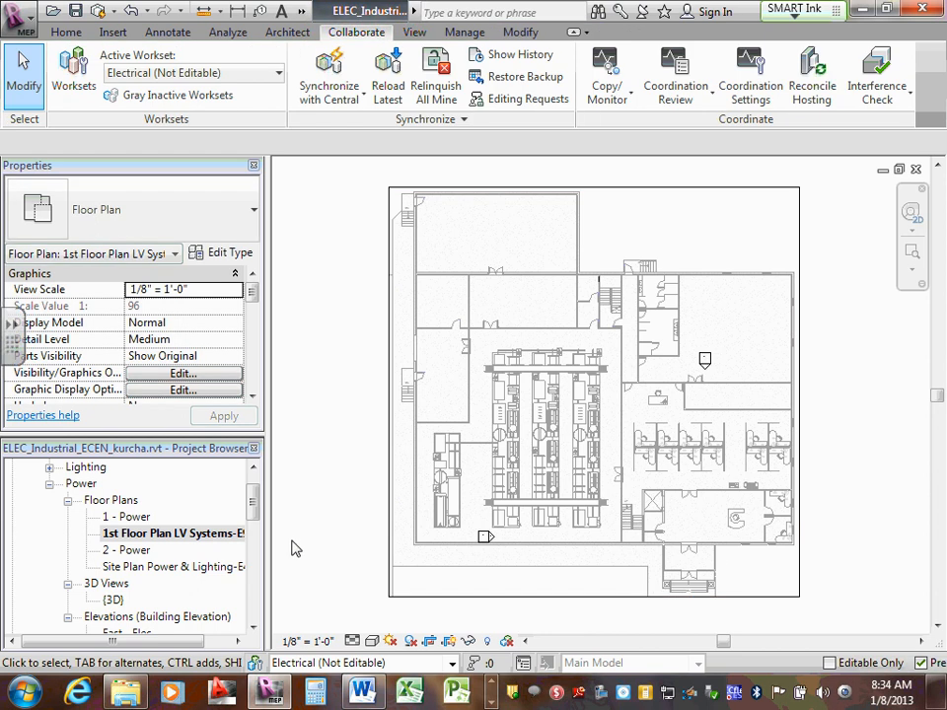
scroll(314, 530, down, 2)
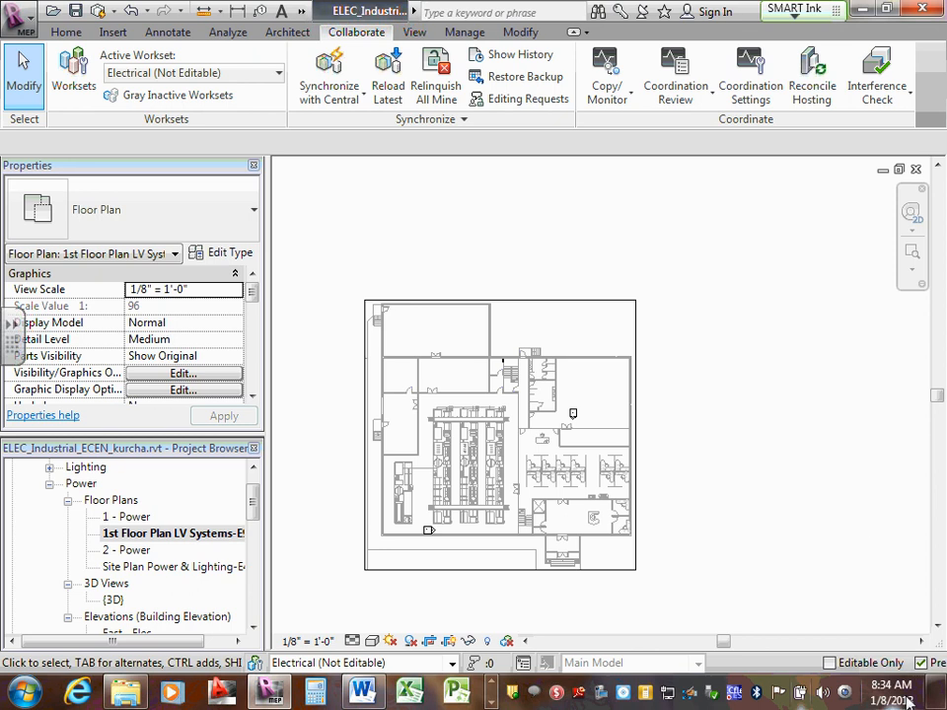
Duplicate the 1st Floor Plan LV Systems-E9 view with detailing.
click(943, 690)
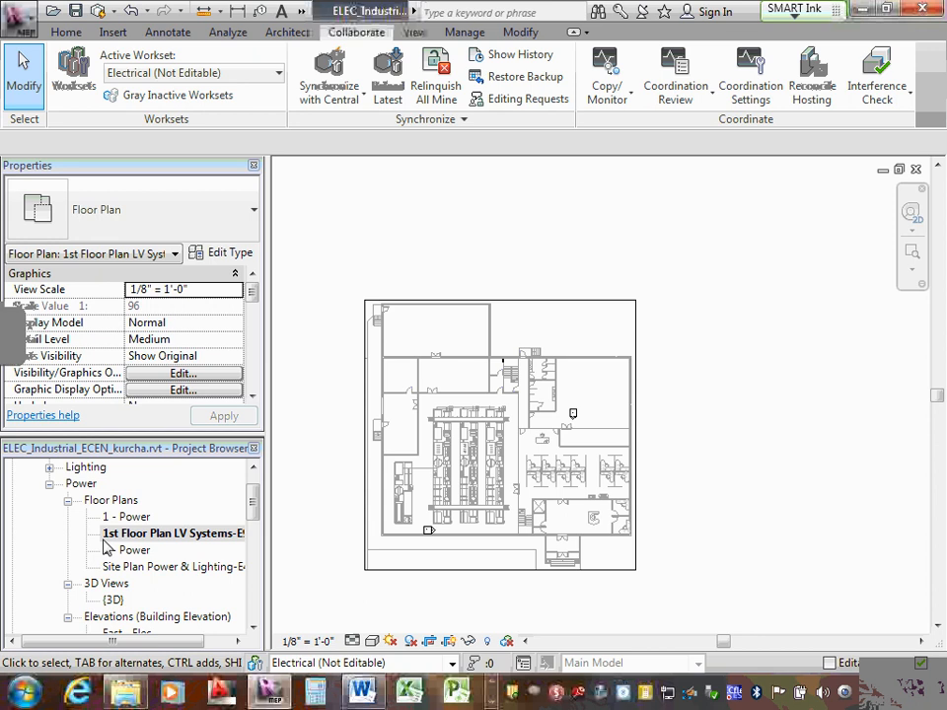
click(153, 534)
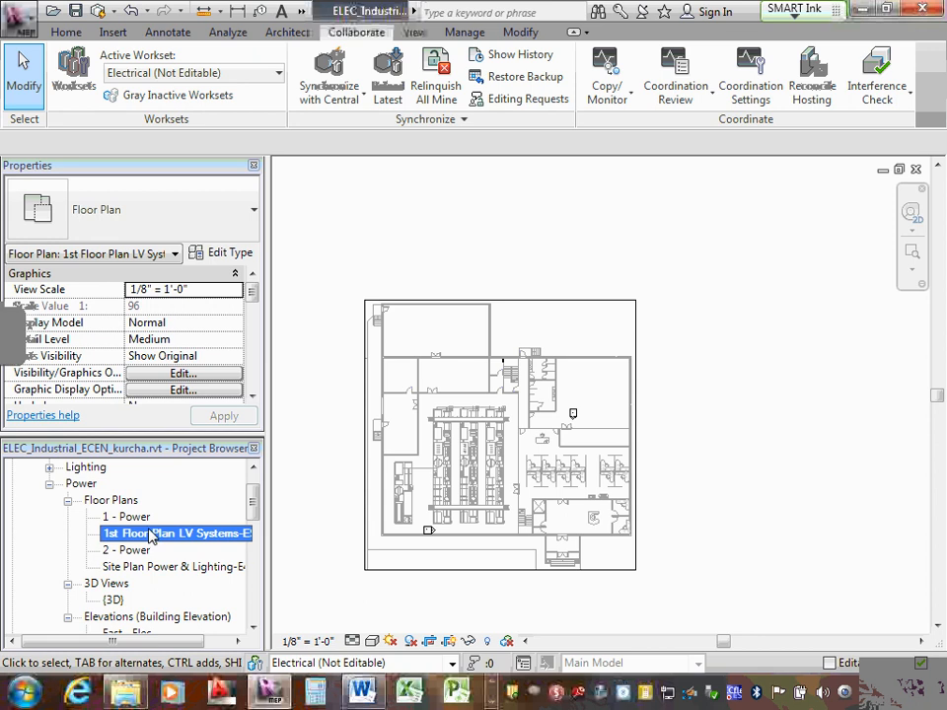
right_click(152, 538)
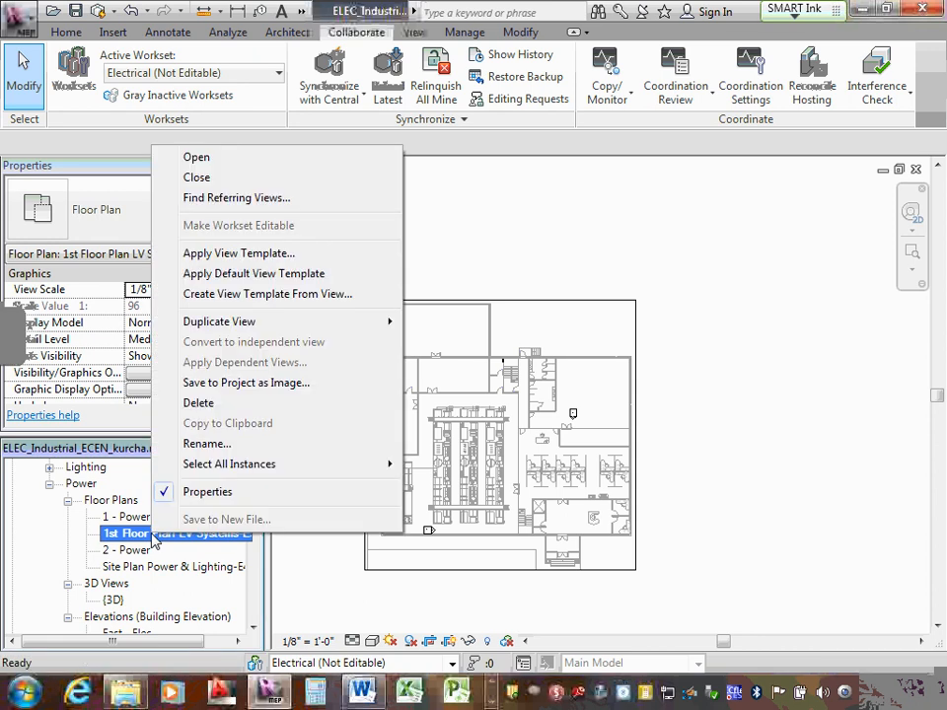
mouse_move(264, 323)
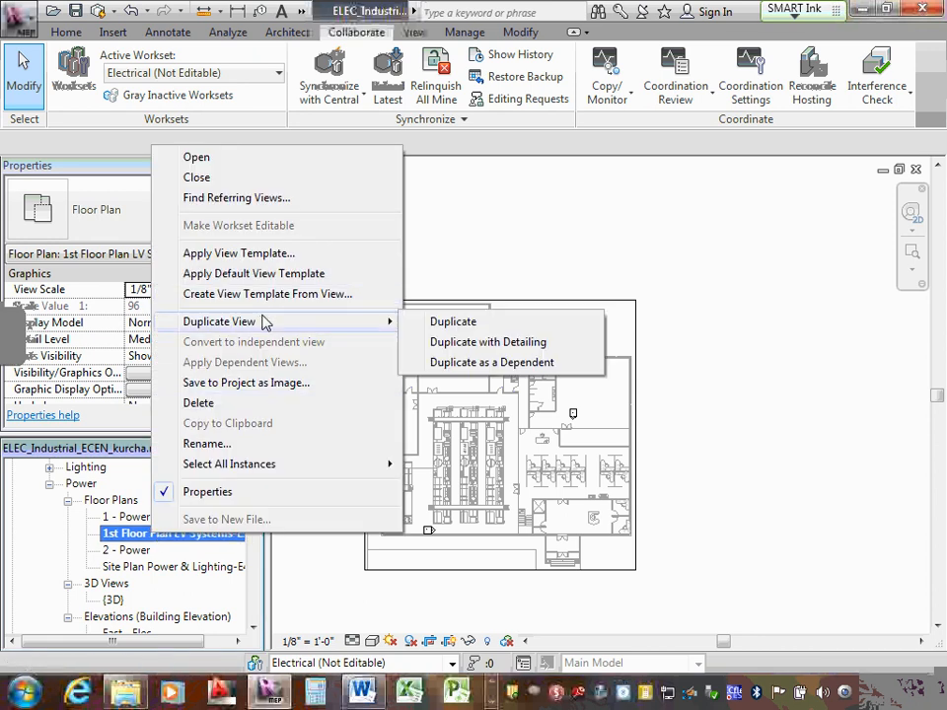
click(460, 343)
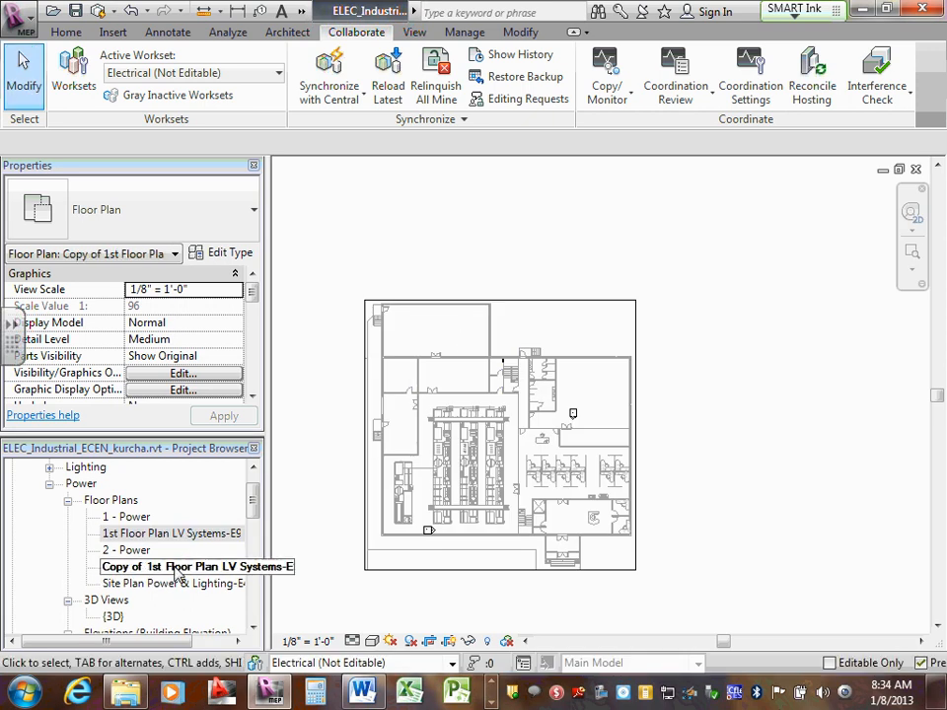
Rename the copy of the LV systems view as "1st Floor Plan Power-E7".
right_click(175, 570)
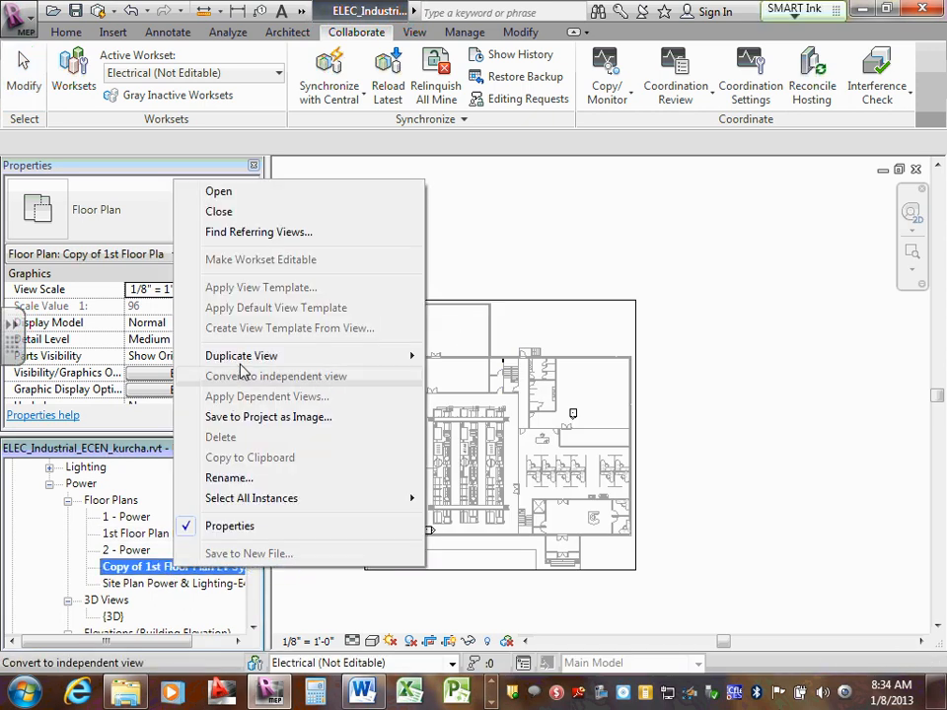
click(247, 478)
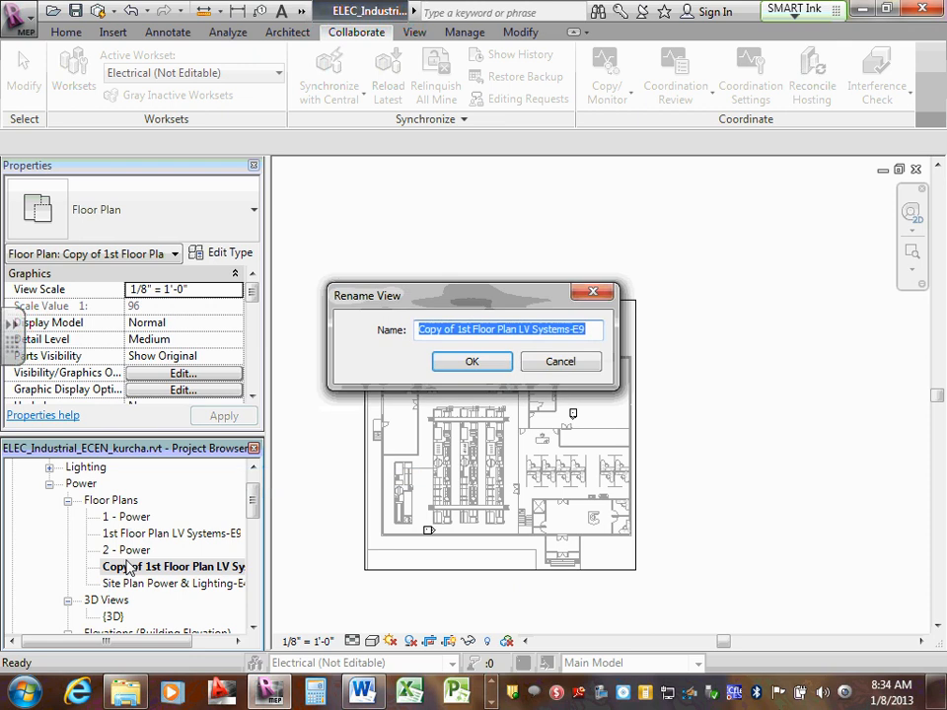
drag(457, 330, 376, 319)
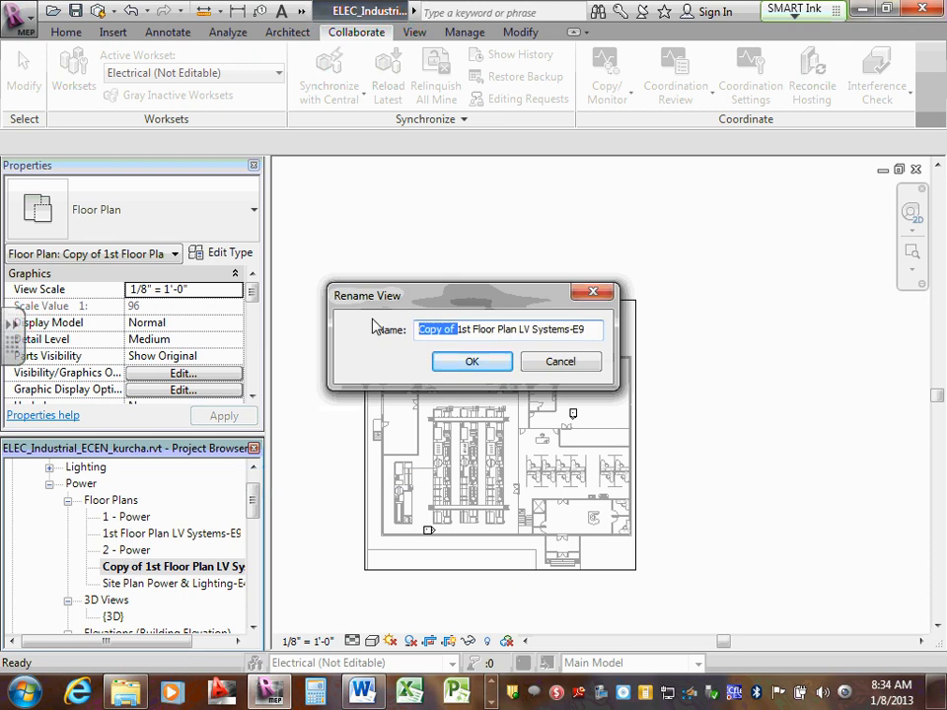
key(Delete)
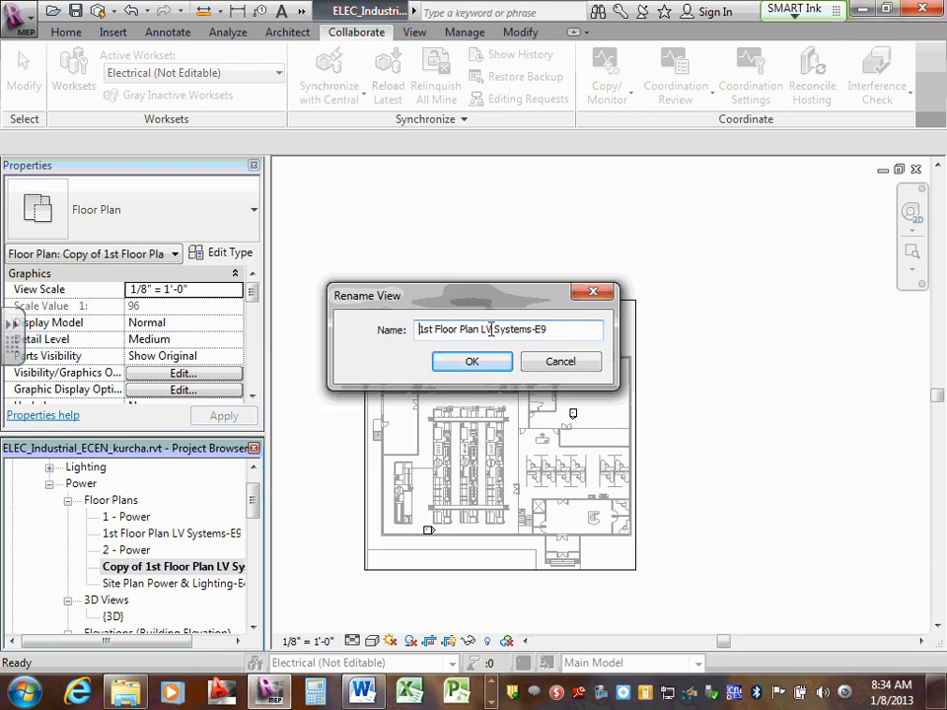
drag(482, 330, 534, 330)
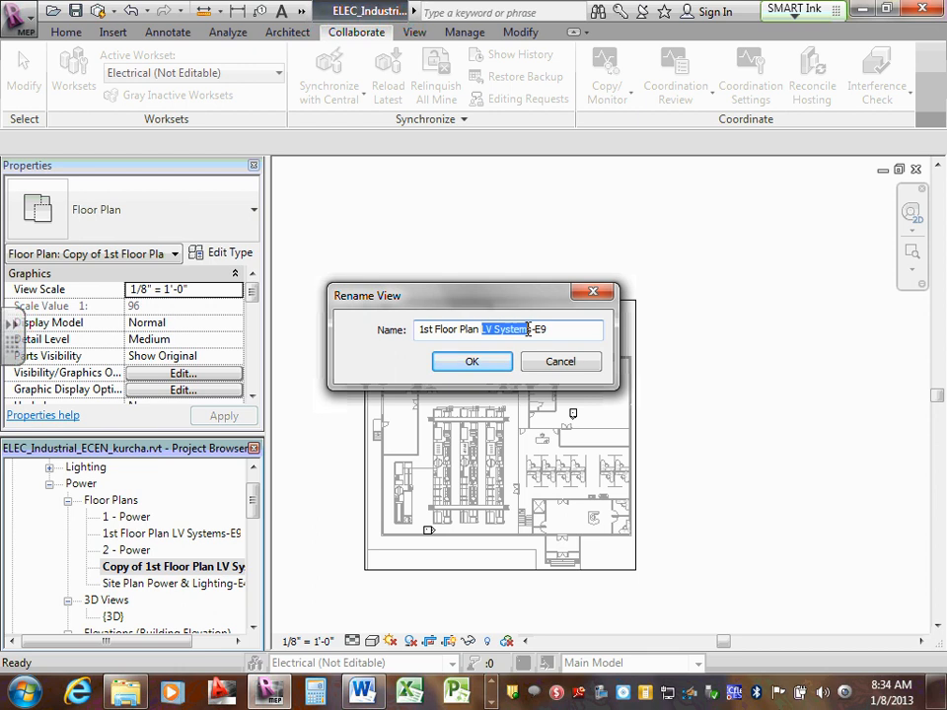
text(Power)
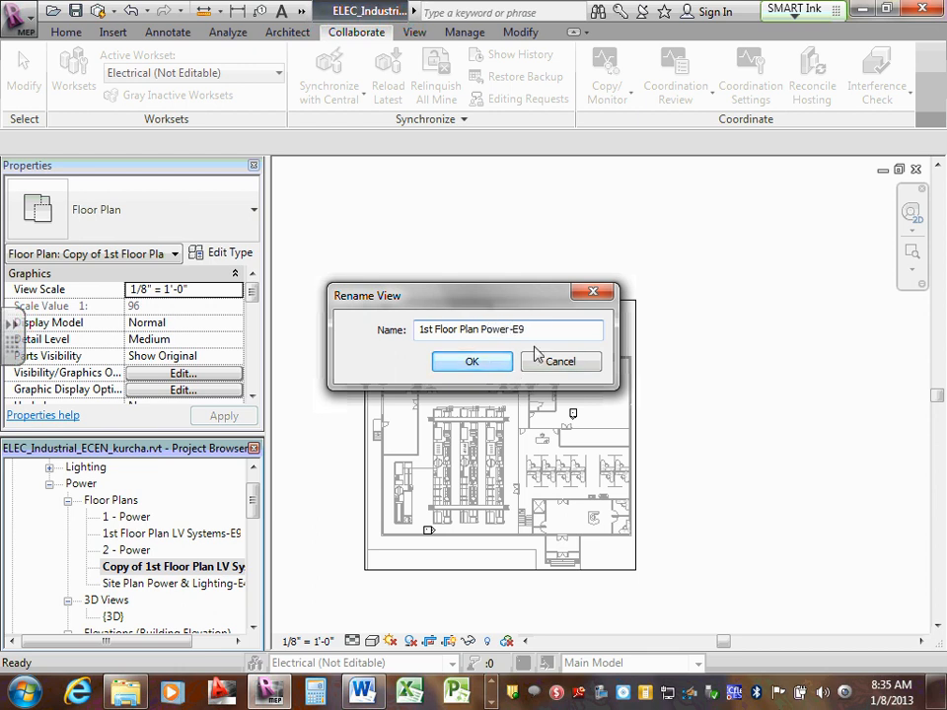
click(523, 331)
key(BackSpace)
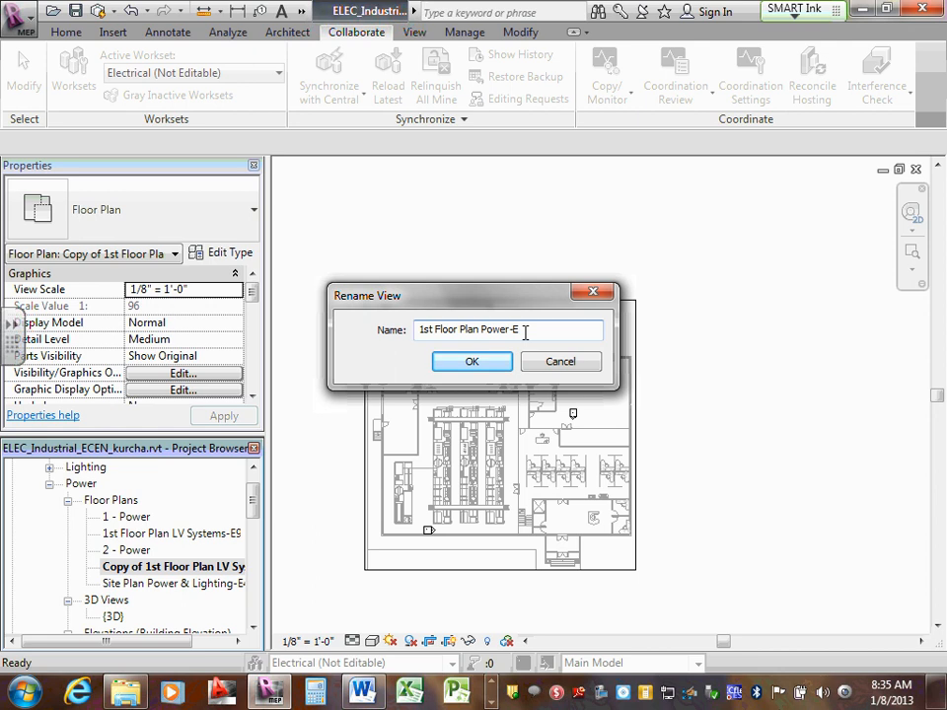
text(7)
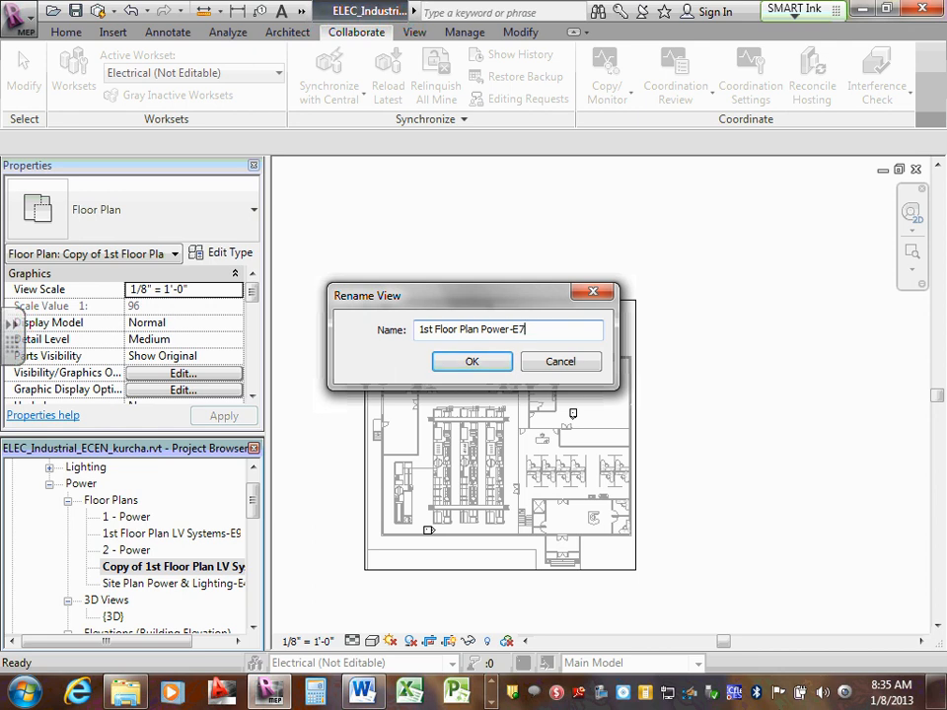
click(471, 365)
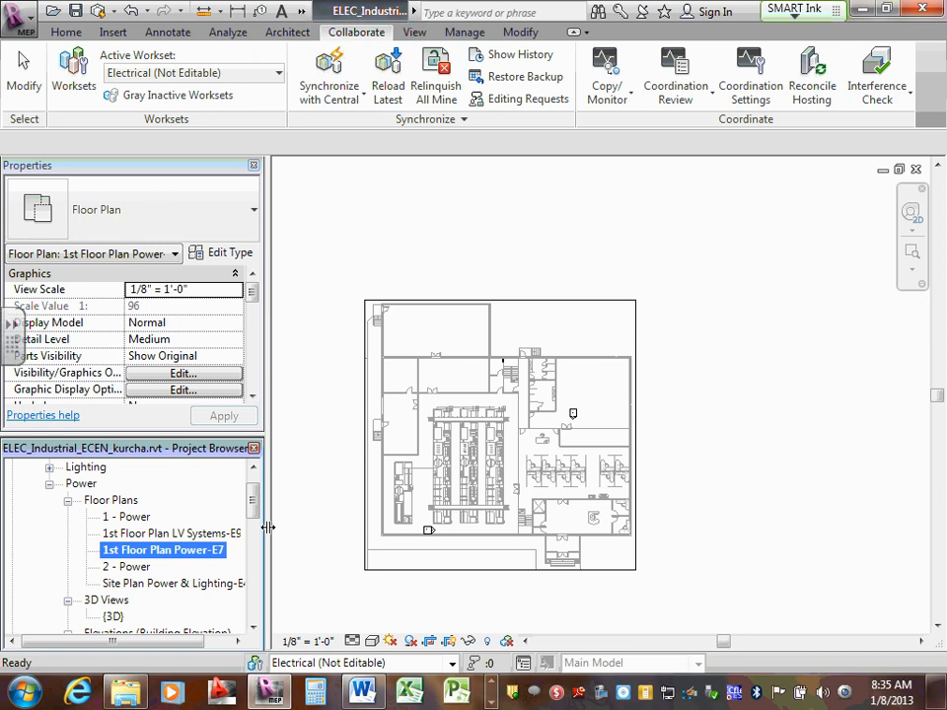
Widen the project browser to fit full view names, and rename the 1st Floor Plan LV Systems-E9 view as "E9-1st Floor Plan LV Systems".
drag(267, 528, 329, 533)
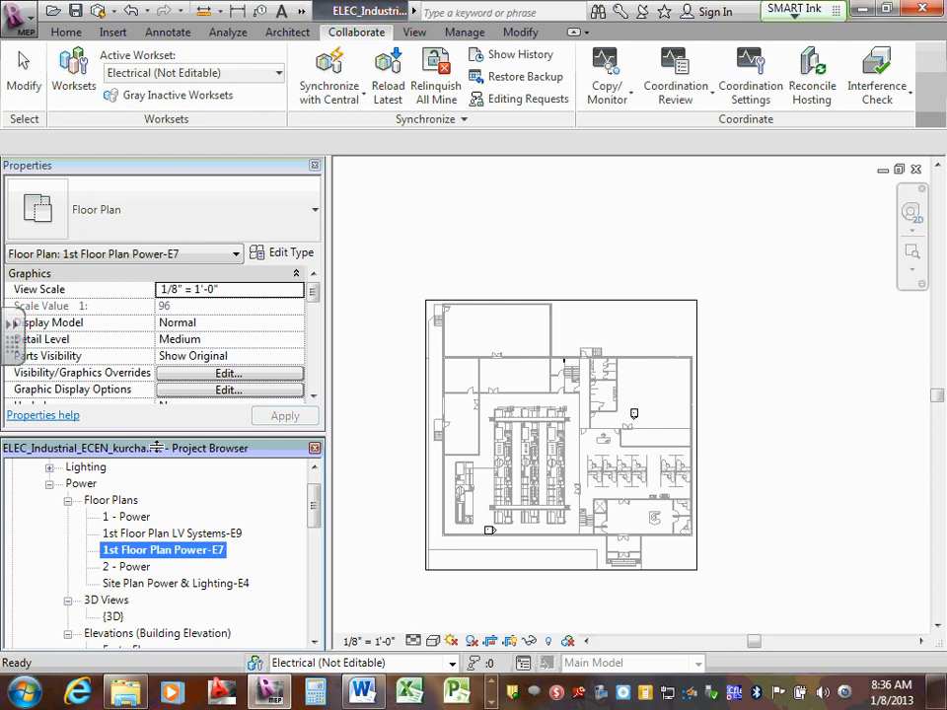
click(163, 533)
right_click(163, 533)
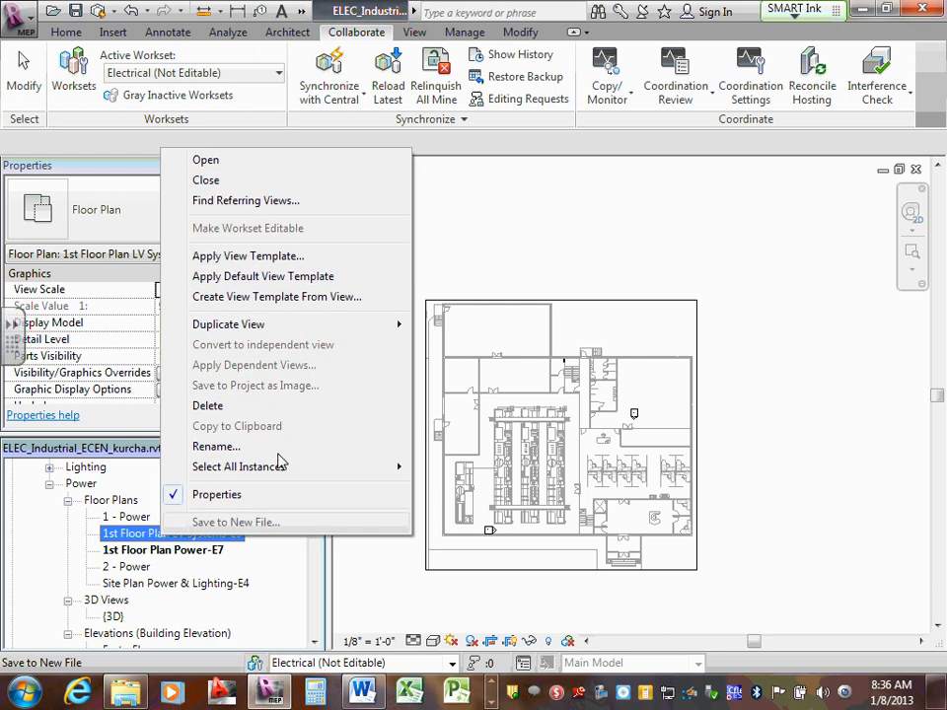
click(230, 448)
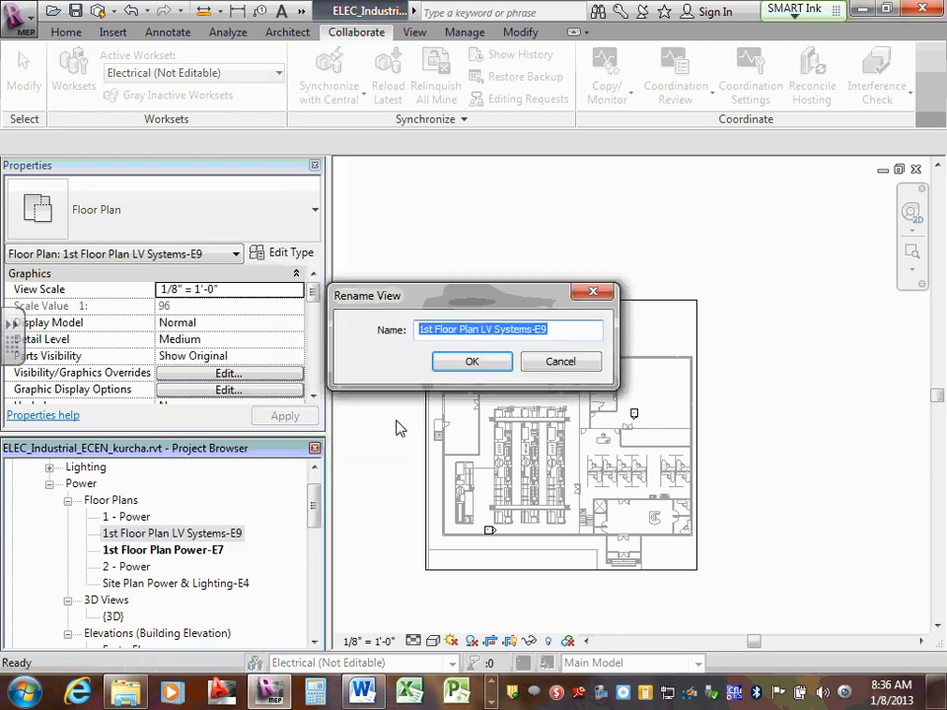
click(419, 330)
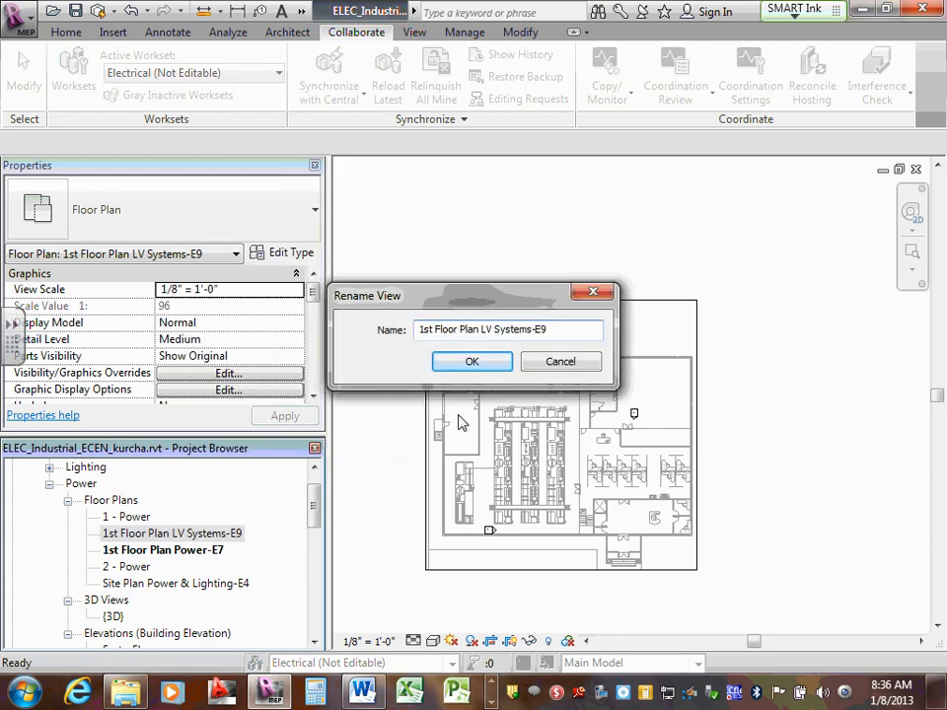
text(E)
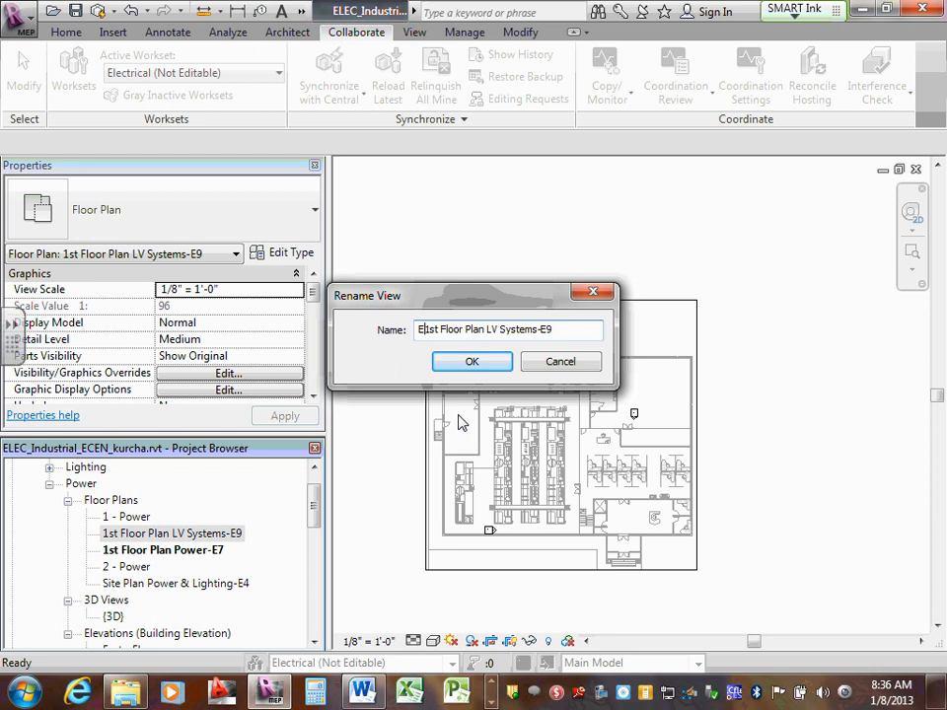
text(9-)
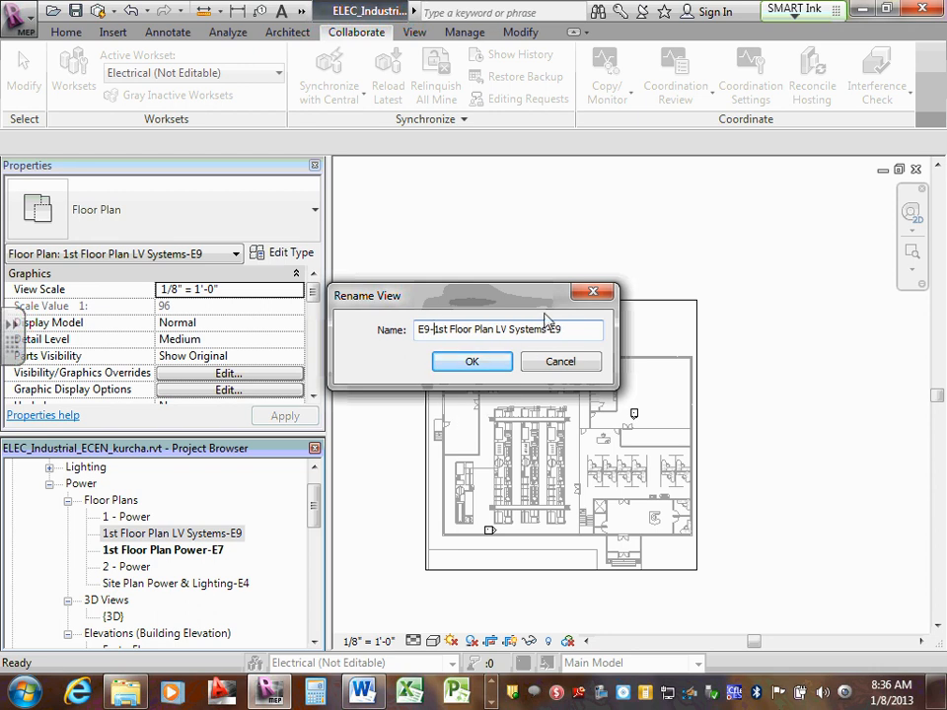
click(567, 329)
key(BackSpace)
key(BackSpace)
key(BackSpace)
click(471, 362)
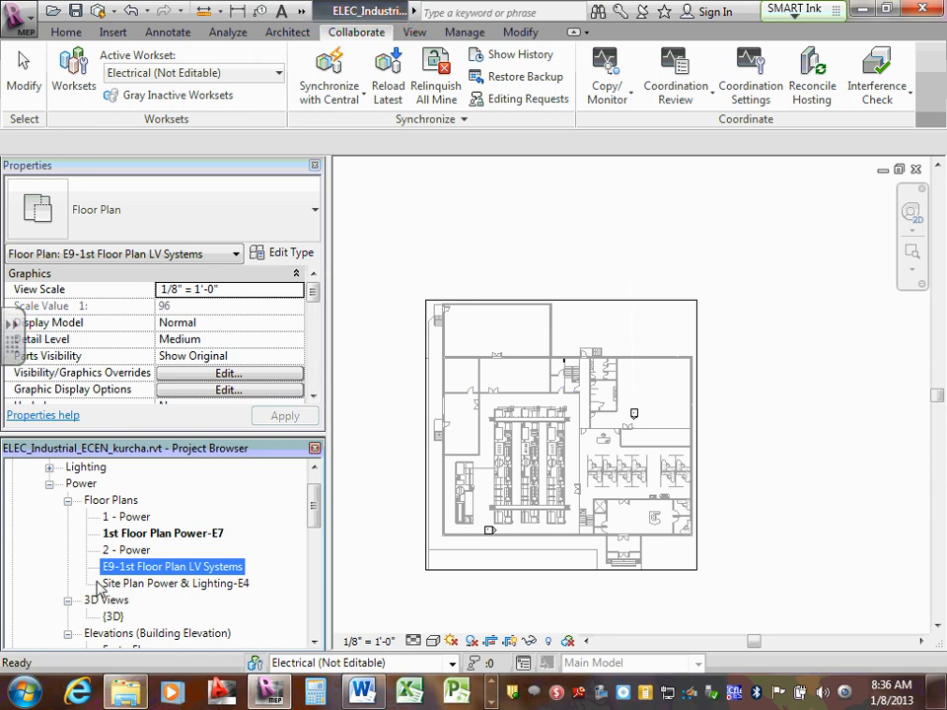
Rename the 1st Floor Plan Power-E7 view as "E7-1st Floor Plan Power", moving its sheet number to the front.
click(146, 533)
right_click(146, 542)
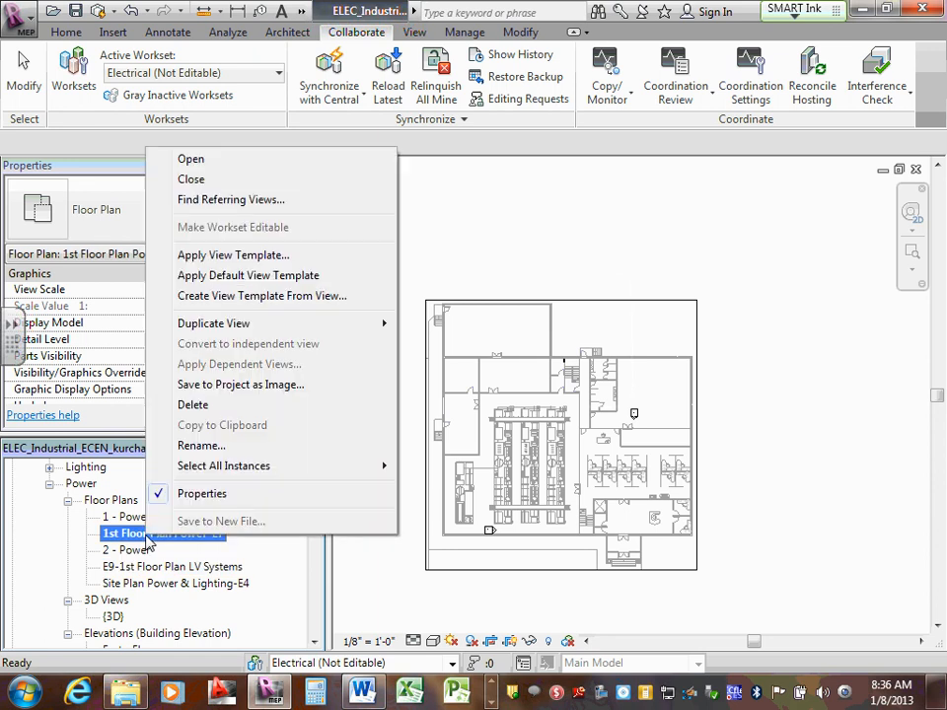
click(203, 446)
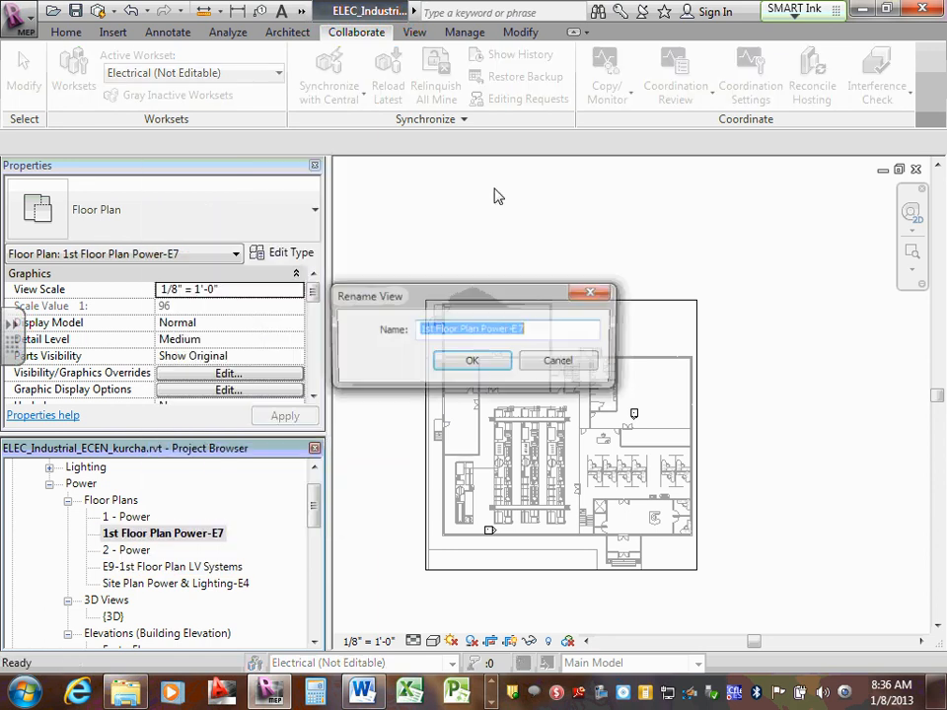
click(421, 331)
text(E)
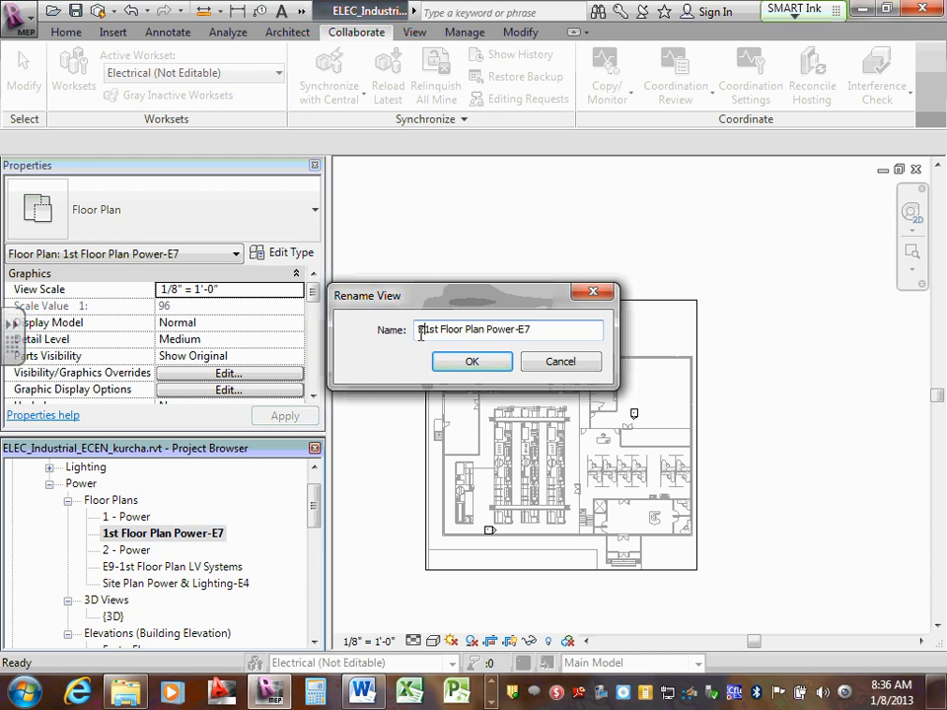
text(7-)
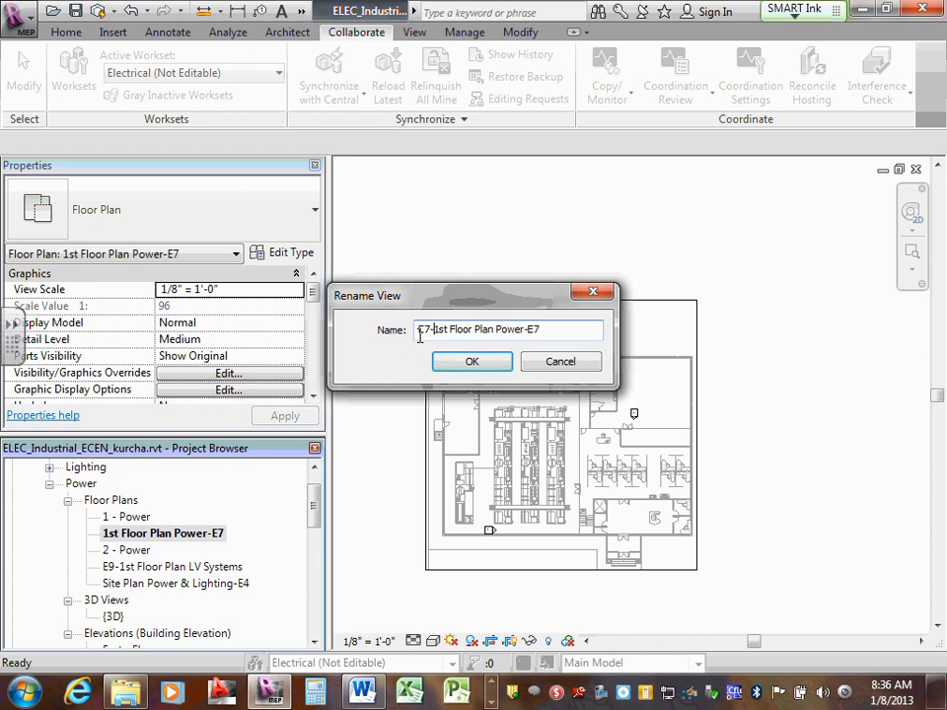
click(558, 332)
key(BackSpace)
key(BackSpace)
key(BackSpace)
click(471, 362)
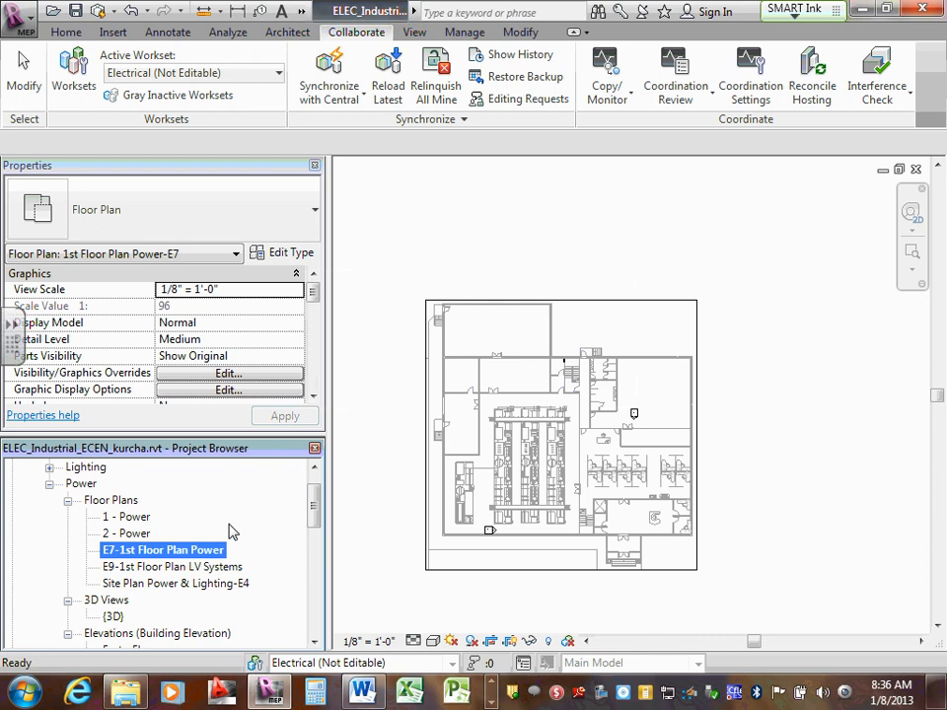
Rename the Site Plan Power & Lighting-E4 view as "E-4-Site Plan Power & Lighting".
click(155, 583)
right_click(154, 583)
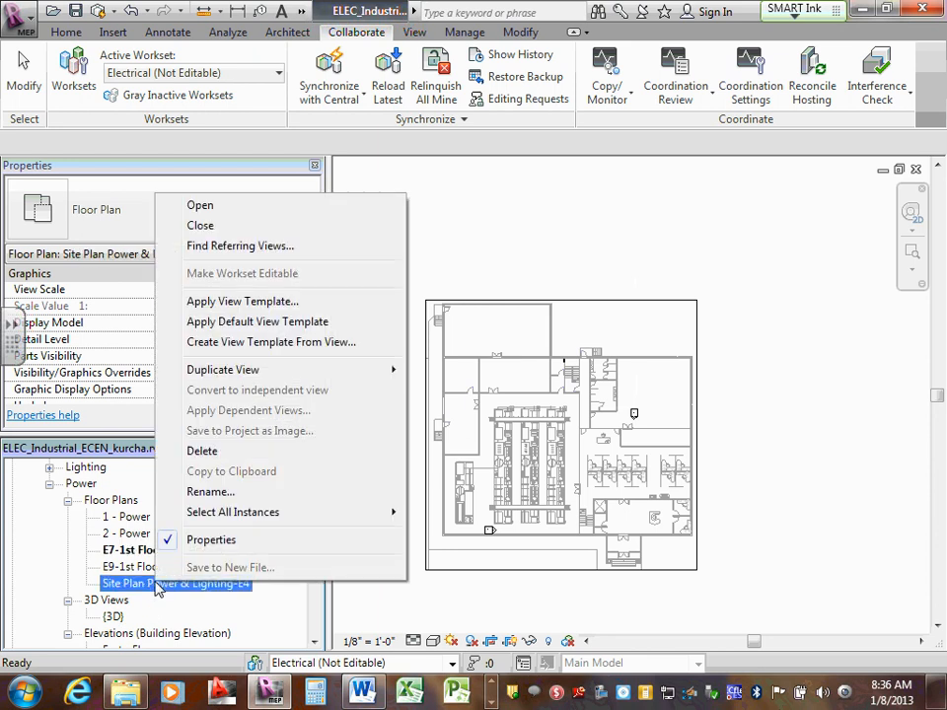
click(248, 491)
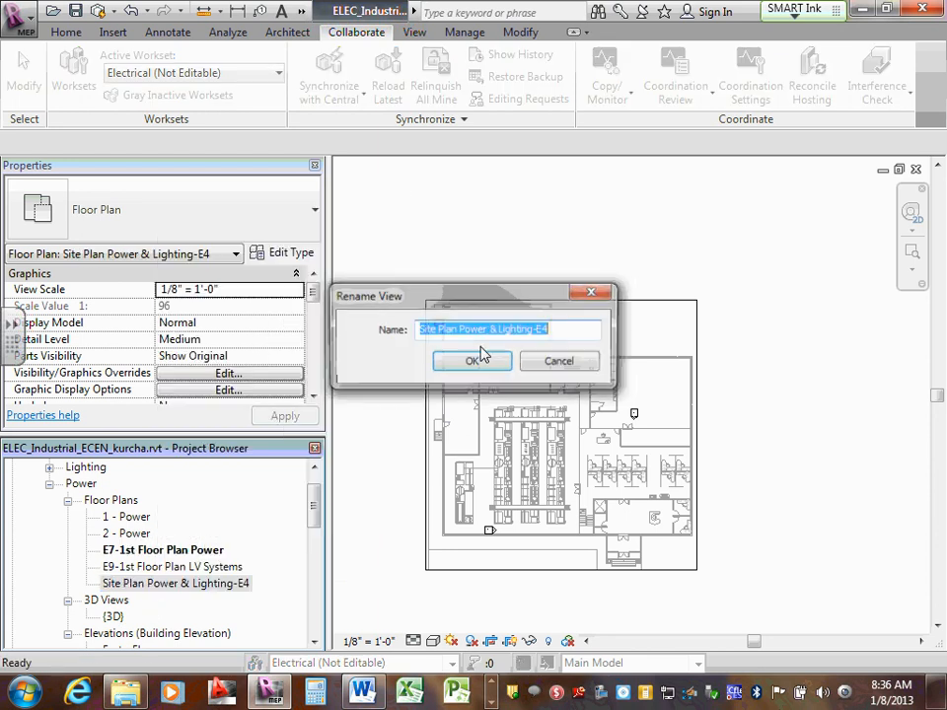
click(420, 330)
text(E-)
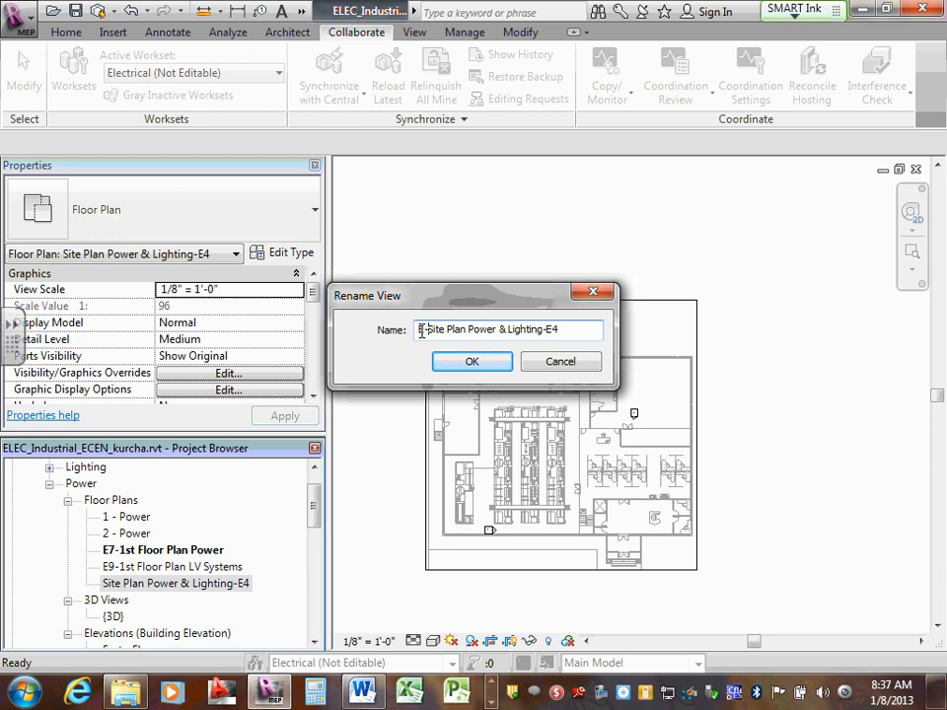
text(4)
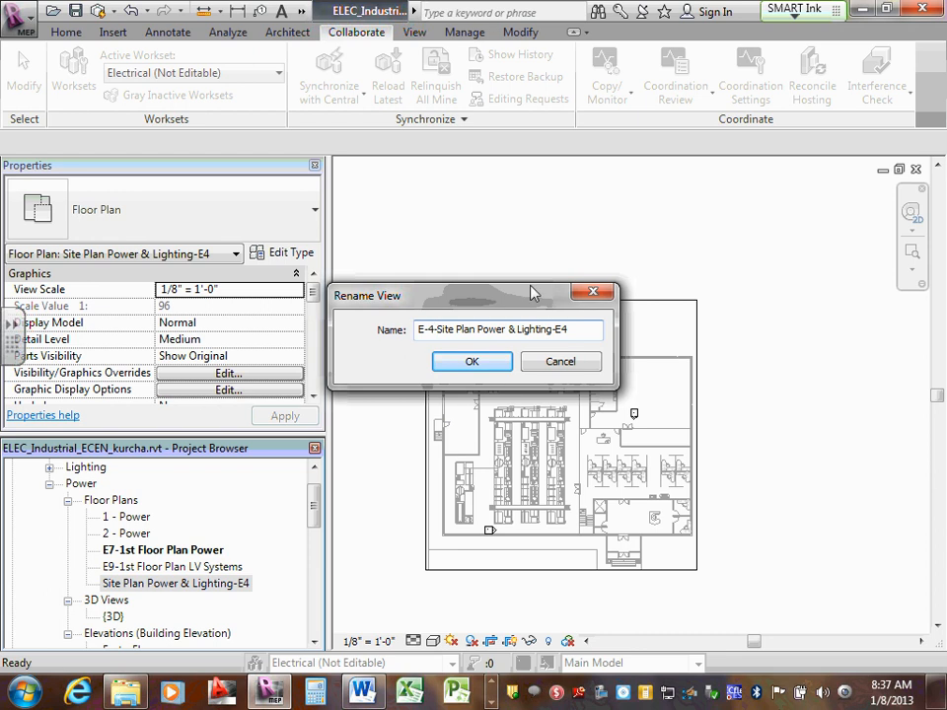
click(594, 328)
key(BackSpace)
key(BackSpace)
key(BackSpace)
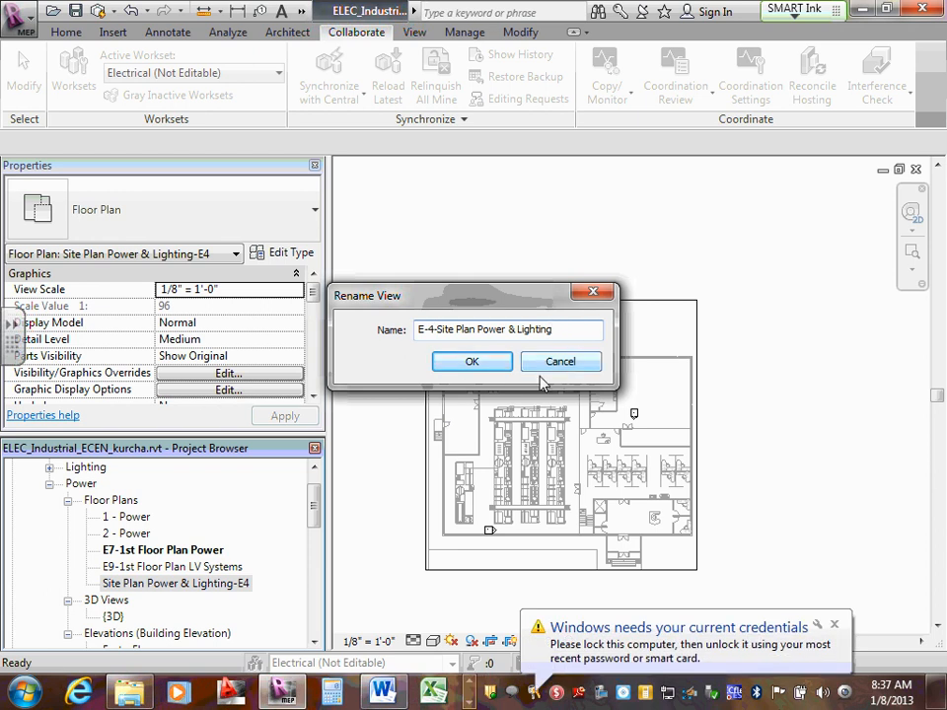
click(465, 362)
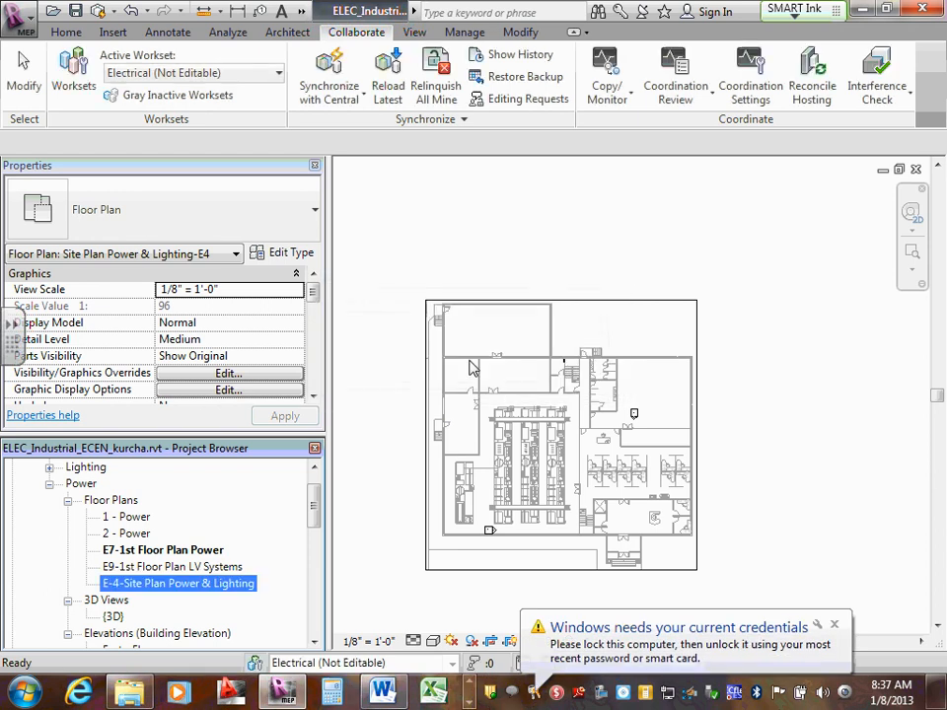
Open the 2 - Power floor plan and examine the second-floor room layout across the building.
click(138, 550)
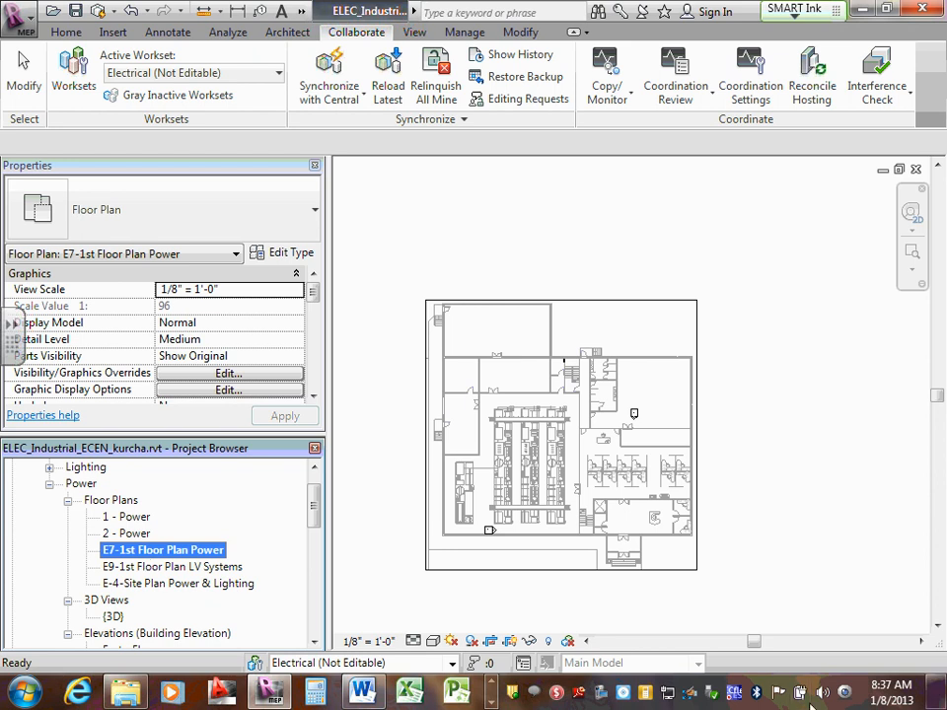
double_click(139, 534)
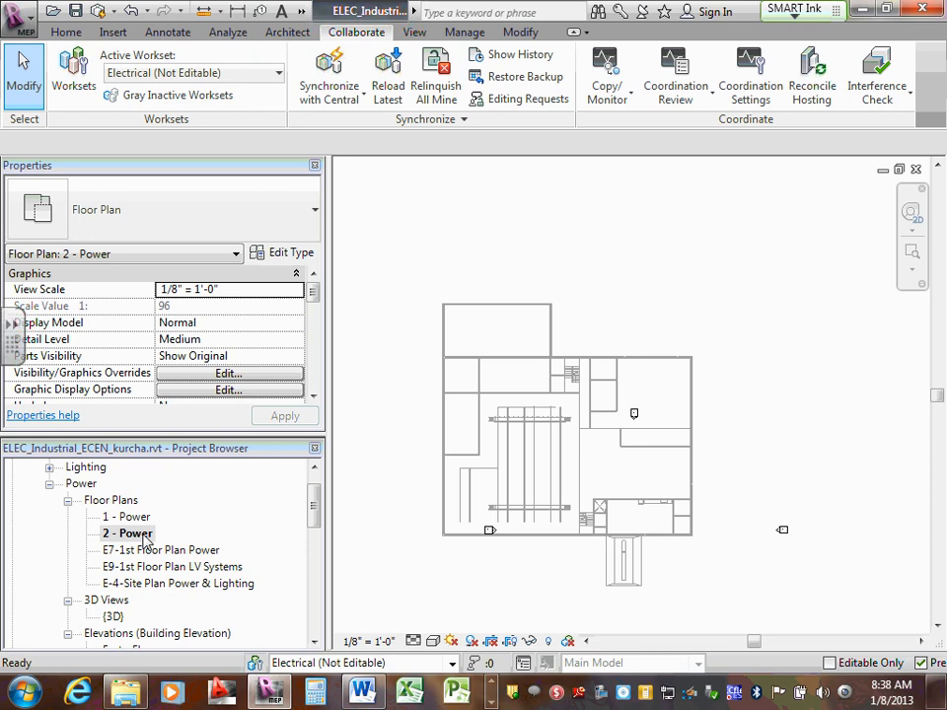
right_click(145, 538)
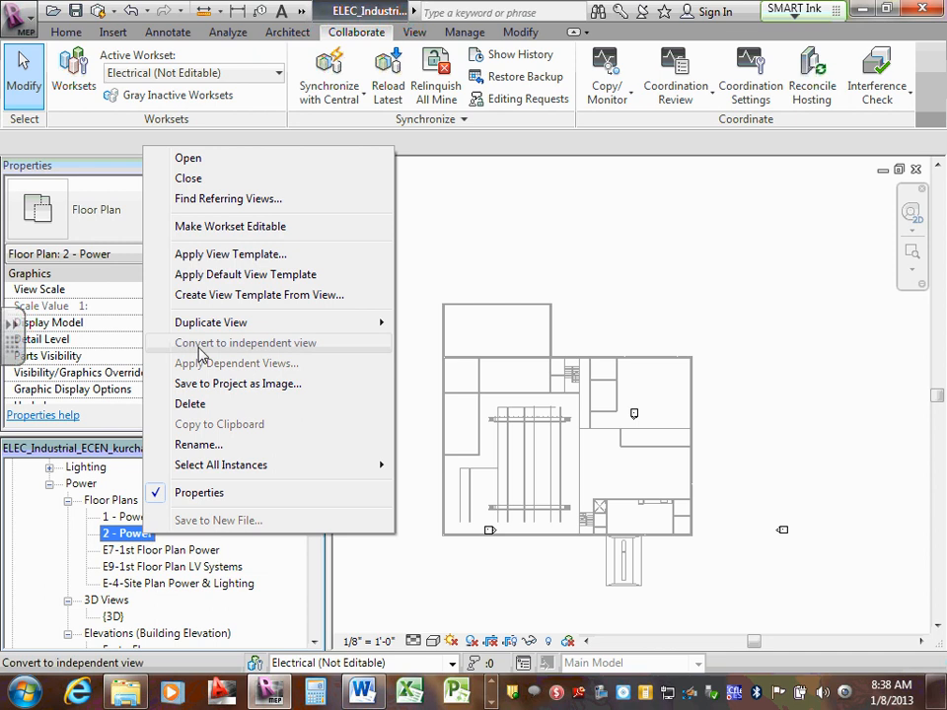
mouse_move(231, 326)
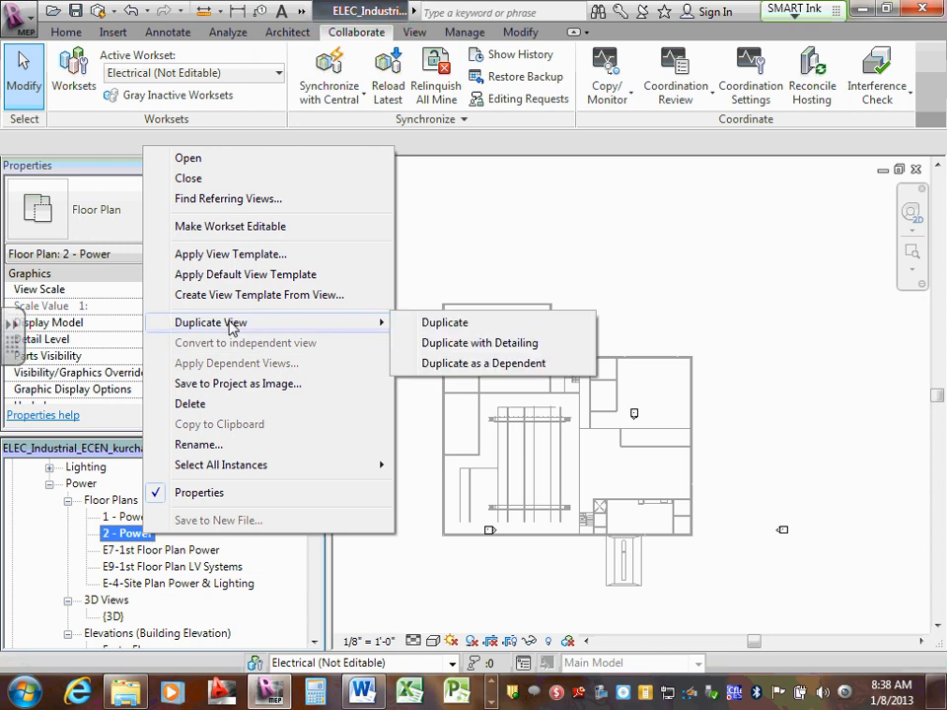
click(941, 320)
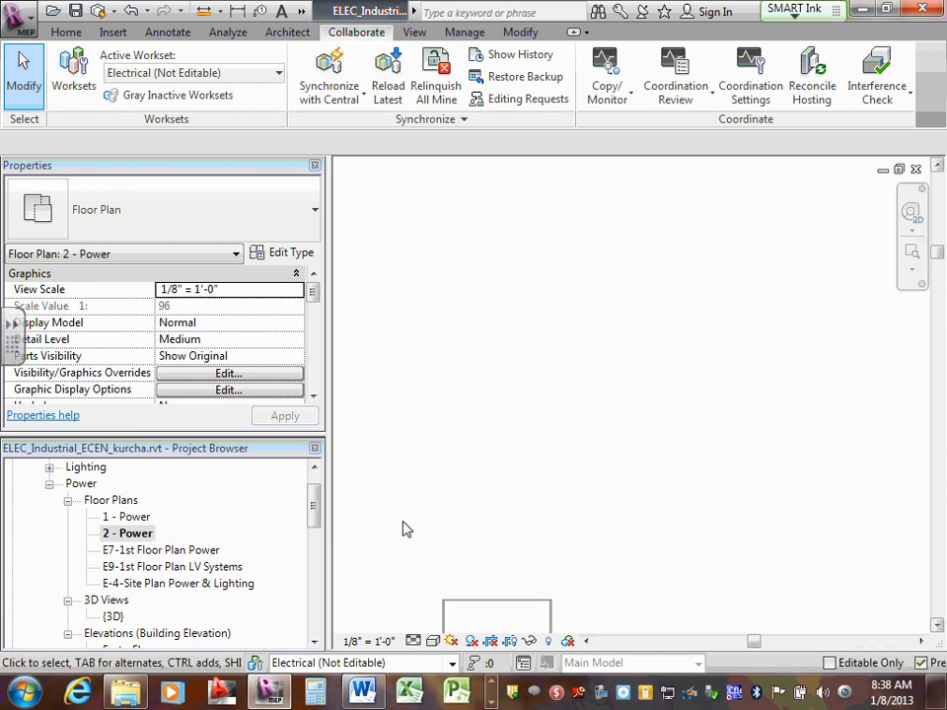
scroll(547, 434, down, 2)
scroll(562, 543, up, 6)
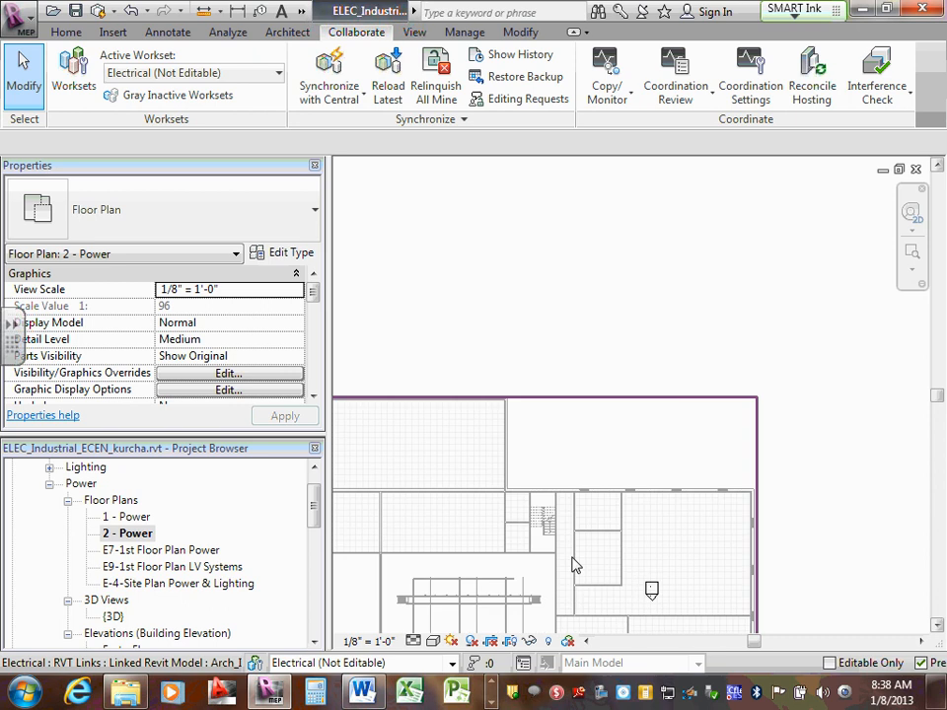
scroll(671, 508, down, 4)
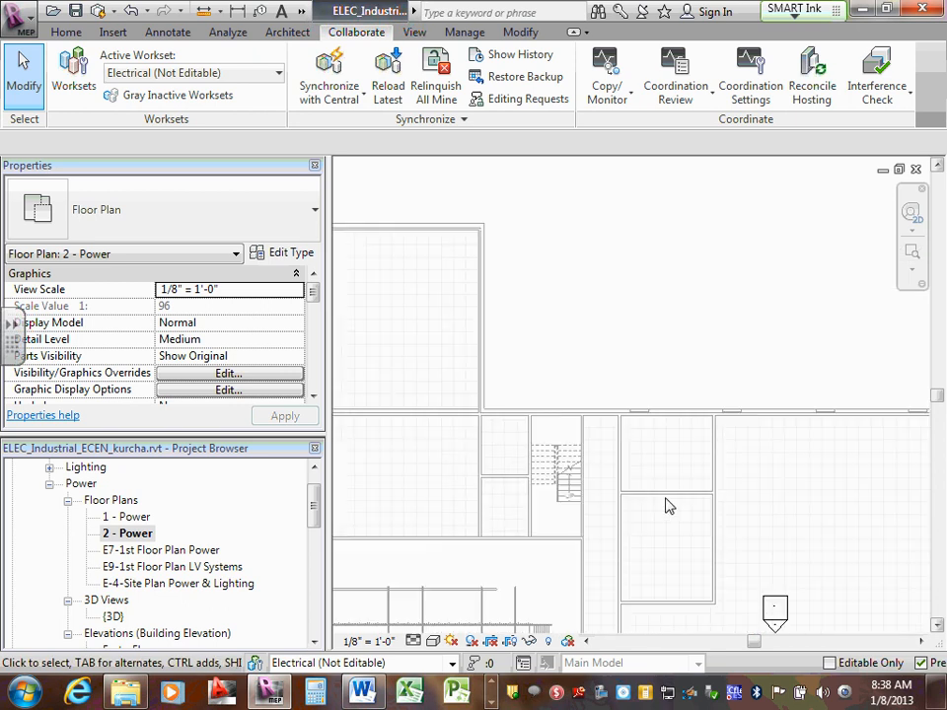
scroll(683, 493, up, 5)
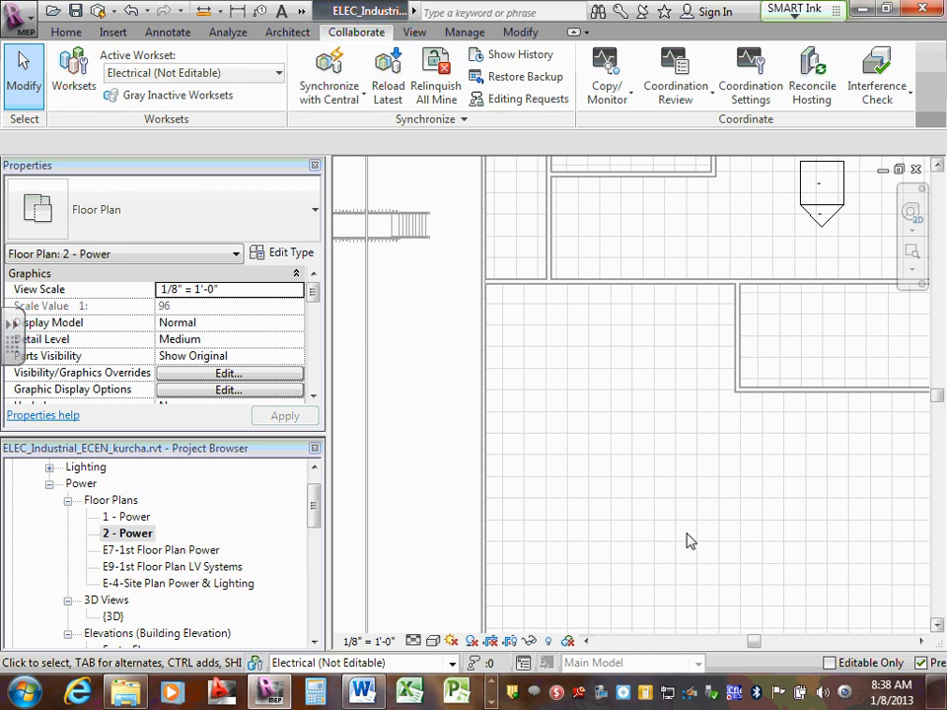
scroll(693, 523, down, 5)
scroll(694, 522, up, 3)
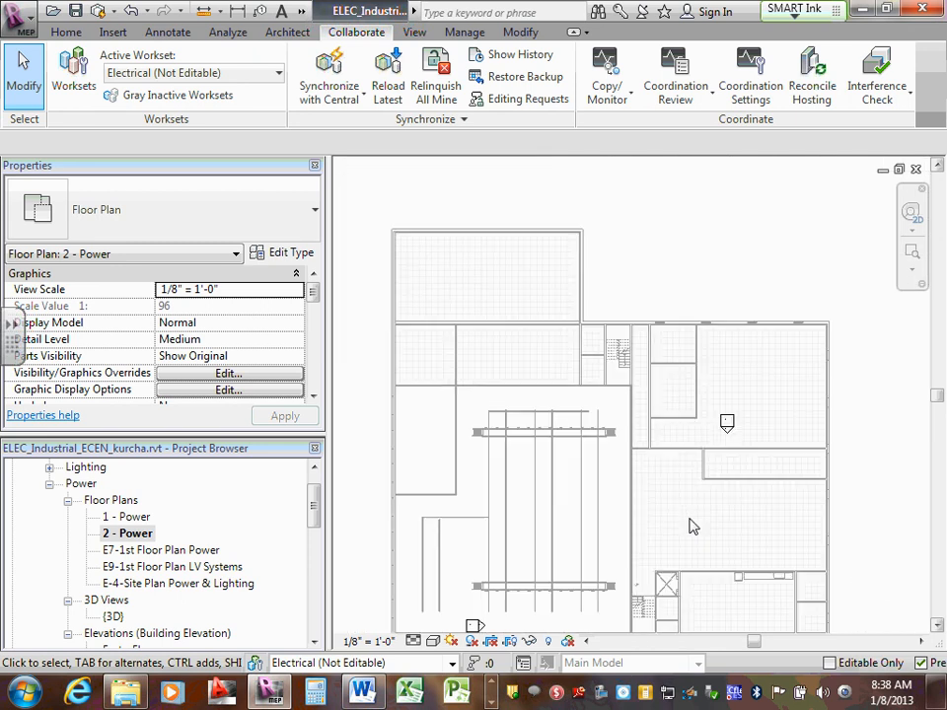
middle_drag(693, 522, 719, 497)
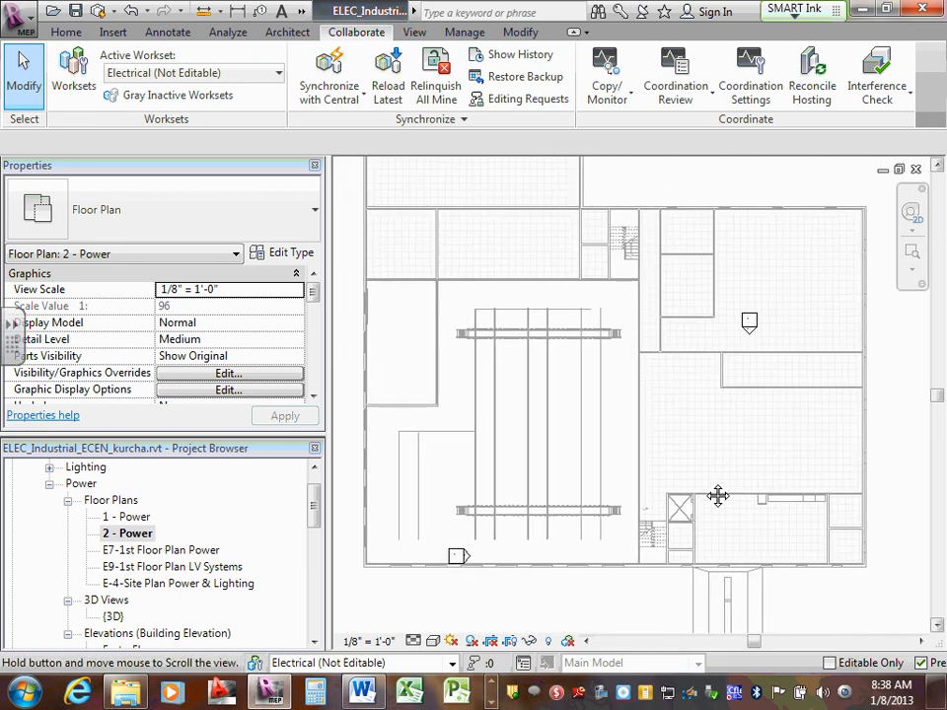
scroll(719, 497, down, 1)
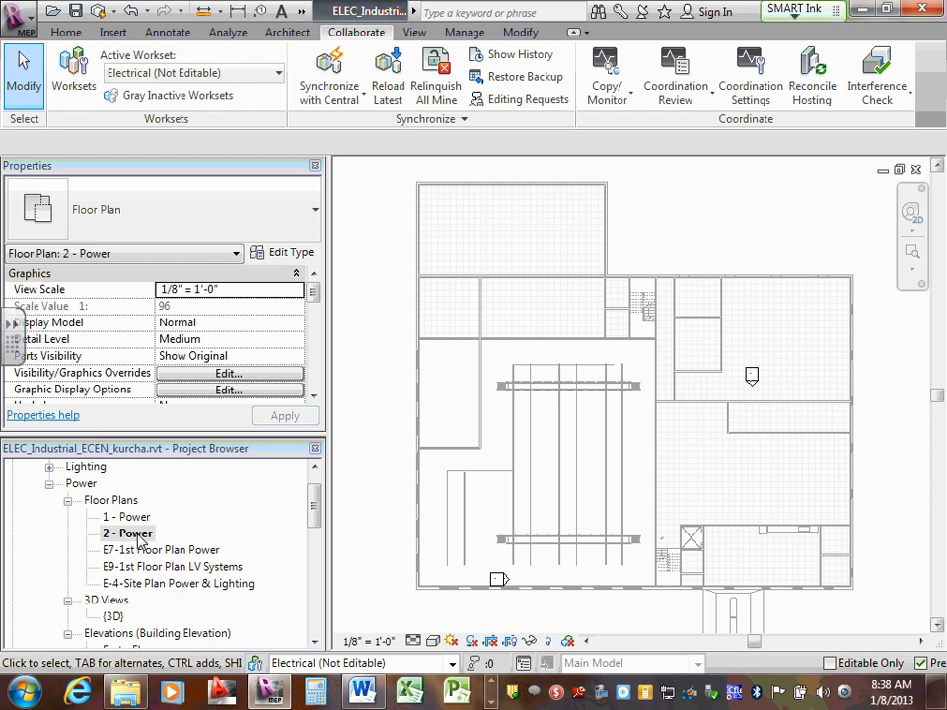
Duplicate the 2 - Power floor plan view with detailing.
right_click(141, 541)
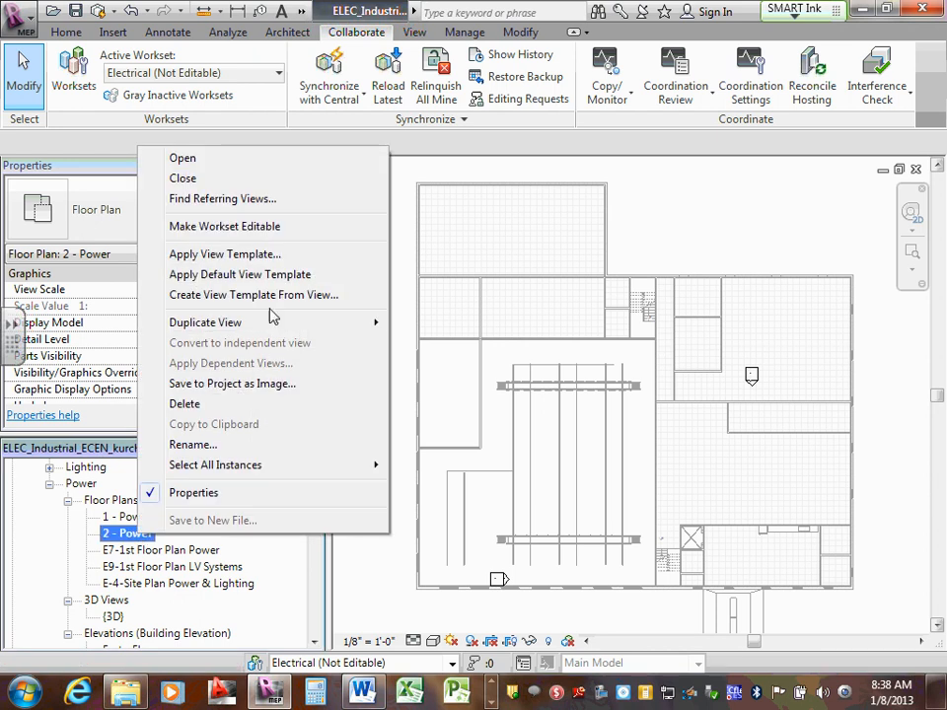
mouse_move(375, 322)
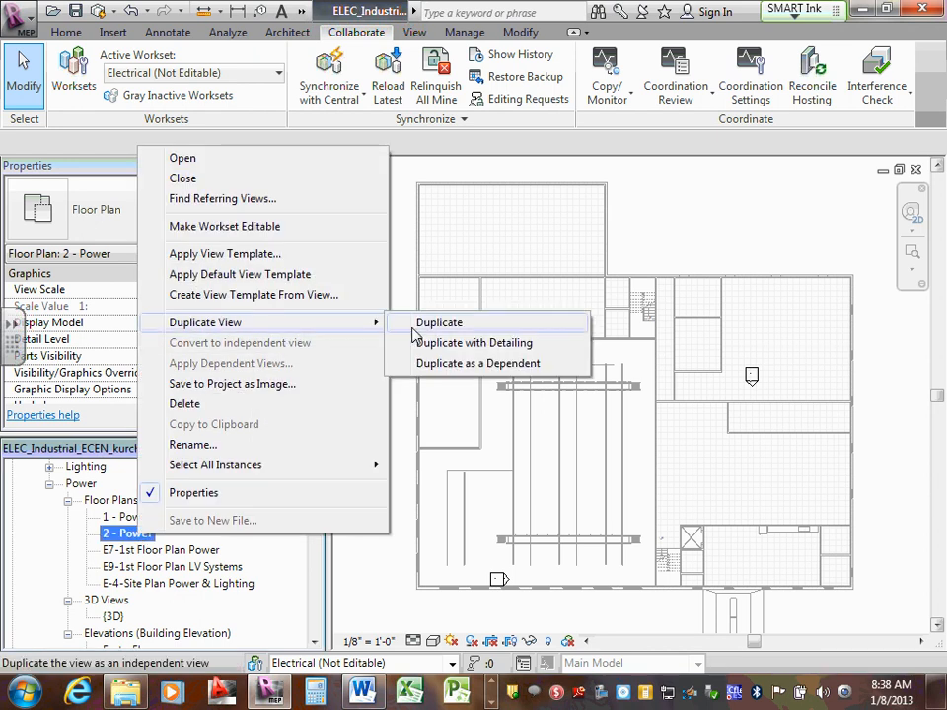
click(512, 343)
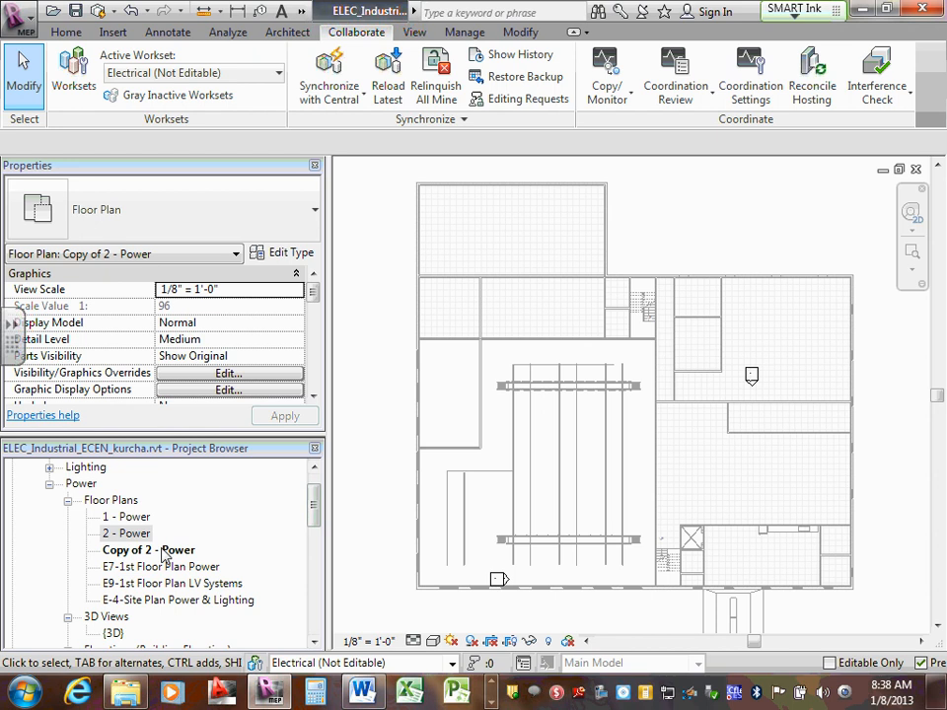
Rename the copy of the 2 - Power view as "E8-2nd Floor Plan Power".
click(158, 549)
right_click(182, 552)
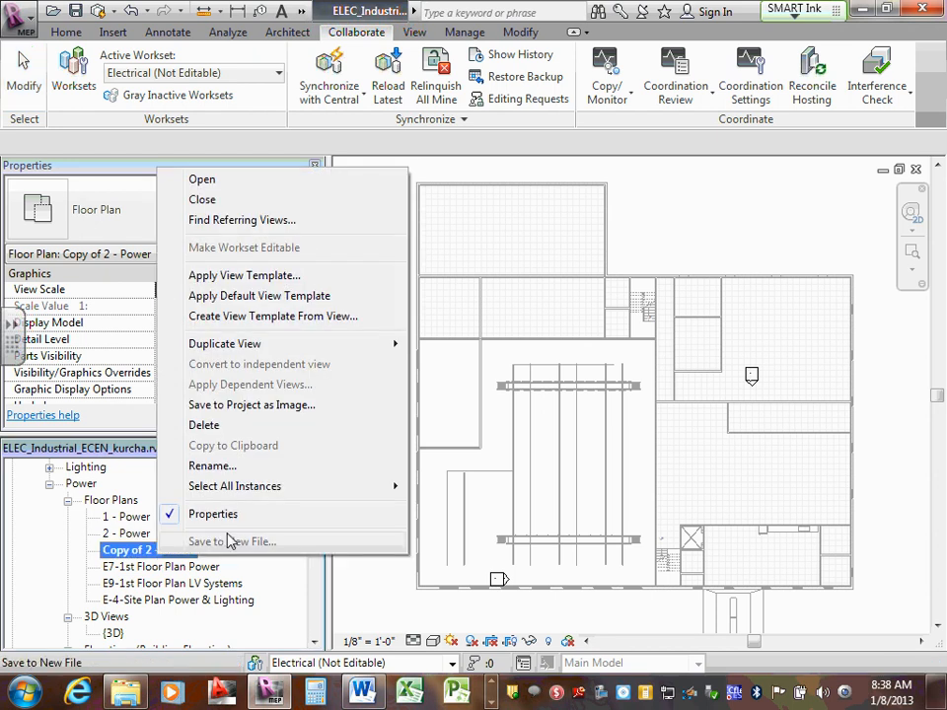
click(226, 473)
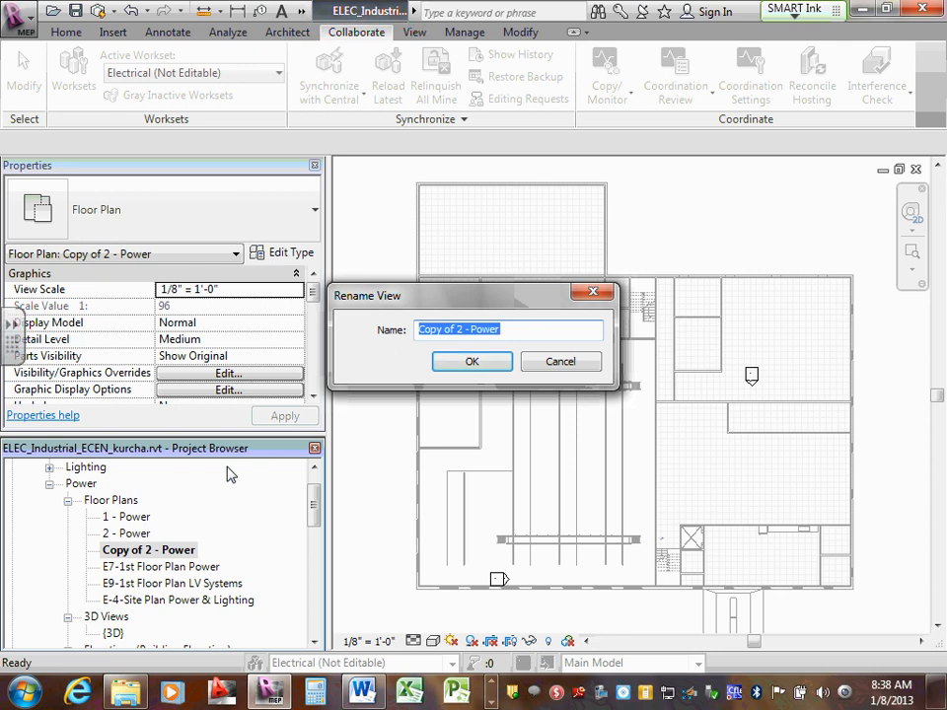
text(E)
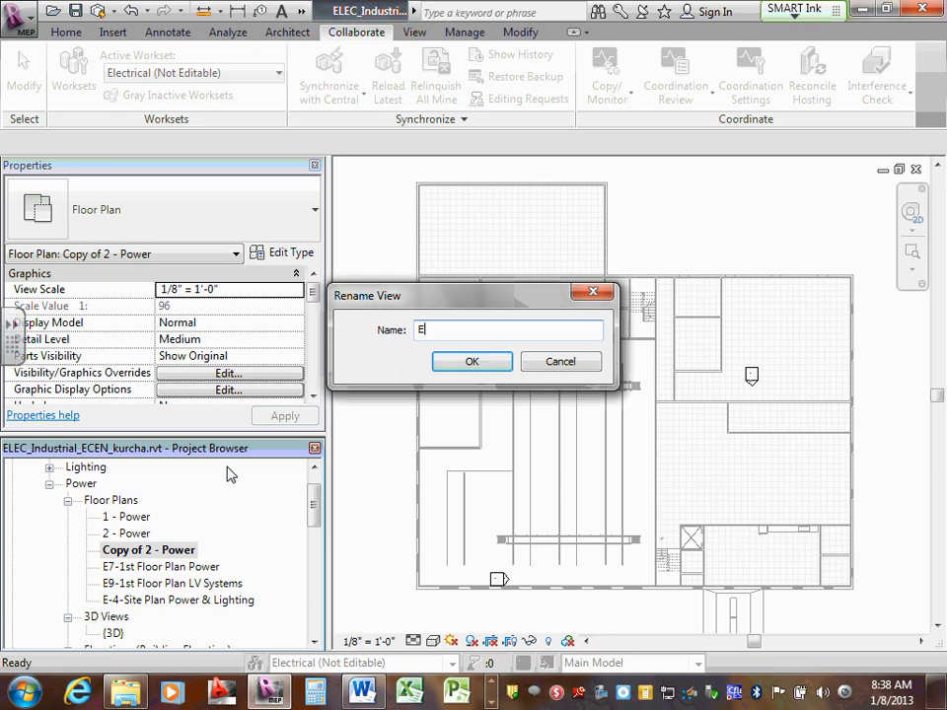
text(6)
text(-)
key(BackSpace)
key(BackSpace)
text(8-2nd floor)
text(Plan Power)
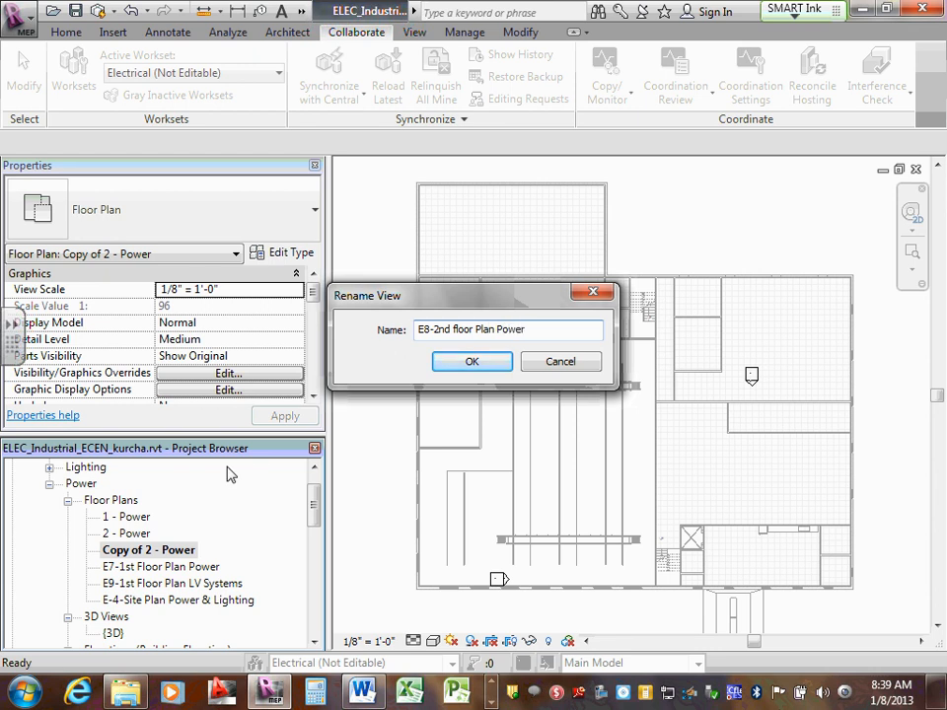
click(457, 329)
key(BackSpace)
text(F)
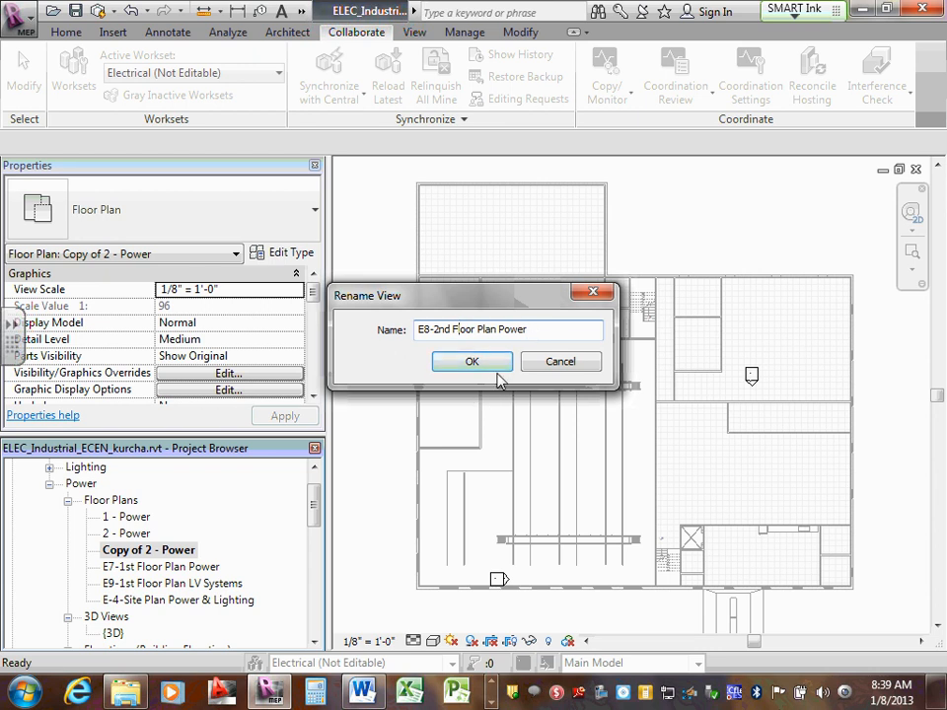
click(487, 364)
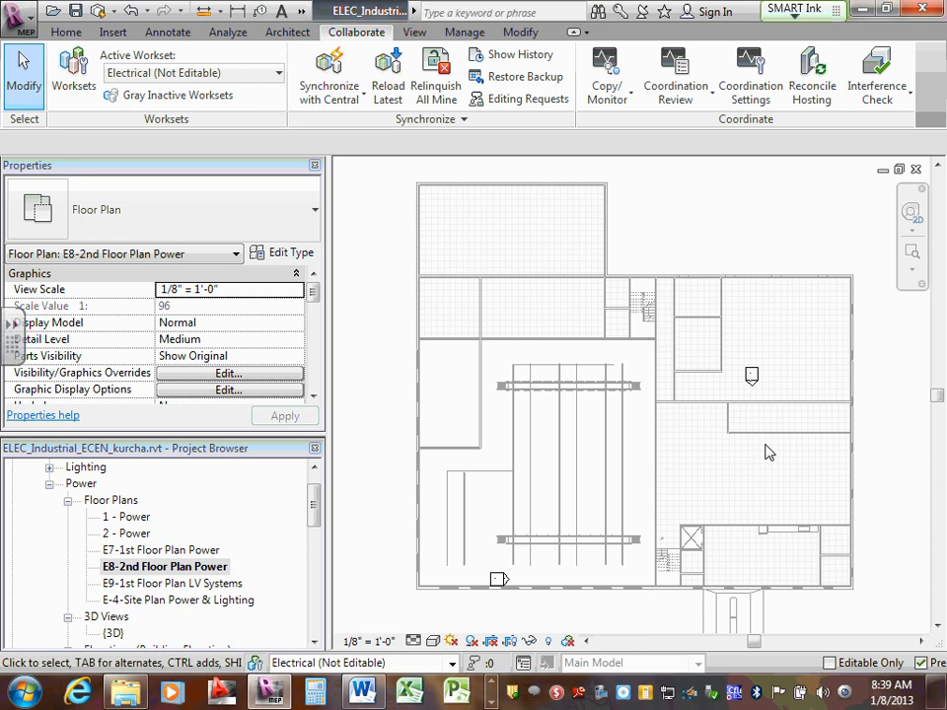
Show the crop region boundary in the E8-2nd Floor Plan Power view.
scroll(768, 450, down, 3)
scroll(828, 460, up, 2)
scroll(817, 453, down, 2)
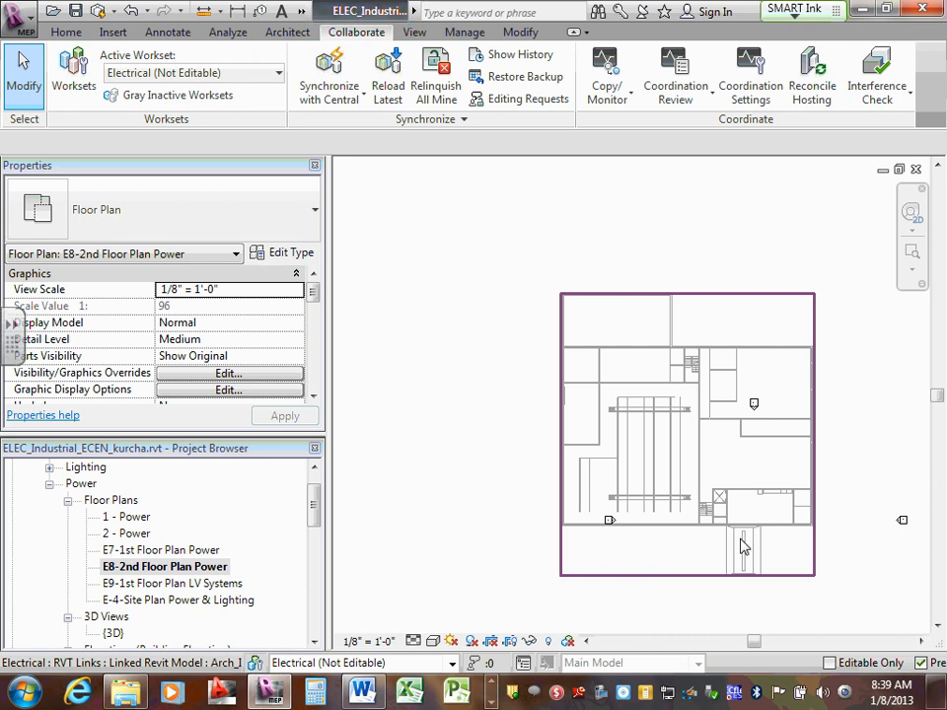
click(514, 642)
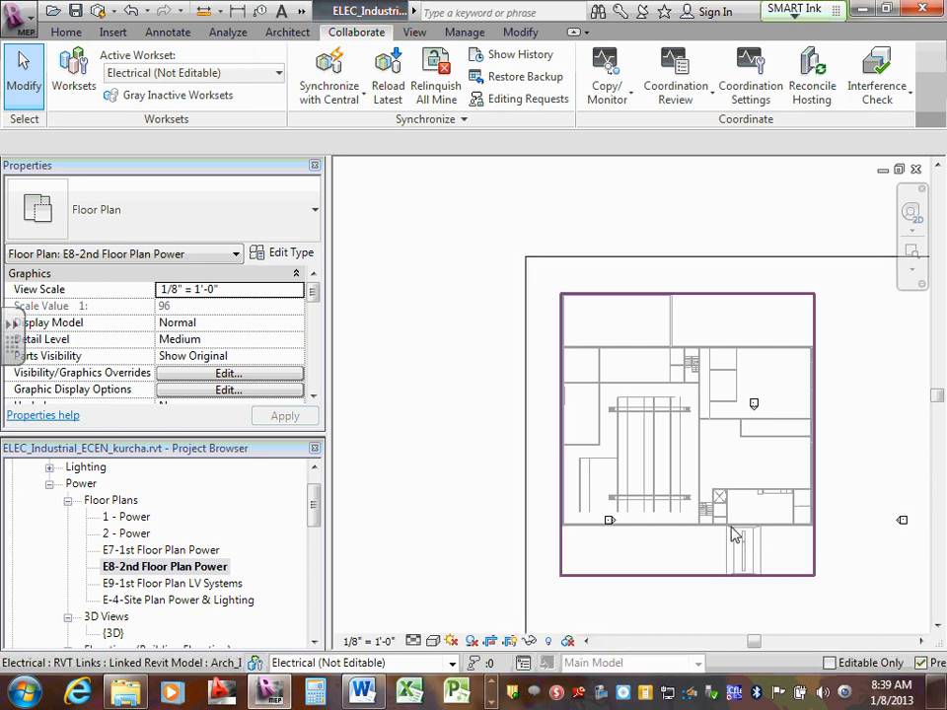
Pull the crop region's south and east edges inward to just outside the building's outer walls.
scroll(661, 424, down, 4)
scroll(718, 474, up, 2)
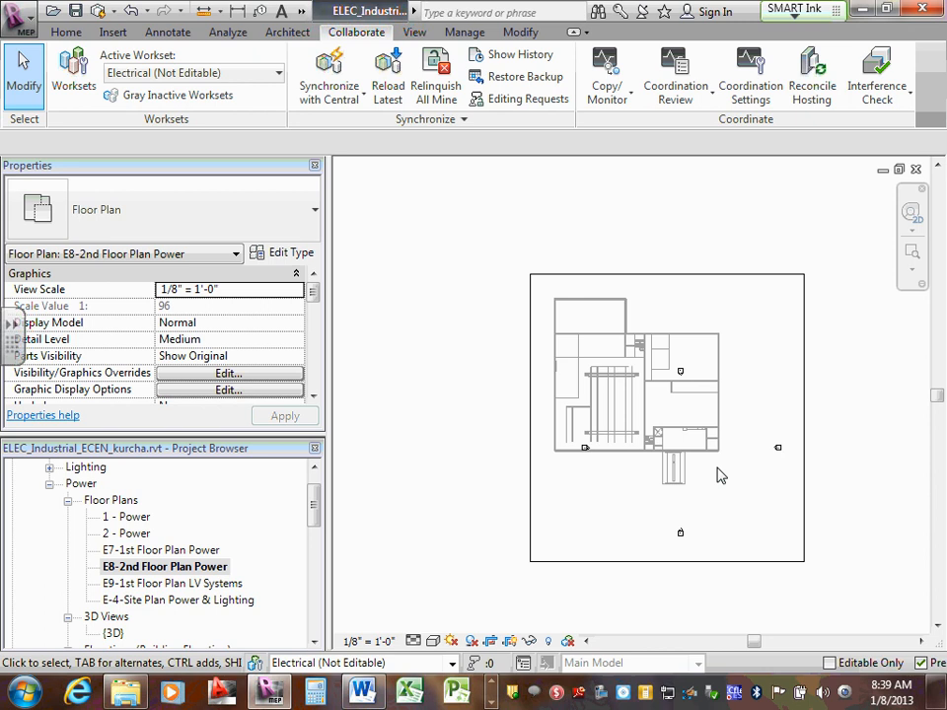
click(683, 562)
drag(667, 561, 672, 458)
drag(804, 368, 726, 382)
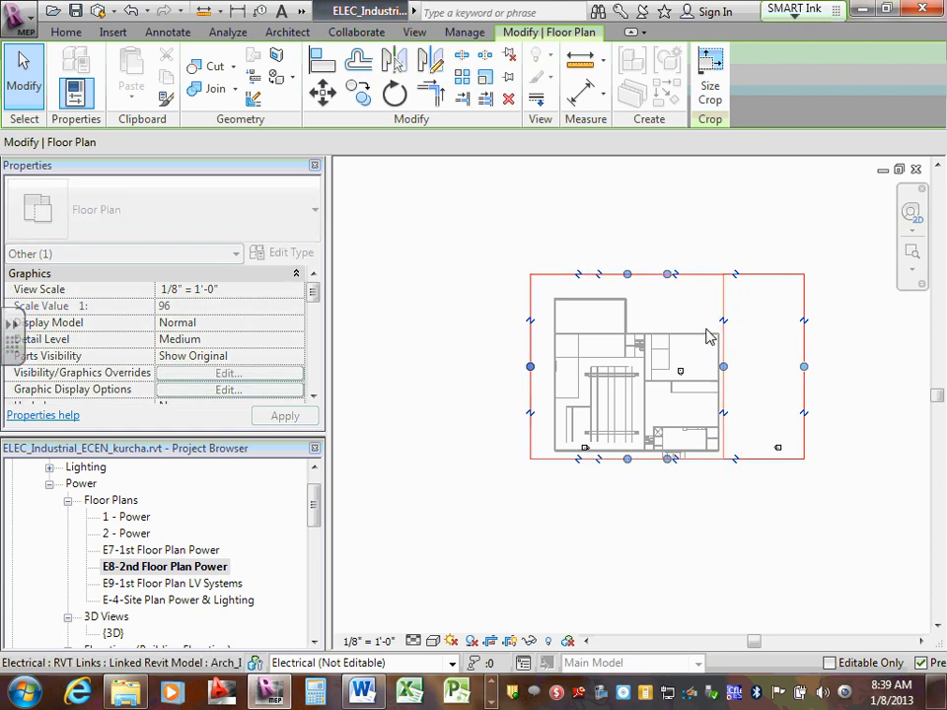
Pull the crop region's north and west edges inward to just outside the building's outer walls.
drag(627, 276, 550, 379)
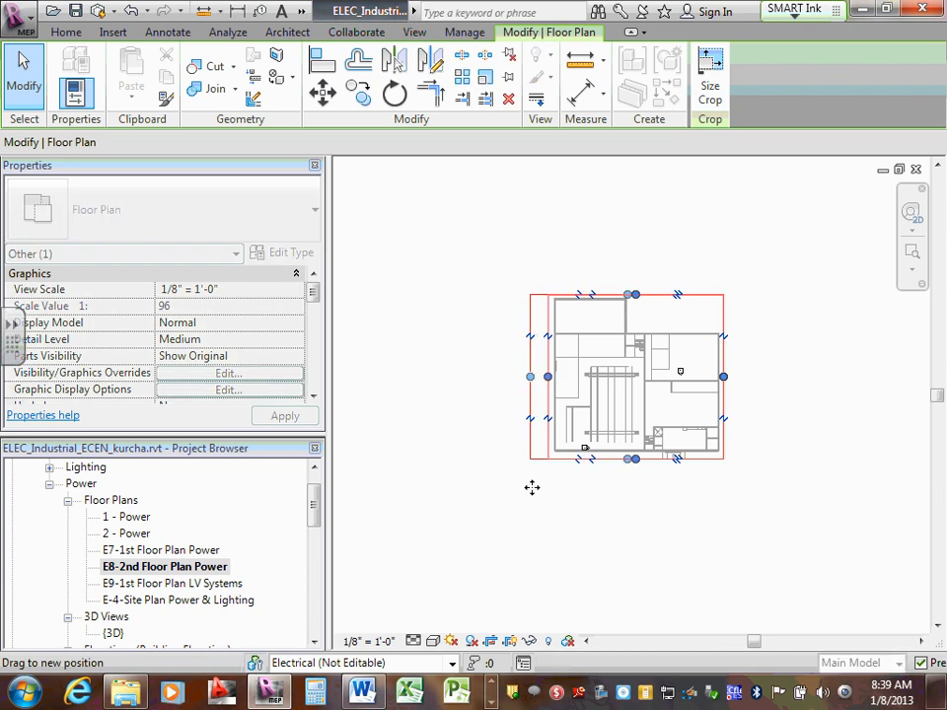
click(455, 440)
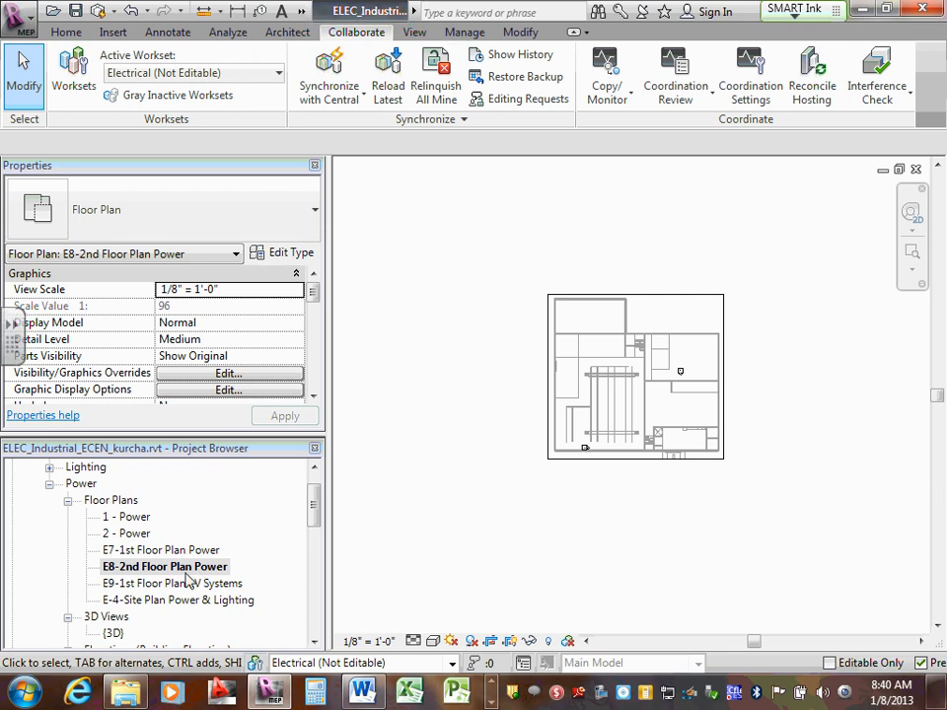
Duplicate the E8-2nd Floor Plan Power view with detailing.
right_click(187, 577)
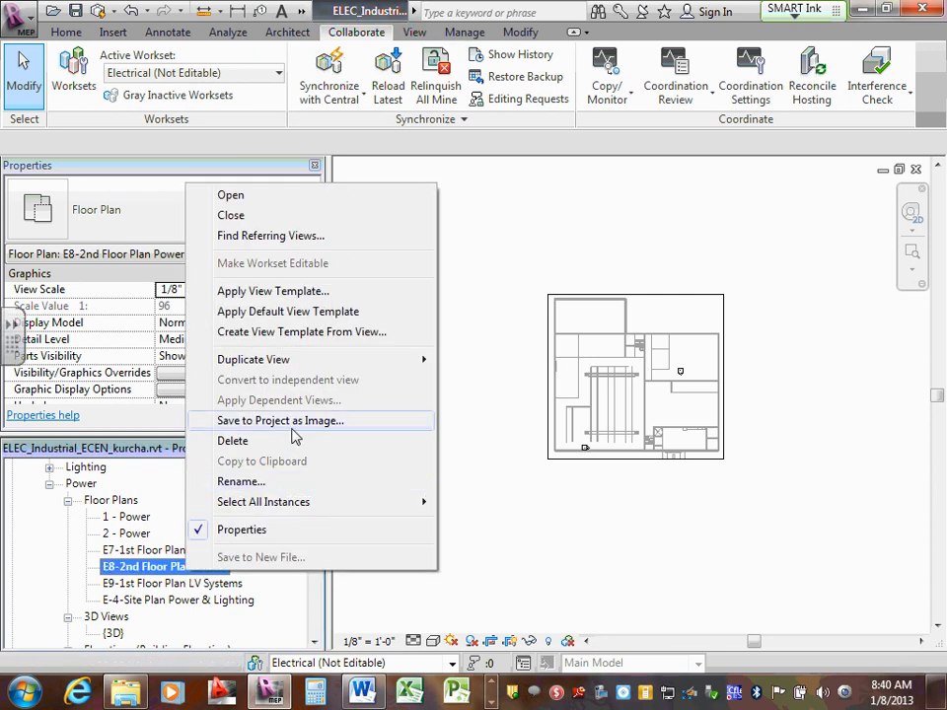
mouse_move(327, 363)
click(514, 383)
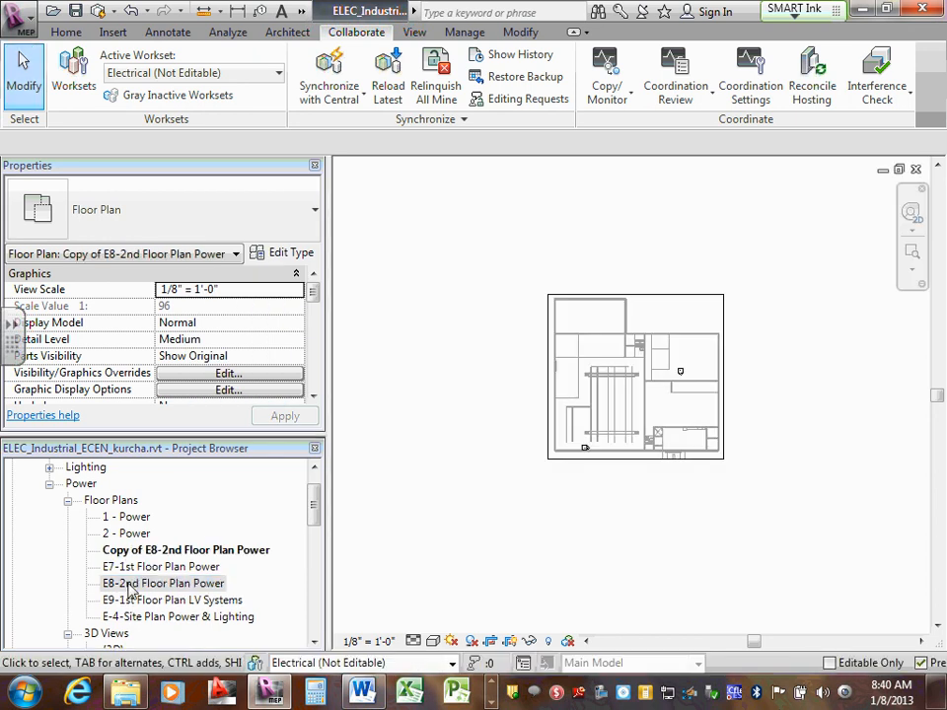
Rename the copy of the E8 view as "E10-2nd Floor Plan LV Systems".
right_click(229, 557)
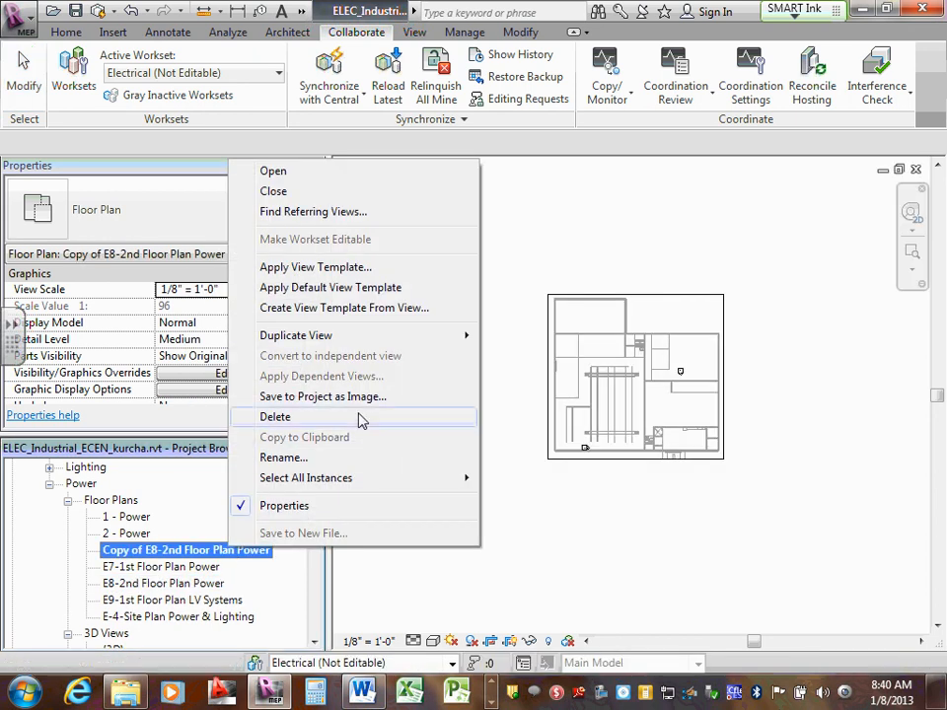
click(316, 460)
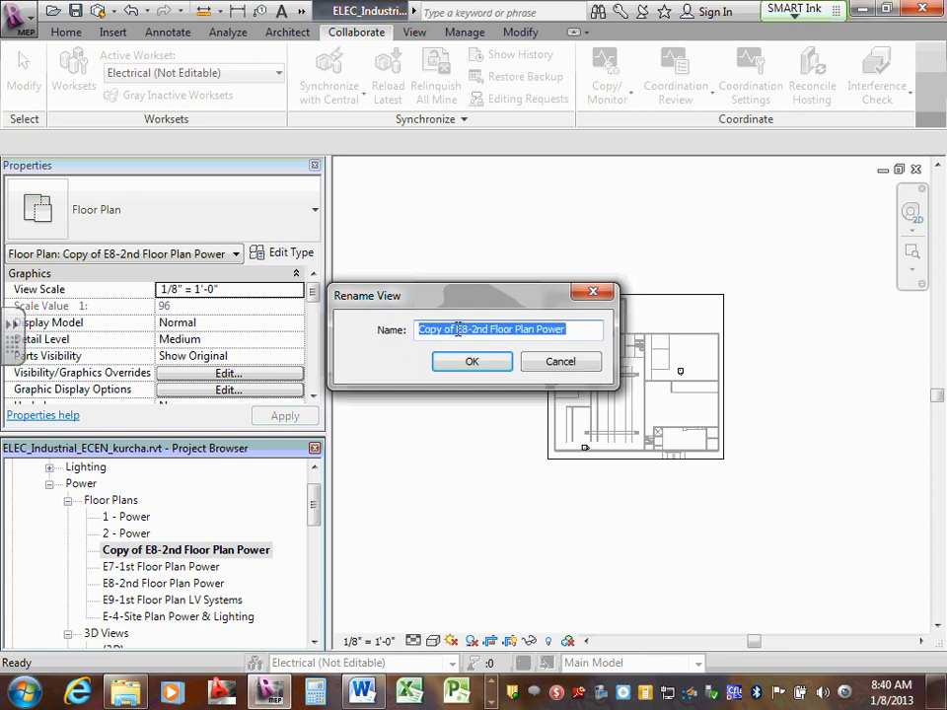
drag(449, 331, 371, 327)
key(BackSpace)
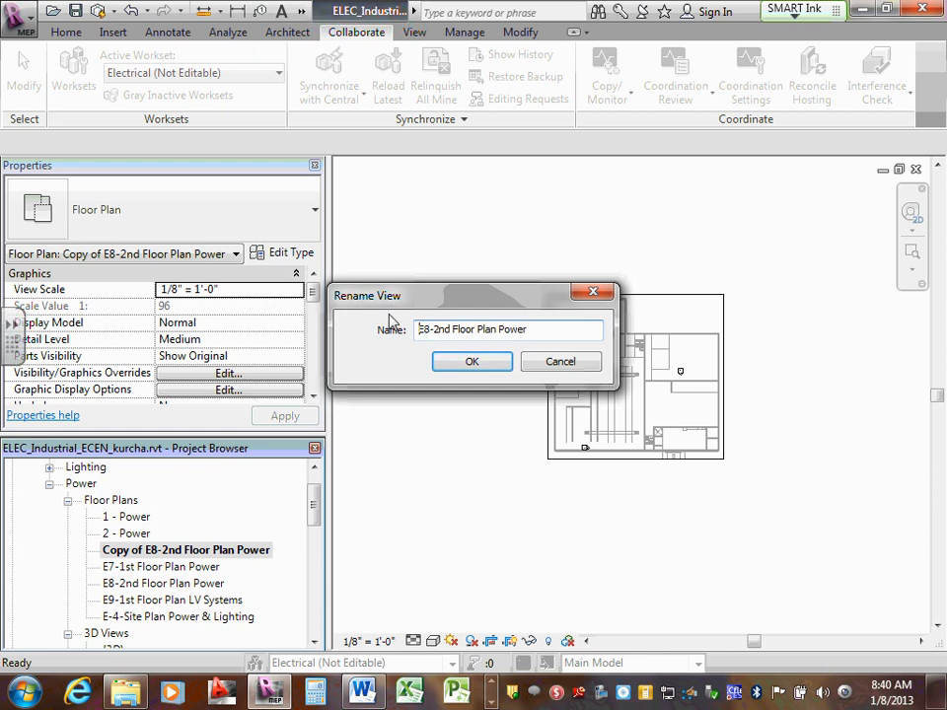
click(432, 330)
key(BackSpace)
text(10)
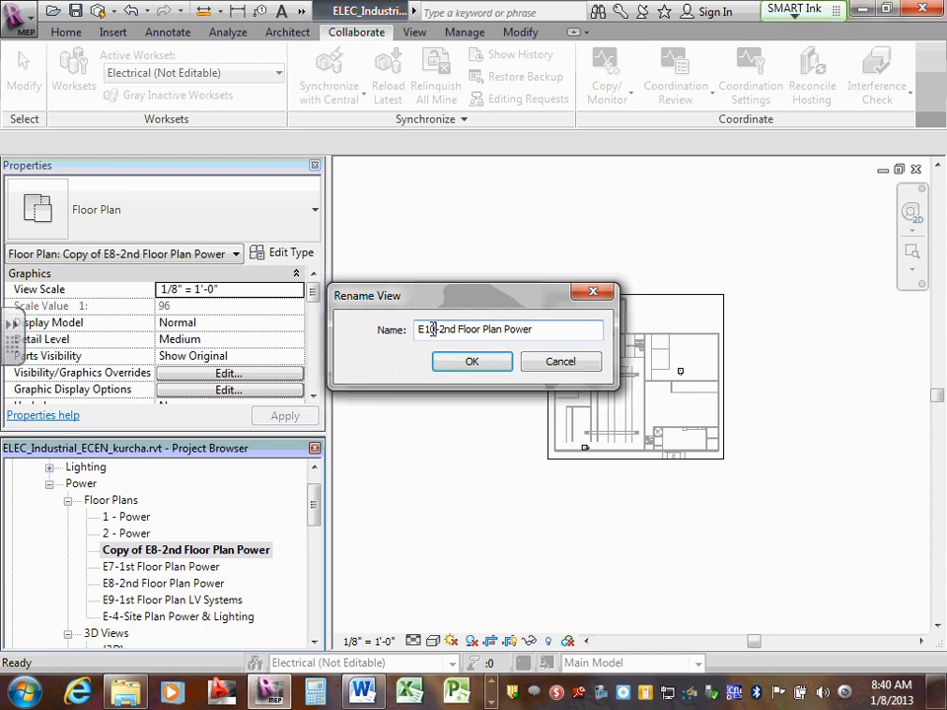
click(542, 329)
key(BackSpace)
key(BackSpace)
key(BackSpace)
key(BackSpace)
key(BackSpace)
text(LV Sys)
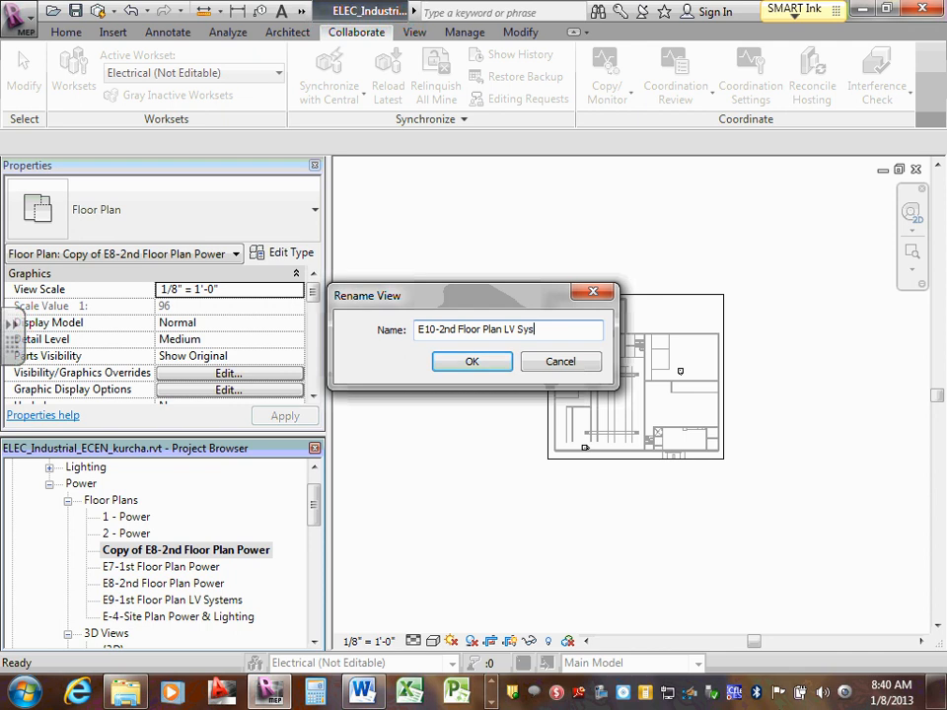
text(tems)
click(471, 361)
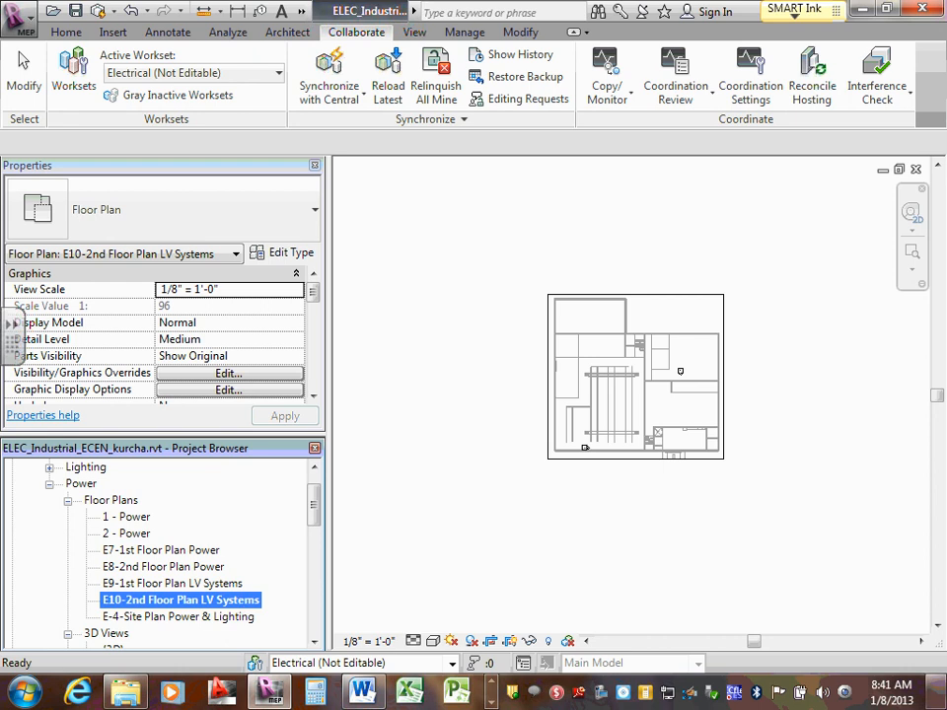
Open the 1 - Lighting floor plan view and duplicate it with detailing.
mouse_move(937, 693)
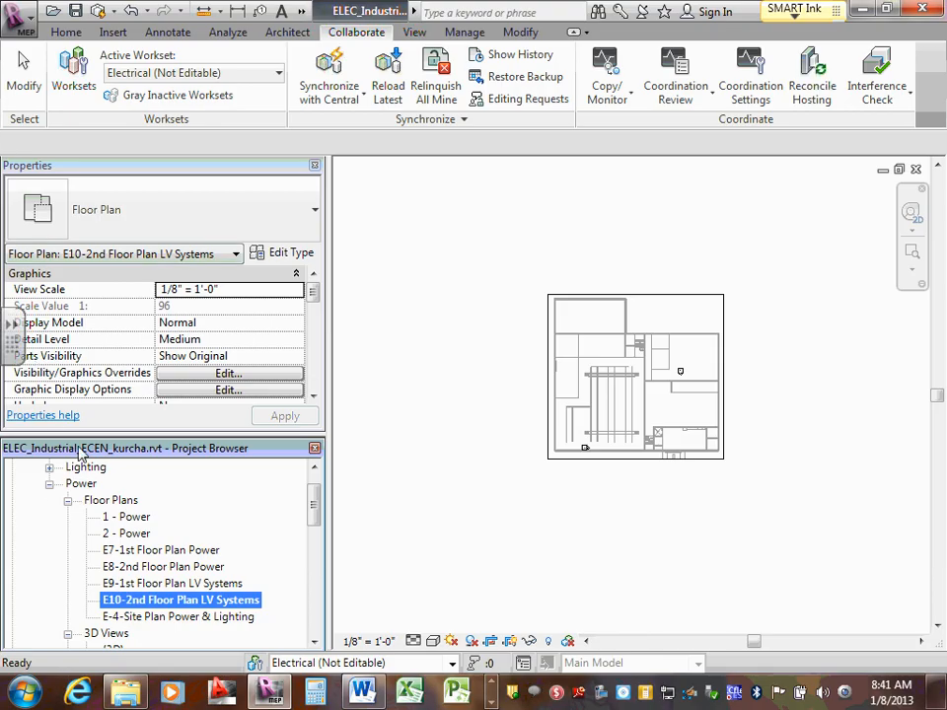
click(49, 483)
scroll(47, 489, up, 1)
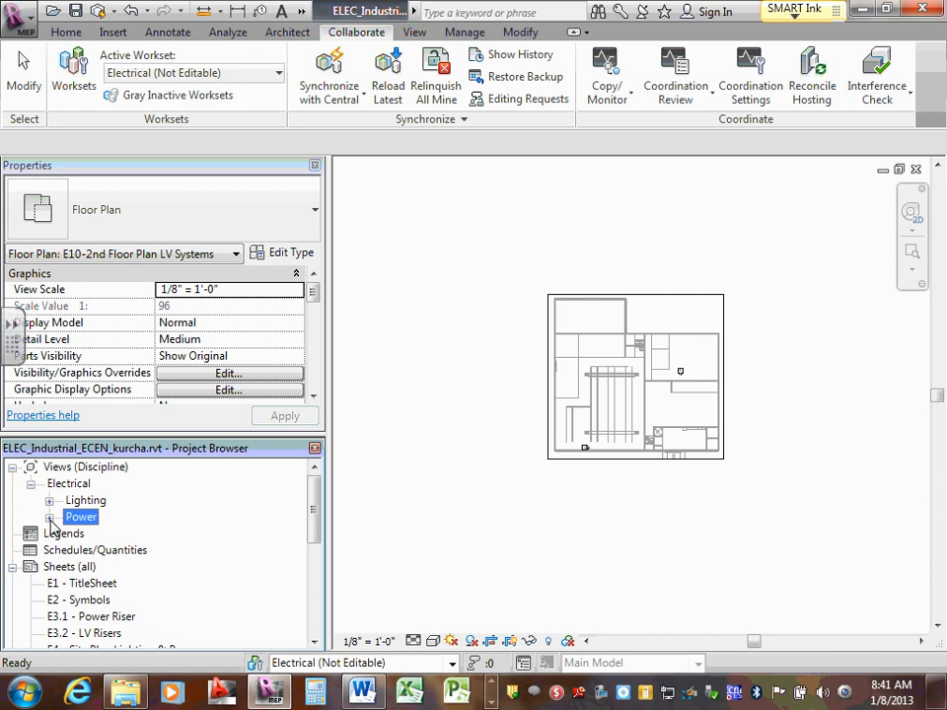
click(49, 501)
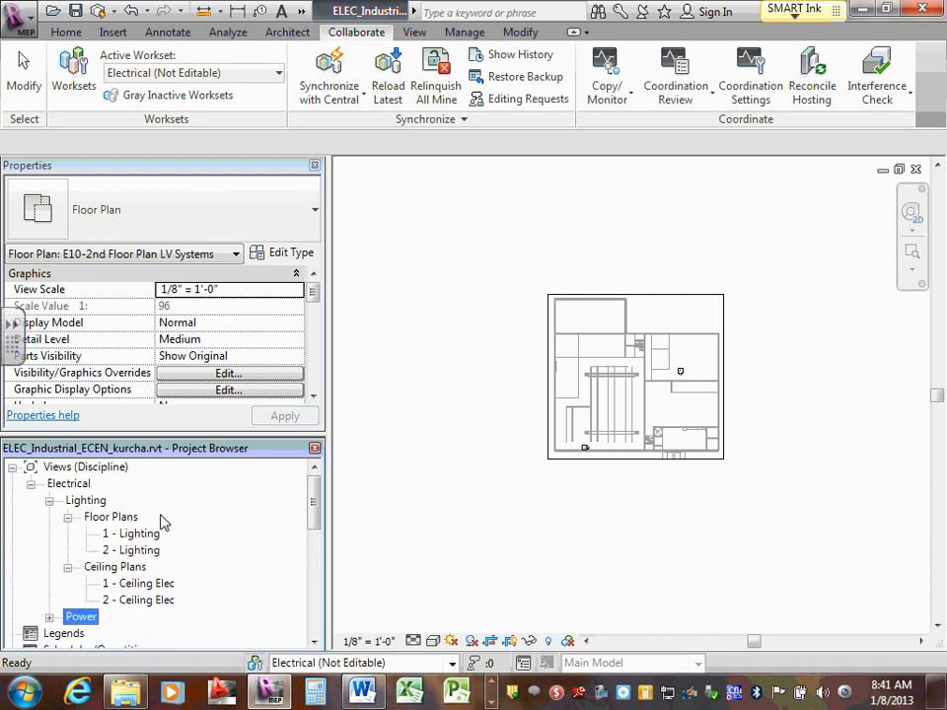
double_click(140, 534)
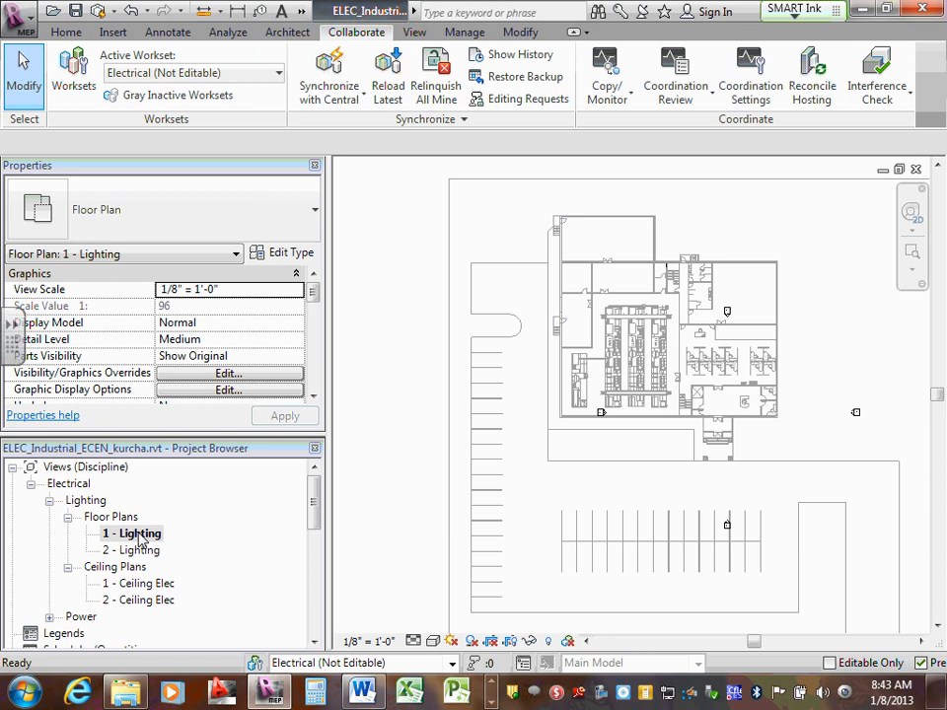
right_click(141, 539)
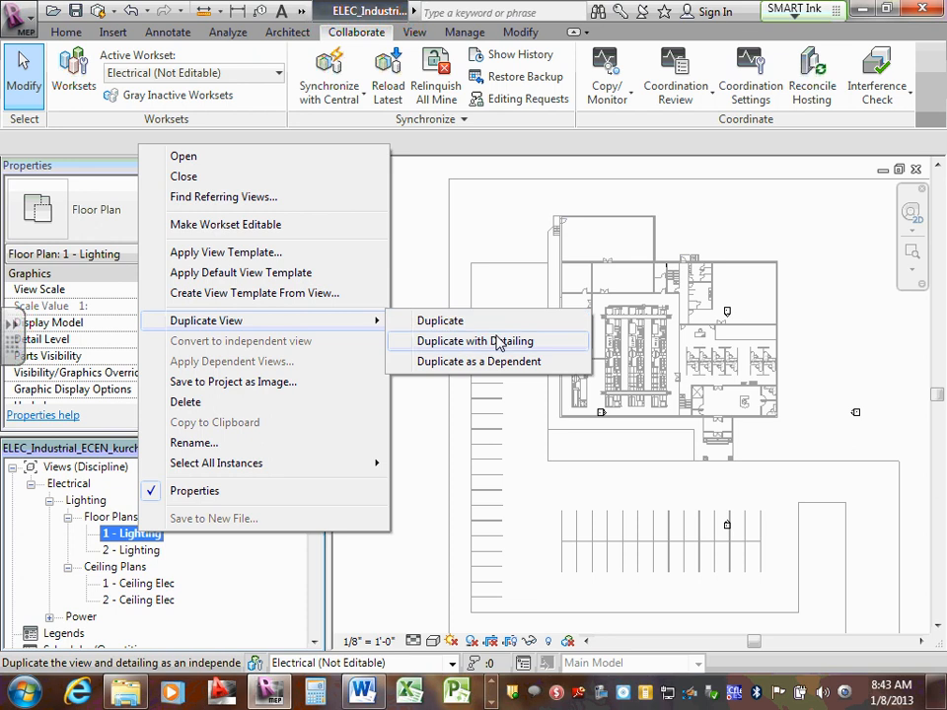
click(497, 400)
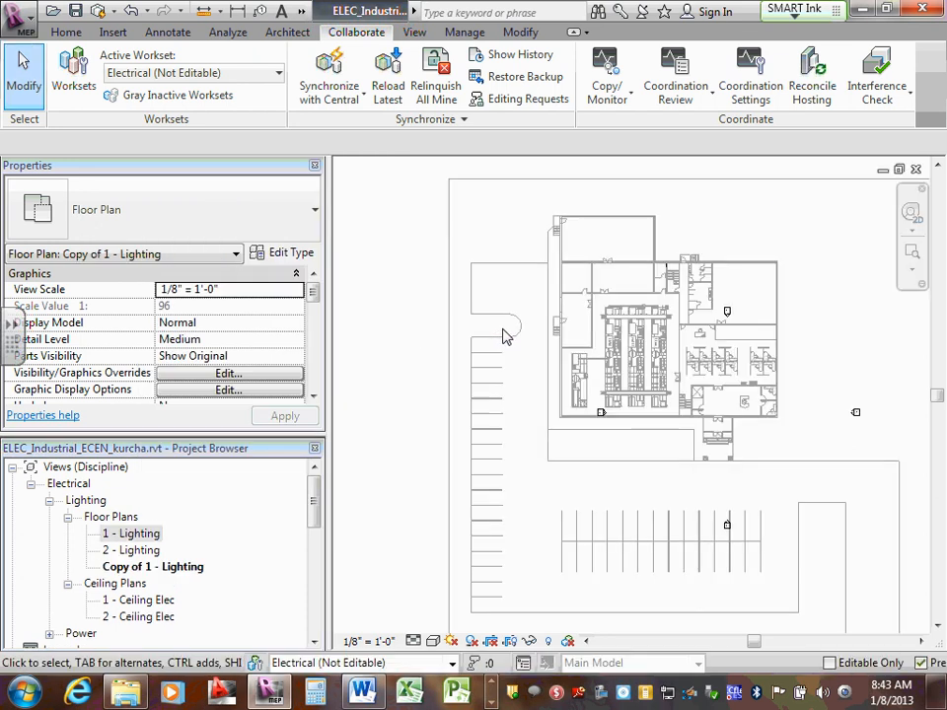
Rename the copy of the 1 - Lighting view as "E5-1st Floor Plan Lighting", copying the new name to the clipboard.
click(152, 567)
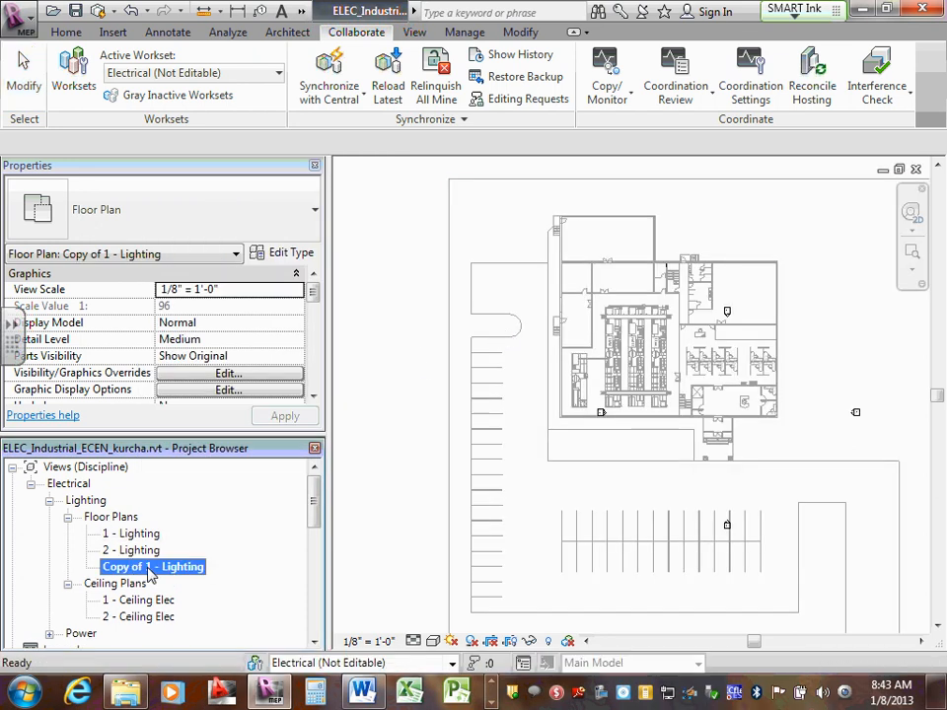
right_click(152, 566)
click(188, 479)
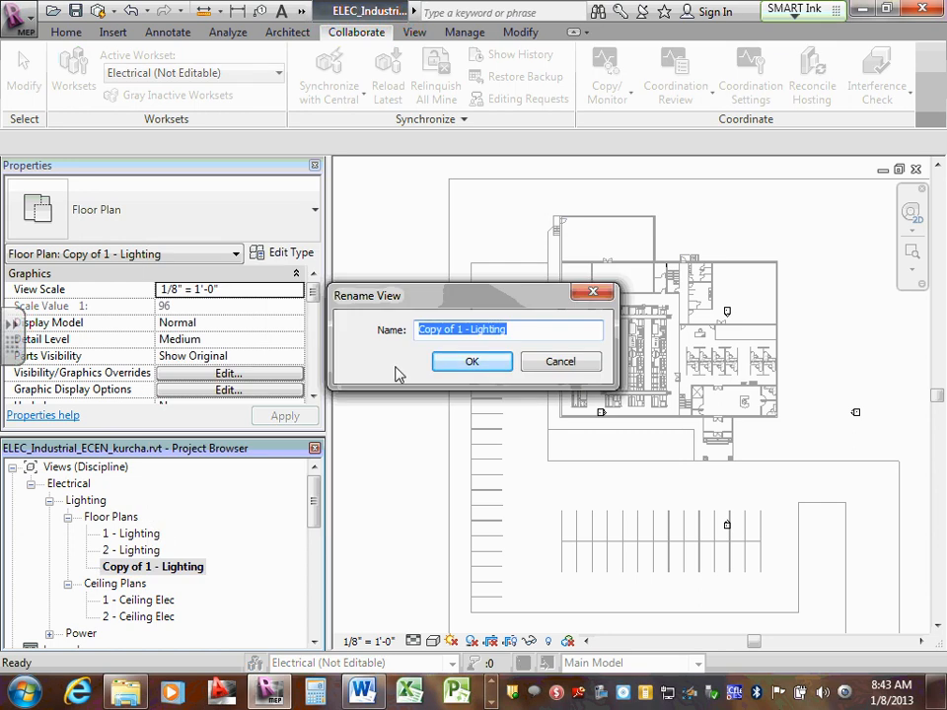
text(E)
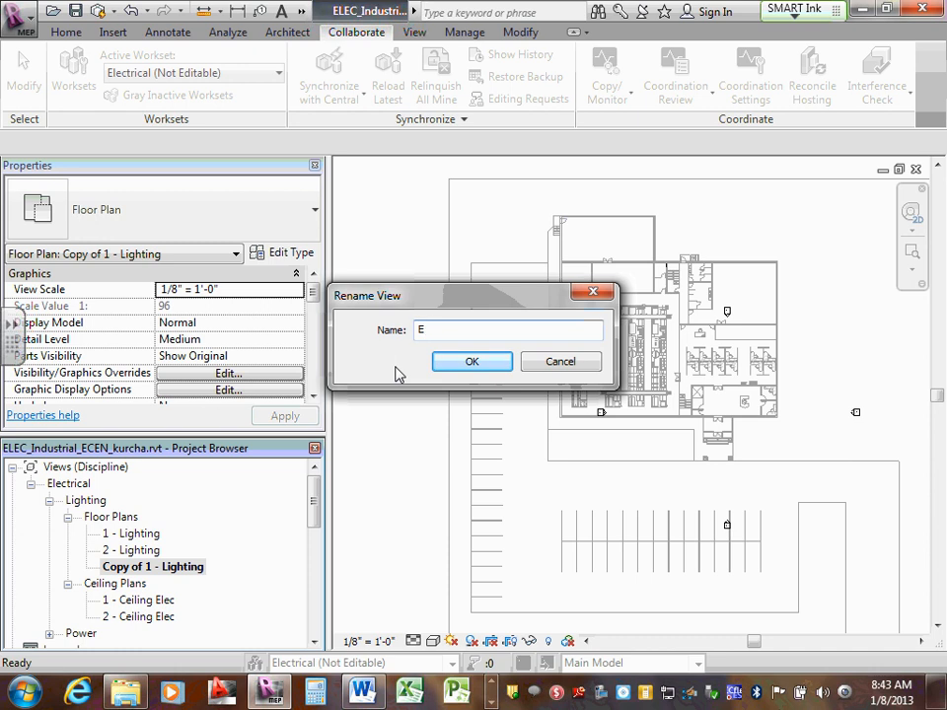
text(5-1st floor Plan Light)
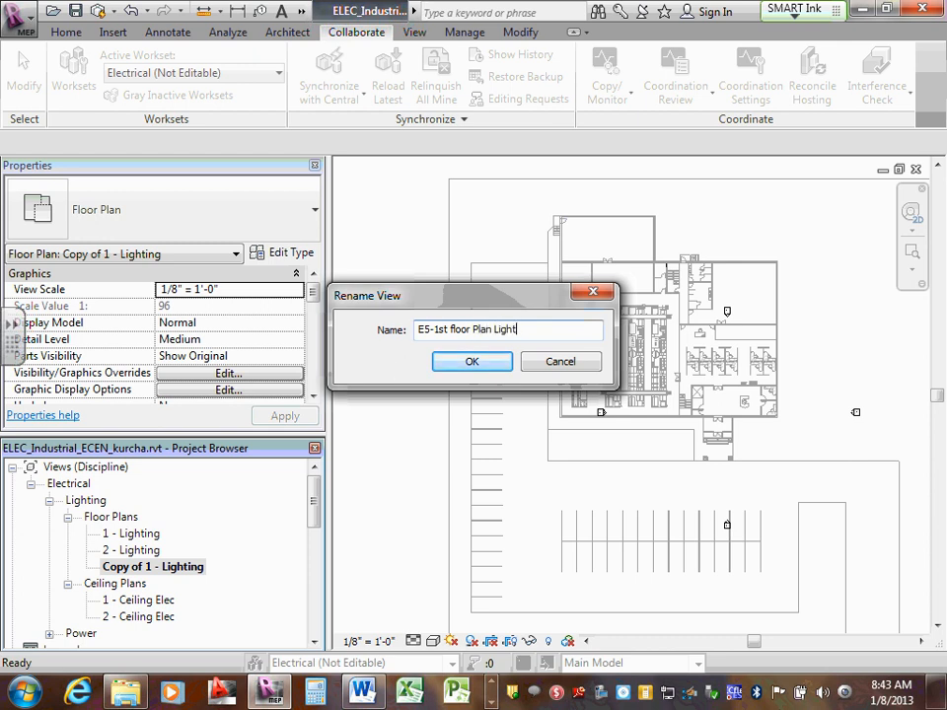
text(ing)
click(451, 330)
key(Delete)
text(F)
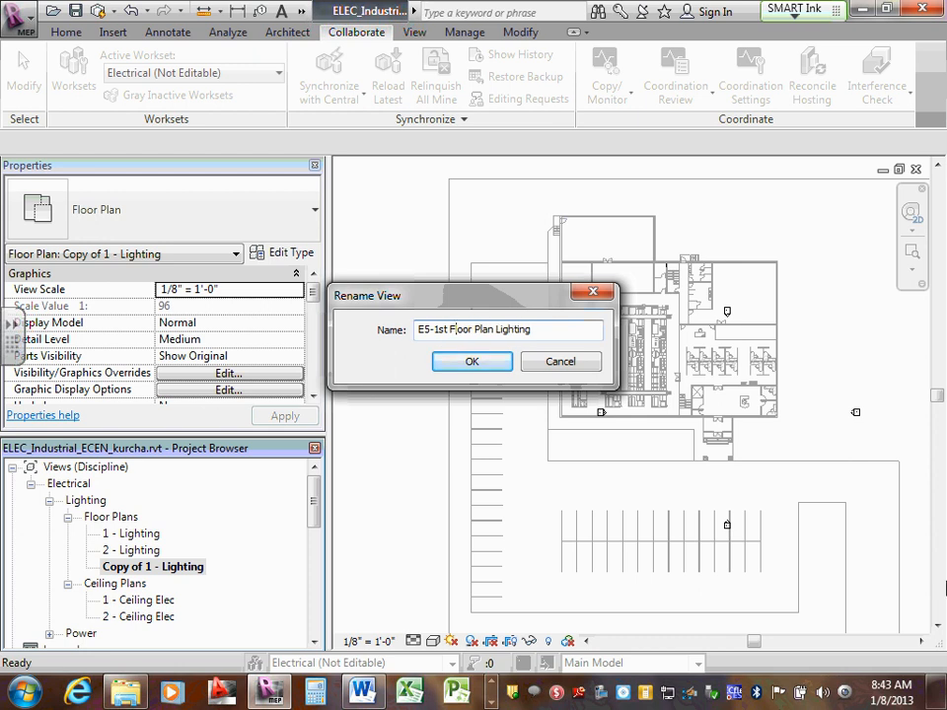
click(561, 329)
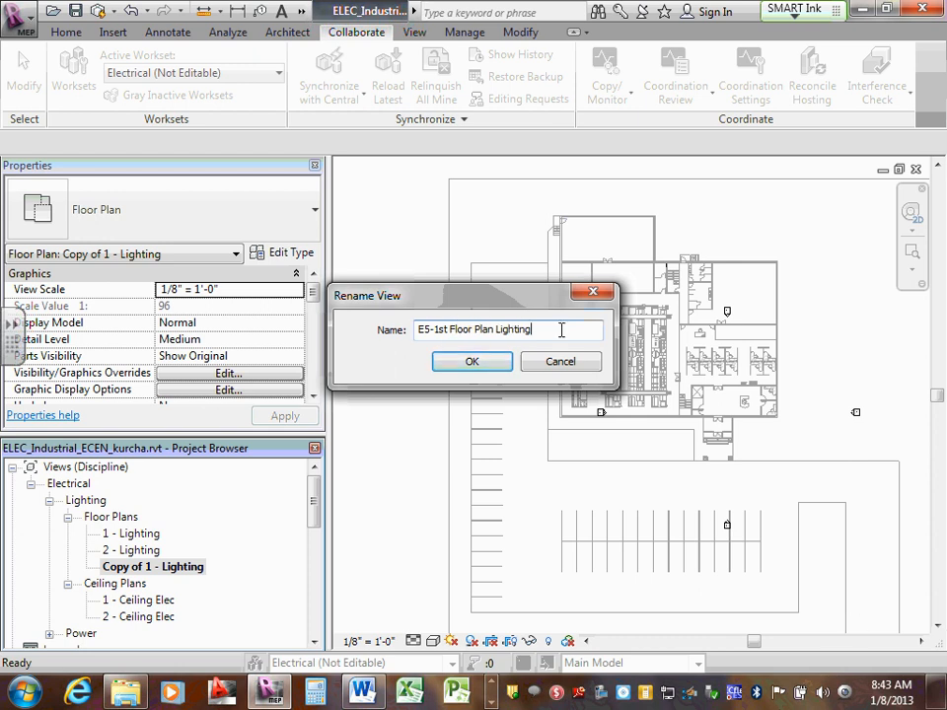
drag(561, 329, 384, 328)
right_click(452, 329)
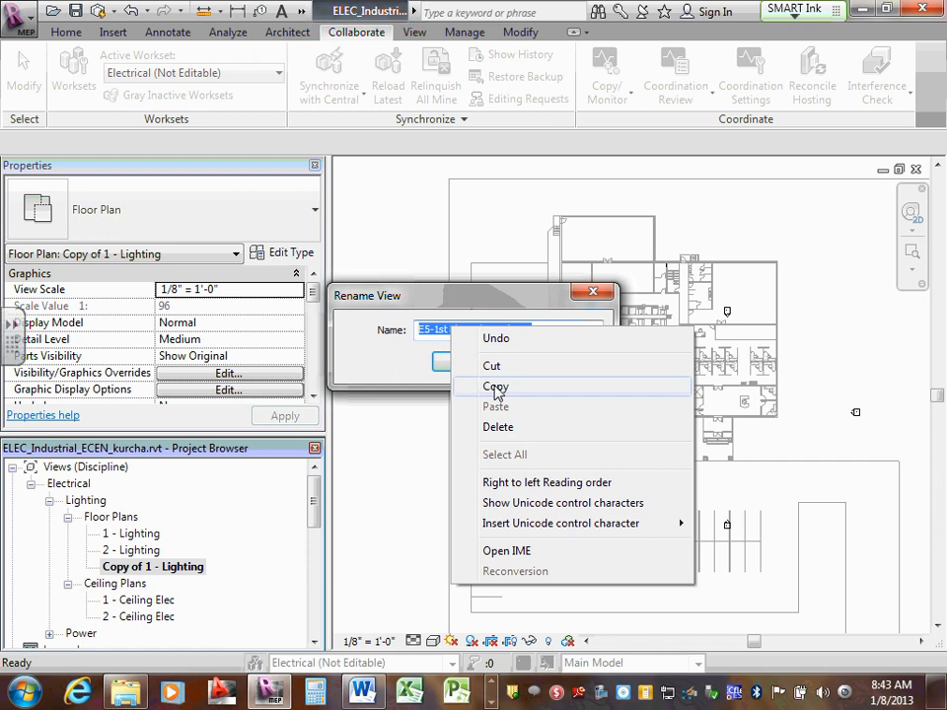
click(495, 388)
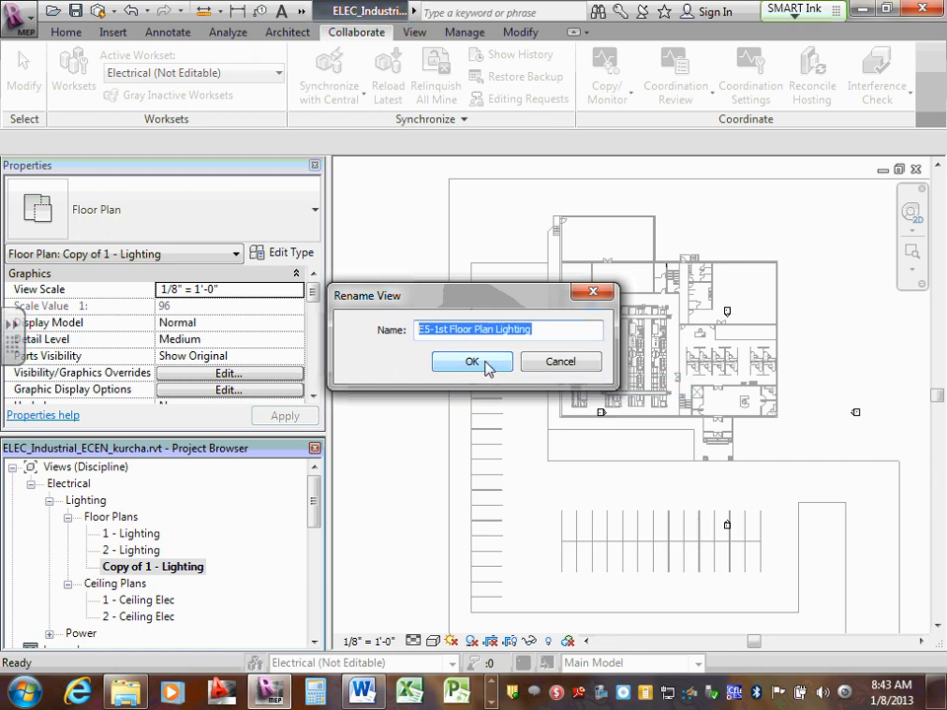
click(487, 367)
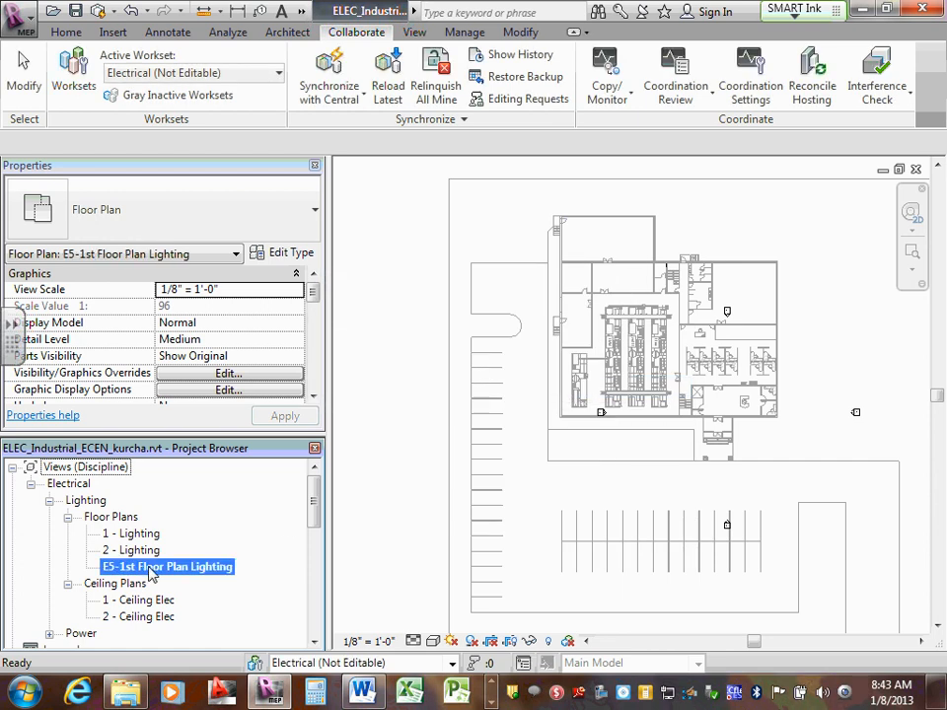
Show the crop region of the E5-1st Floor Plan Lighting view and pull its south edge up above the central parking area.
scroll(493, 458, down, 2)
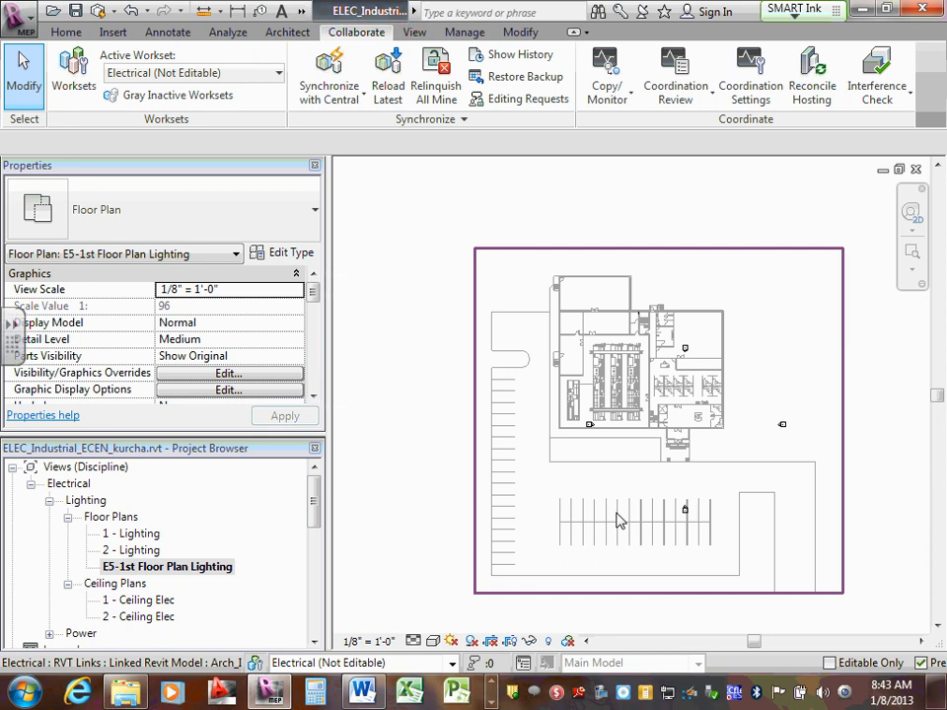
click(511, 641)
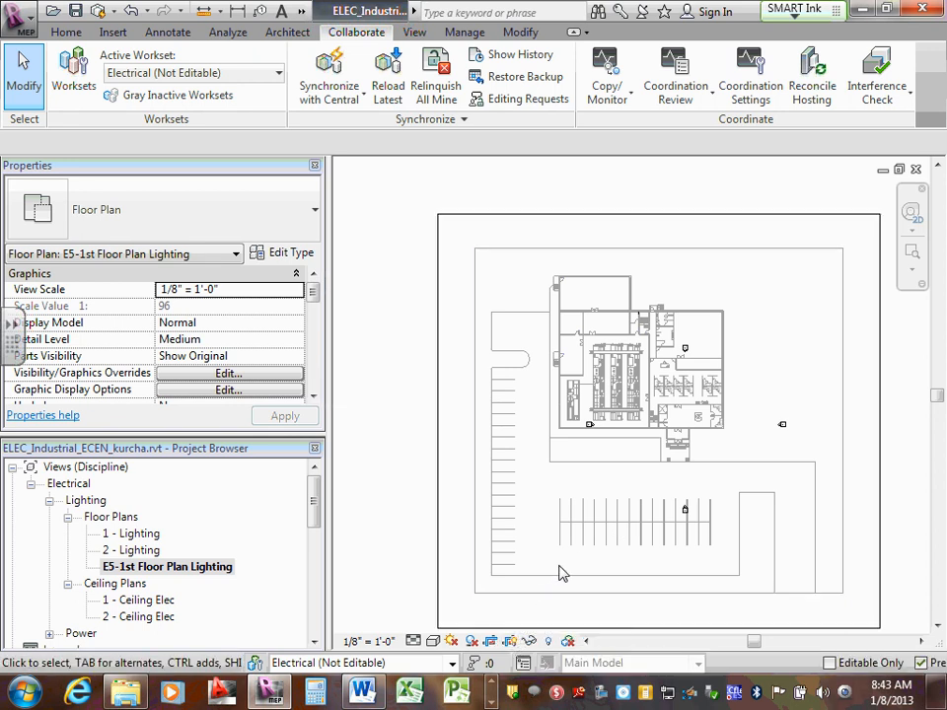
scroll(651, 611, down, 1)
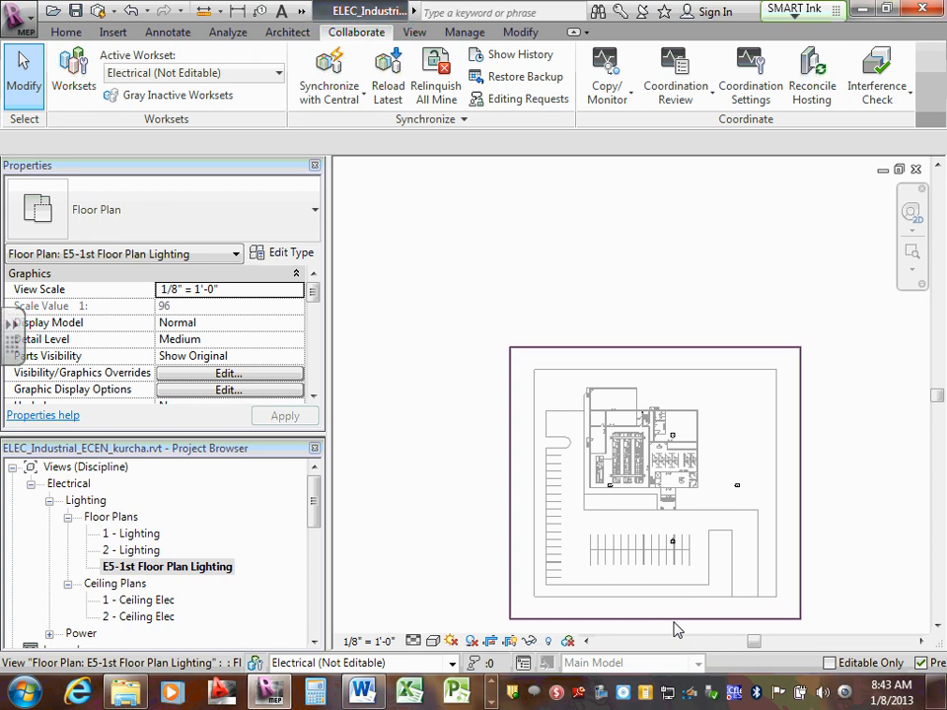
click(655, 619)
drag(654, 618, 651, 507)
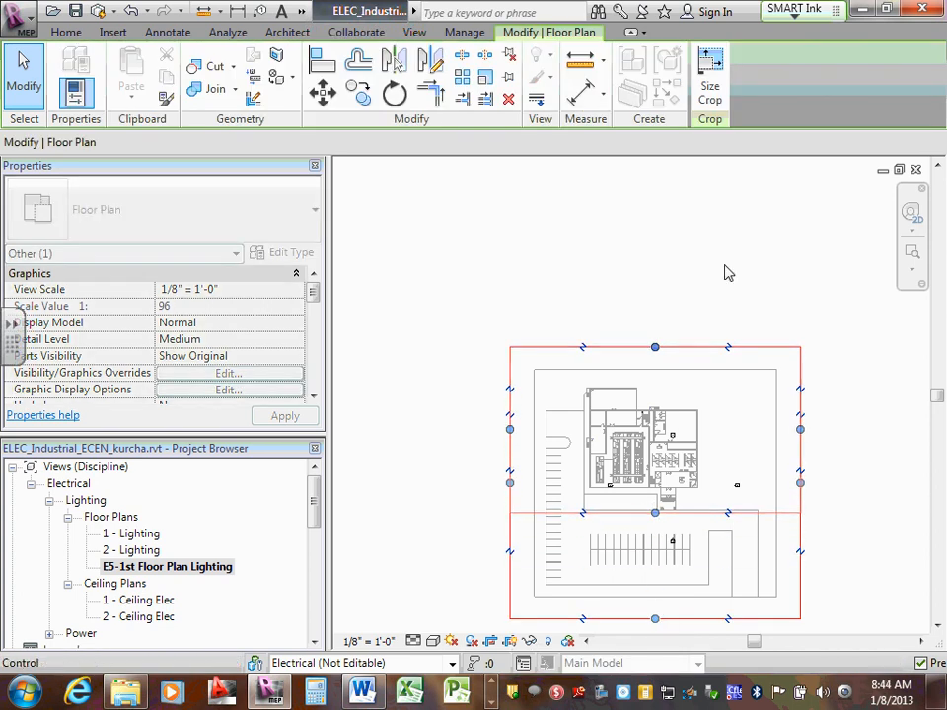
Pull the crop region's east, west, north and south edges in close around the building's outer walls.
scroll(771, 423, up, 2)
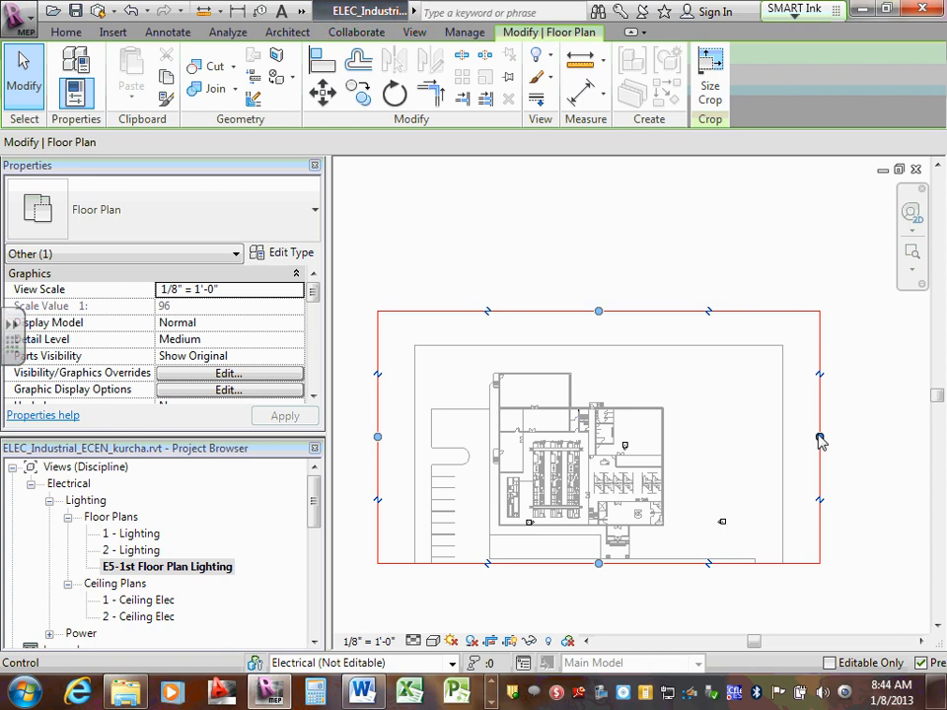
drag(820, 440, 670, 440)
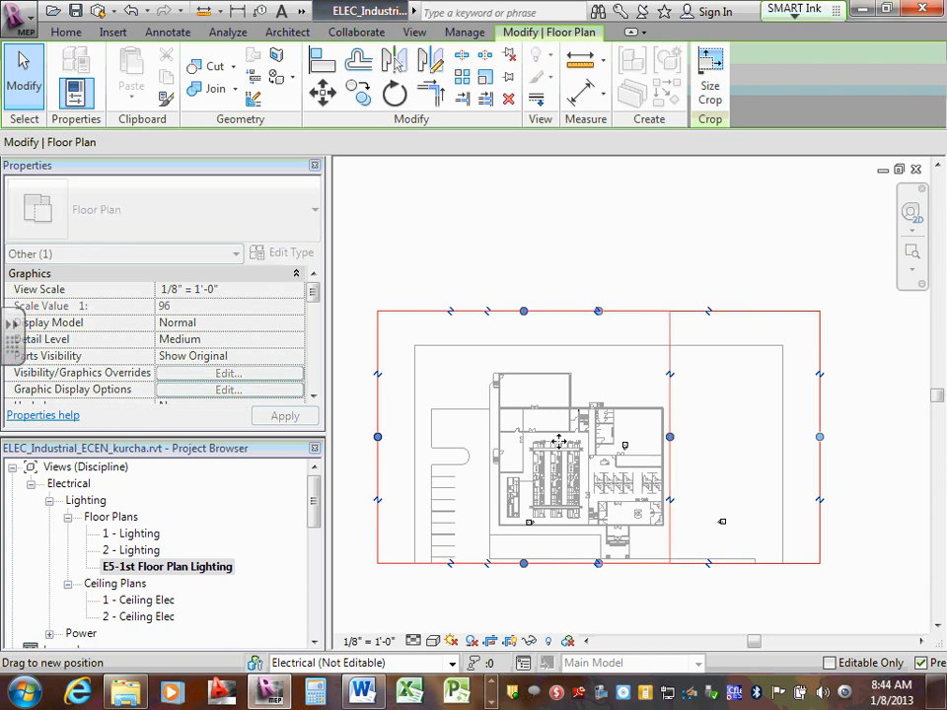
drag(376, 439, 488, 444)
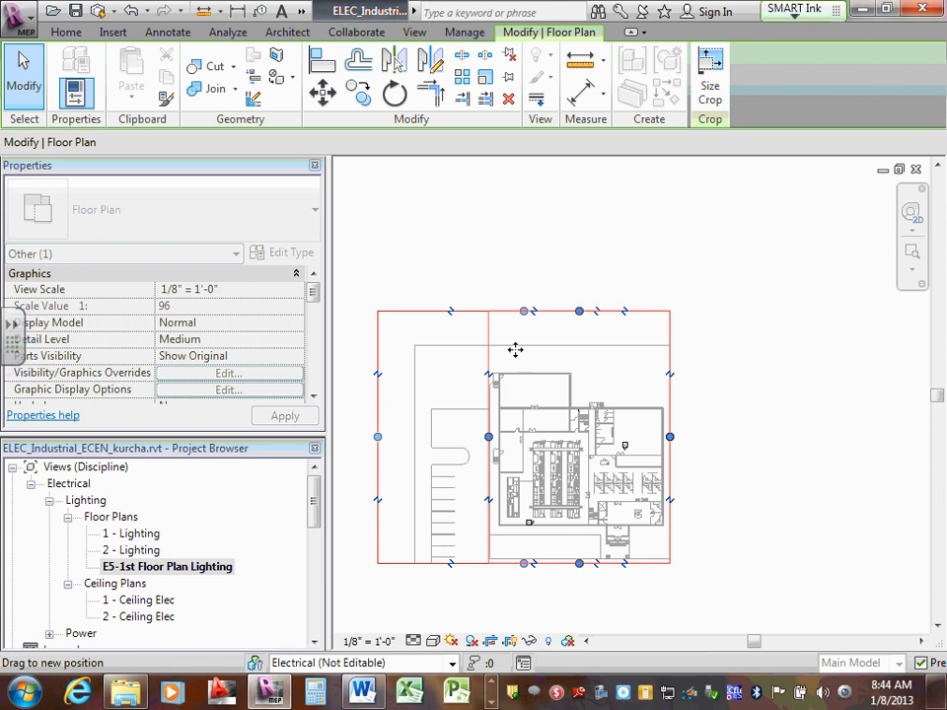
drag(579, 312, 577, 371)
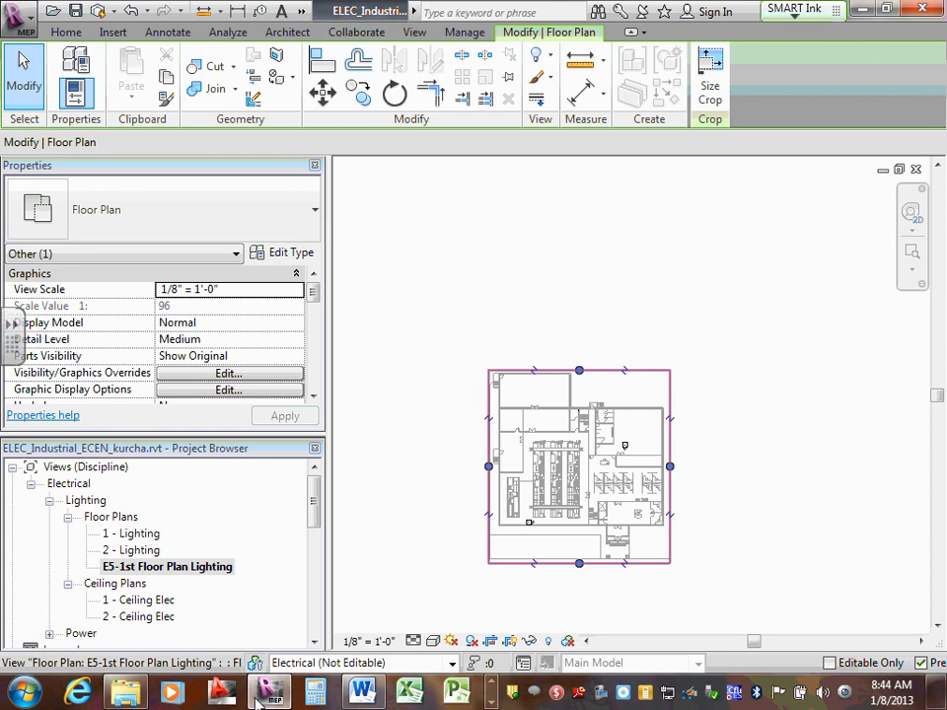
scroll(535, 600, up, 2)
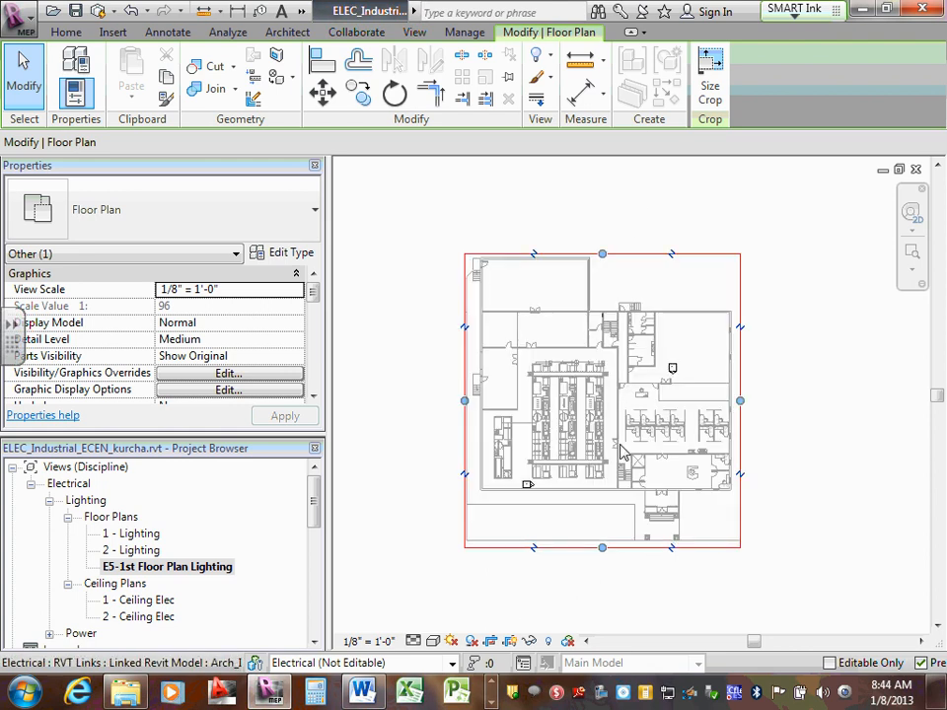
drag(604, 545, 624, 498)
click(849, 470)
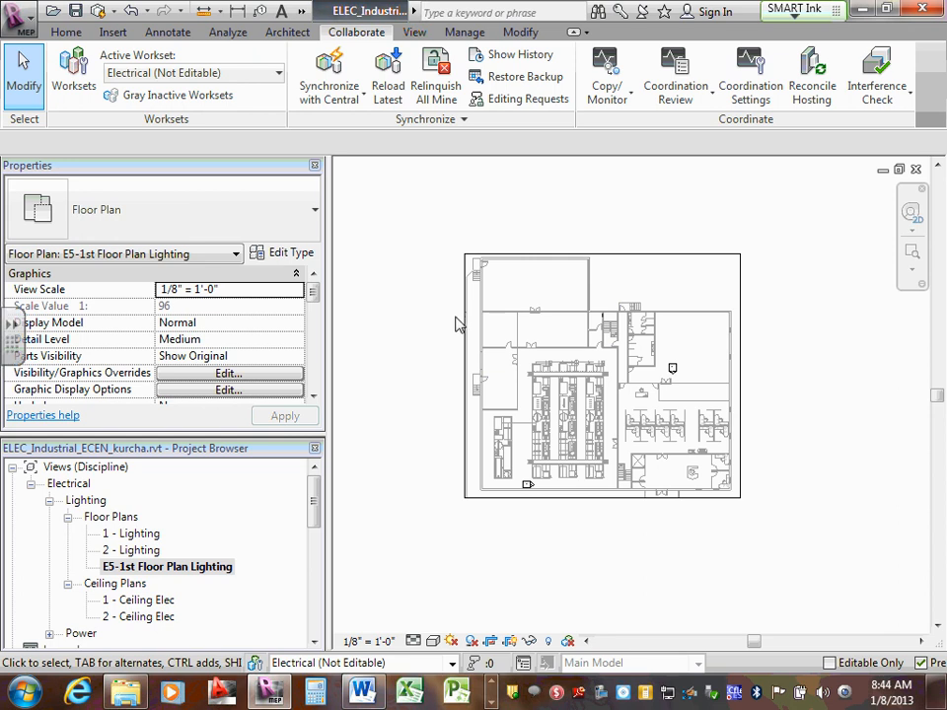
Trim the E5-1st Floor Plan Lighting crop region's west and east edges slightly closer to the building's outer walls.
scroll(455, 324, up, 2)
click(471, 413)
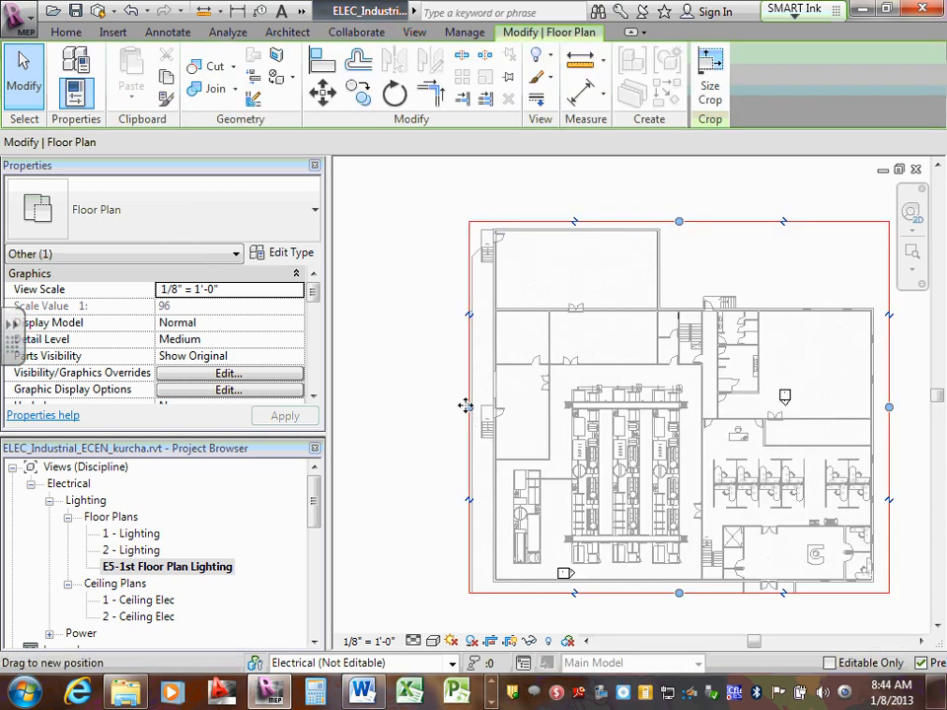
mouse_move(471, 405)
mouse_down()
mouse_move(486, 409)
mouse_move(477, 407)
mouse_up()
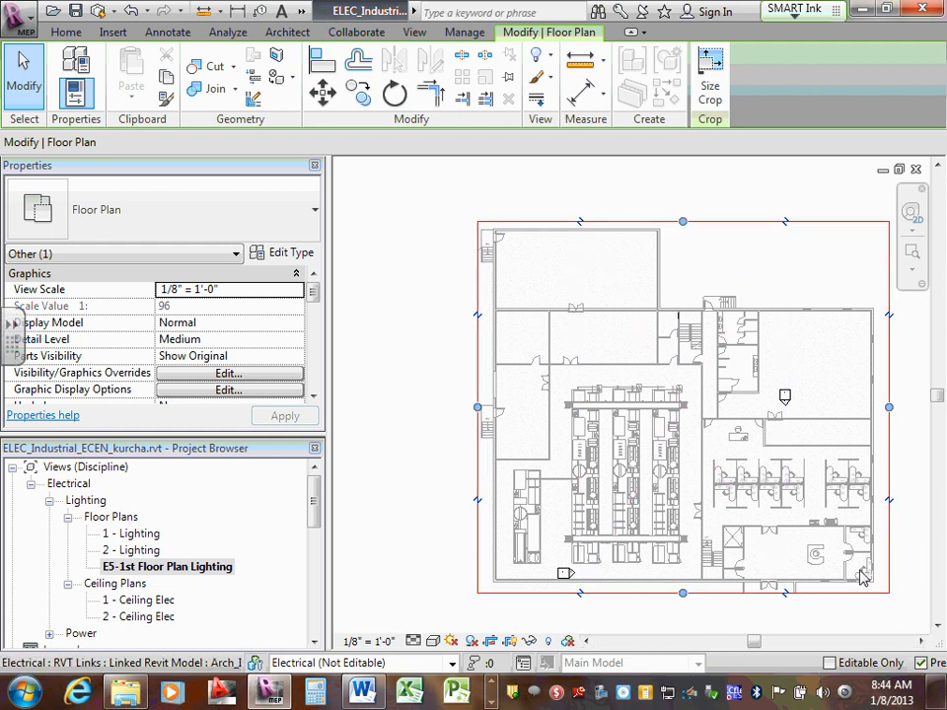
drag(888, 407, 881, 407)
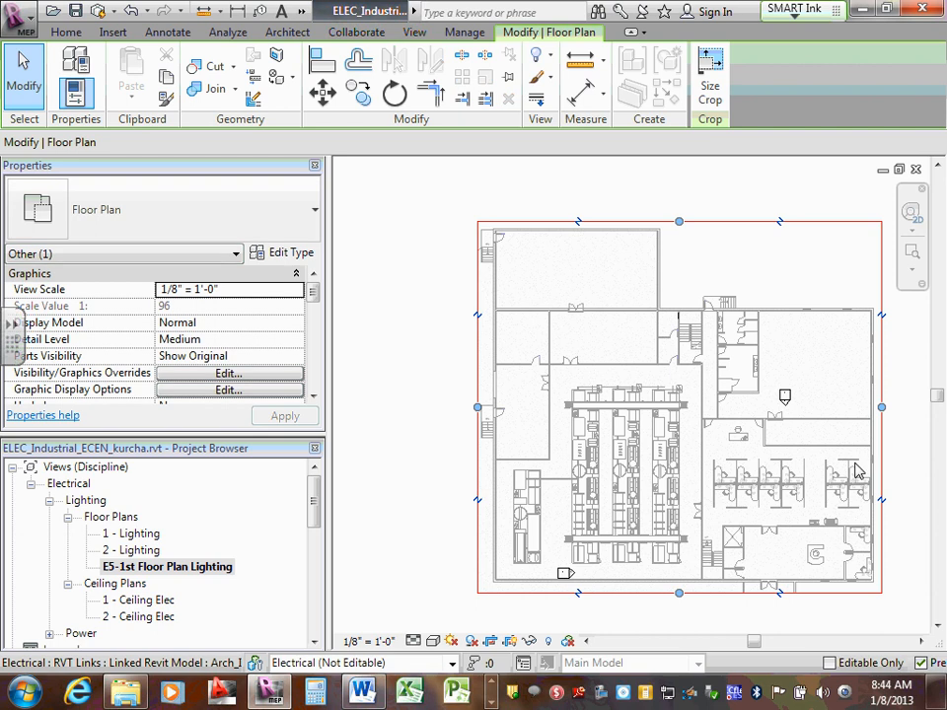
Extend the crop region's south edge outward until the entrance vestibule and its front steps lie inside the crop.
scroll(851, 461, down, 2)
scroll(780, 606, up, 3)
scroll(745, 565, up, 1)
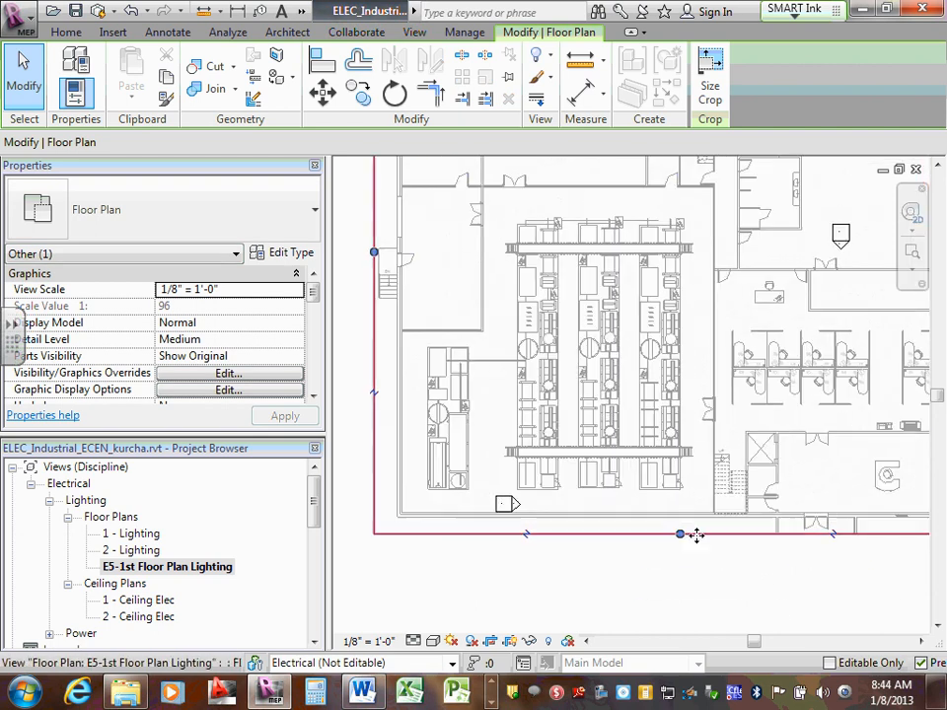
mouse_move(680, 535)
mouse_down()
mouse_move(683, 568)
mouse_move(684, 536)
mouse_up()
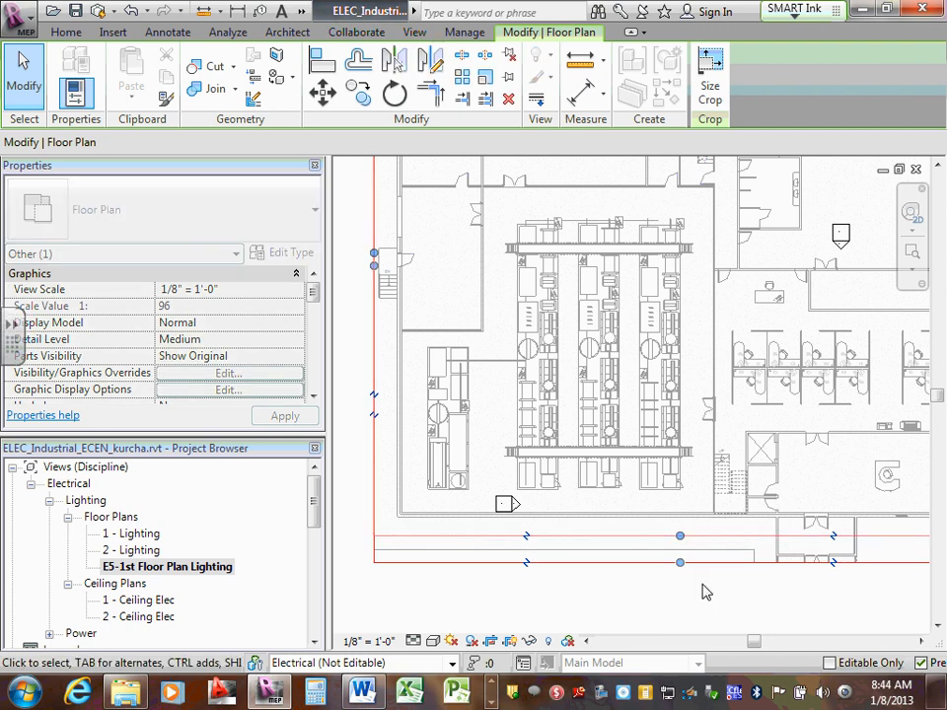
scroll(716, 572, down, 1)
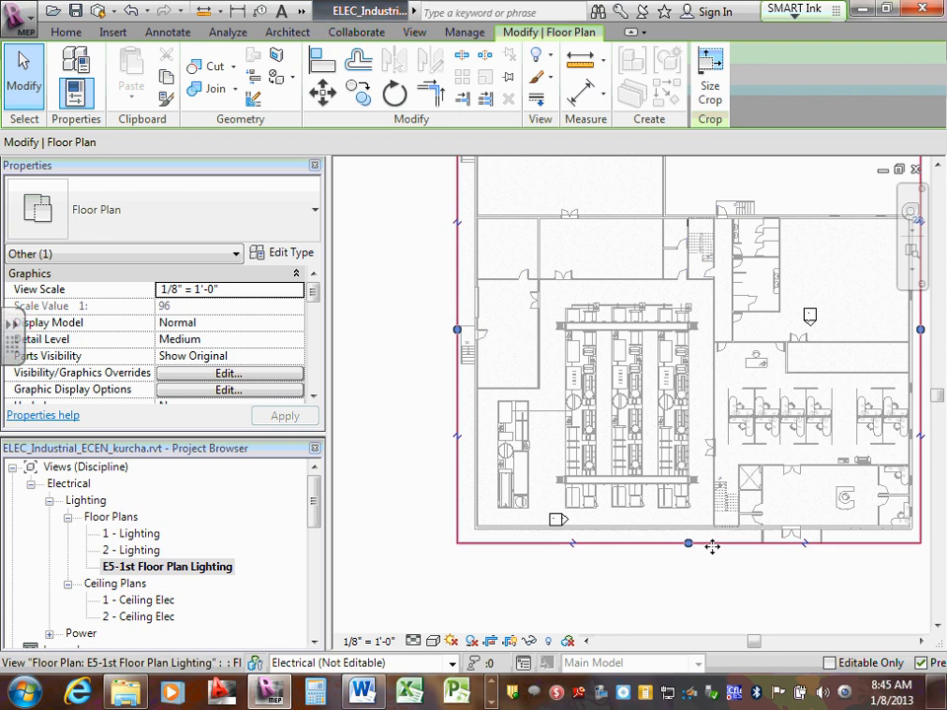
drag(689, 543, 735, 592)
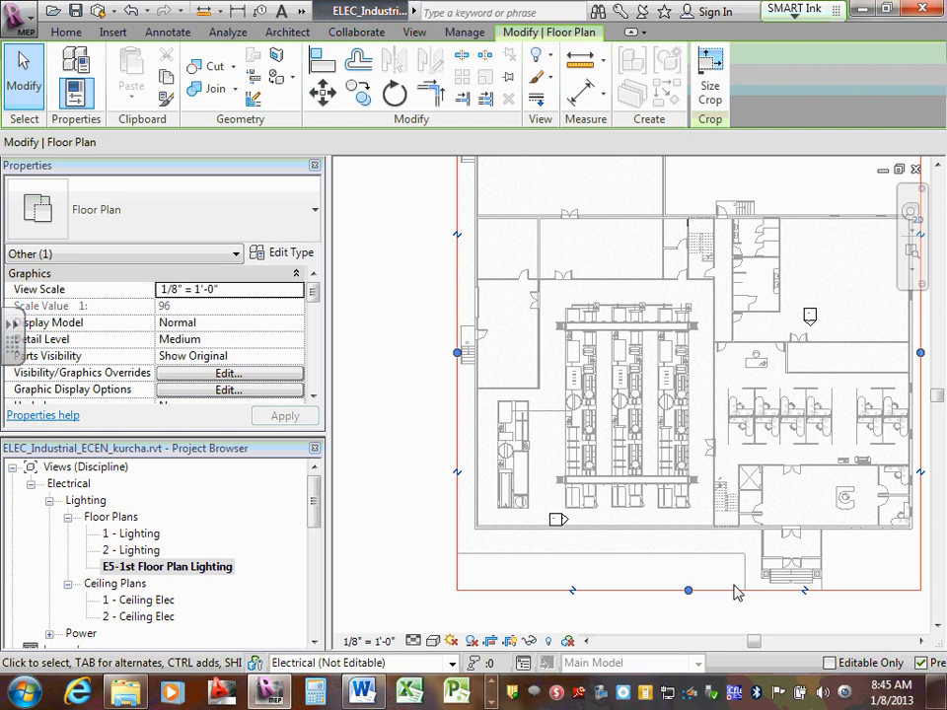
scroll(752, 506, down, 2)
scroll(875, 488, up, 2)
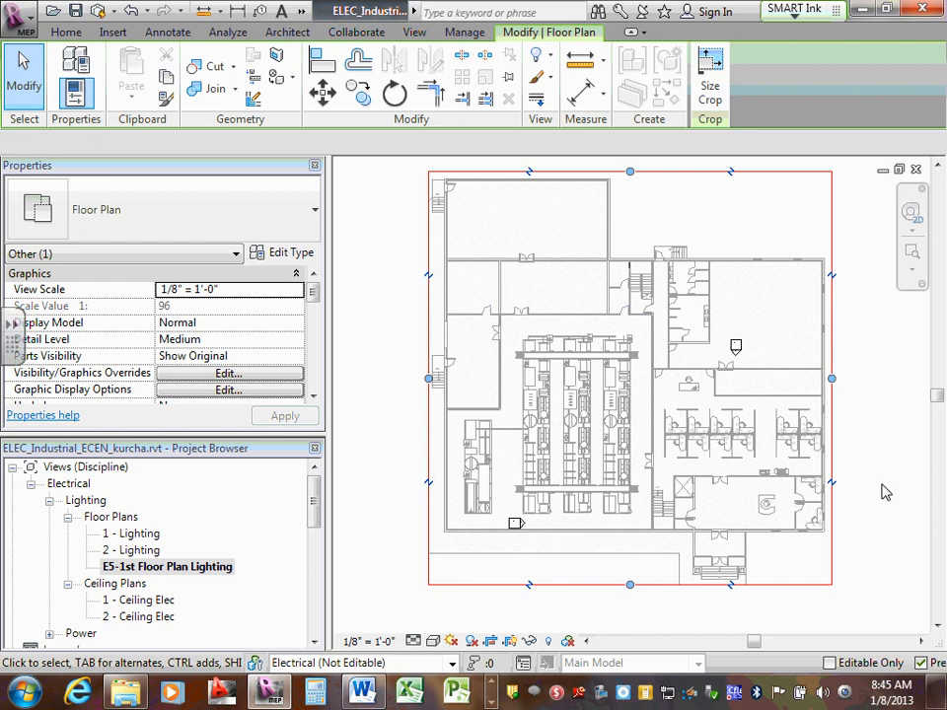
click(884, 492)
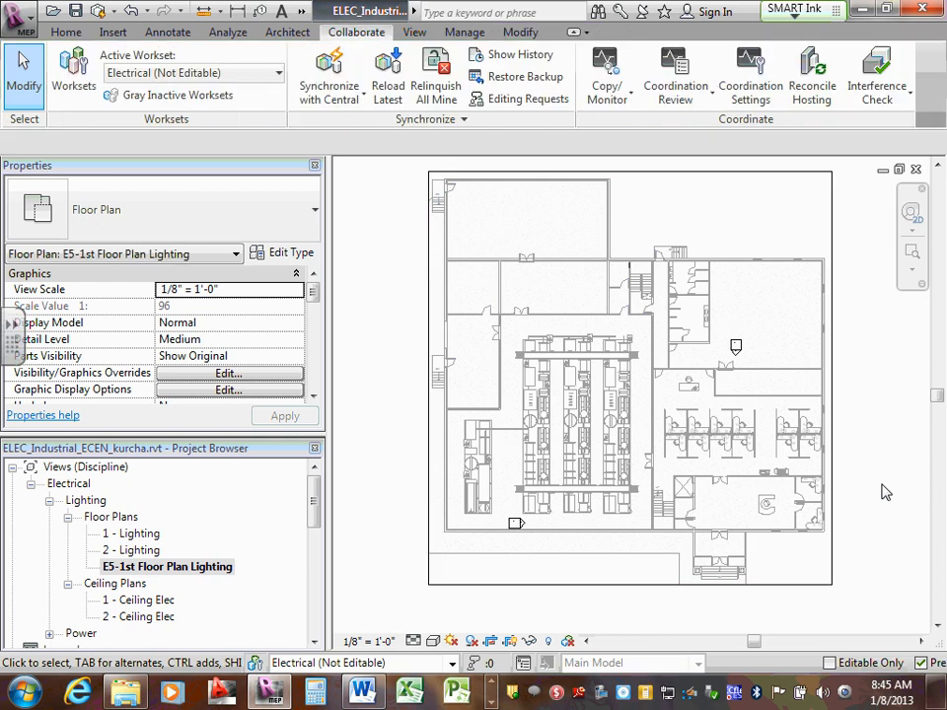
Open the 2 - Lighting floor plan view and duplicate it with detailing.
click(168, 567)
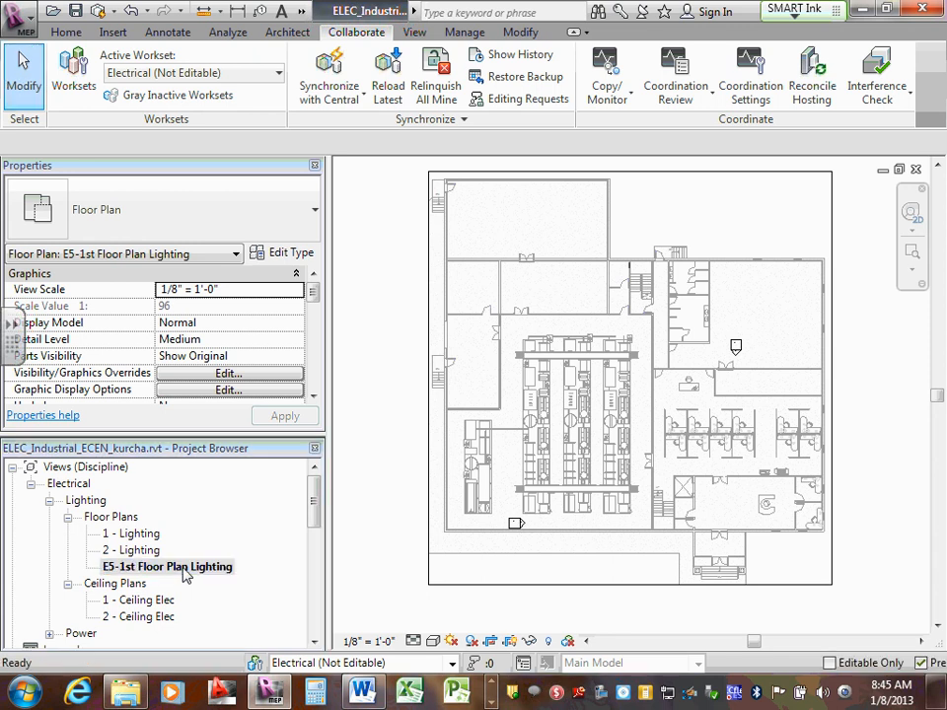
click(132, 534)
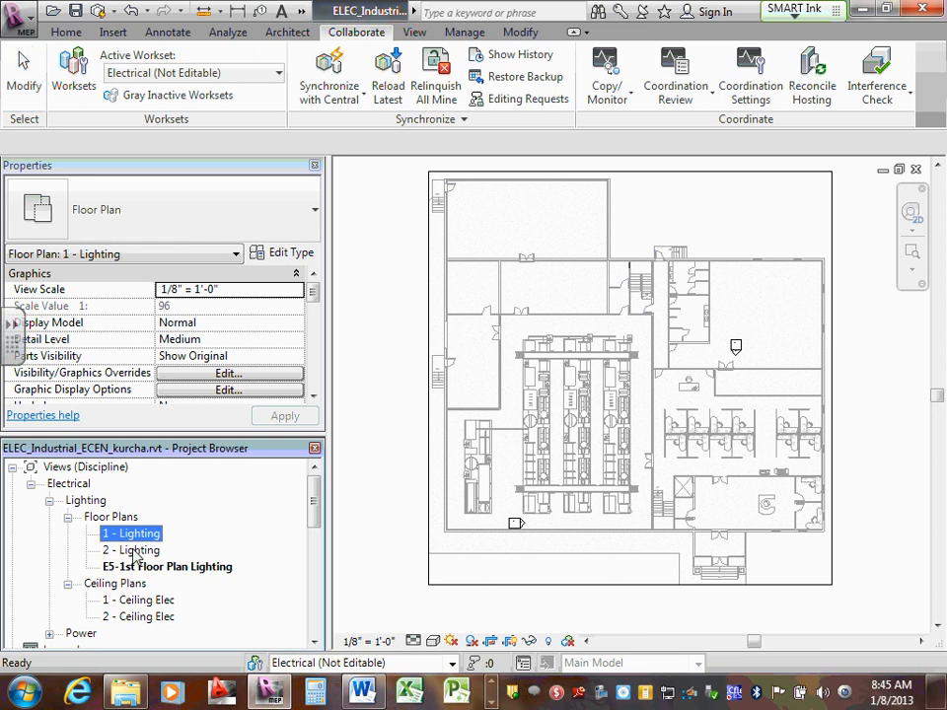
click(135, 550)
double_click(137, 553)
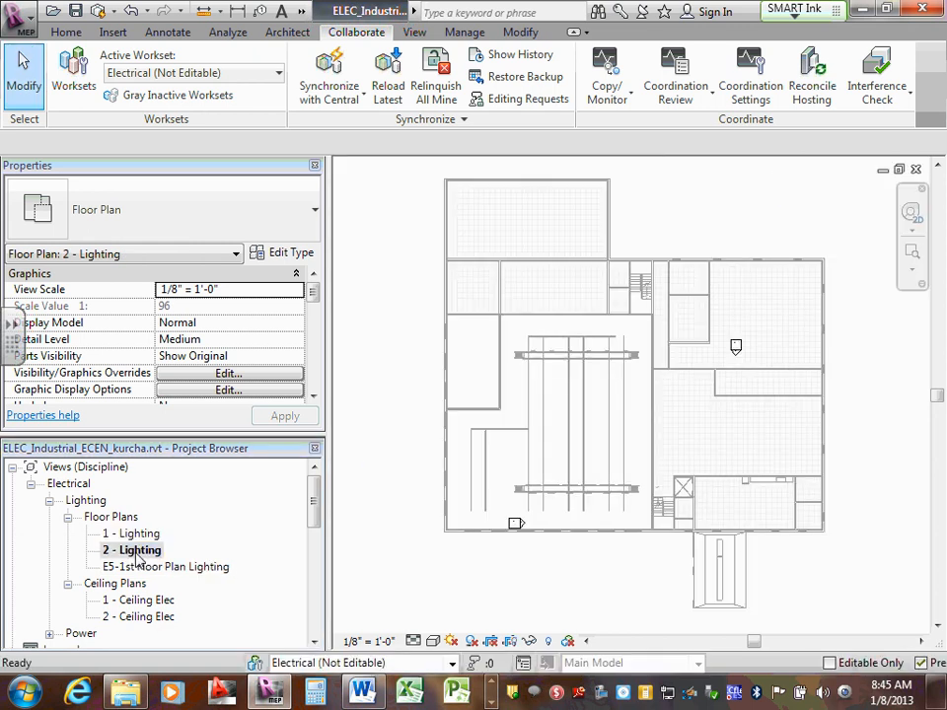
click(138, 552)
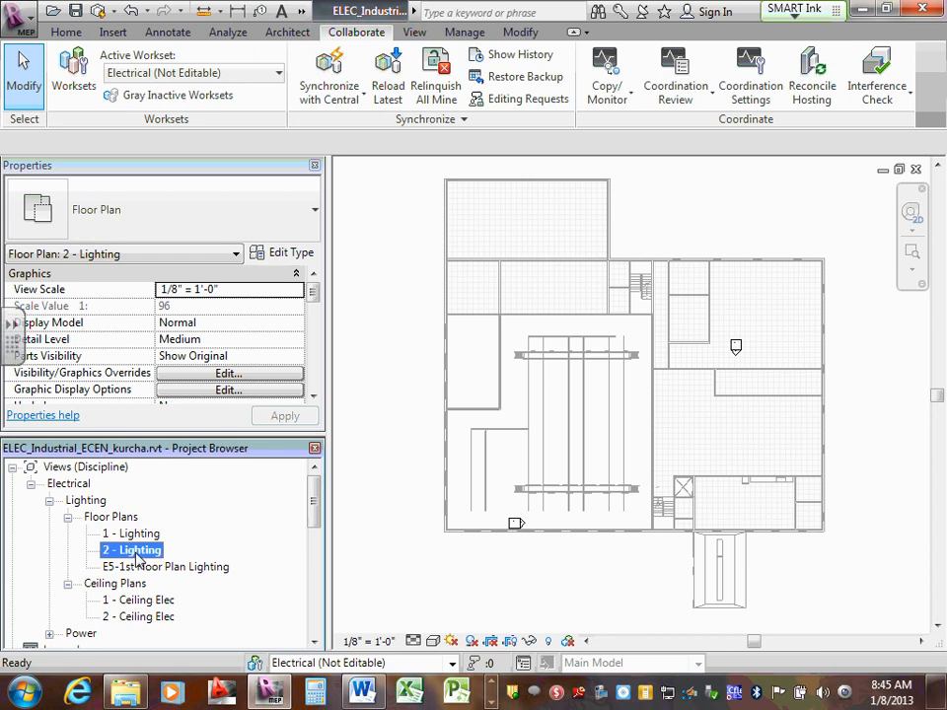
right_click(138, 557)
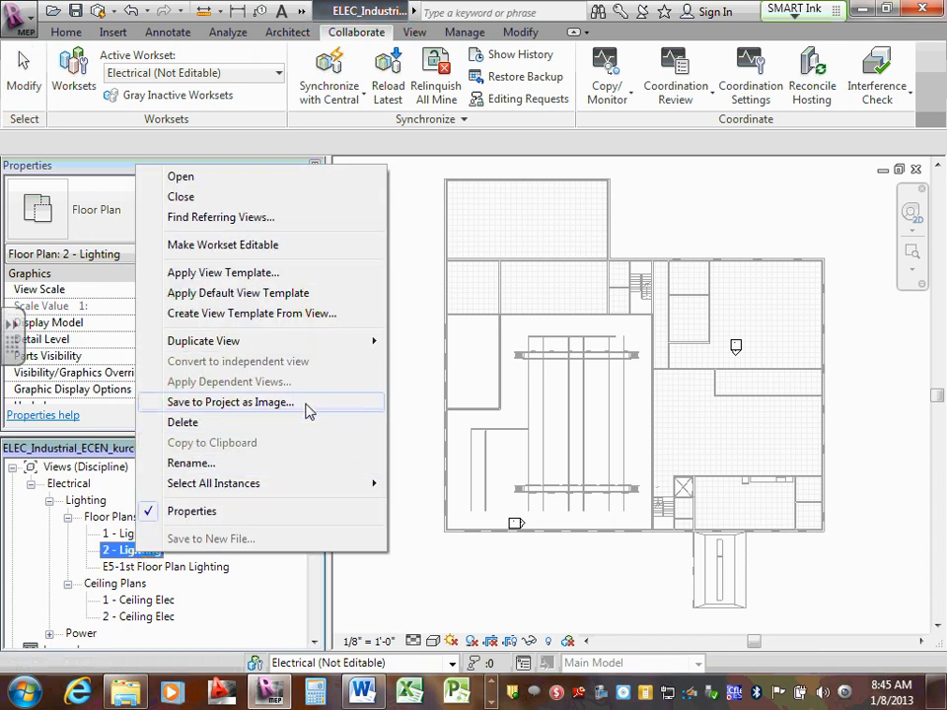
mouse_move(320, 340)
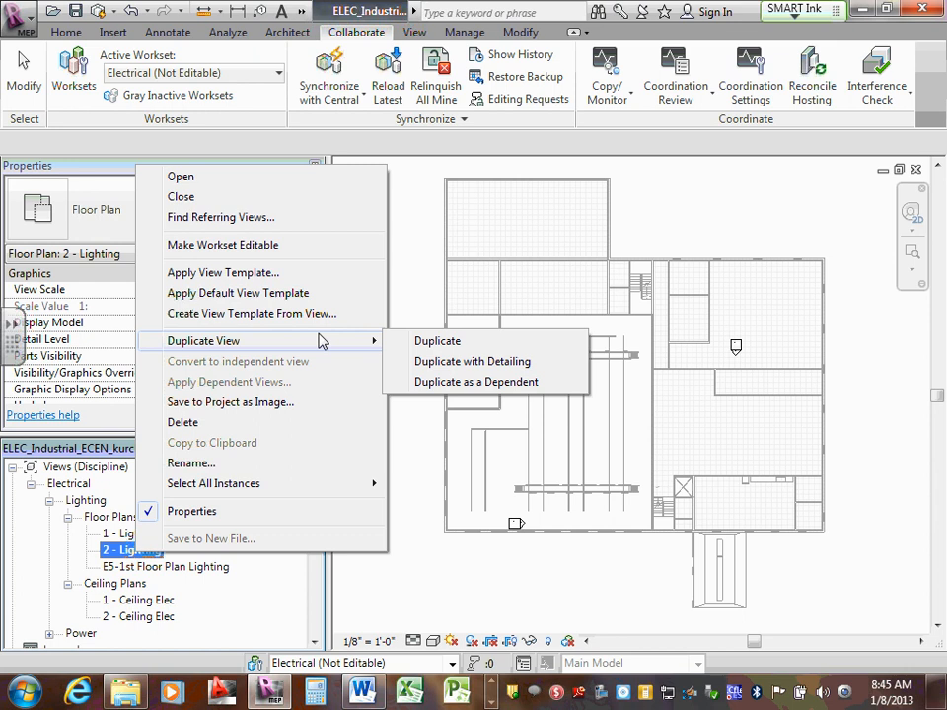
click(453, 361)
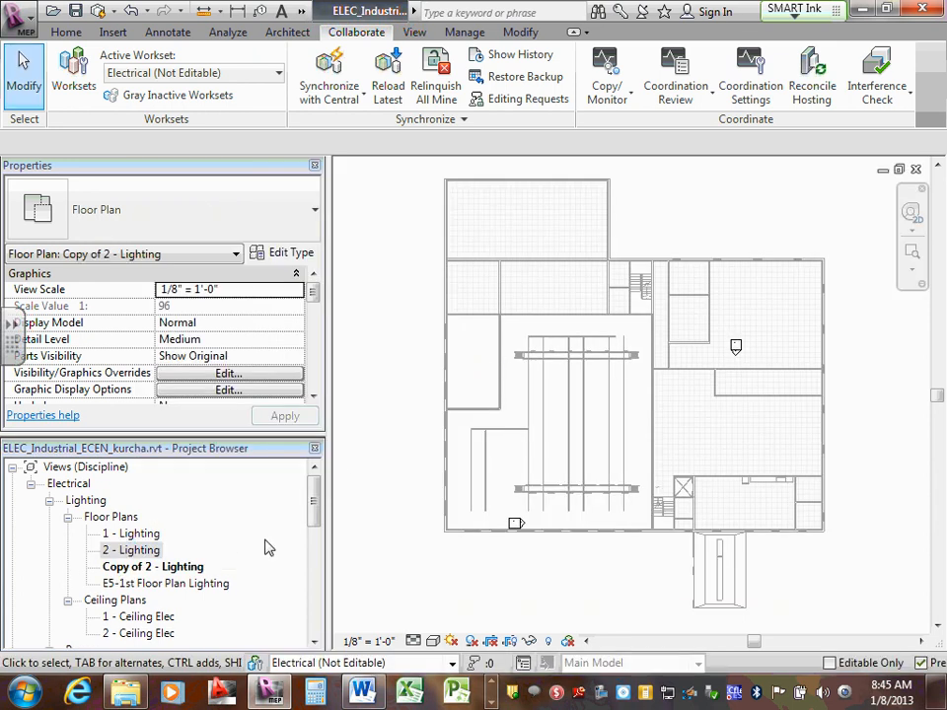
Rename the copy of the 2 - Lighting view as "E6-2nd Floor Plan Lighting", adapting the name pasted from the clipboard.
click(155, 571)
right_click(155, 571)
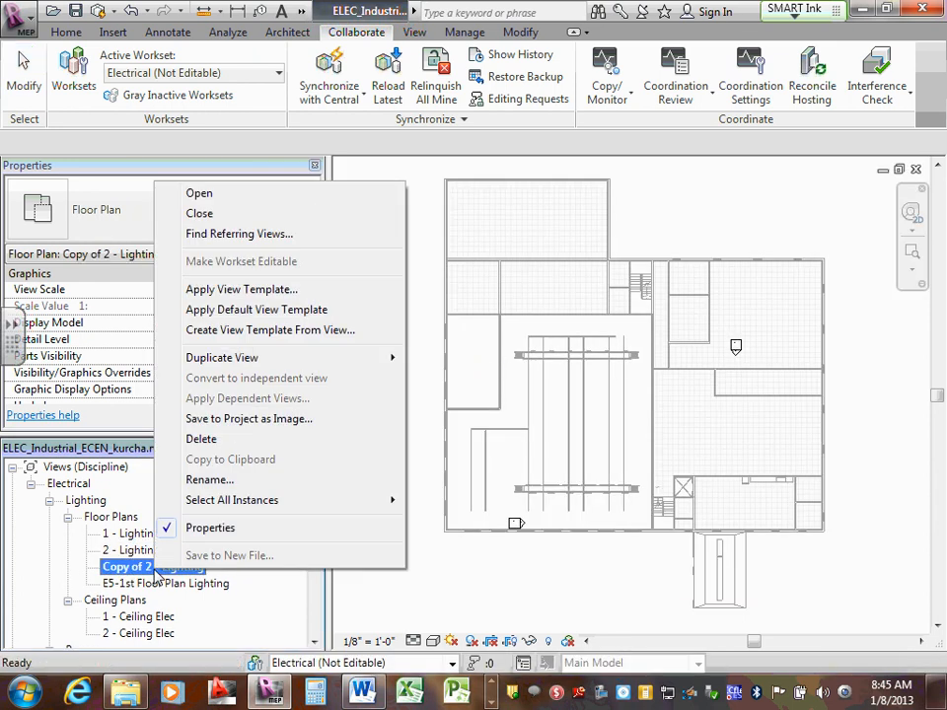
click(213, 480)
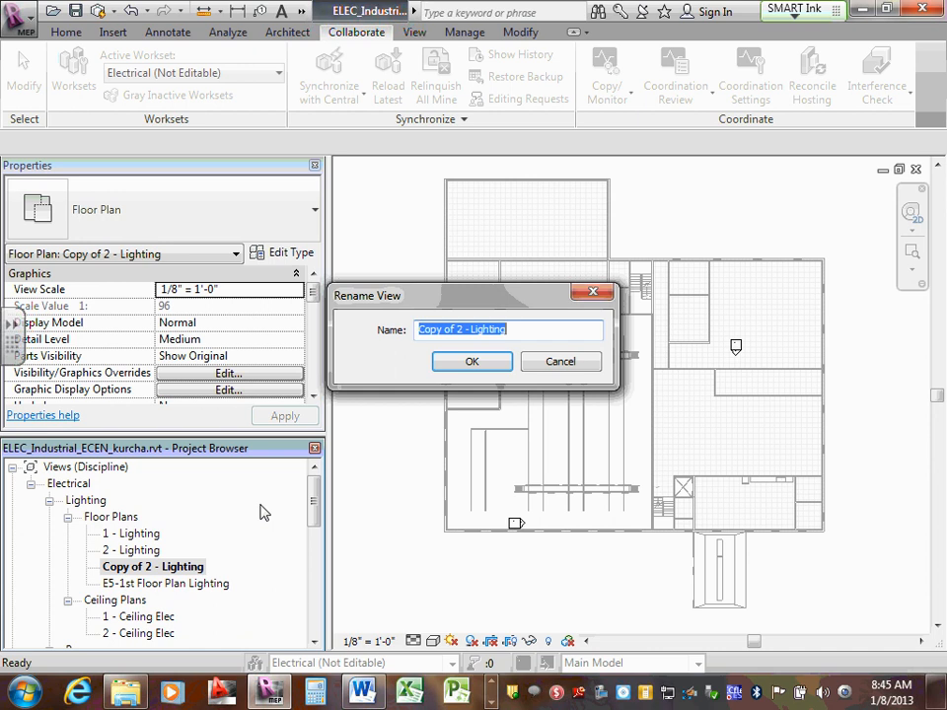
right_click(472, 326)
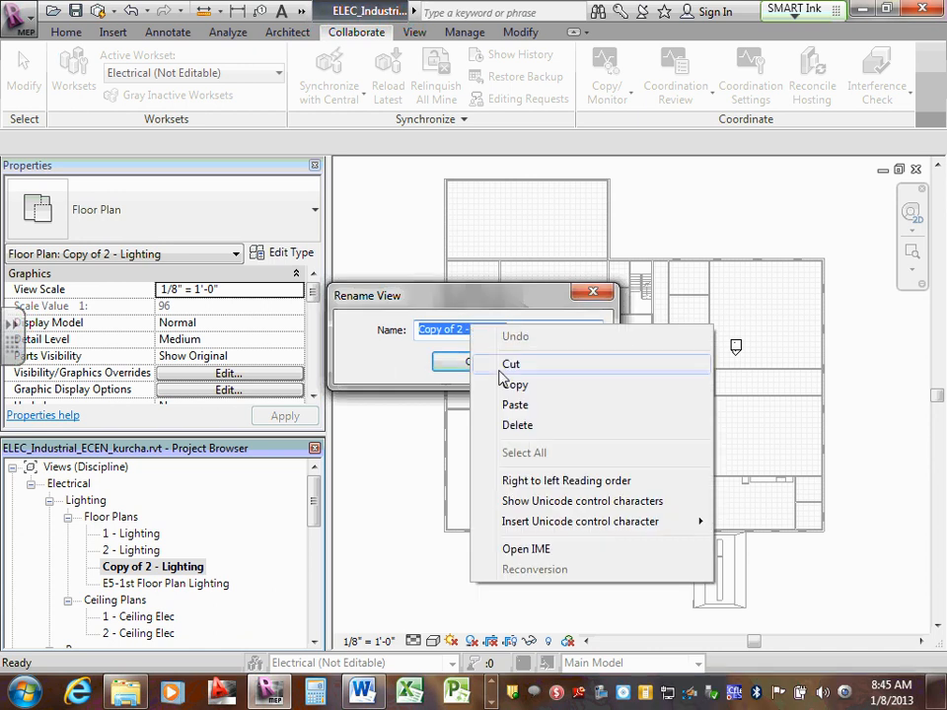
click(513, 403)
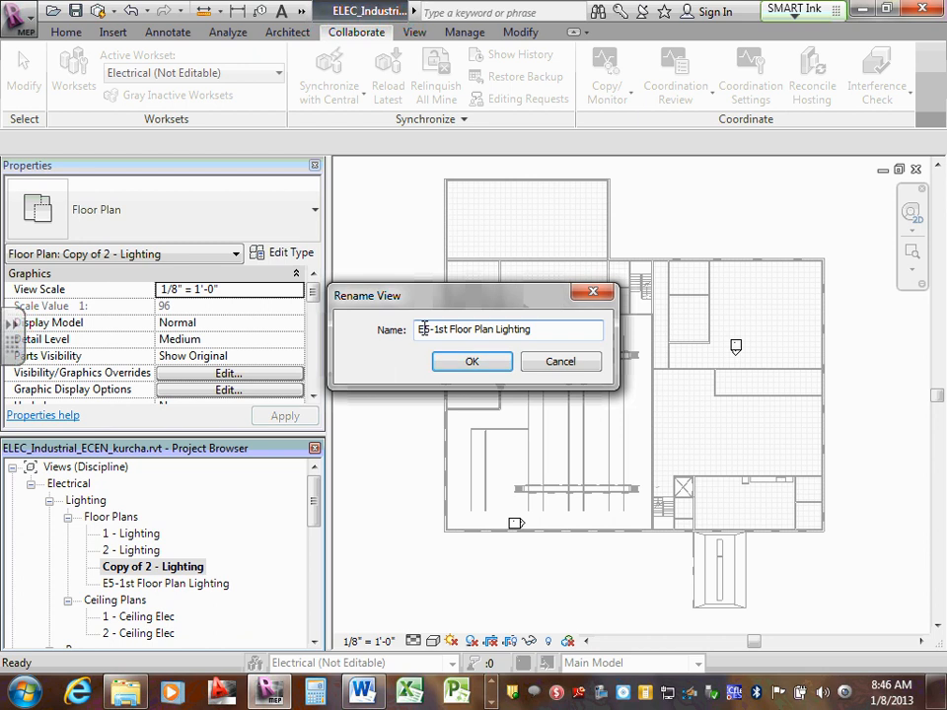
key(Delete)
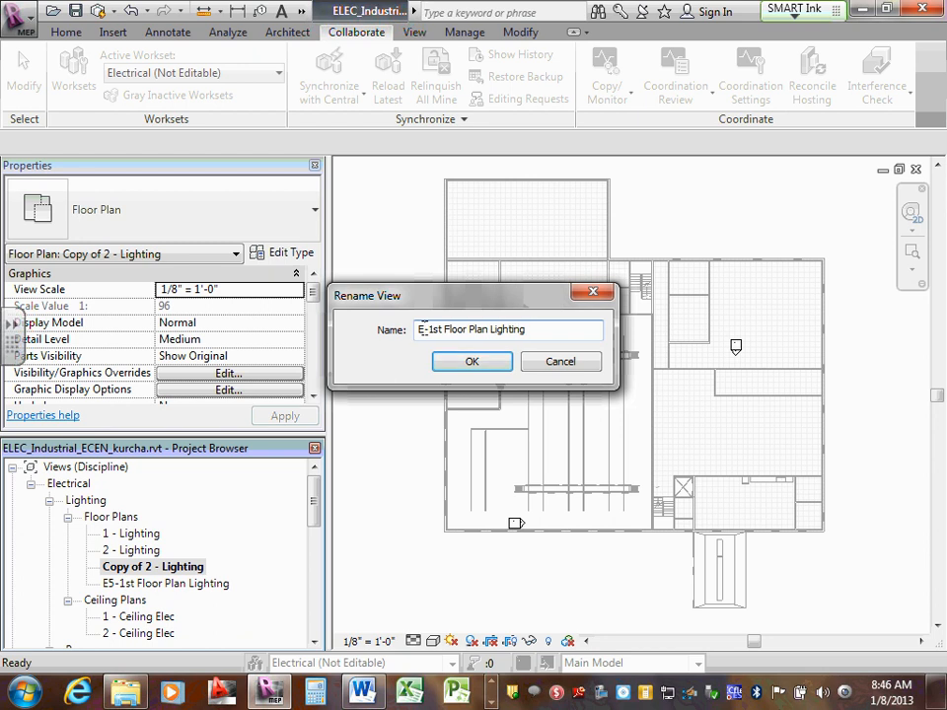
text(6-)
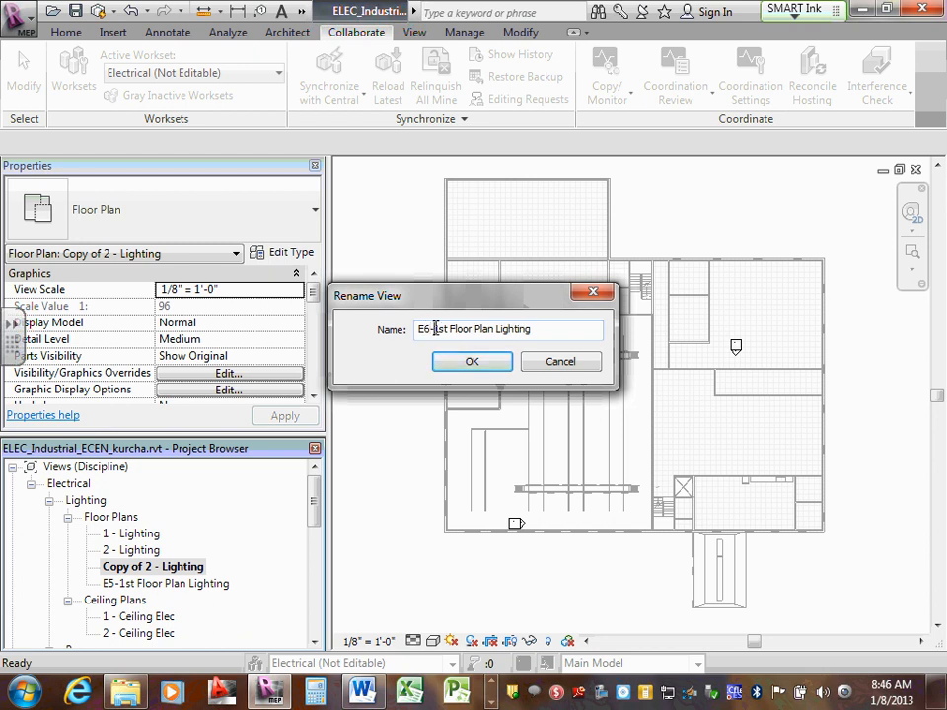
text(2nd)
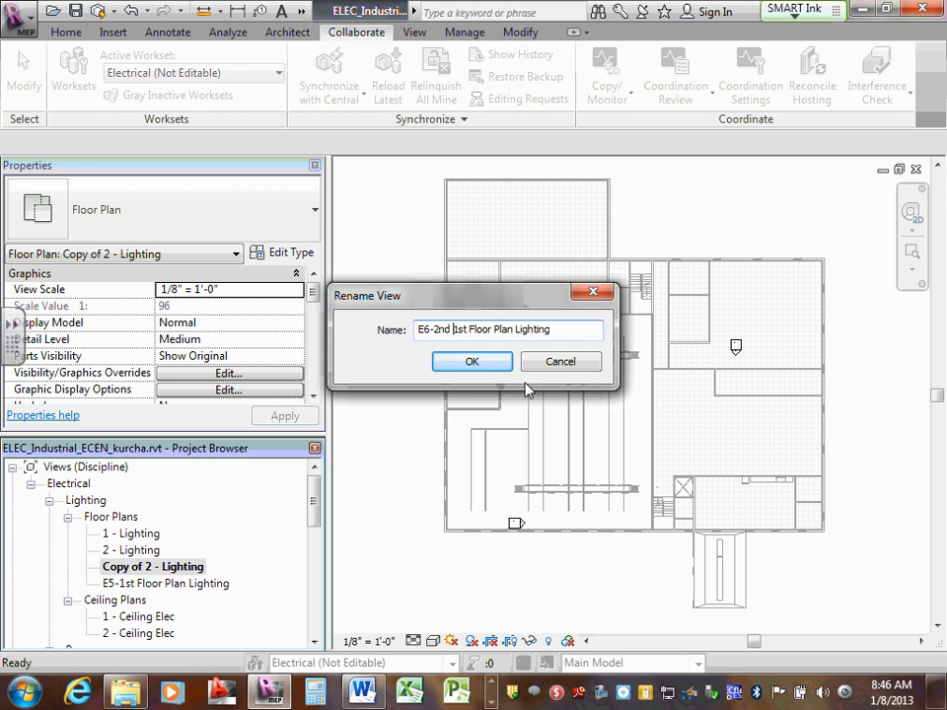
key(Delete)
key(Delete)
key(Delete)
key(Delete)
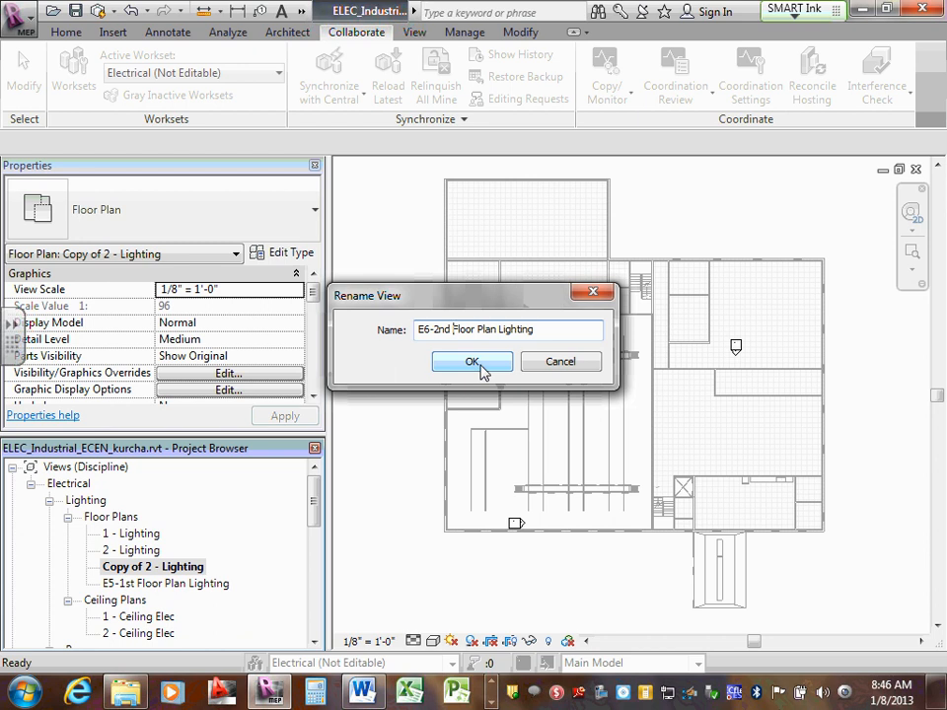
click(478, 368)
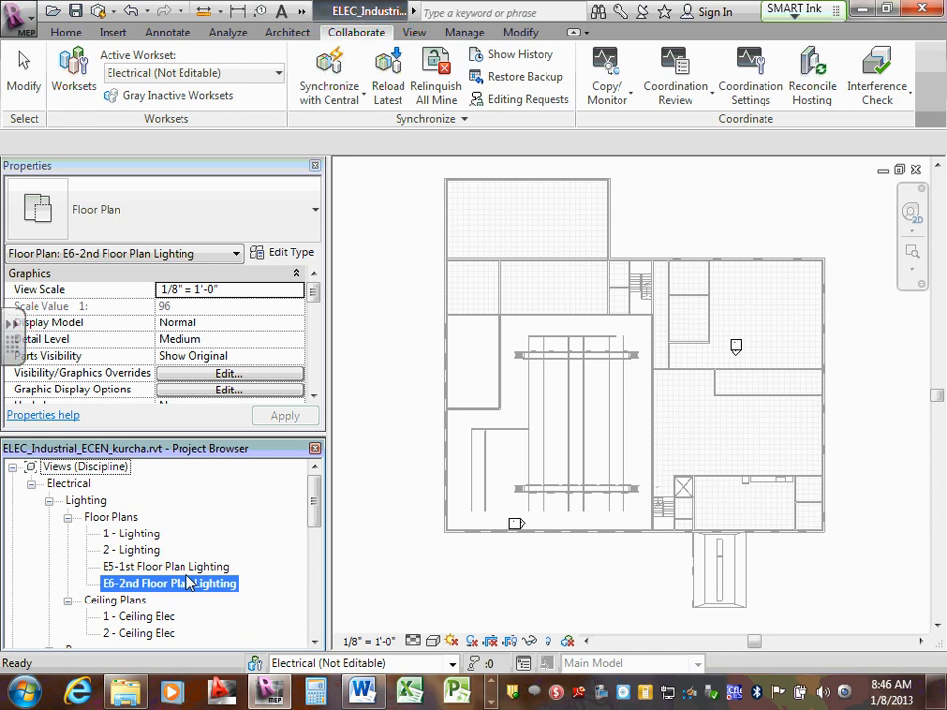
Reopen the E5-1st Floor Plan Lighting view to examine its cropped plan.
click(140, 550)
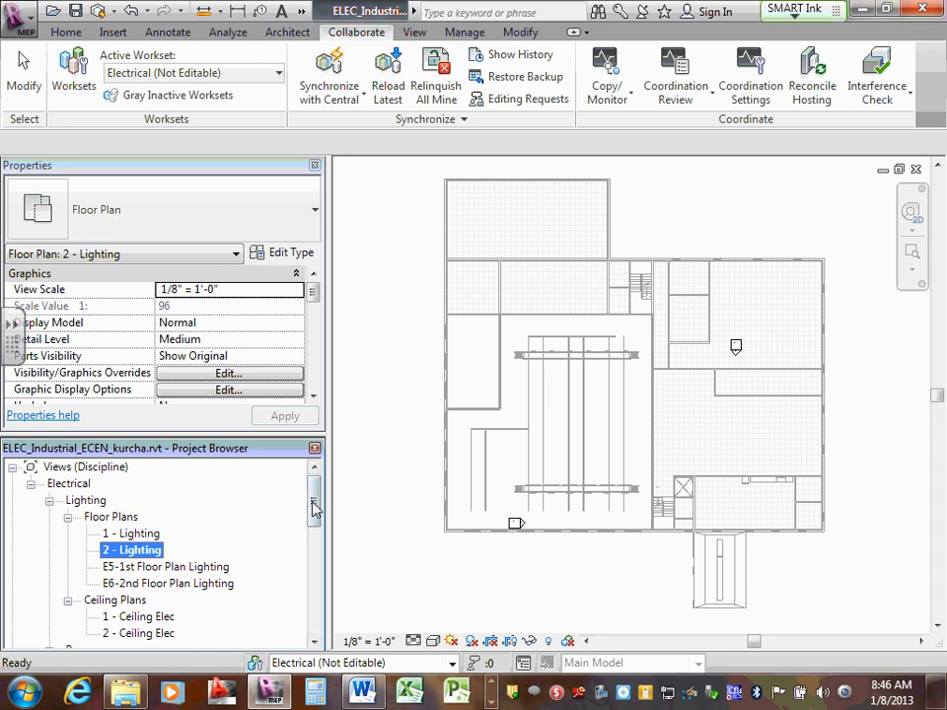
scroll(315, 506, down, 1)
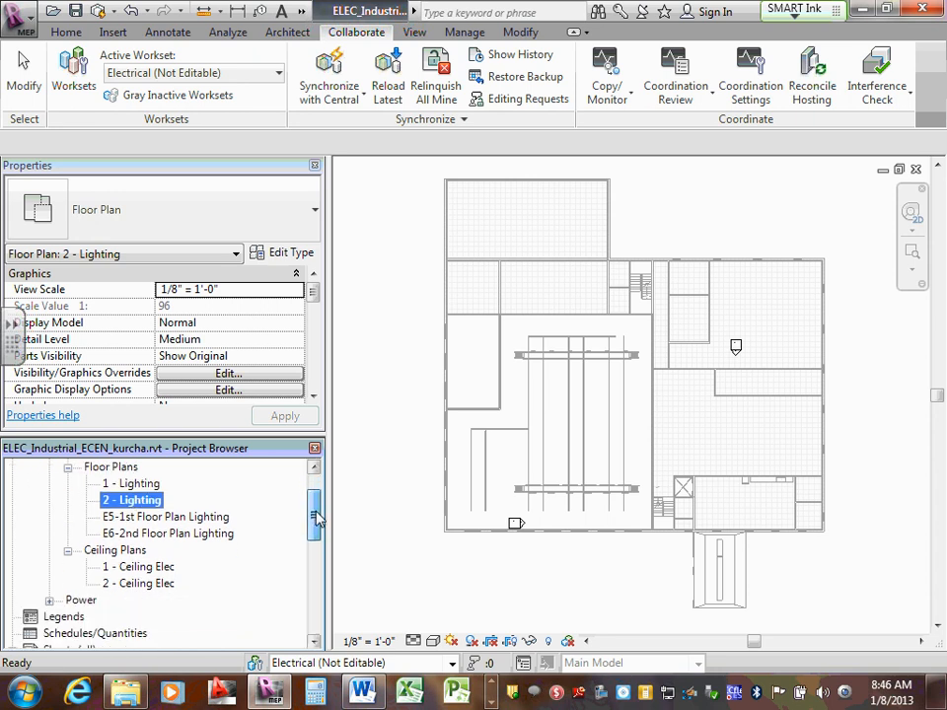
click(150, 521)
double_click(150, 521)
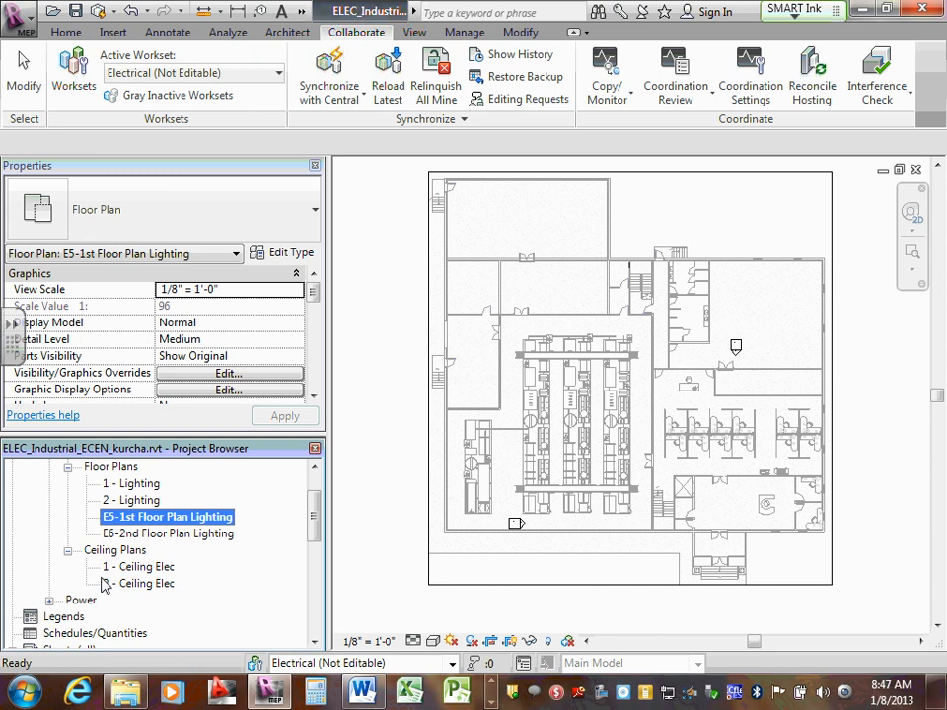
Open the 1 - Ceiling Elec ceiling plan view, duplicate it with detailing and select the copy.
click(153, 570)
double_click(153, 570)
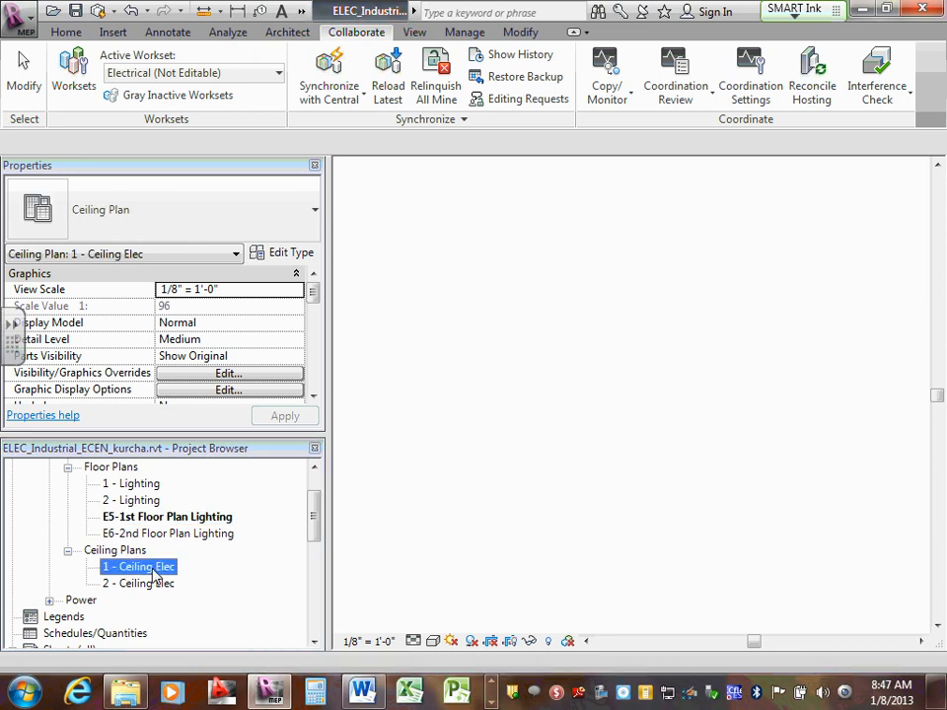
scroll(552, 450, down, 2)
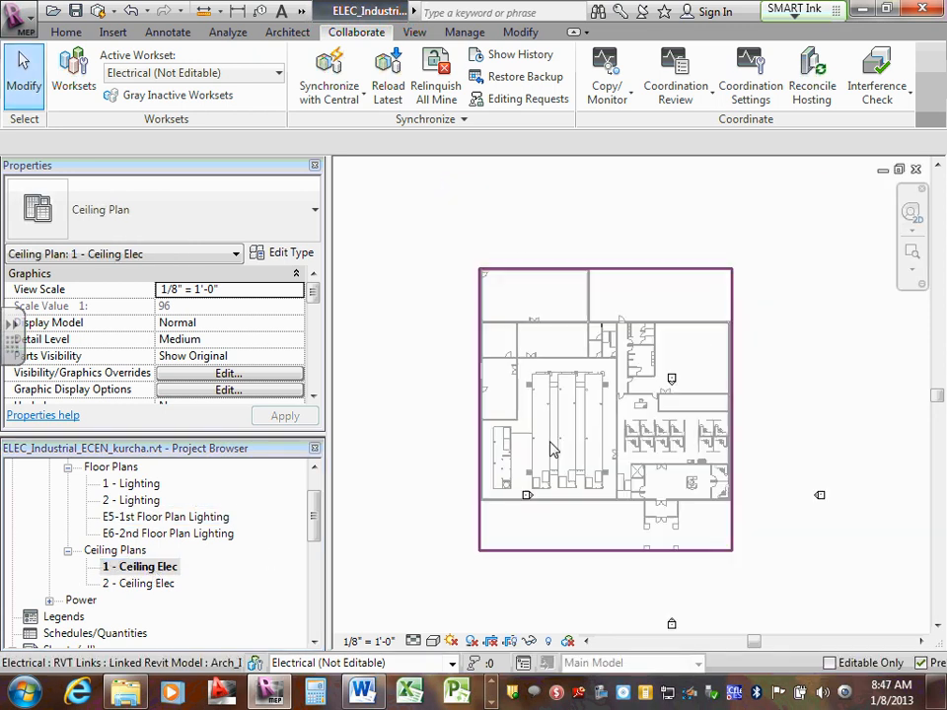
scroll(571, 443, up, 3)
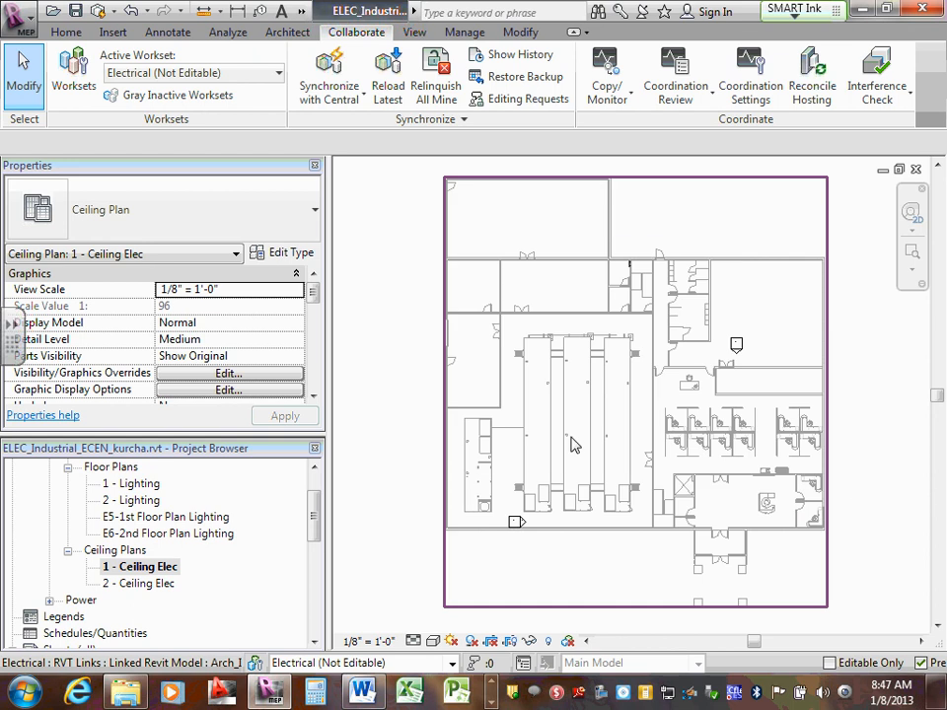
right_click(144, 572)
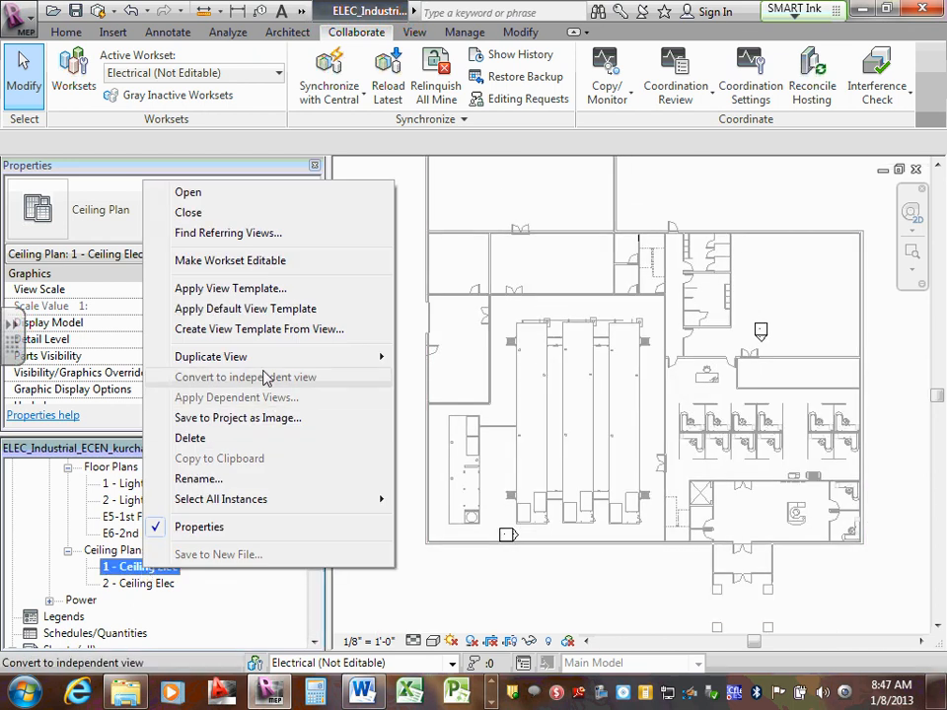
mouse_move(268, 365)
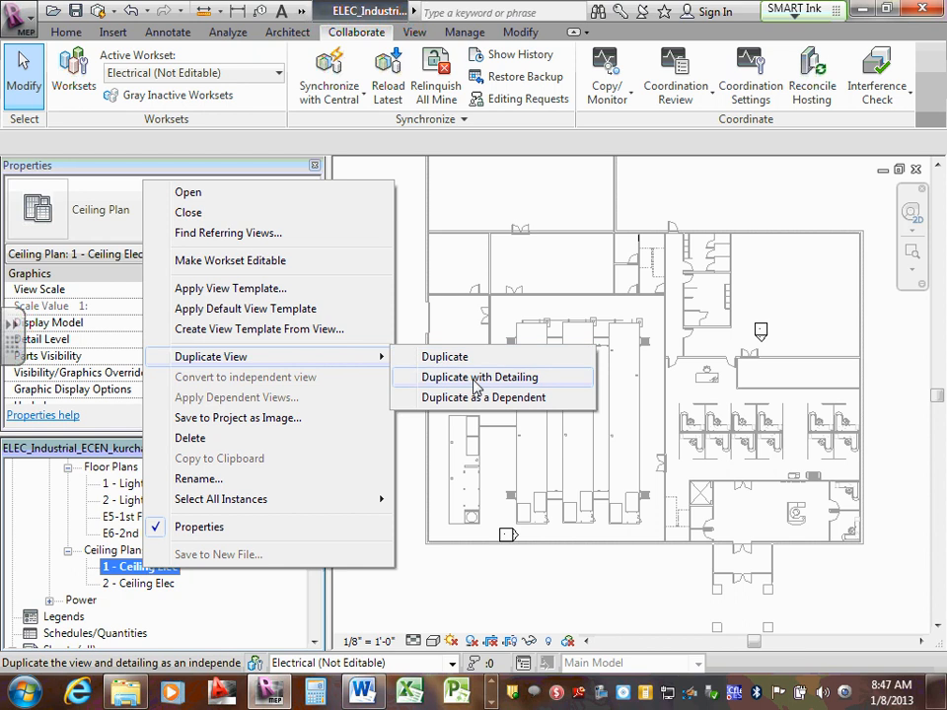
click(478, 381)
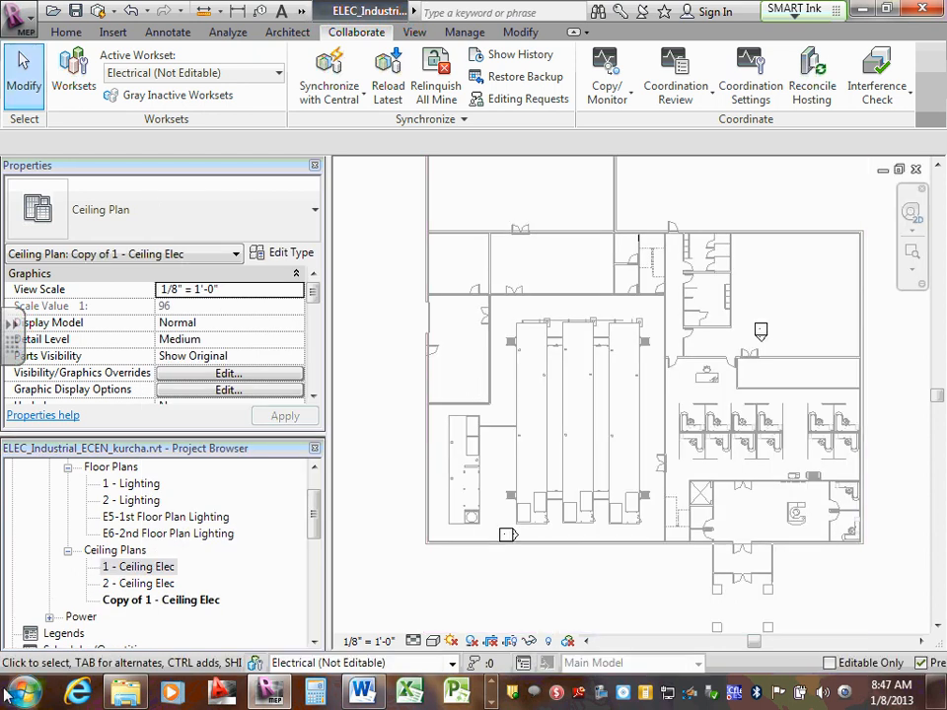
click(143, 600)
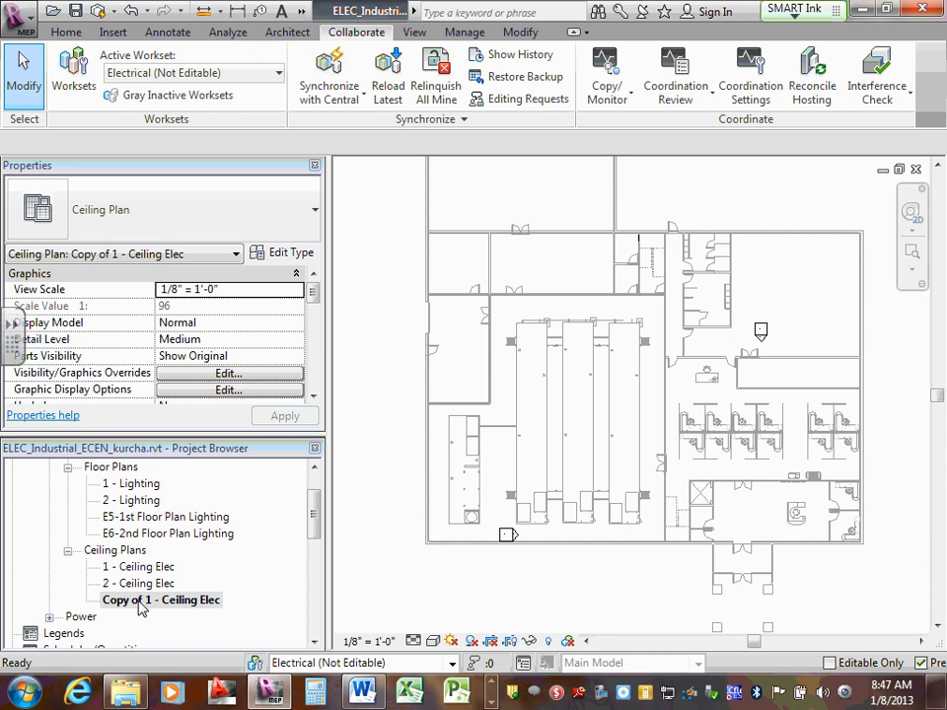
Rename the copy of the 1 - Ceiling Elec view as "1st Floor Plan Lighting", adapting the name pasted from the clipboard.
click(140, 603)
right_click(138, 607)
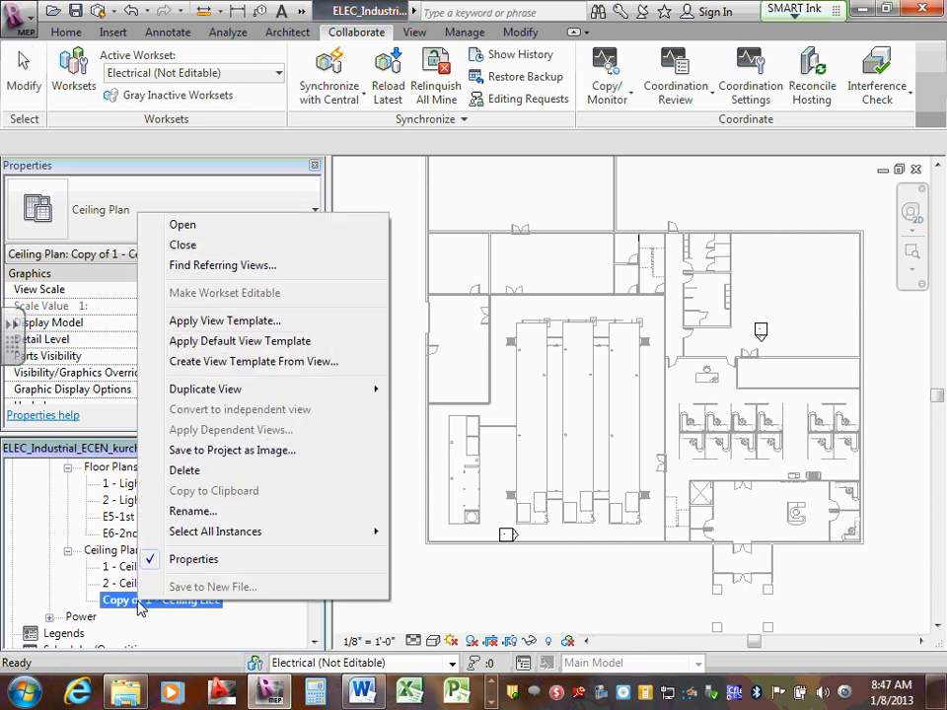
click(170, 510)
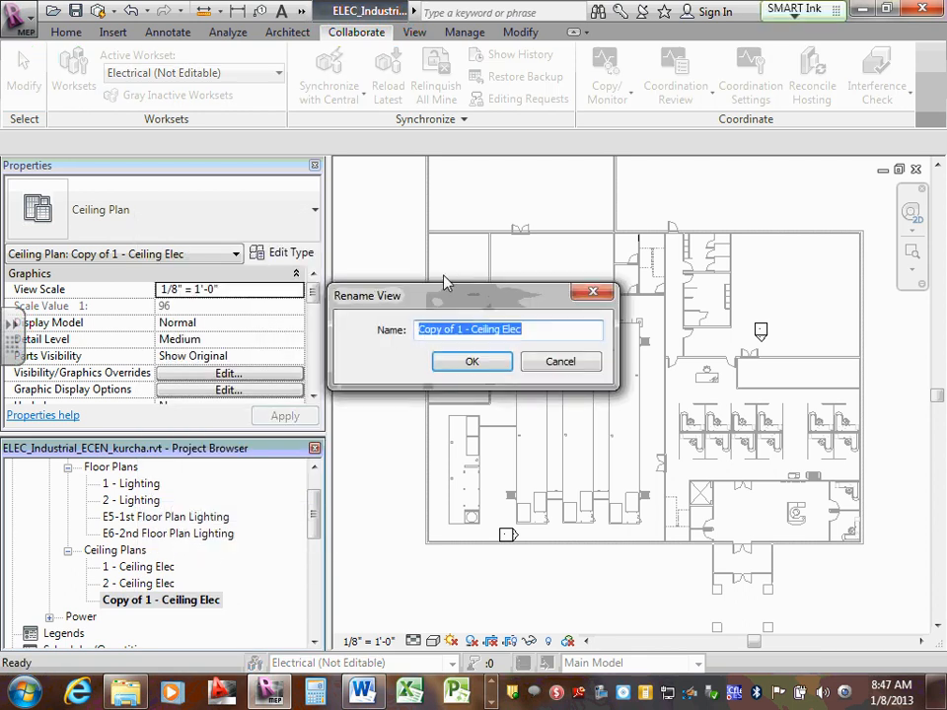
right_click(456, 328)
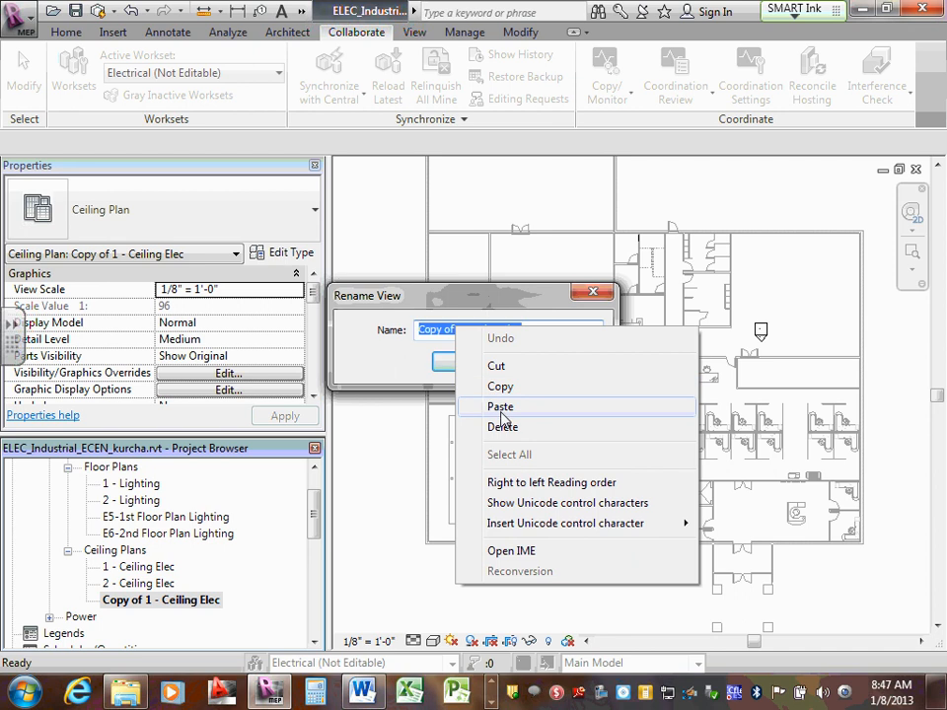
click(500, 406)
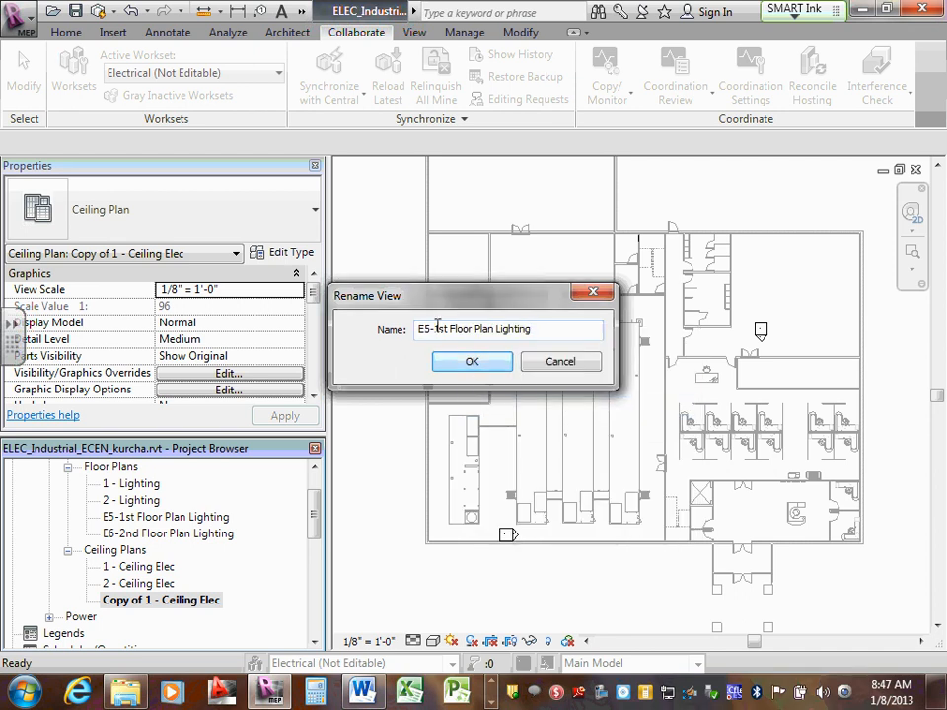
drag(435, 329, 361, 333)
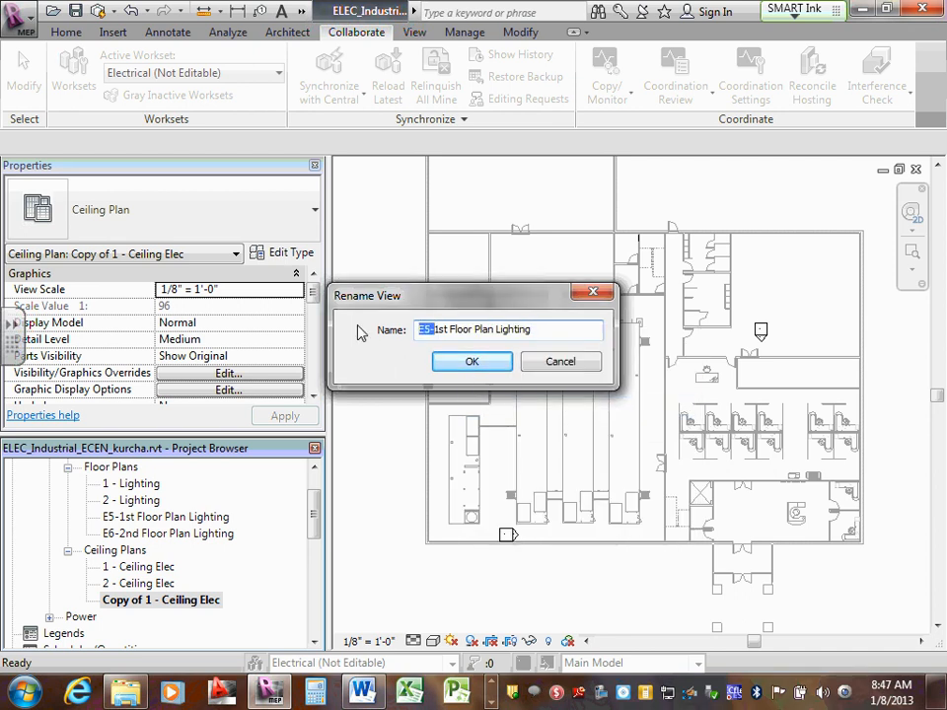
key(Delete)
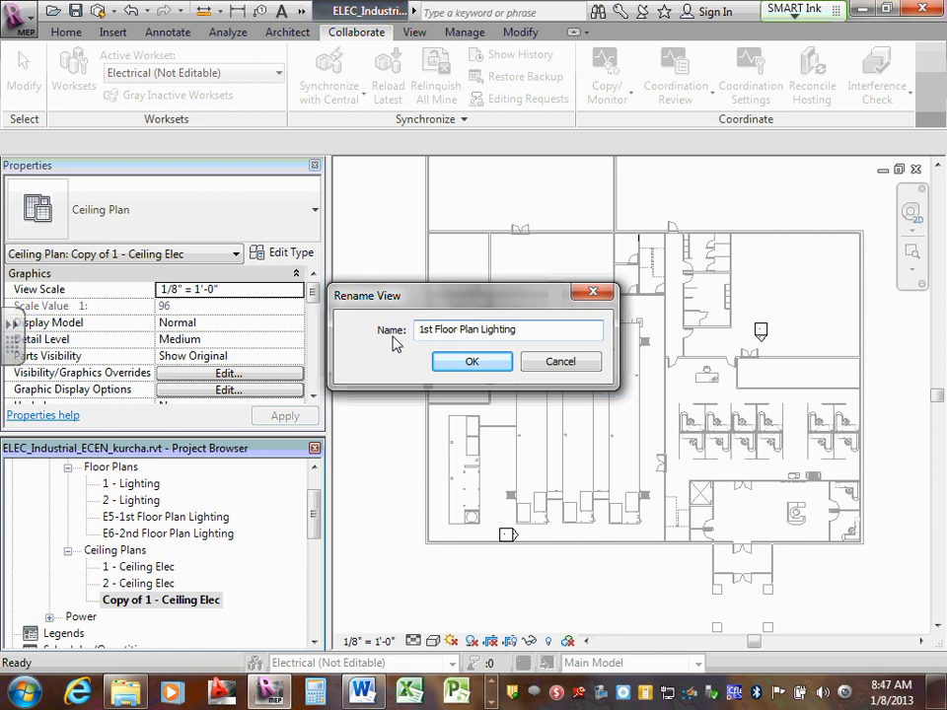
click(474, 365)
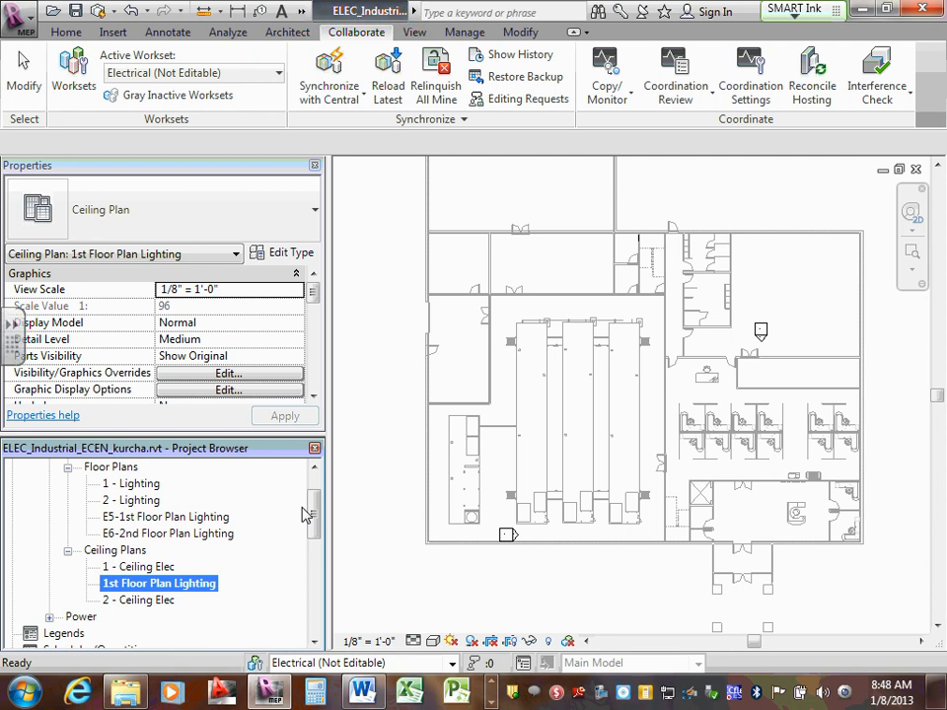
Open the 2 - Ceiling Elec ceiling plan view and duplicate it with detailing.
click(146, 601)
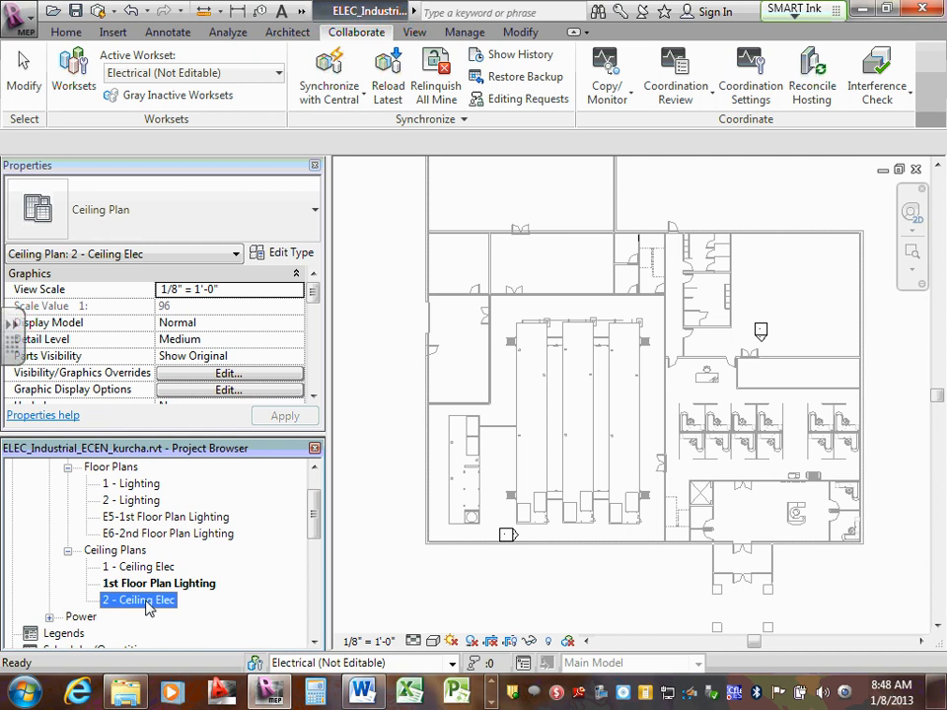
right_click(146, 604)
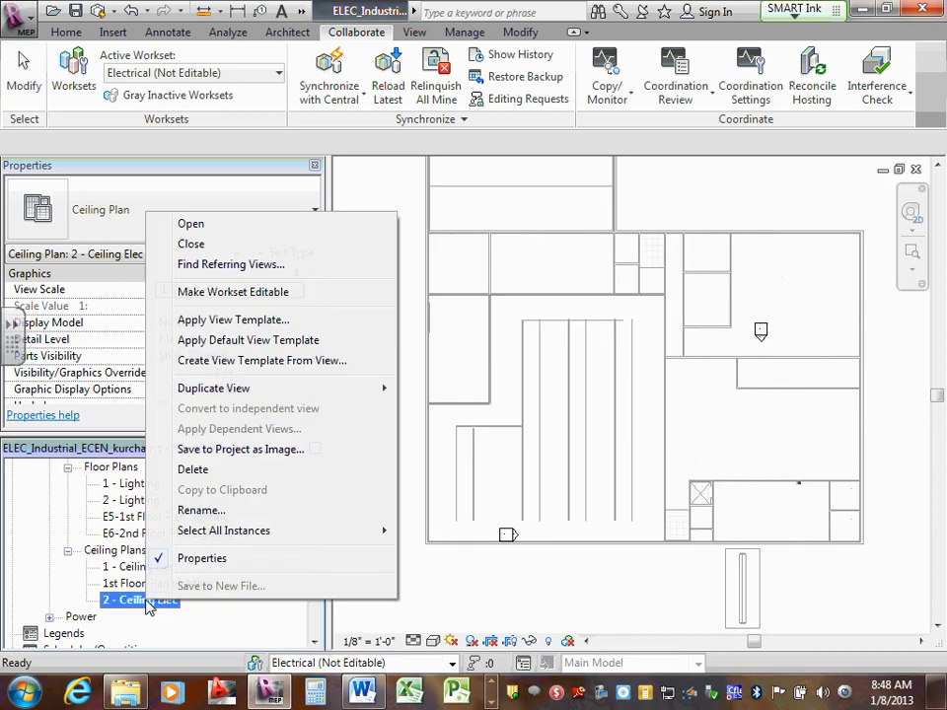
mouse_move(280, 393)
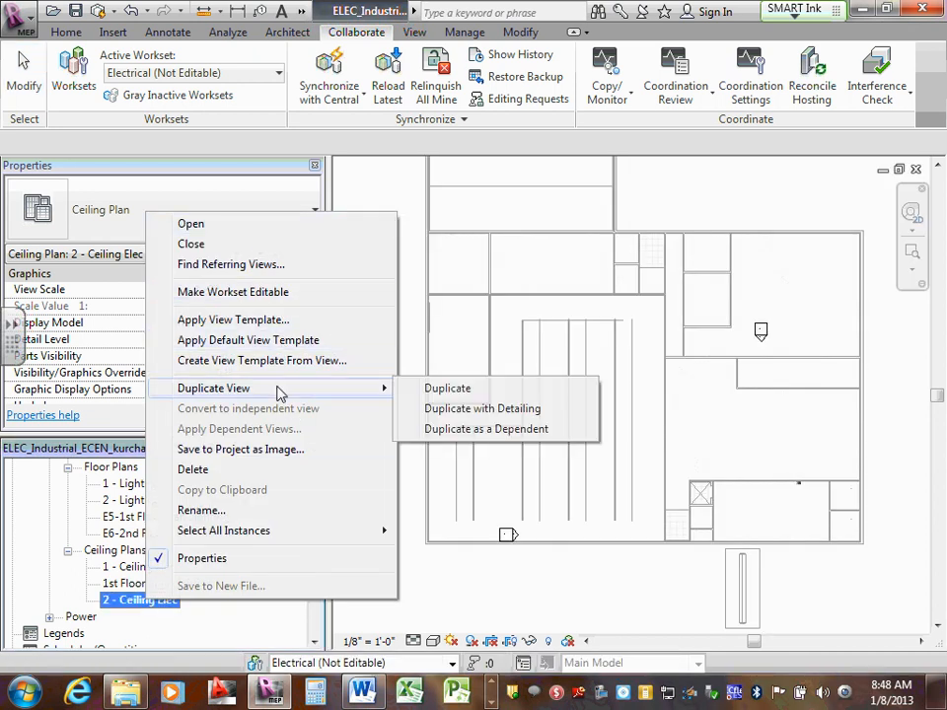
click(483, 408)
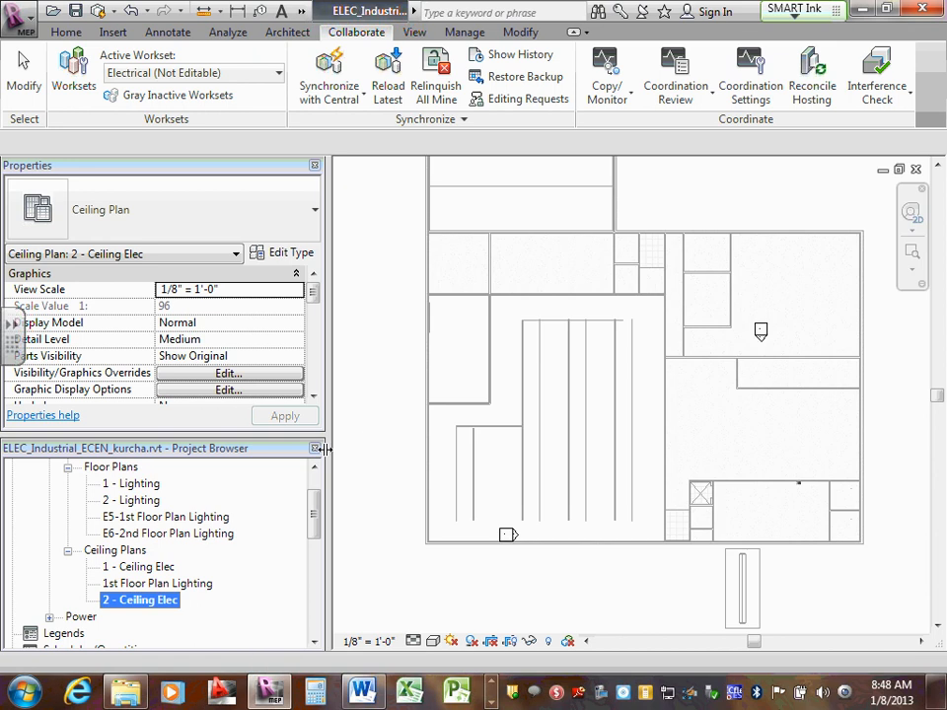
Rename the copy of the 2 - Ceiling Elec view as "2nd Floor Plan Lighting", adapting the name pasted from the clipboard.
right_click(133, 623)
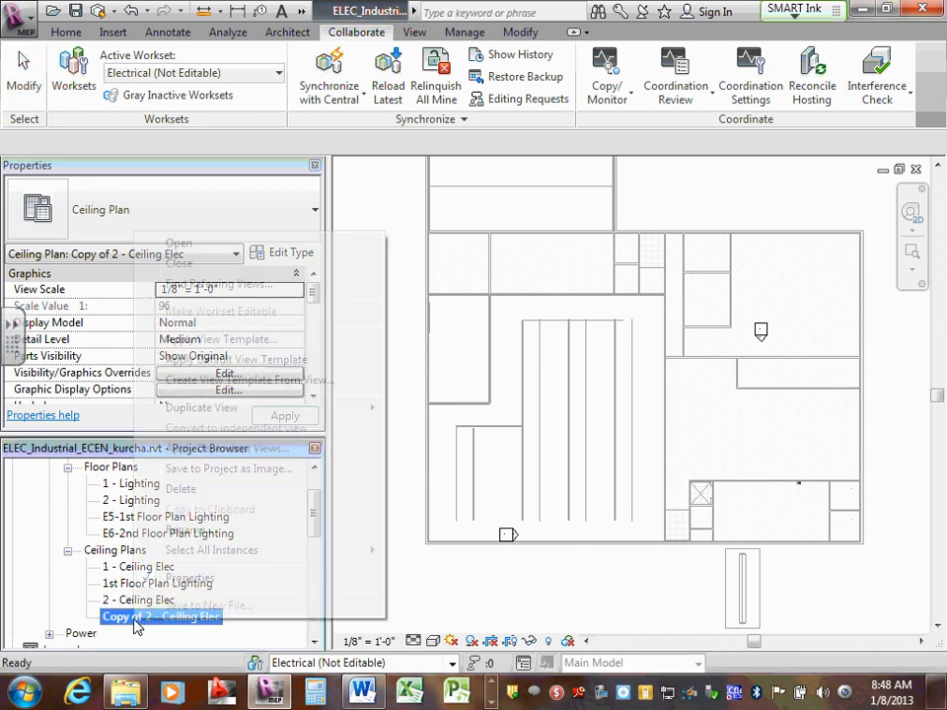
click(168, 529)
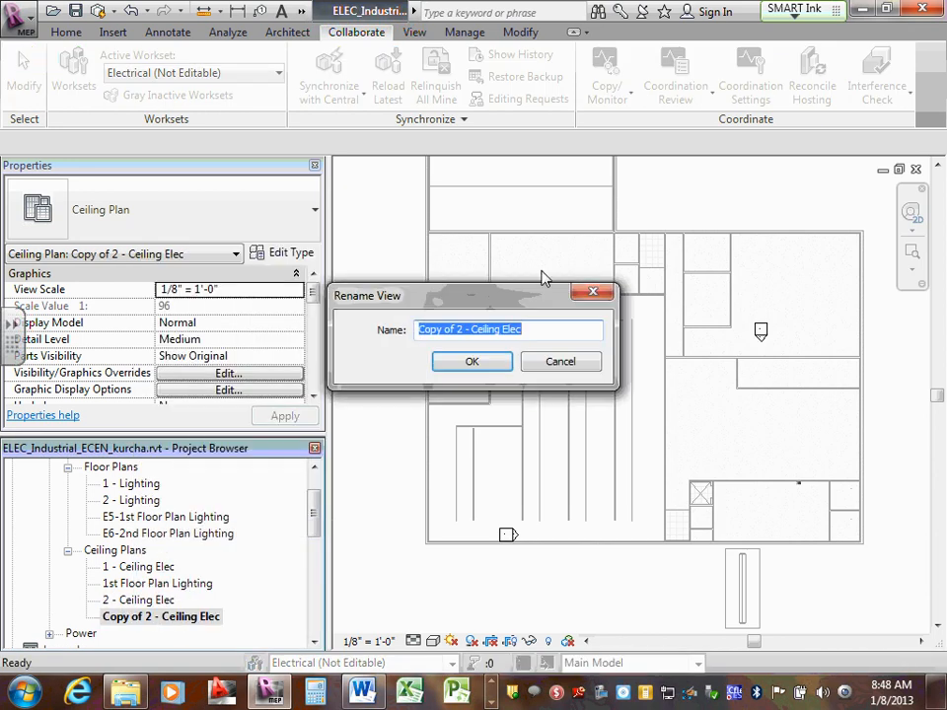
right_click(486, 326)
click(502, 406)
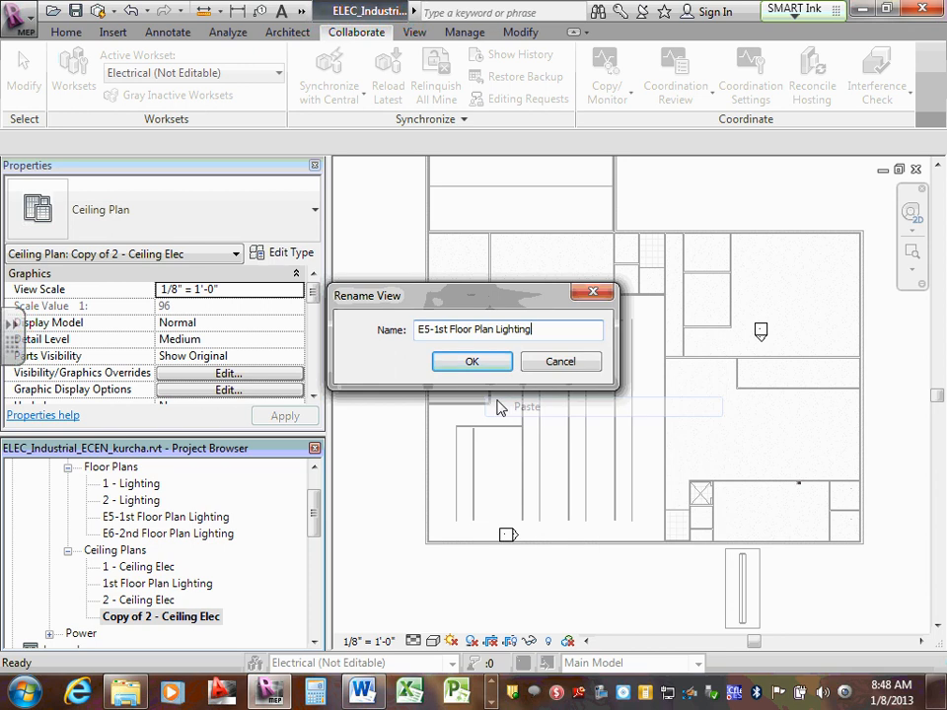
click(449, 328)
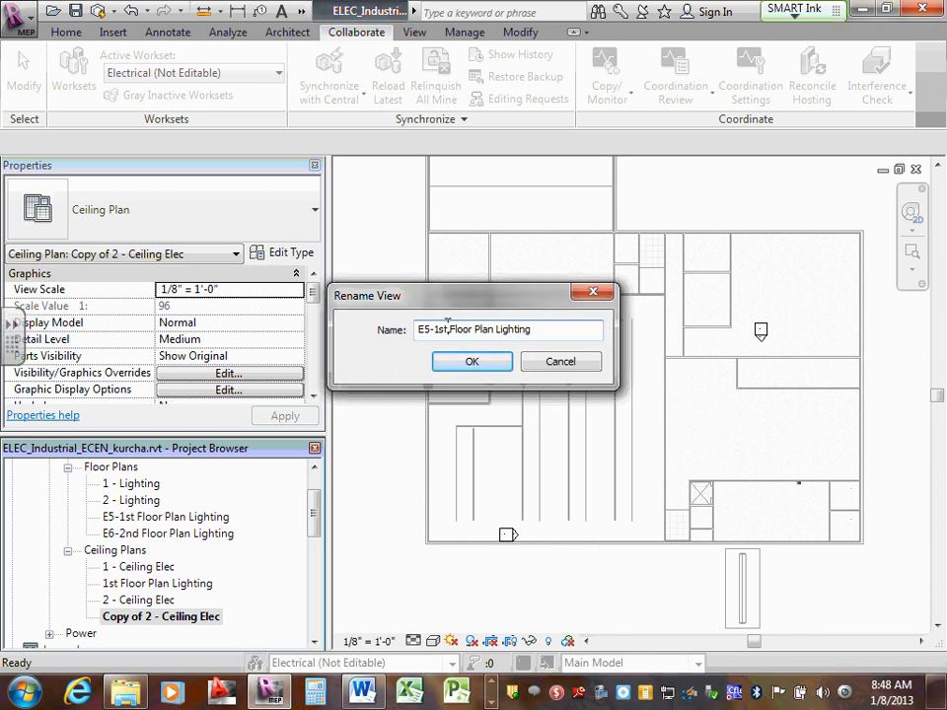
drag(449, 327, 335, 332)
text(2n)
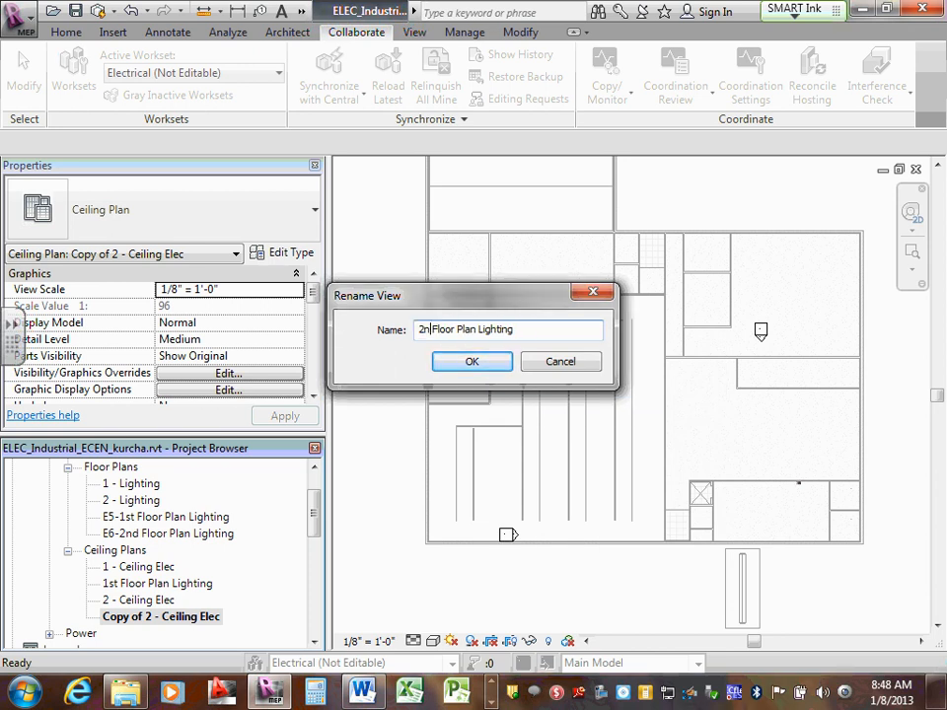
text(d)
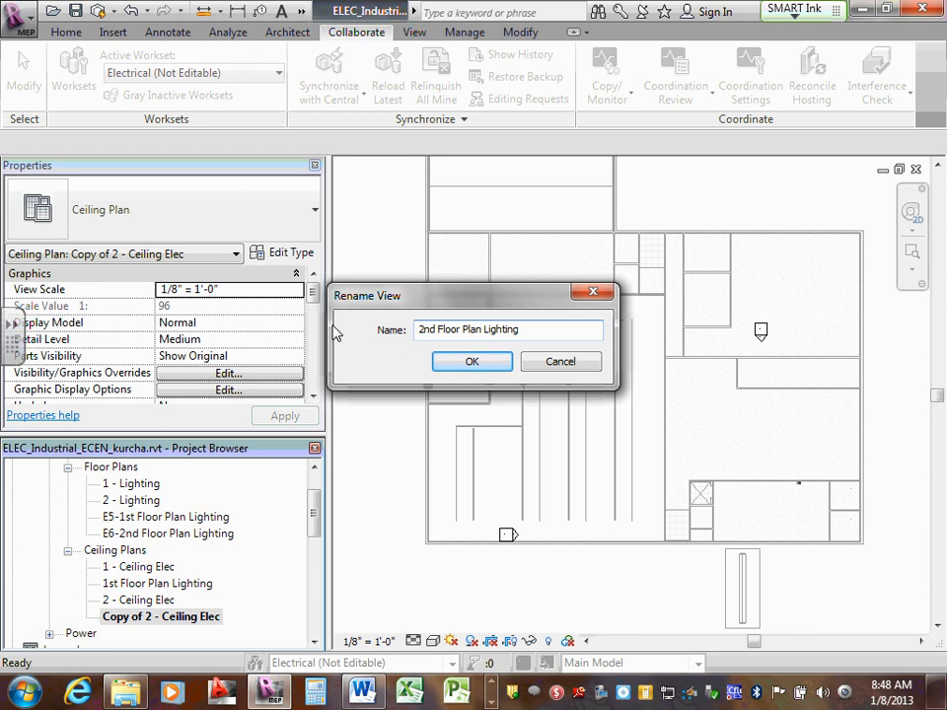
click(474, 363)
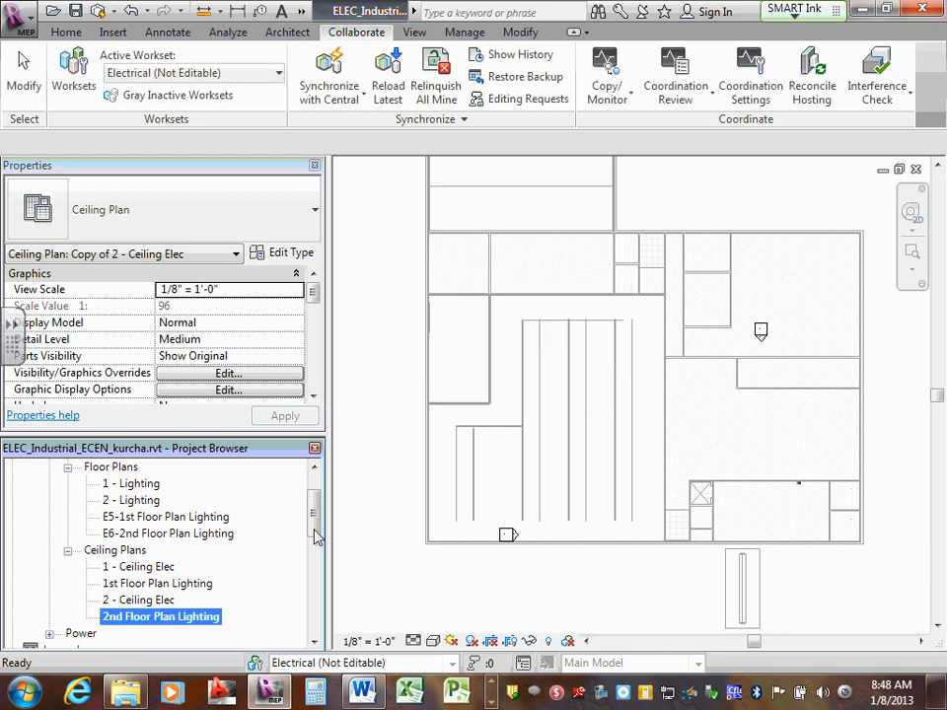
click(165, 592)
click(156, 619)
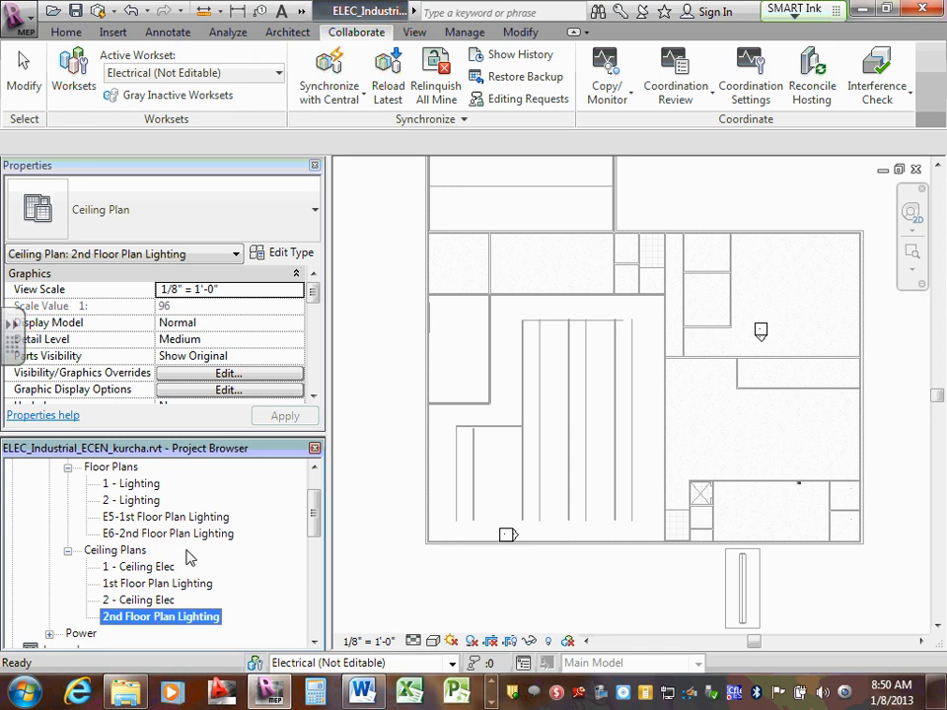
Open the E1 - TitleSheet sheet and bring its whole title block into view.
scroll(321, 518, down, 10)
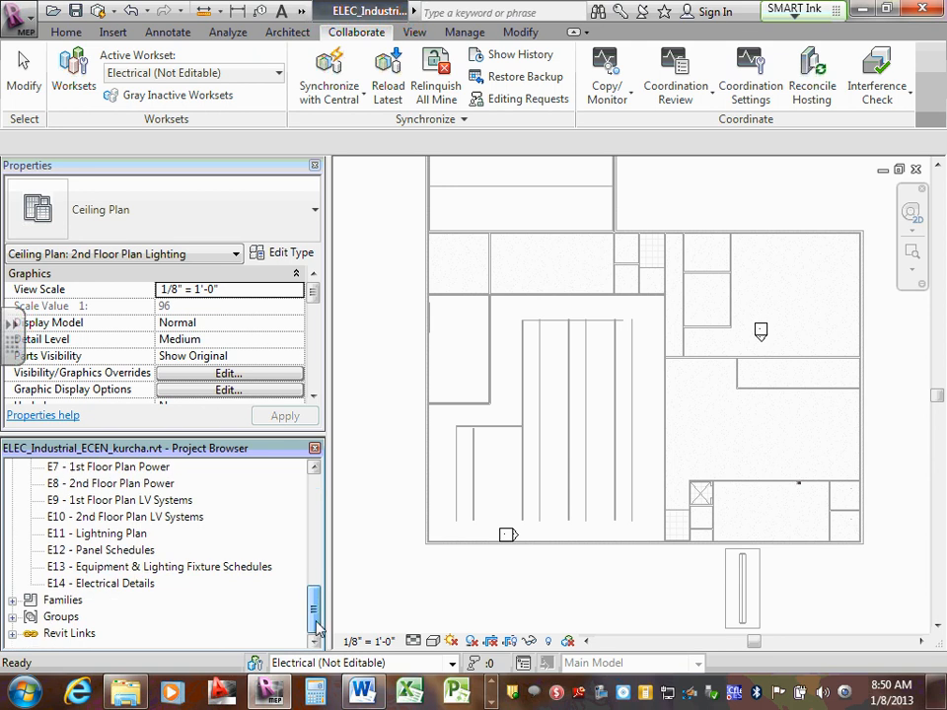
scroll(190, 544, up, 3)
scroll(104, 542, up, 3)
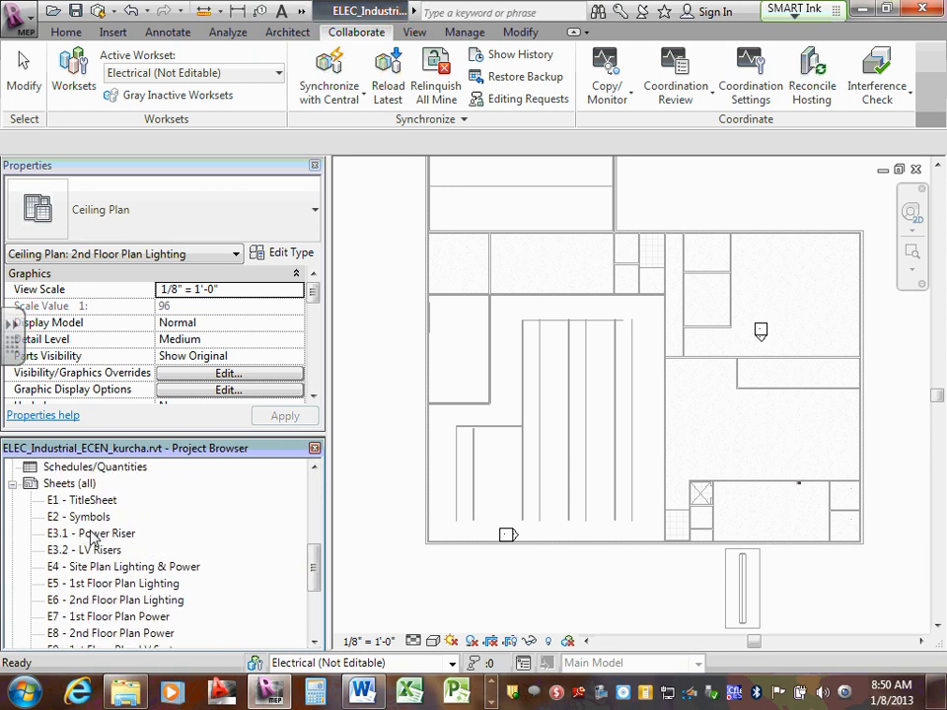
double_click(89, 518)
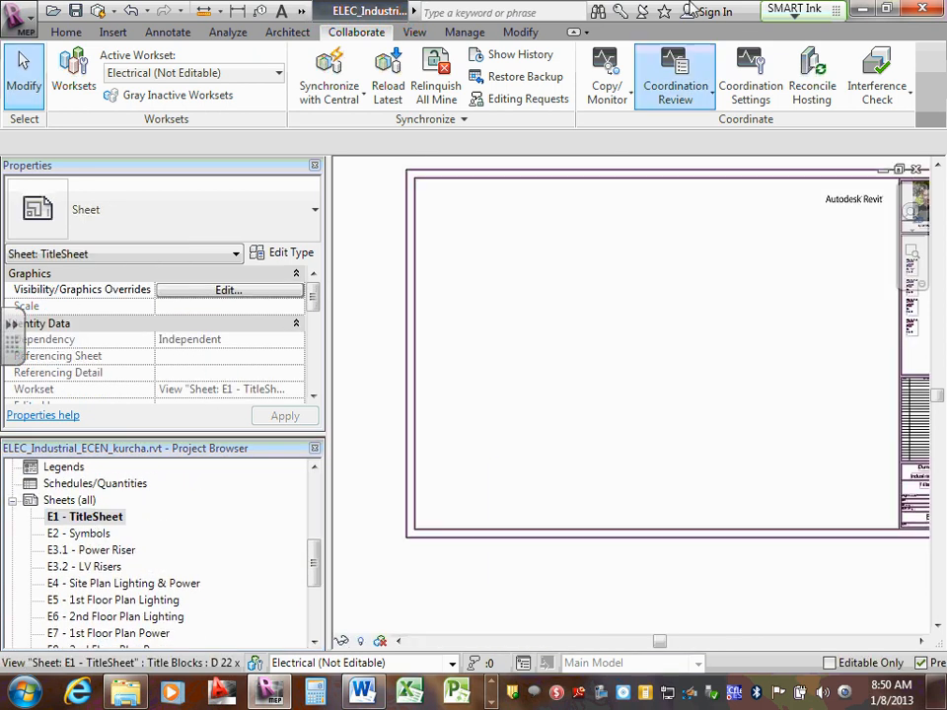
middle_drag(719, 248, 668, 266)
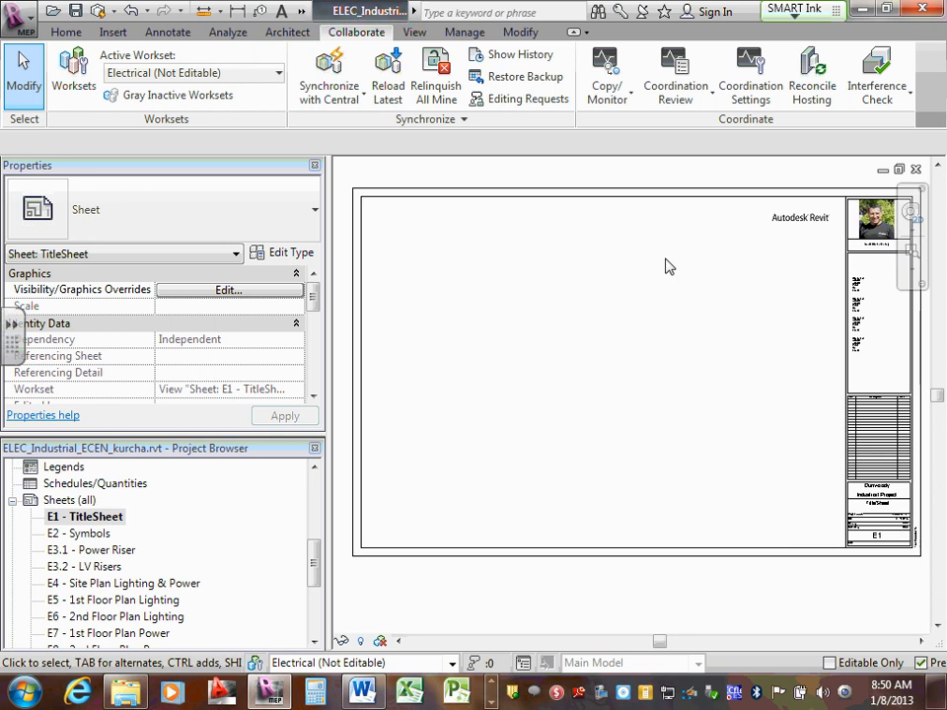
Switch to the project requirement document in Word, copy the Drawings section with its list of sheets, and return to Revit.
click(365, 693)
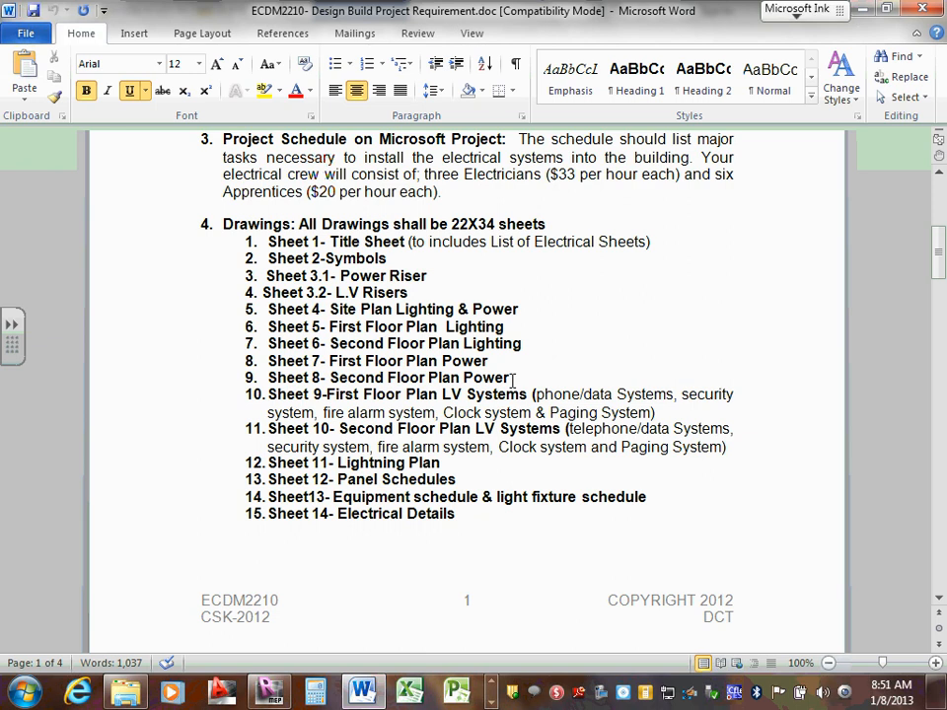
click(940, 693)
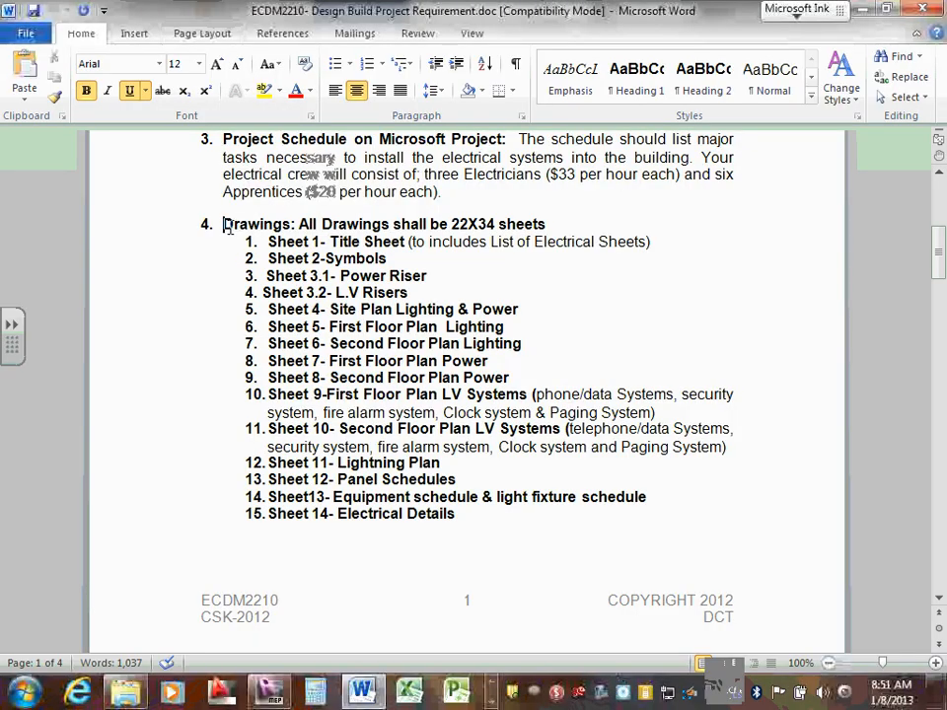
drag(223, 224, 483, 503)
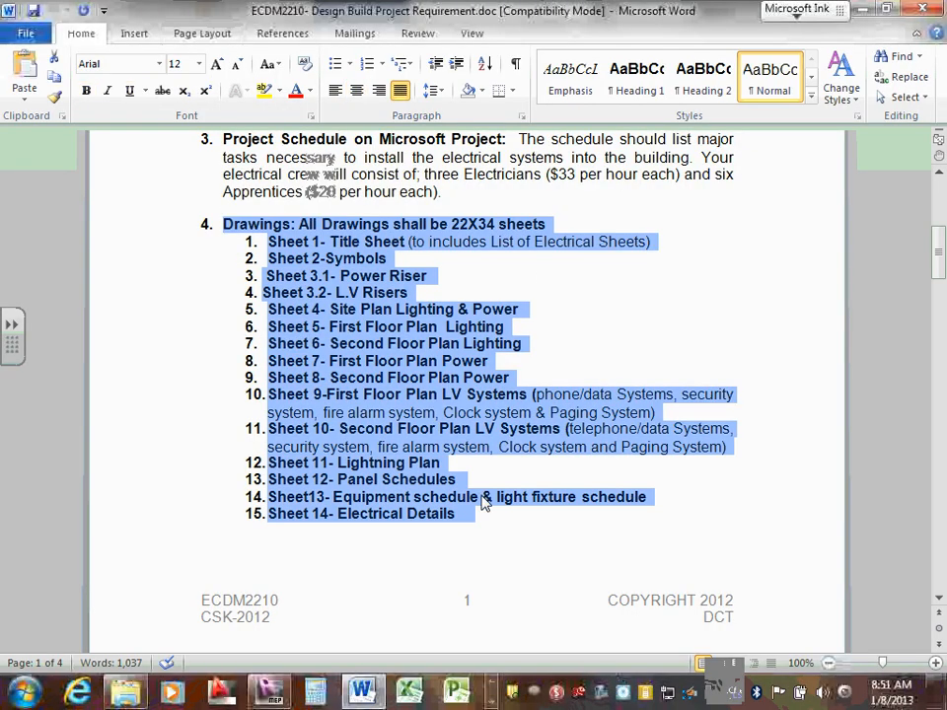
right_click(372, 440)
click(416, 37)
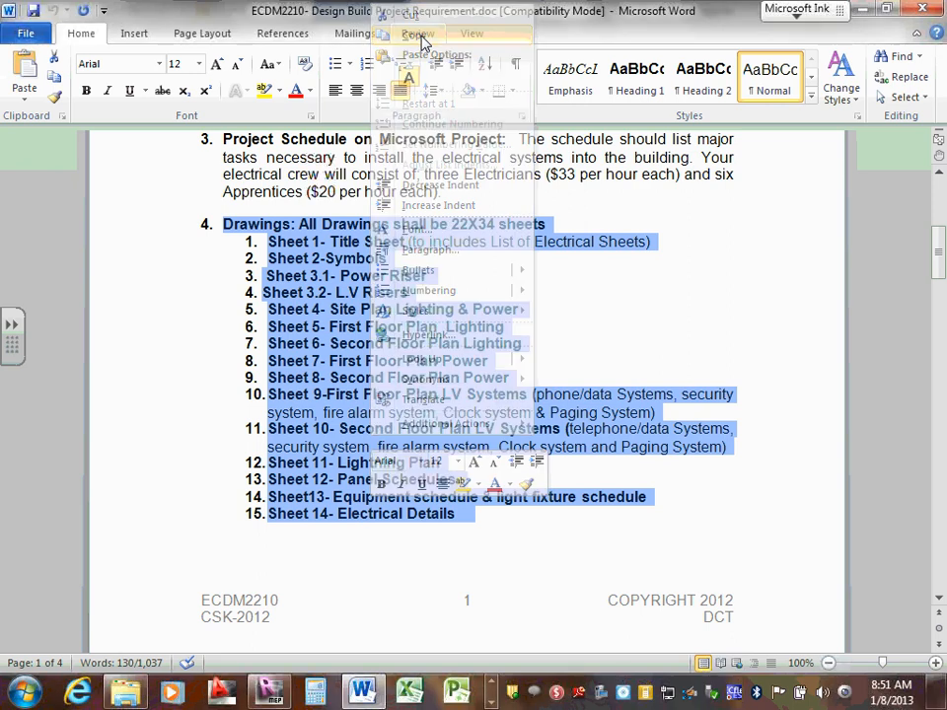
click(864, 12)
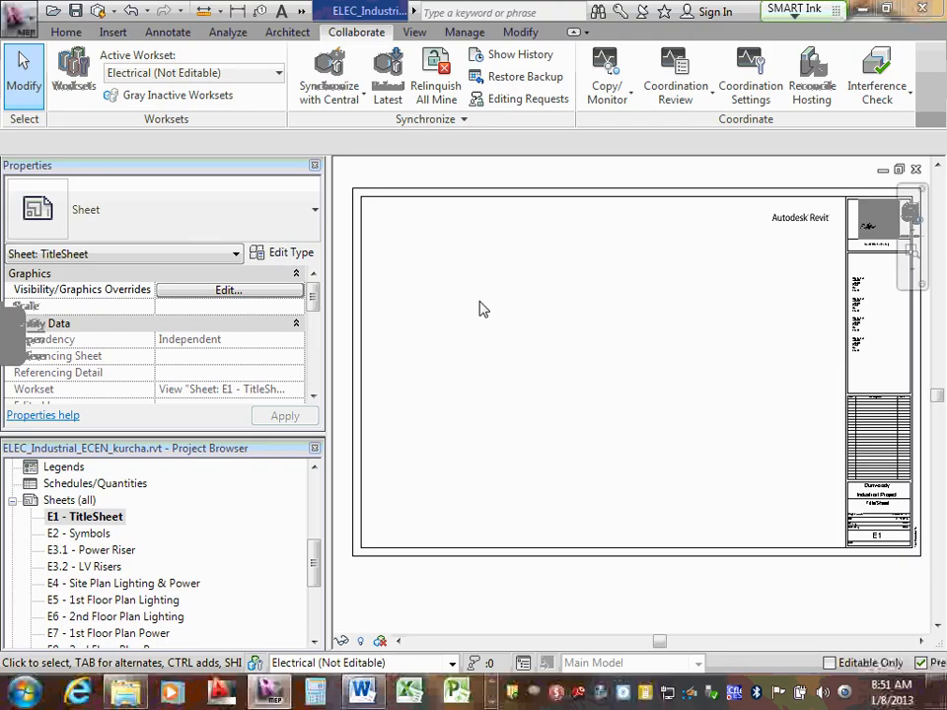
Request the Text command for the title sheet and synchronize the local file with the central model.
right_click(482, 273)
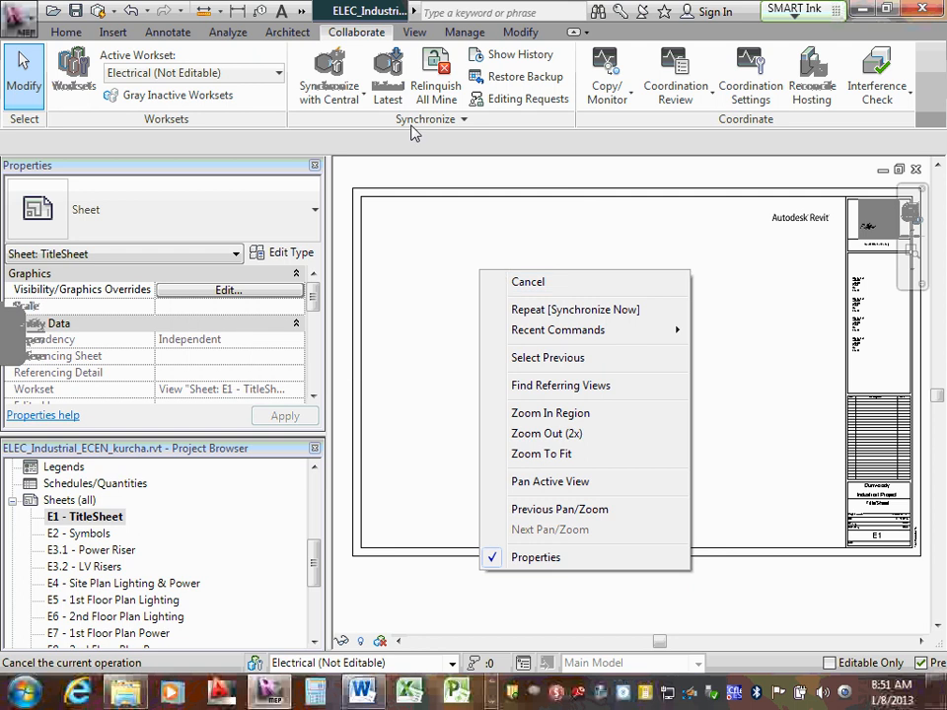
click(107, 36)
click(107, 35)
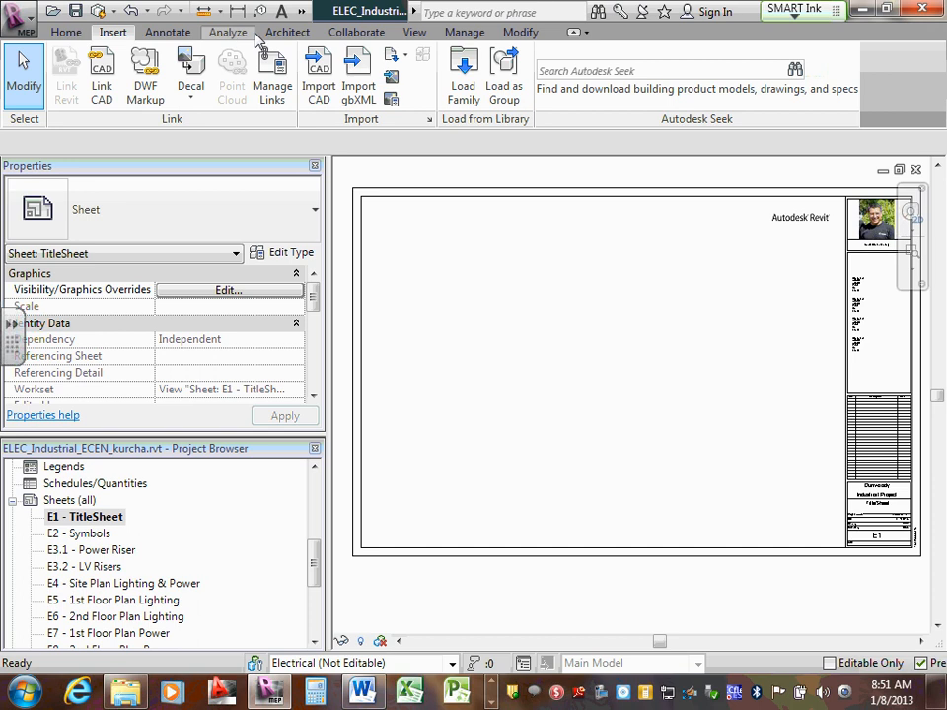
click(167, 36)
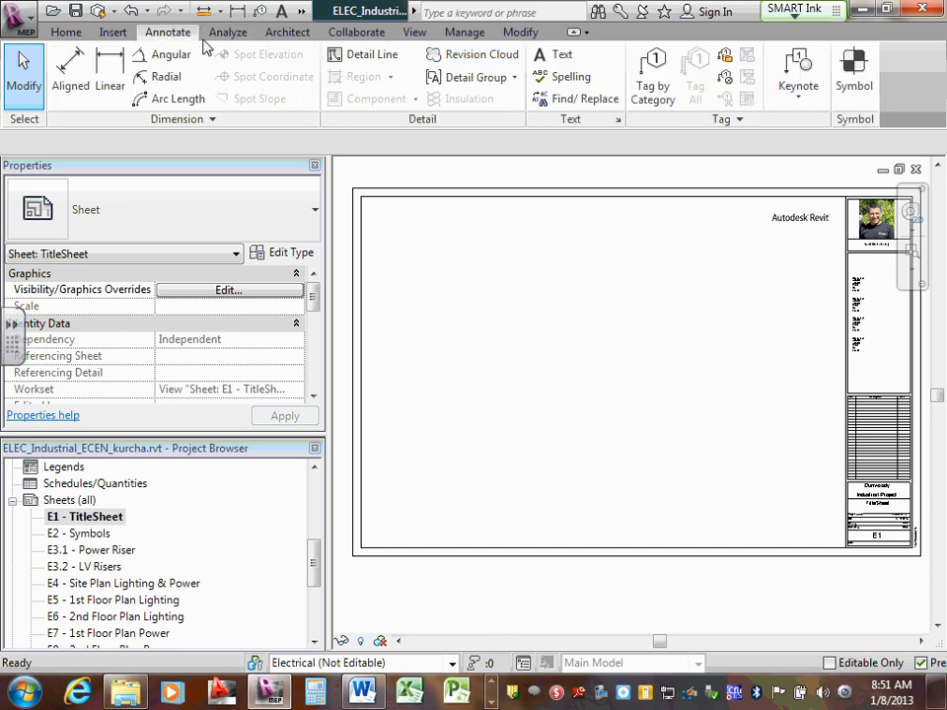
click(552, 56)
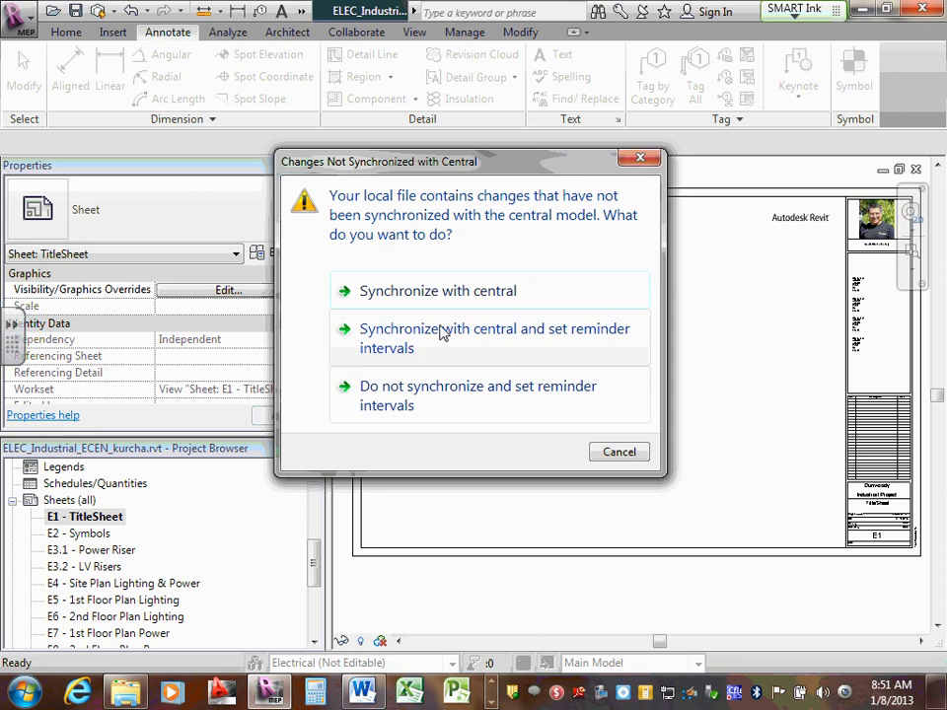
click(459, 290)
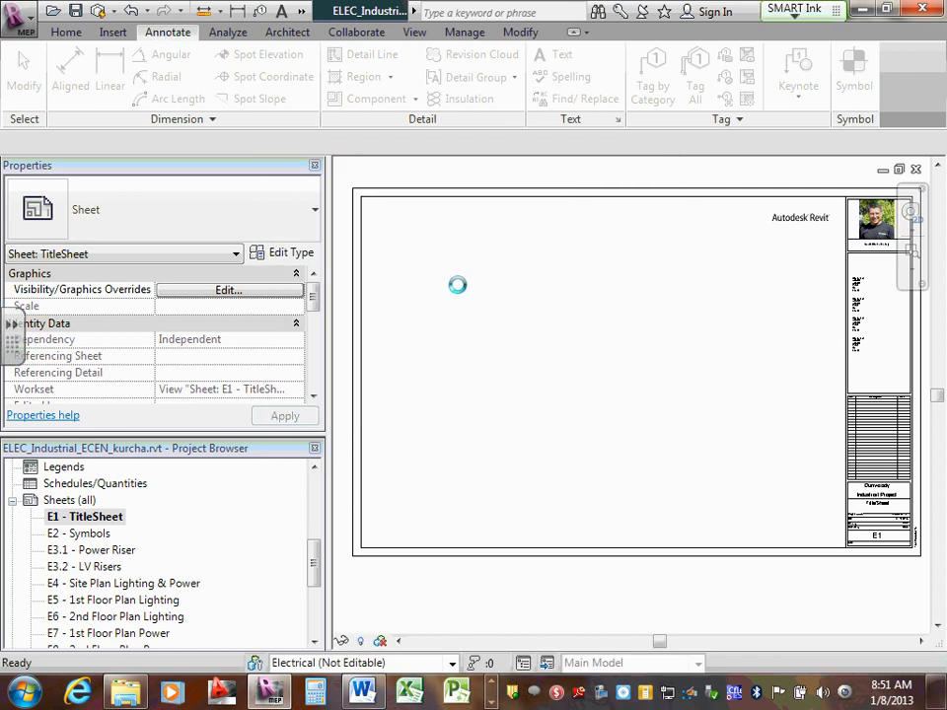
key(t)
key(x)
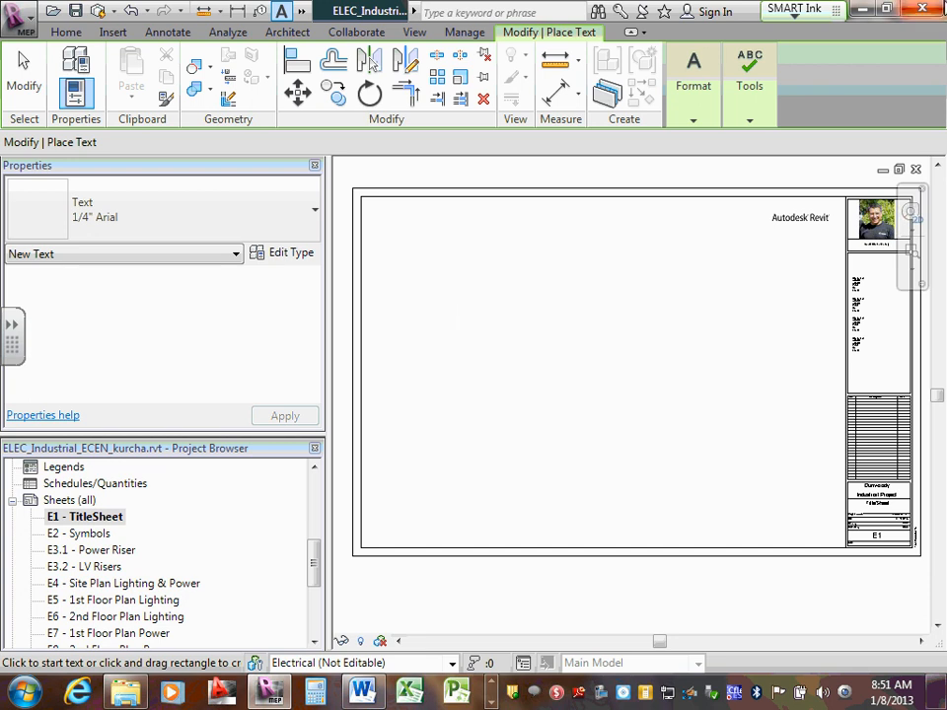
key(Escape)
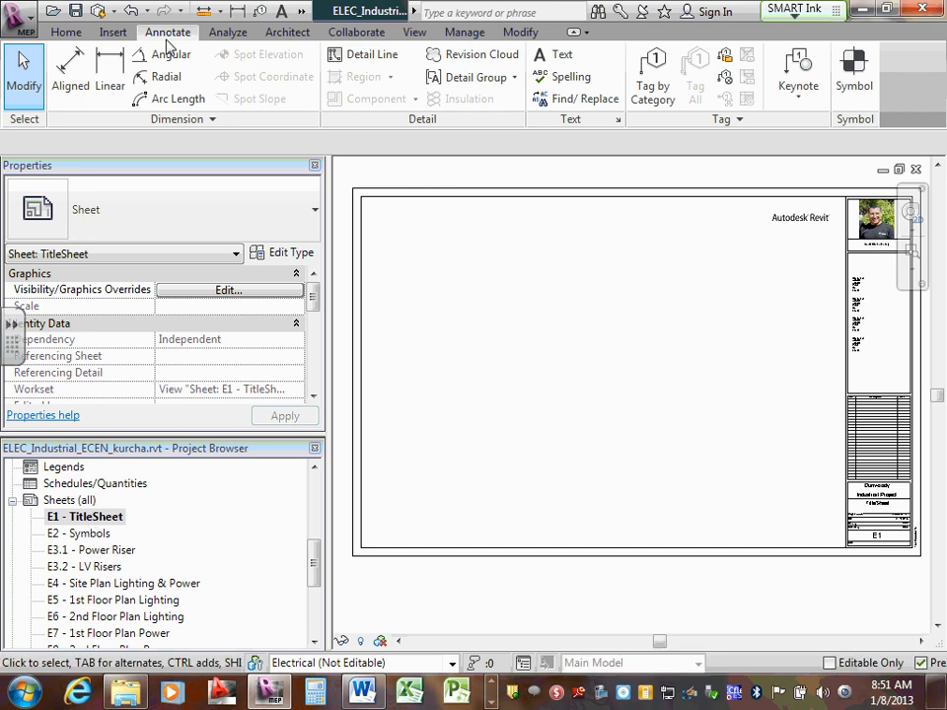
Place a text note in the upper area of the title sheet and paste the copied drawings list into it.
click(549, 57)
click(437, 253)
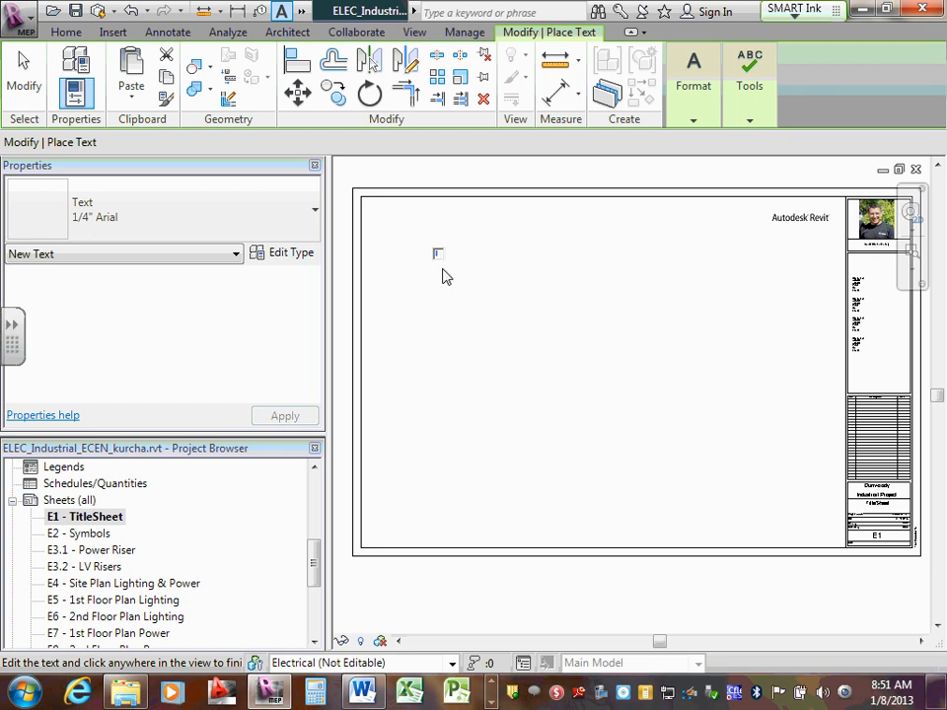
click(441, 255)
click(441, 253)
click(138, 78)
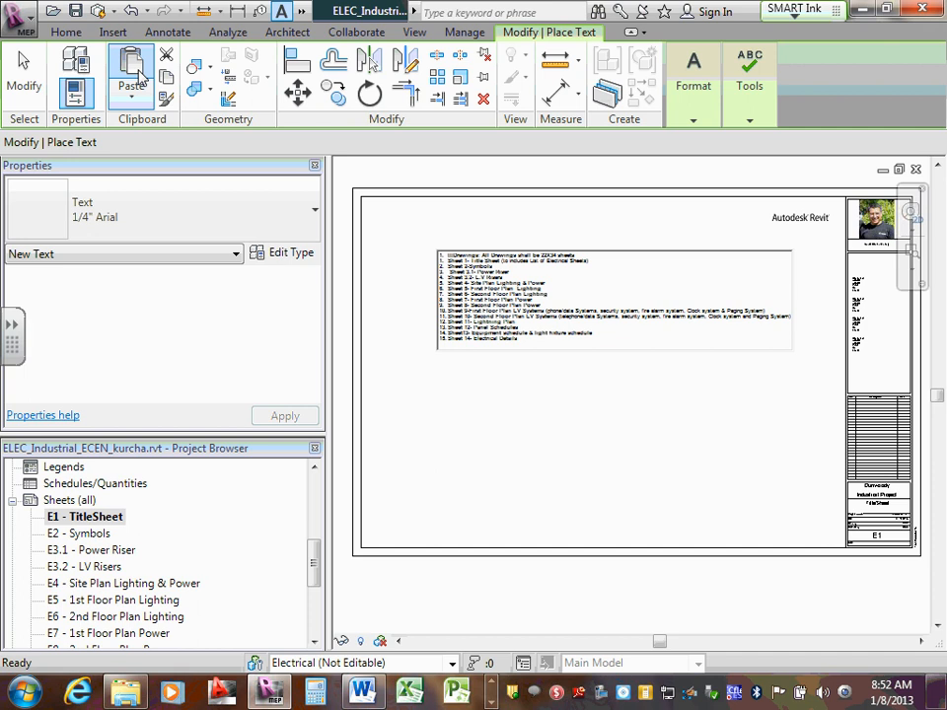
click(619, 447)
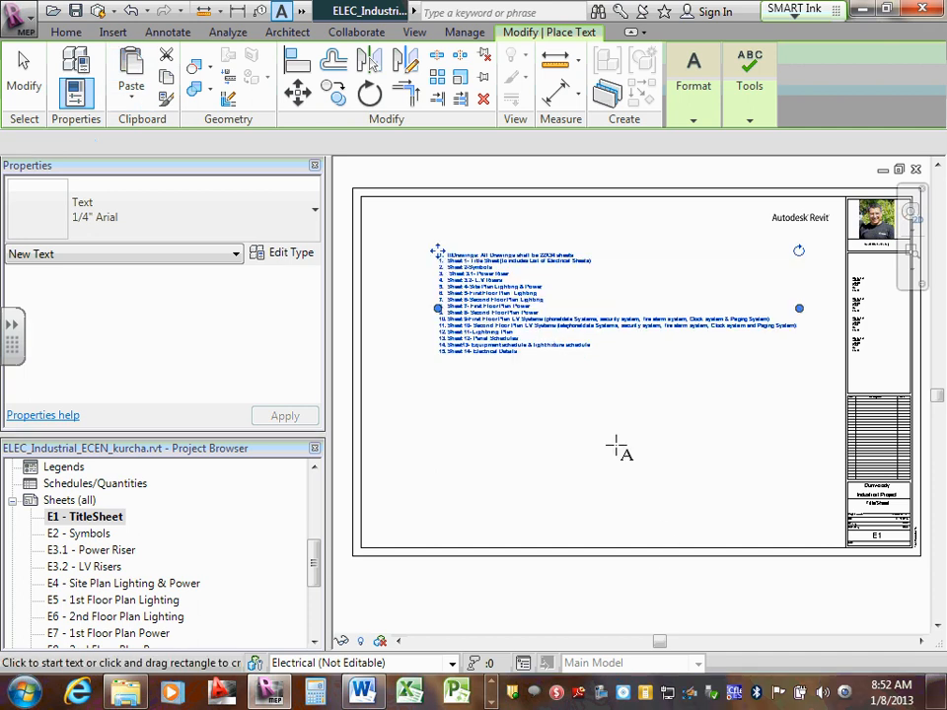
scroll(592, 336, up, 3)
scroll(577, 298, down, 4)
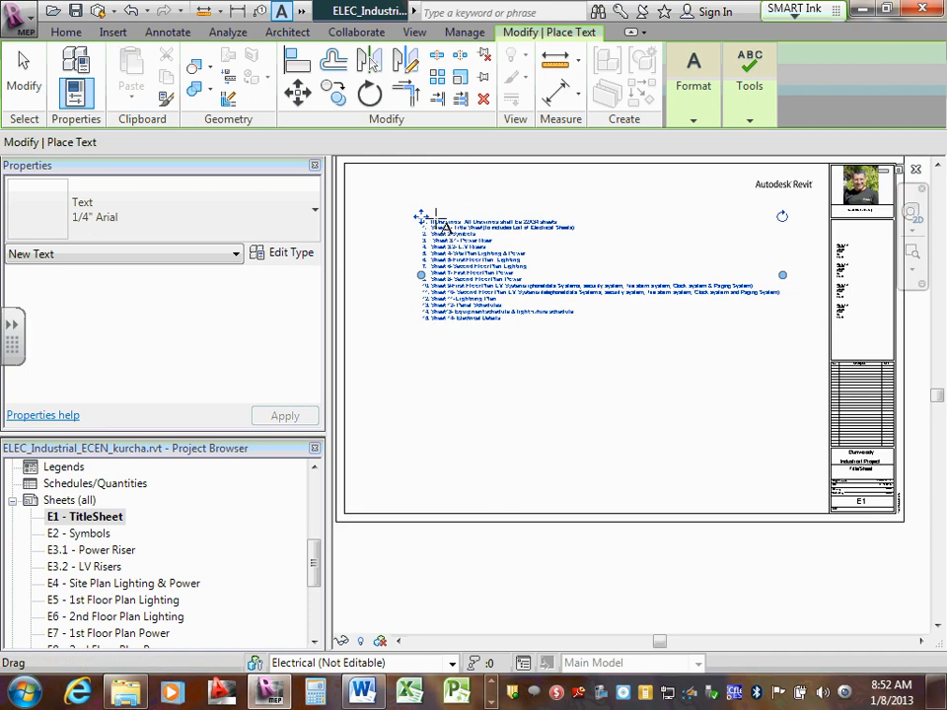
scroll(419, 212, up, 3)
scroll(513, 221, up, 2)
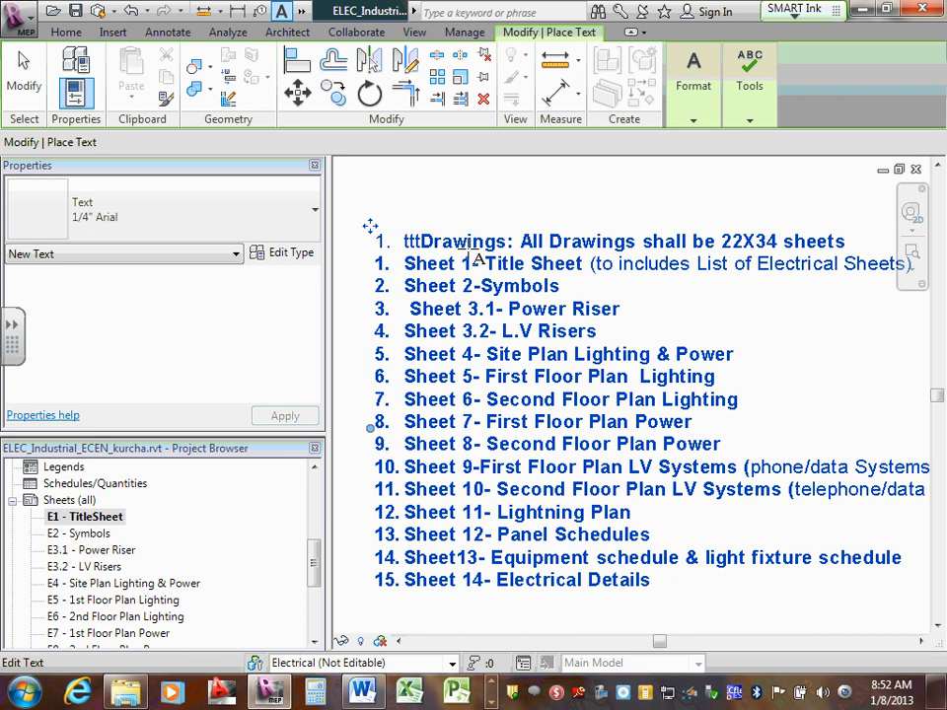
key(Escape)
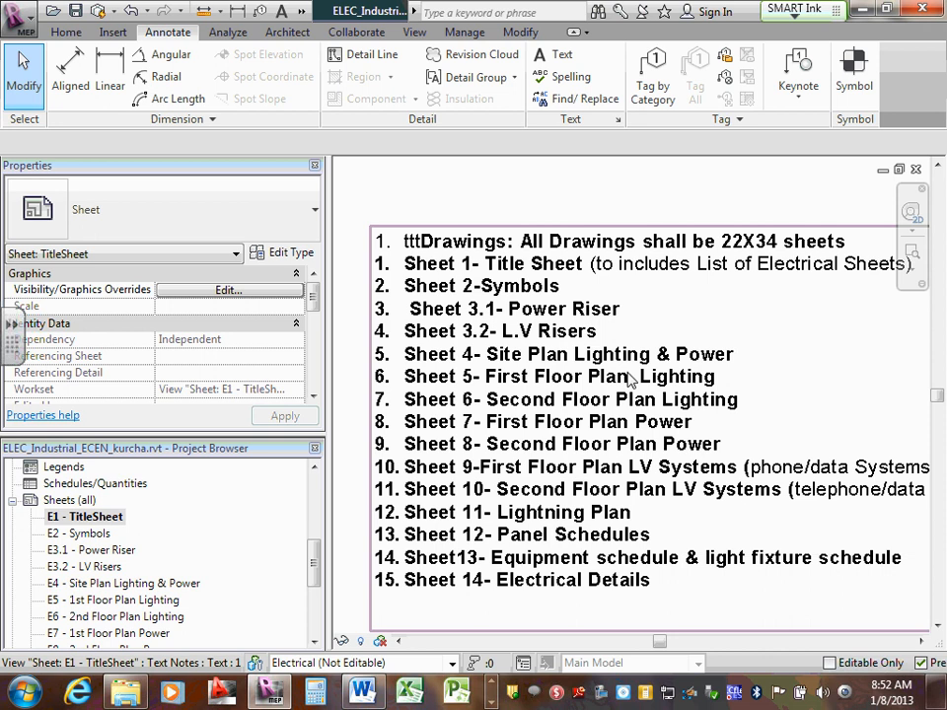
Move the drawings list note down to the lower-left area inside the title block border.
scroll(739, 419, down, 5)
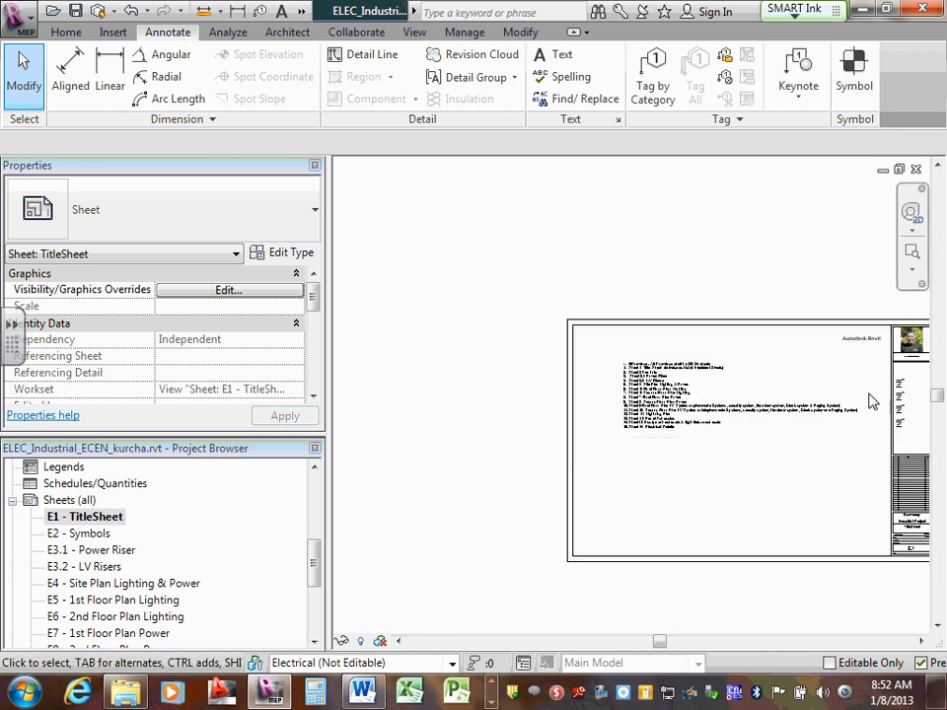
scroll(683, 364, up, 2)
click(669, 360)
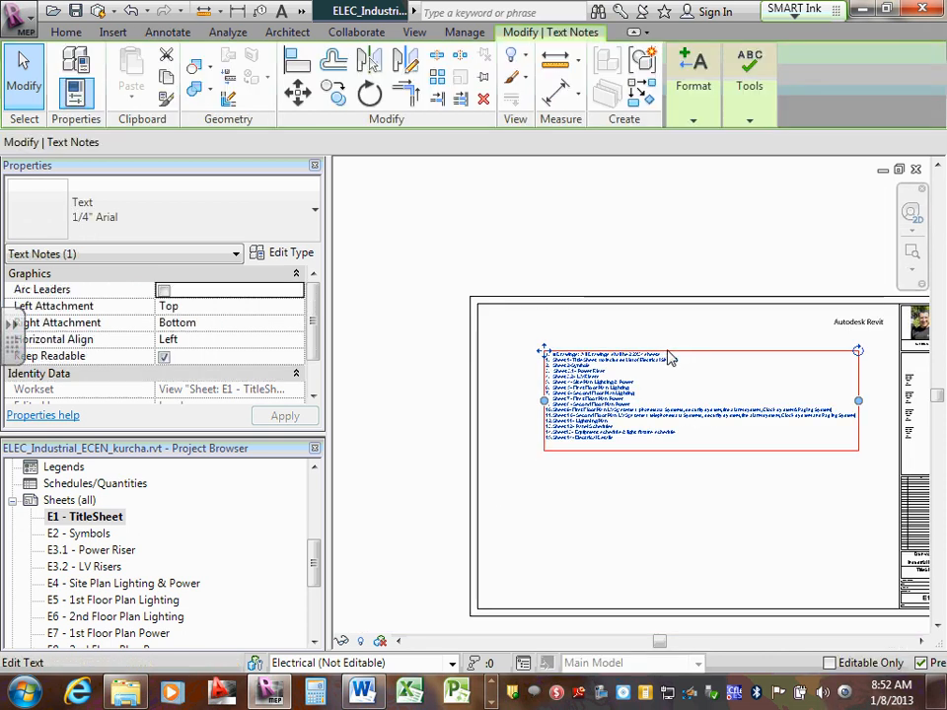
drag(545, 353, 498, 493)
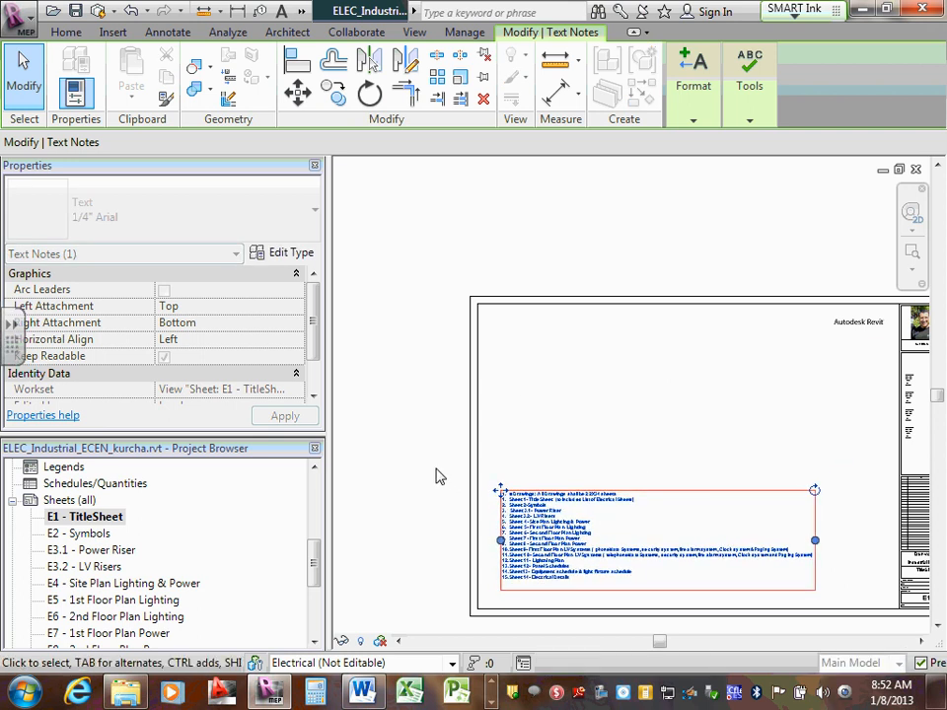
double_click(503, 498)
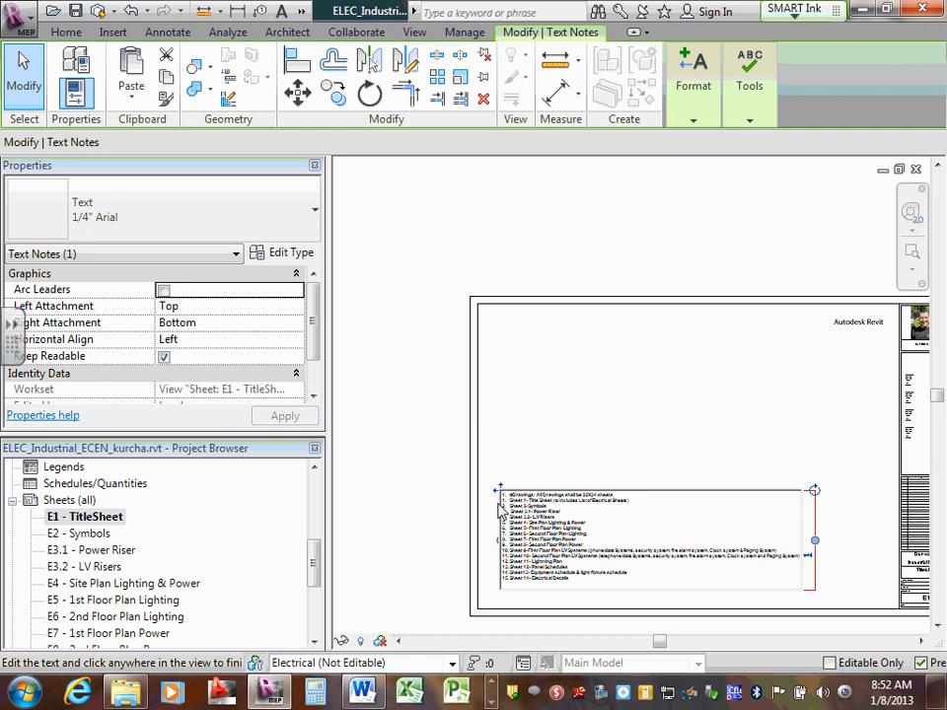
click(528, 451)
click(534, 449)
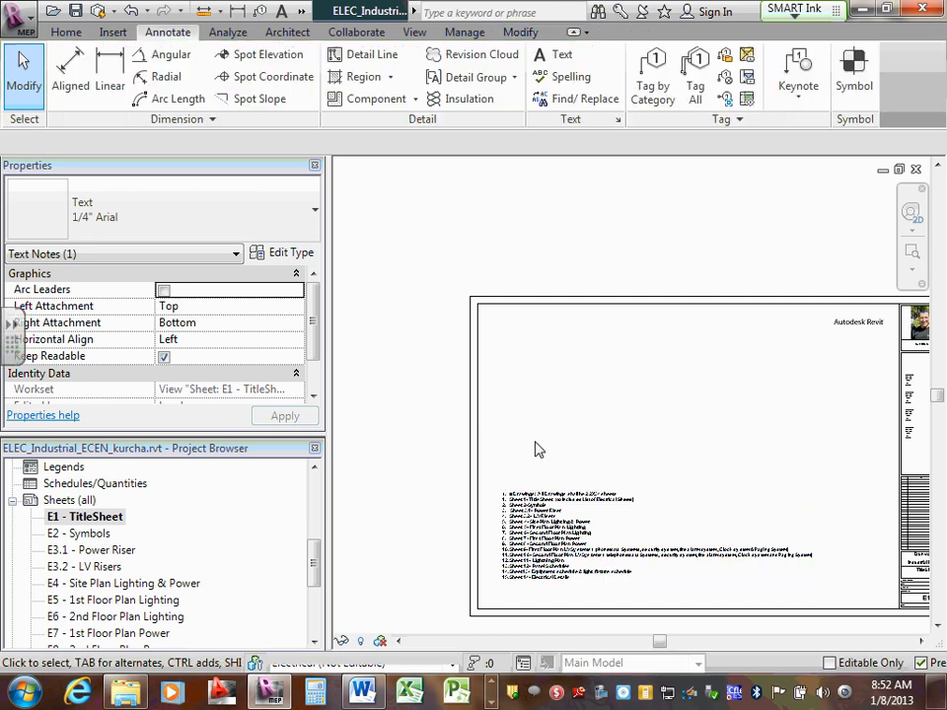
Delete the stray "ttt" in front of "Drawings" in the first line of the list note.
scroll(533, 505, up, 4)
double_click(445, 461)
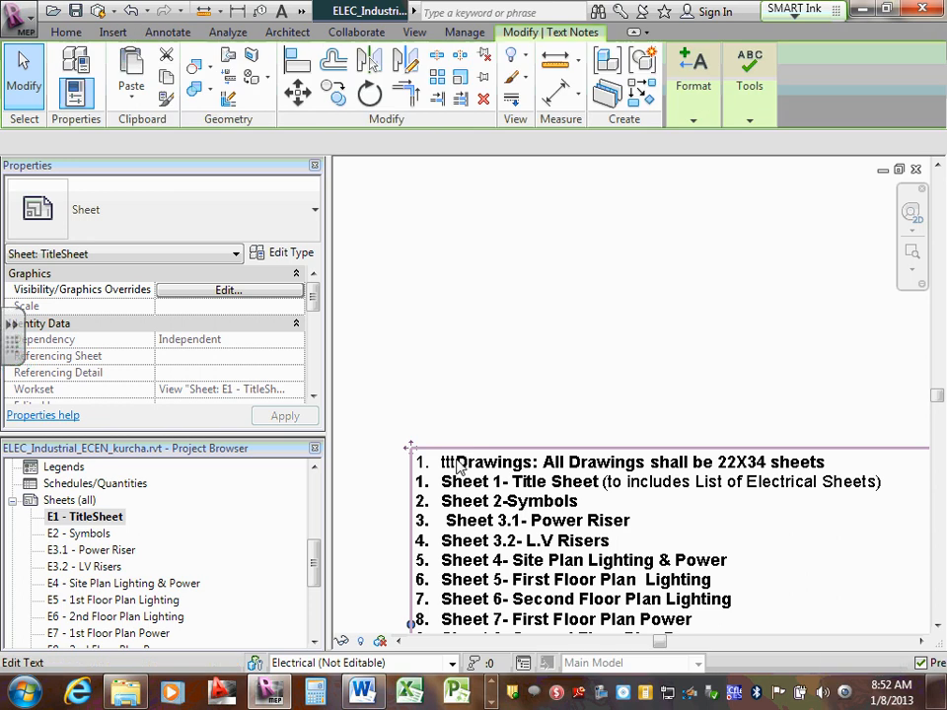
key(BackSpace)
key(BackSpace)
key(BackSpace)
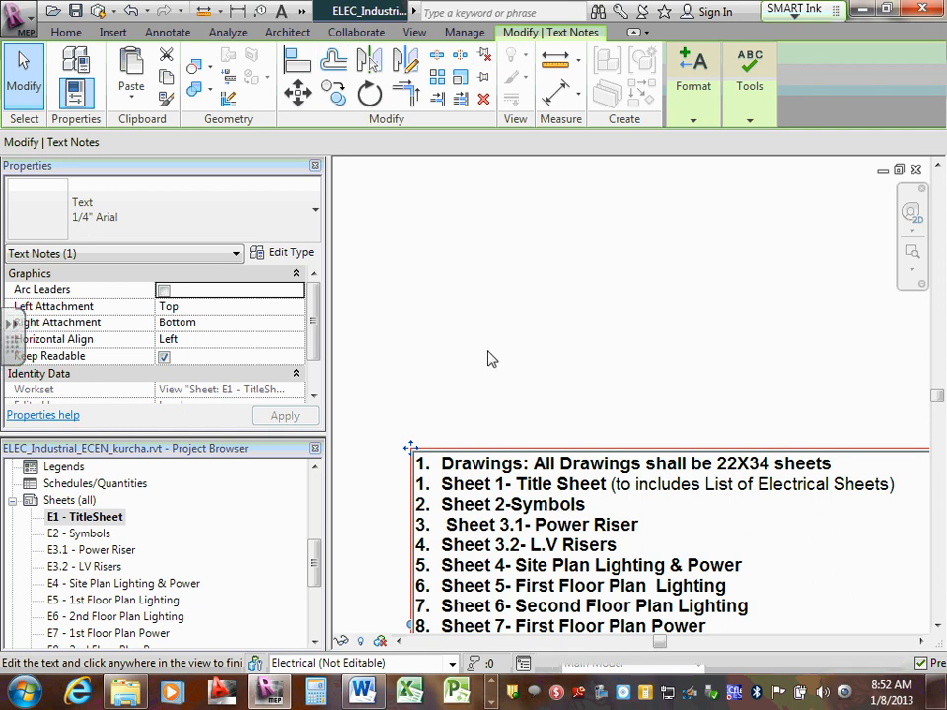
click(487, 382)
click(529, 376)
scroll(512, 353, down, 2)
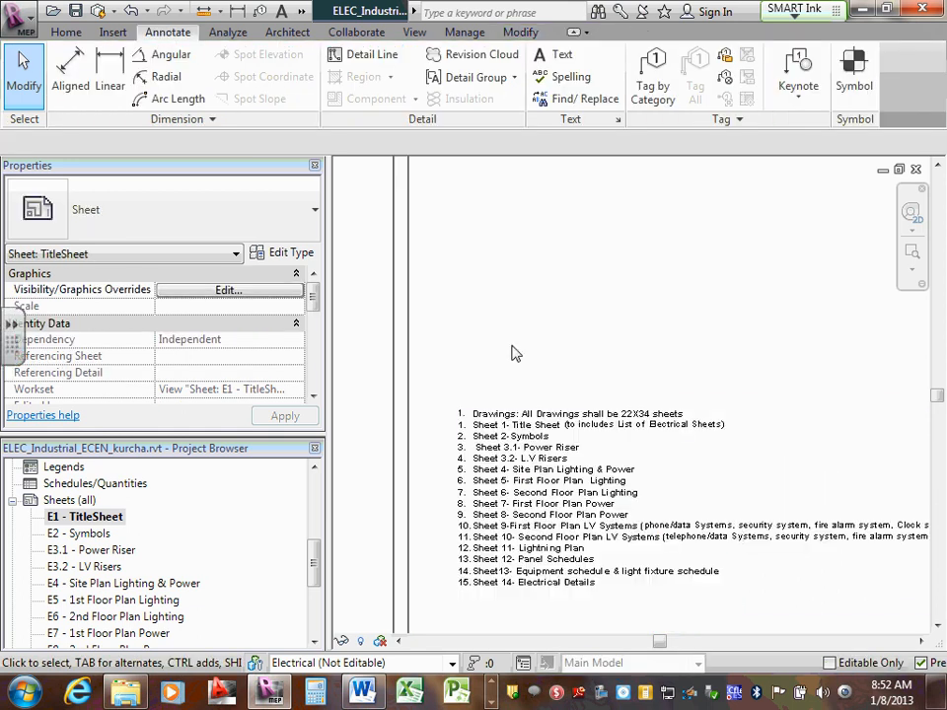
Remove the list numbering from the heading line "Drawings: All Drawings shall be 22X34 sheets" in the note.
scroll(616, 533, up, 3)
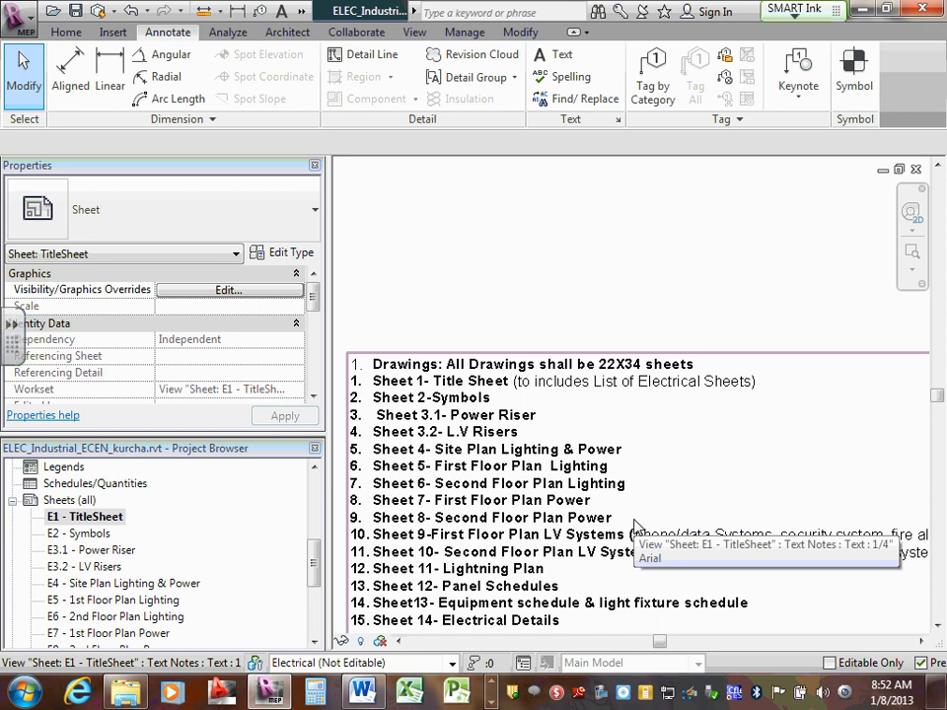
click(496, 425)
scroll(413, 384, down, 2)
double_click(424, 389)
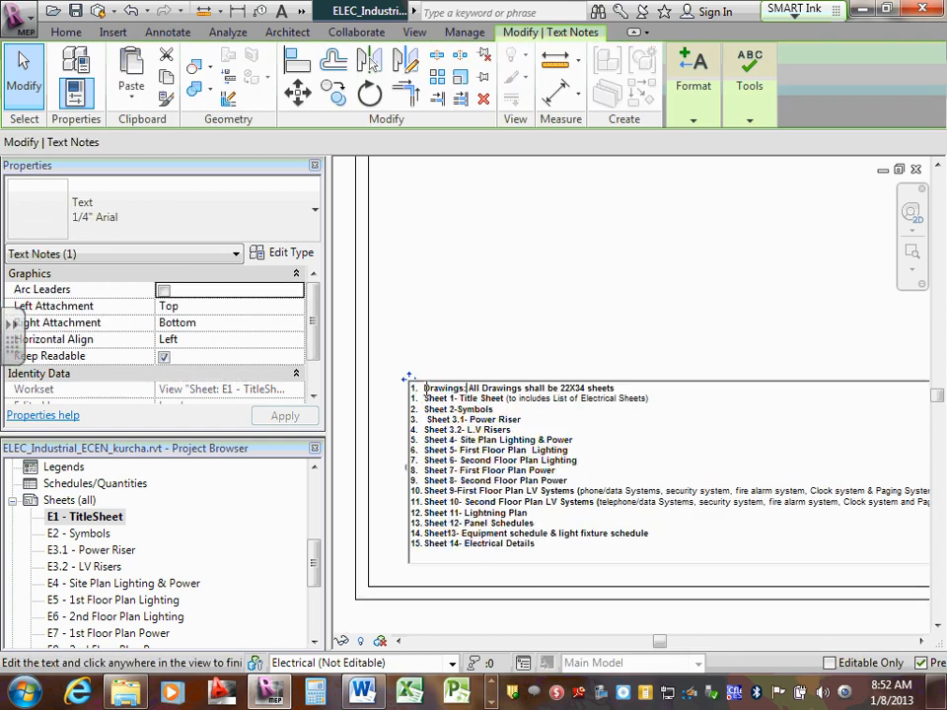
drag(425, 388, 616, 389)
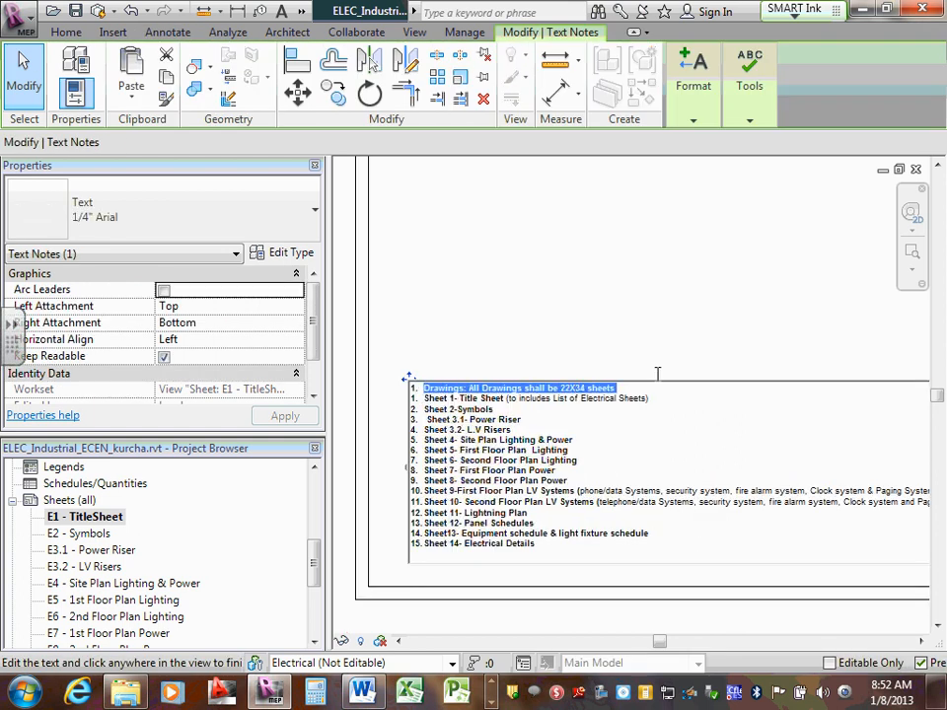
click(696, 121)
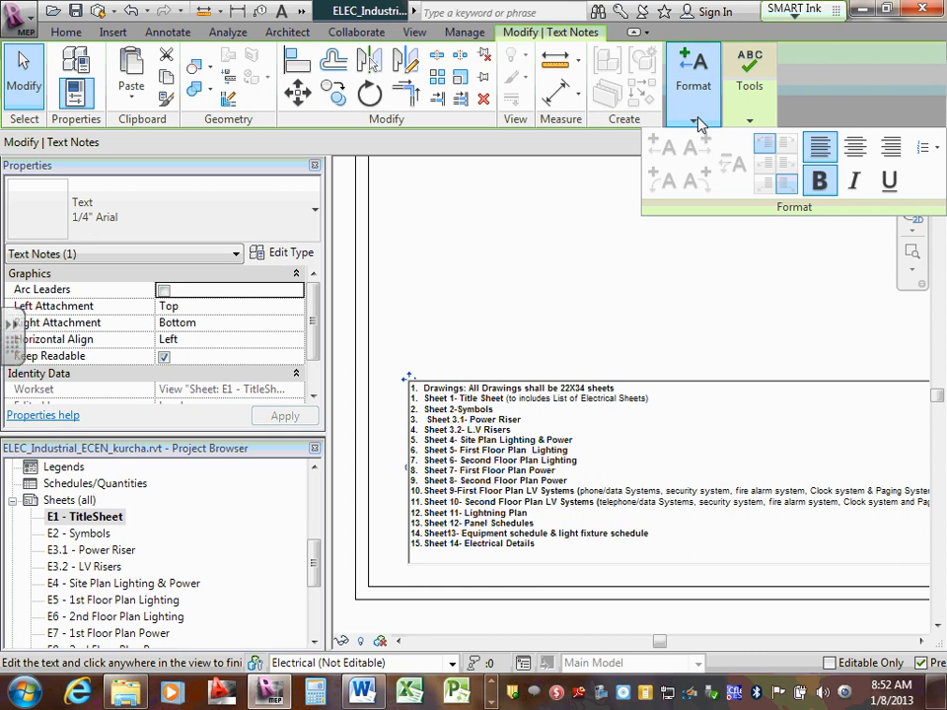
click(933, 149)
click(868, 176)
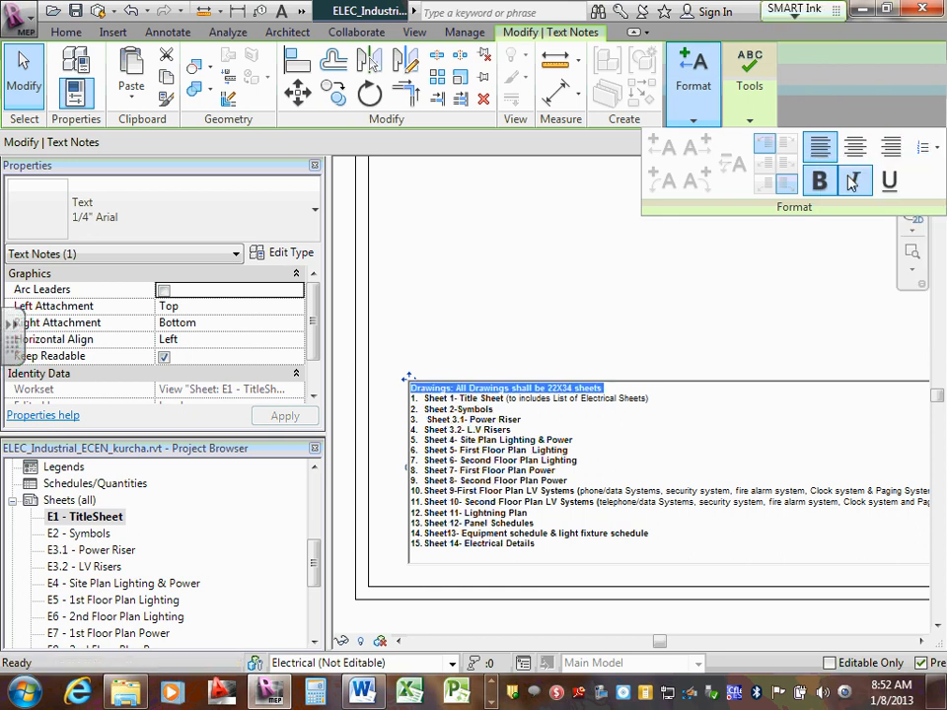
click(539, 287)
click(491, 309)
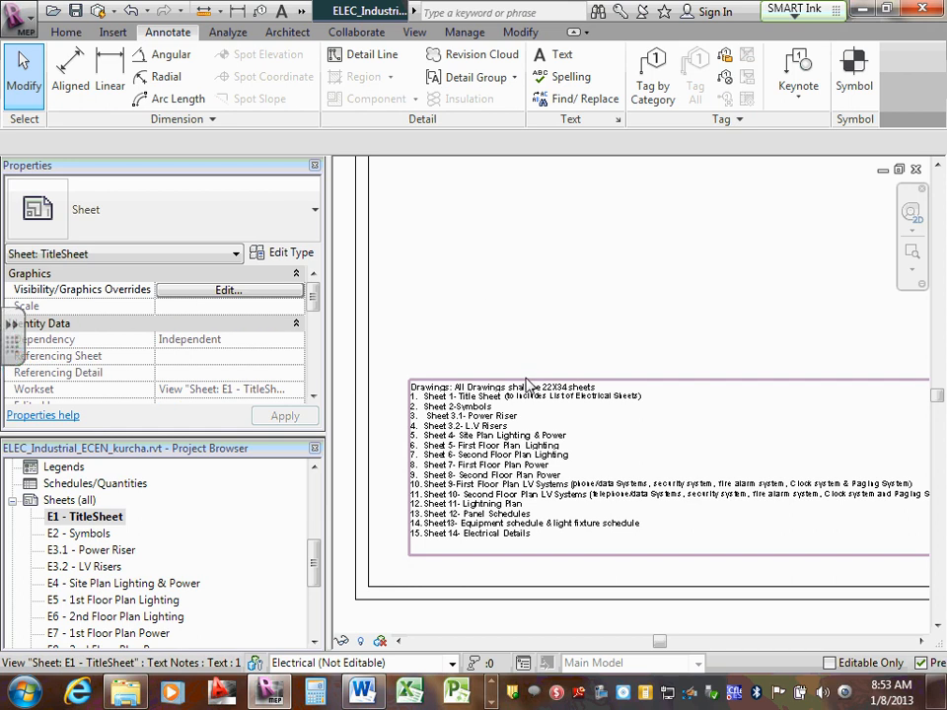
Examine the edited drawings list up close and its placement within the whole title sheet.
scroll(607, 399, down, 3)
scroll(543, 484, up, 3)
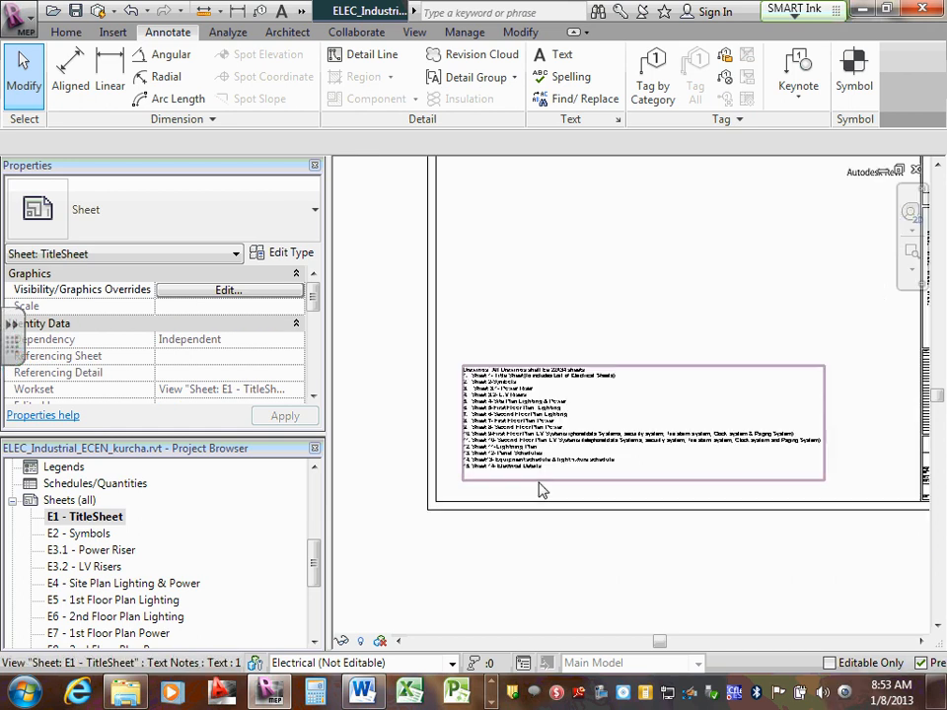
scroll(580, 423, up, 4)
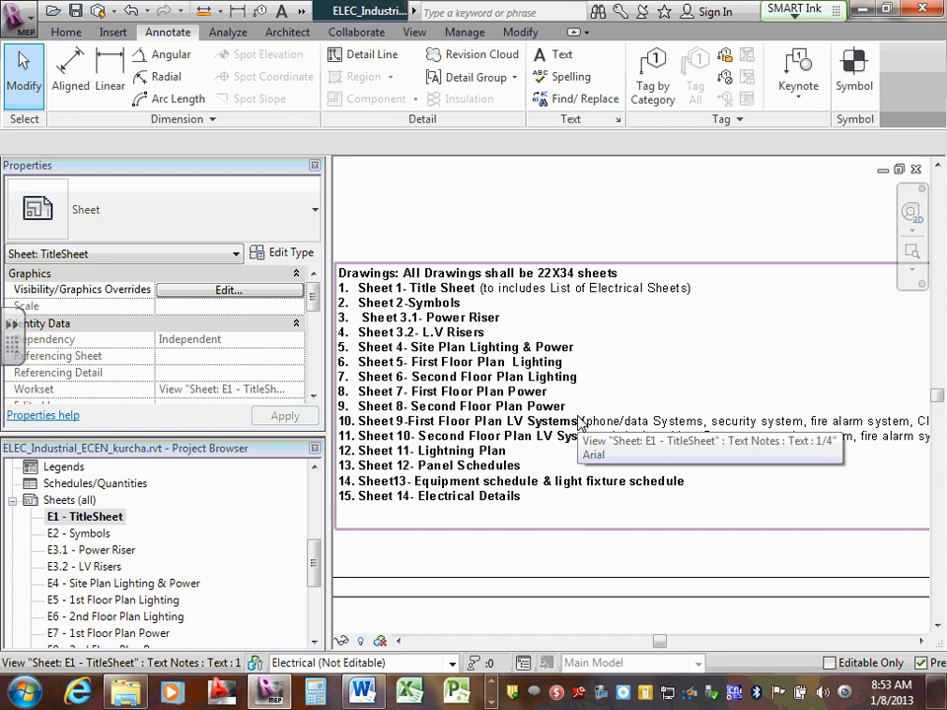
scroll(375, 296, down, 1)
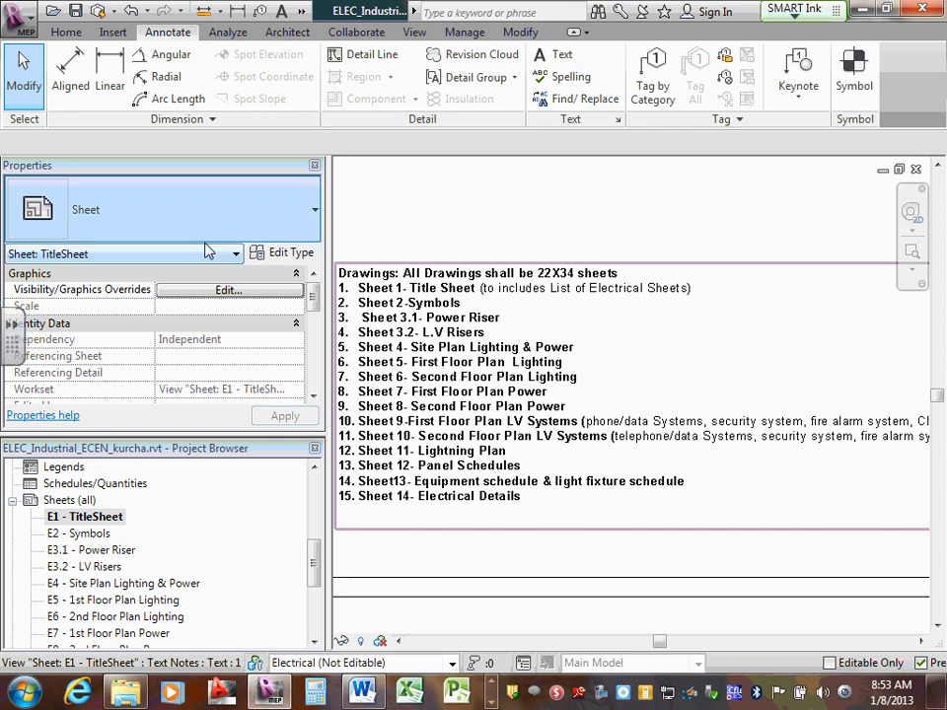
scroll(392, 269, down, 1)
middle_drag(491, 224, 503, 381)
scroll(494, 258, down, 2)
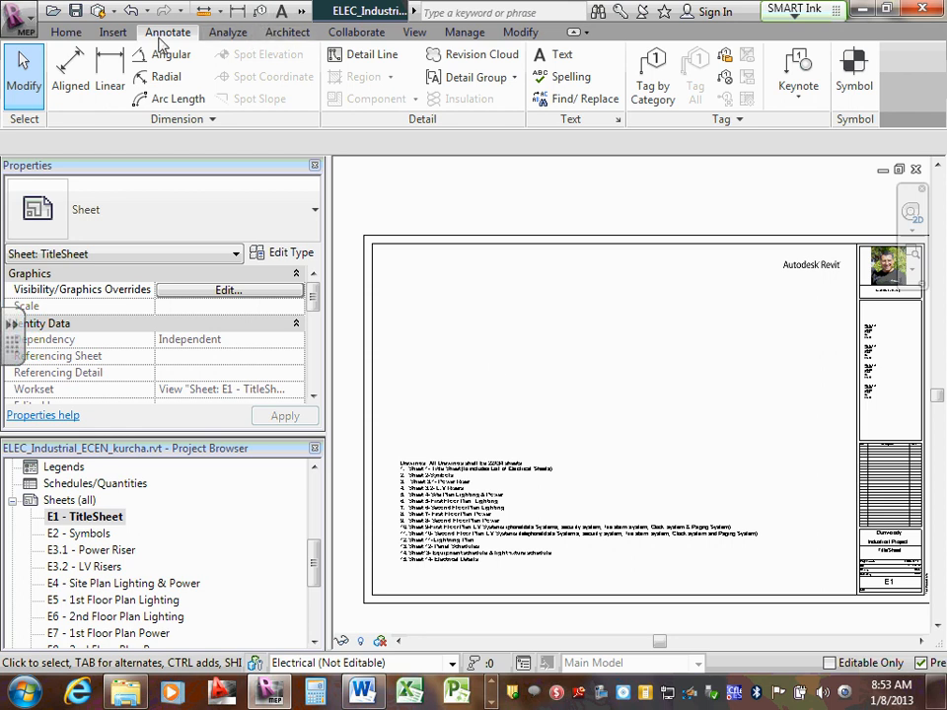
Paste a second copy of the drawings list as a text note above the first, and delete that copy.
click(553, 56)
click(446, 281)
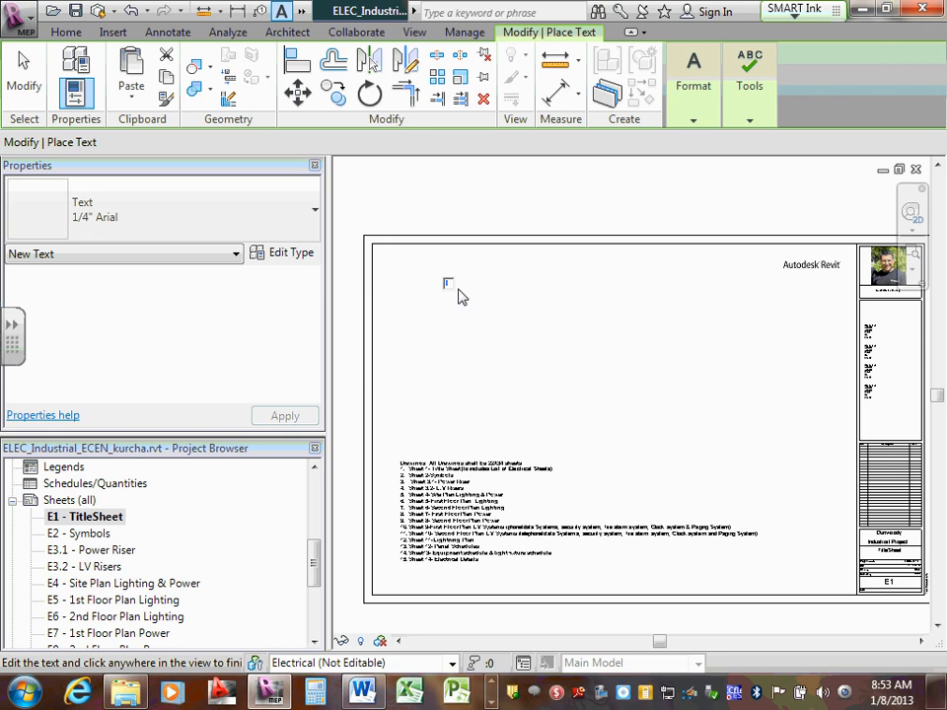
click(133, 84)
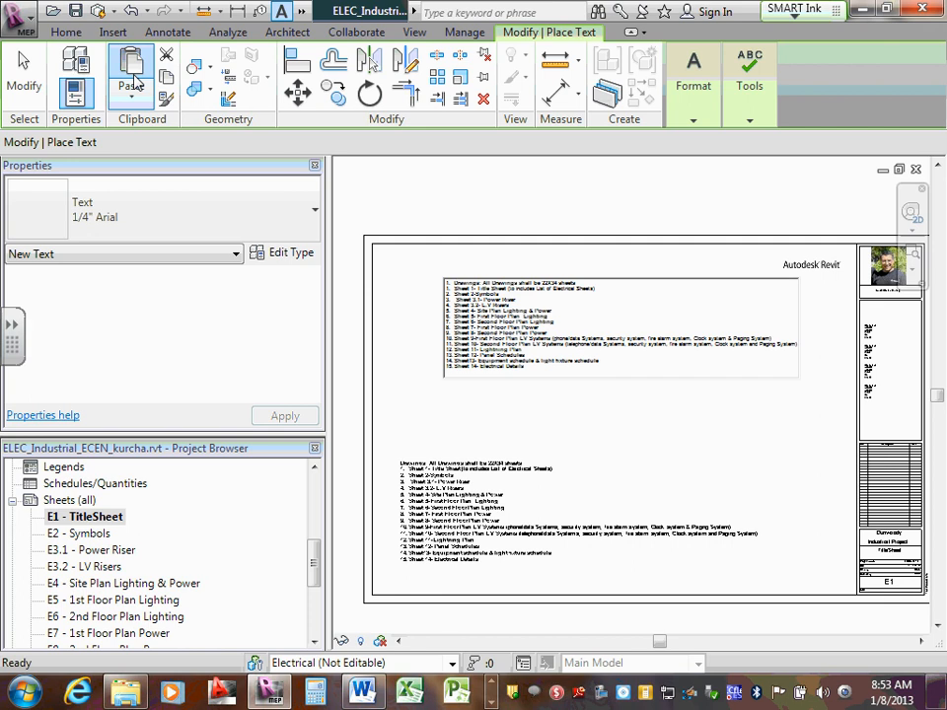
click(484, 391)
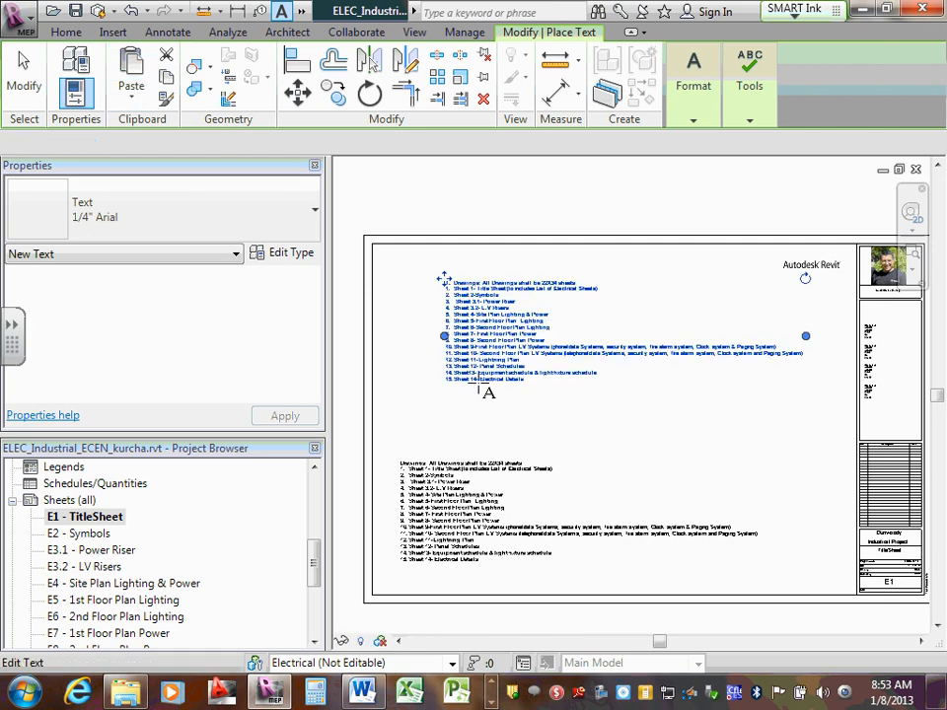
key(Escape)
click(447, 285)
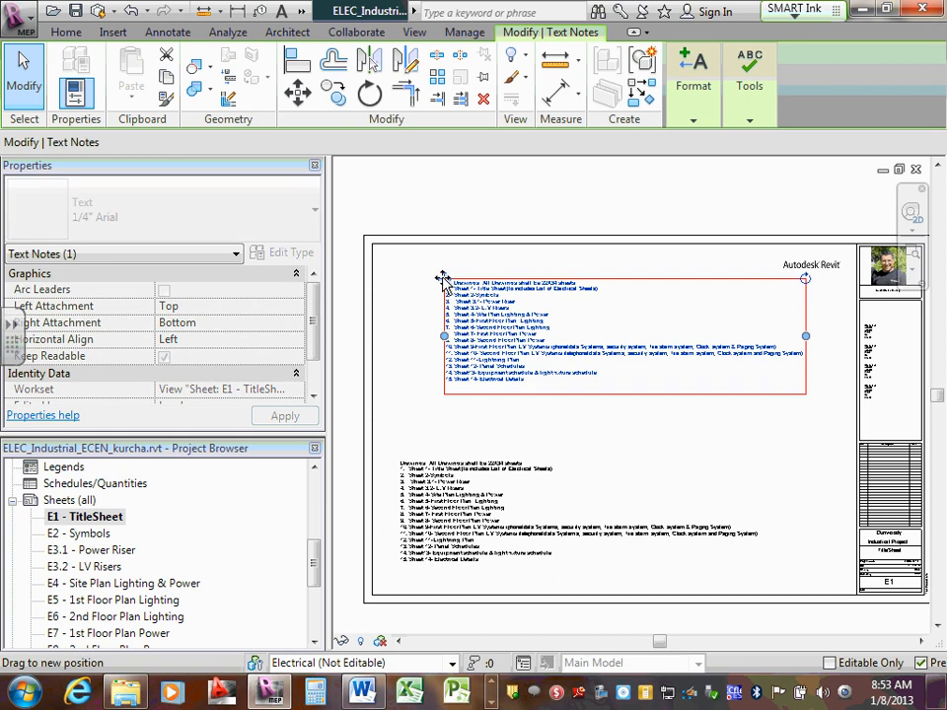
key(Delete)
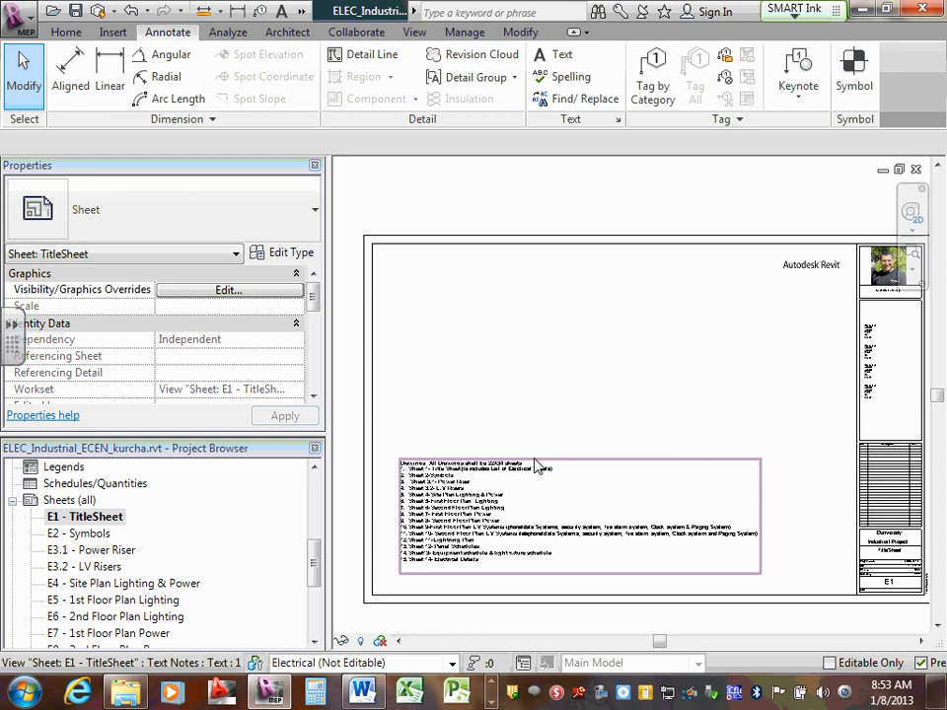
Add a text note reading "Industrial Project" in the upper area of the title sheet, above the drawings list.
click(554, 57)
click(485, 301)
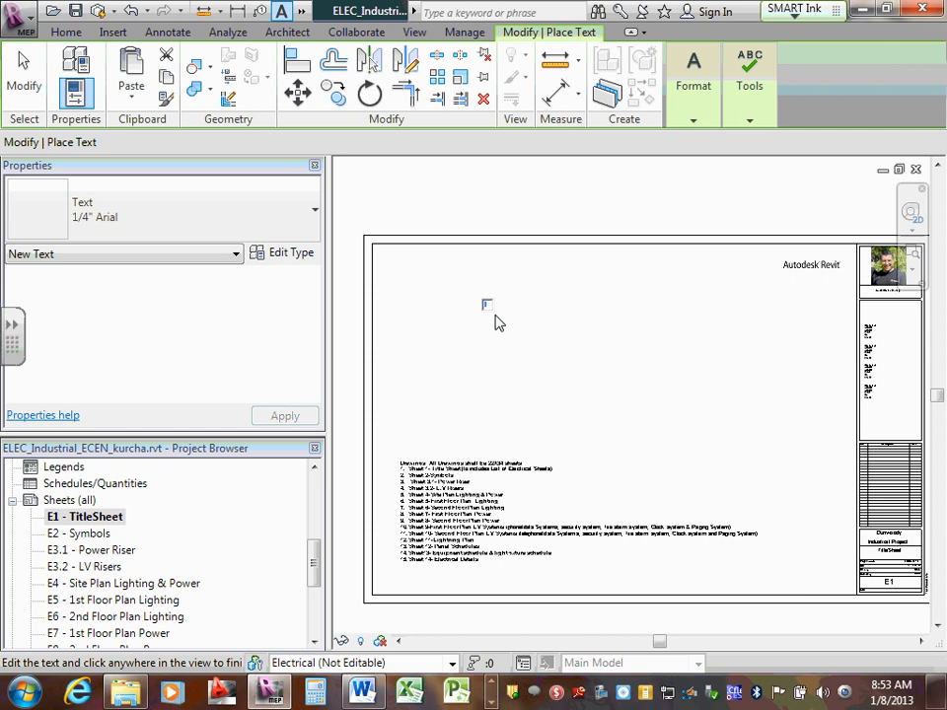
text(te)
click(509, 341)
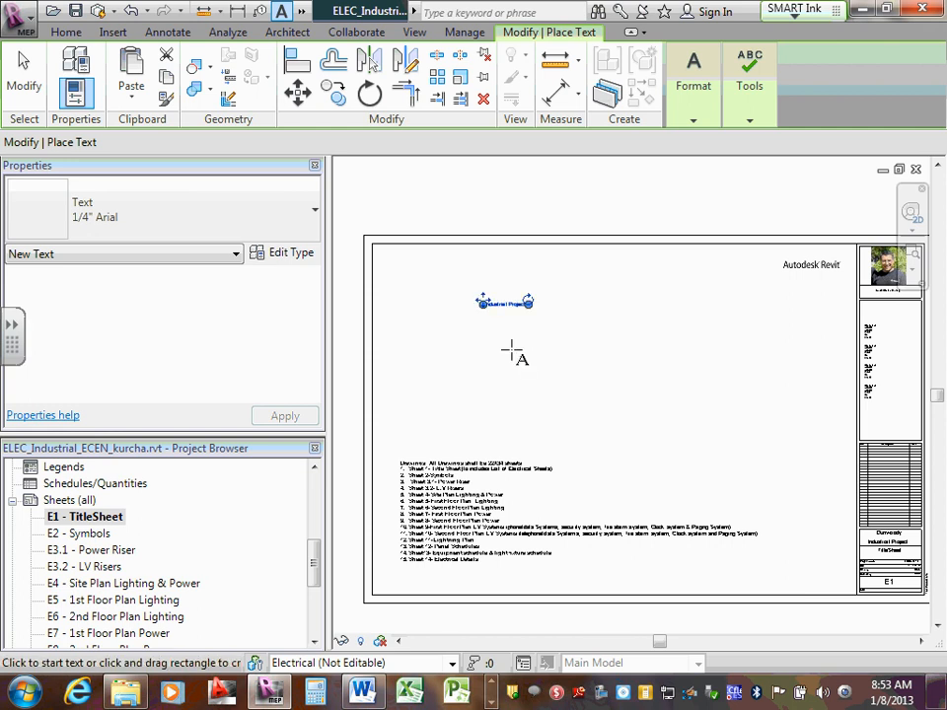
scroll(508, 303, up, 4)
key(Escape)
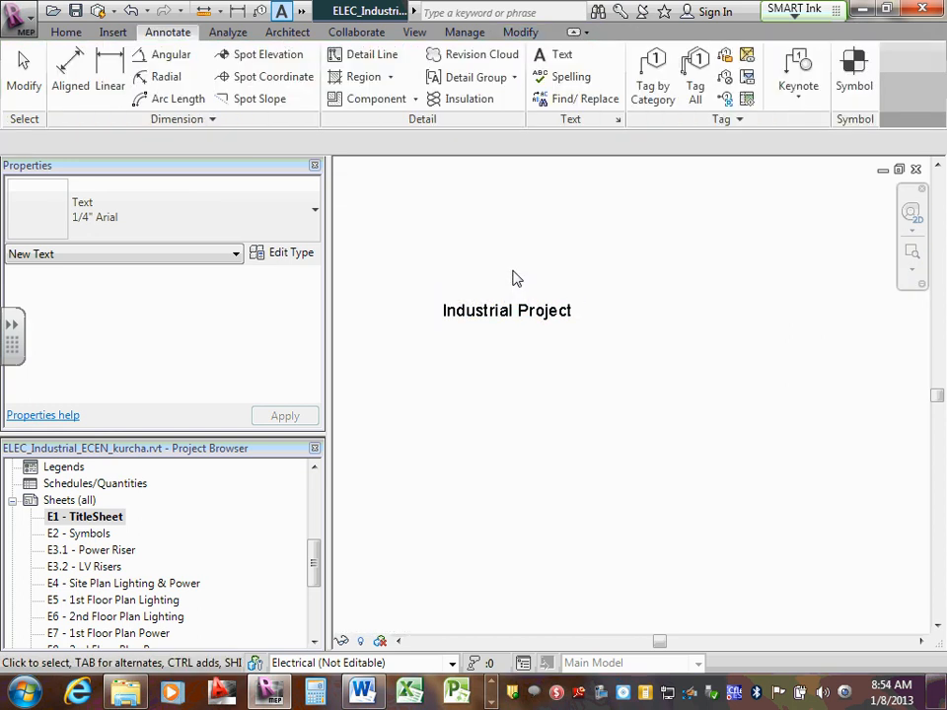
Duplicate the text type of the "Industrial Project" note as a new type named E1-Titlesheet.
key(Escape)
double_click(486, 318)
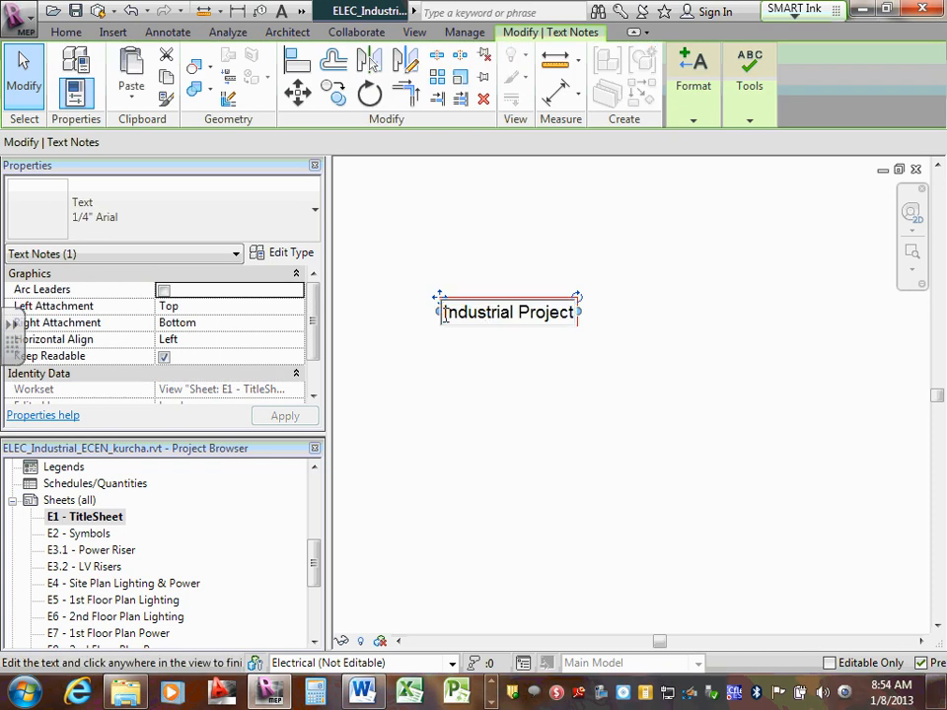
drag(444, 313, 572, 312)
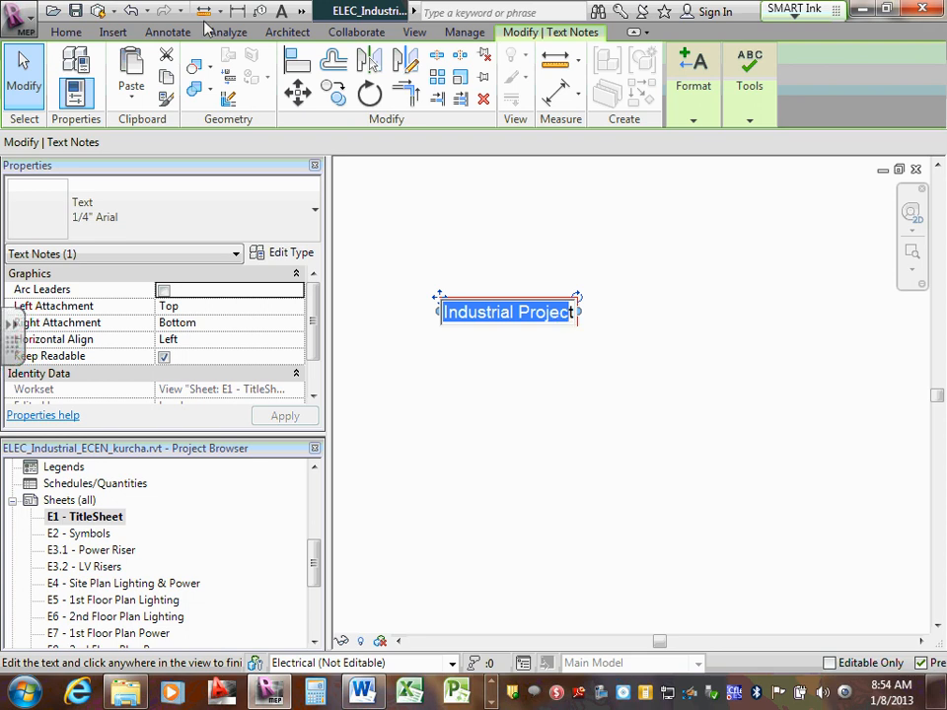
click(281, 255)
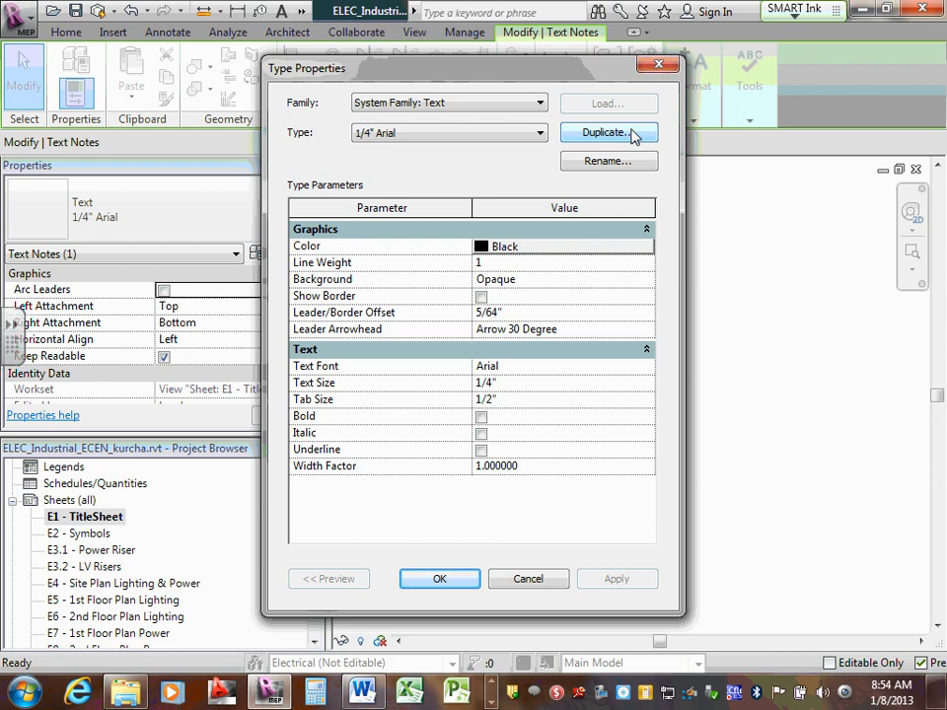
click(641, 133)
click(472, 328)
drag(471, 328, 370, 324)
text(E)
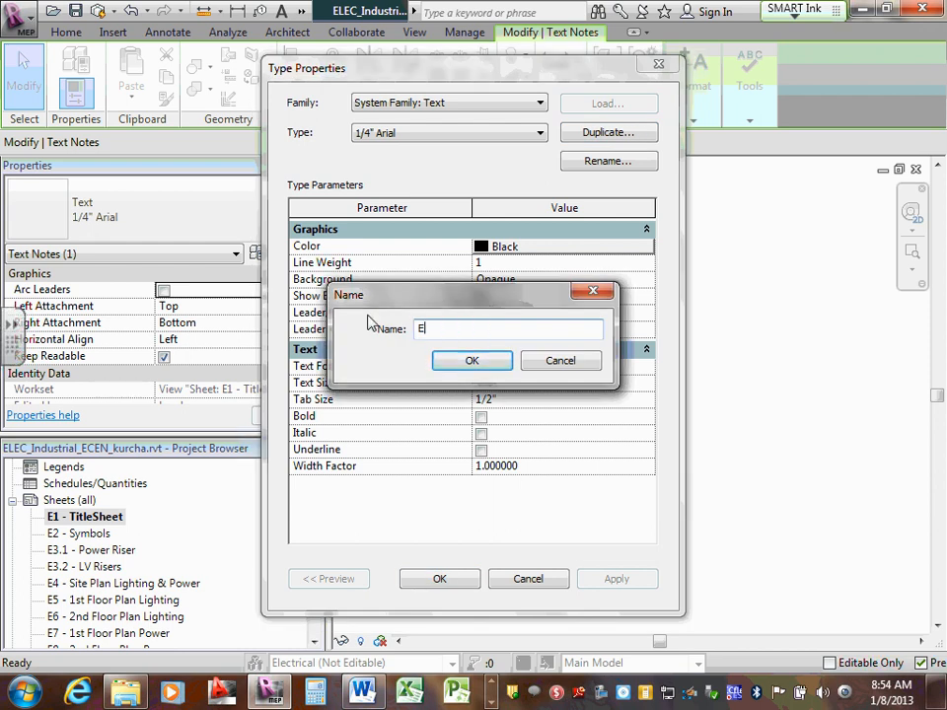
text(1-Titlesheet)
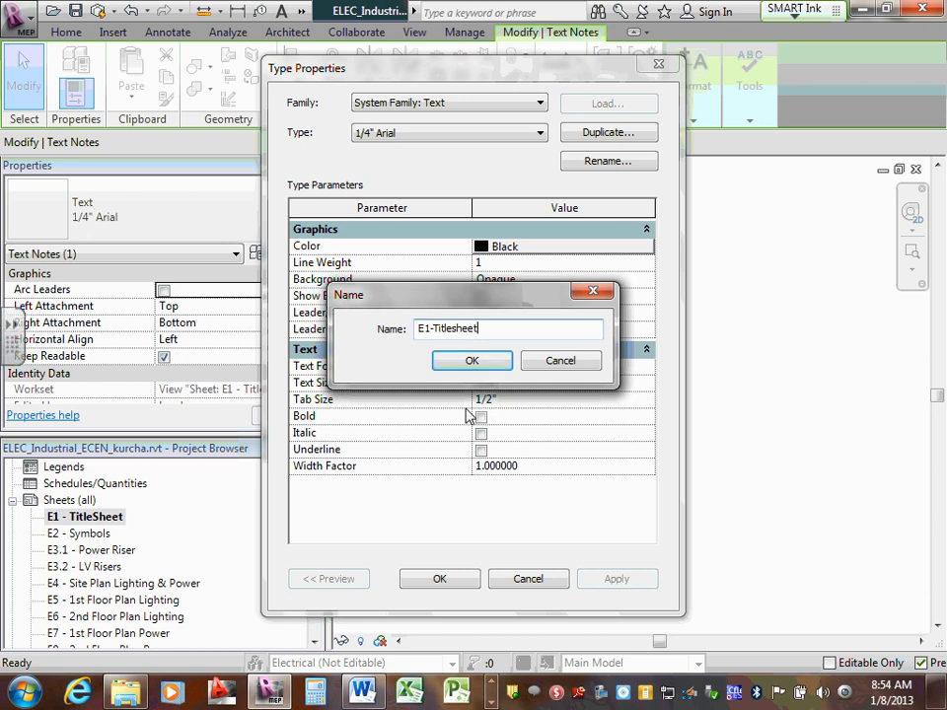
click(472, 360)
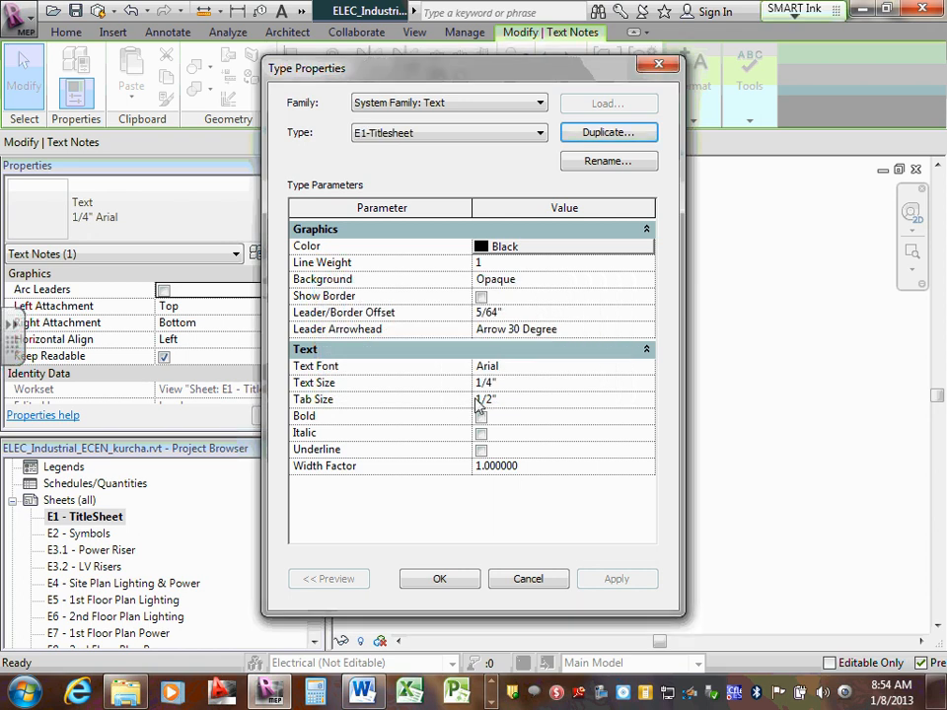
Set the E1-Titlesheet type's text size to 1" and apply it to the "Industrial Project" note.
click(488, 384)
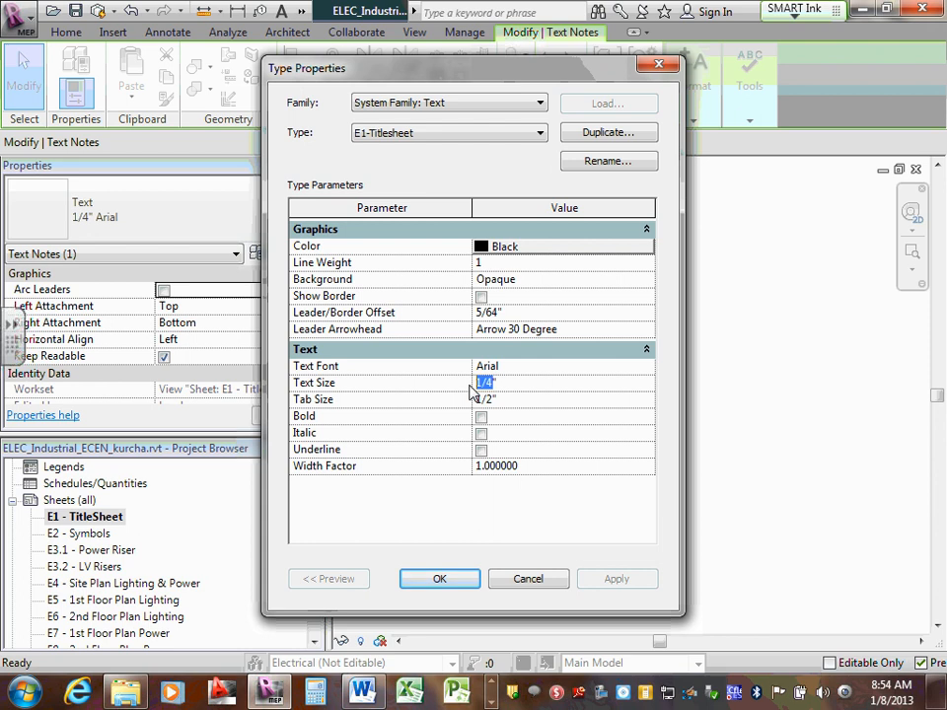
text(1)
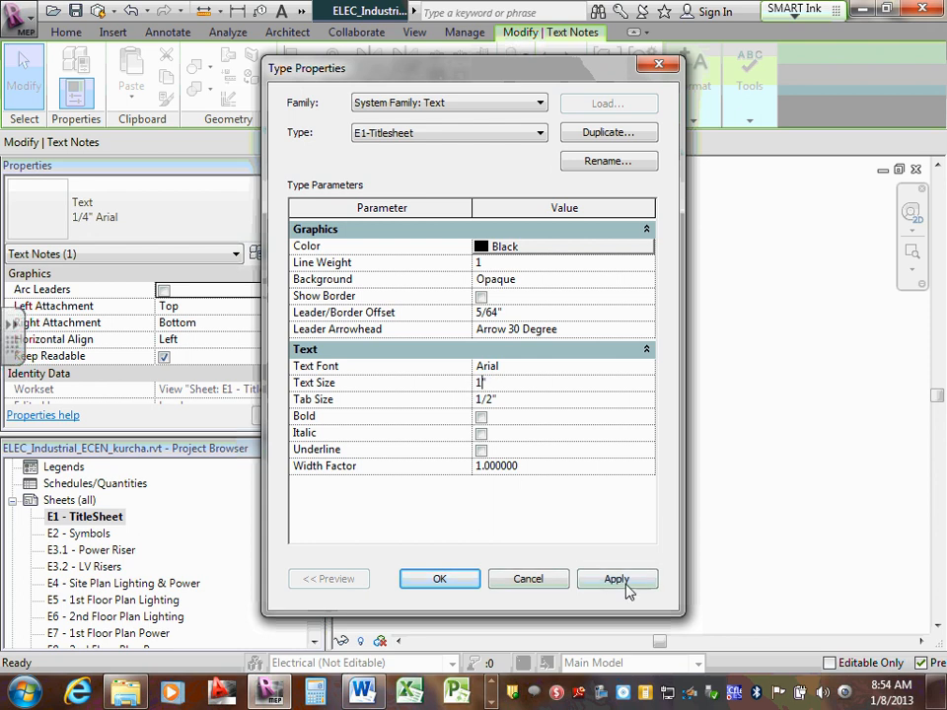
click(438, 579)
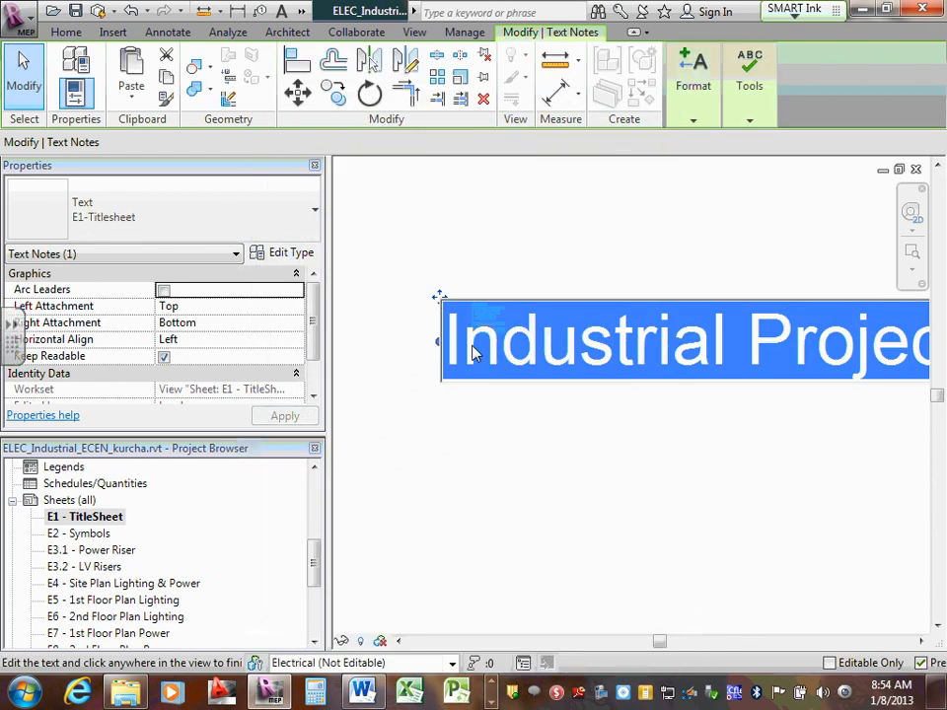
click(592, 491)
scroll(570, 456, down, 3)
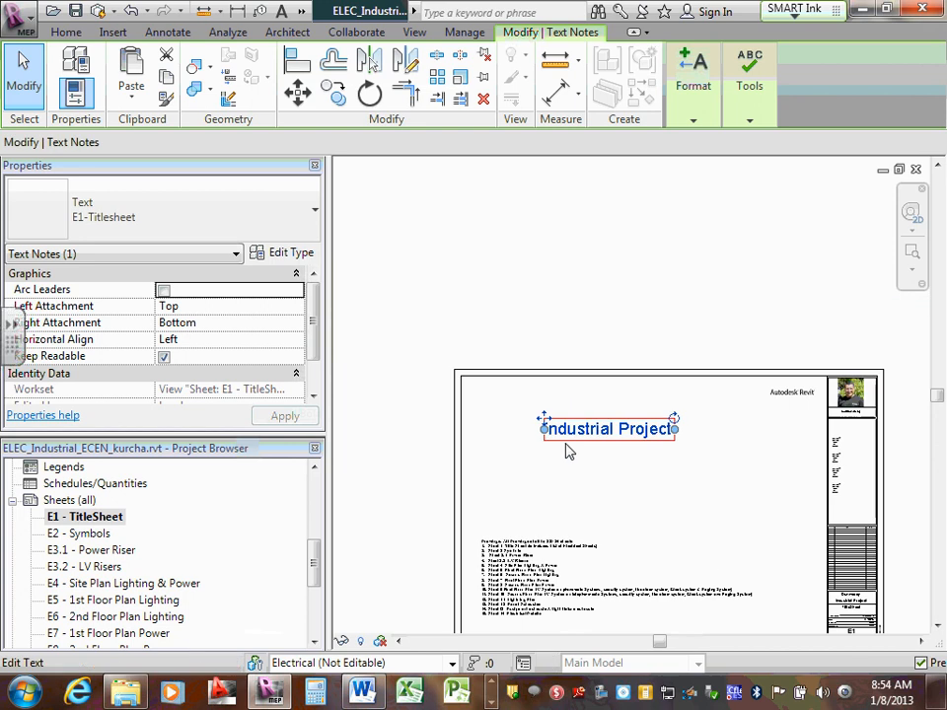
scroll(638, 502, up, 2)
click(651, 498)
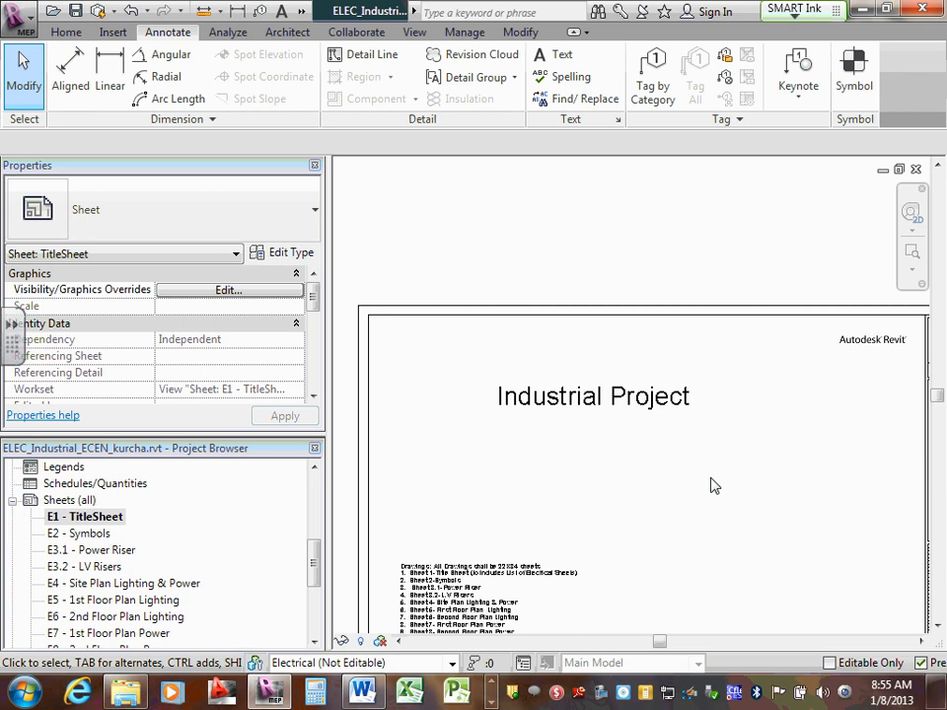
Move the "Industrial Project" title up and slightly left, closer to the upper border of the title sheet.
scroll(684, 446, down, 2)
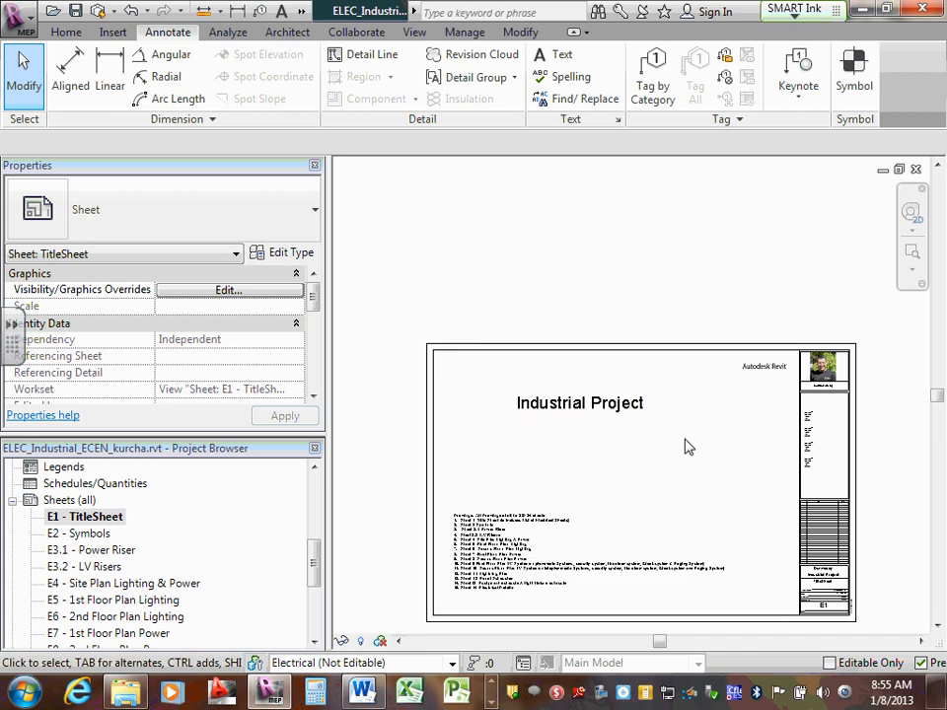
scroll(655, 431, up, 2)
mouse_move(426, 373)
mouse_down()
mouse_move(418, 333)
mouse_move(398, 331)
mouse_up()
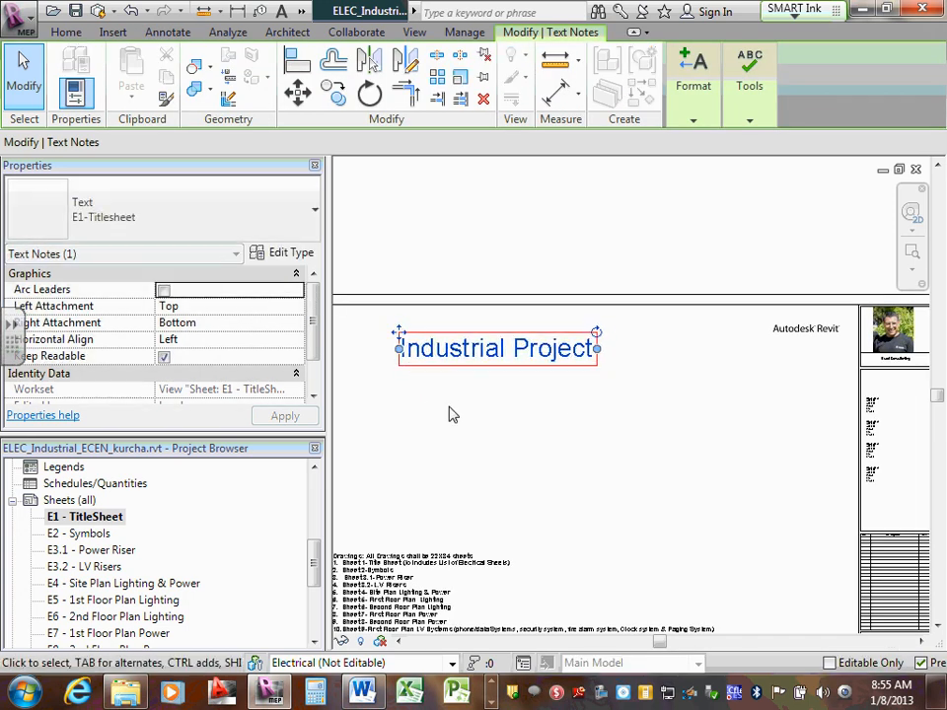
click(454, 414)
scroll(461, 415, down, 2)
middle_drag(414, 420, 463, 394)
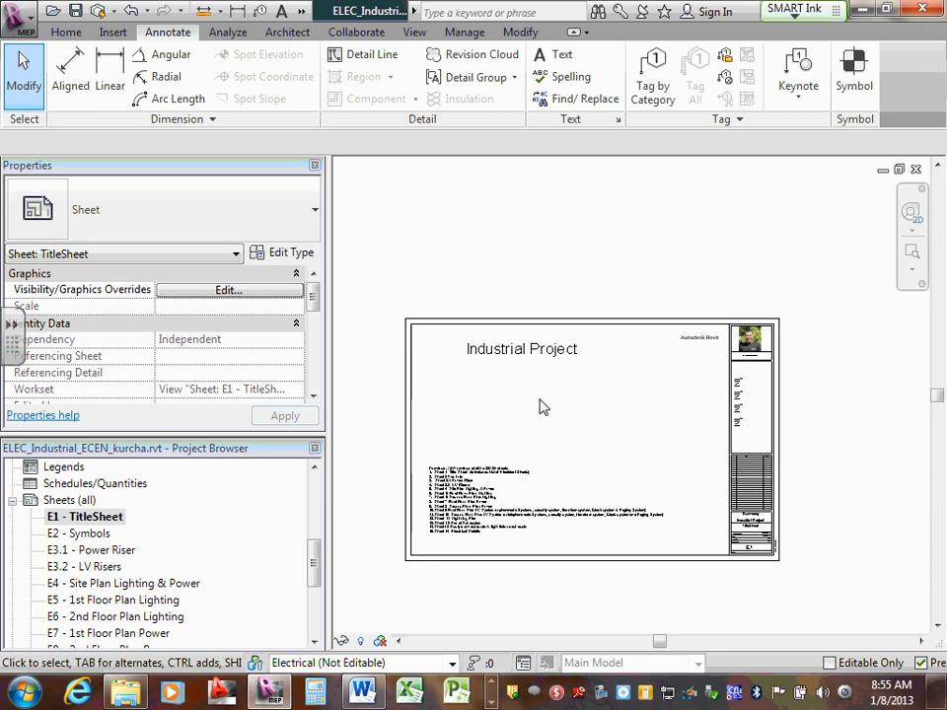
Examine the list of drawings on the title sheet and its size relative to the sheet.
scroll(547, 407, up, 2)
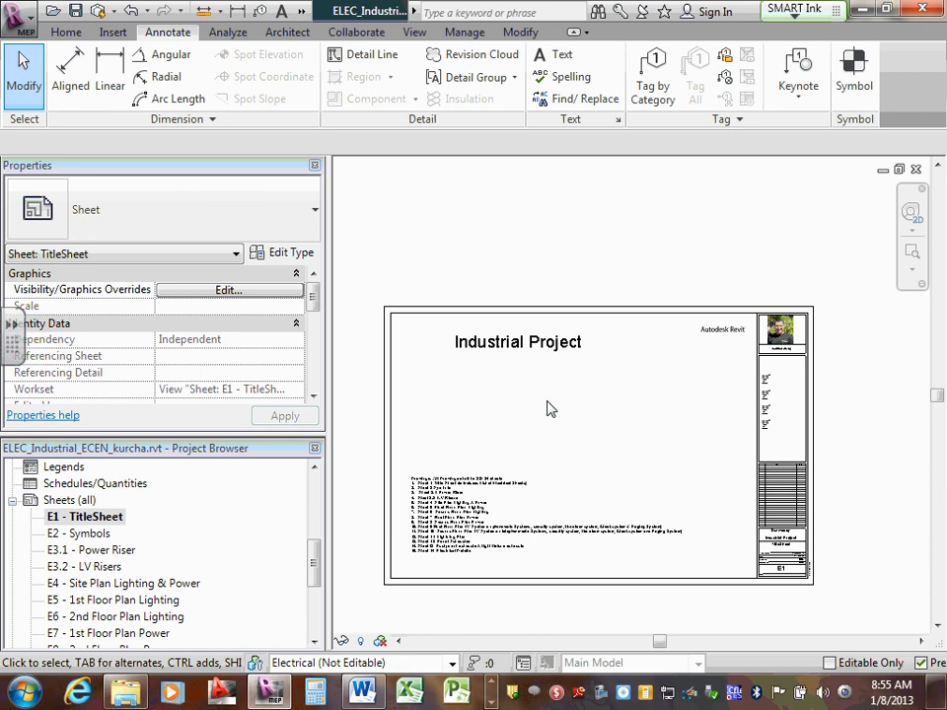
scroll(464, 473, up, 5)
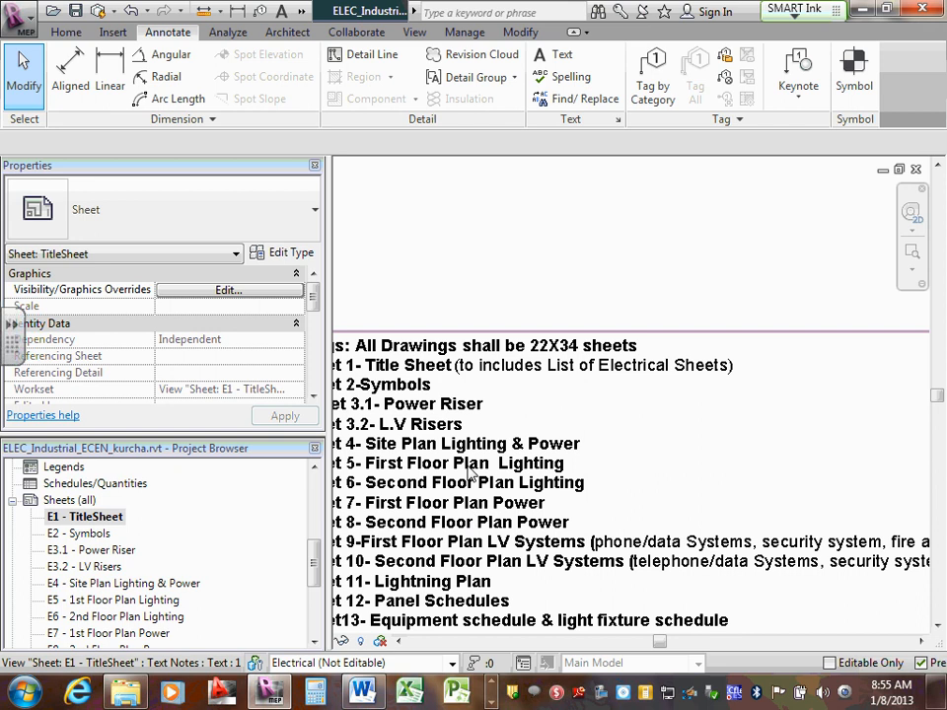
scroll(473, 474, down, 3)
scroll(399, 483, up, 3)
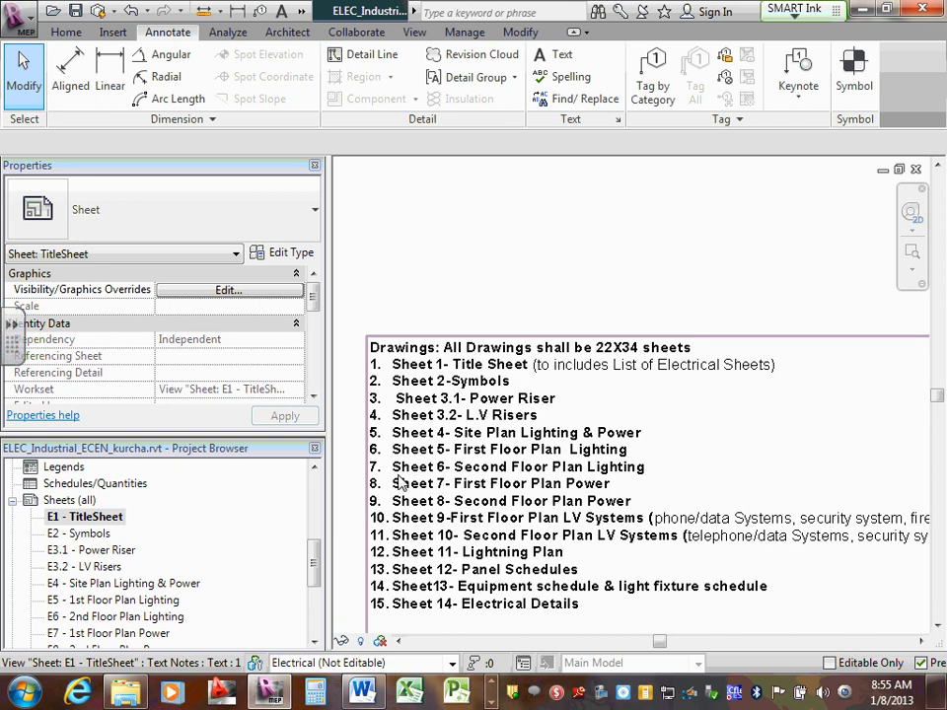
scroll(399, 484, down, 4)
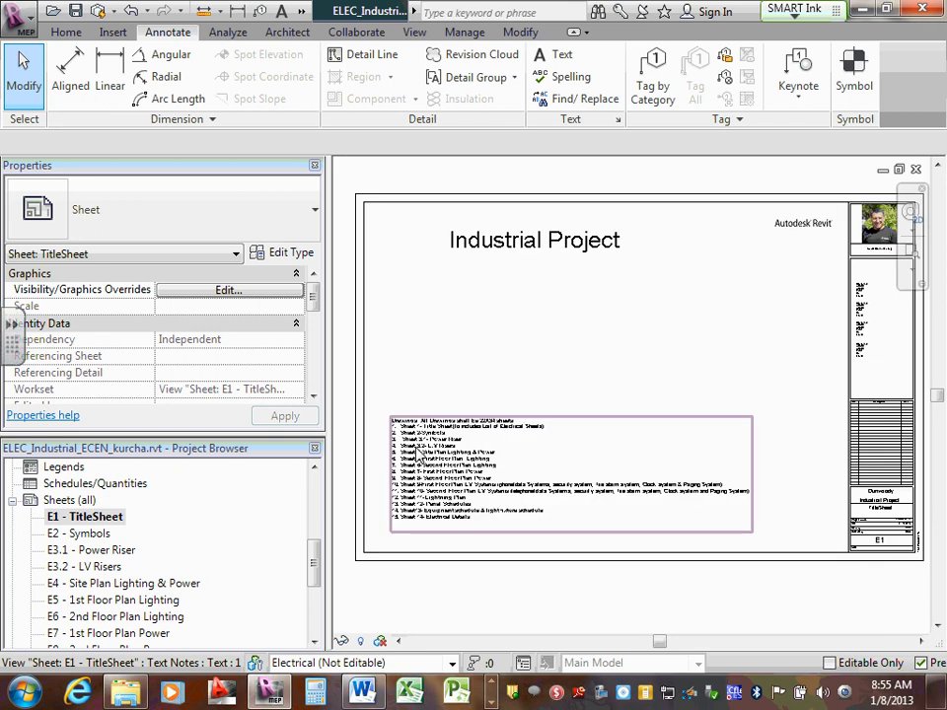
scroll(419, 456, up, 3)
scroll(464, 375, down, 3)
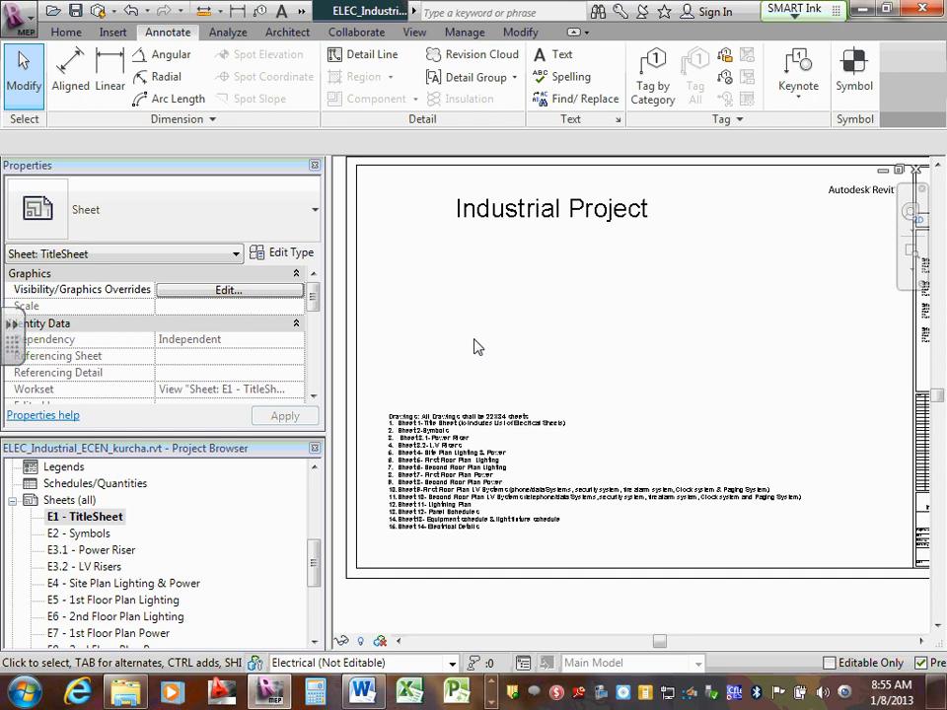
scroll(478, 346, down, 2)
Inspect the title block around the Autodesk Revit label, checking what it belongs to, and return to the whole sheet.
scroll(750, 270, up, 3)
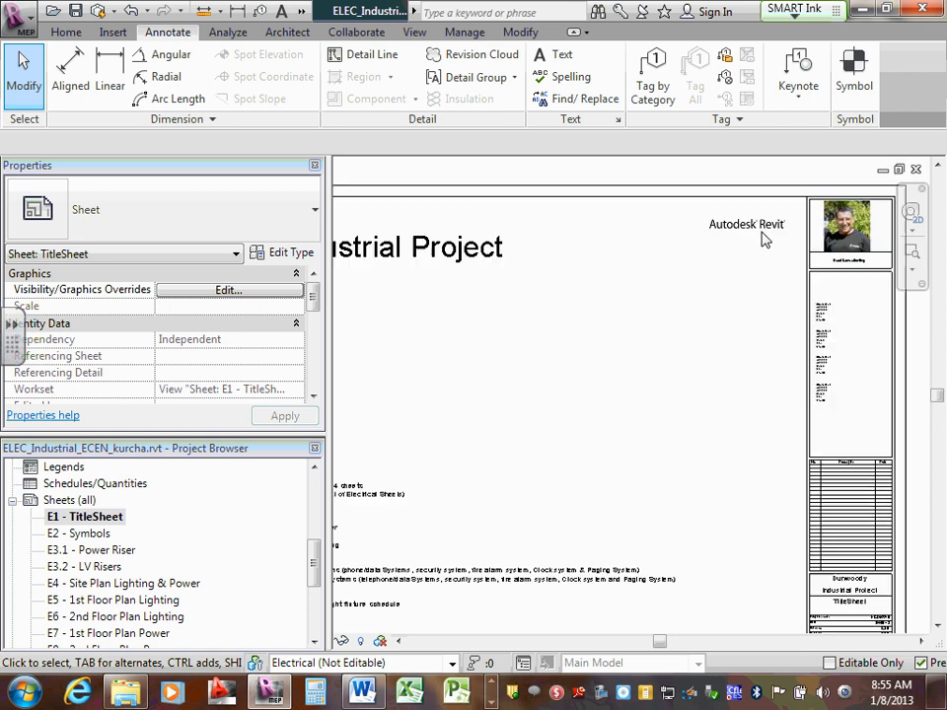
scroll(765, 237, up, 2)
click(755, 227)
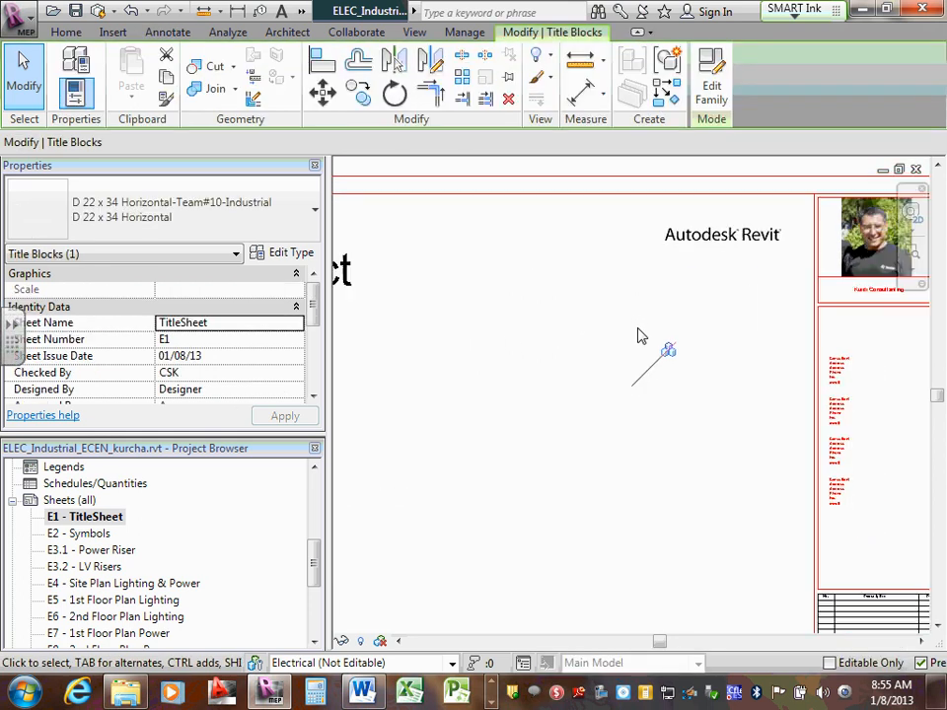
scroll(635, 343, down, 2)
click(538, 405)
scroll(566, 398, down, 4)
scroll(493, 401, up, 2)
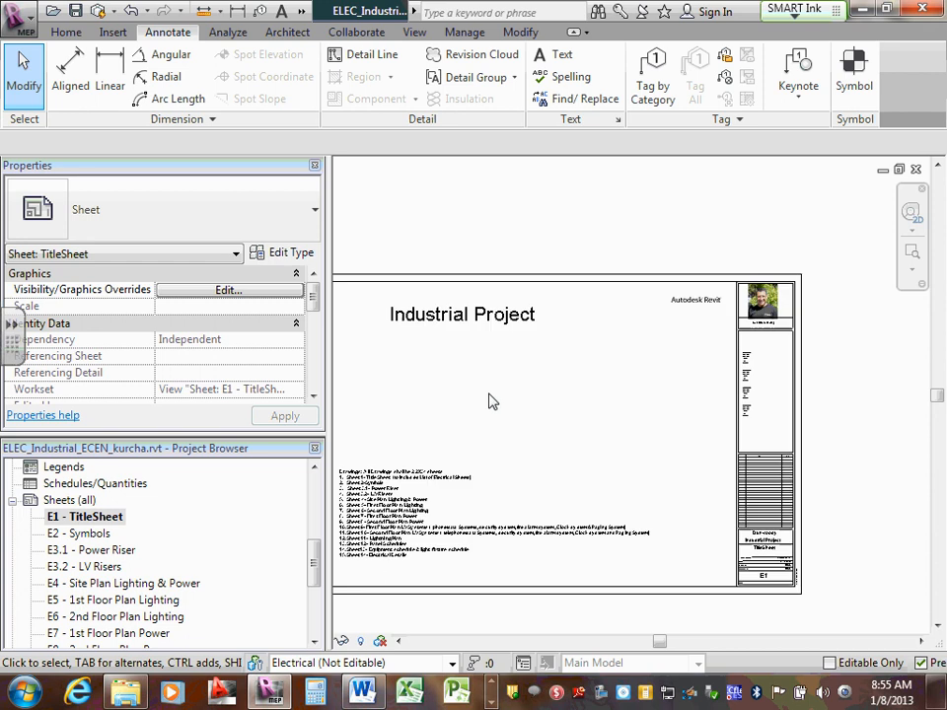
middle_drag(491, 401, 549, 395)
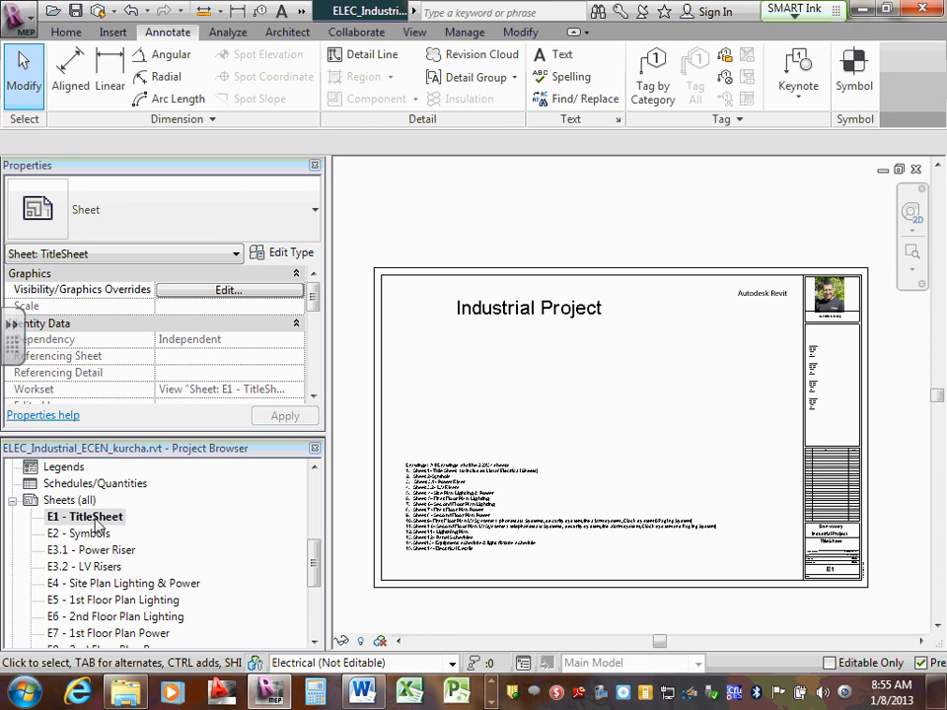
Add the {3D} view to sheet E1 - TitleSheet and place it near the middle of the sheet.
right_click(97, 518)
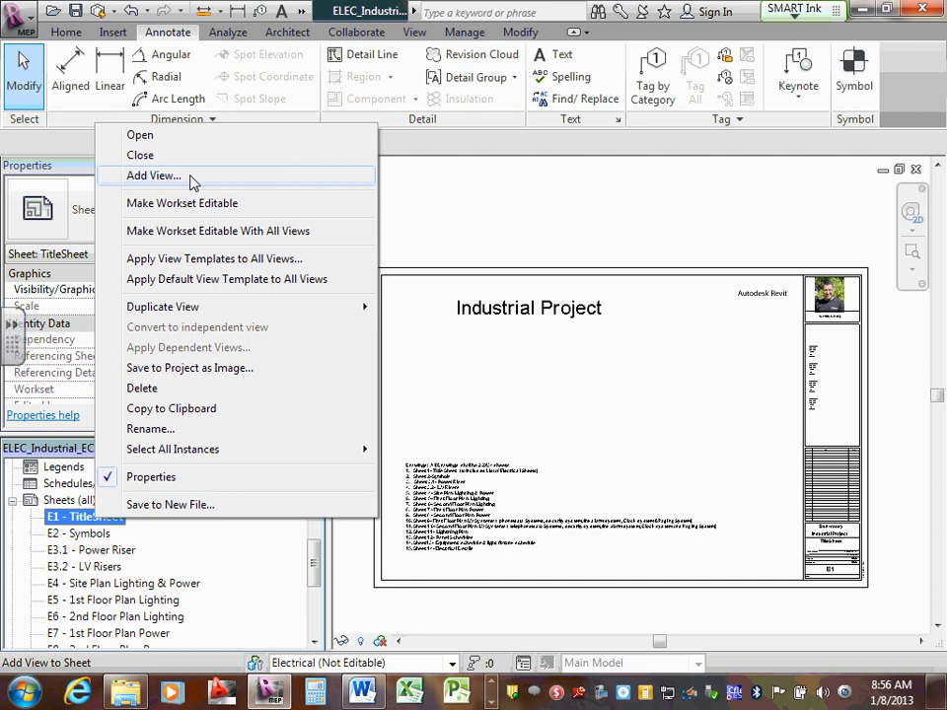
click(153, 176)
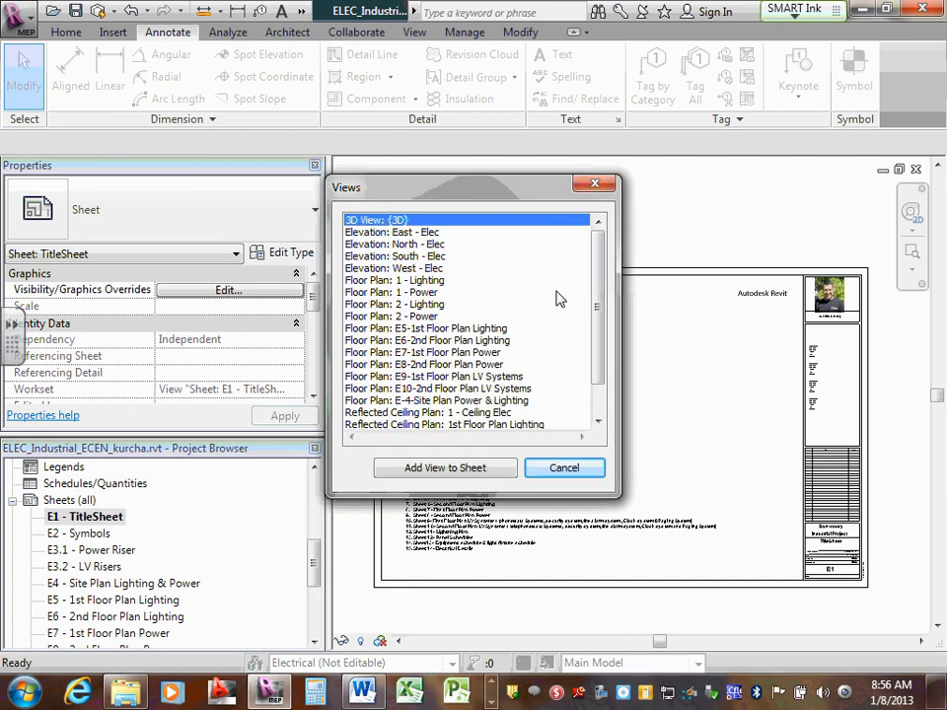
click(454, 466)
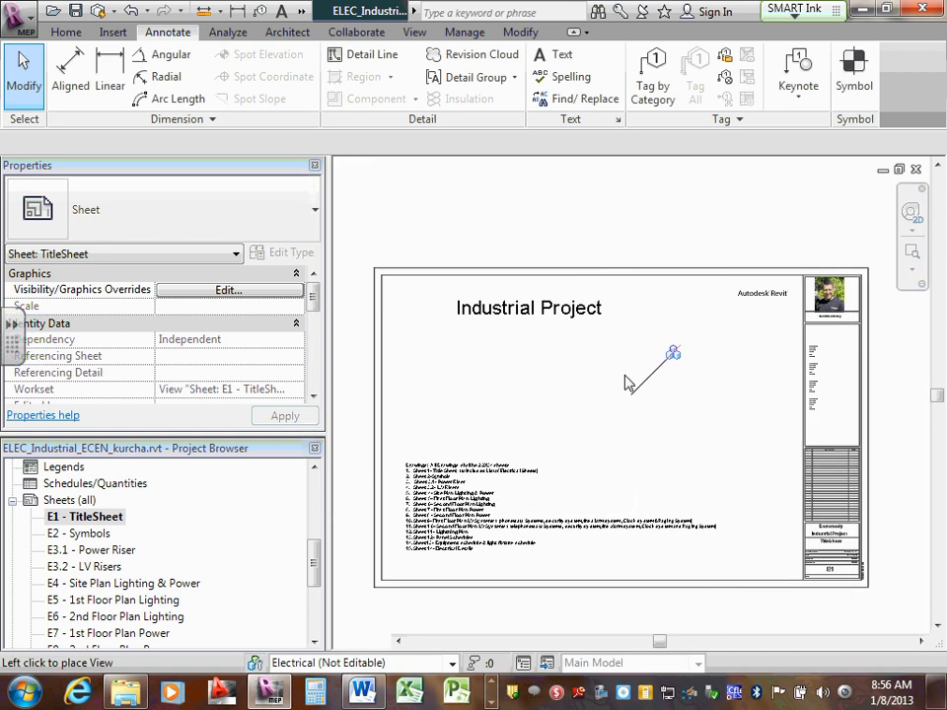
click(623, 390)
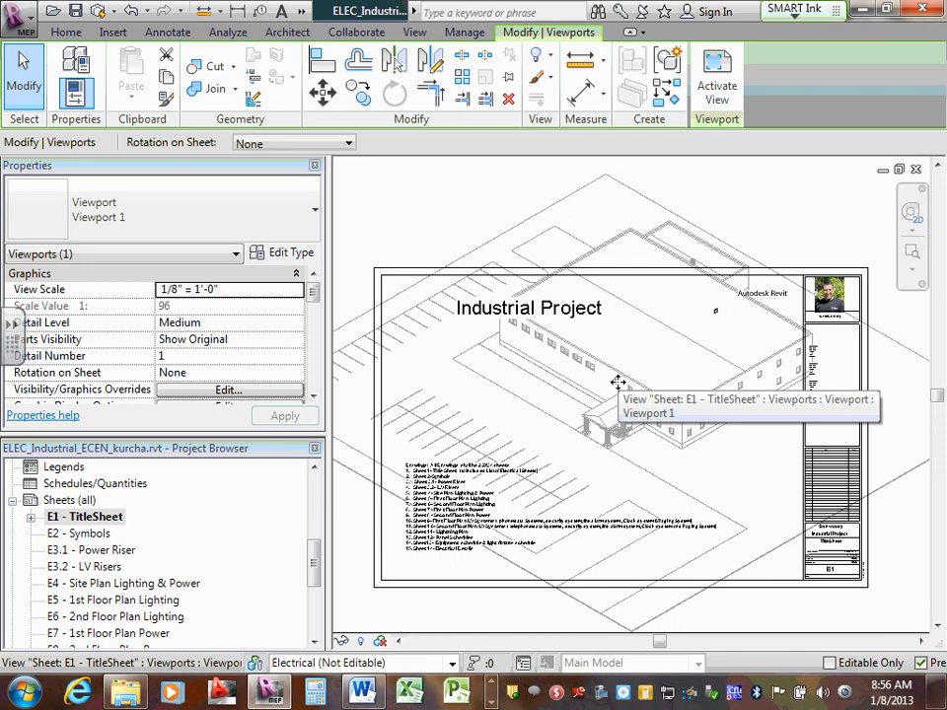
scroll(612, 379, down, 2)
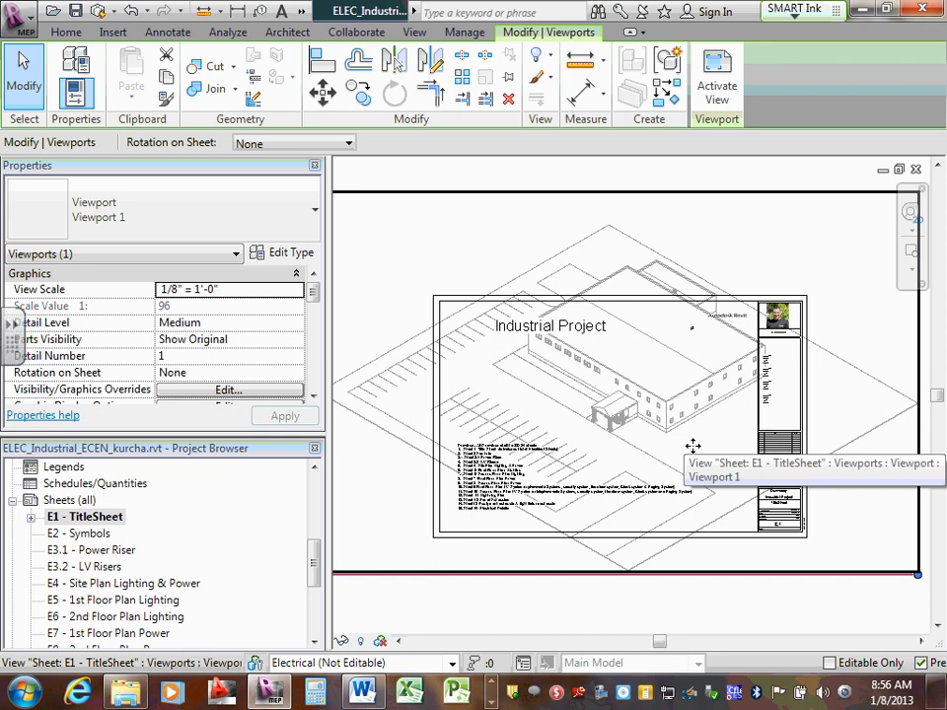
Set the placed 3D view's scale to 3/32" = 1'-0" and check its fit on sheet E1 - TitleSheet.
click(31, 517)
click(91, 534)
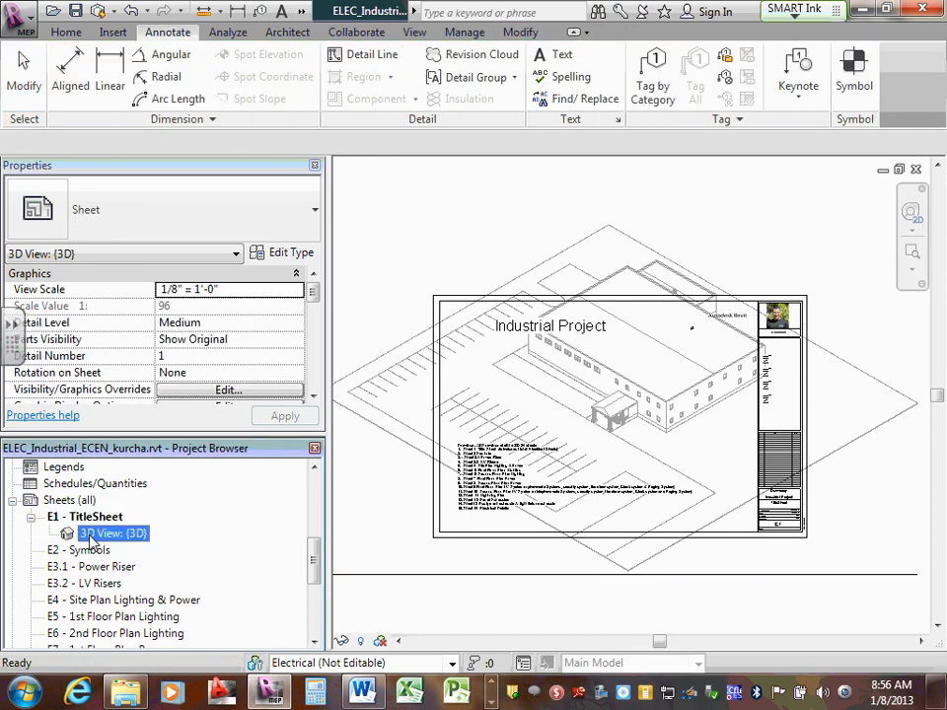
double_click(90, 534)
click(365, 642)
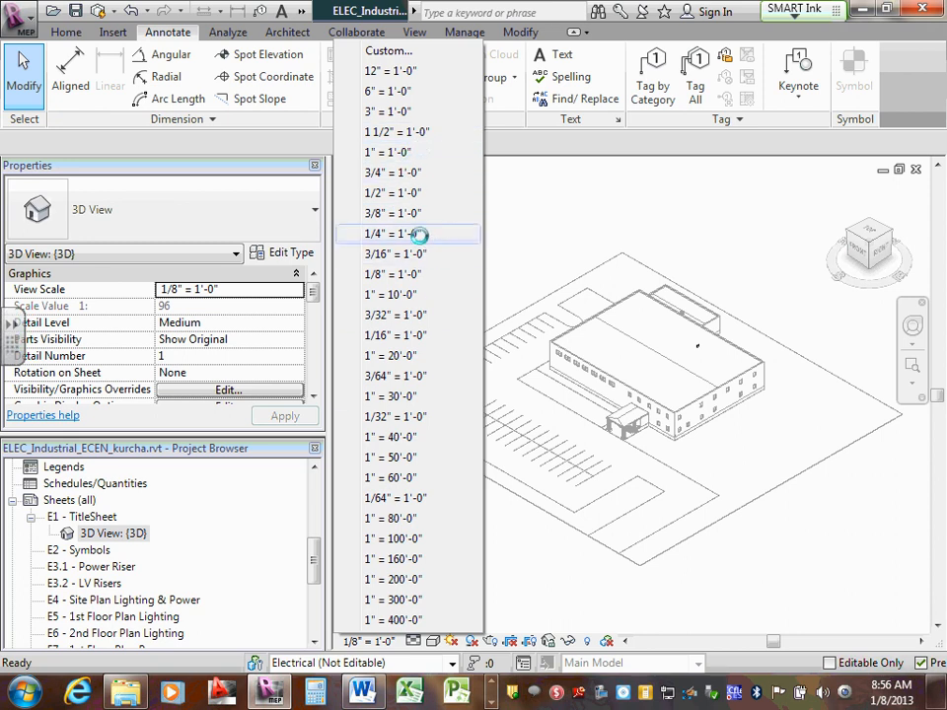
click(409, 317)
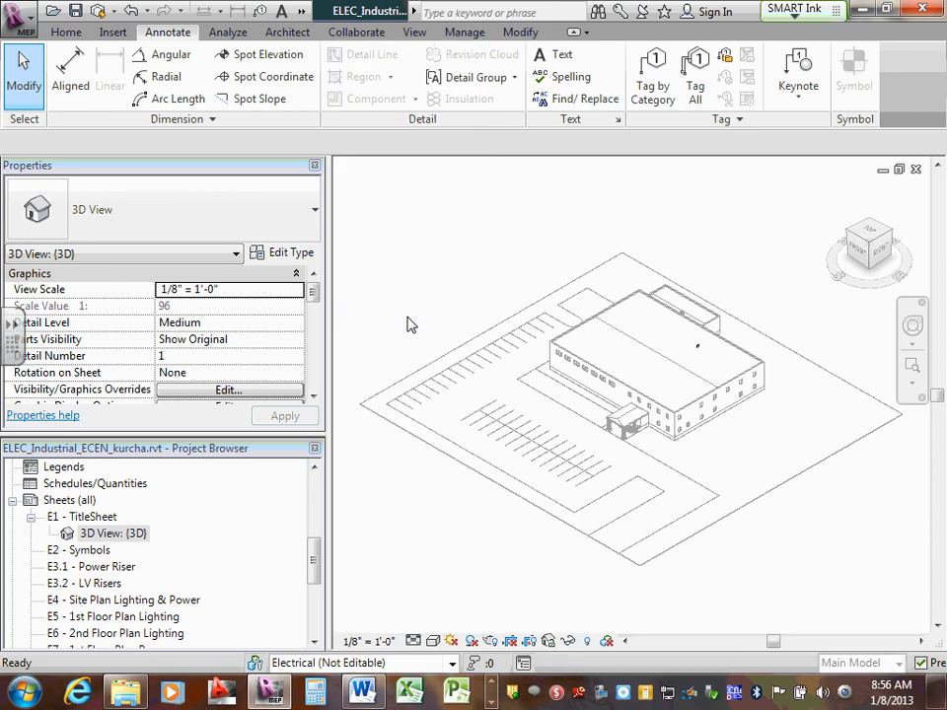
double_click(89, 518)
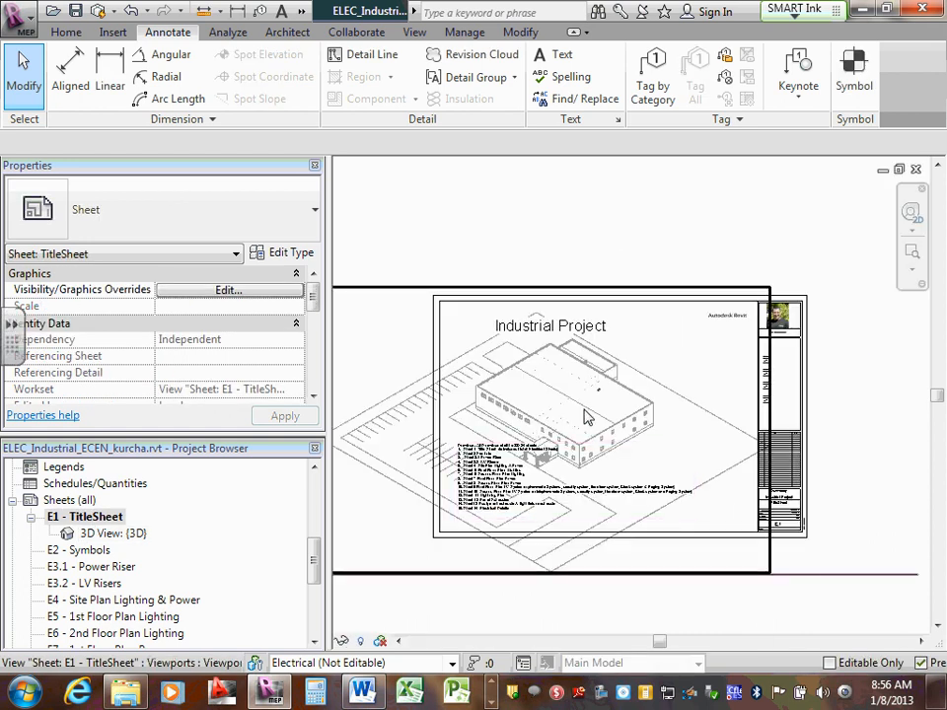
scroll(584, 402, down, 2)
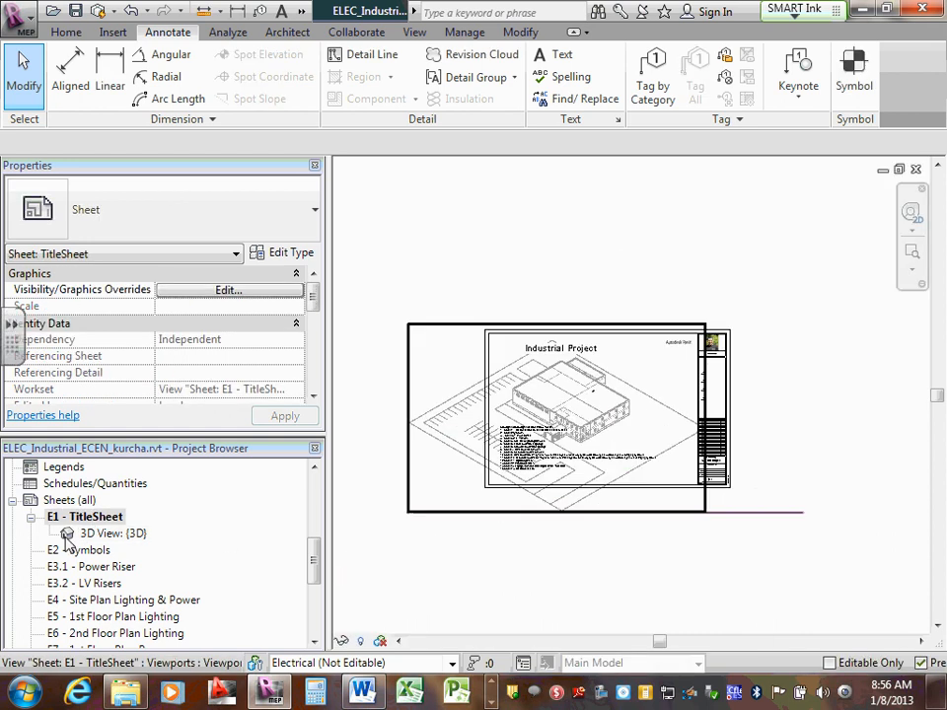
scroll(560, 408, up, 2)
Set the {3D} view's scale to 1/16" = 1'-0" and return to sheet E1 - TitleSheet.
double_click(128, 534)
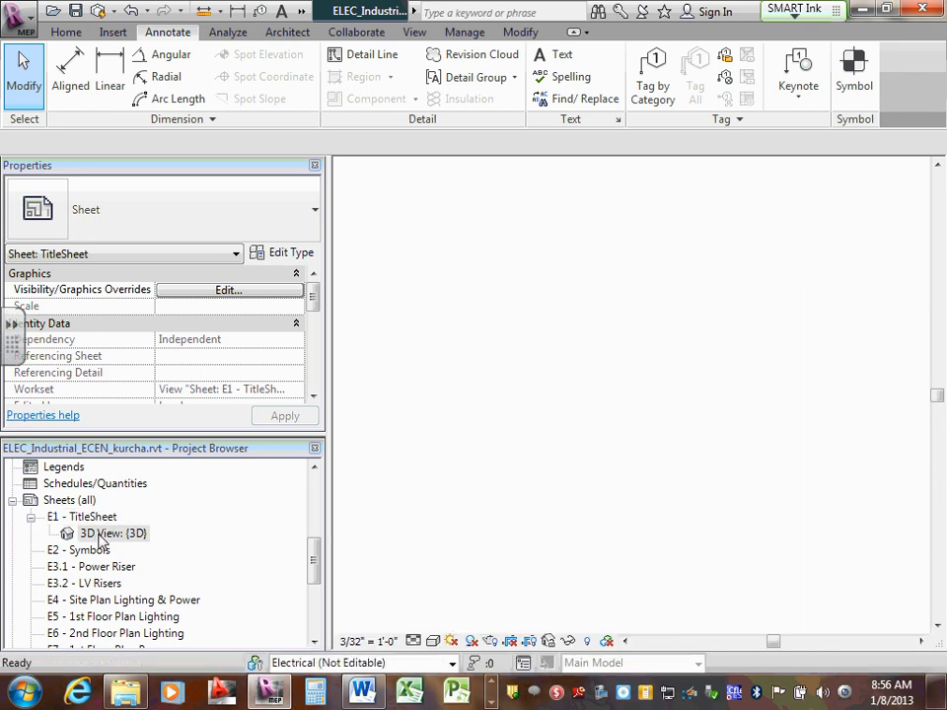
click(365, 641)
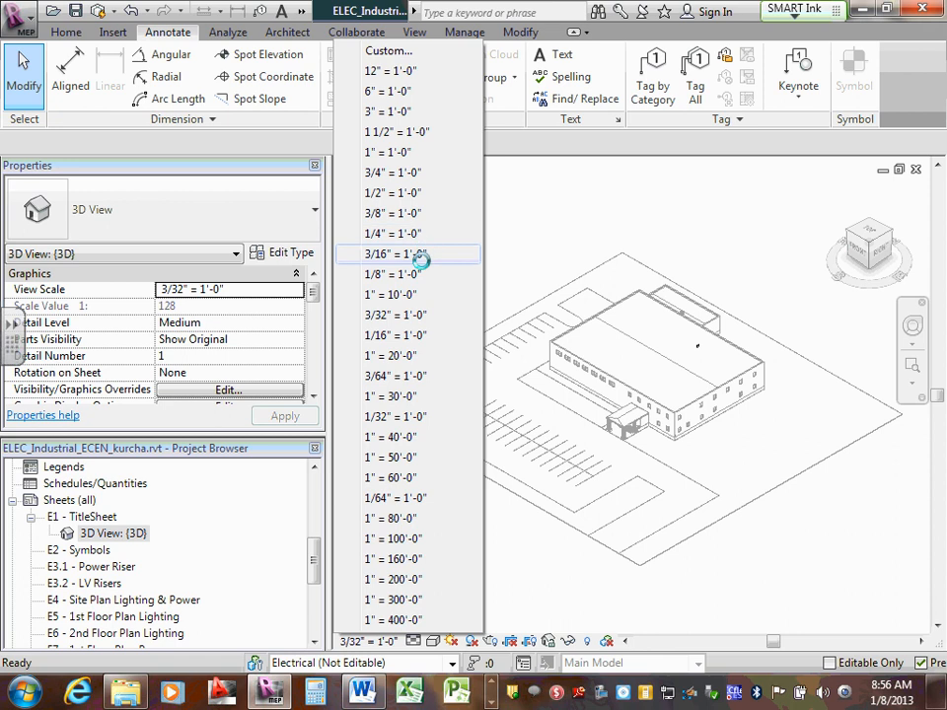
click(417, 340)
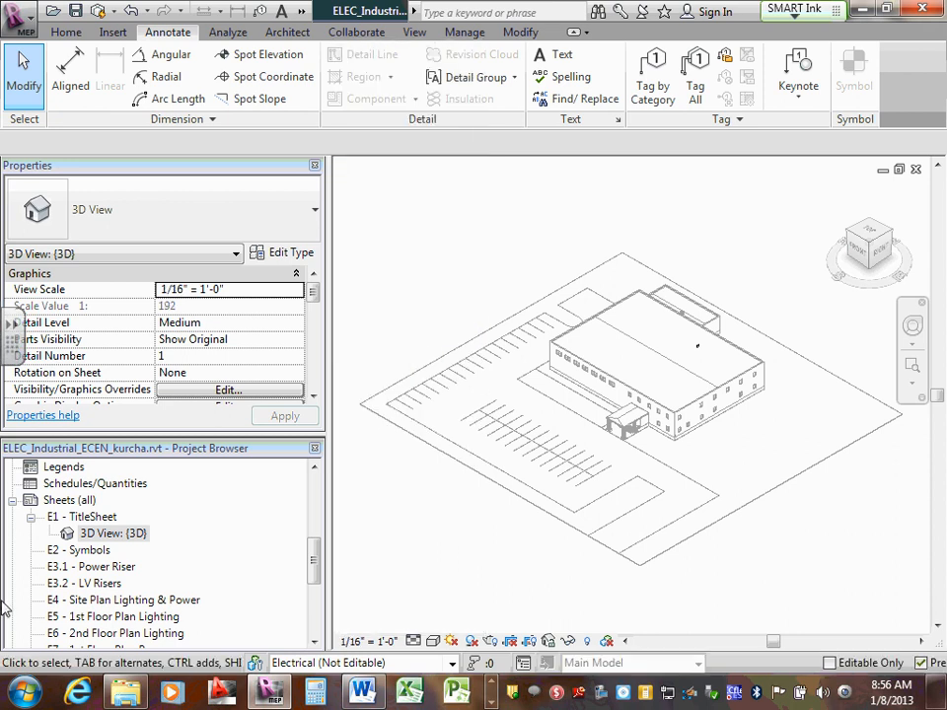
double_click(102, 517)
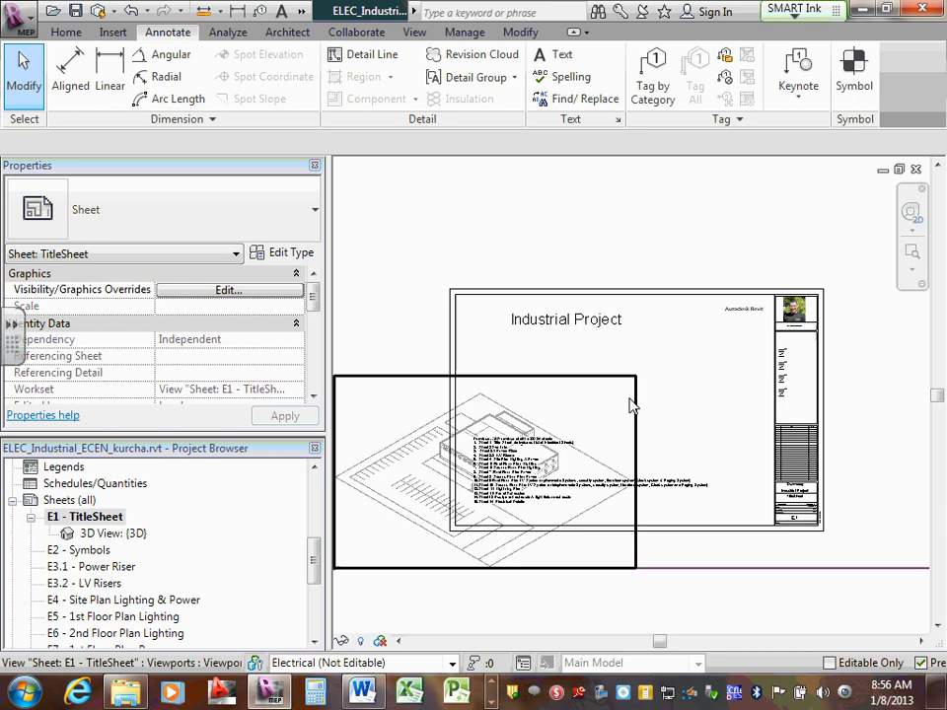
Move the 3D viewport inside the sheet border so that it sits beside the title block without overlapping it.
click(405, 386)
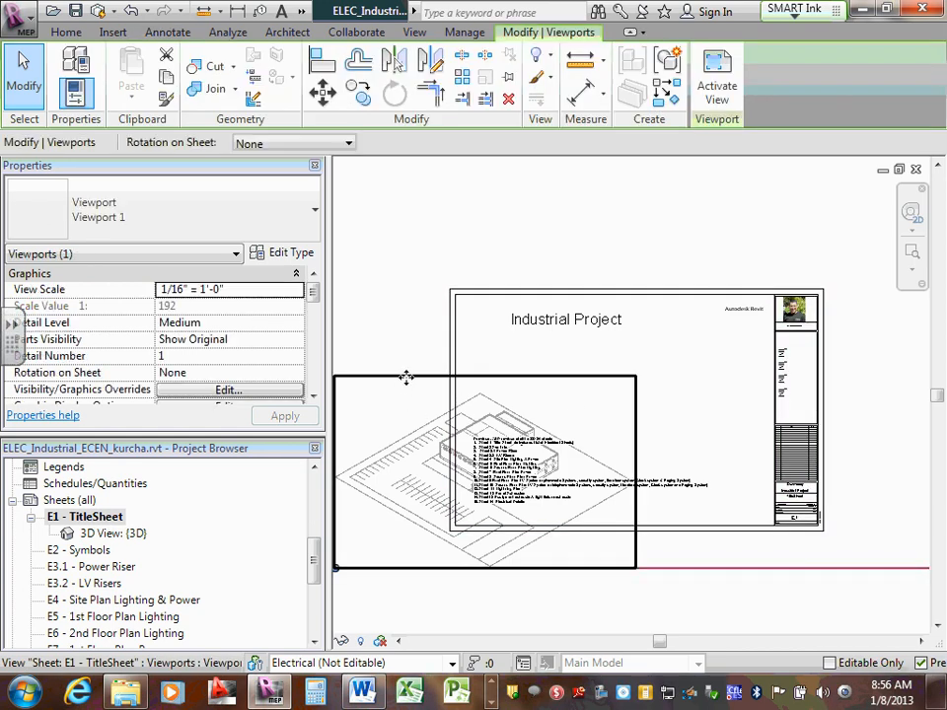
drag(408, 376, 567, 300)
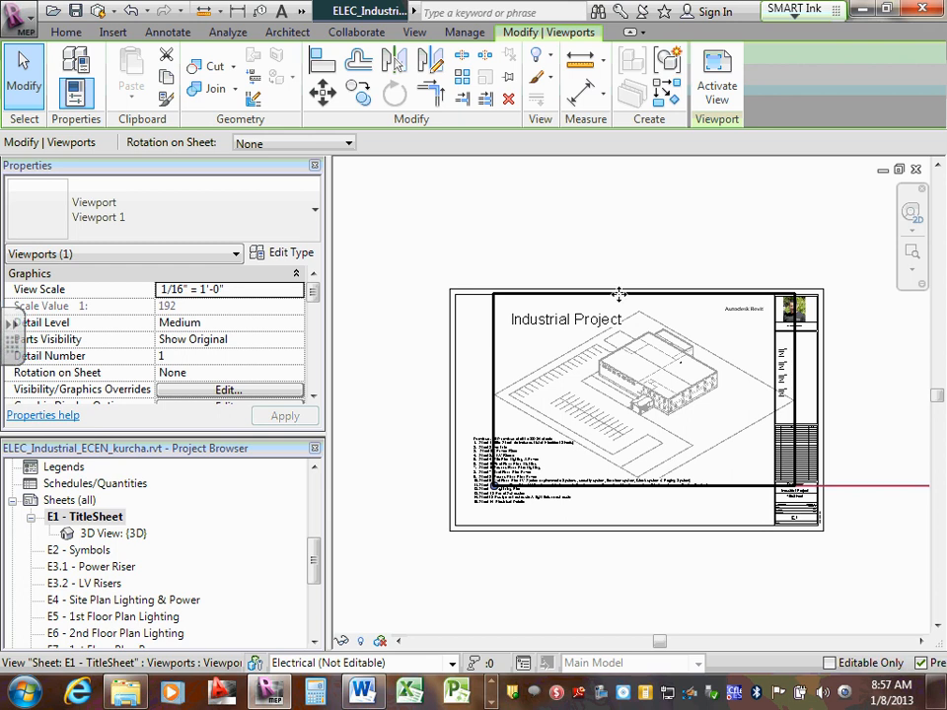
drag(619, 293, 595, 298)
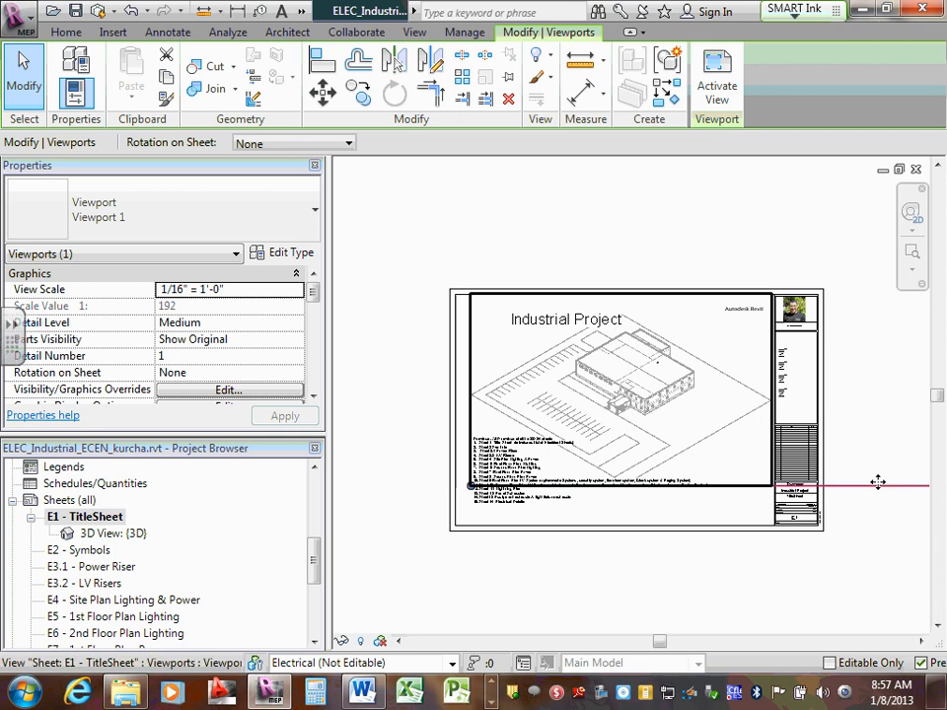
Move the 3D viewport's title line down until it lies below the sheet border.
mouse_move(877, 481)
mouse_down()
mouse_move(858, 598)
mouse_move(877, 493)
mouse_up()
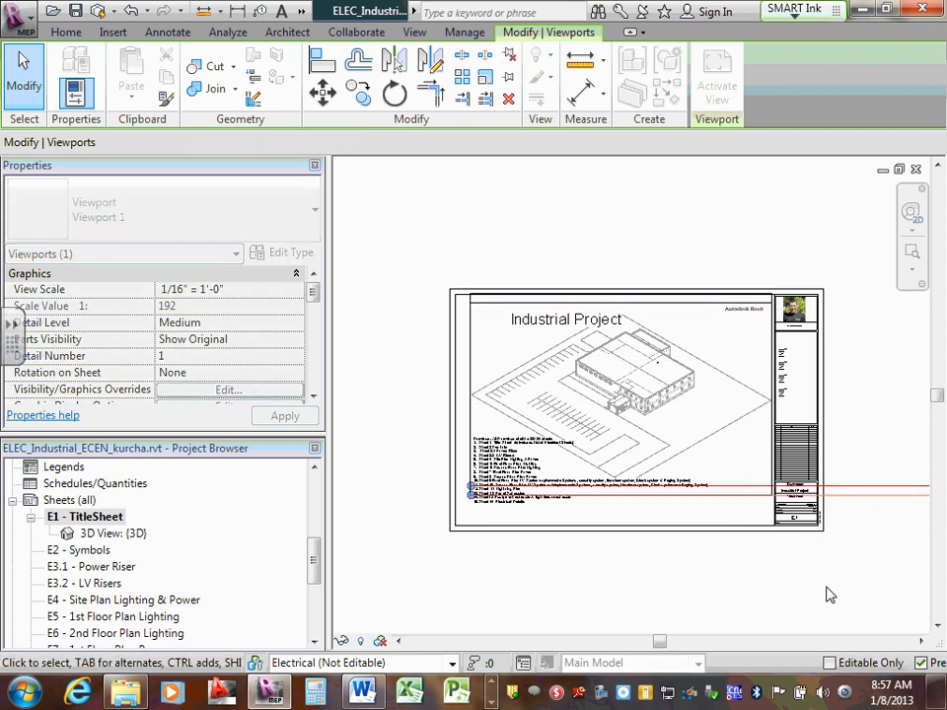
click(829, 595)
click(921, 641)
click(920, 641)
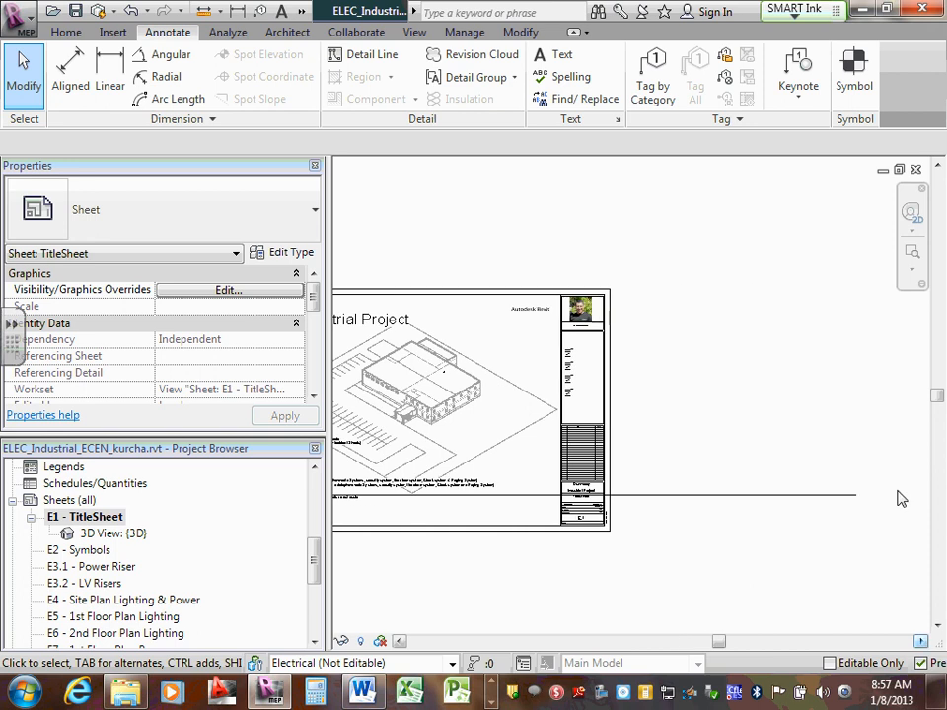
click(849, 495)
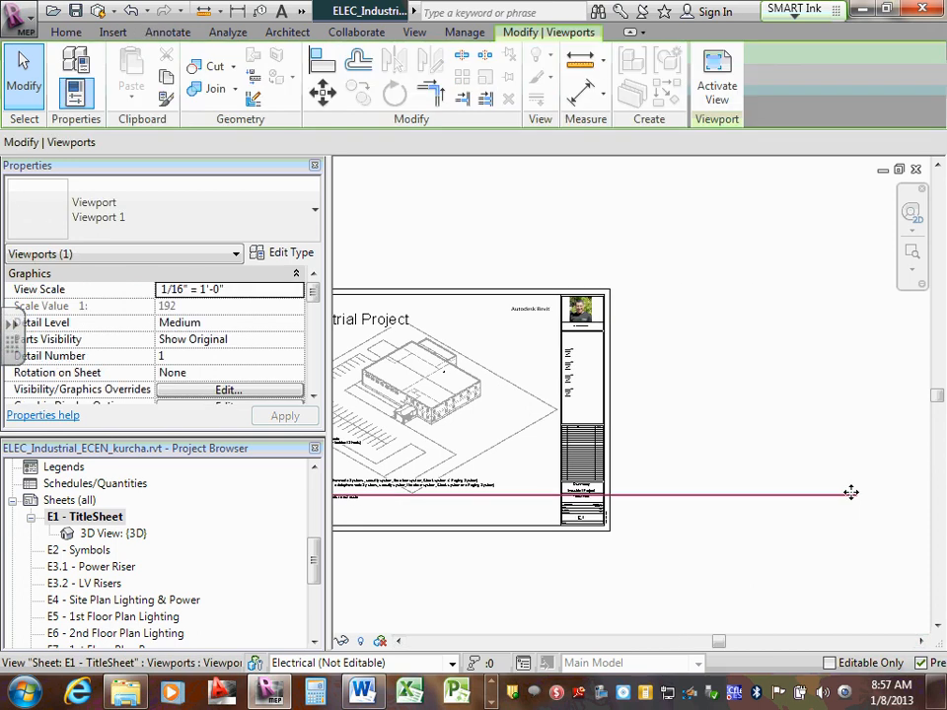
drag(850, 492, 845, 563)
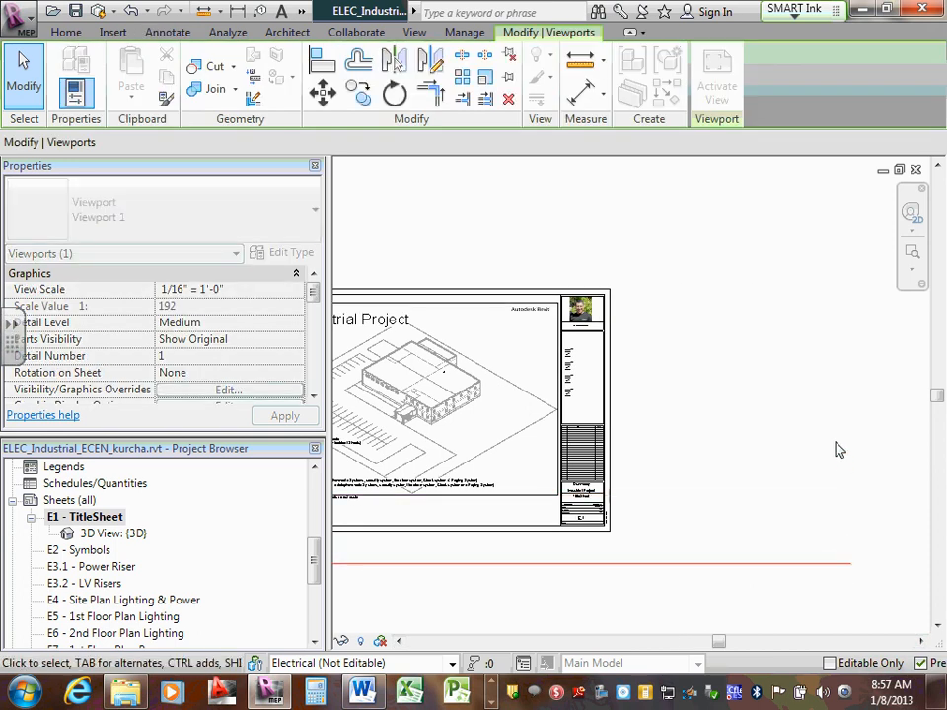
click(836, 450)
Shift the 3D viewport slightly upward on the title sheet, away from the list of drawings.
click(399, 641)
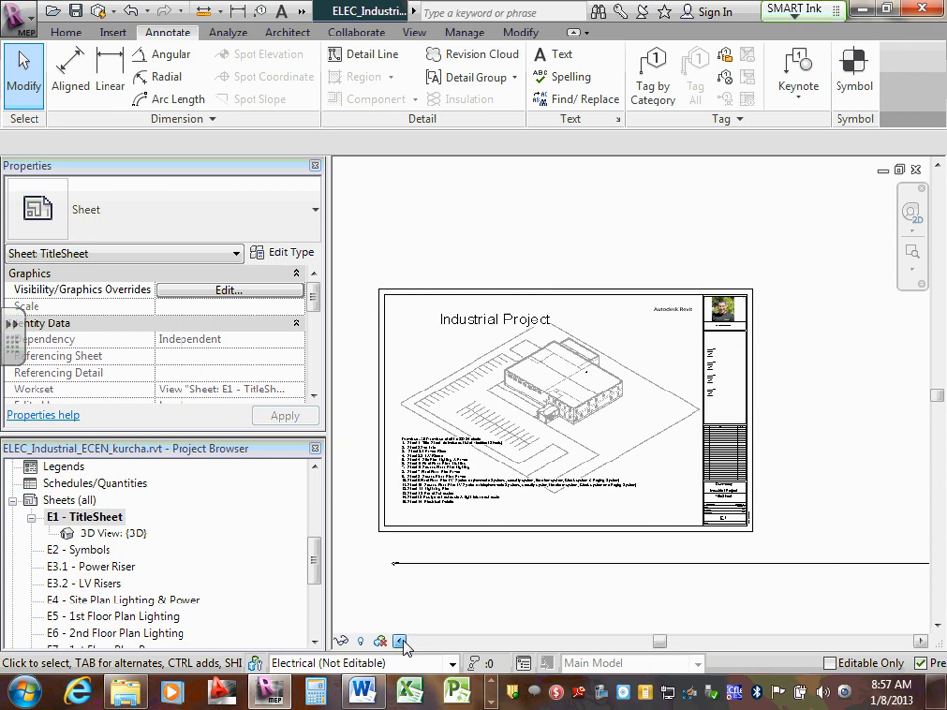
click(399, 641)
click(690, 373)
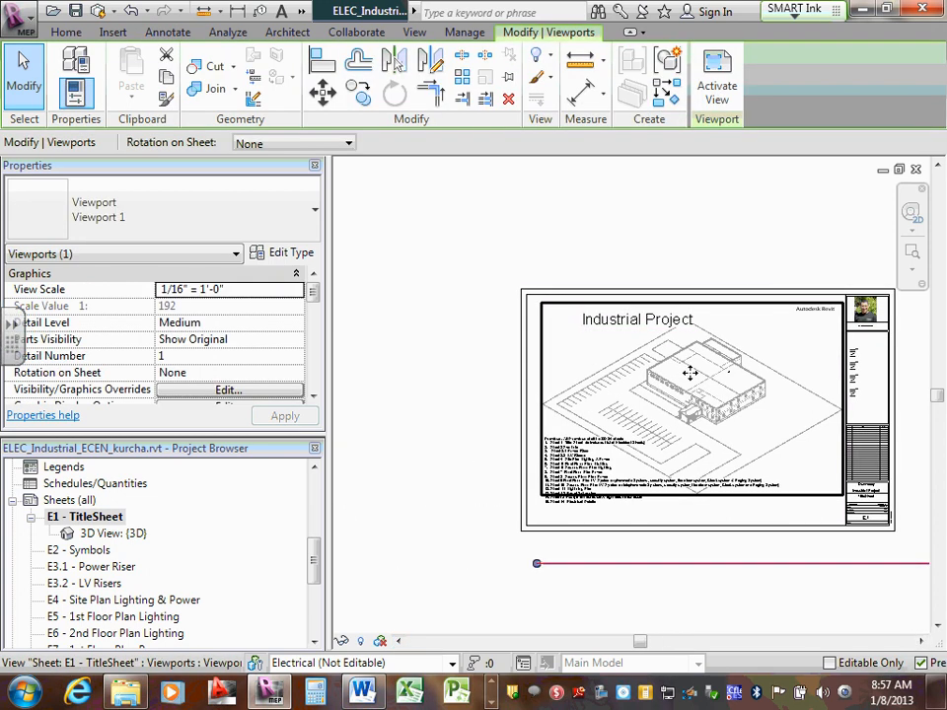
mouse_move(691, 373)
mouse_down()
mouse_move(699, 351)
mouse_move(686, 366)
mouse_up()
click(420, 395)
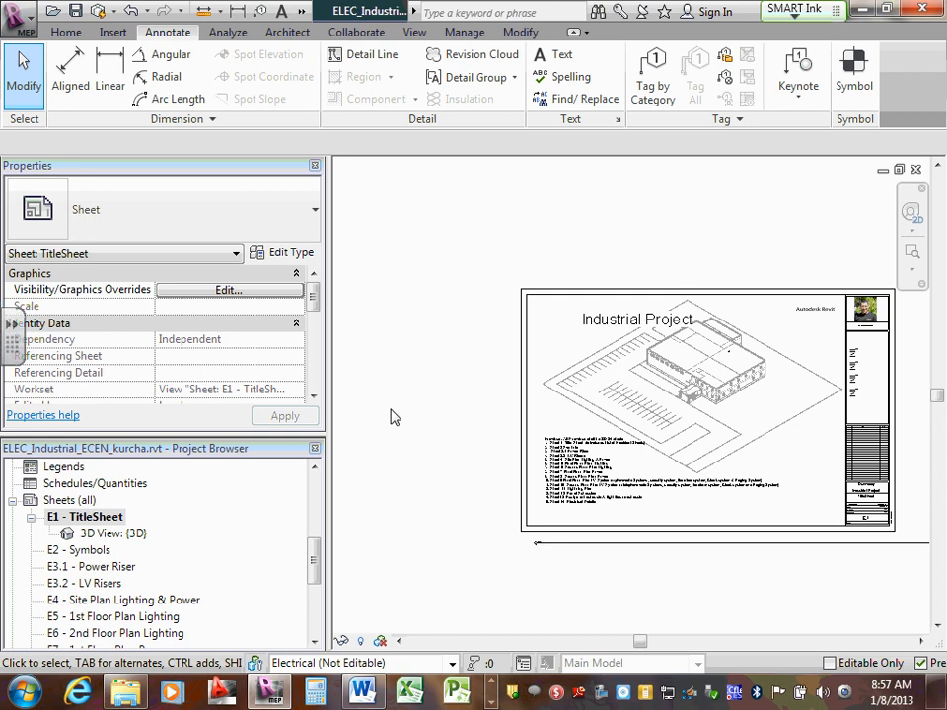
Set the {3D} view's scale to 3/64" = 1'-0" and return to sheet E1 - TitleSheet.
double_click(137, 538)
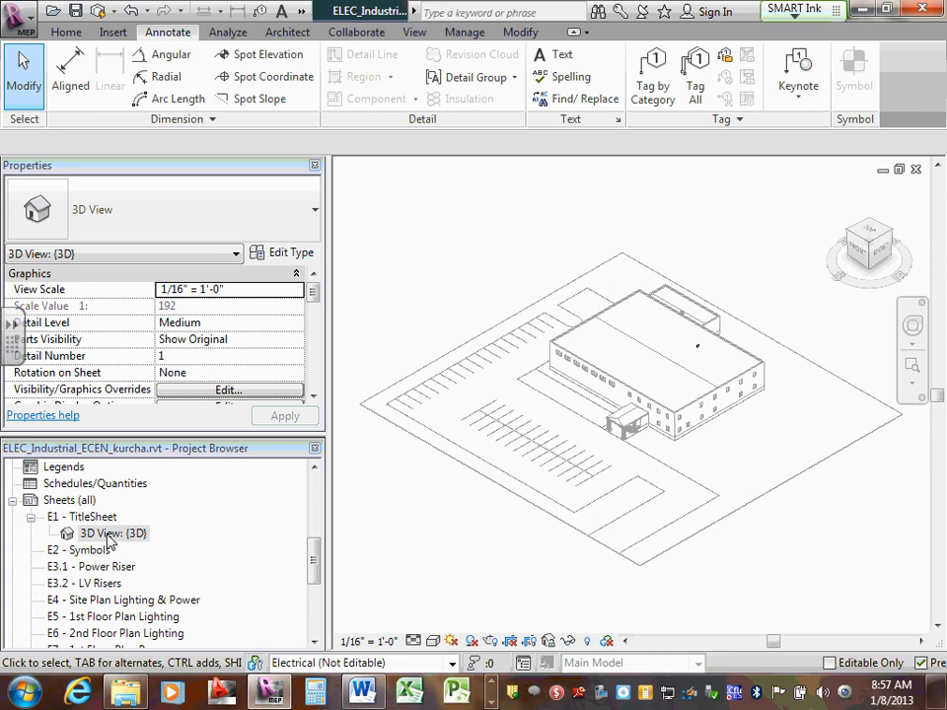
click(362, 641)
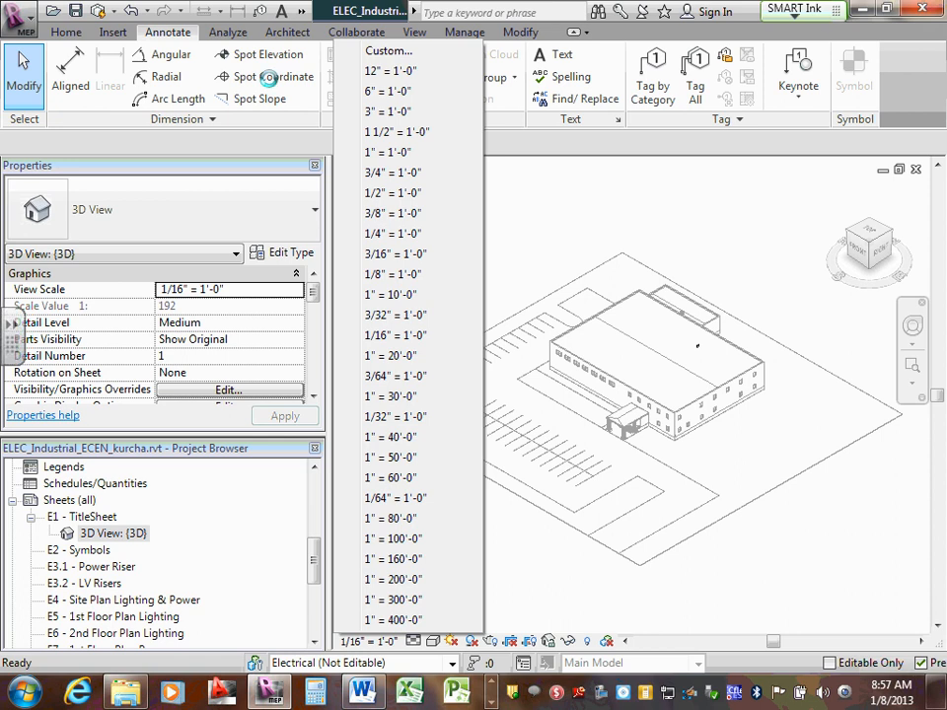
click(399, 379)
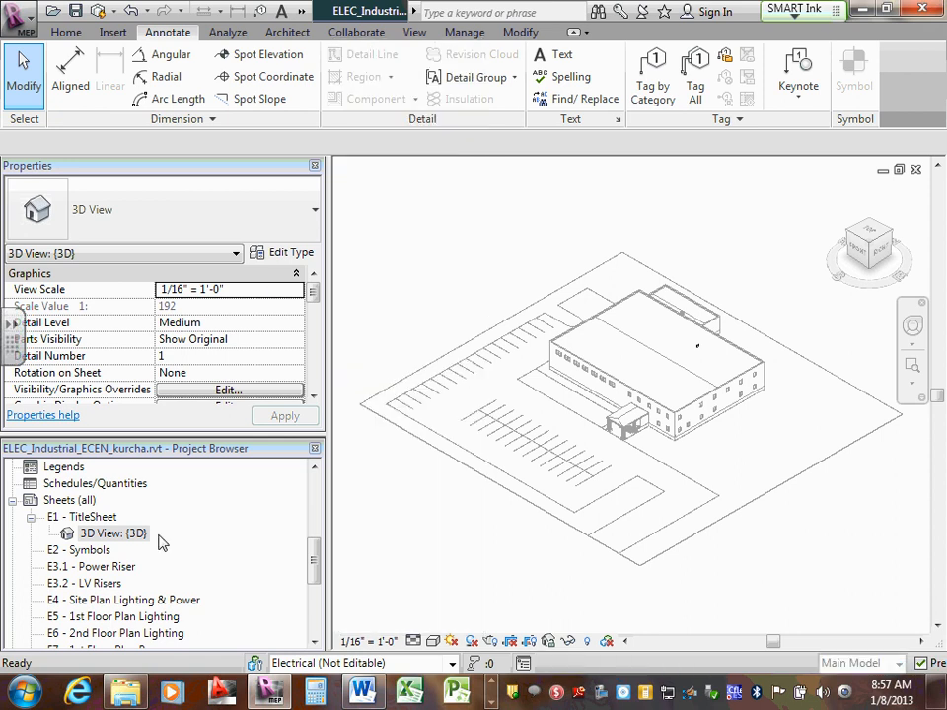
double_click(87, 533)
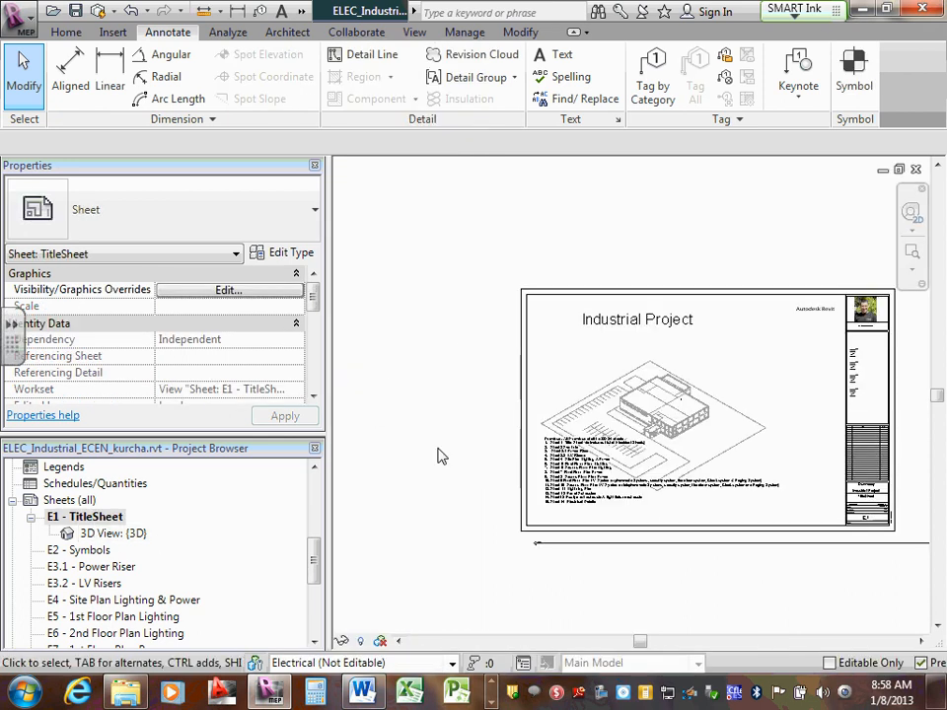
Move the rescaled 3D viewport up and toward the title block, placing it beneath the Industrial Project title.
click(652, 385)
drag(652, 383, 690, 363)
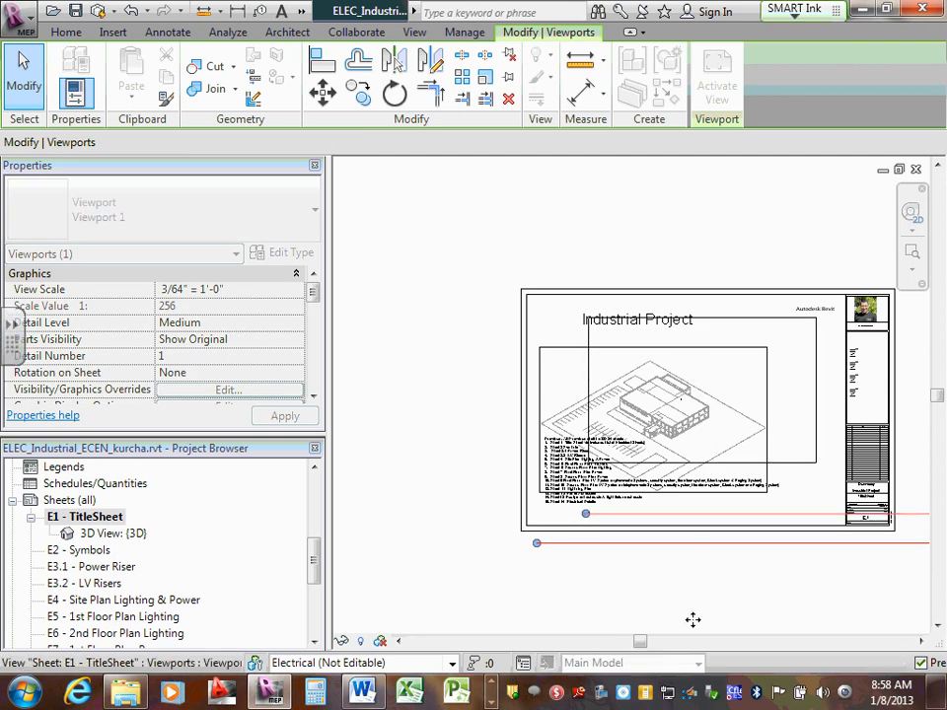
click(746, 588)
Move the viewport's title line from inside the sheet to below its lower border.
scroll(745, 588, down, 2)
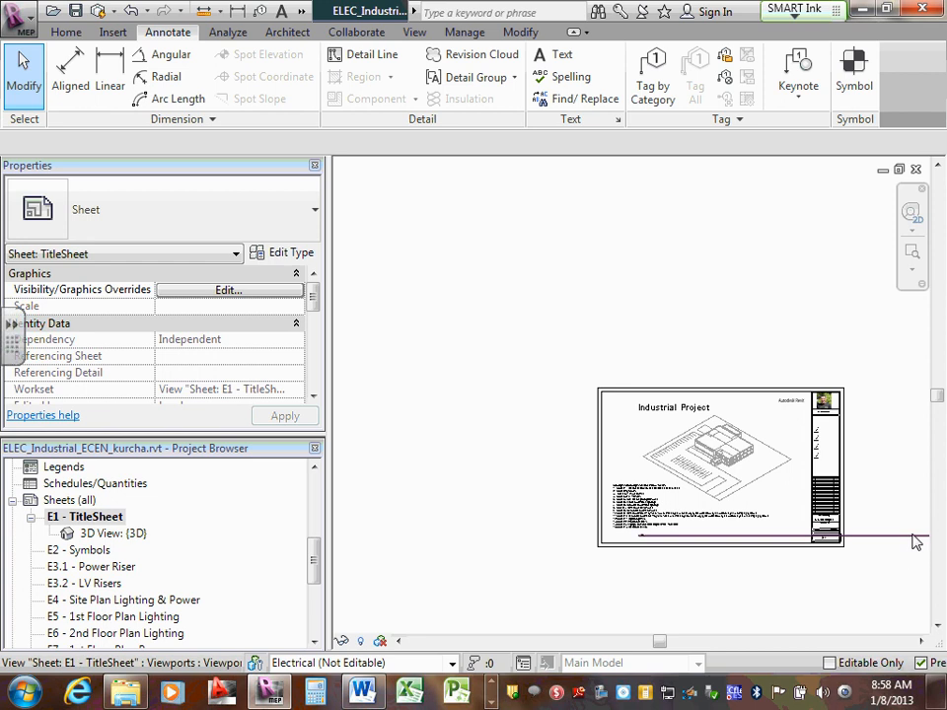
drag(900, 537, 885, 577)
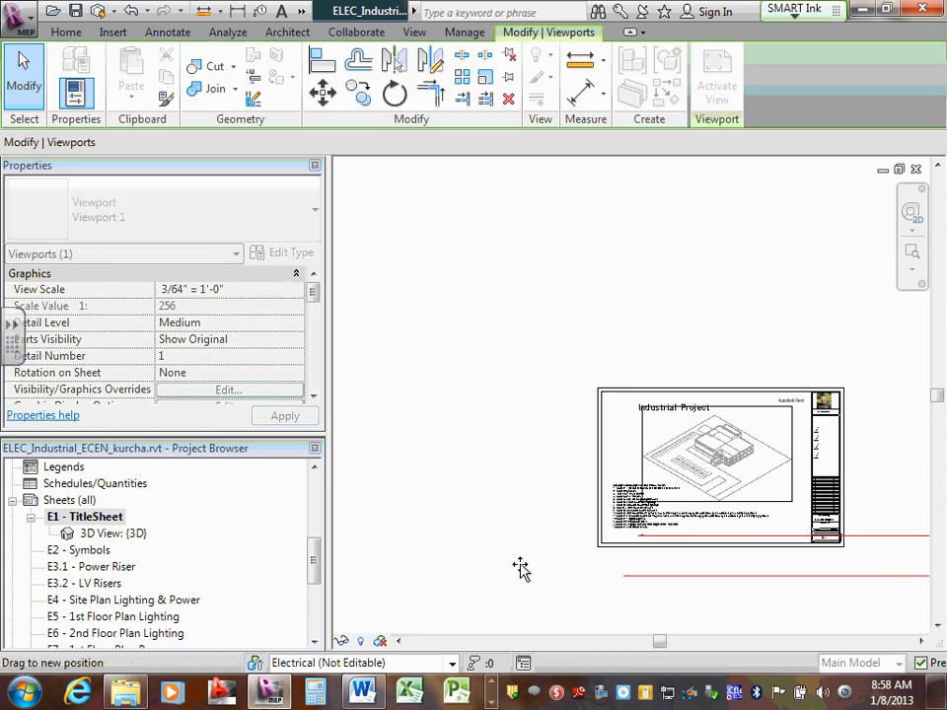
click(410, 504)
Examine the title text, title block entries, list of drawings and 3D view placement on the title sheet.
scroll(722, 507, up, 2)
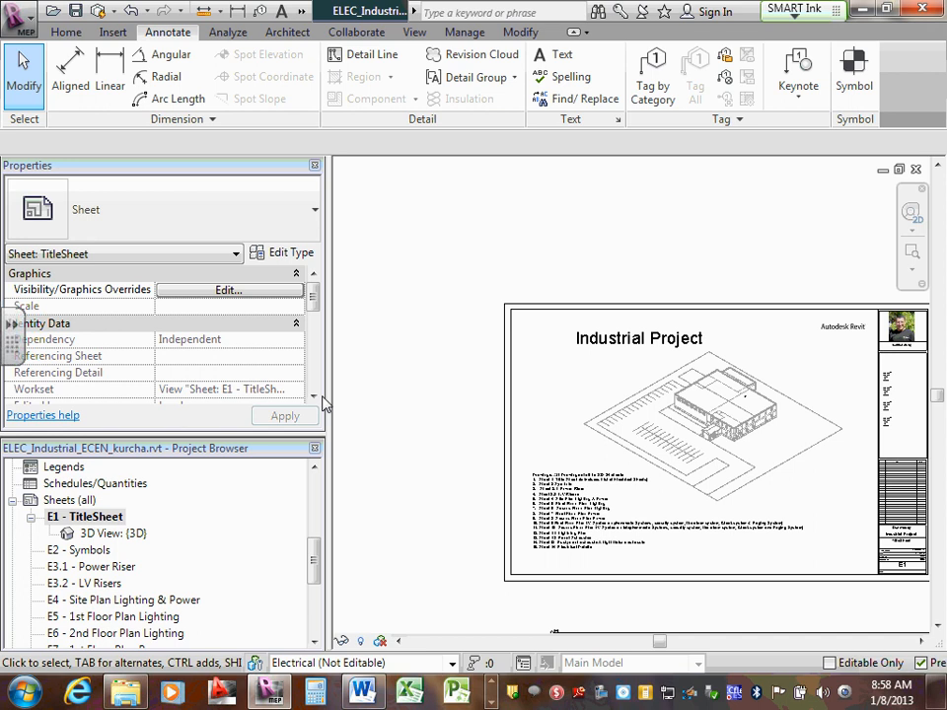
scroll(646, 314, up, 1)
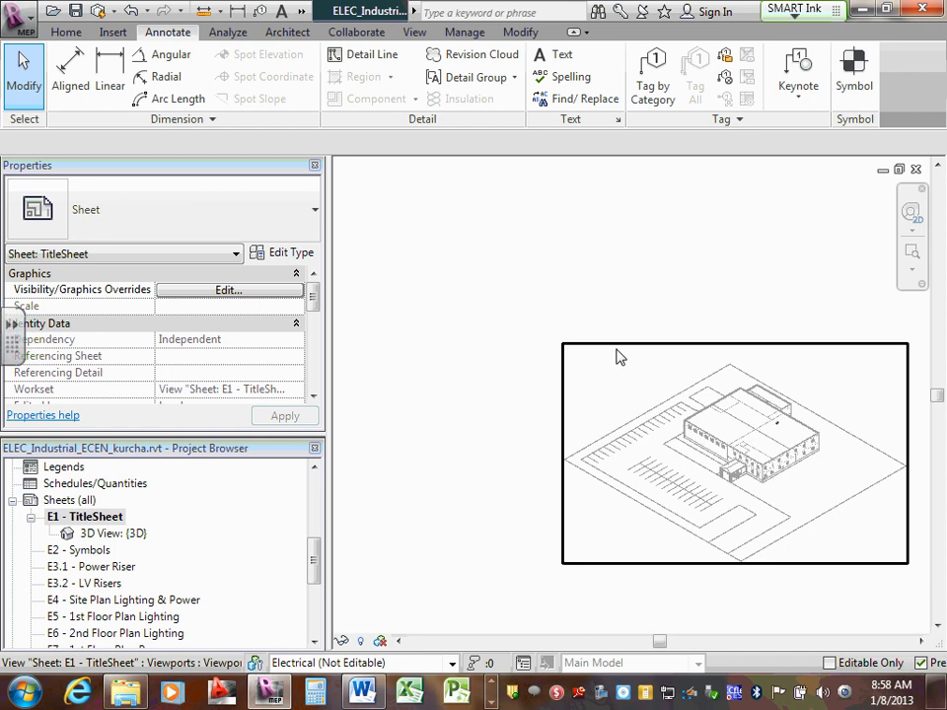
scroll(616, 346, up, 2)
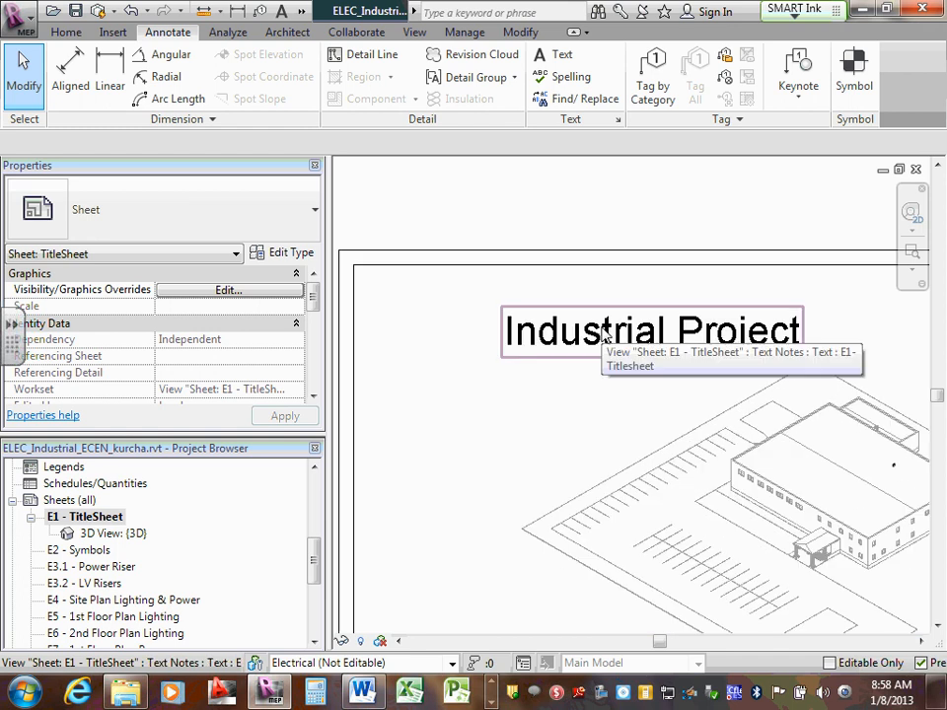
scroll(607, 334, down, 3)
scroll(832, 464, down, 2)
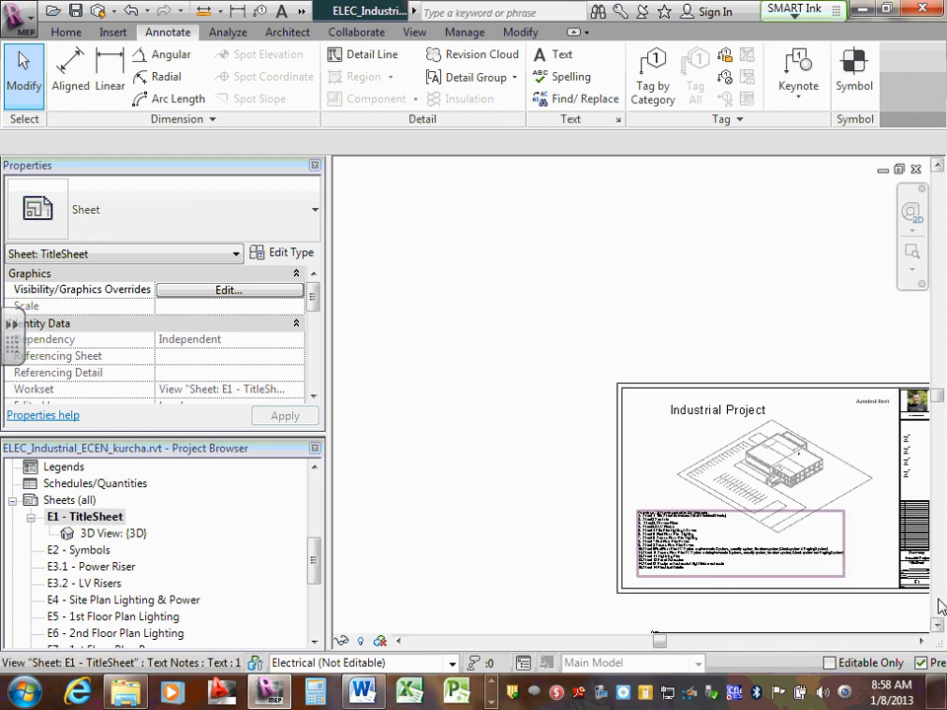
scroll(705, 454, up, 5)
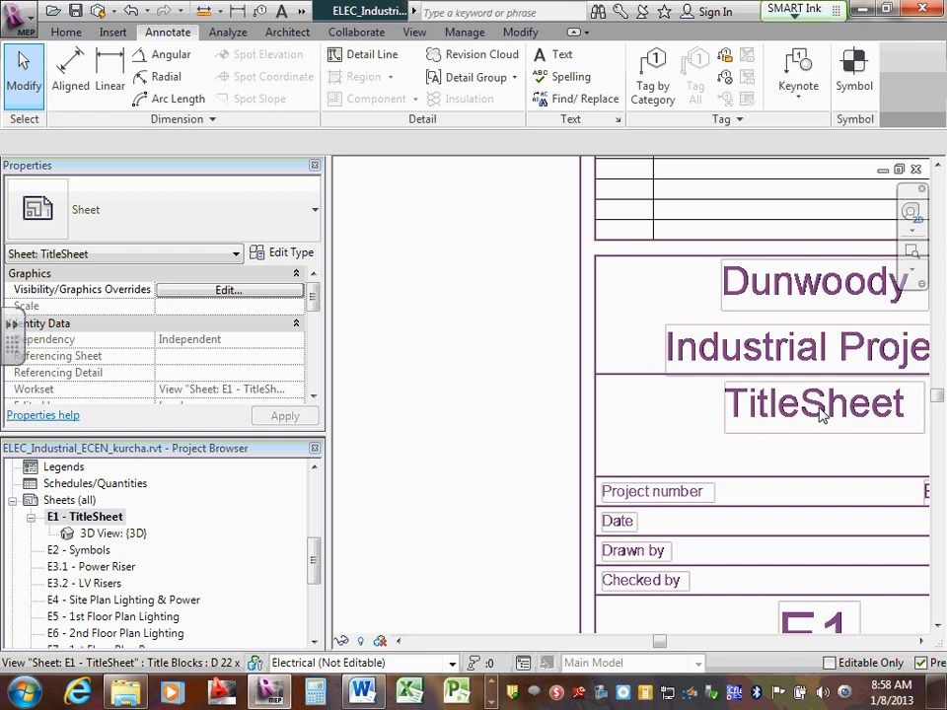
scroll(612, 474, down, 5)
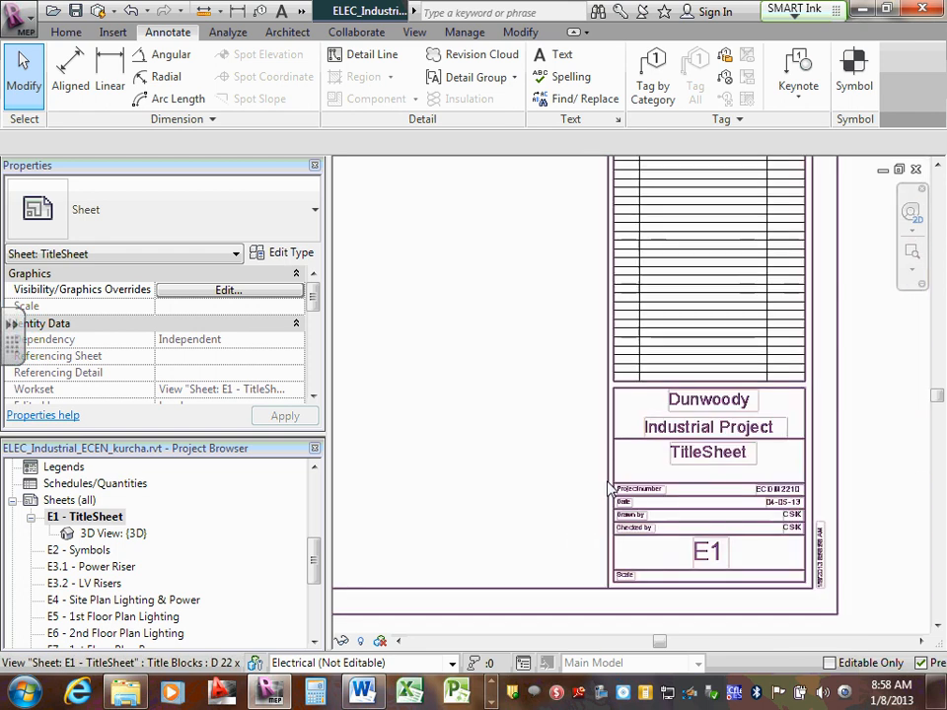
middle_drag(474, 382, 611, 381)
scroll(618, 359, down, 2)
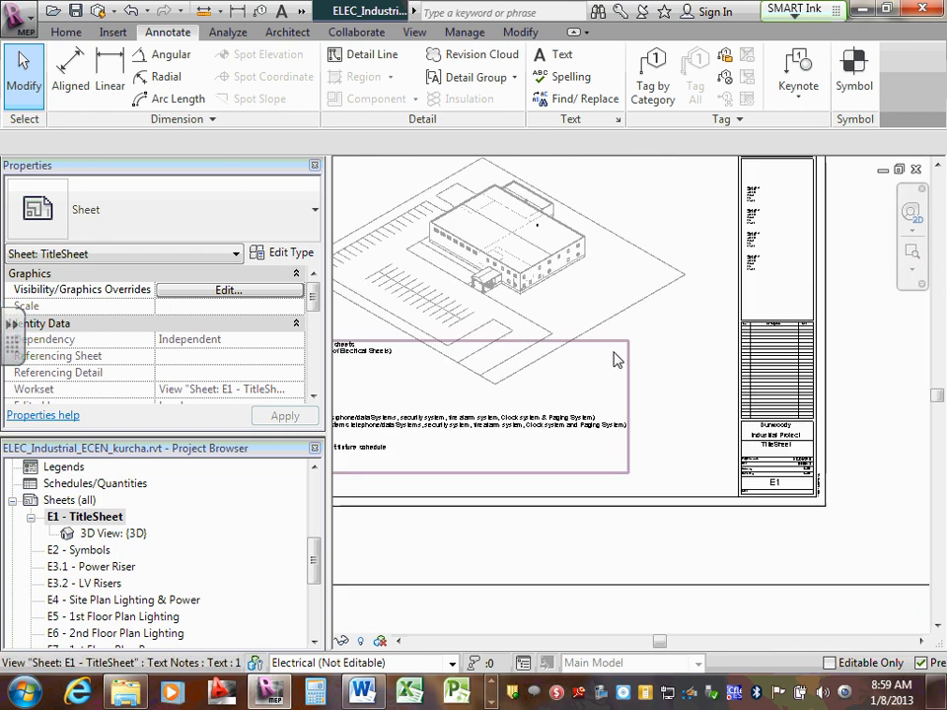
middle_drag(665, 330, 811, 515)
scroll(653, 453, up, 1)
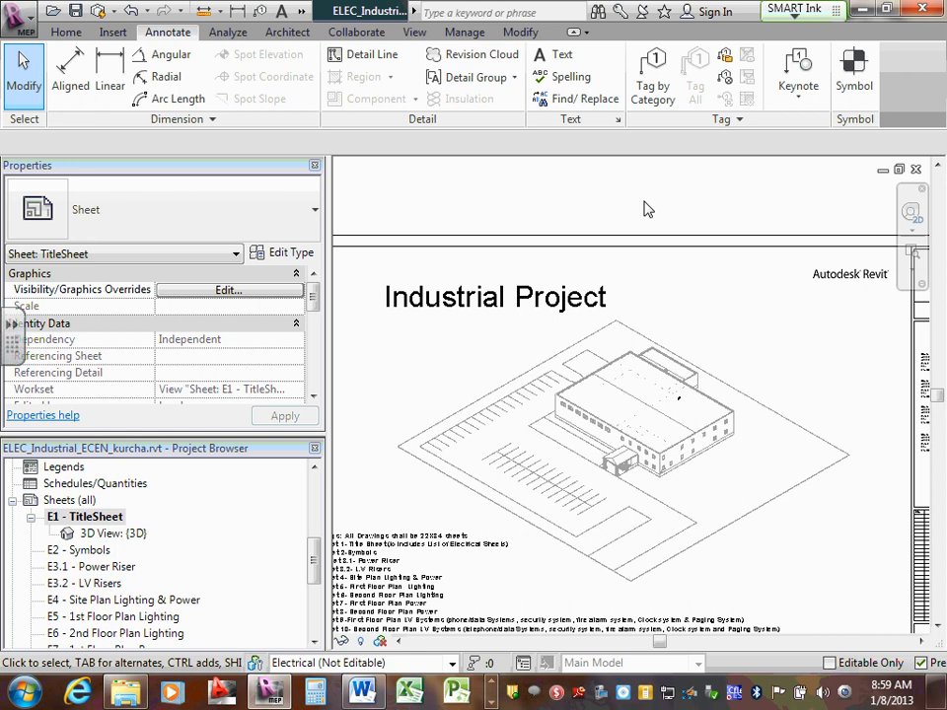
Open sheet E2 - Symbols and check its title block and the whole empty sheet.
double_click(92, 553)
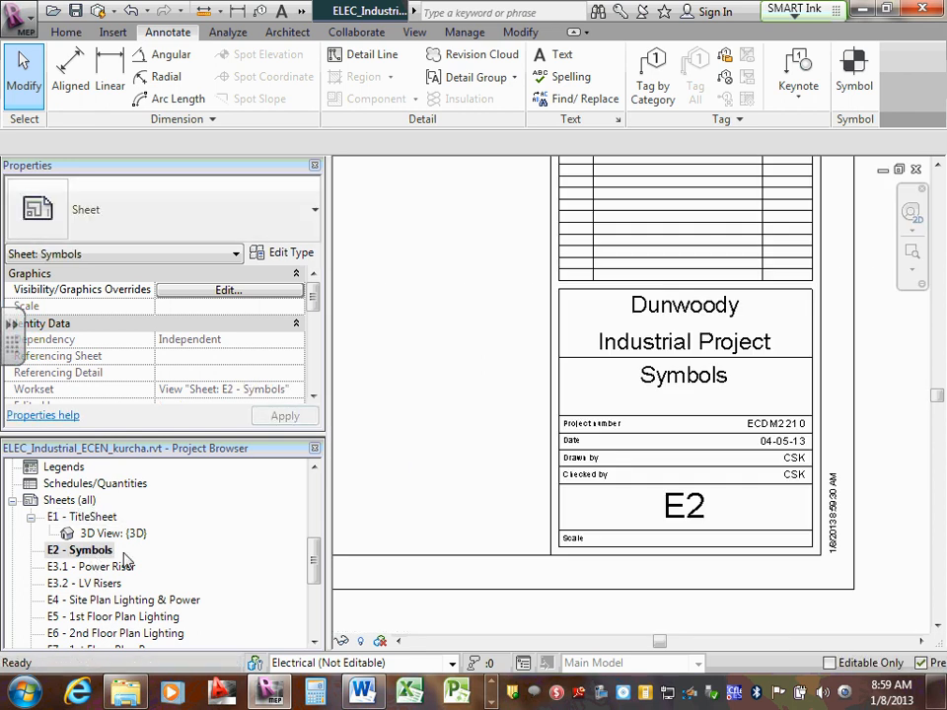
scroll(457, 540, down, 3)
middle_drag(462, 316, 665, 355)
scroll(423, 319, down, 2)
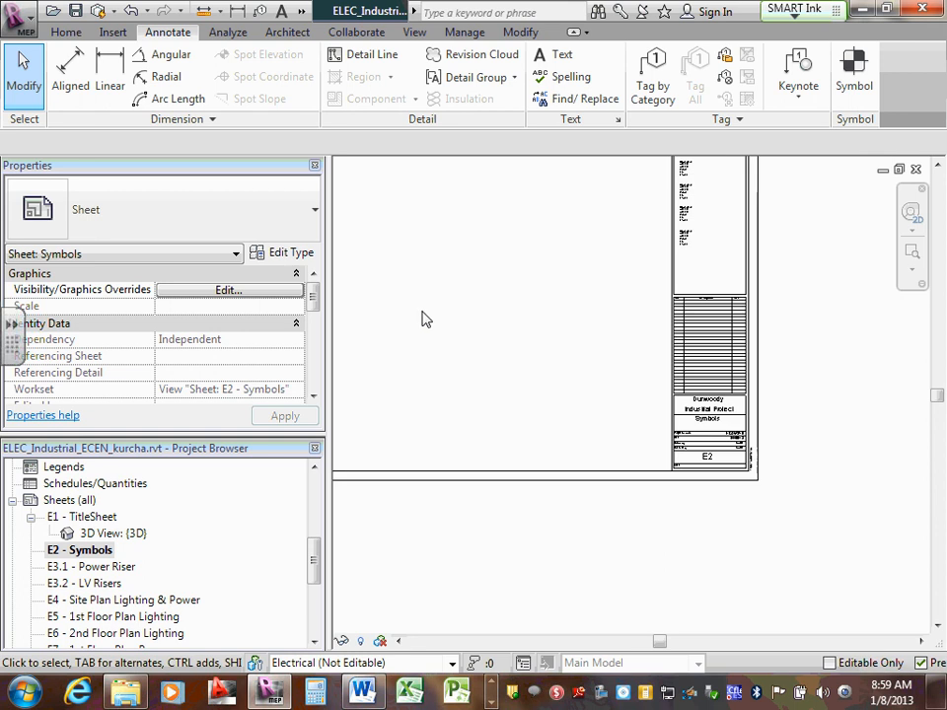
middle_drag(423, 319, 615, 420)
scroll(602, 408, down, 2)
scroll(594, 396, up, 1)
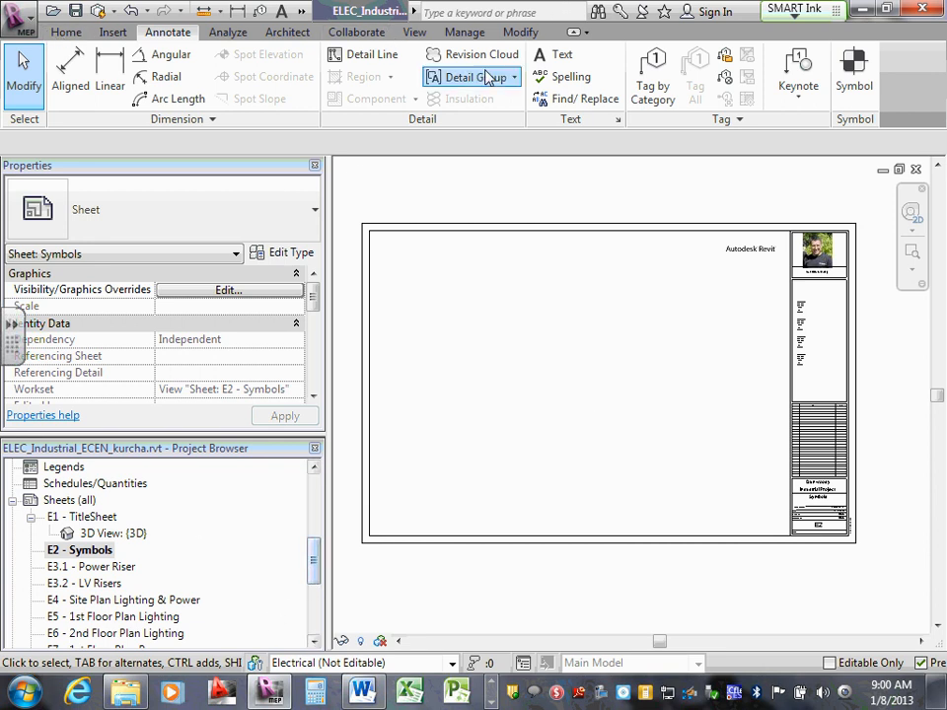
Create a new drafting view named E2-Symbols with a scale of 1 1/2" = 1'-0".
click(417, 34)
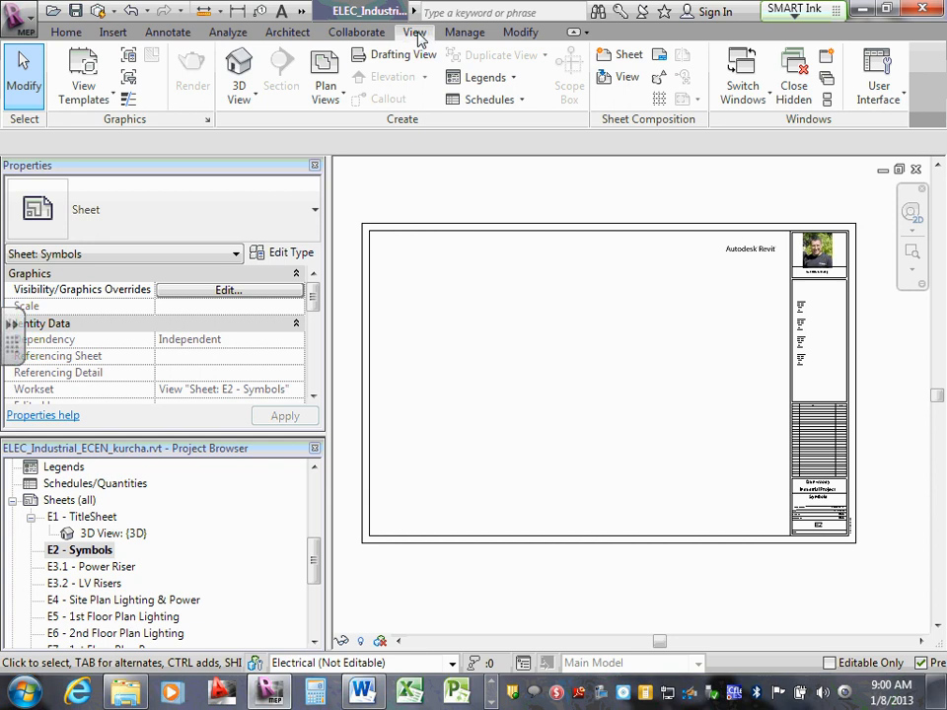
double_click(416, 33)
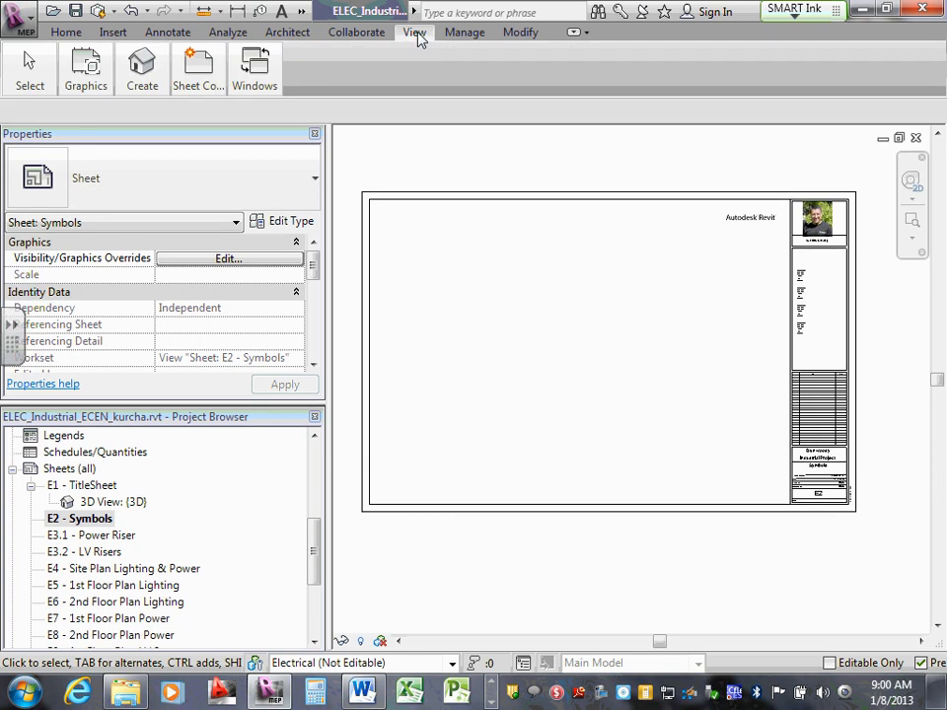
double_click(417, 33)
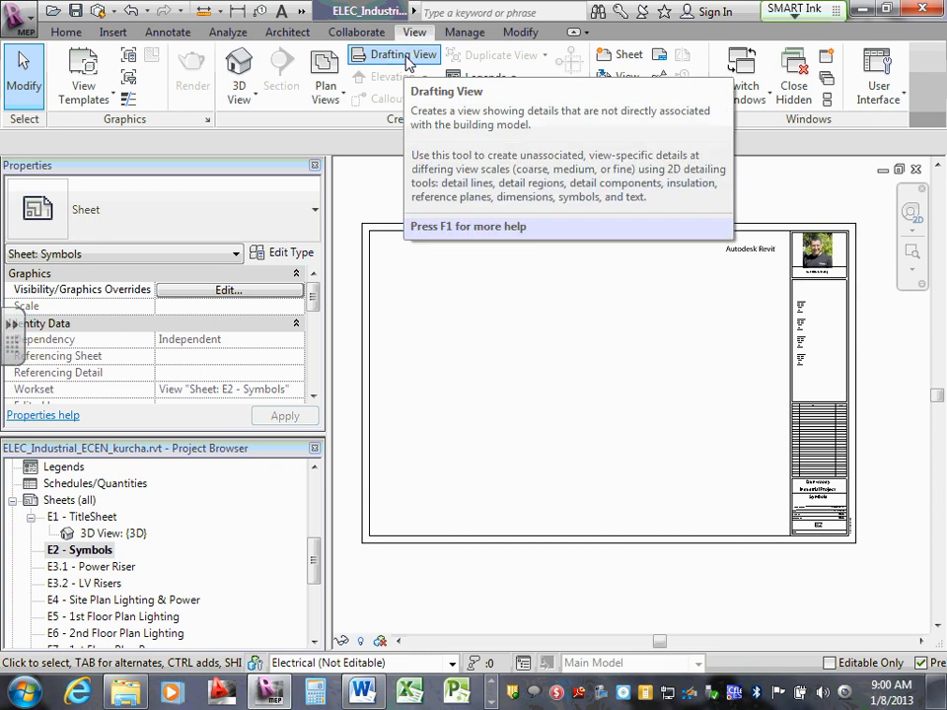
click(408, 63)
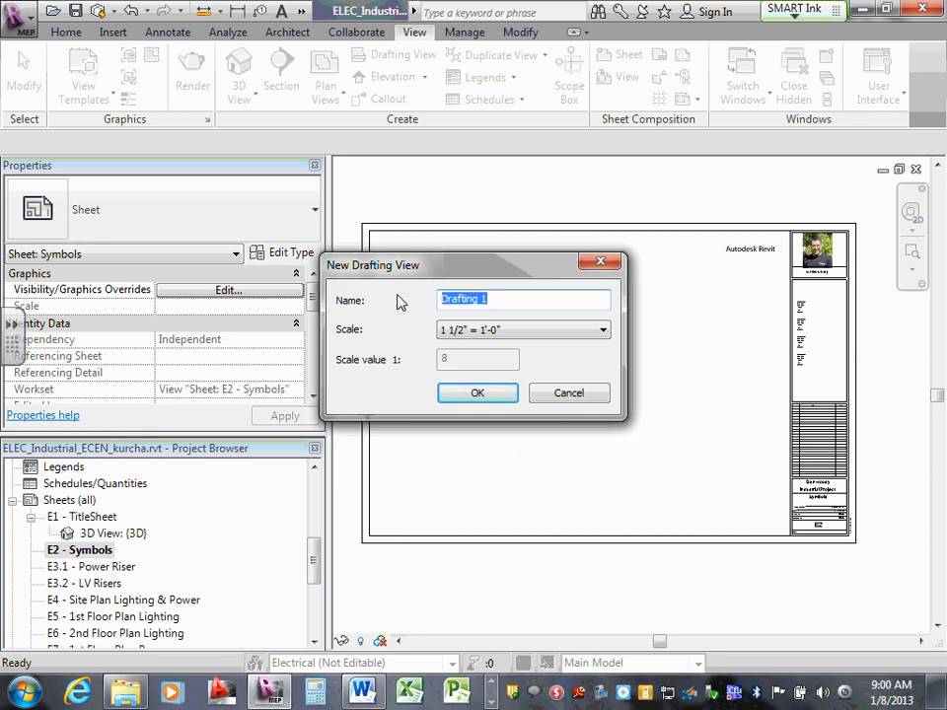
text(E2-Sympo;ls)
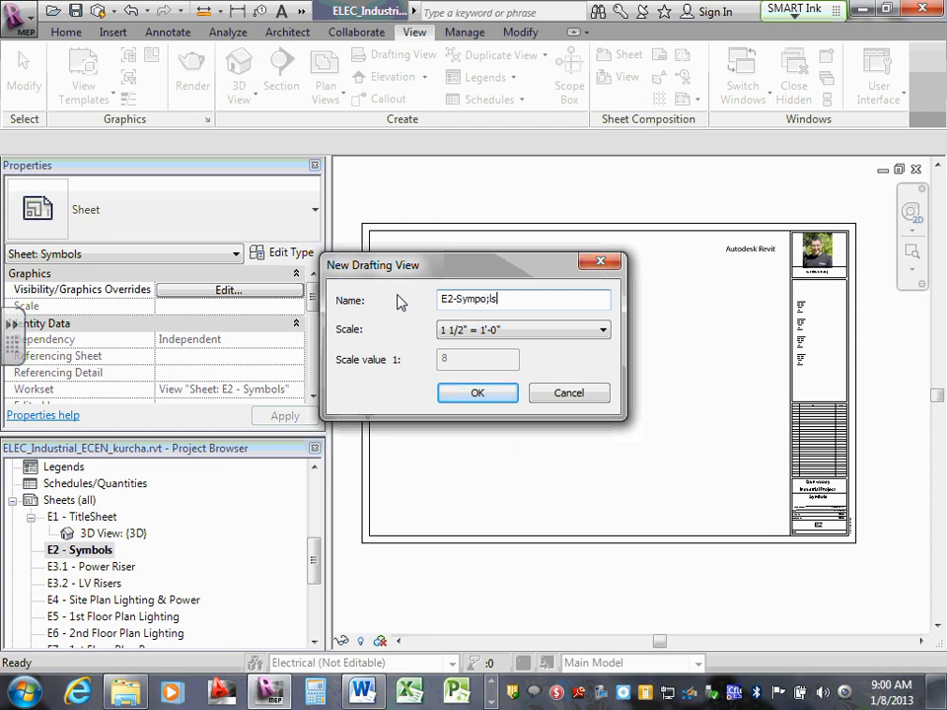
key(BackSpace)
key(BackSpace)
key(BackSpace)
text(ls)
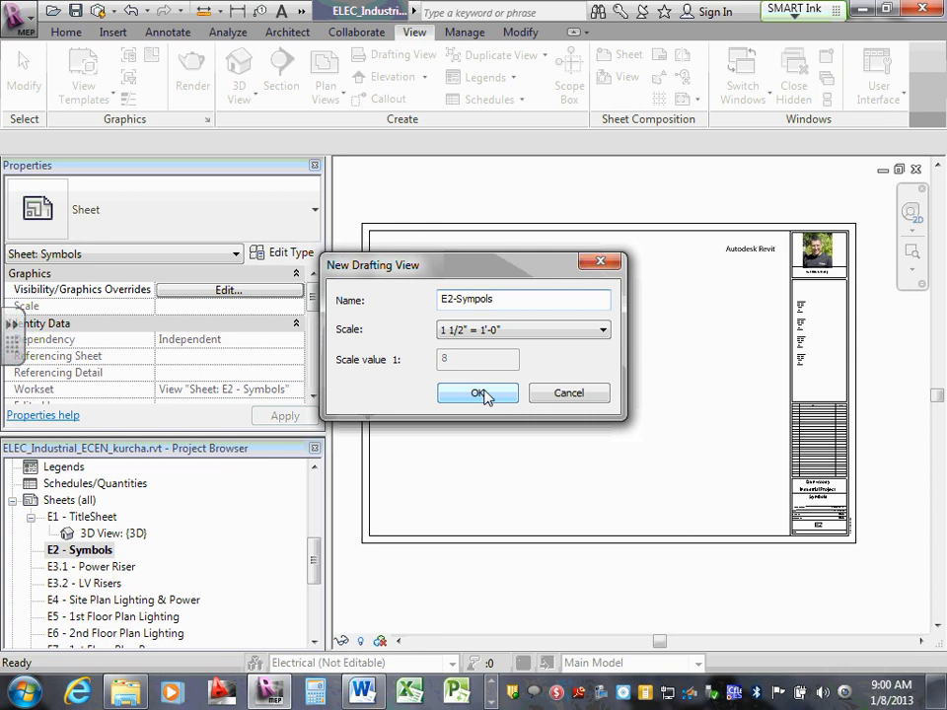
click(482, 298)
key(BackSpace)
text(b)
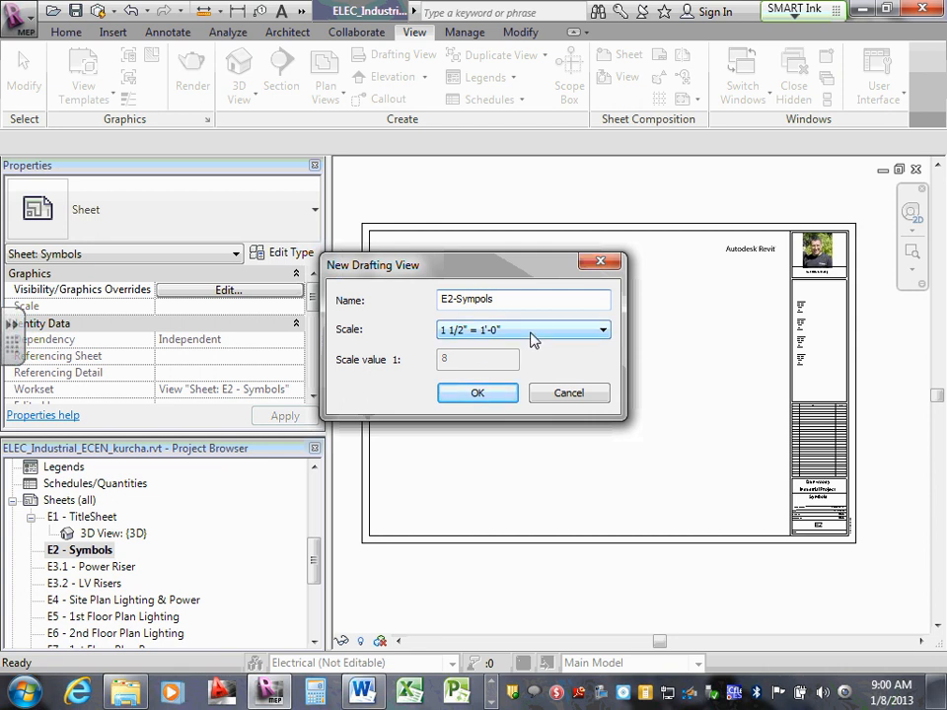
text(b)
click(542, 304)
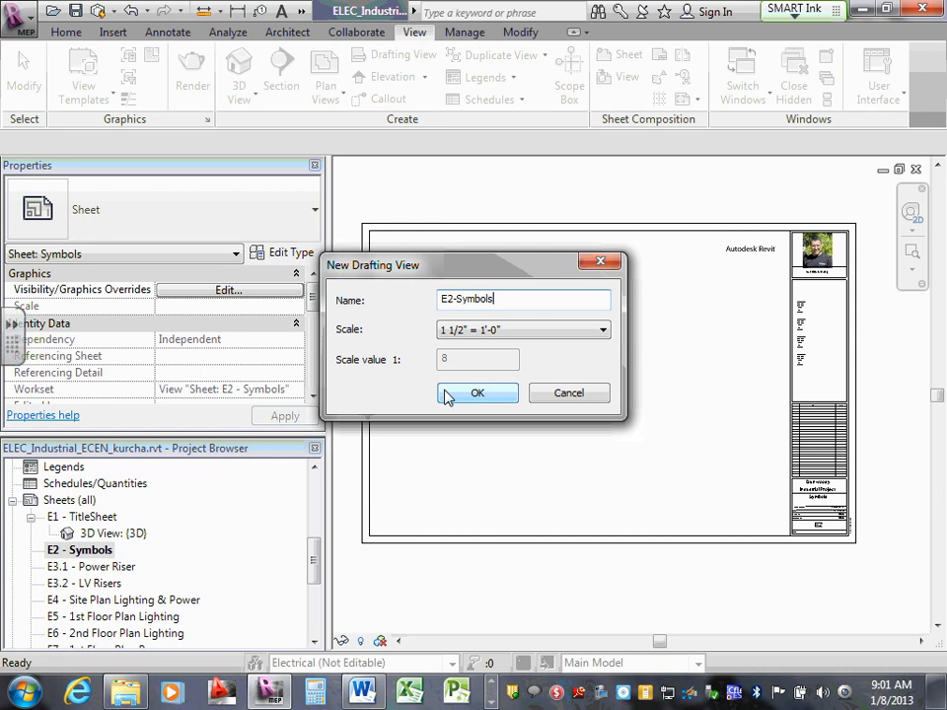
click(541, 329)
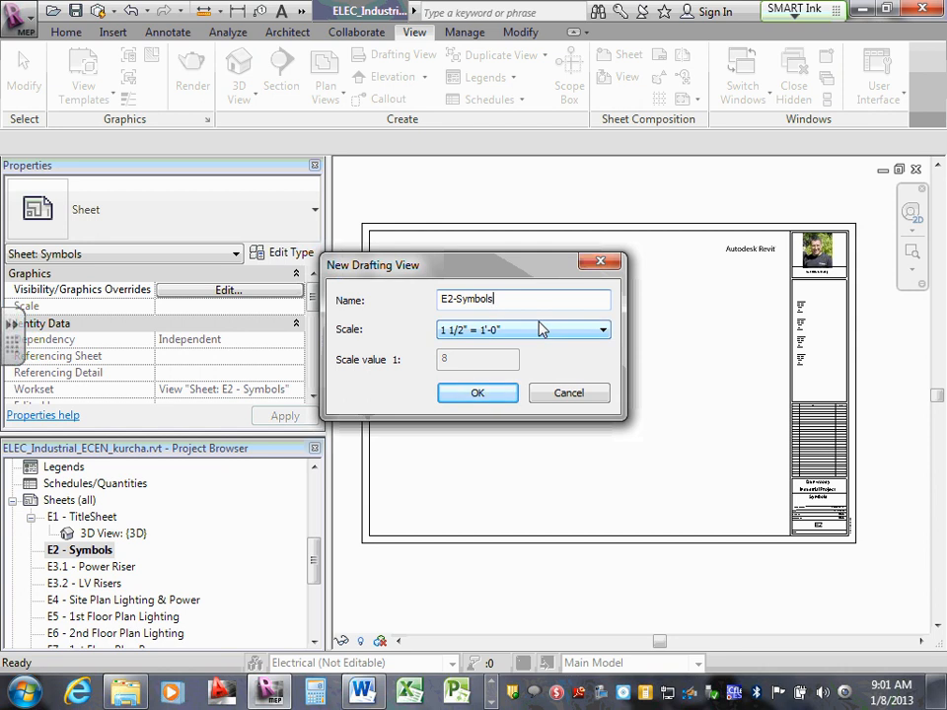
click(498, 394)
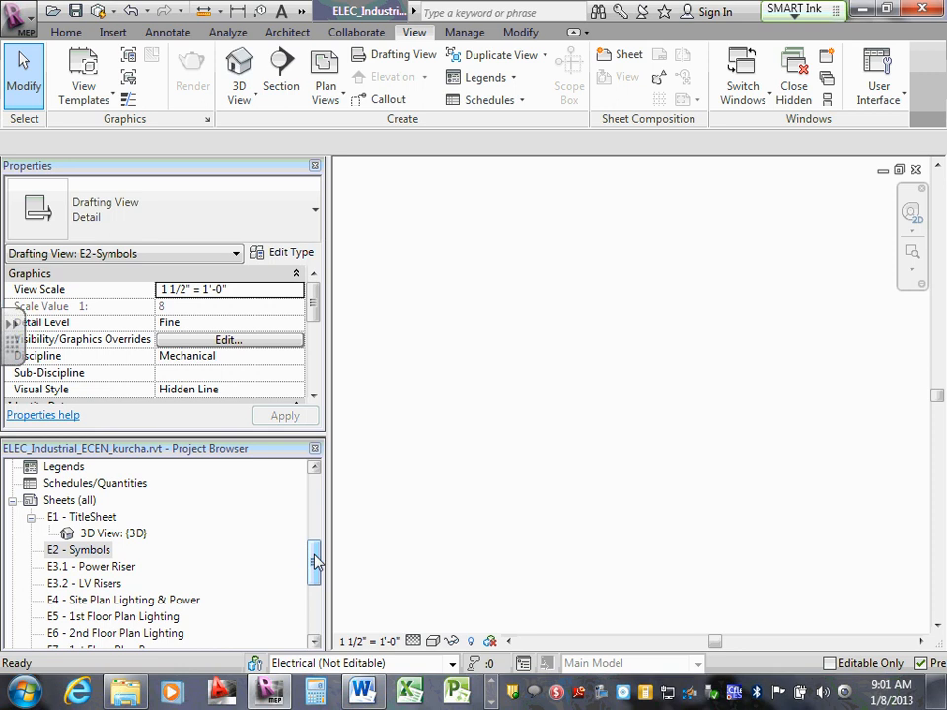
Find the E2-Symbols drafting view among the Mechanical views and set its discipline to Electrical.
drag(316, 561, 316, 488)
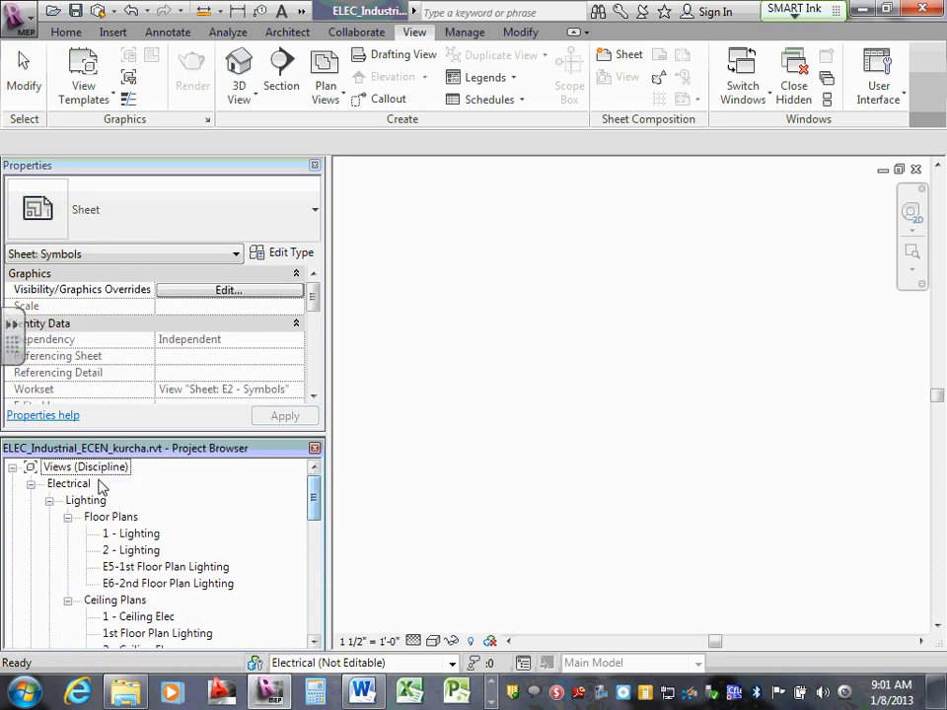
click(31, 483)
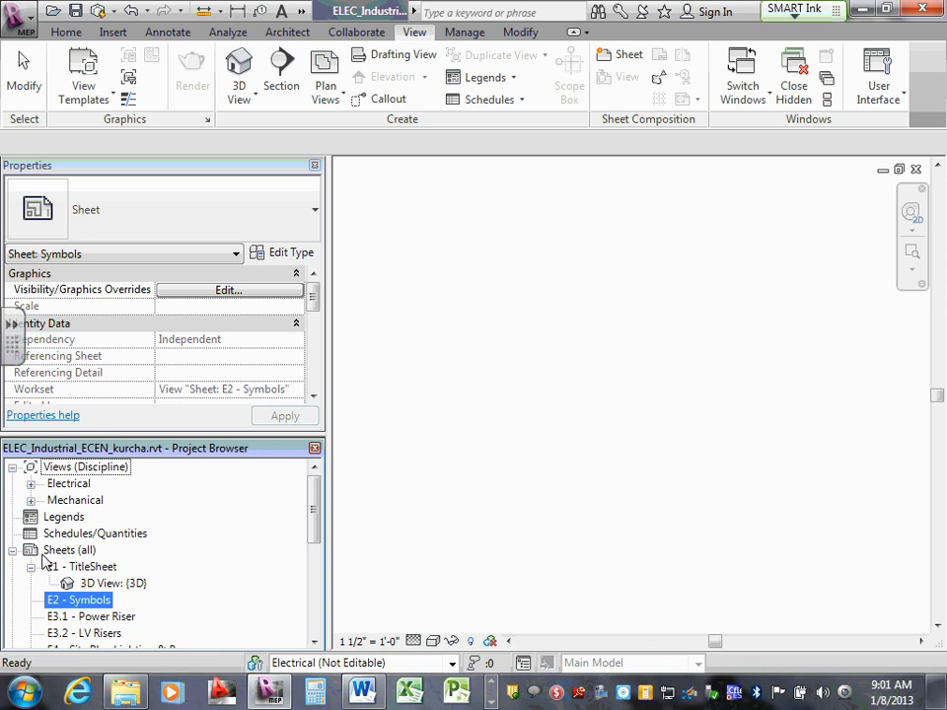
click(31, 501)
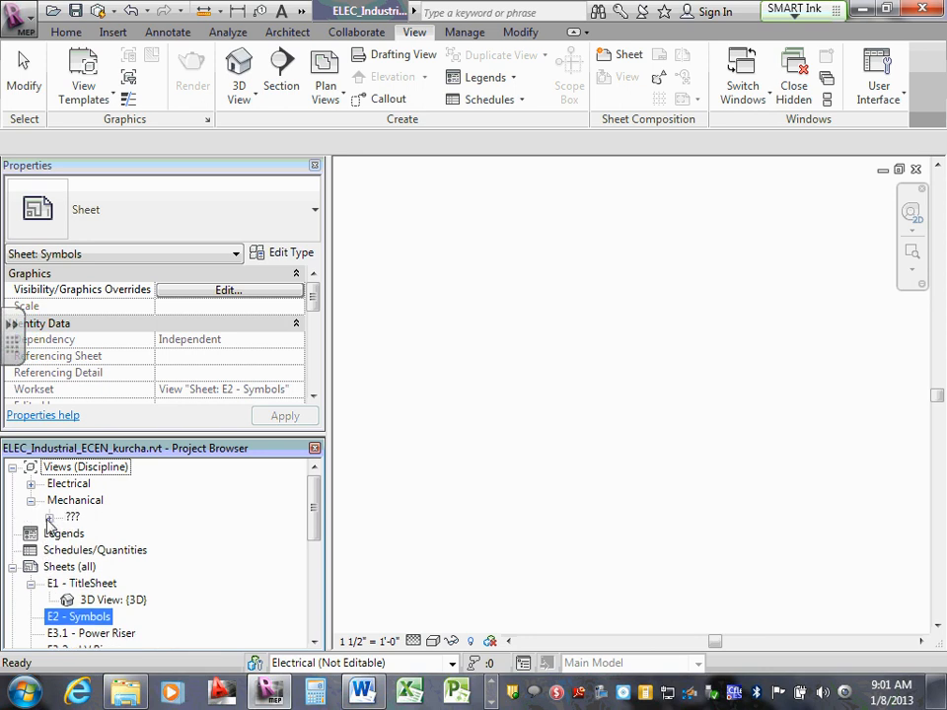
click(48, 517)
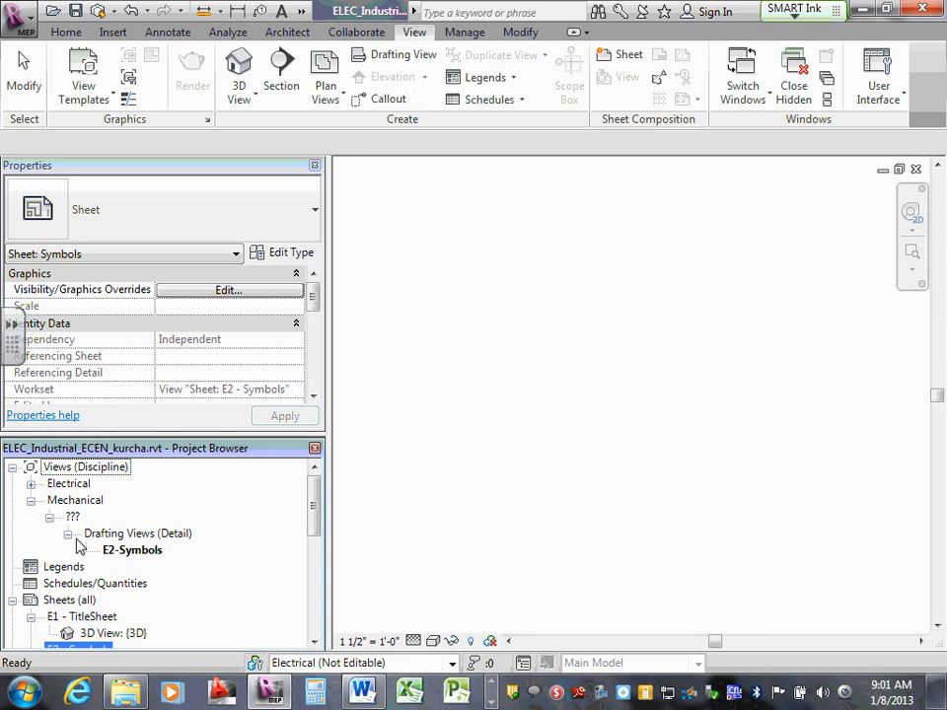
click(148, 550)
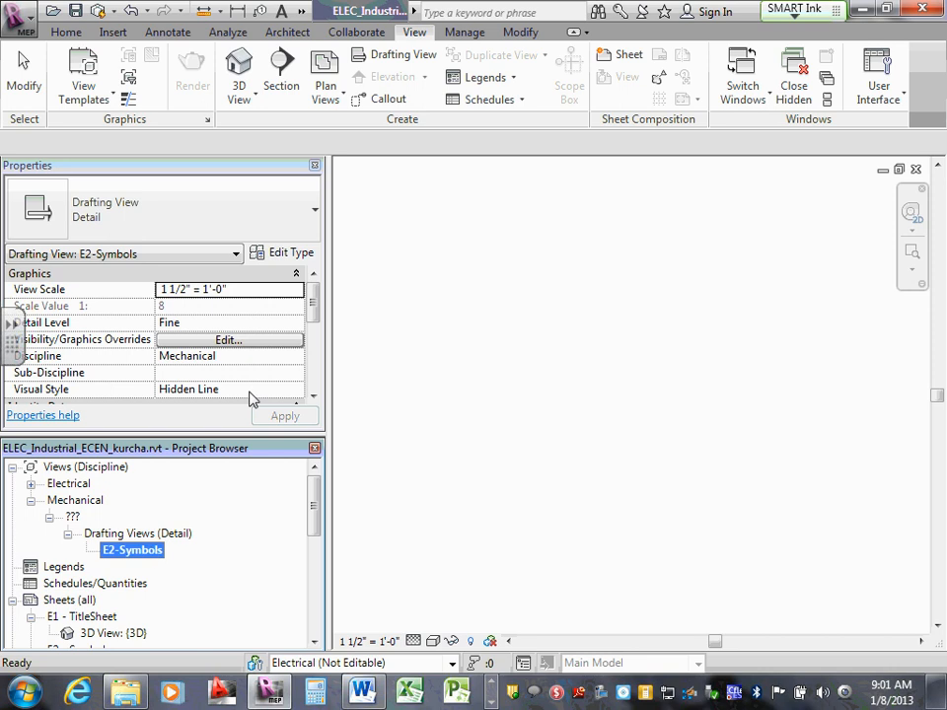
drag(313, 302, 310, 357)
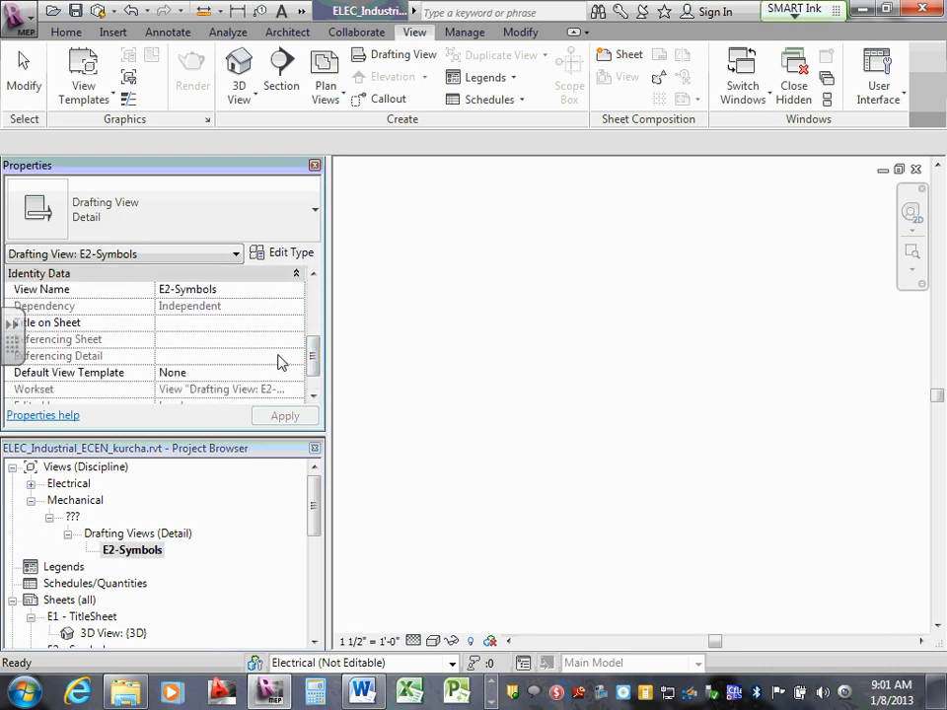
drag(312, 359, 313, 318)
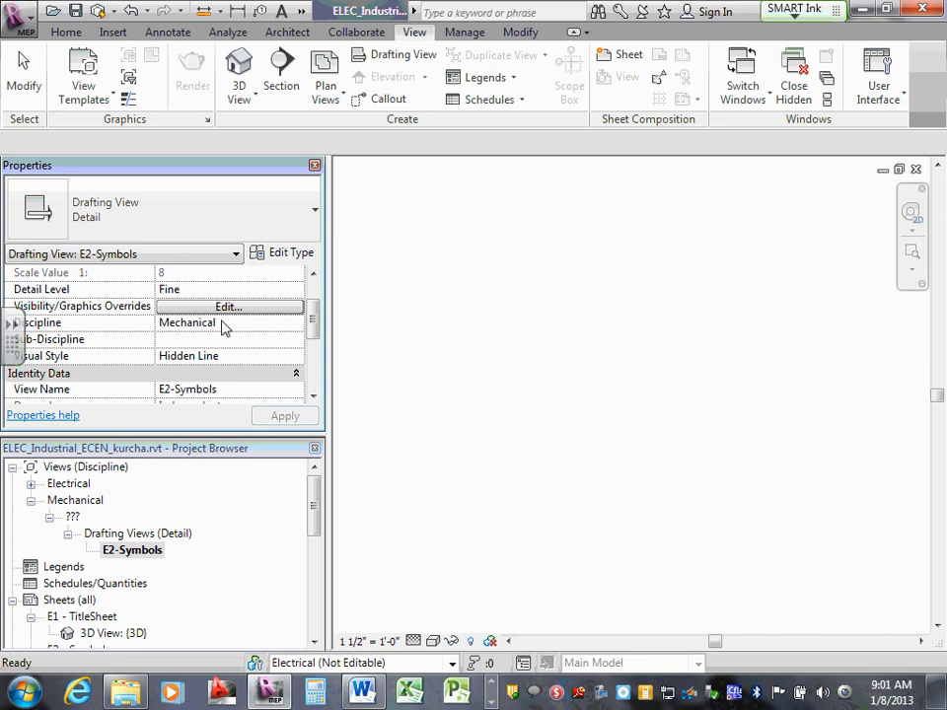
click(226, 324)
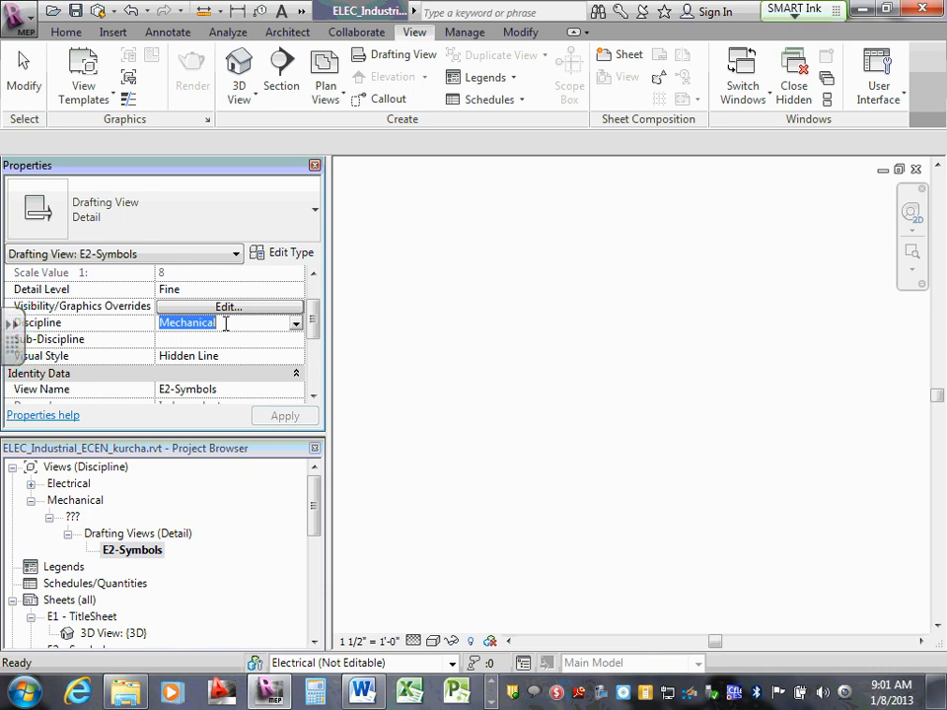
click(295, 323)
click(193, 380)
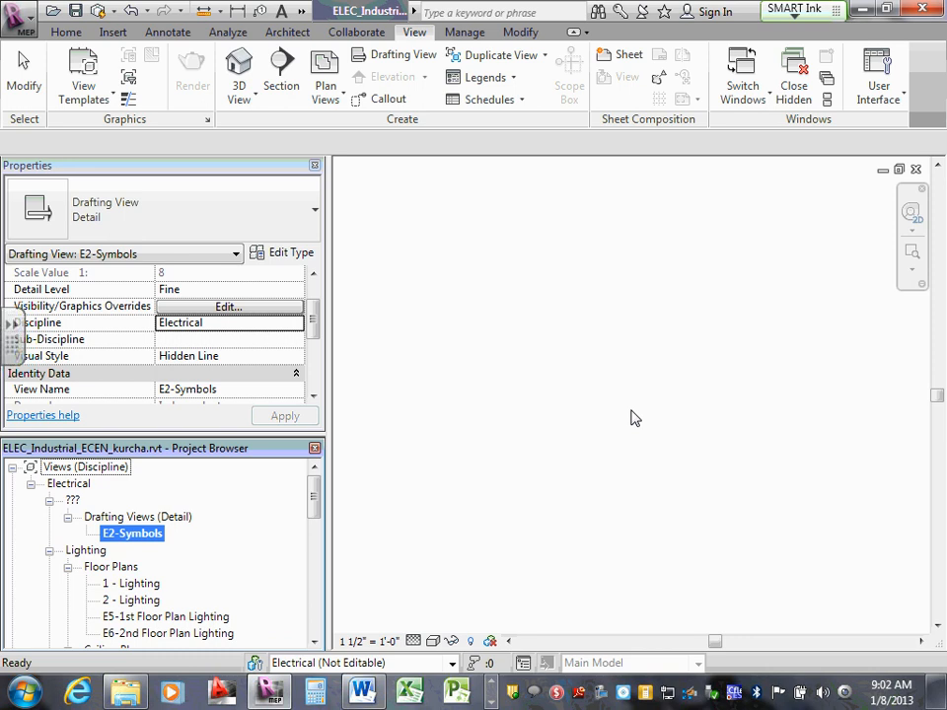
click(941, 692)
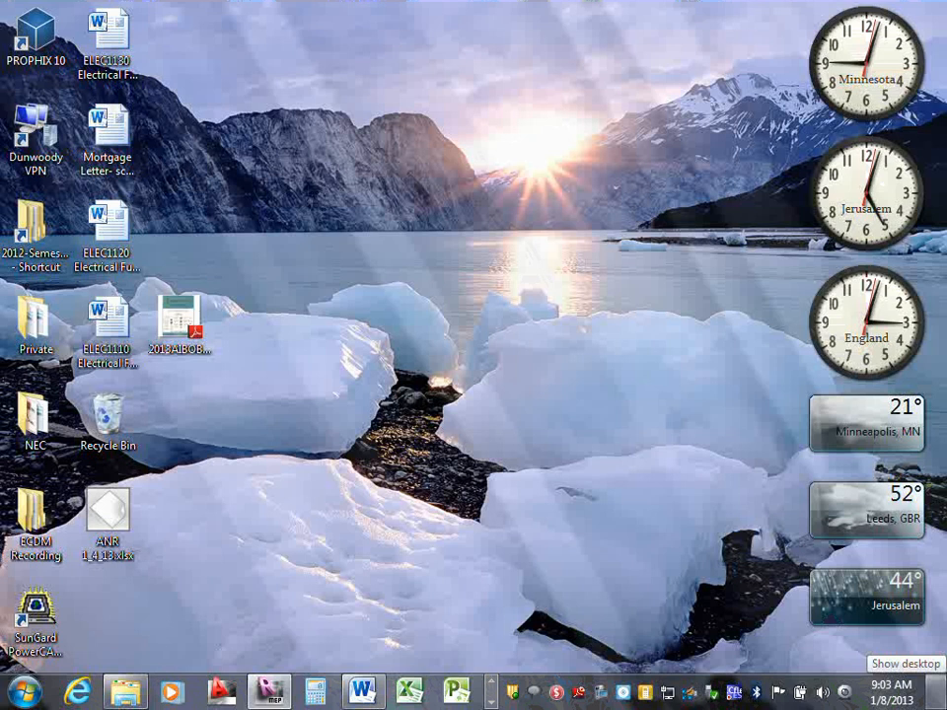
click(941, 693)
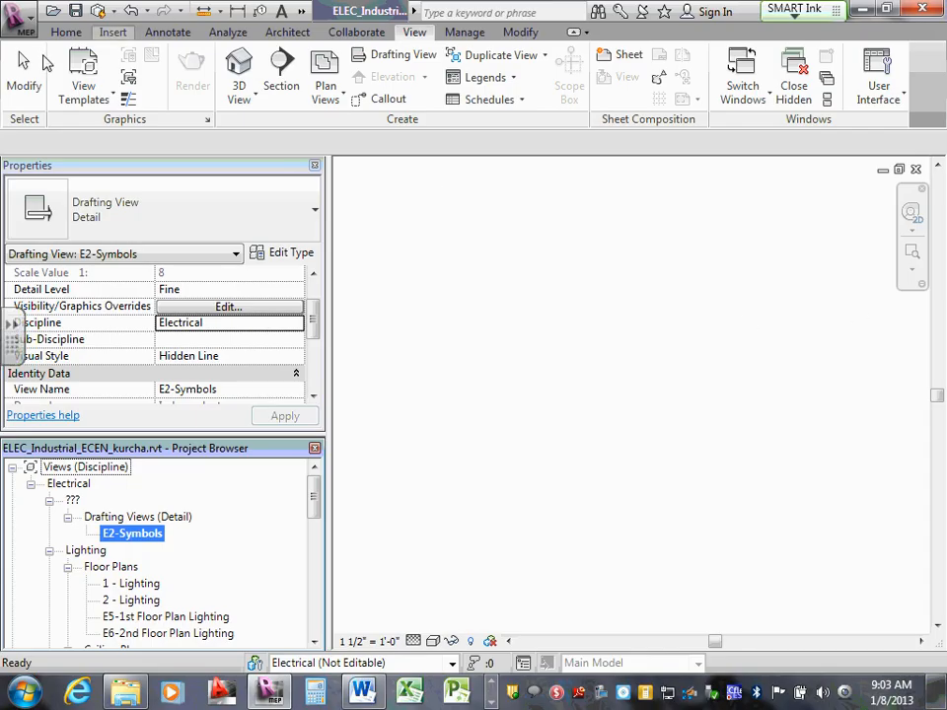
Open the E2-Symbols drafting view, start a CAD import and browse to the AutoCad folder inside Design Drawings.
double_click(140, 542)
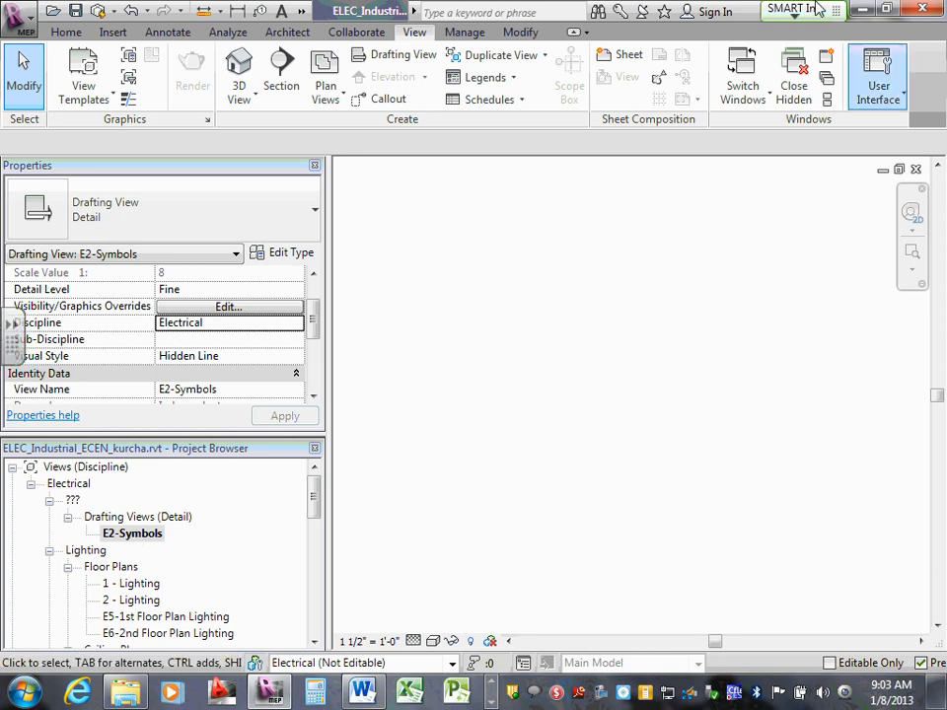
click(114, 34)
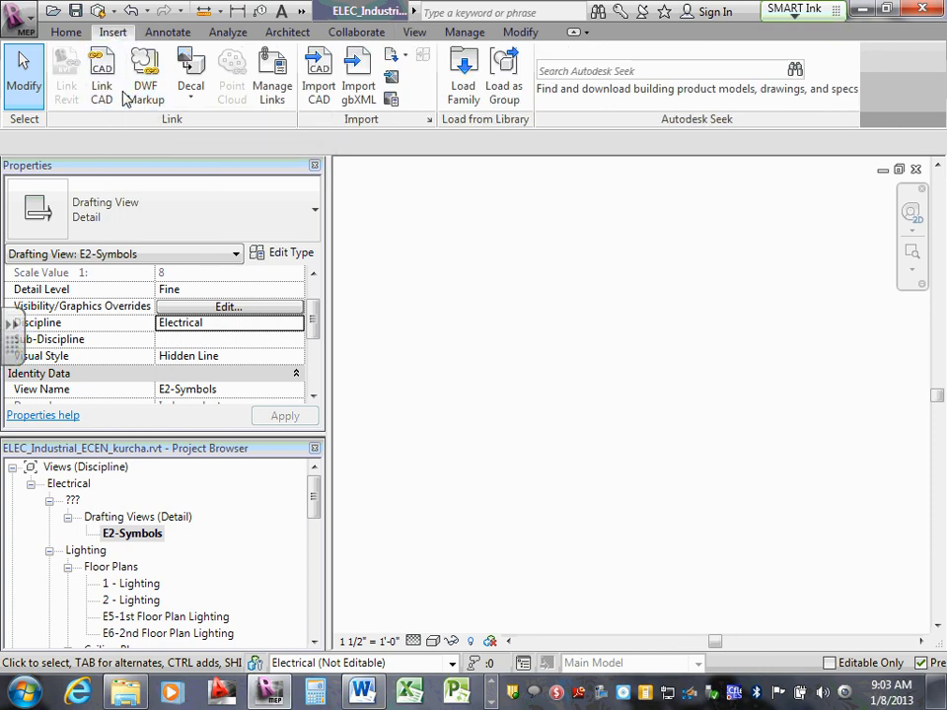
click(320, 69)
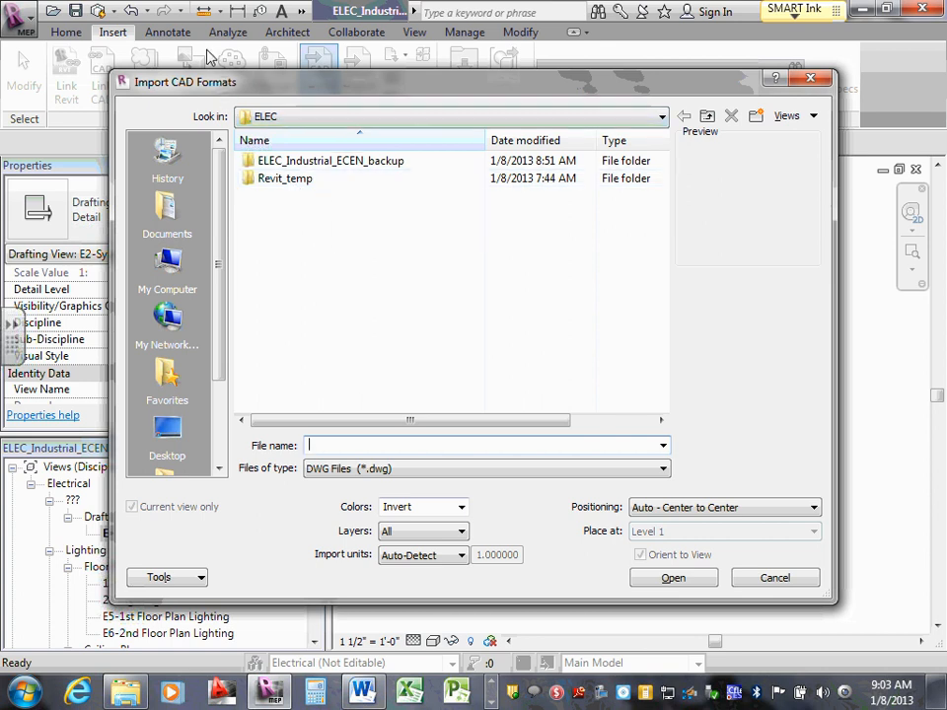
click(696, 117)
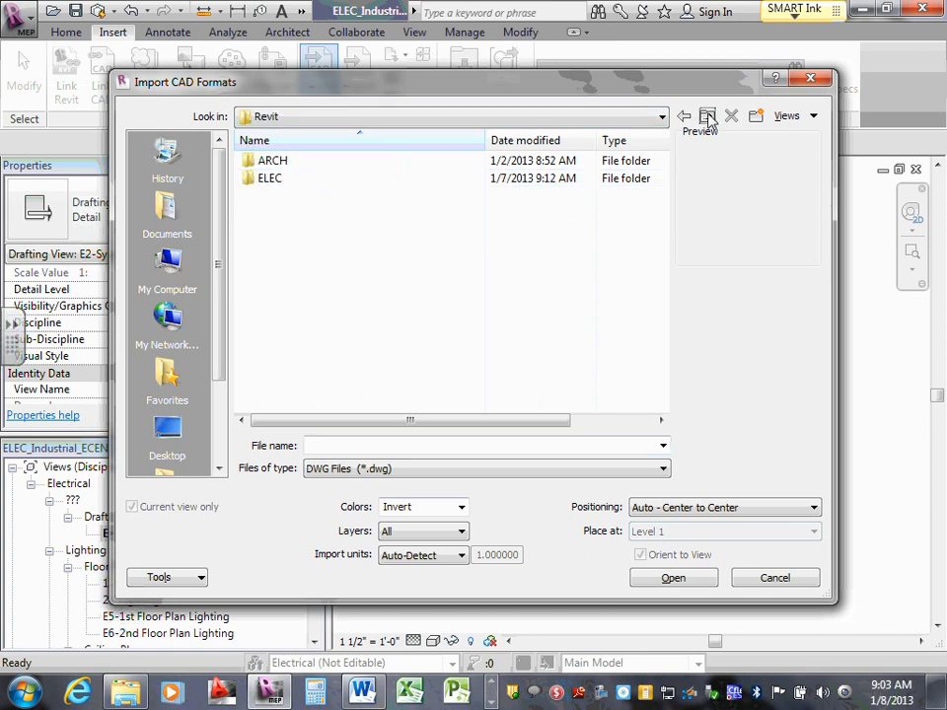
click(707, 116)
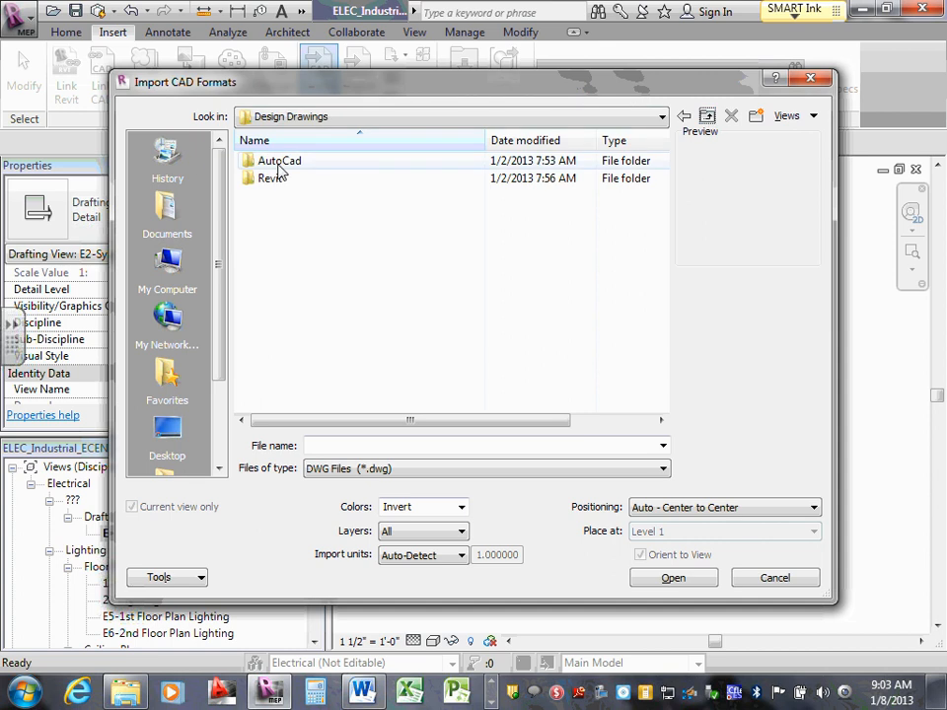
double_click(279, 163)
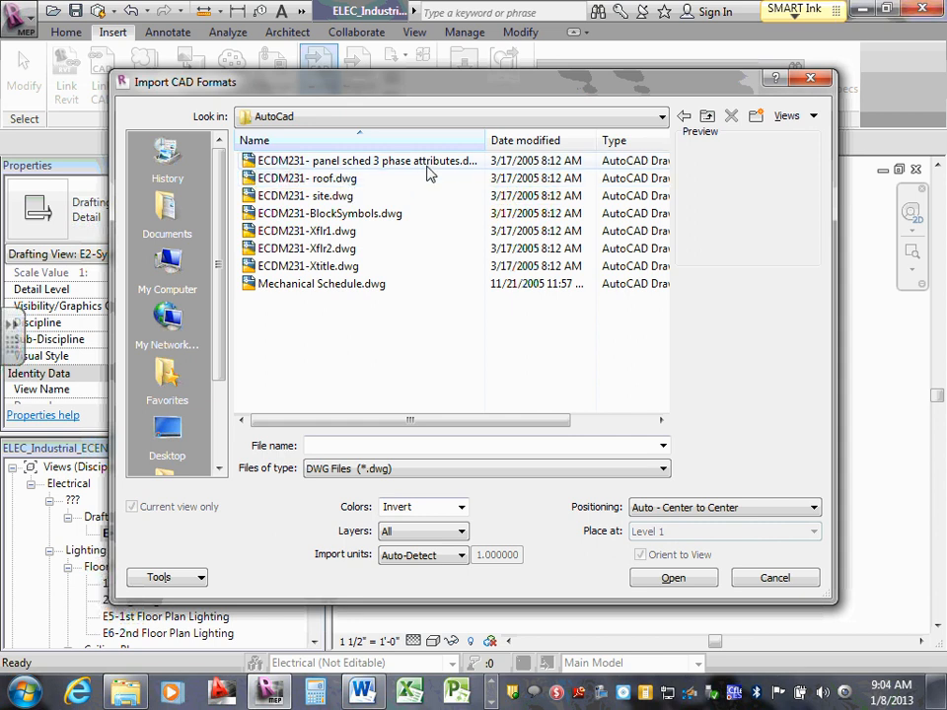
Copy ECDM211-Electrical symbols.dwg from the AutoCad design drawings folder of S#3-2-Fall-Commercial Semester.
click(707, 117)
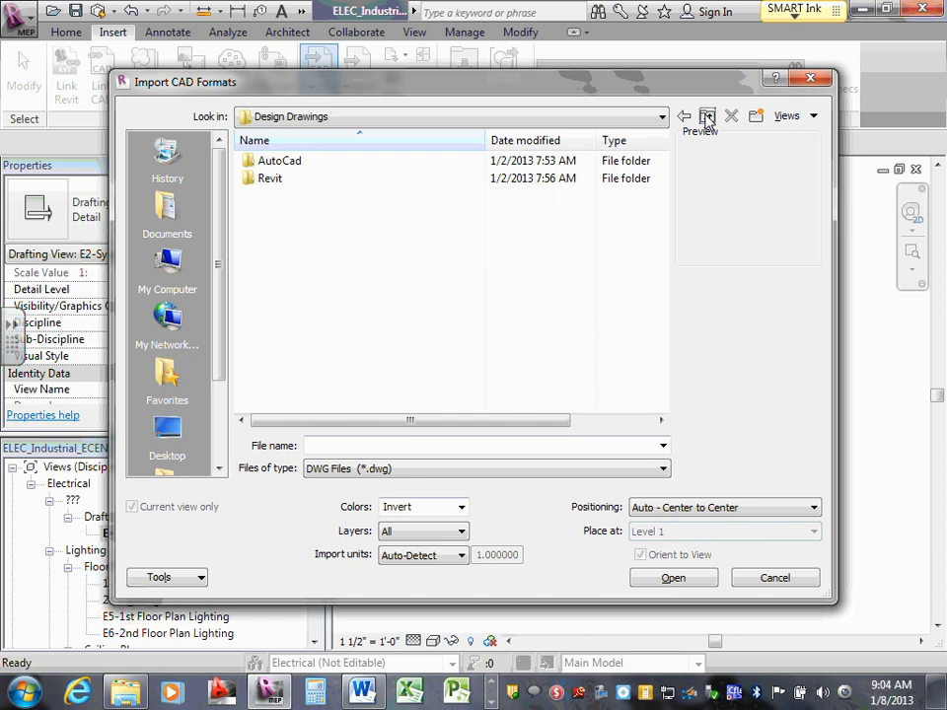
click(707, 118)
click(707, 117)
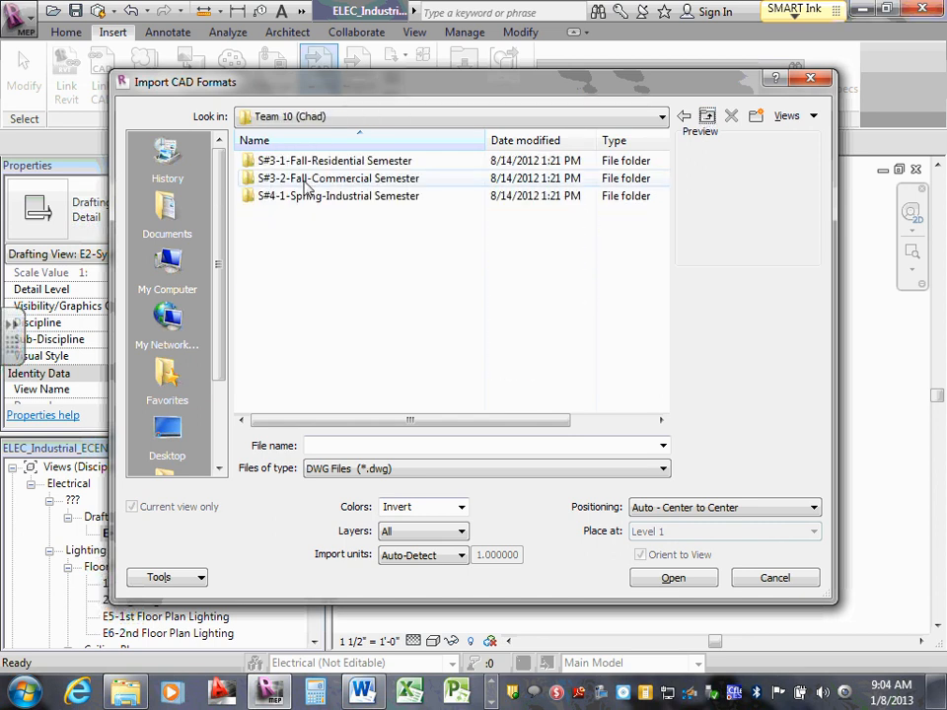
double_click(306, 182)
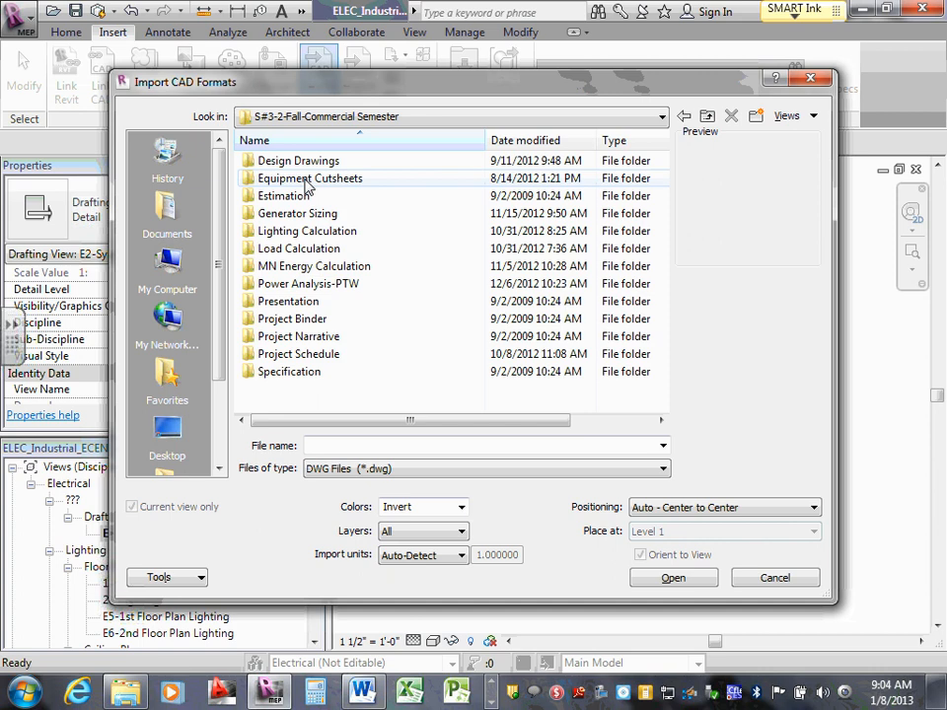
double_click(311, 164)
double_click(301, 161)
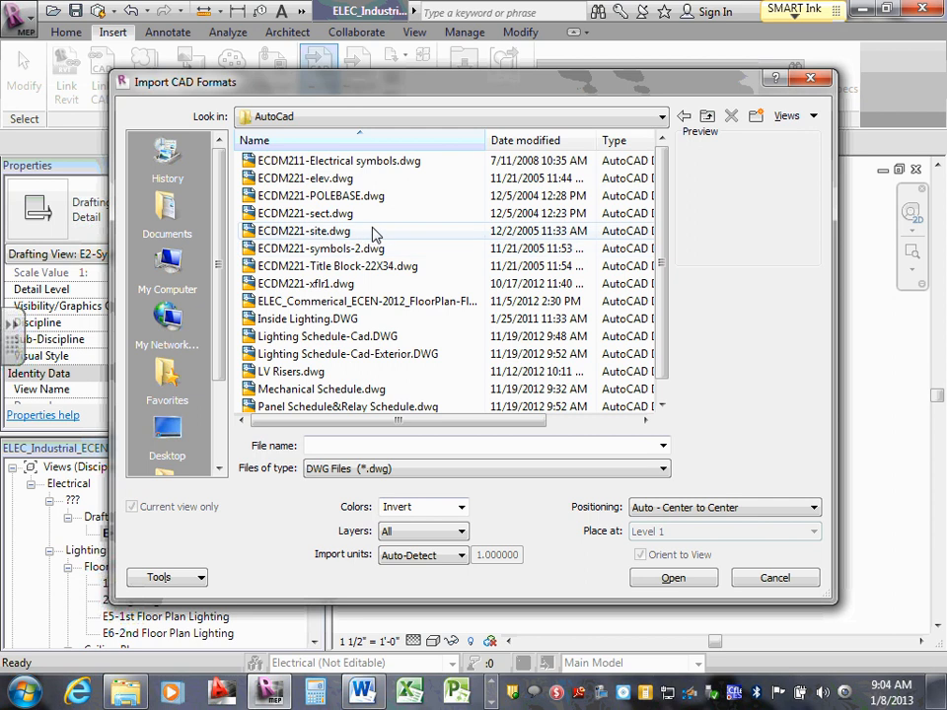
click(384, 163)
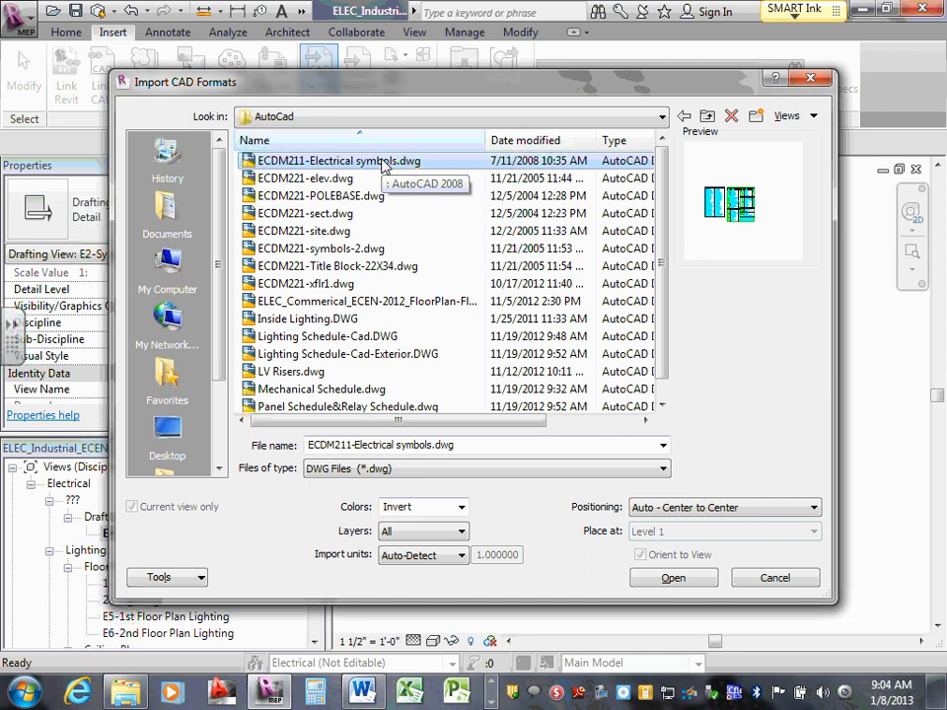
right_click(384, 164)
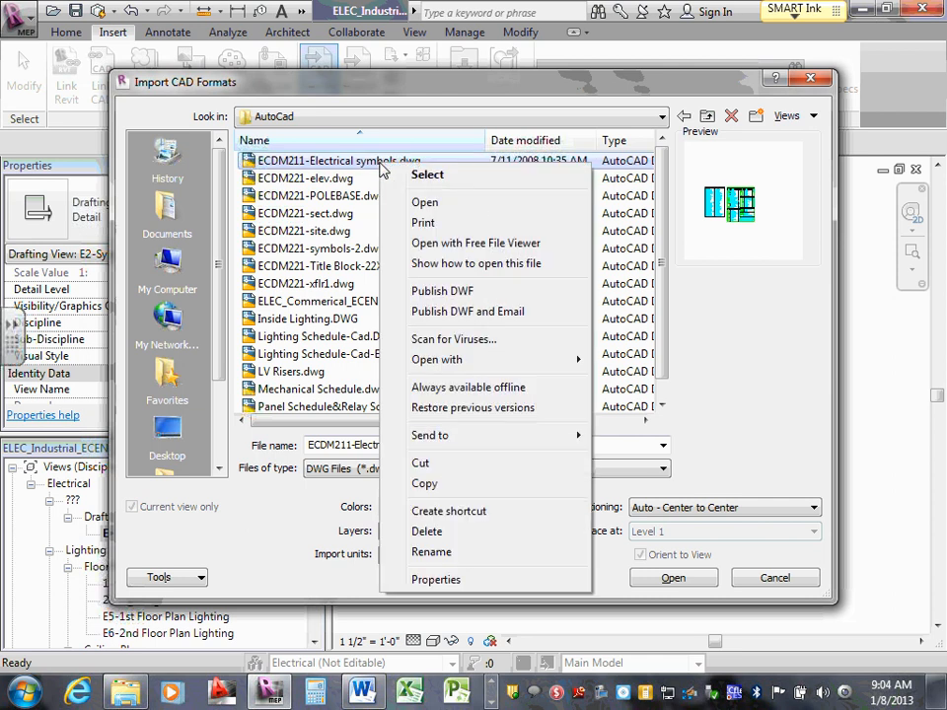
click(434, 483)
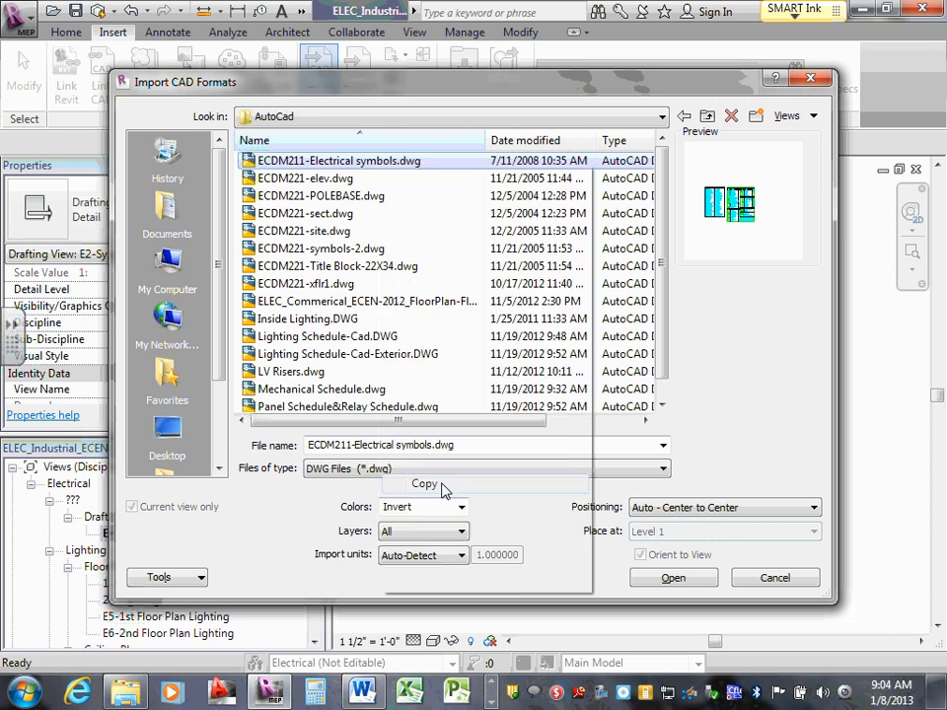
Paste the copied ECDM211-Electrical symbols.dwg into the AutoCad folder under the S#4-1-Spring-Industrial Semester design drawings.
click(706, 117)
click(701, 118)
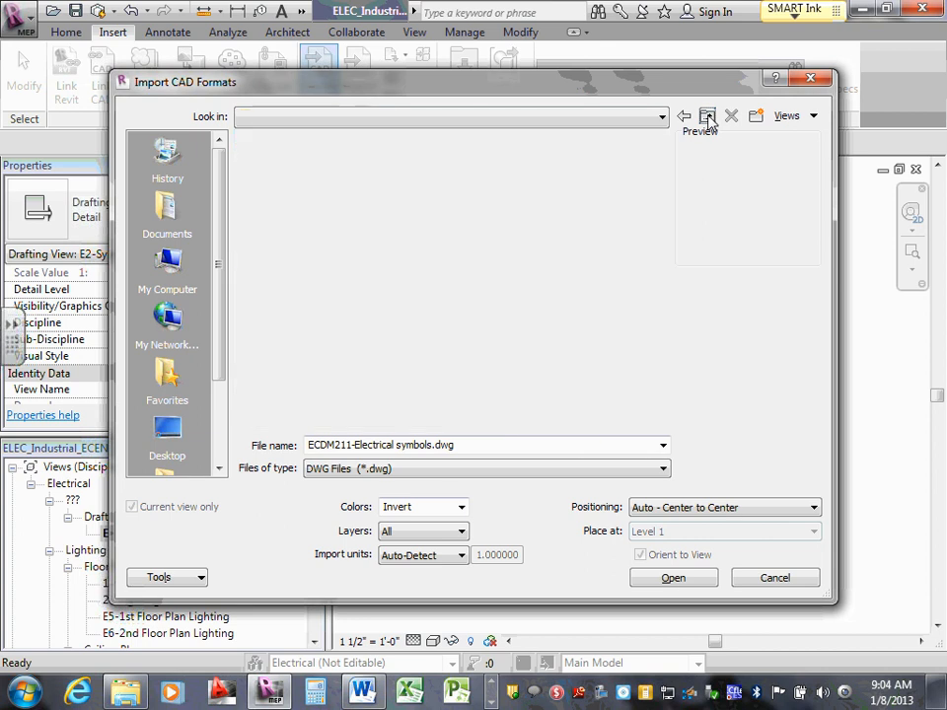
click(661, 116)
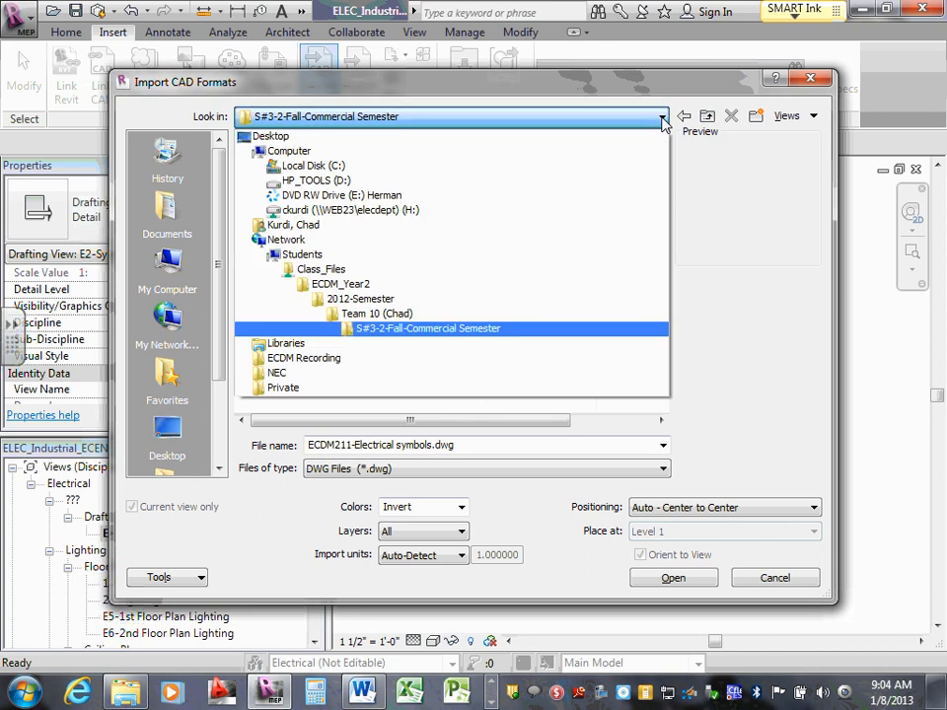
click(400, 314)
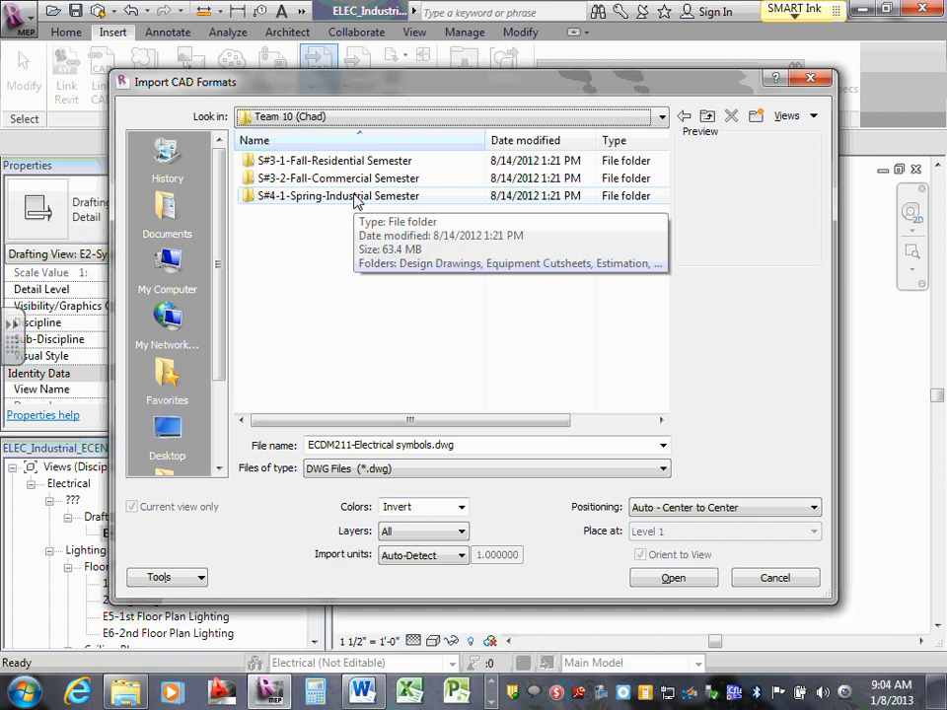
double_click(357, 198)
double_click(340, 162)
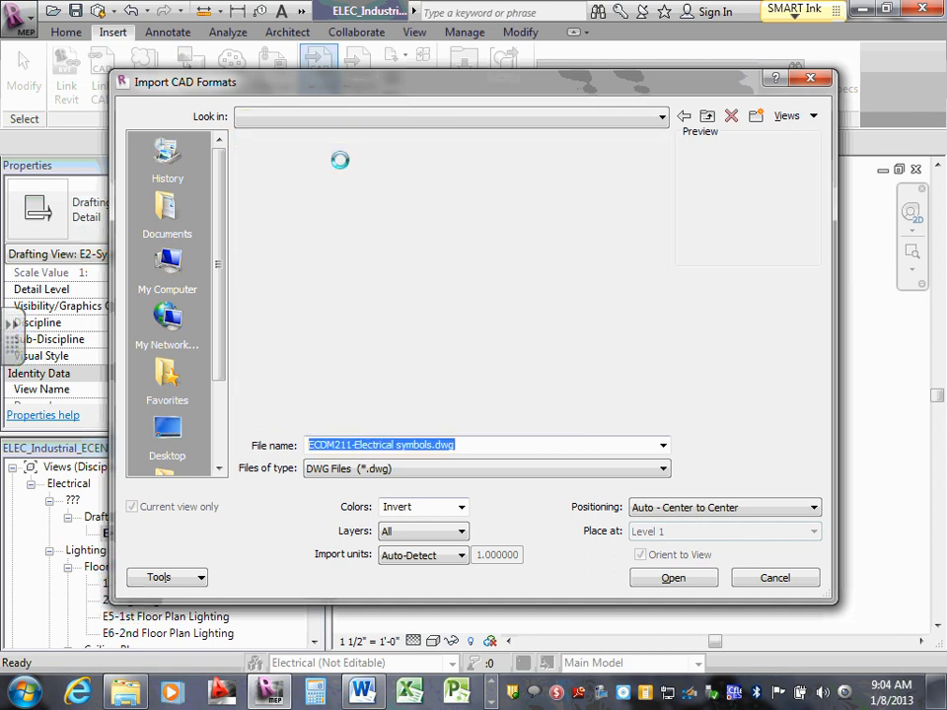
double_click(302, 161)
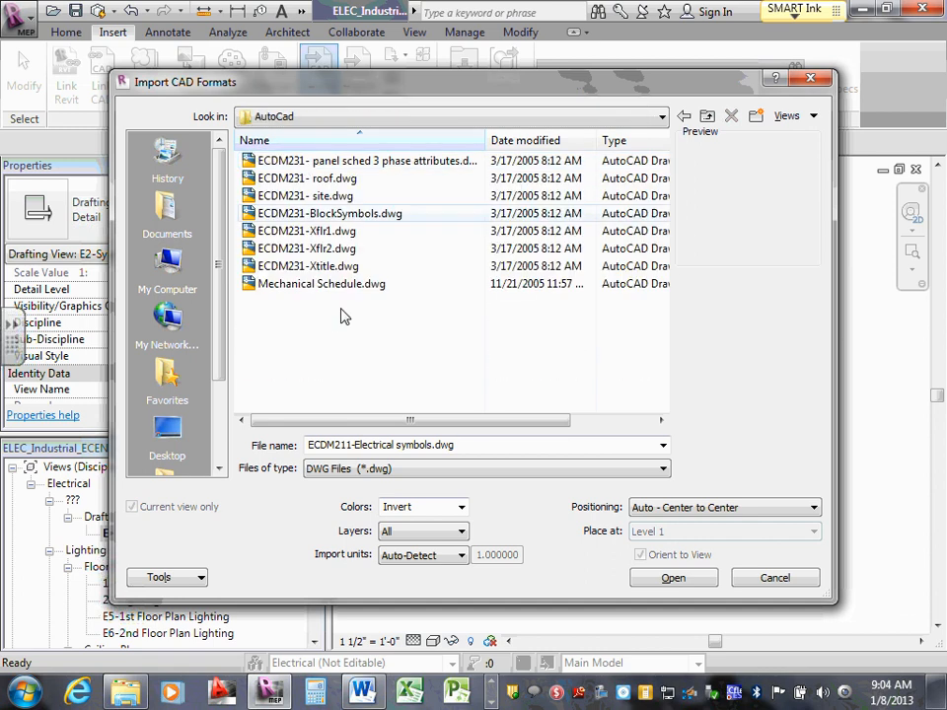
right_click(376, 333)
click(397, 436)
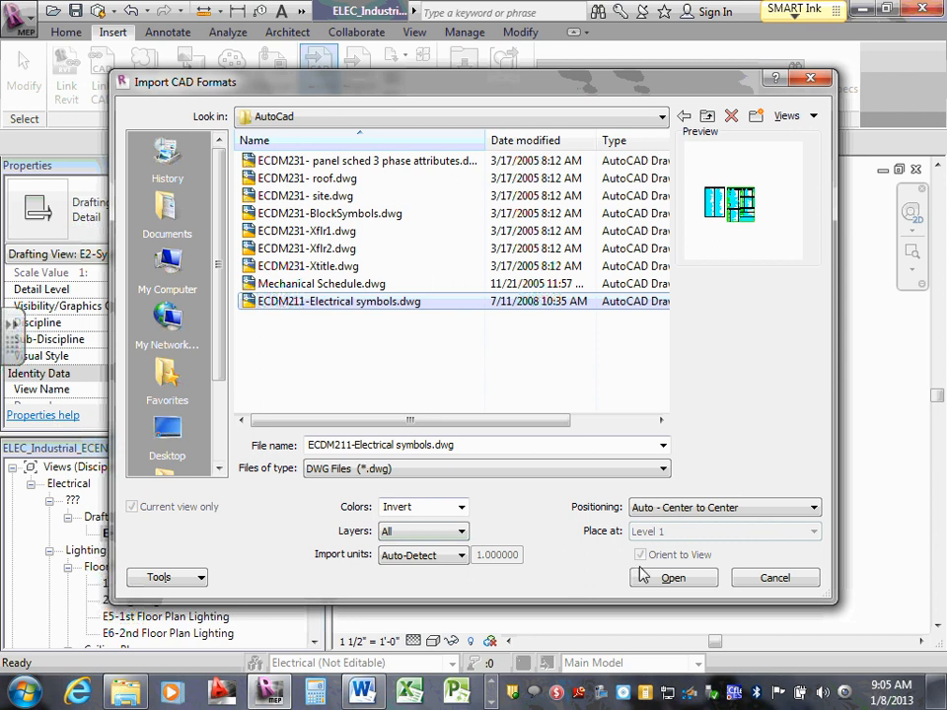
Import ECDM211-Electrical symbols.dwg into the E2-Symbols drafting view with inverted colors and Auto - Center to Center positioning, fitting it in view.
click(675, 580)
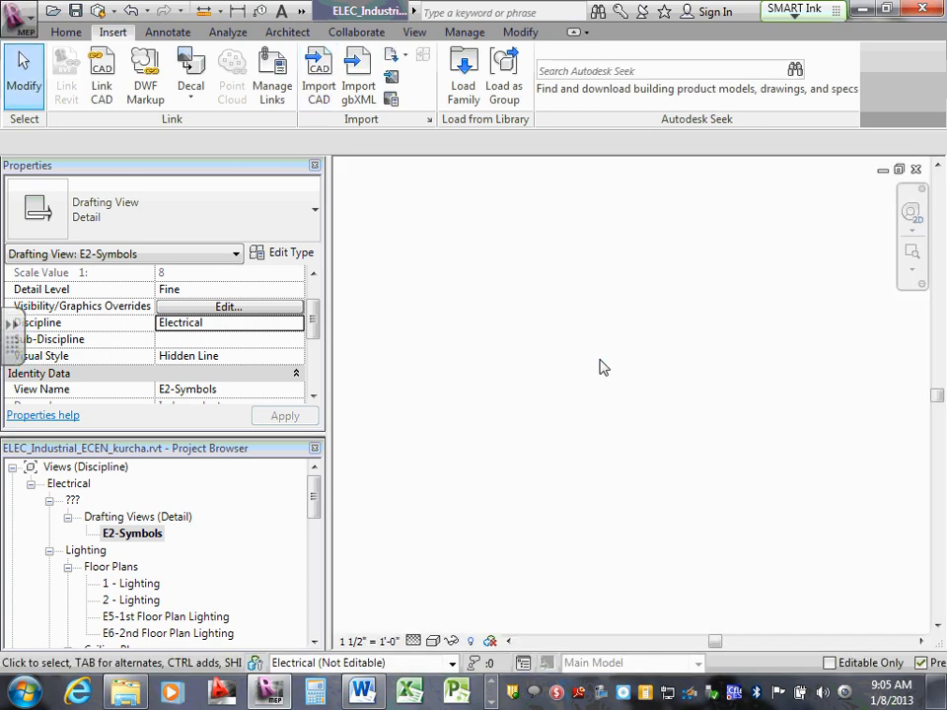
click(913, 268)
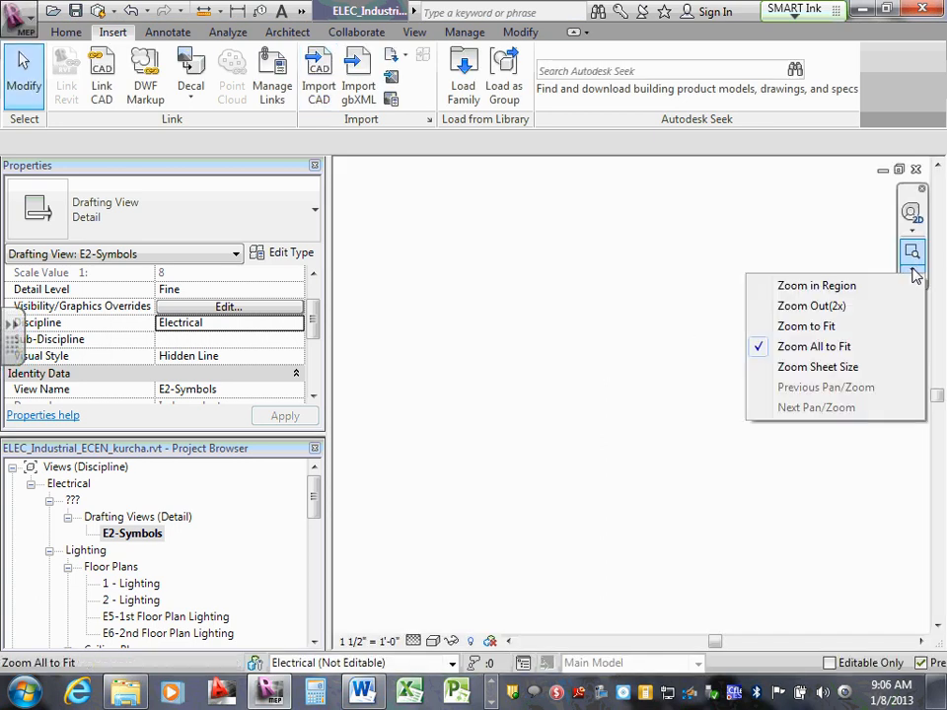
click(825, 327)
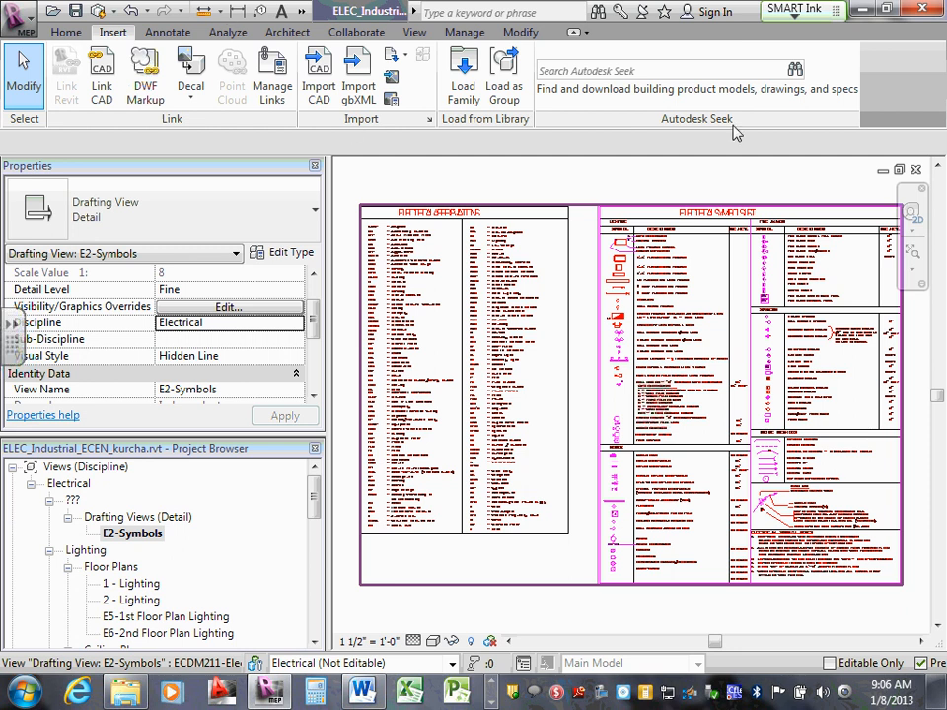
click(914, 272)
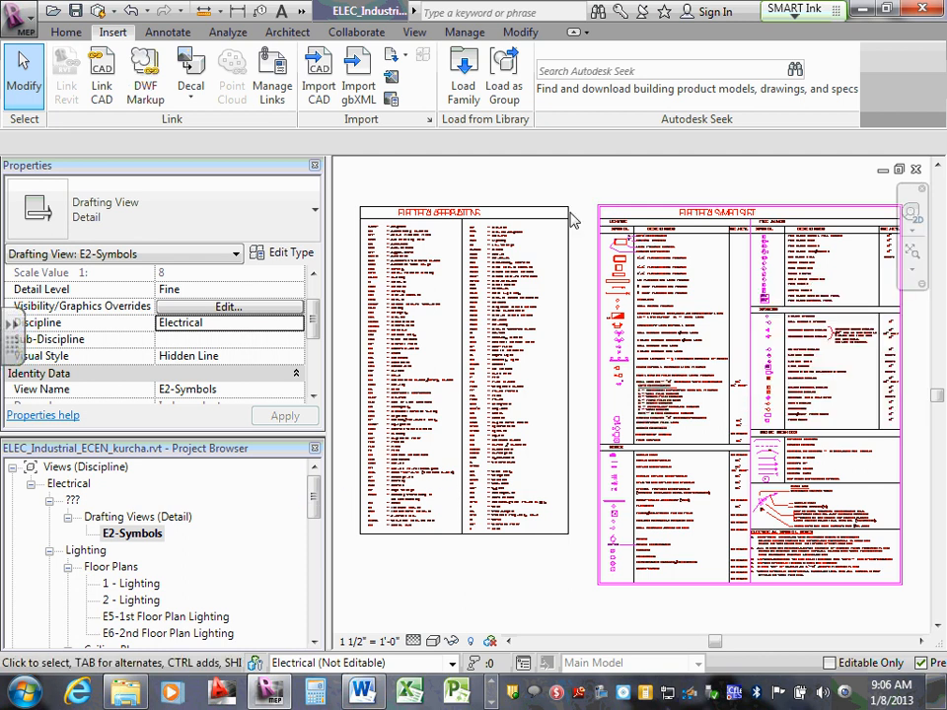
Open the E2 - Symbols sheet and place the E2-Symbols drafting view on it.
mouse_move(313, 492)
mouse_down()
mouse_move(313, 610)
mouse_move(321, 571)
mouse_up()
double_click(95, 534)
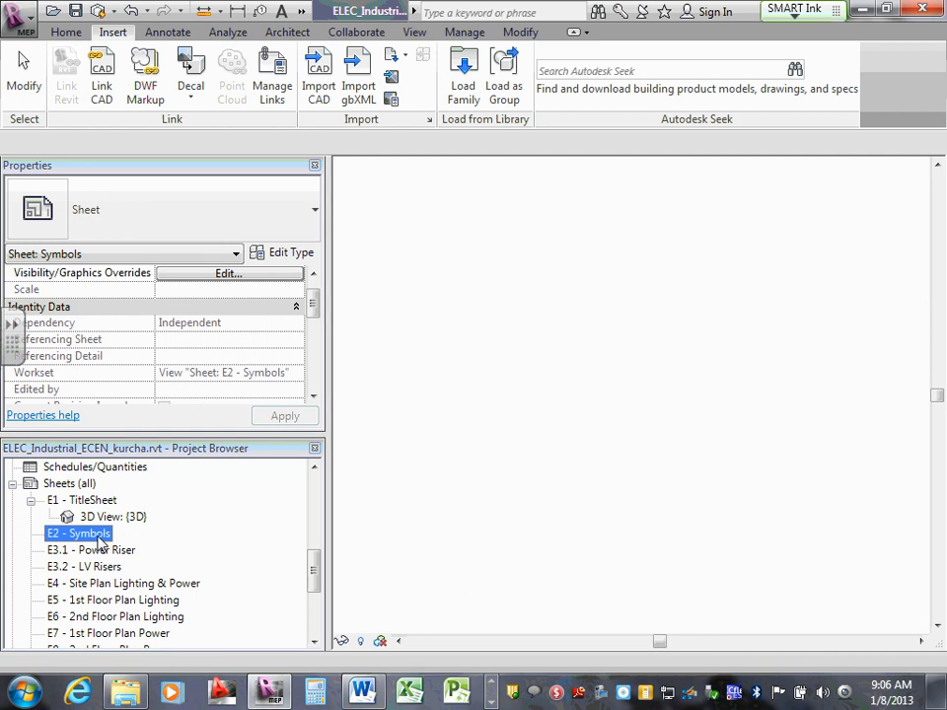
right_click(98, 541)
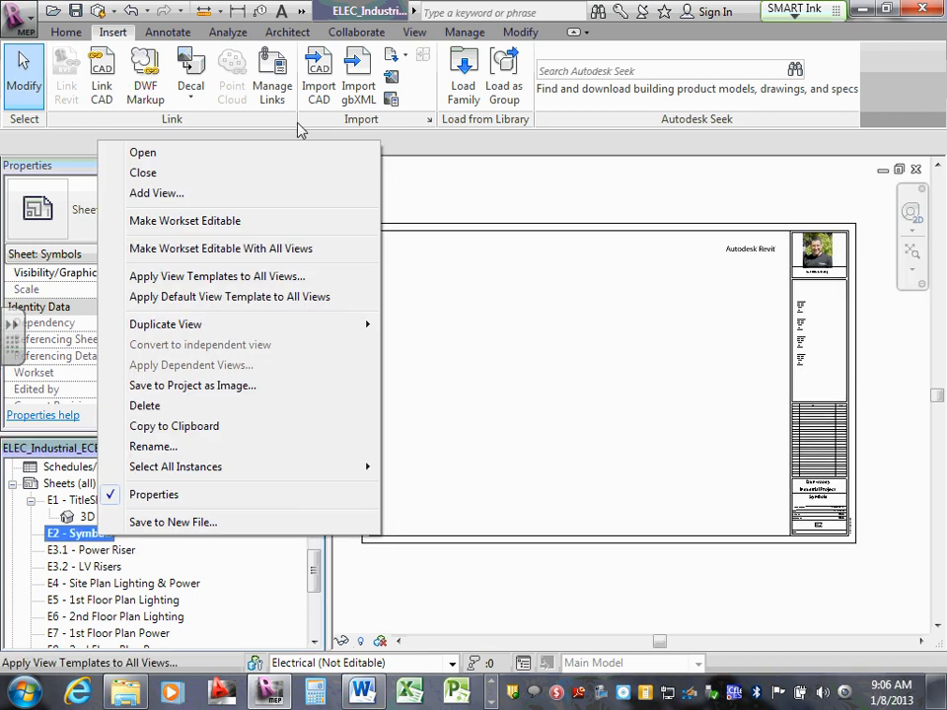
click(187, 194)
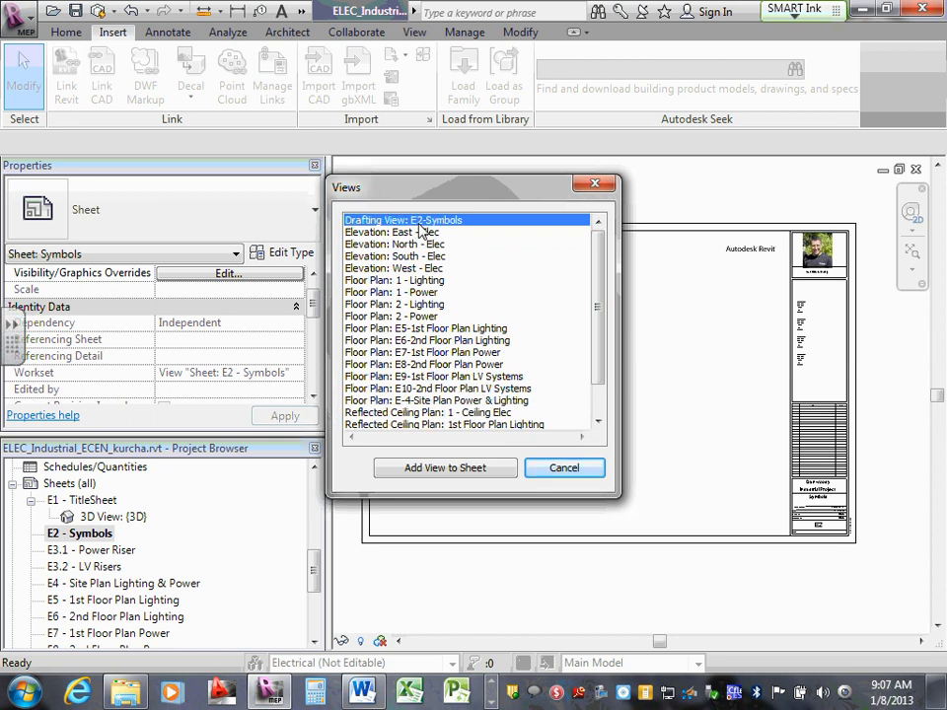
click(459, 469)
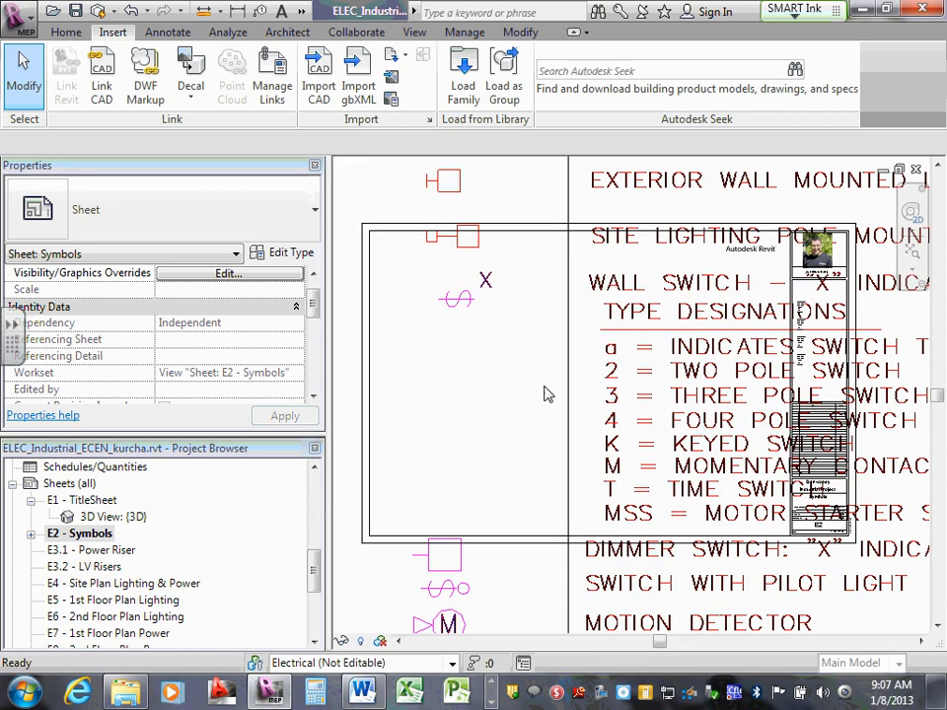
click(546, 387)
scroll(541, 383, down, 3)
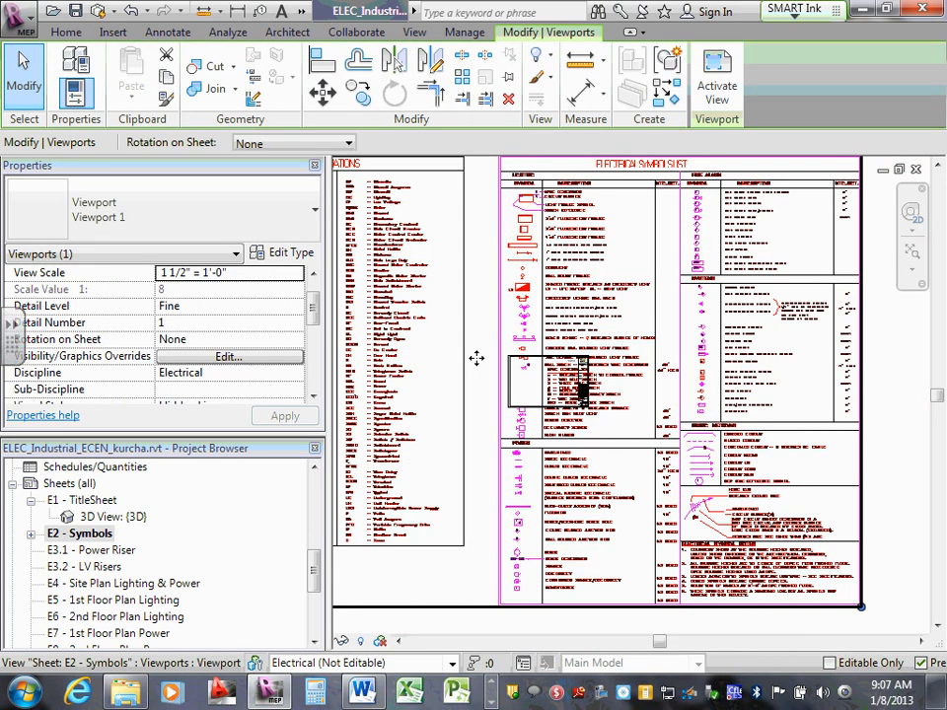
scroll(657, 366, down, 2)
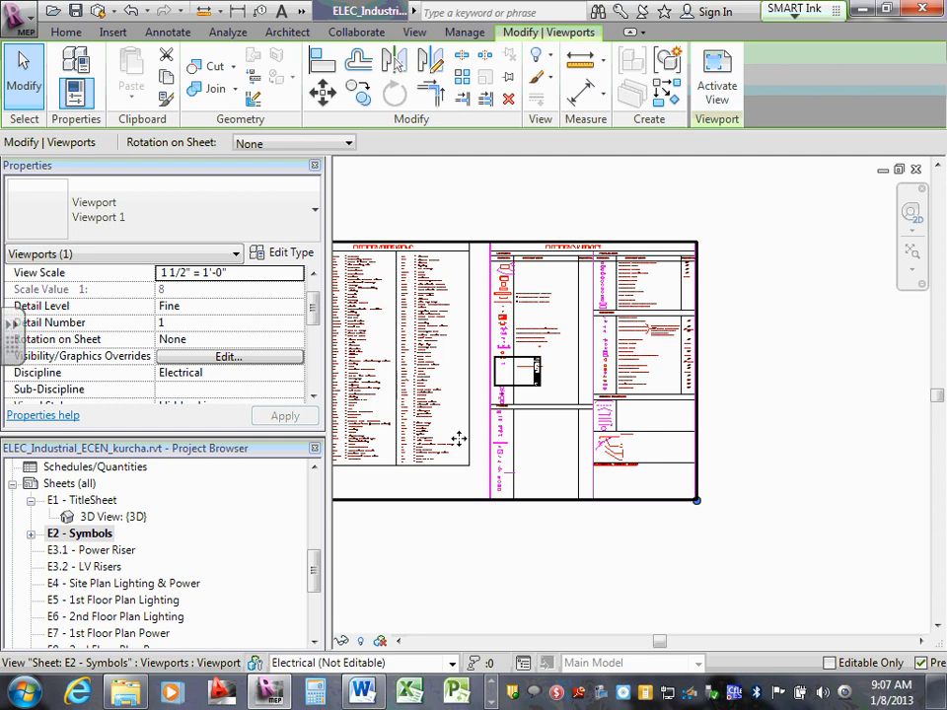
middle_drag(464, 553, 590, 538)
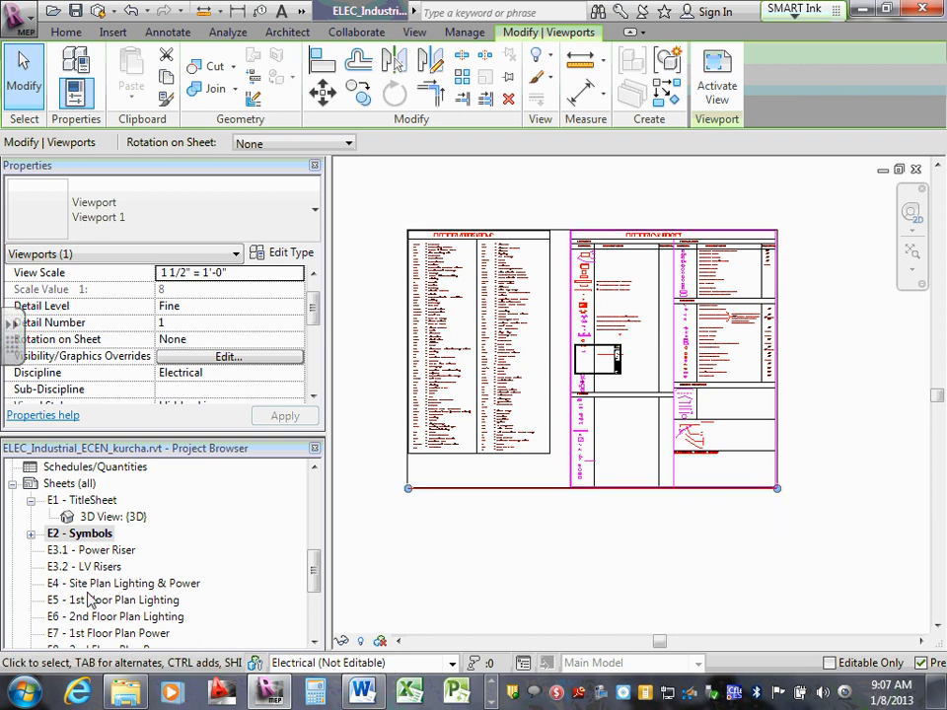
Open the E2-Symbols drafting view placed on the E2 sheet and set its scale to 1/8" = 1'-0".
click(32, 536)
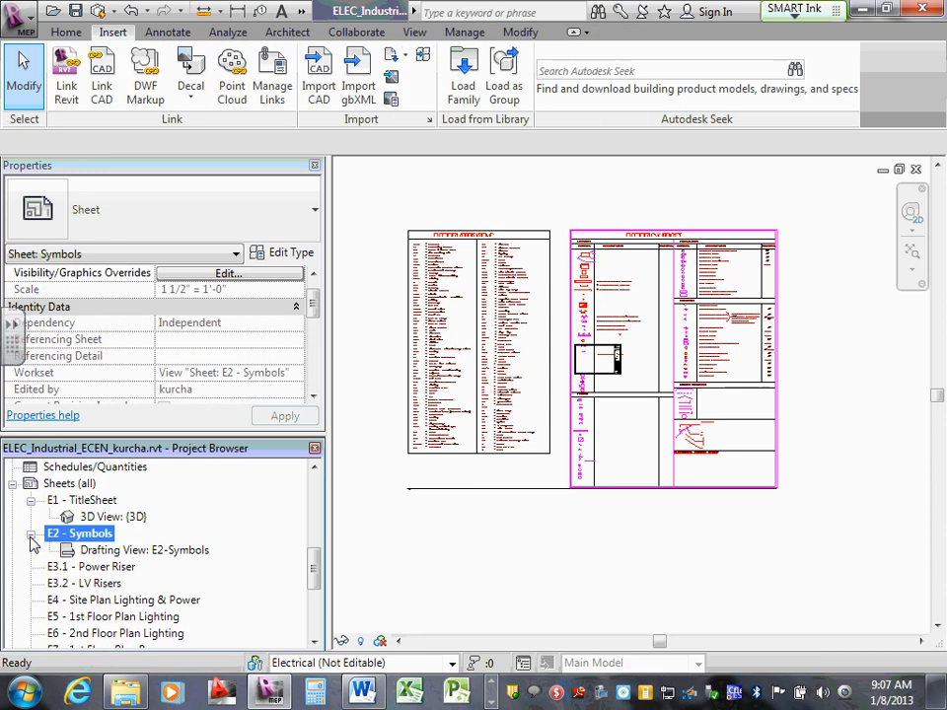
click(147, 551)
double_click(146, 553)
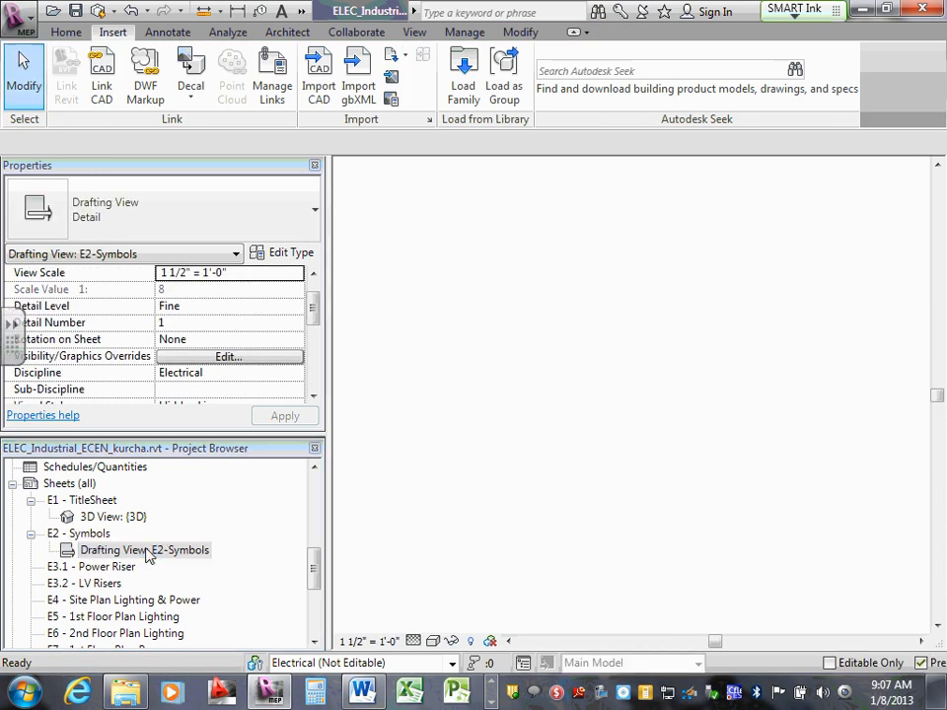
click(369, 642)
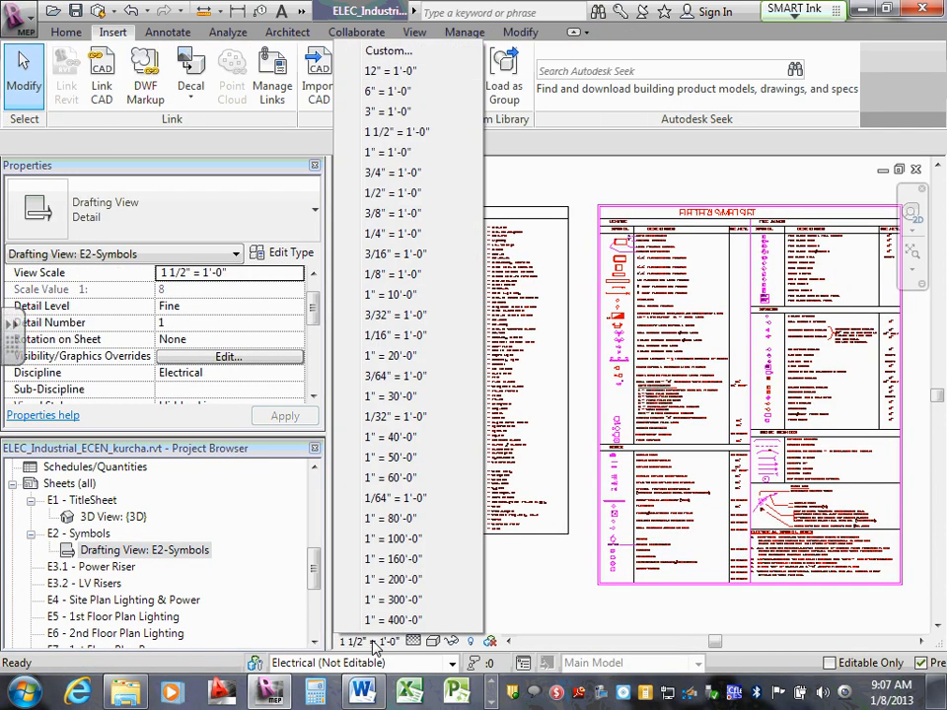
click(380, 275)
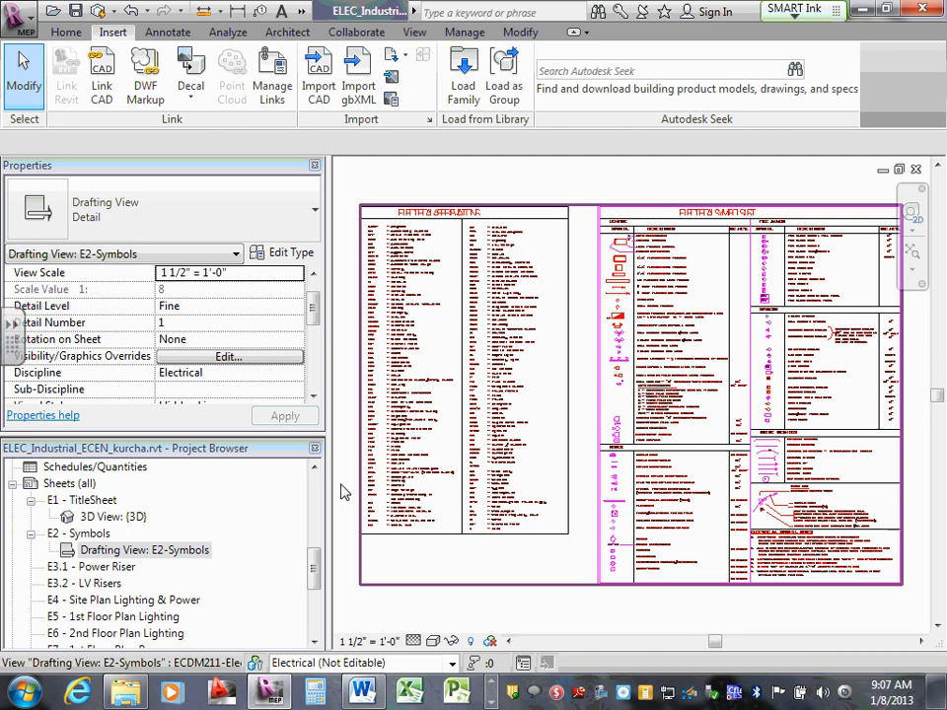
Return to the E2 - Symbols sheet and move the symbols viewport inside the title block's drawing area.
double_click(83, 534)
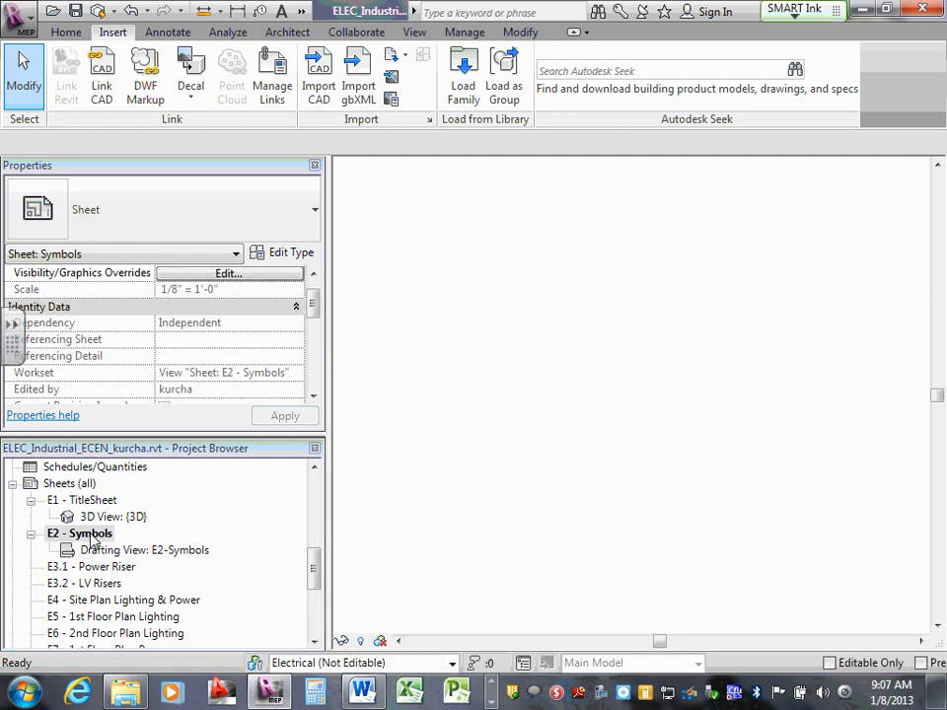
scroll(434, 472, up, 3)
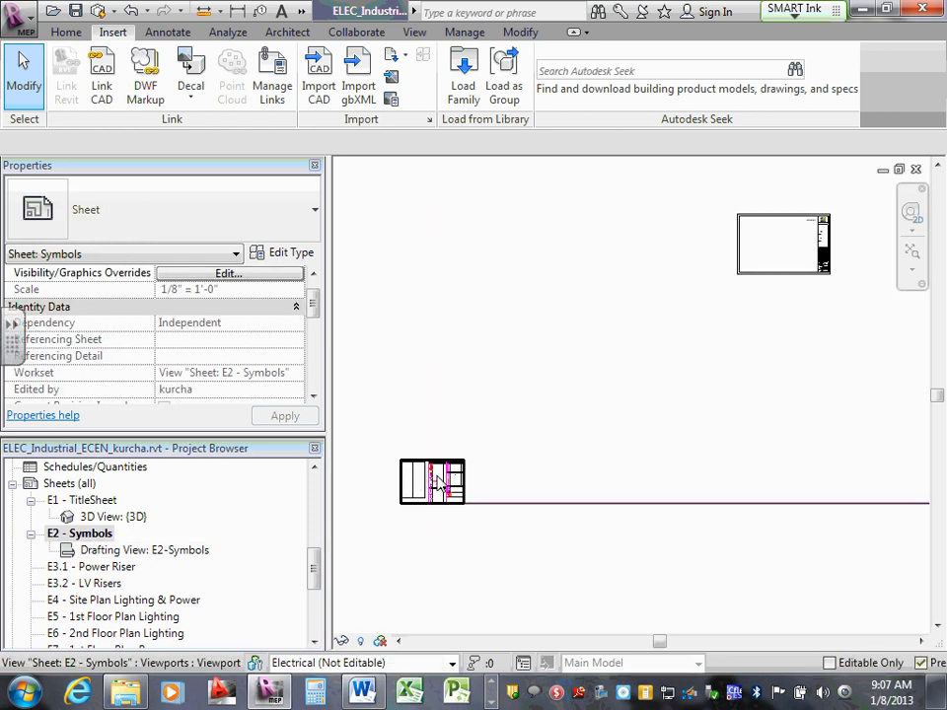
drag(434, 475, 784, 241)
scroll(706, 378, up, 3)
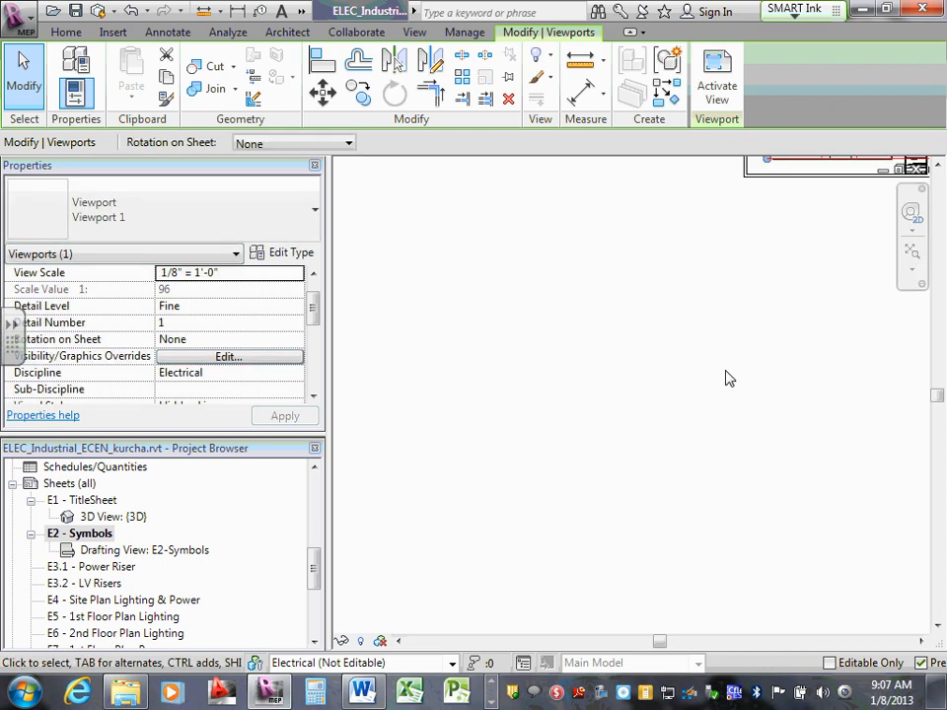
middle_drag(725, 379, 449, 680)
scroll(534, 488, up, 2)
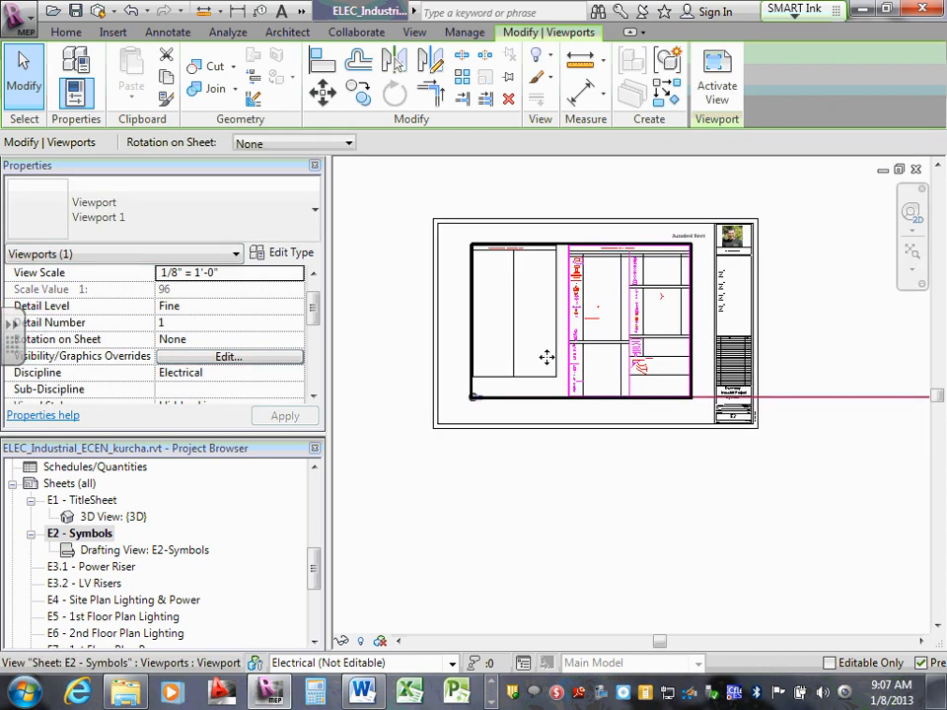
scroll(596, 412, up, 3)
scroll(592, 405, down, 5)
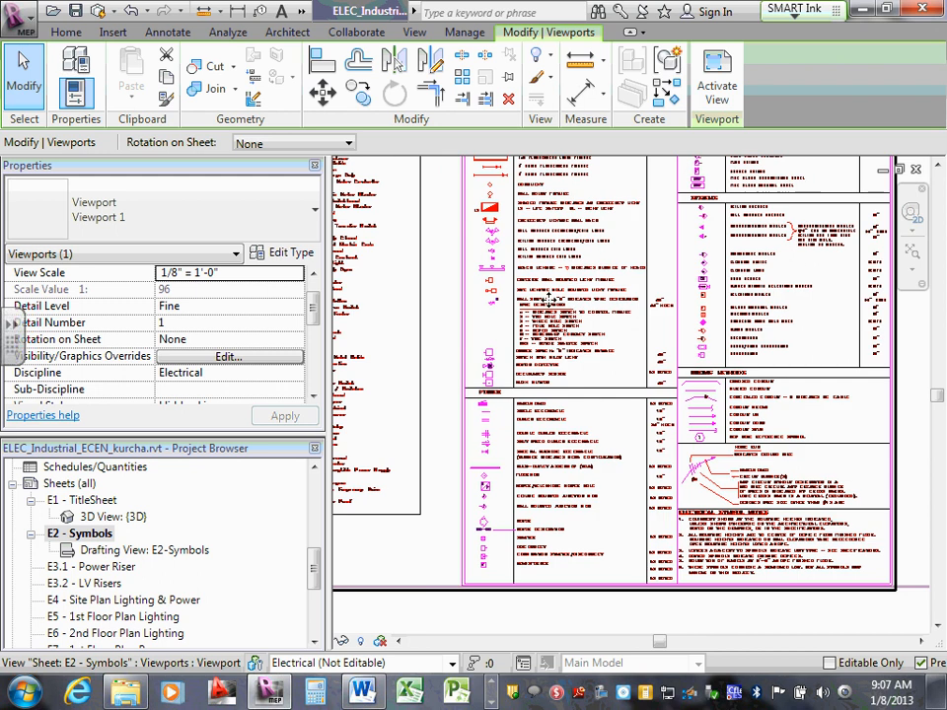
click(759, 382)
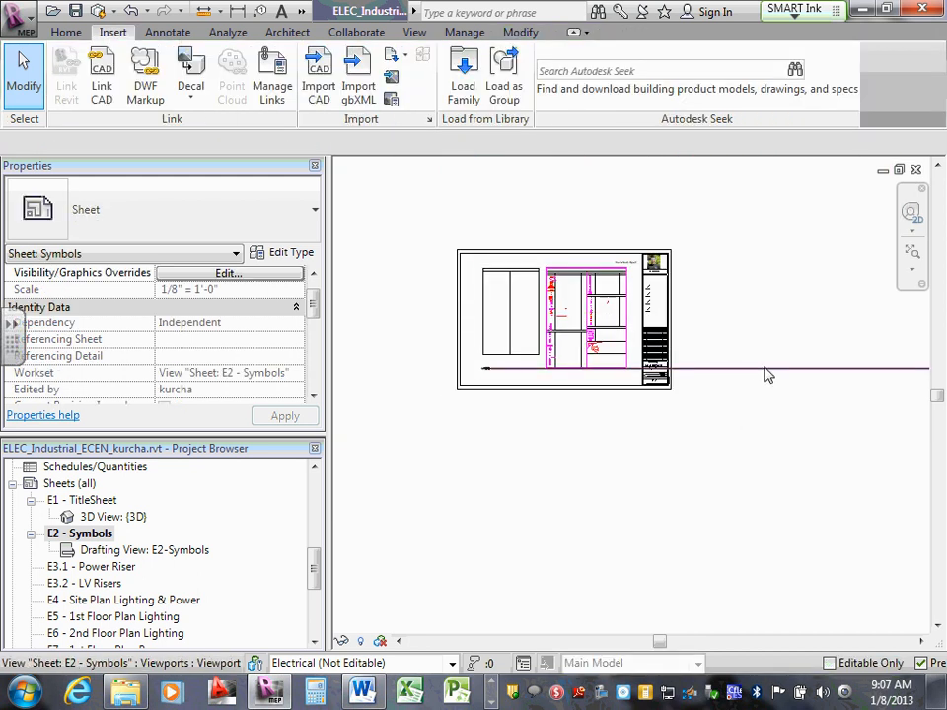
Move the viewport's long title line off the E2 sheet, below the title block border.
click(773, 369)
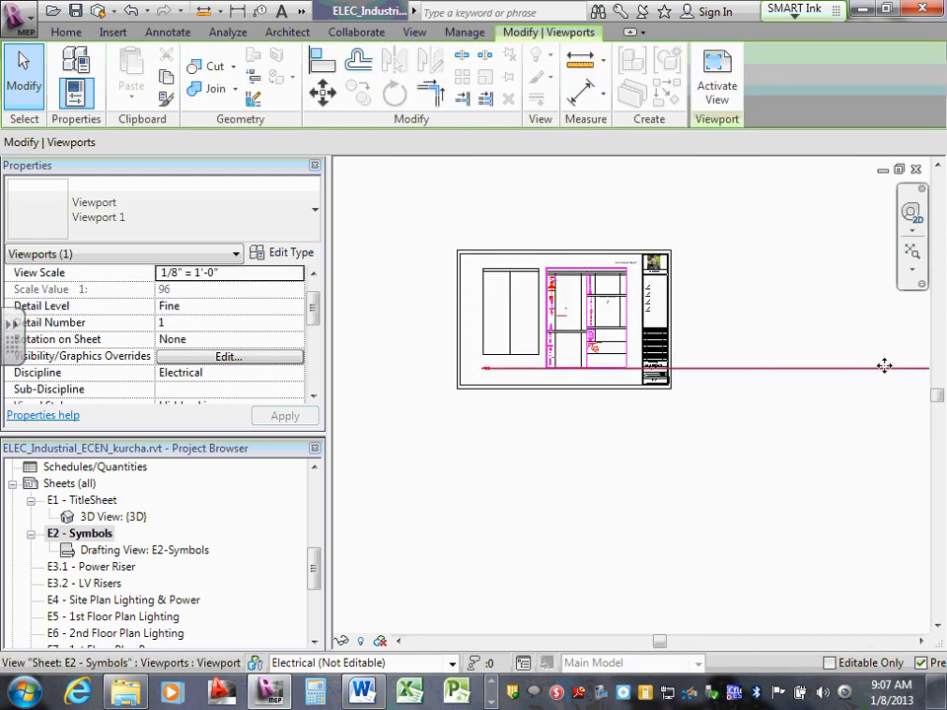
drag(854, 366, 731, 435)
click(762, 277)
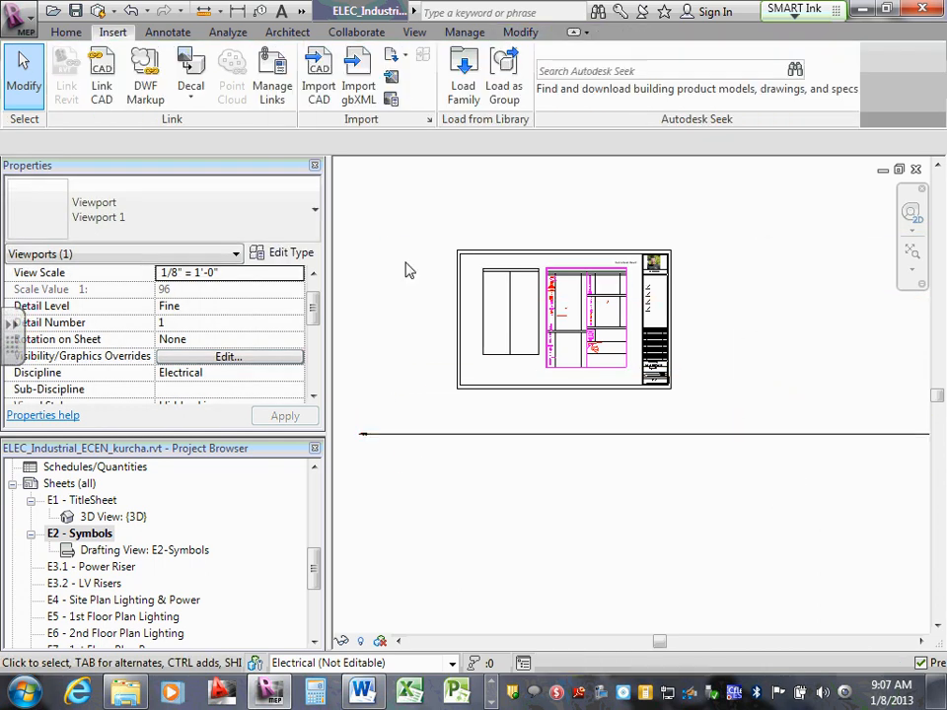
Check the abbreviation text's legibility and shift the symbols viewport slightly toward the E2 sheet's upper-left corner.
scroll(504, 292, up, 5)
scroll(545, 292, up, 6)
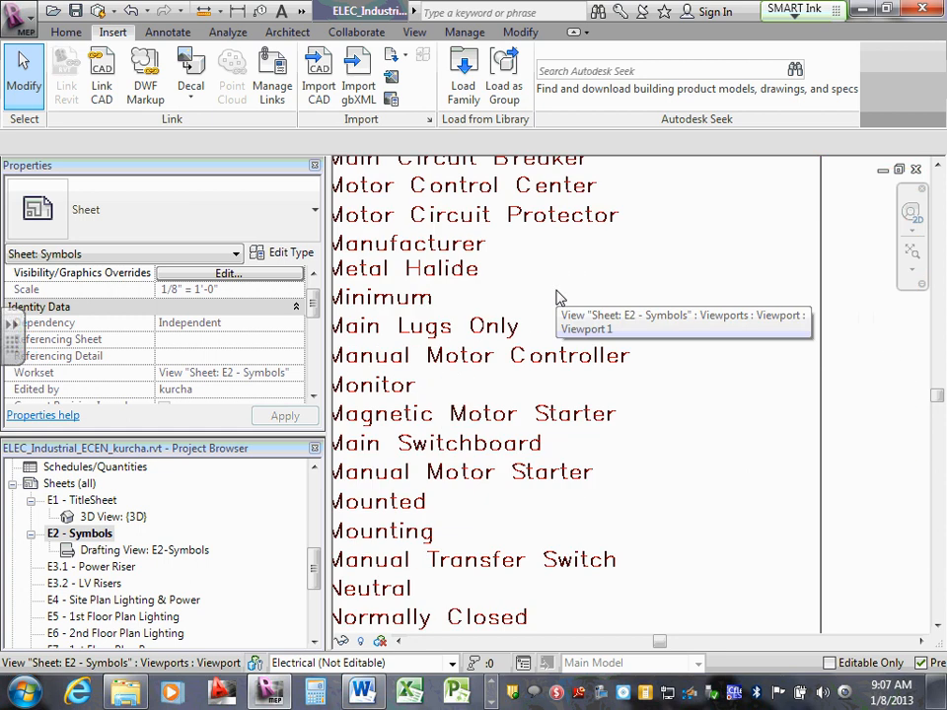
scroll(545, 290, down, 8)
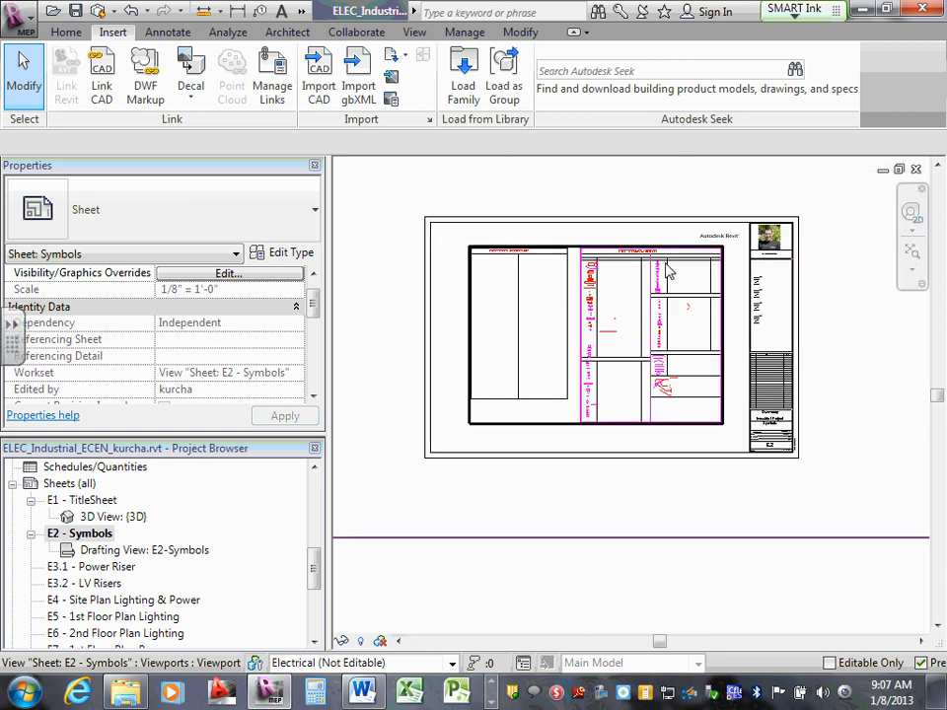
scroll(533, 251, up, 2)
click(540, 256)
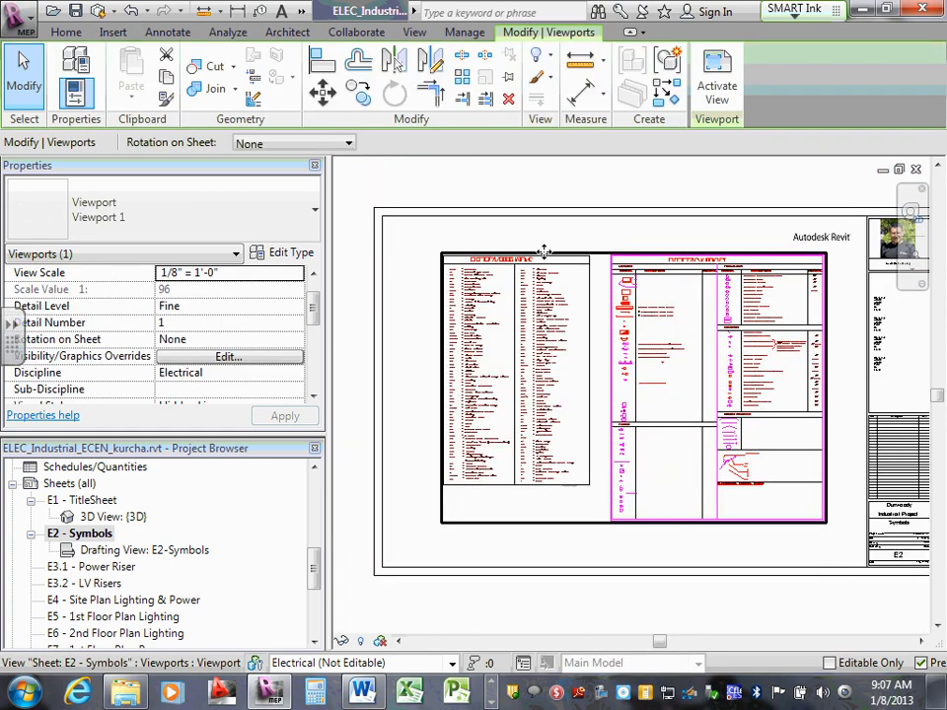
drag(541, 253, 506, 245)
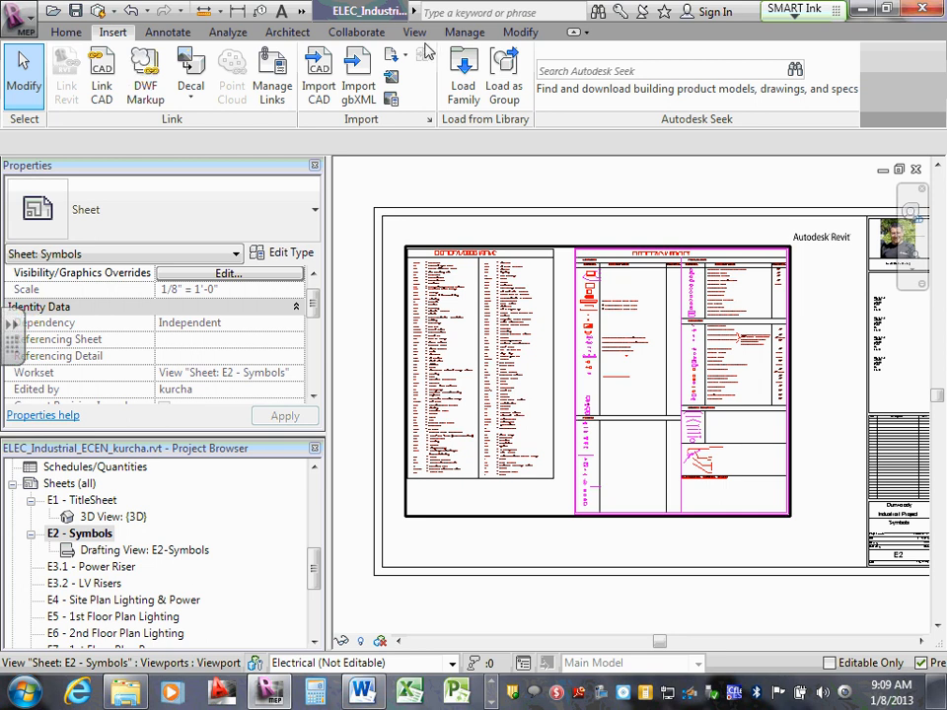
Open the E2-Symbols drafting view listed under the E2 - Symbols sheet.
click(415, 33)
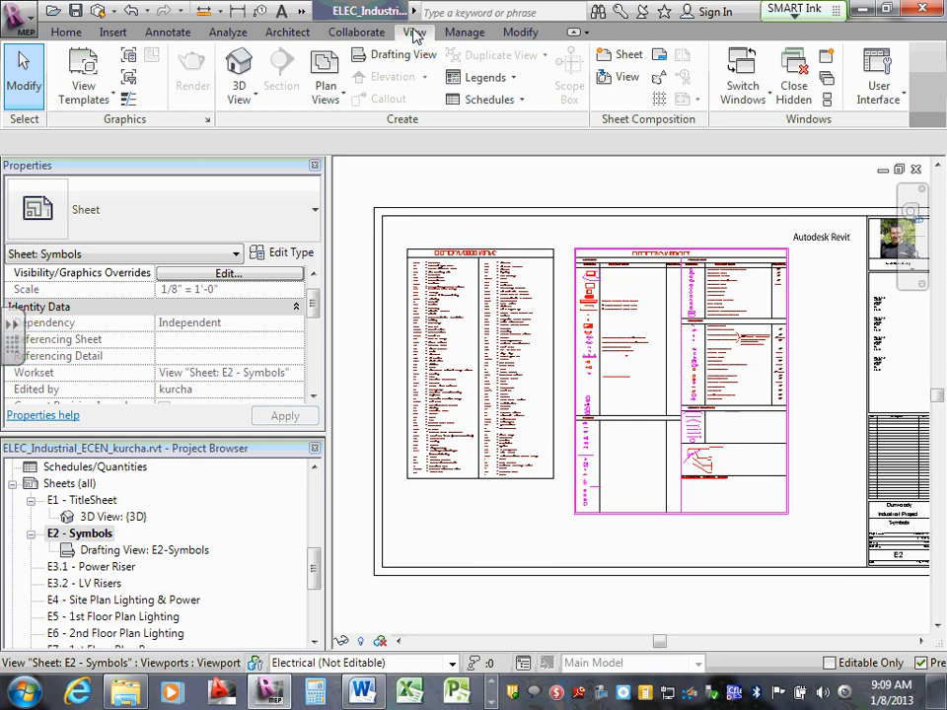
click(156, 554)
double_click(156, 553)
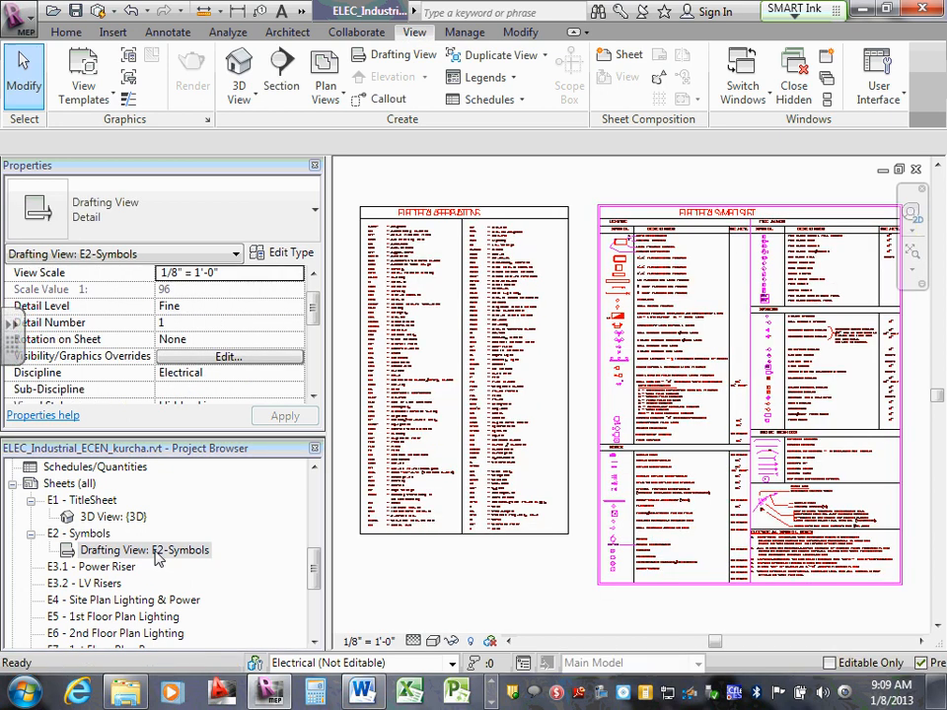
Compare the symbols' appearance and view scale between the E2-Symbols drafting view and the E2 - Symbols sheet.
click(365, 642)
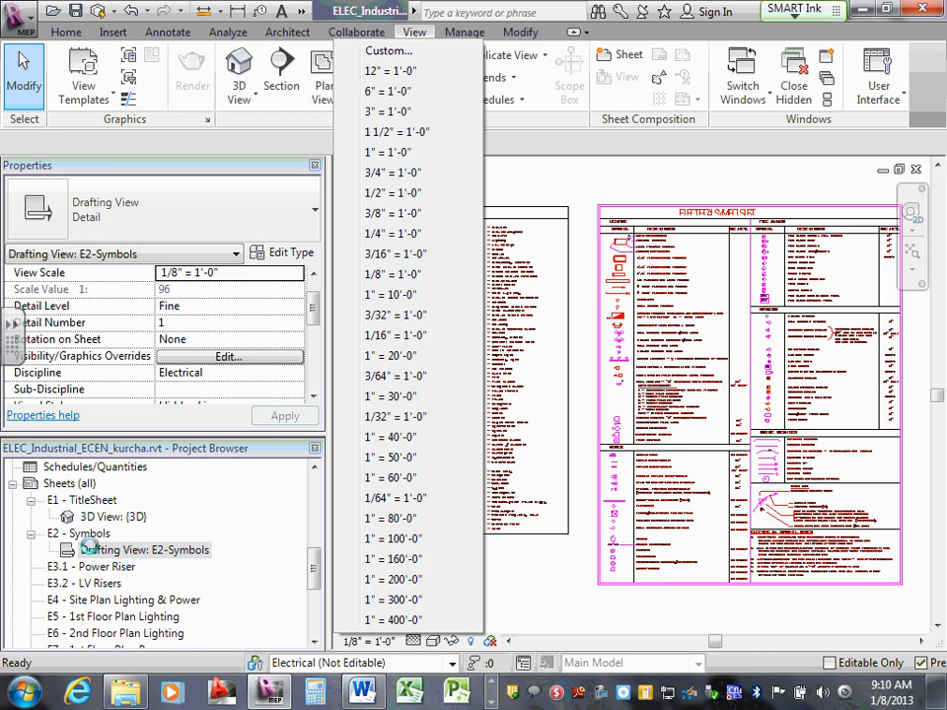
double_click(95, 535)
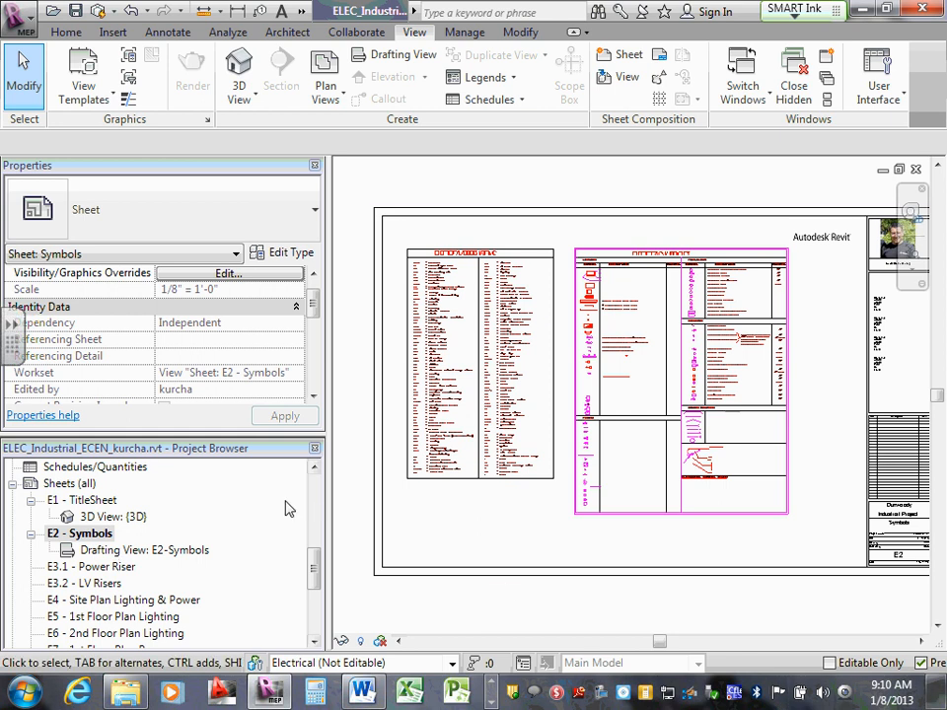
click(141, 558)
double_click(141, 557)
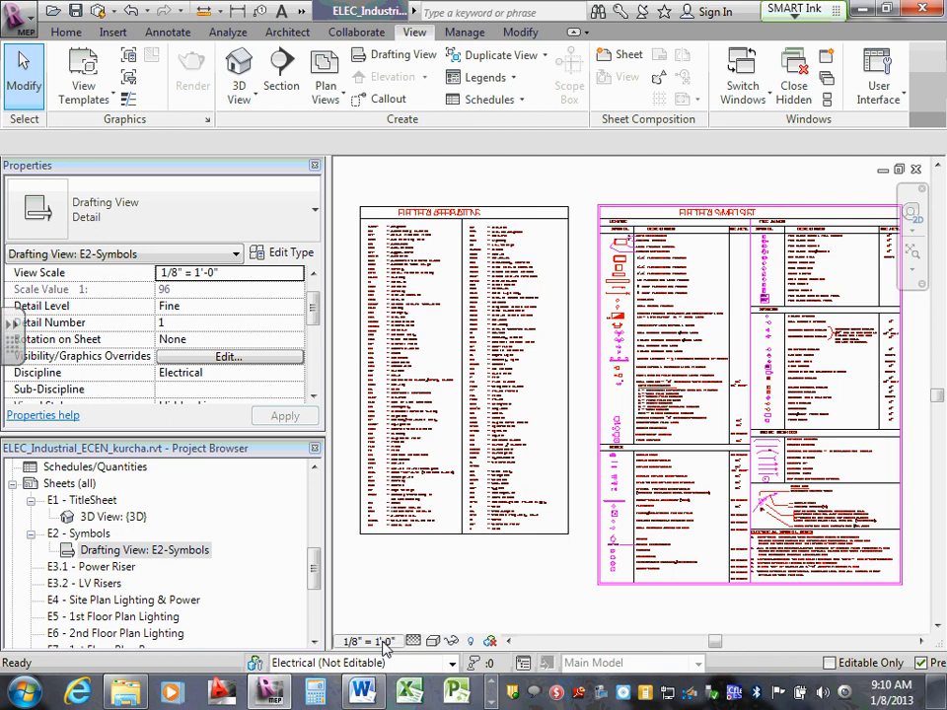
scroll(499, 517, down, 5)
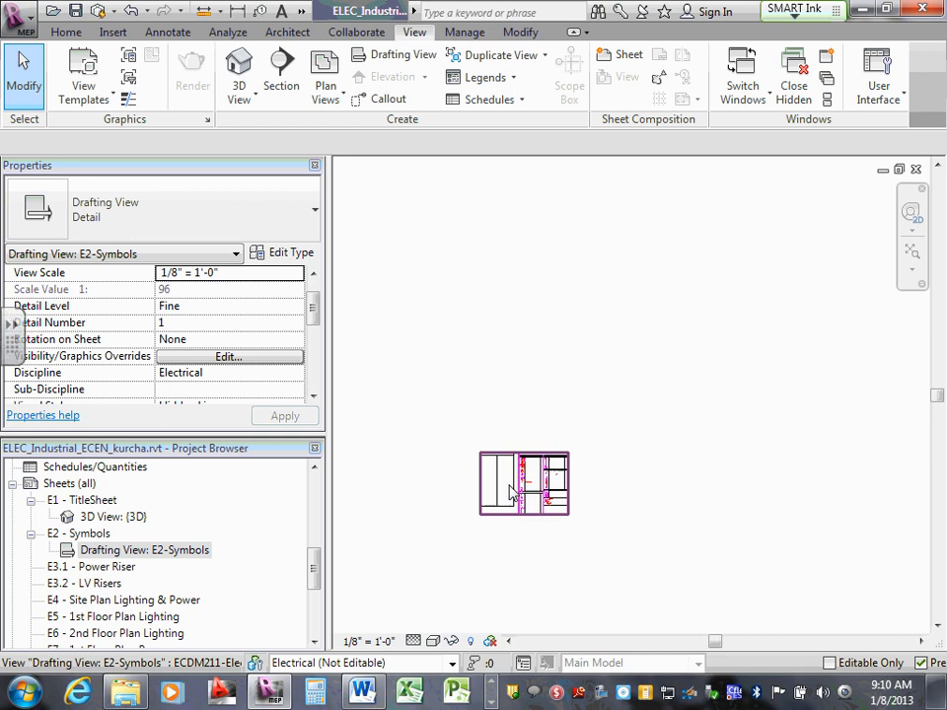
double_click(99, 533)
scroll(576, 508, down, 5)
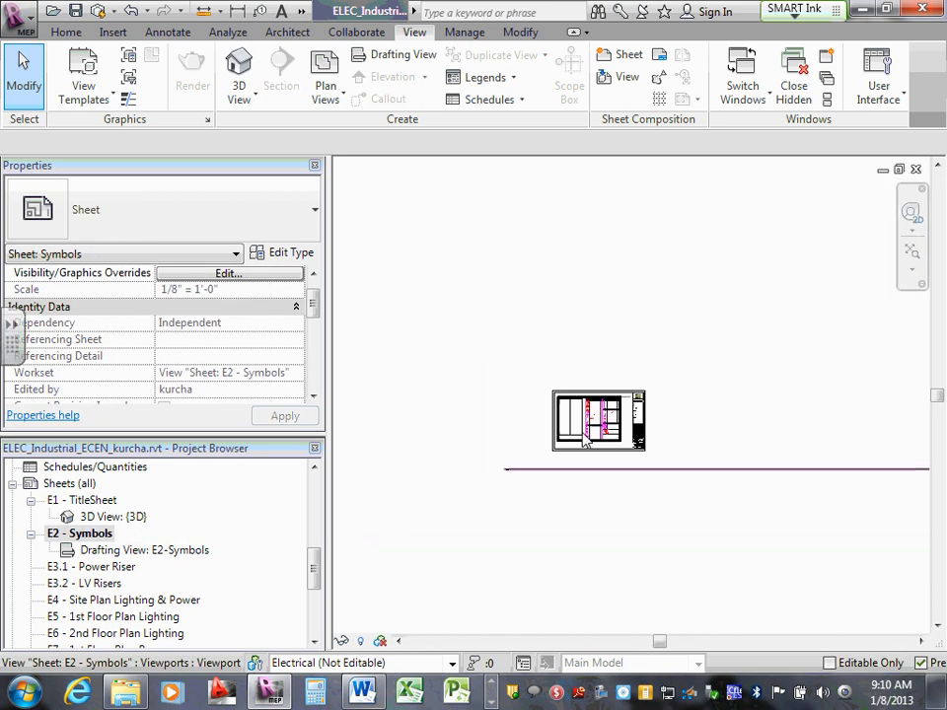
scroll(576, 508, up, 2)
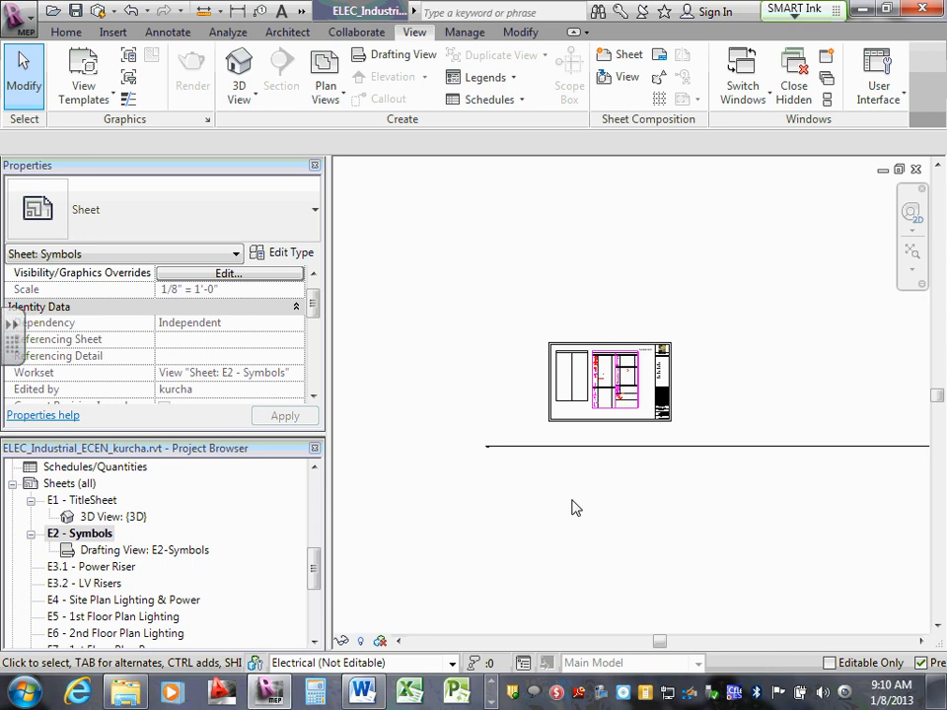
scroll(533, 252, up, 2)
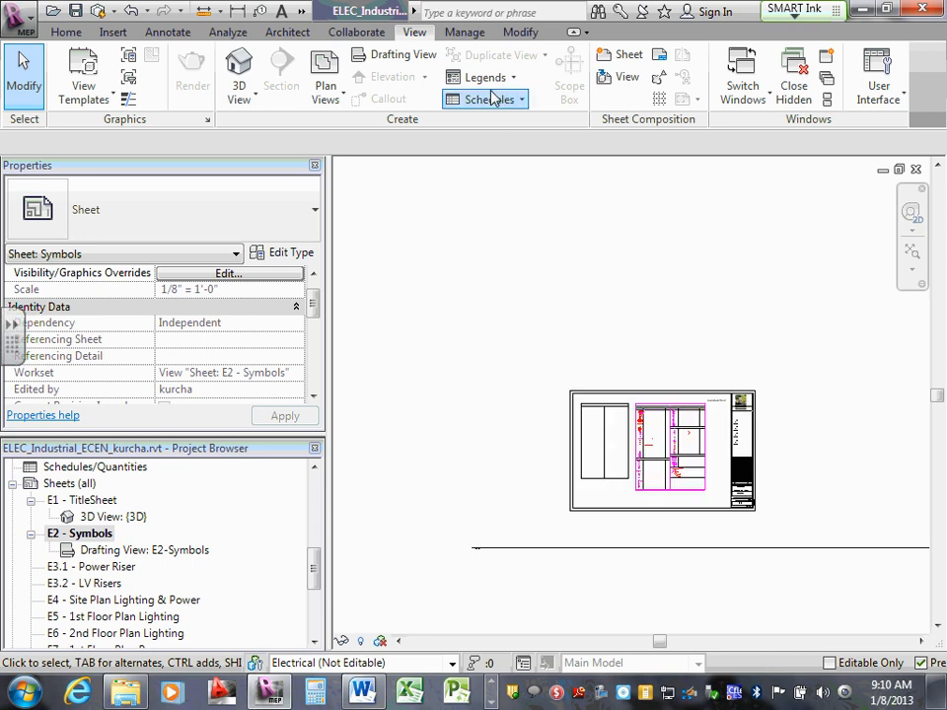
Create a new drafting view named E3.1-Power Riser at 1 1/2" = 1'-0" scale.
click(400, 57)
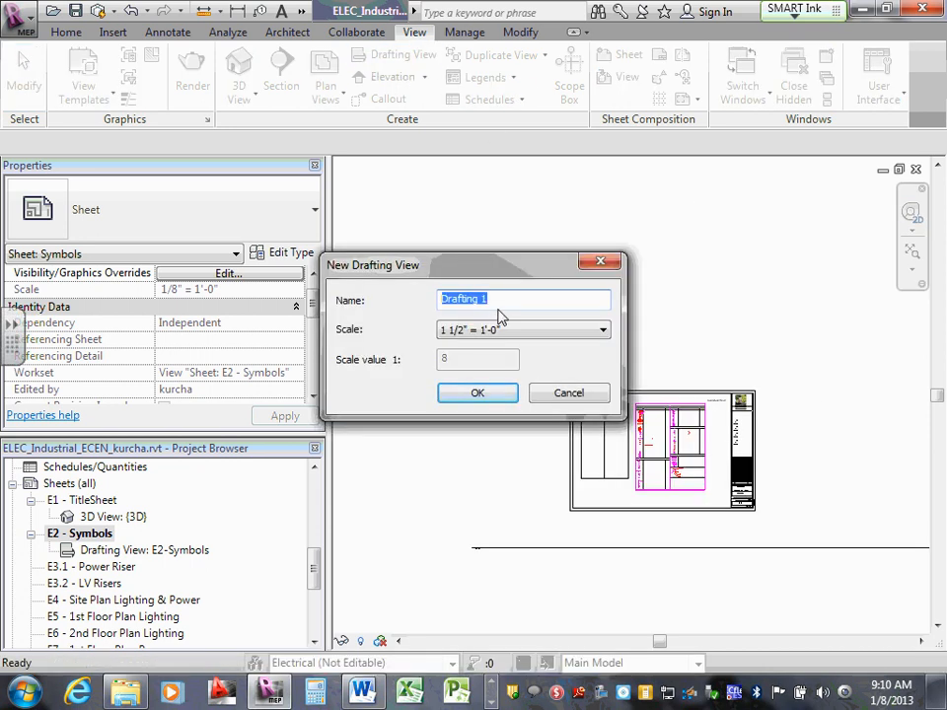
drag(503, 298, 429, 289)
text(E3.)
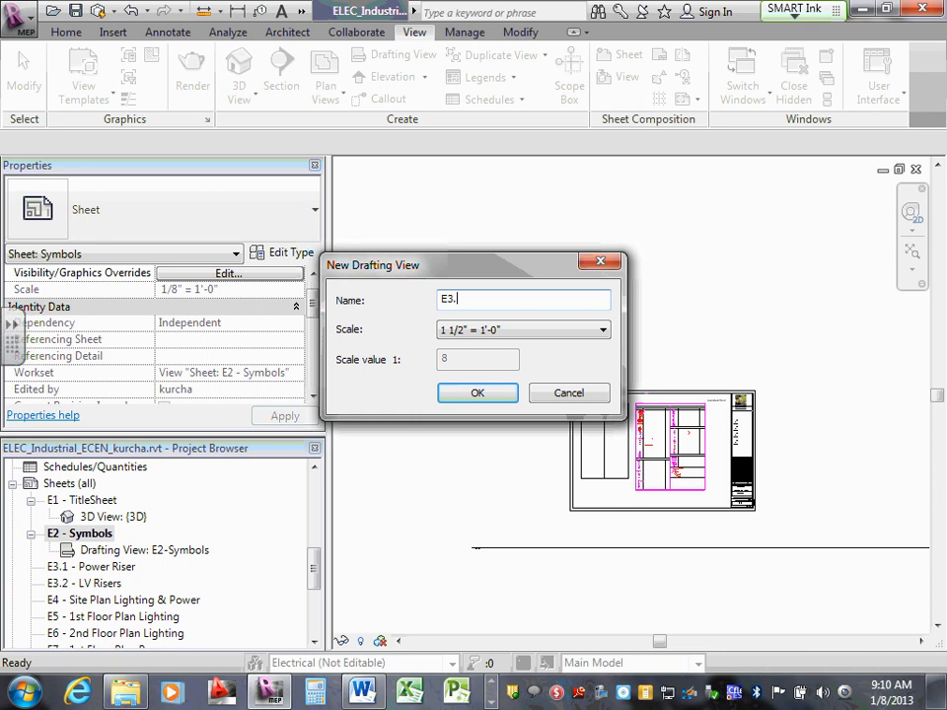
text(1-Power Riser)
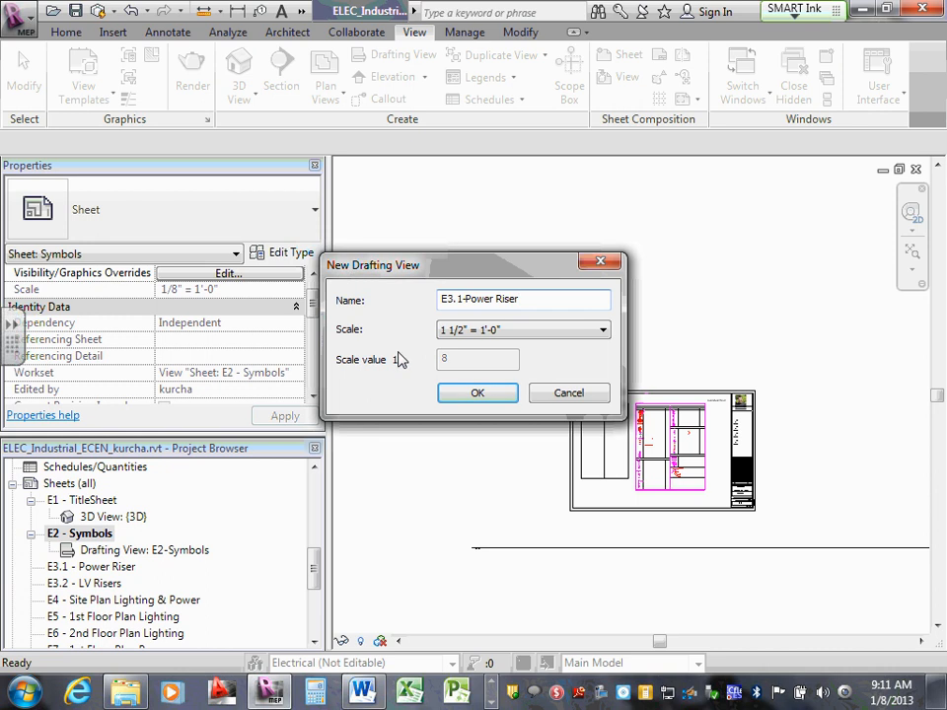
click(487, 395)
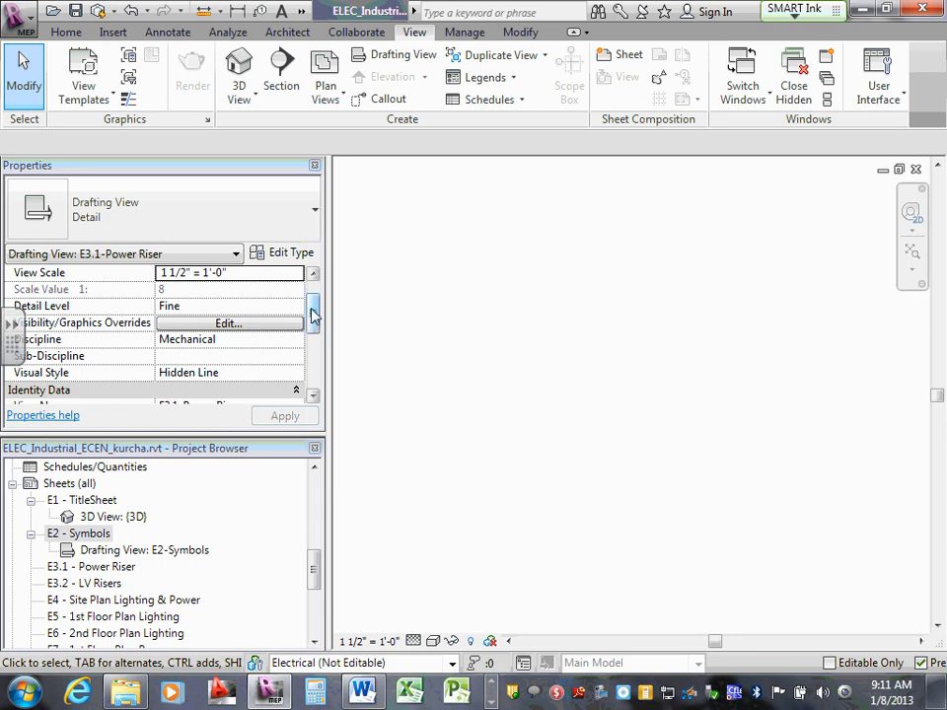
Set the E3.1-Power Riser view's discipline to Electrical and check its place among the Electrical drafting views.
click(259, 340)
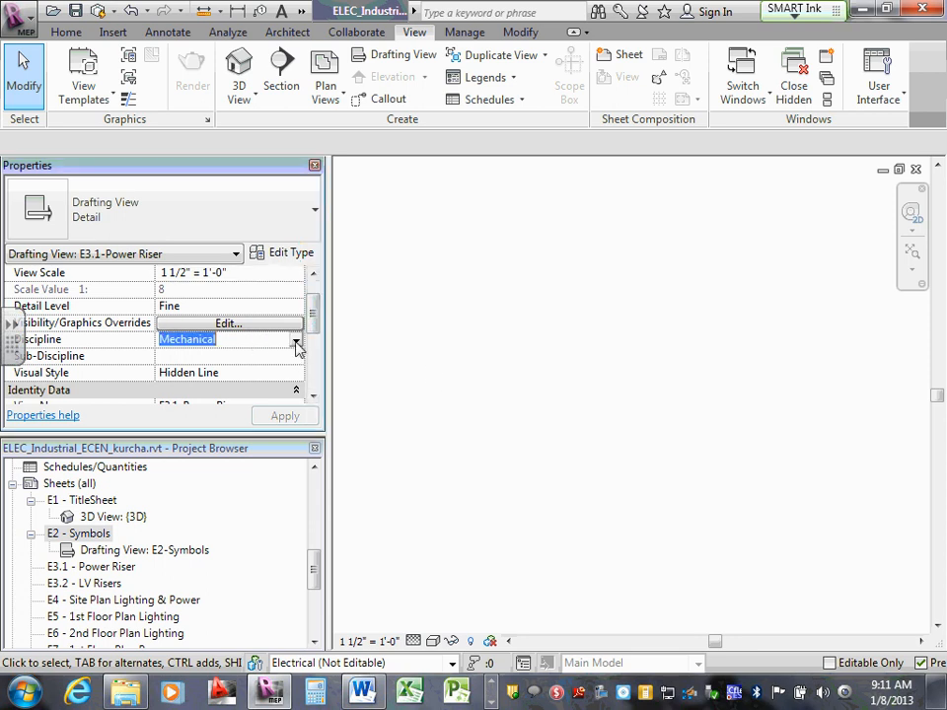
click(296, 341)
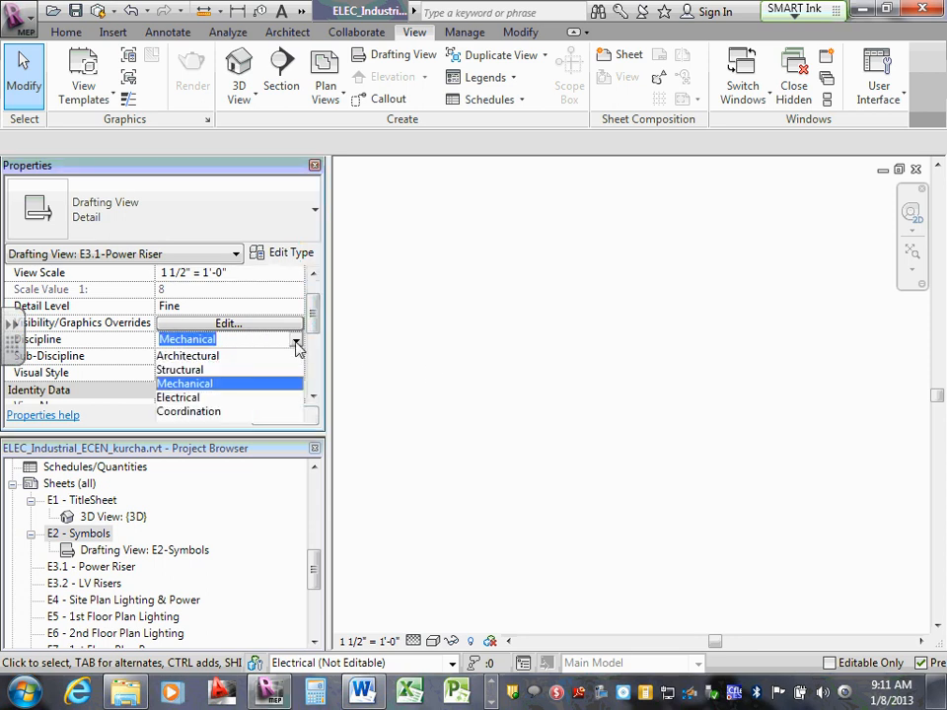
click(179, 398)
click(283, 414)
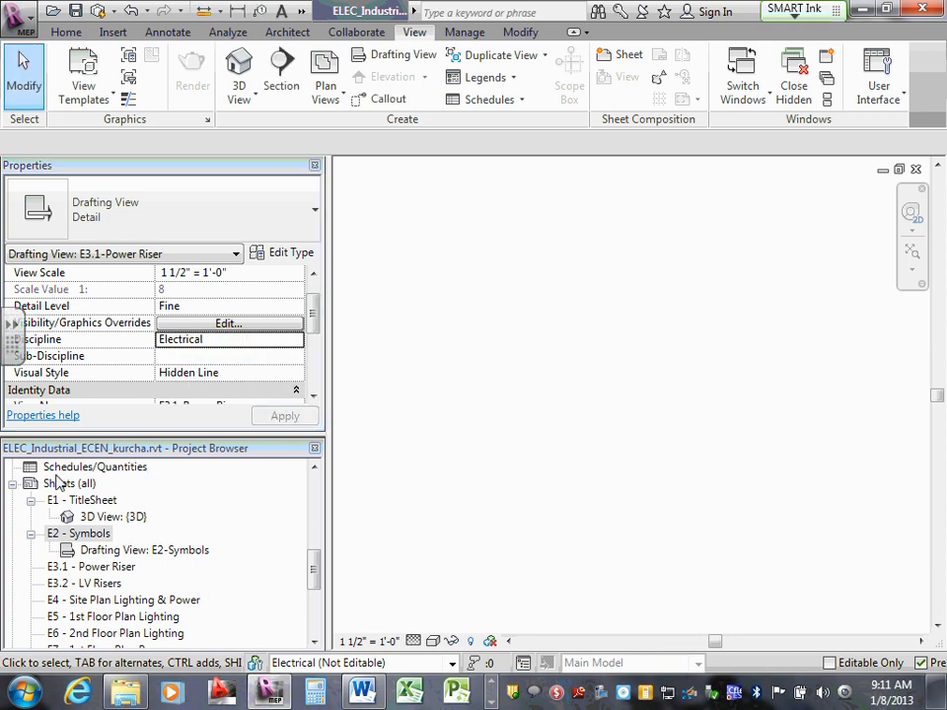
drag(315, 560, 315, 494)
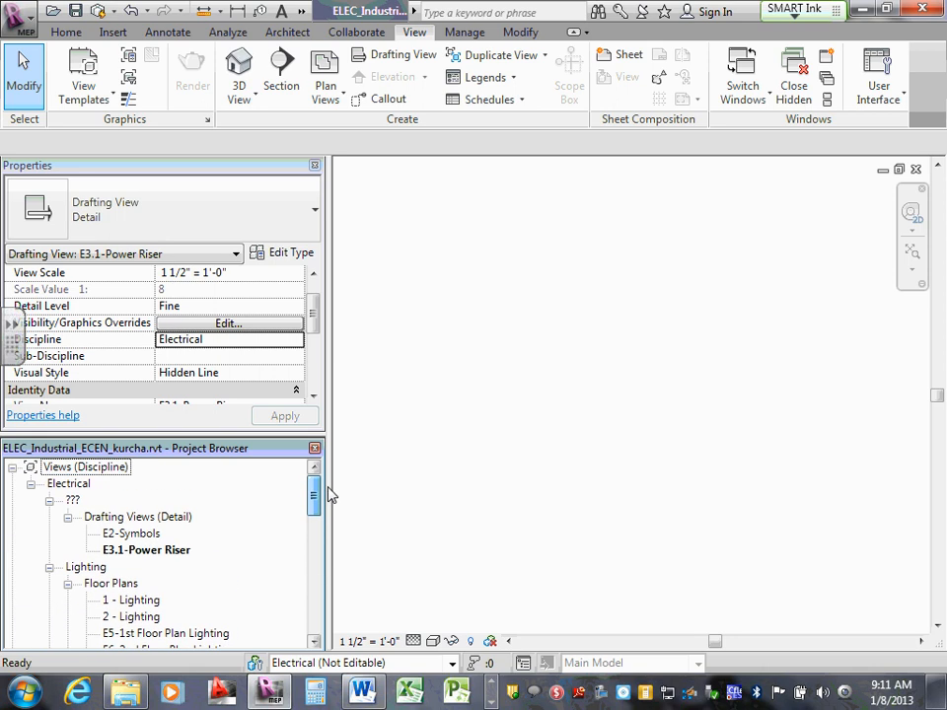
click(159, 550)
click(145, 535)
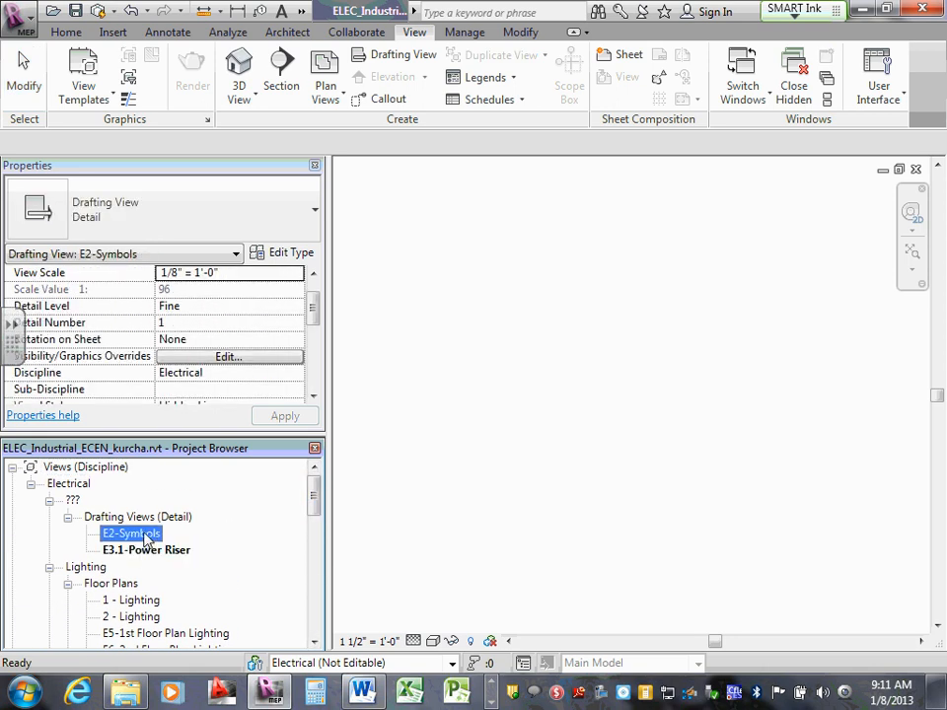
click(154, 551)
double_click(156, 551)
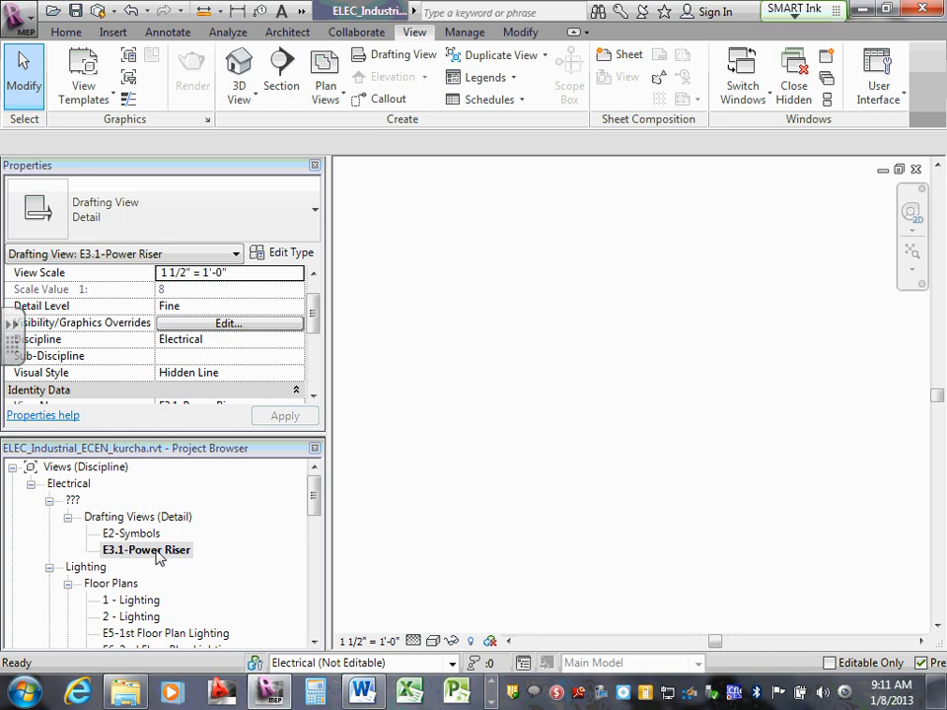
Create another drafting view named E3.2-LV Risers at 1 1/2" = 1'-0" scale.
click(375, 60)
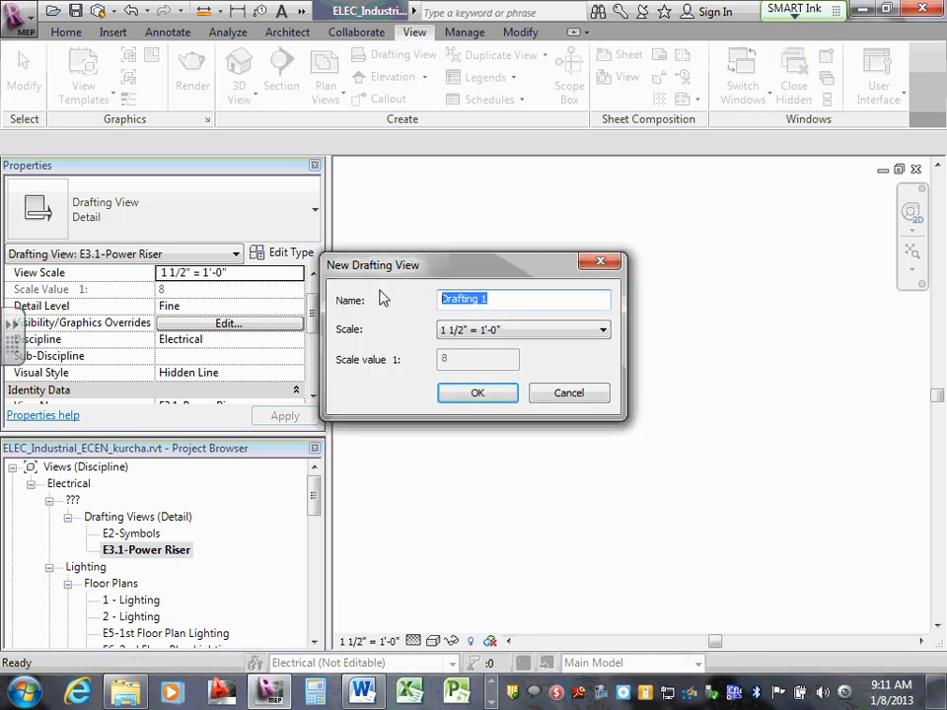
text(E3.2-LV Risers)
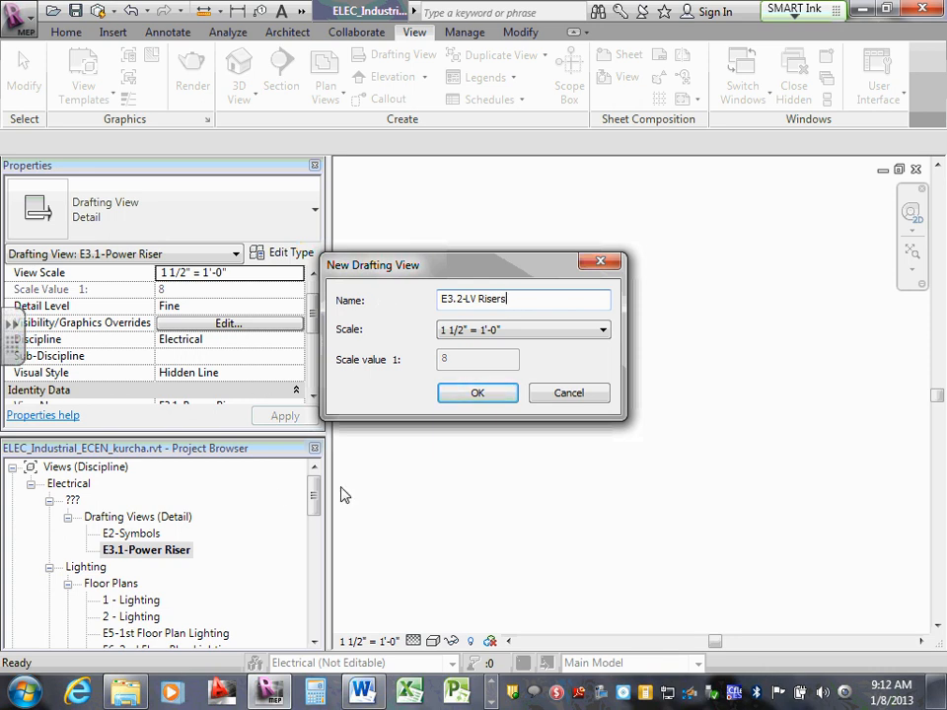
click(481, 396)
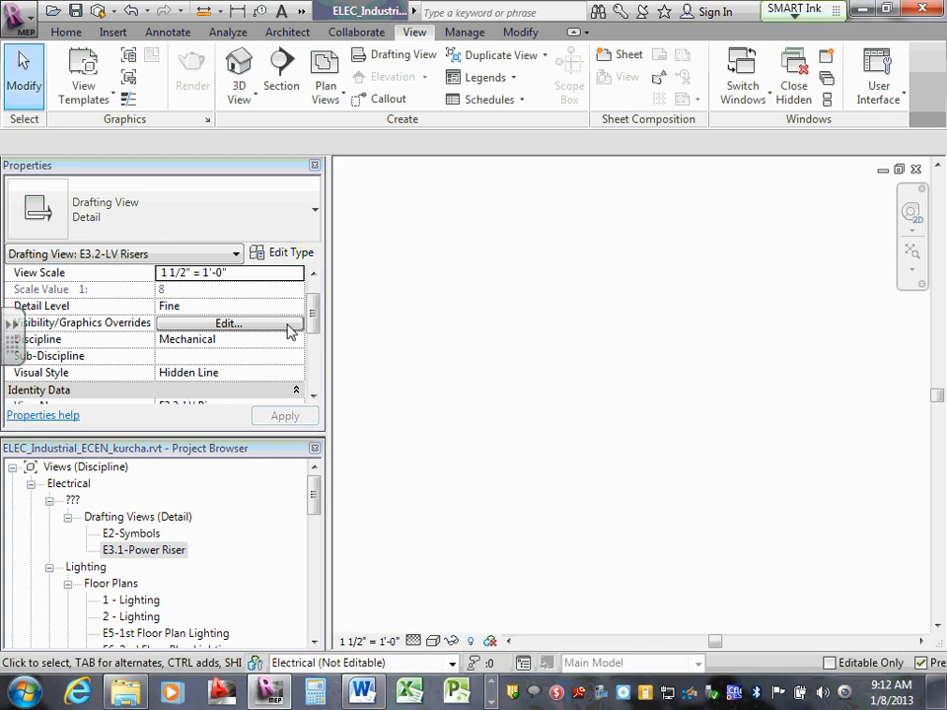
Change the E3.2-LV Risers view's discipline to Electrical and select the E3.1-Power Riser view in the project browser.
click(274, 340)
click(296, 341)
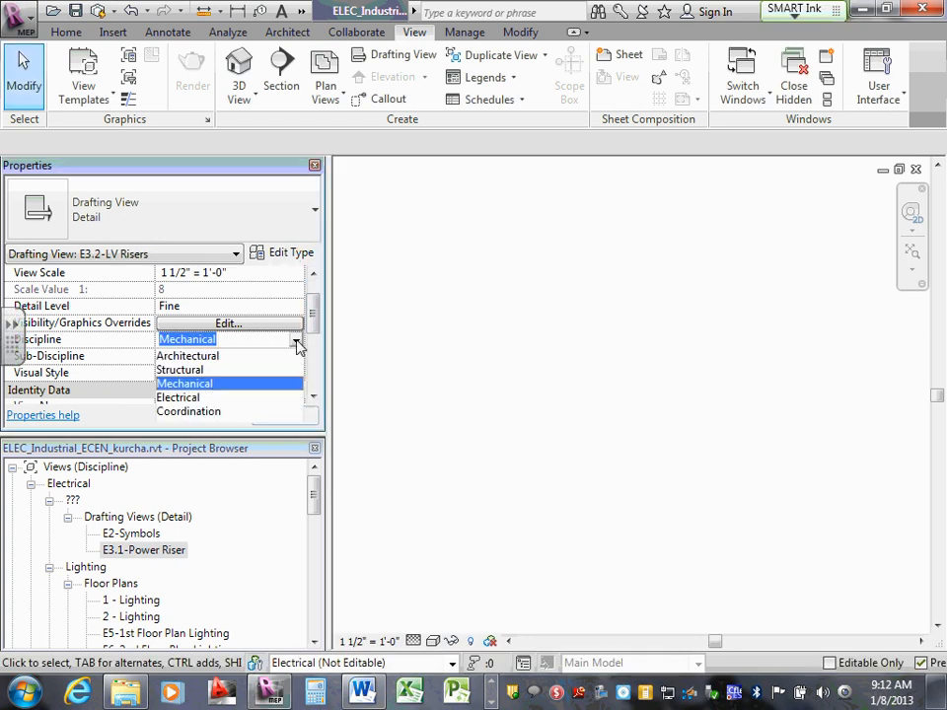
click(197, 397)
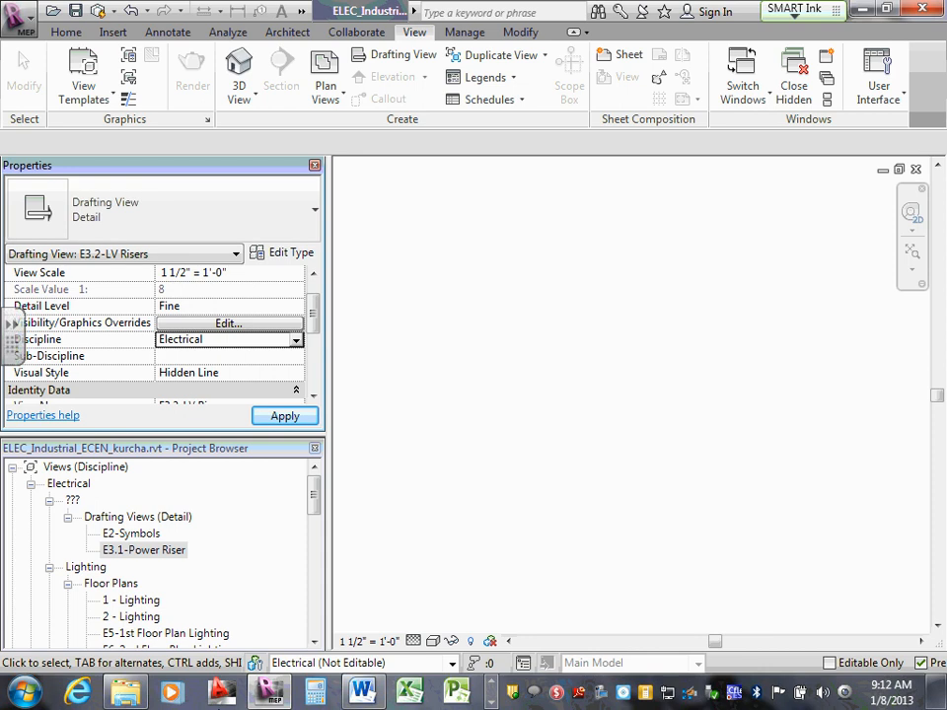
click(204, 552)
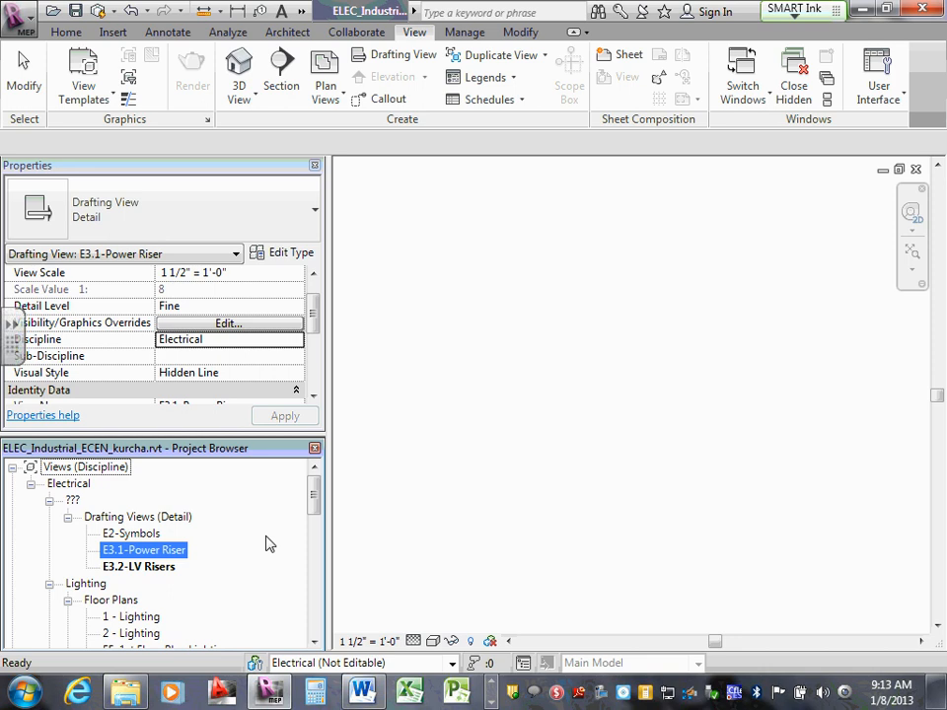
Open the 2 - Power floor plan in the Power group of the Electrical views and duplicate it.
drag(312, 500, 312, 535)
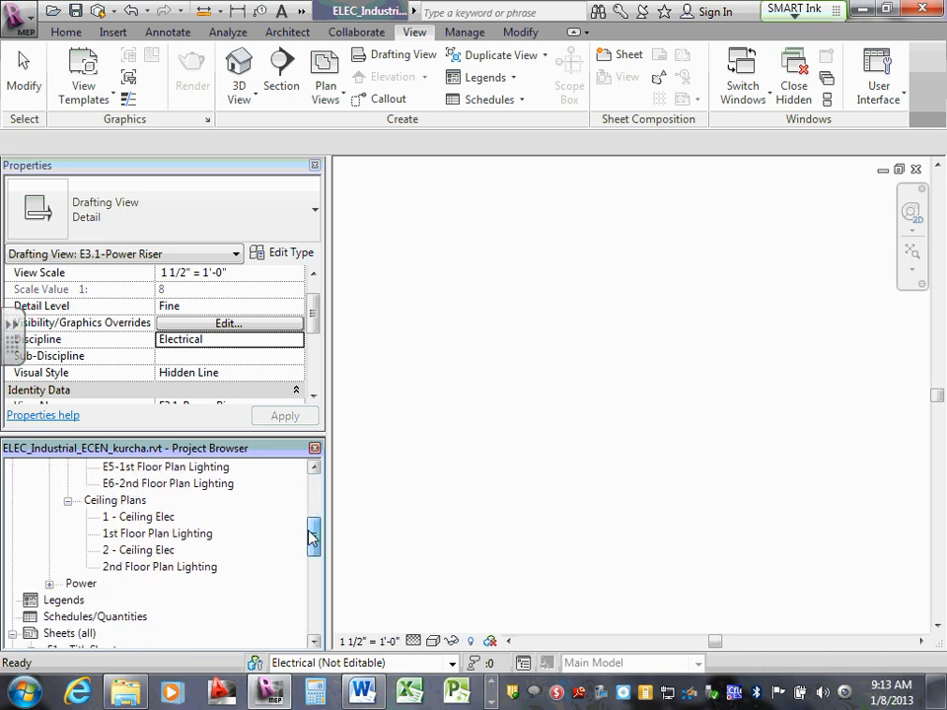
click(49, 584)
scroll(79, 544, down, 3)
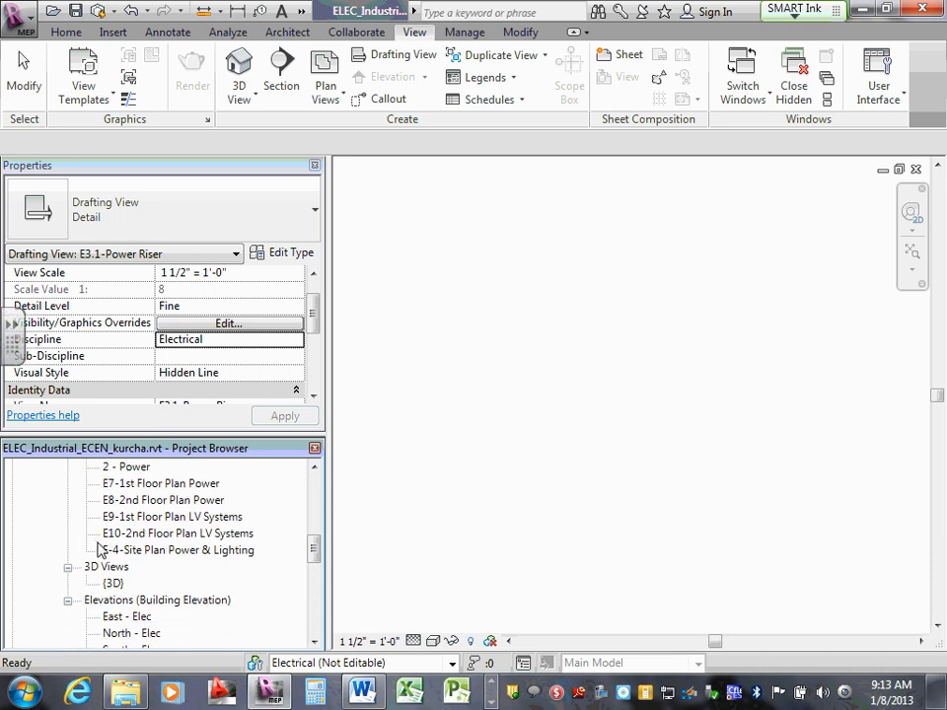
scroll(104, 548, up, 2)
scroll(111, 551, up, 2)
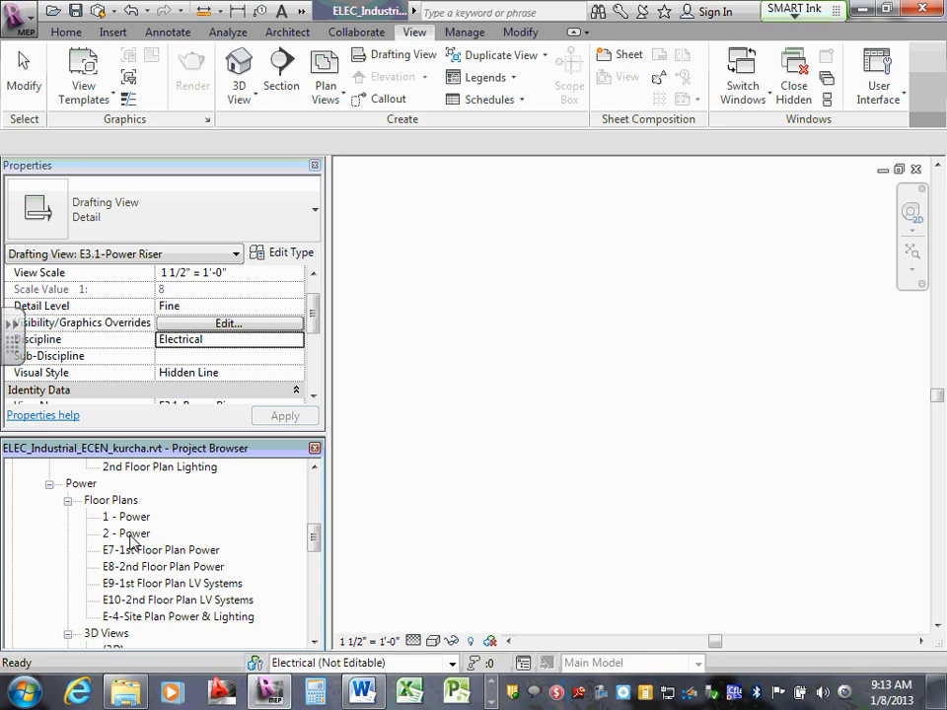
double_click(134, 538)
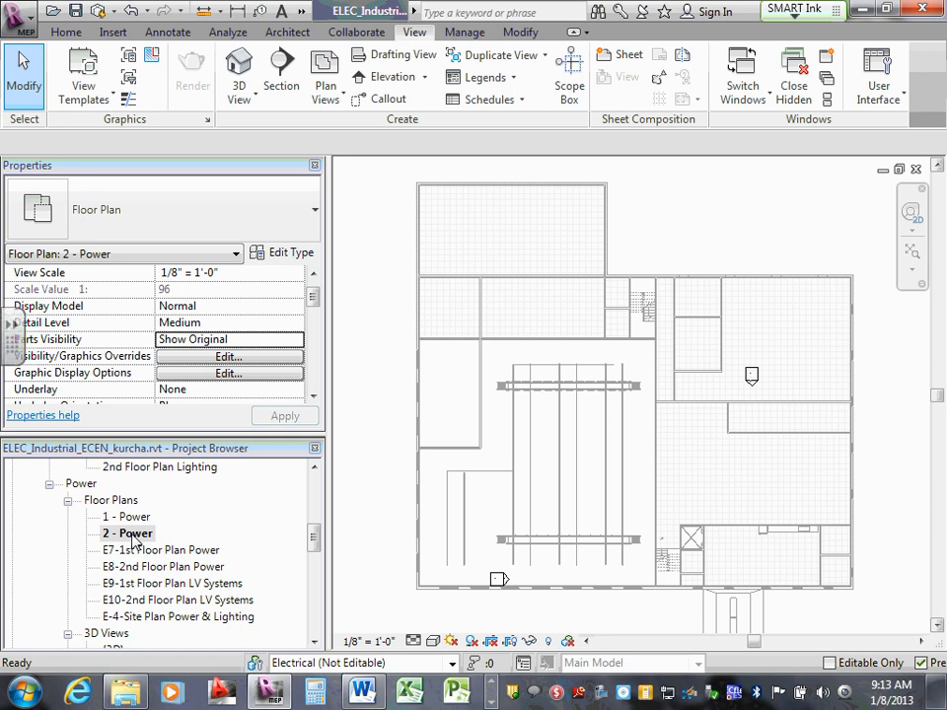
right_click(135, 538)
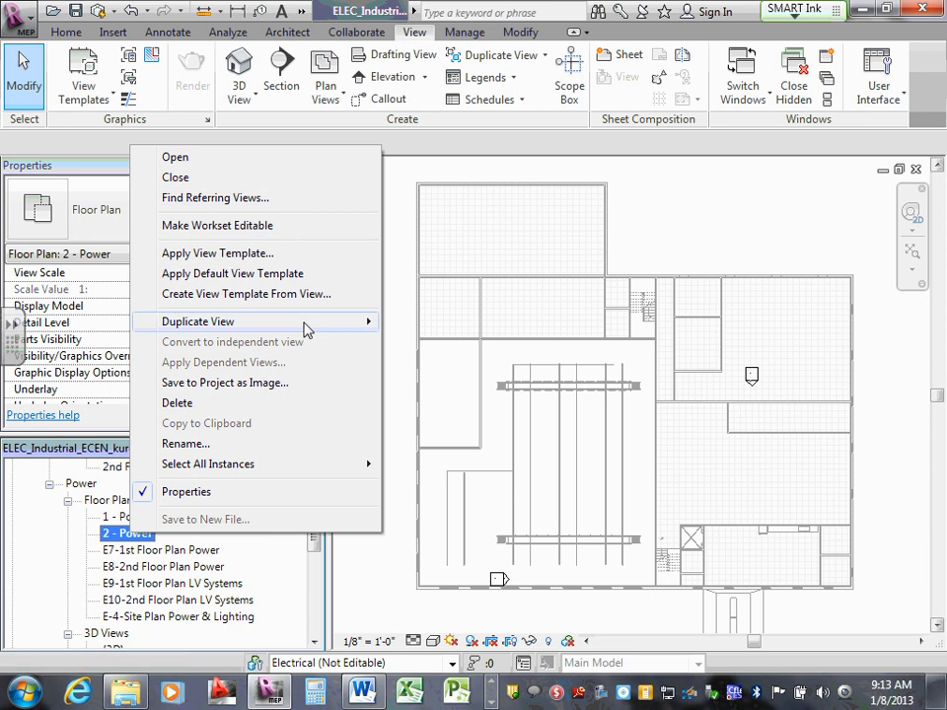
mouse_move(306, 329)
click(447, 340)
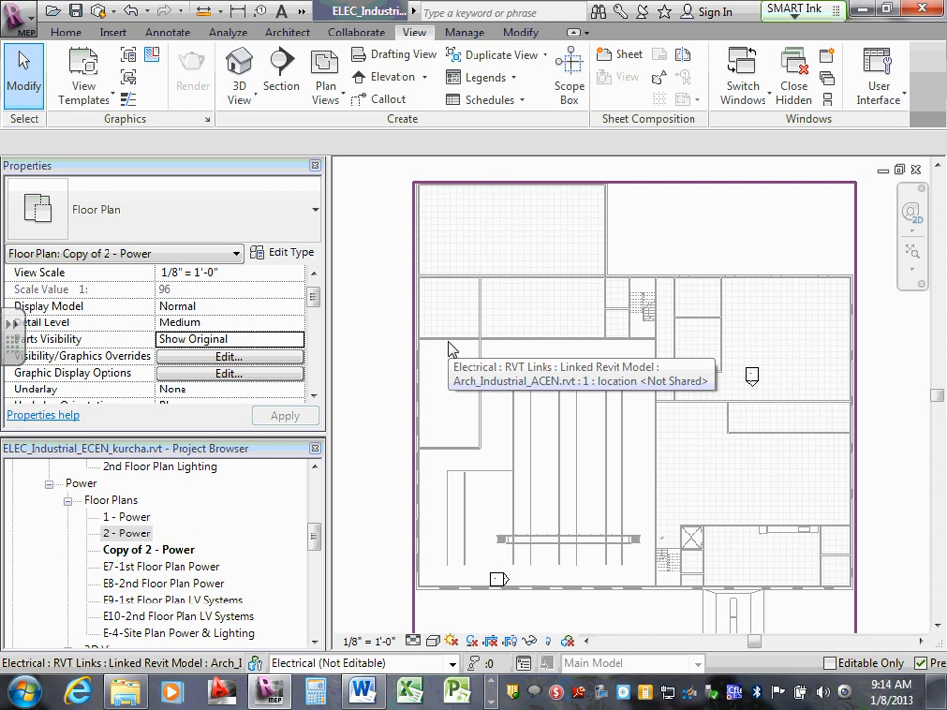
Rename the copied 2 - Power floor plan as E11-Lightning Plan and look over its full extent.
click(162, 551)
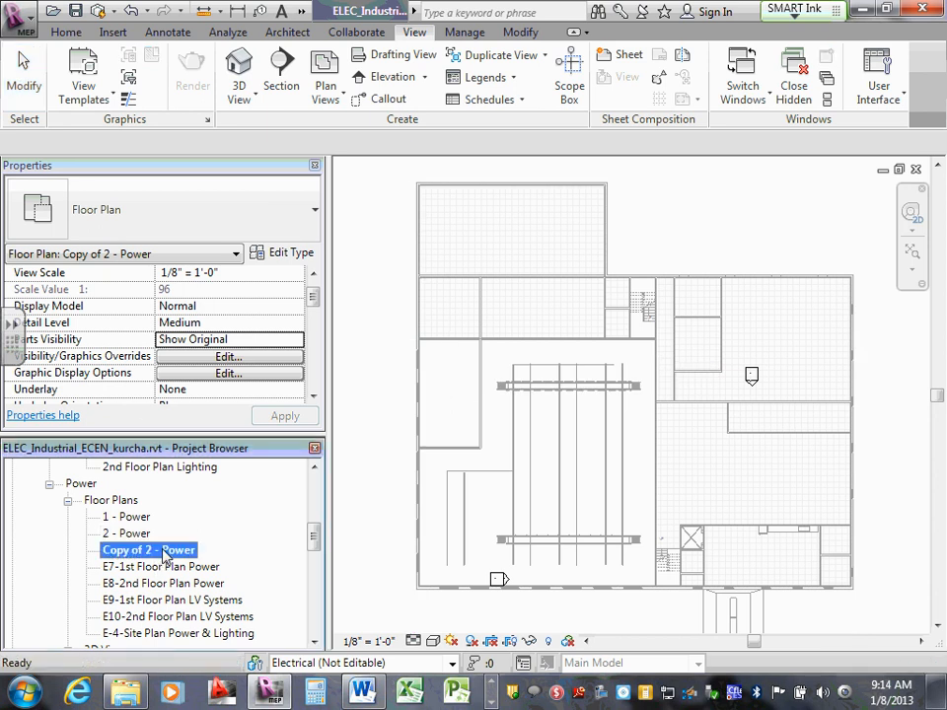
right_click(162, 554)
click(217, 460)
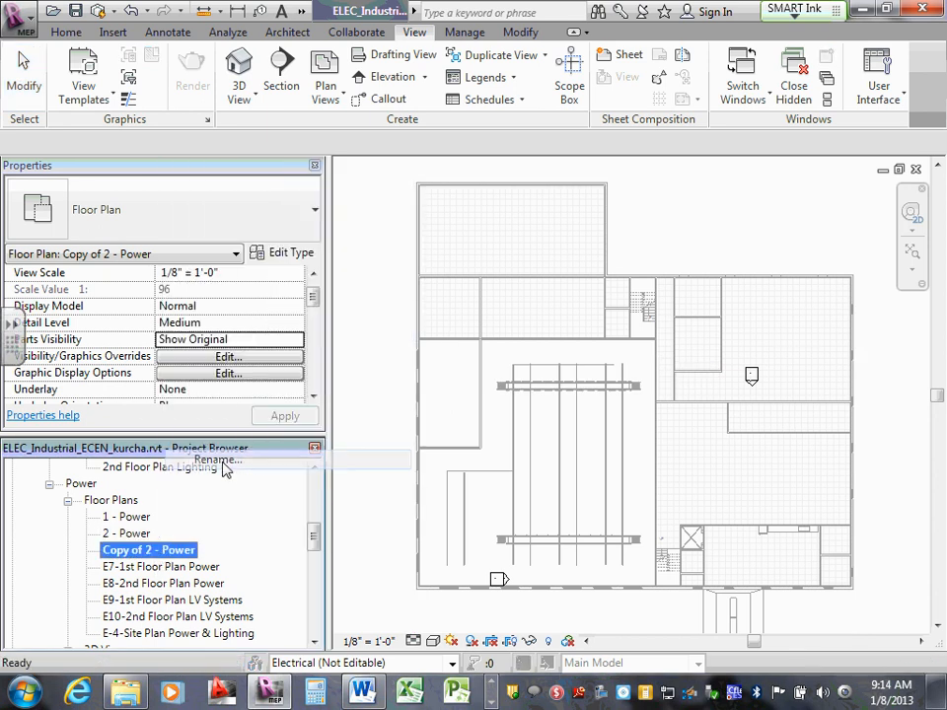
text(E)
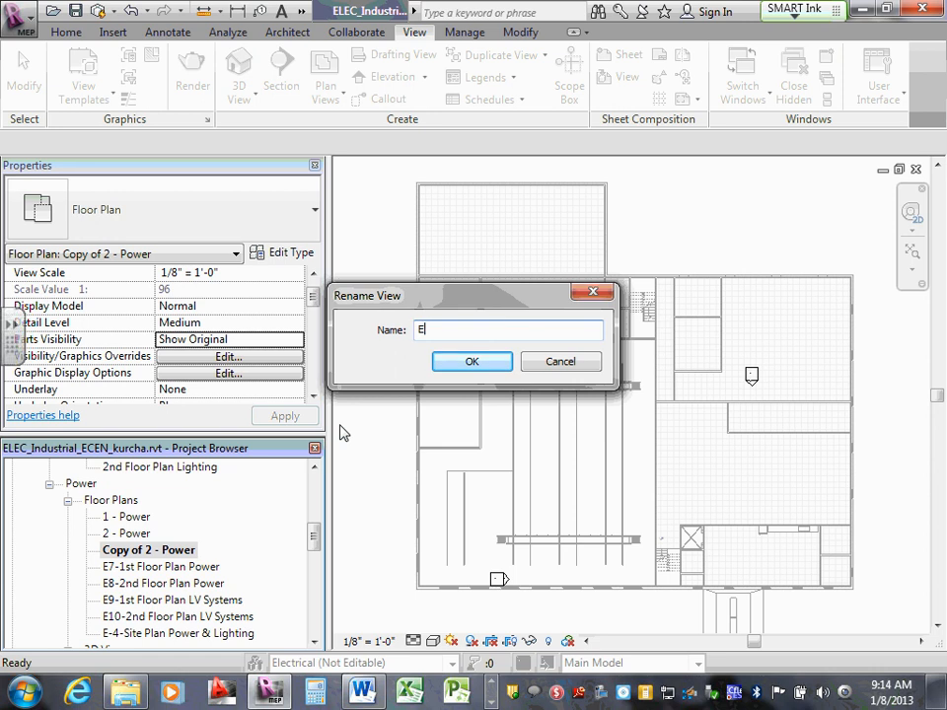
text(11-)
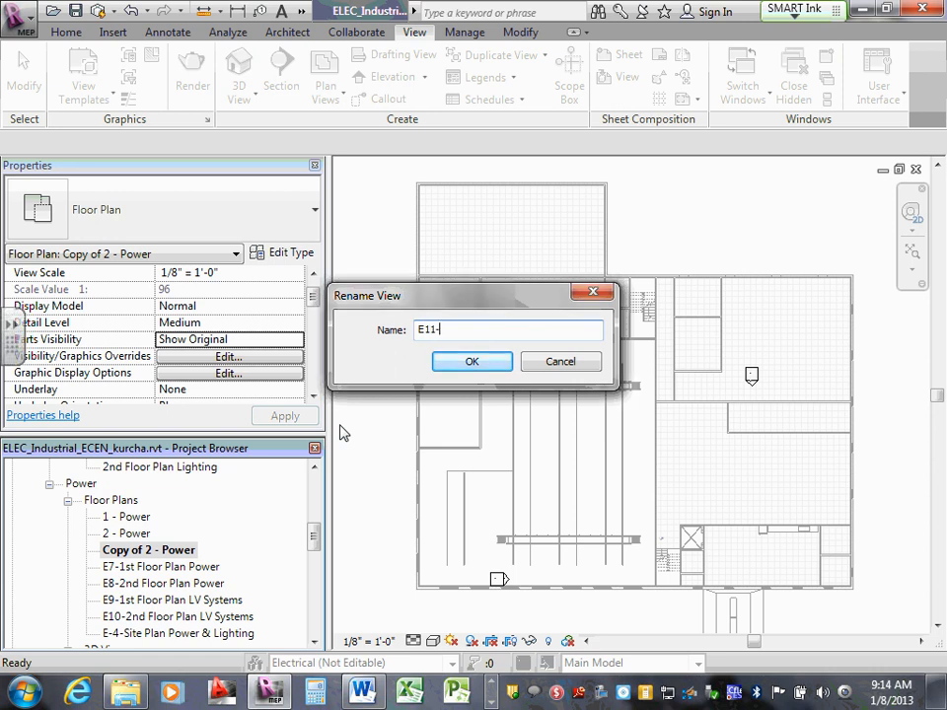
text(Lightning Plan)
click(491, 370)
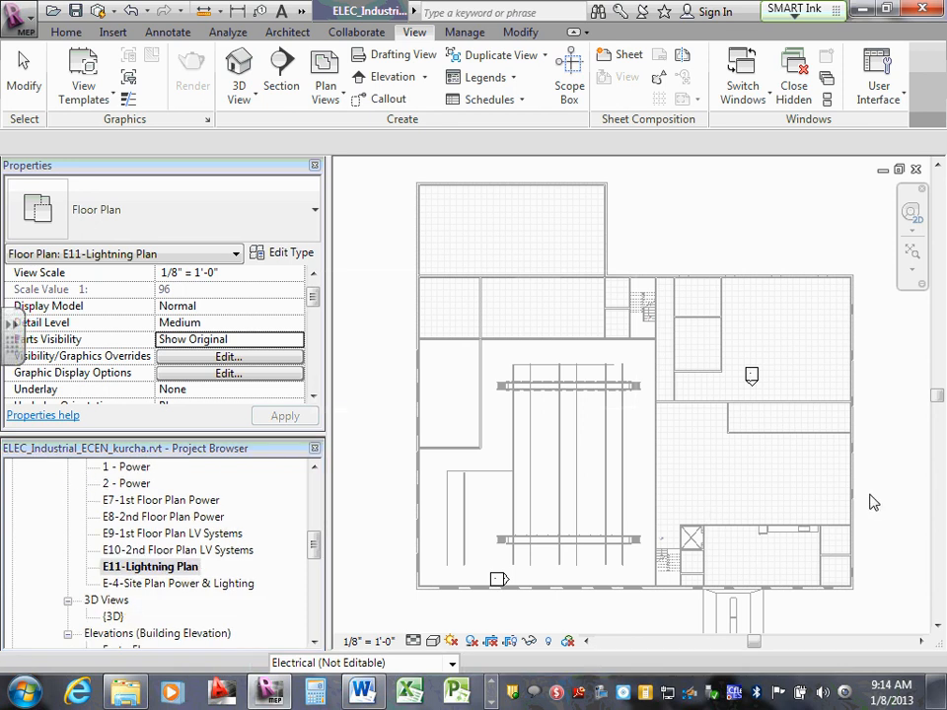
scroll(871, 501, down, 3)
middle_drag(895, 504, 810, 492)
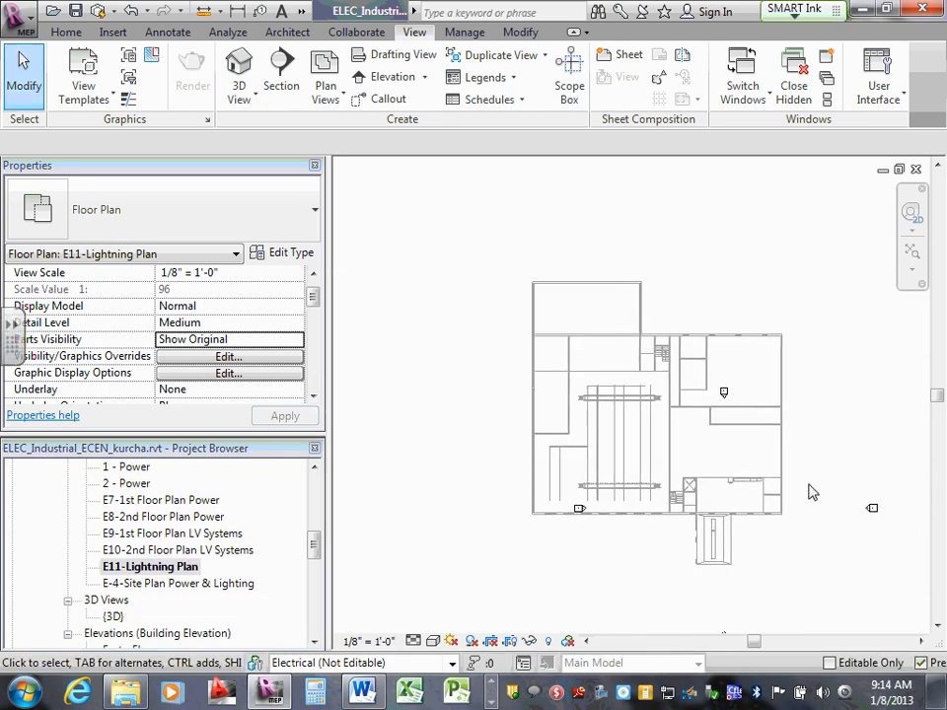
Show the E11-Lightning Plan view's crop region and pull its bottom, right and top edges in close to the building.
scroll(779, 499, up, 1)
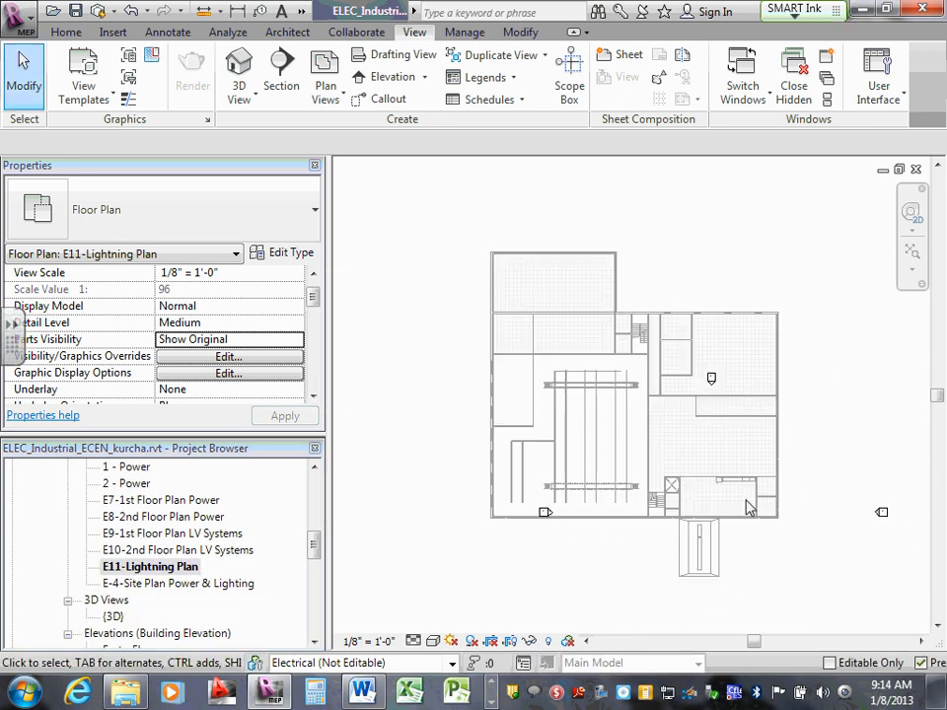
click(513, 646)
scroll(691, 439, down, 2)
scroll(697, 421, down, 1)
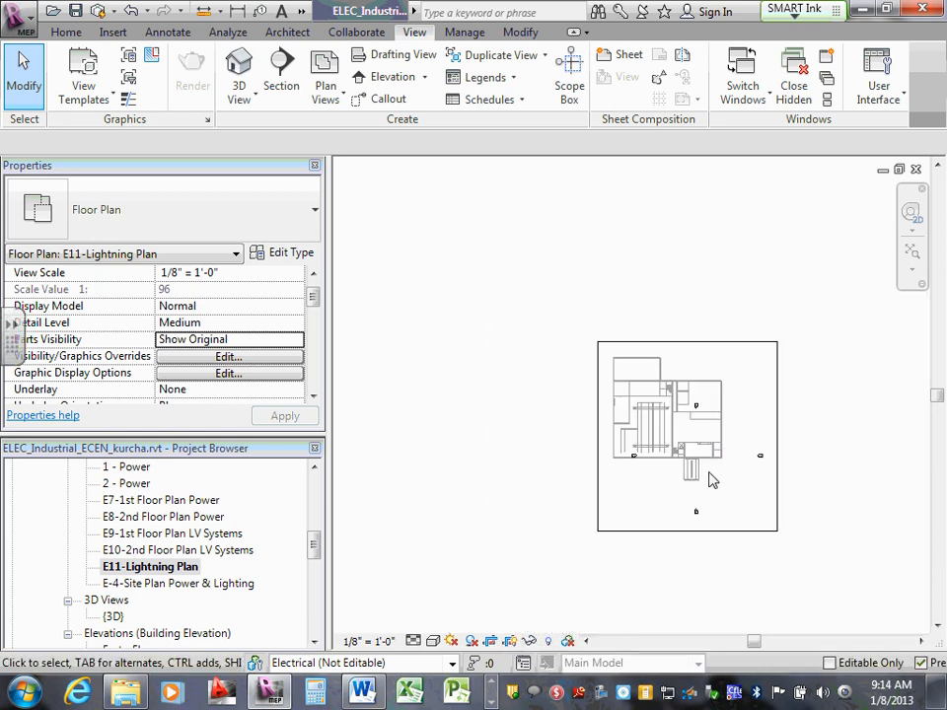
scroll(710, 477, up, 1)
click(679, 559)
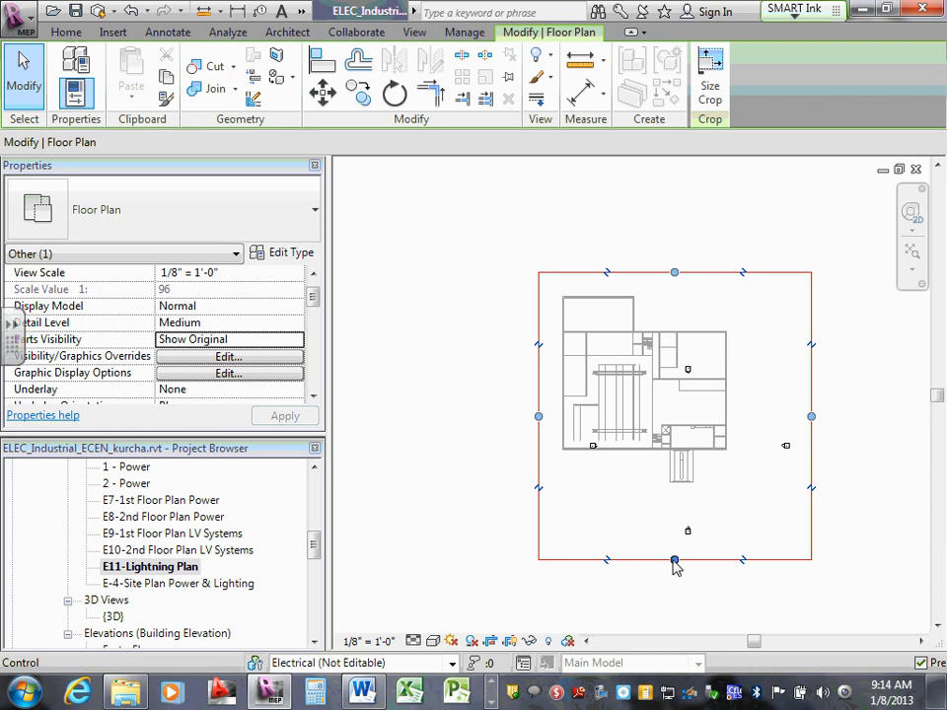
drag(674, 558, 656, 483)
drag(788, 379, 729, 383)
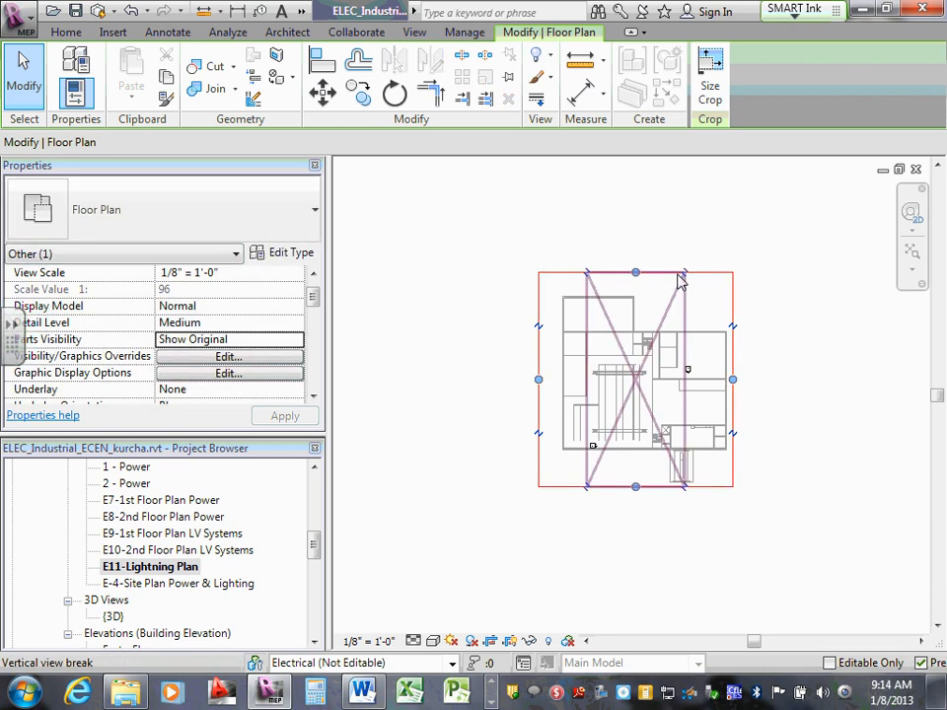
drag(636, 269, 636, 293)
Tighten the crop region's left and bottom edges around the building and hide the crop region.
scroll(536, 394, up, 3)
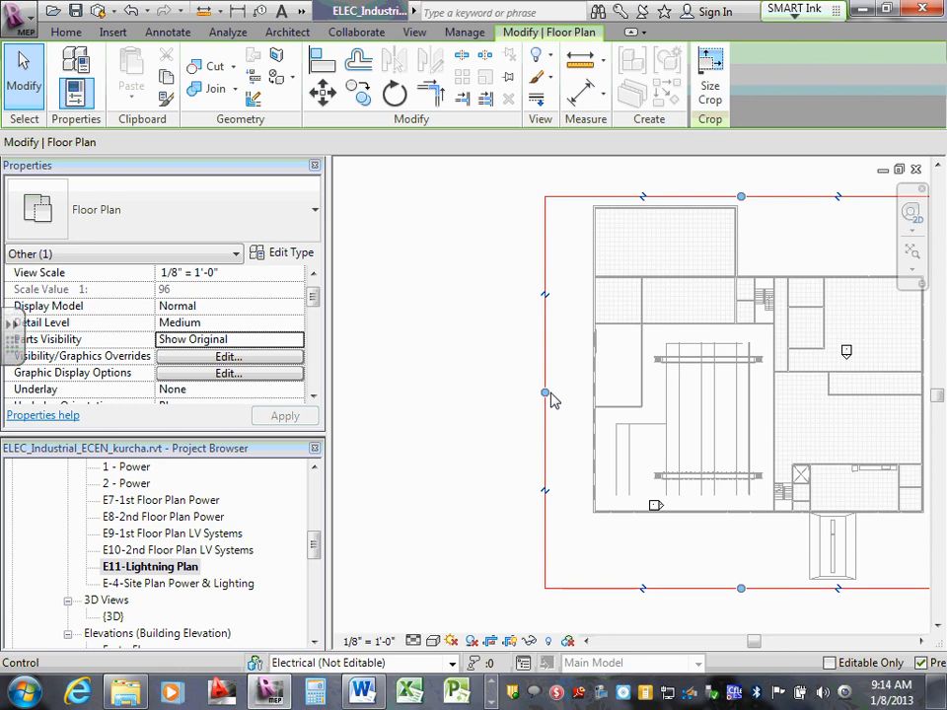
drag(545, 392, 586, 405)
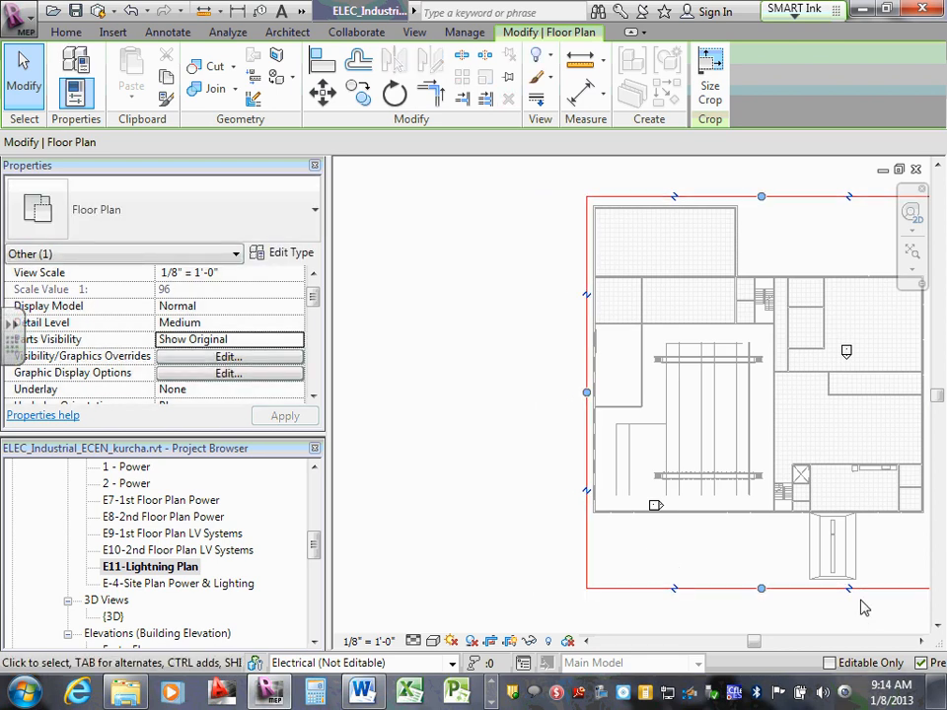
scroll(862, 606, up, 3)
mouse_move(693, 587)
mouse_down()
mouse_move(666, 558)
mouse_move(681, 570)
mouse_up()
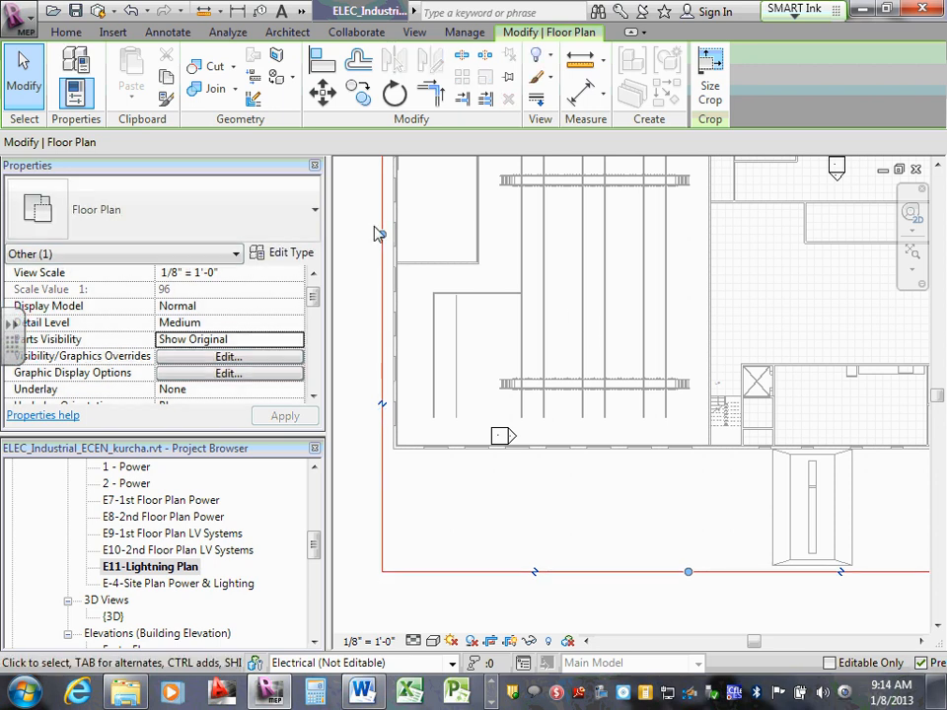
scroll(383, 235, up, 2)
drag(386, 239, 388, 240)
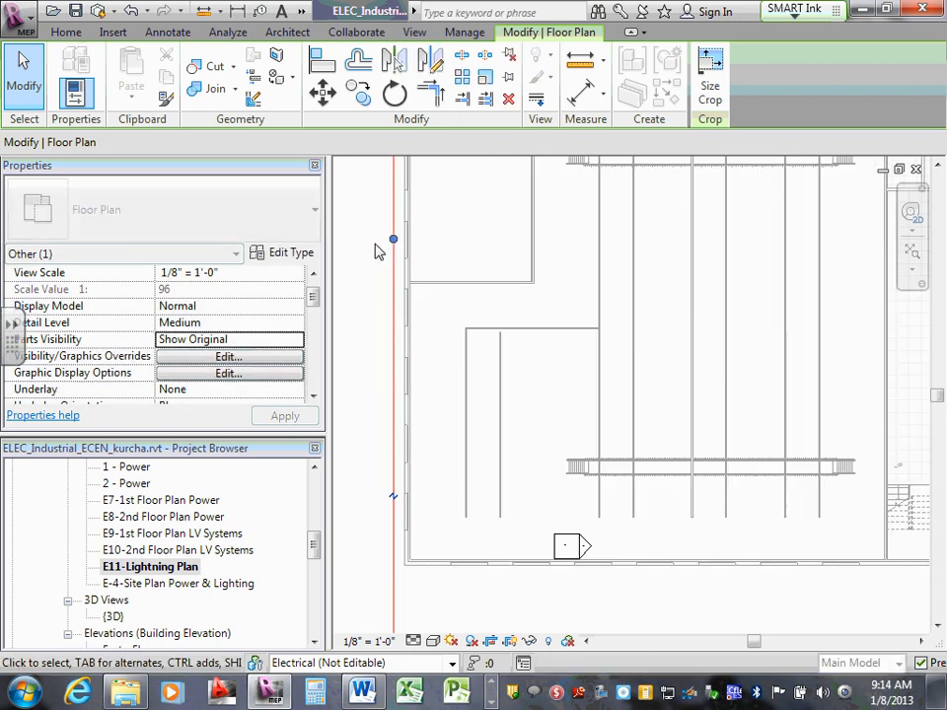
scroll(383, 246, down, 5)
middle_drag(537, 433, 595, 497)
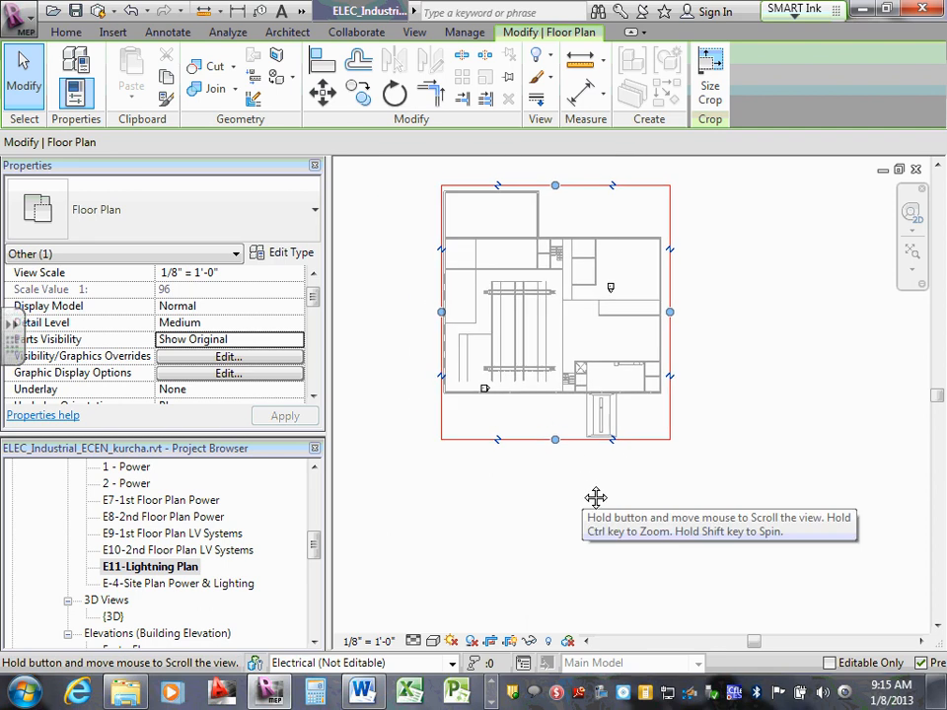
click(509, 641)
click(560, 583)
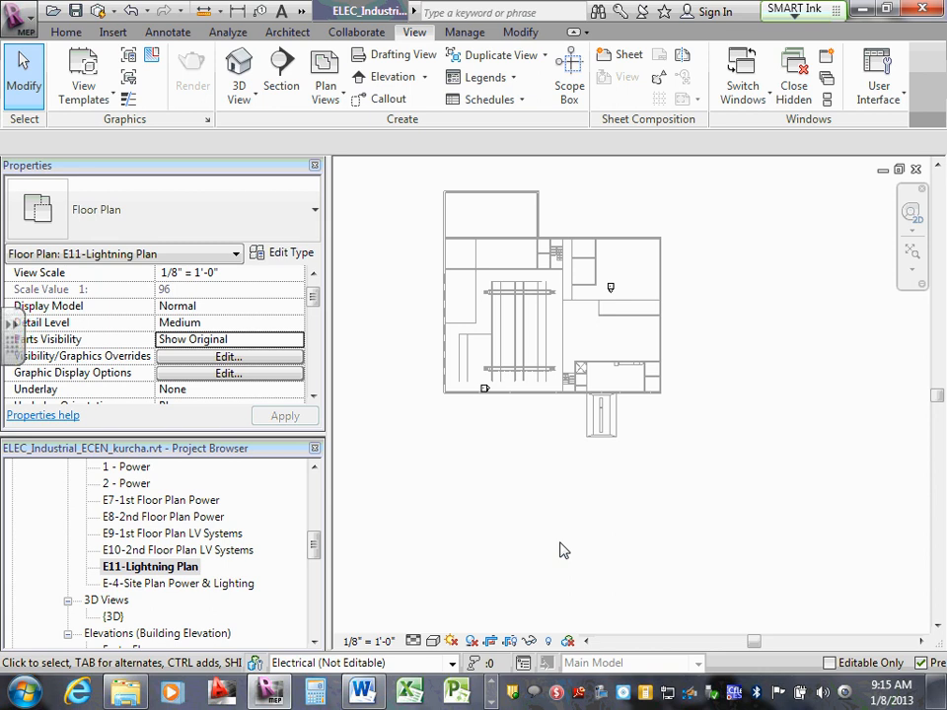
Open the E11 - Lightning Plan sheet and bring the whole title block into view.
drag(313, 546, 311, 646)
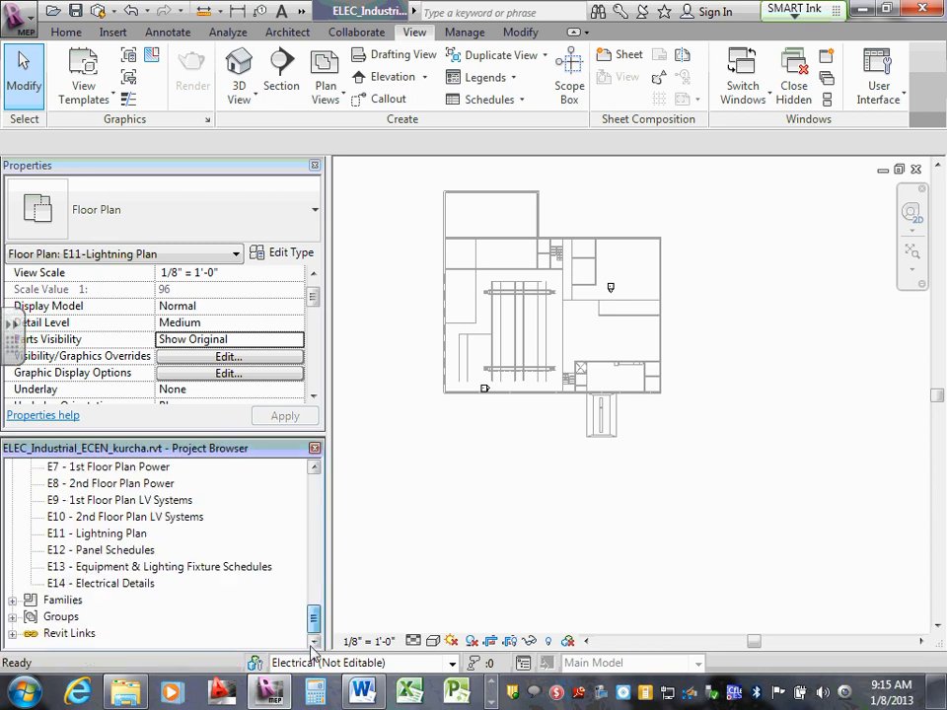
double_click(114, 534)
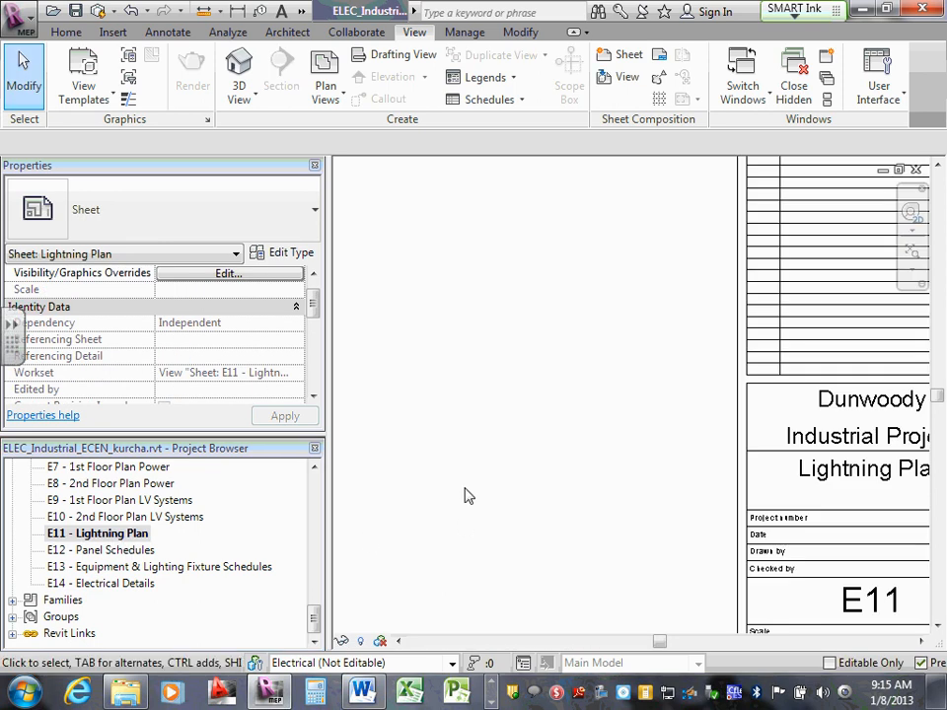
scroll(469, 496, down, 5)
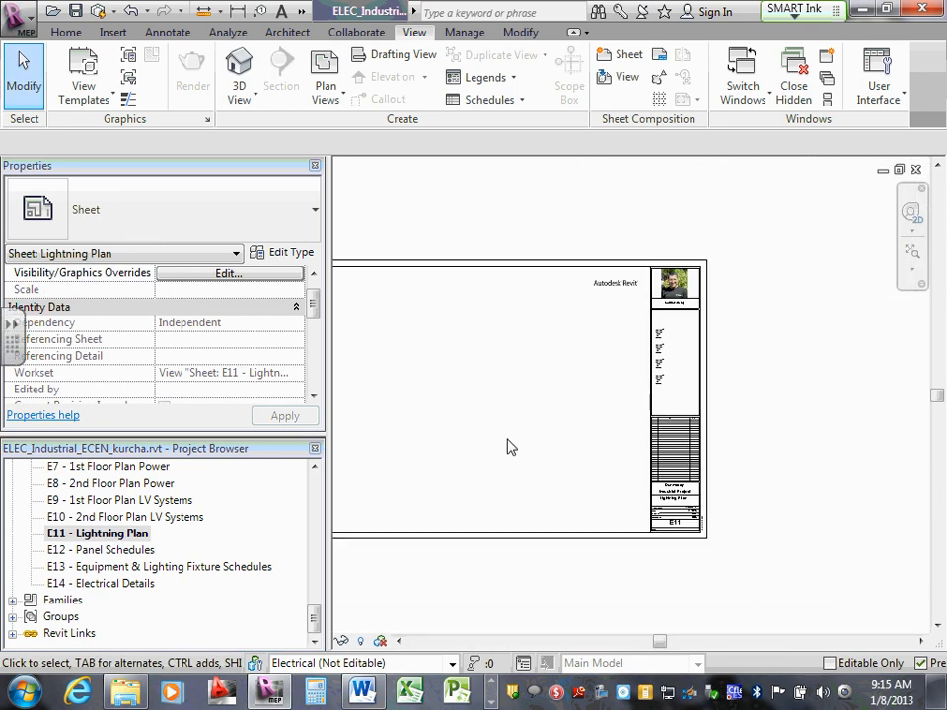
middle_drag(510, 447, 613, 474)
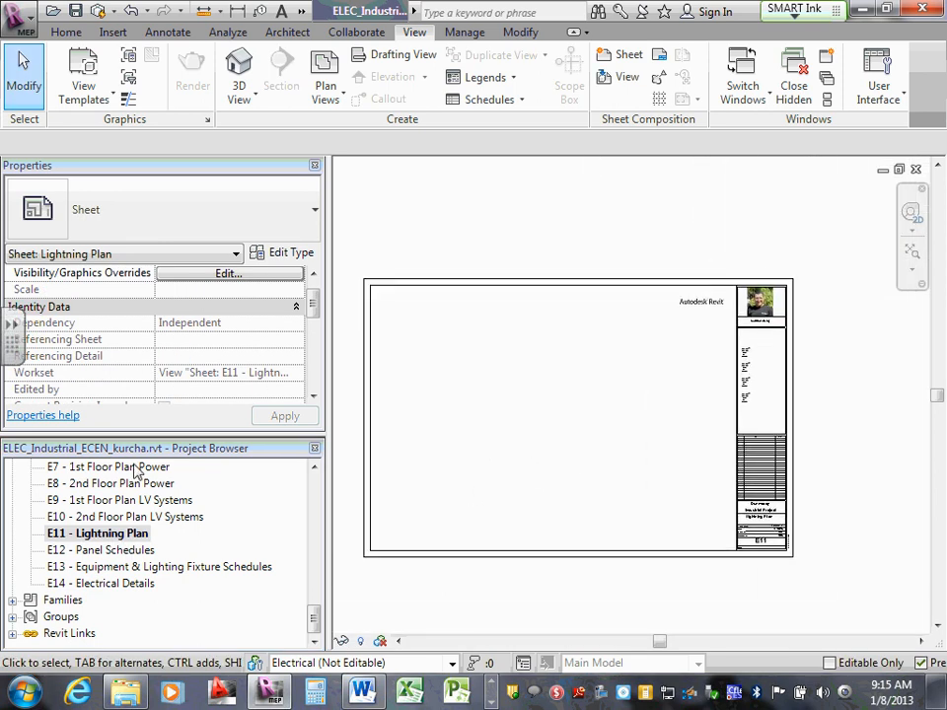
Add the E11-Lightning Plan floor plan view to the sheet, placing it in the drawing area beside the title block.
right_click(94, 542)
click(187, 194)
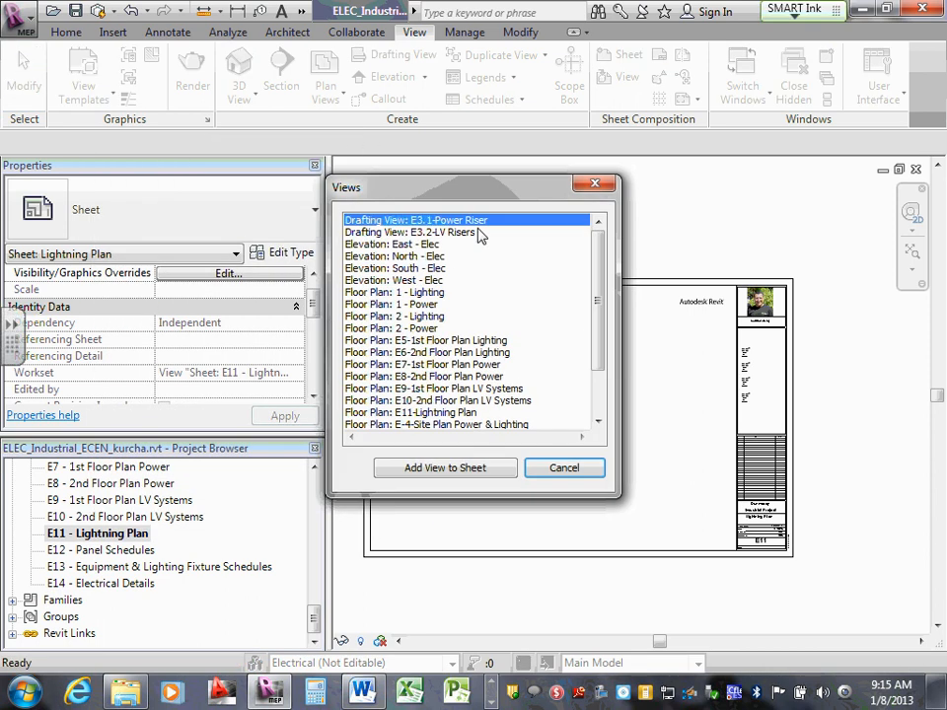
drag(598, 264, 599, 311)
click(449, 355)
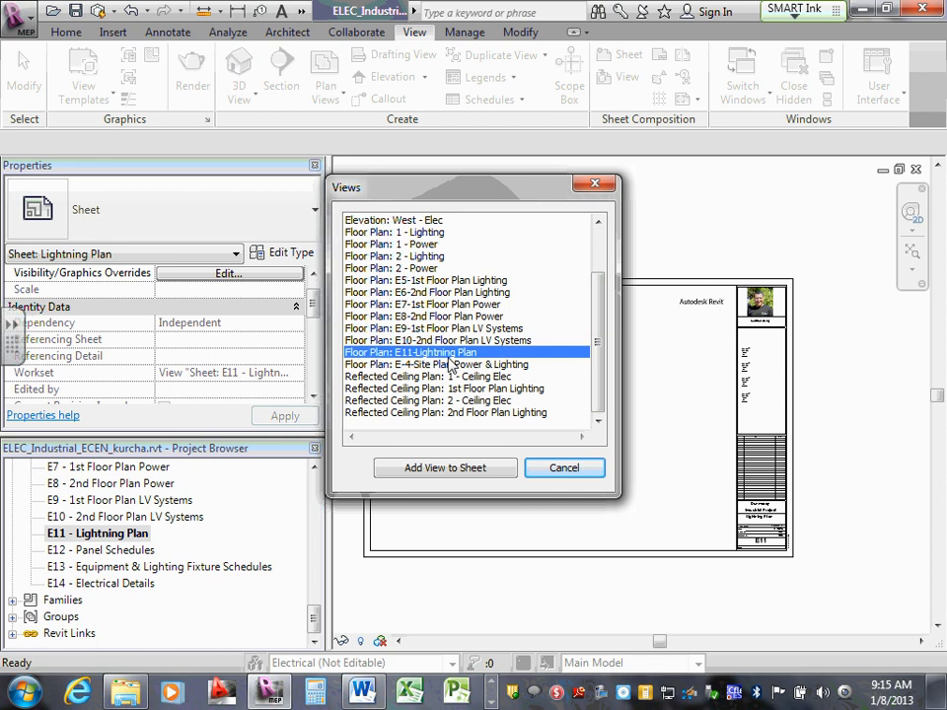
click(461, 472)
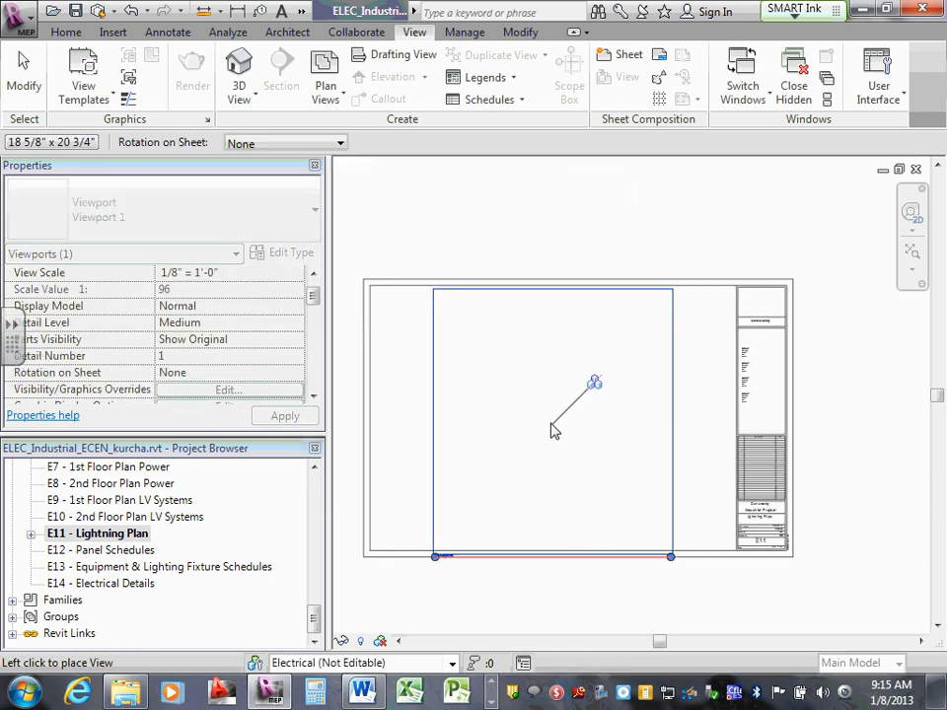
click(550, 431)
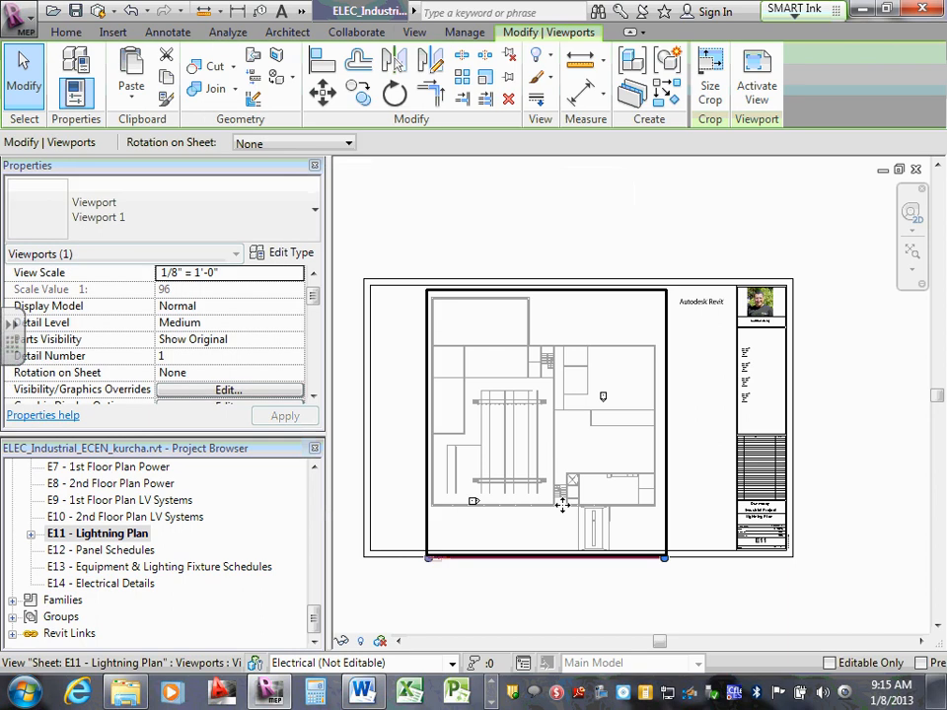
Move the lightning plan's view title down to just below the sheet border.
click(680, 585)
click(664, 564)
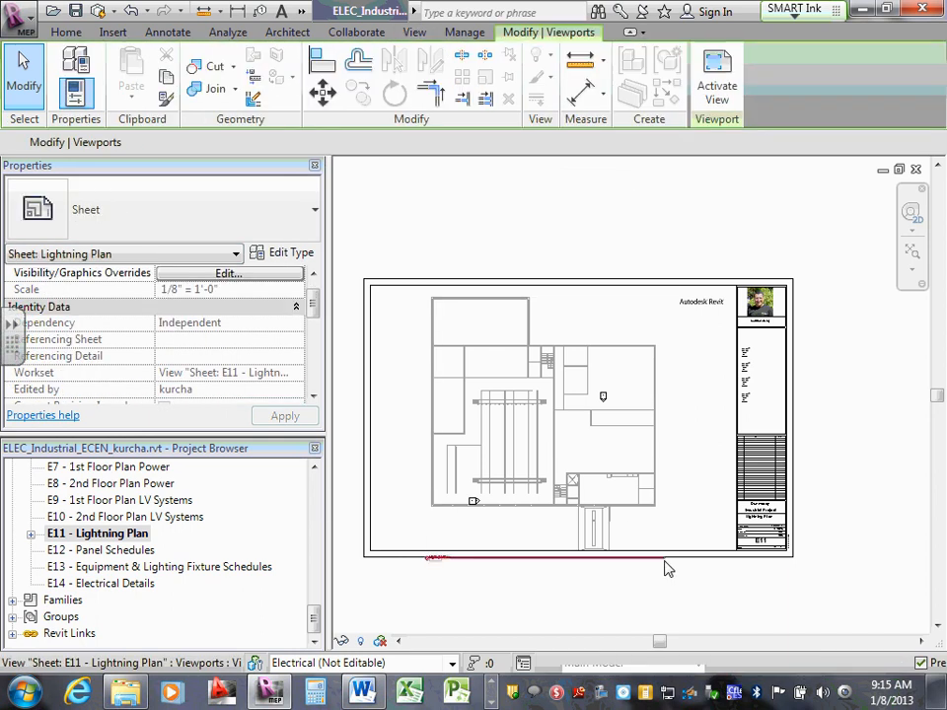
scroll(616, 561, up, 3)
drag(563, 556, 582, 593)
click(737, 608)
scroll(742, 589, down, 2)
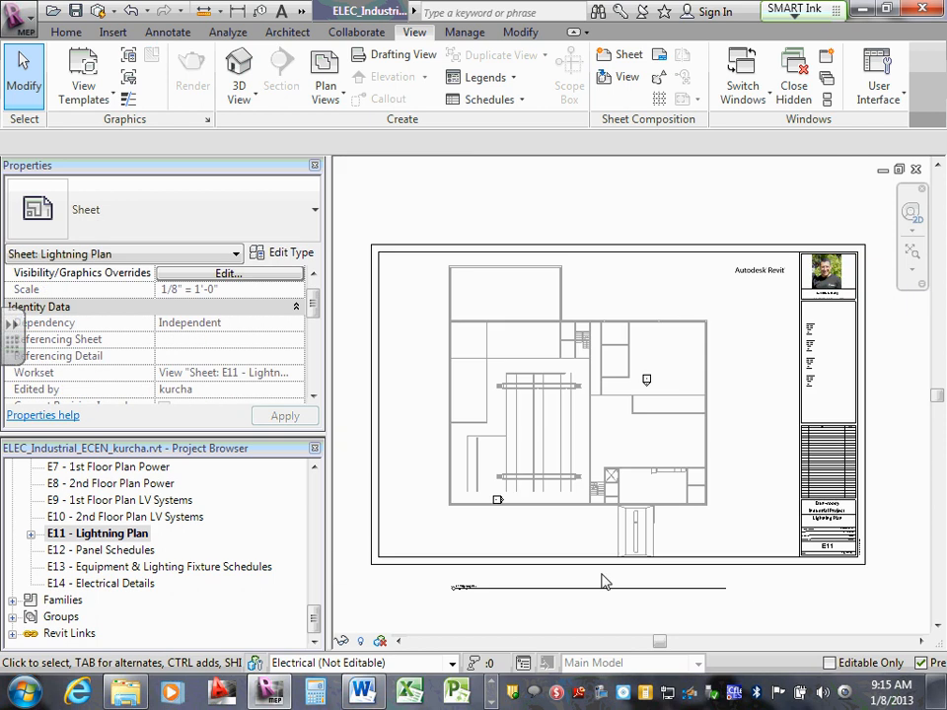
scroll(484, 579, up, 3)
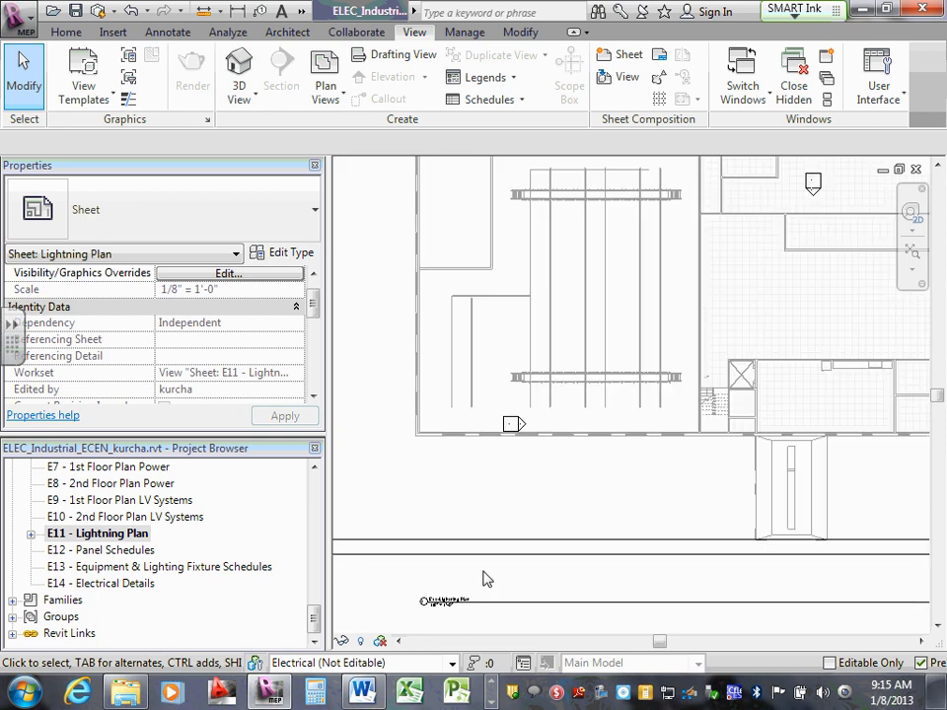
scroll(485, 579, down, 4)
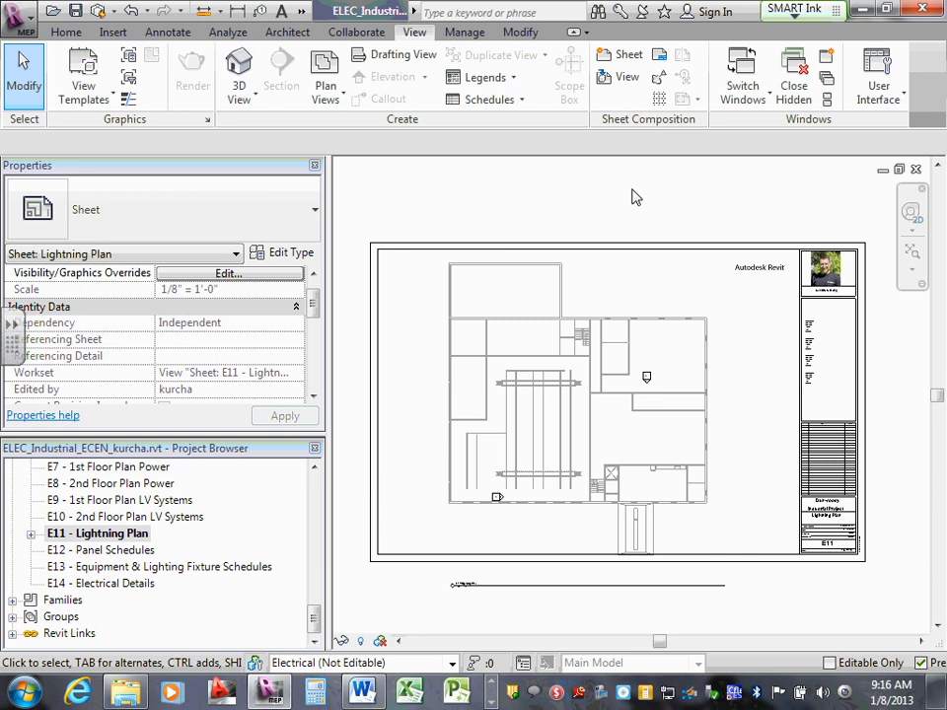
Open the E12 - Panel Schedules sheet and look over its full extent.
double_click(123, 559)
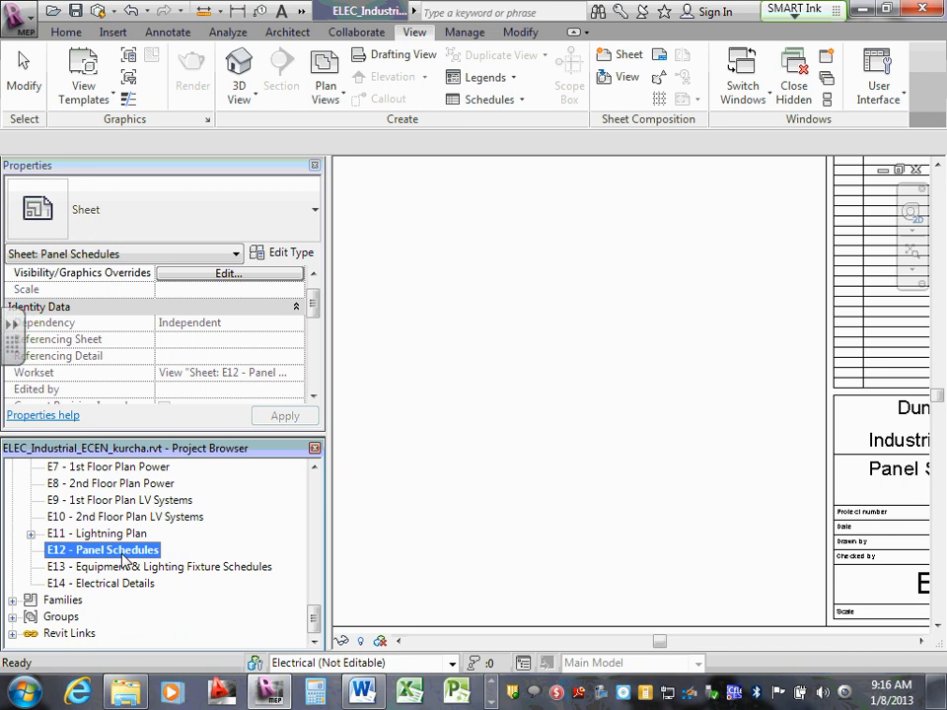
click(594, 355)
scroll(545, 341, down, 3)
middle_drag(545, 340, 687, 420)
scroll(698, 432, down, 2)
scroll(697, 432, up, 1)
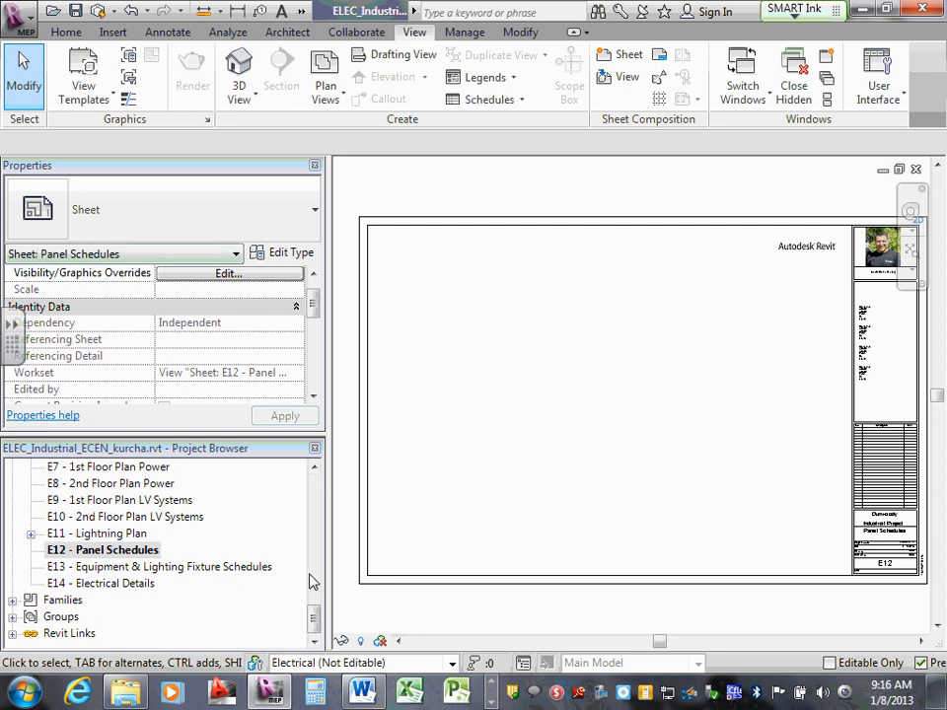
Locate the Schedules/Quantities category in the project browser and open the E13 - Equipment & Lighting Fixture Schedules sheet.
drag(312, 620, 317, 575)
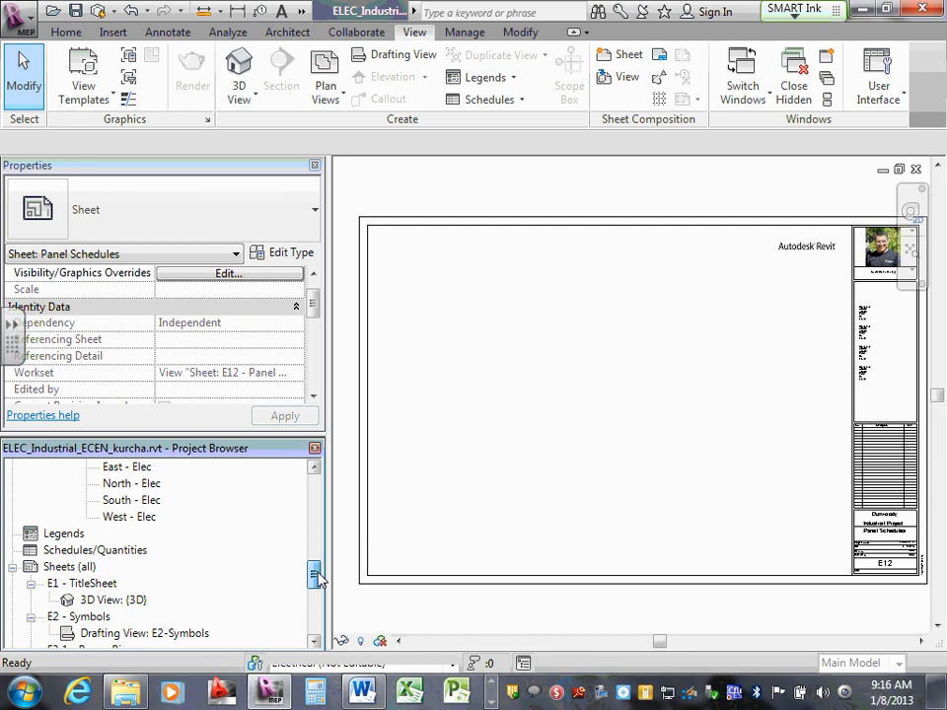
click(55, 551)
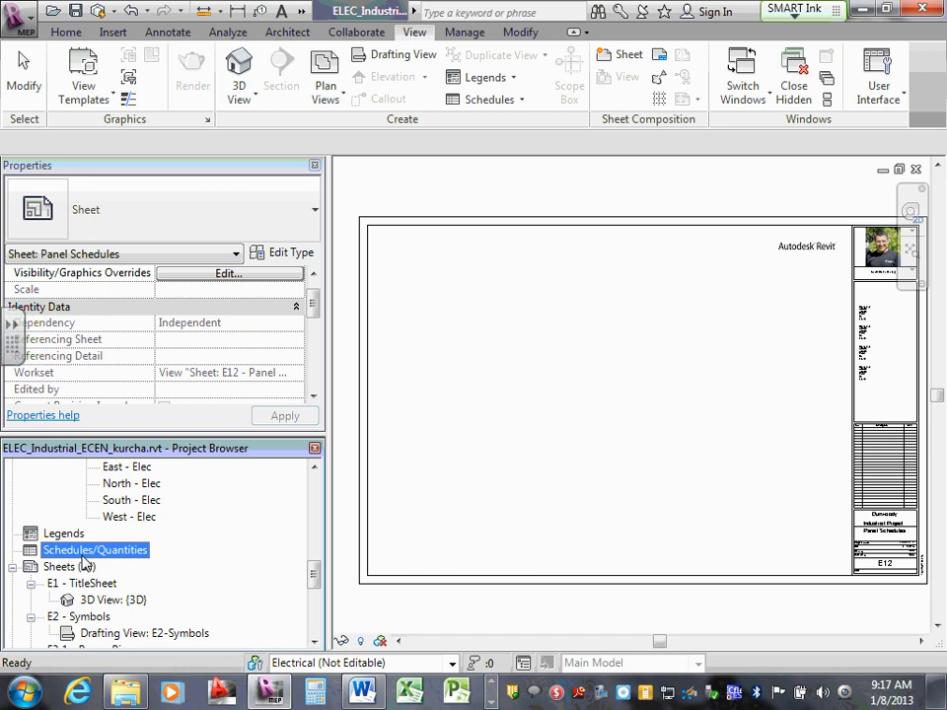
drag(316, 580, 314, 626)
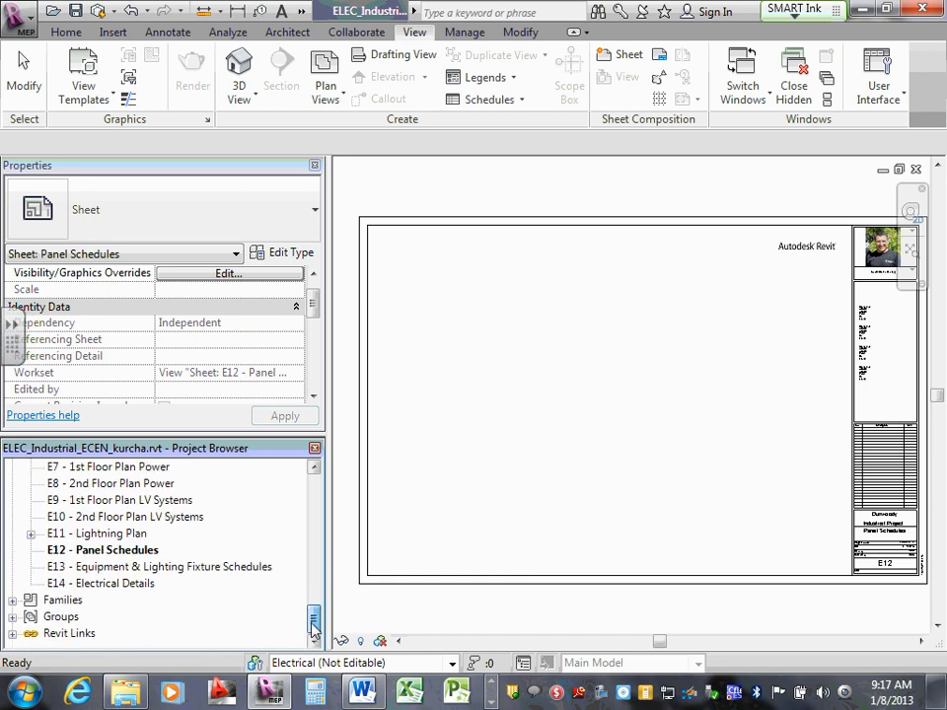
double_click(165, 568)
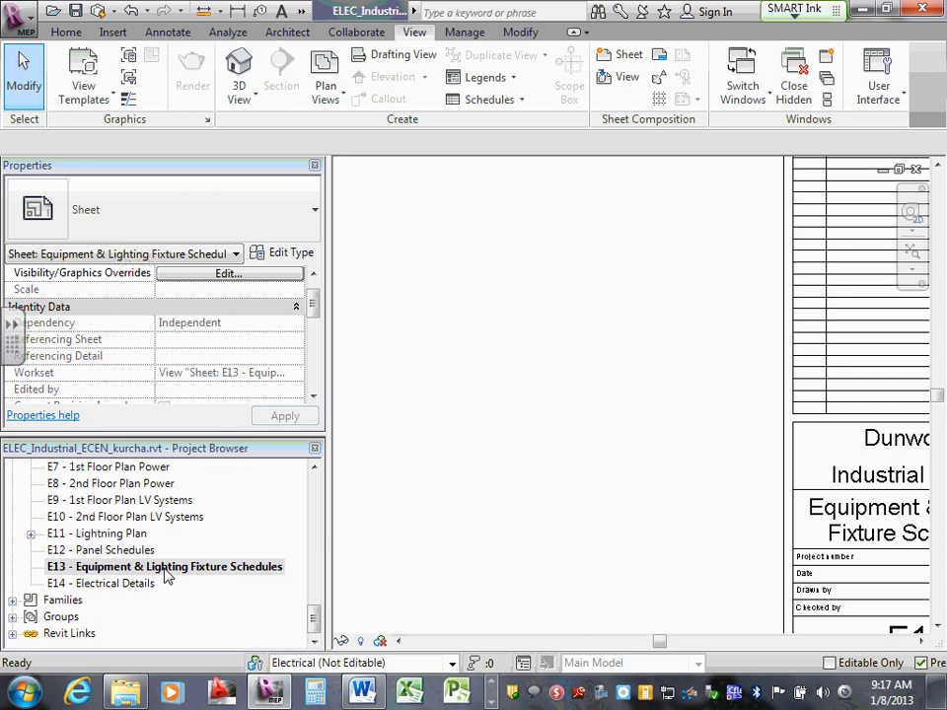
Start a new drafting view and name it E13-Euipment Schedule.
click(390, 57)
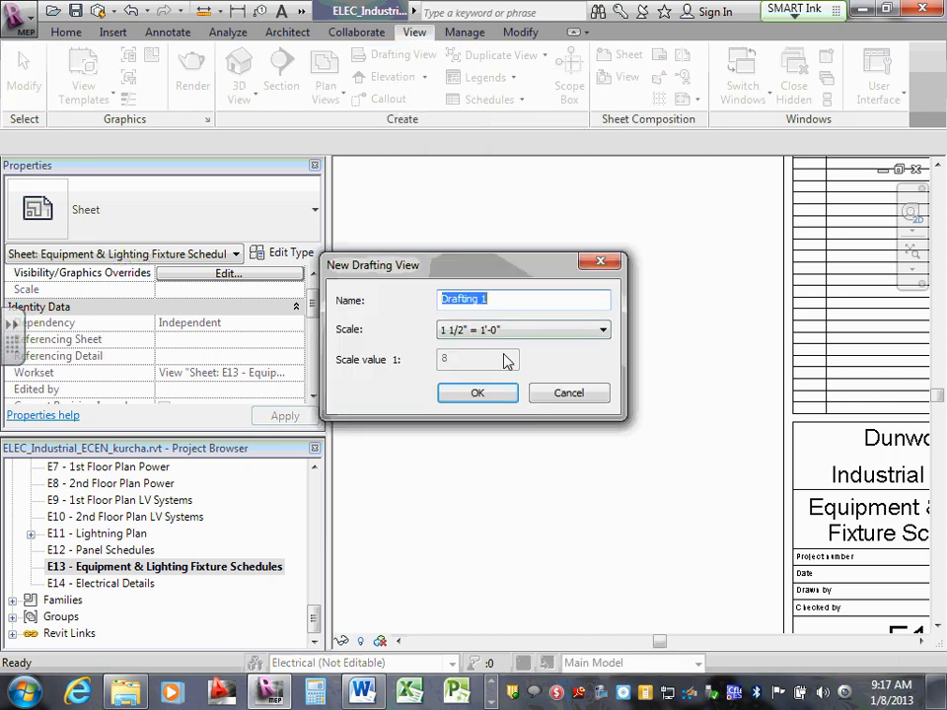
drag(500, 298, 386, 293)
text(E13-)
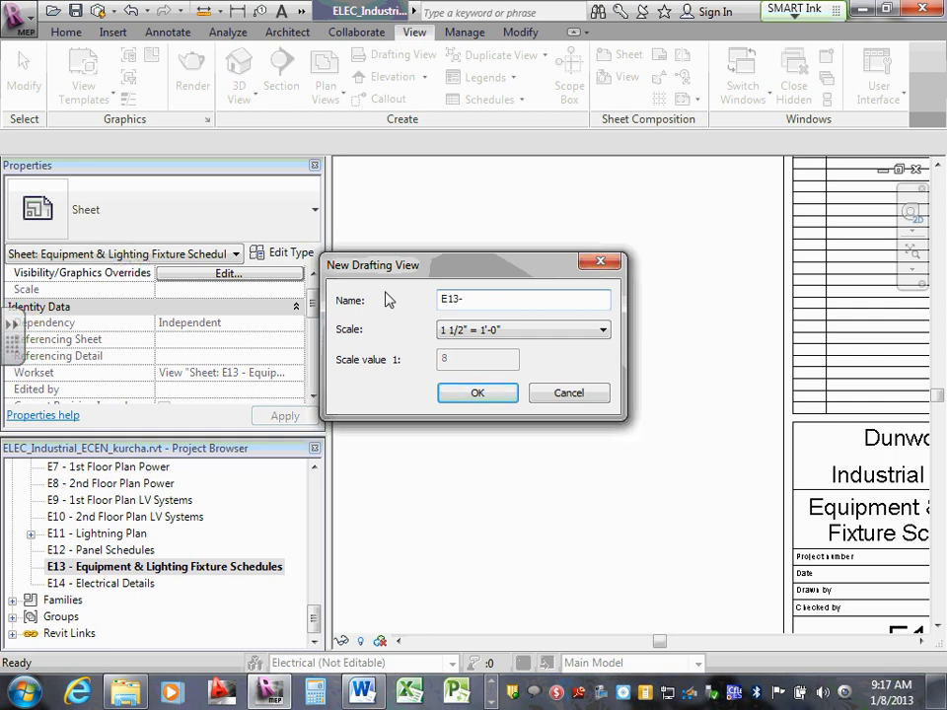
text(Euipment & Lighting)
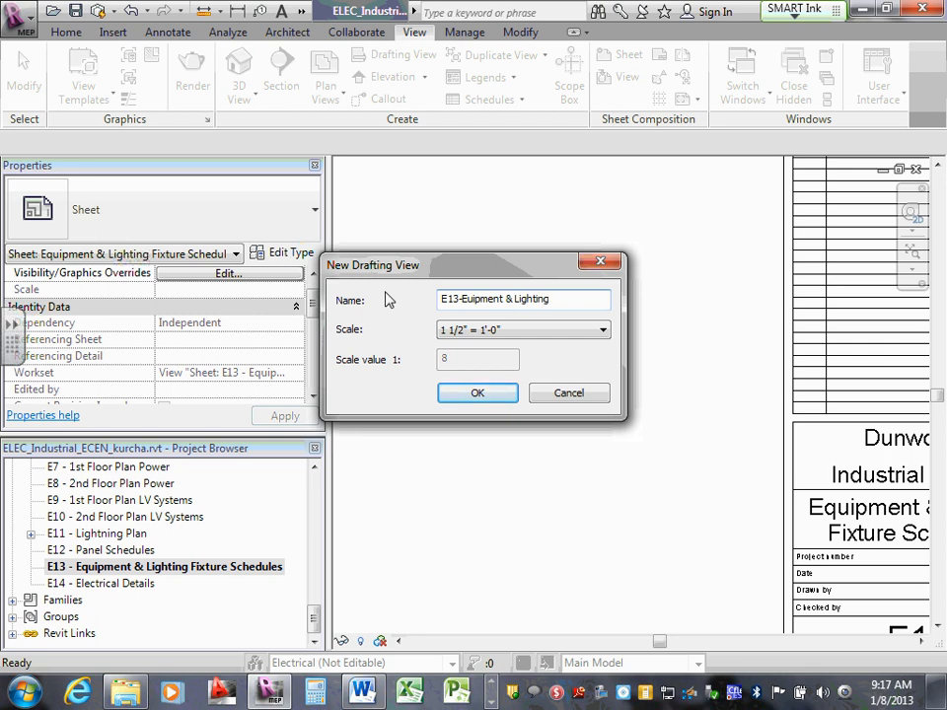
key(BackSpace)
key(BackSpace)
key(BackSpace)
key(BackSpace)
key(BackSpace)
key(BackSpace)
key(BackSpace)
key(BackSpace)
key(BackSpace)
key(BackSpace)
text(Schd)
key(BackSpace)
text(edule)
Copy the new drafting view's name to the clipboard and create the view at 1 1/2" = 1'-0" scale.
drag(562, 299, 408, 296)
right_click(471, 296)
click(511, 354)
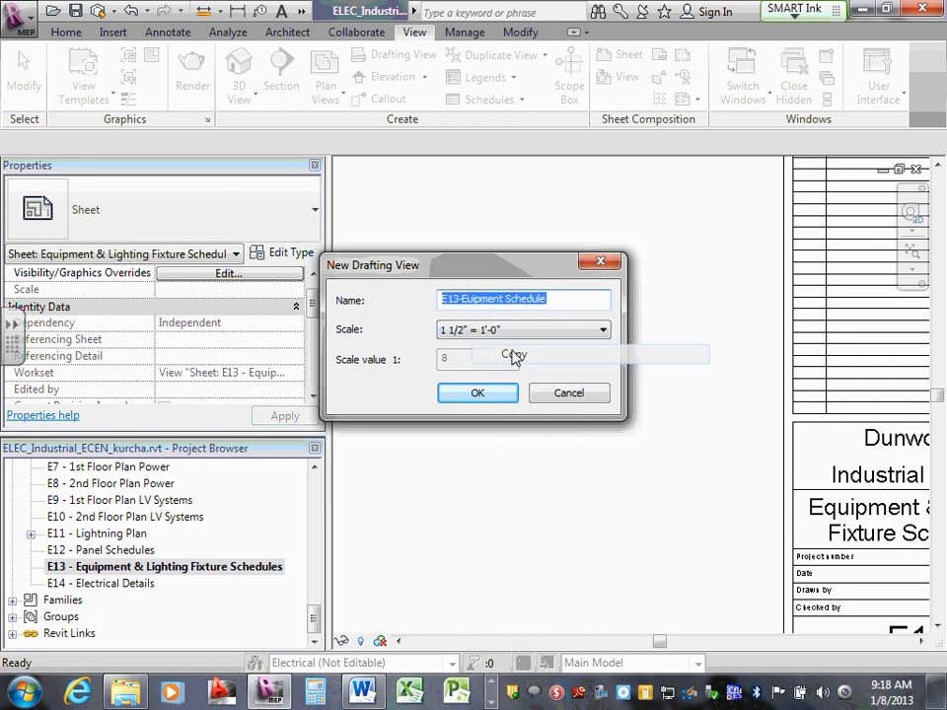
click(475, 393)
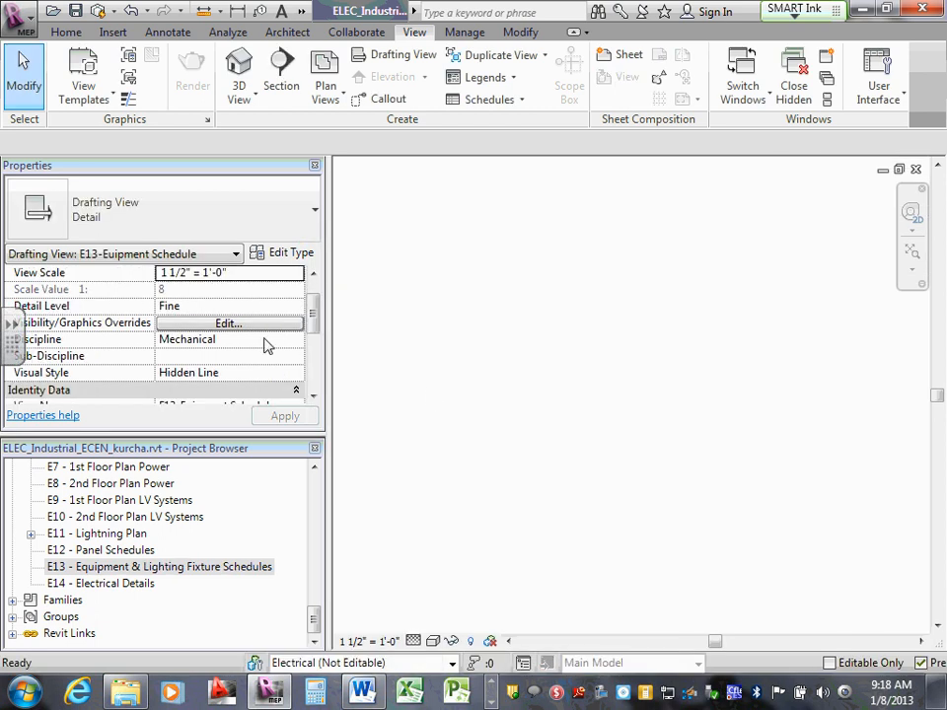
Set the discipline of the E13-Euipment Schedule drafting view to Electrical.
click(259, 342)
click(295, 342)
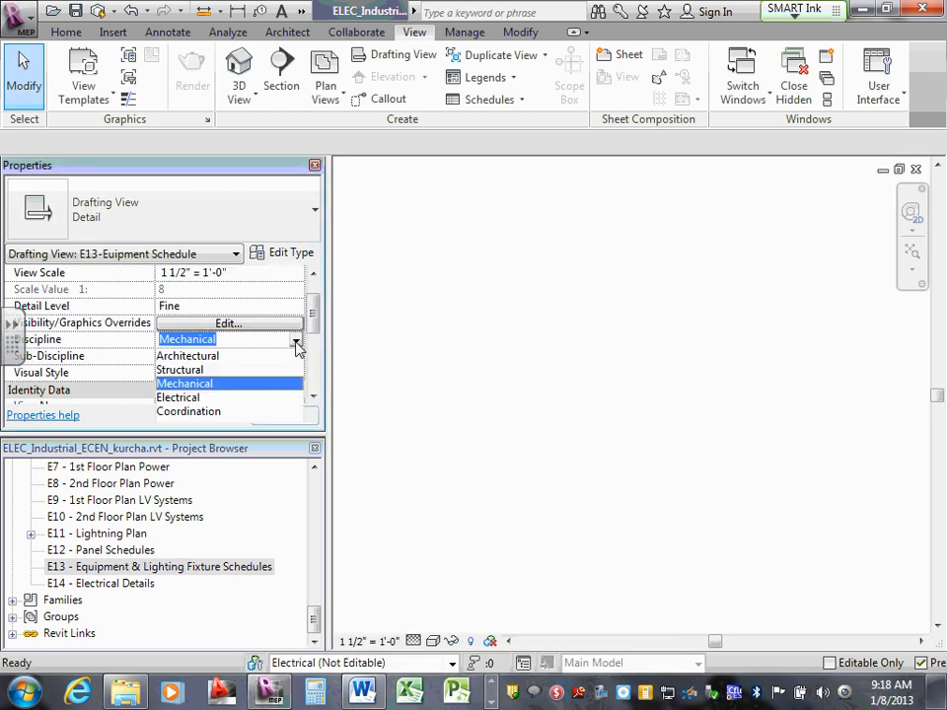
click(185, 397)
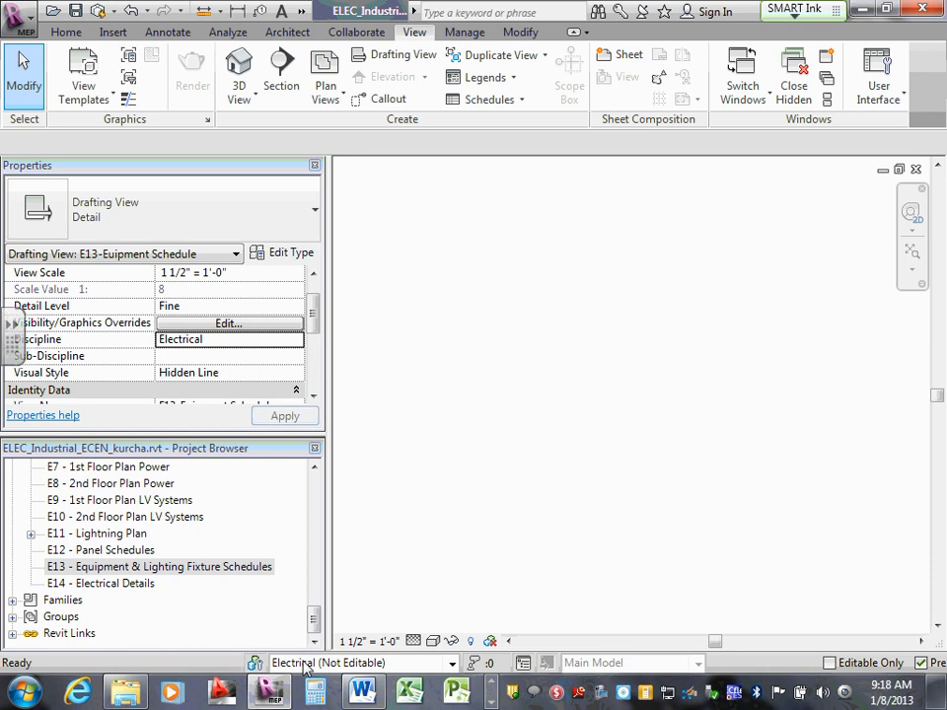
Create a new drafting view named E13-Lighting Fixture Schedule at 1 1/2" = 1'-0" scale, reusing the copied equipment schedule name.
click(187, 583)
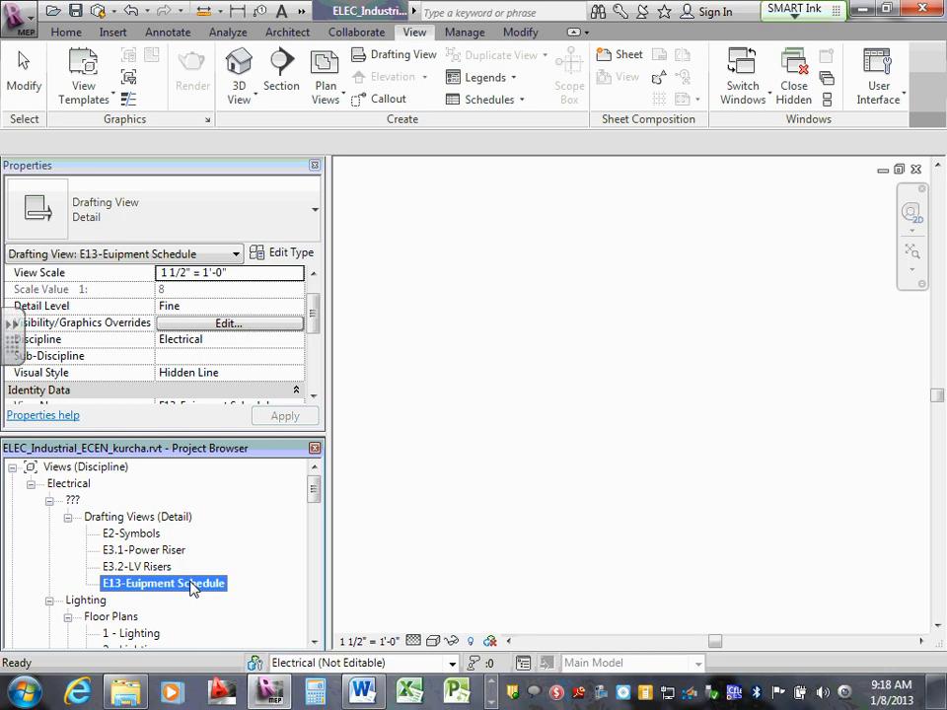
click(381, 57)
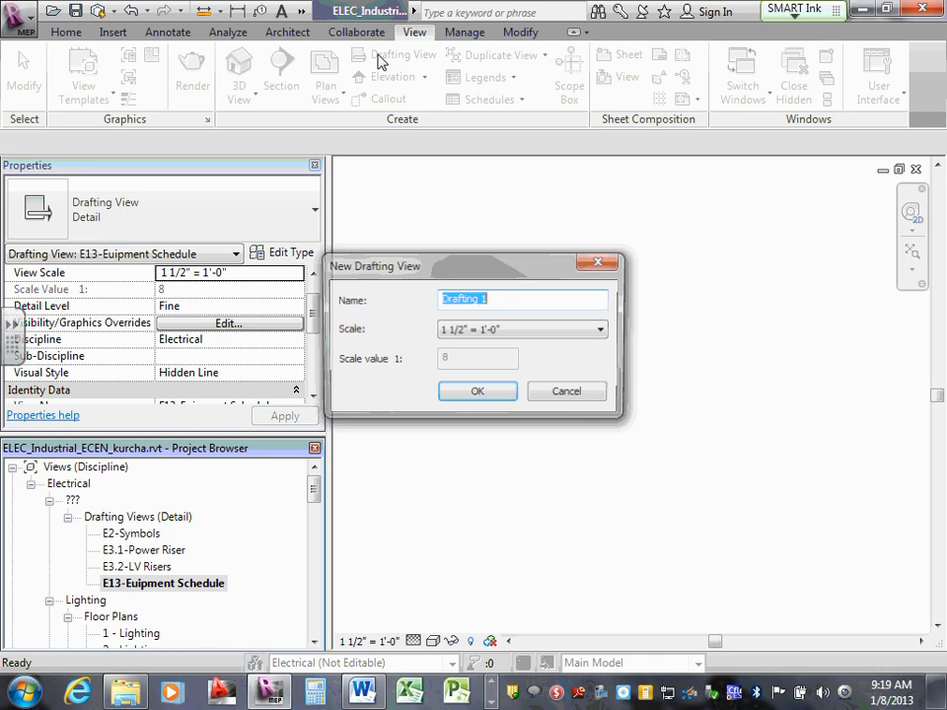
right_click(476, 297)
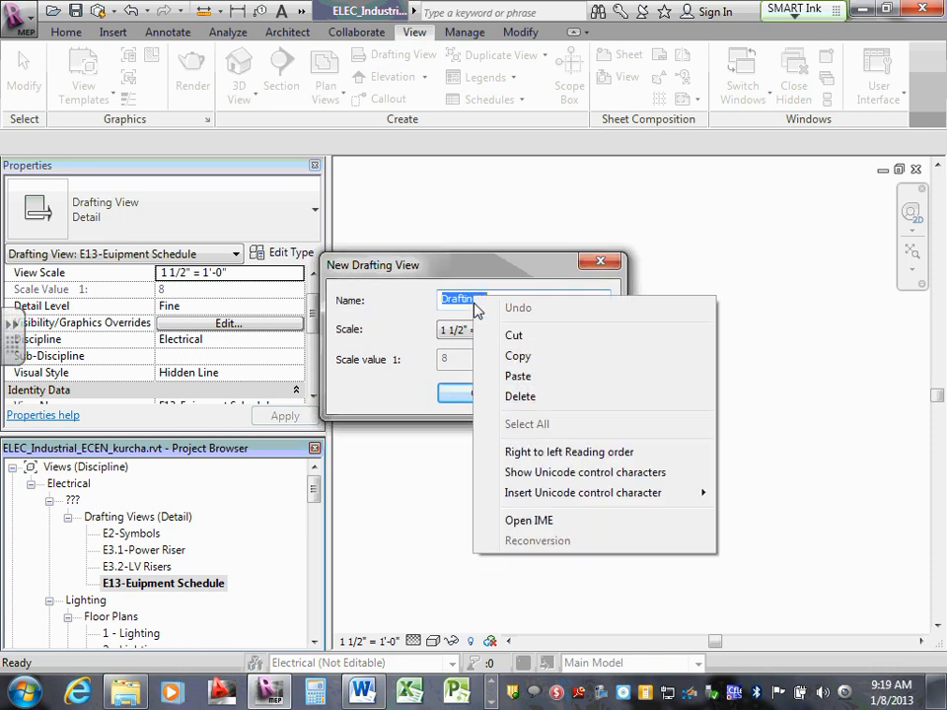
click(518, 376)
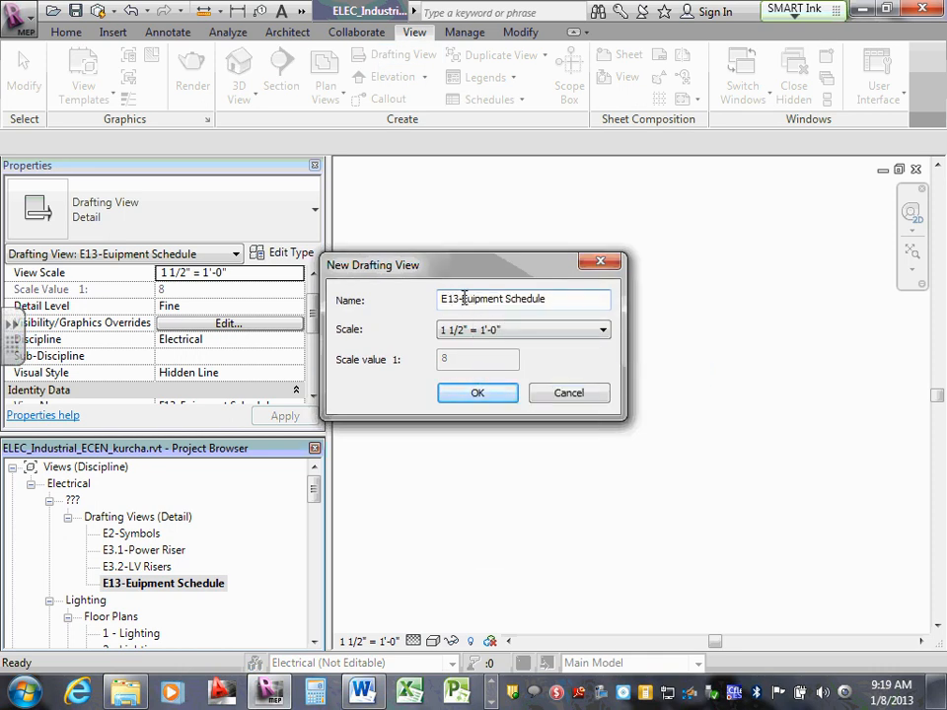
drag(463, 298, 504, 297)
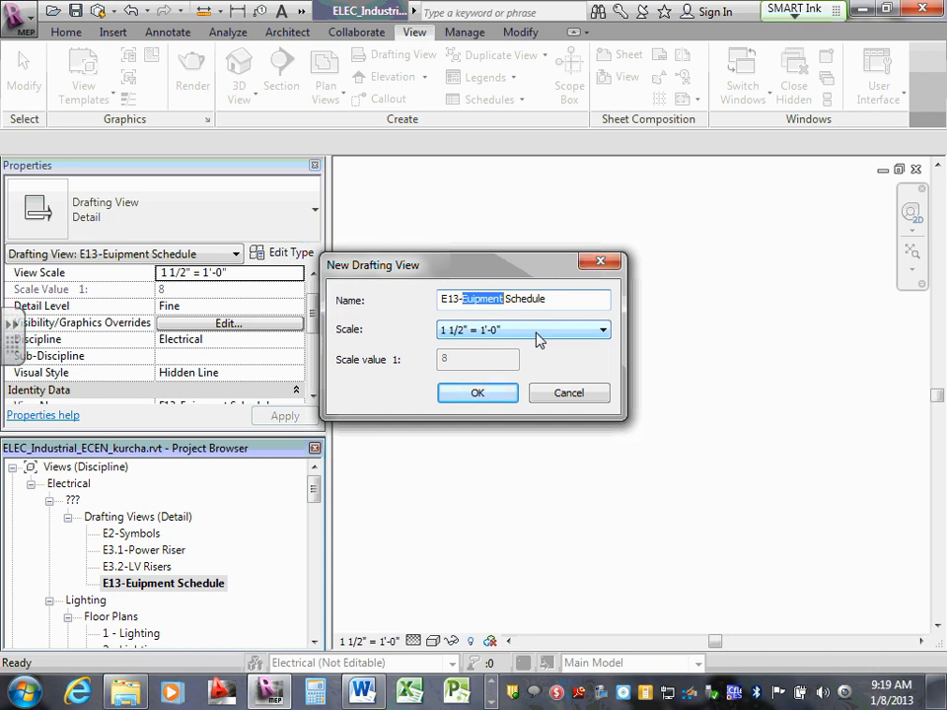
text(Lighting)
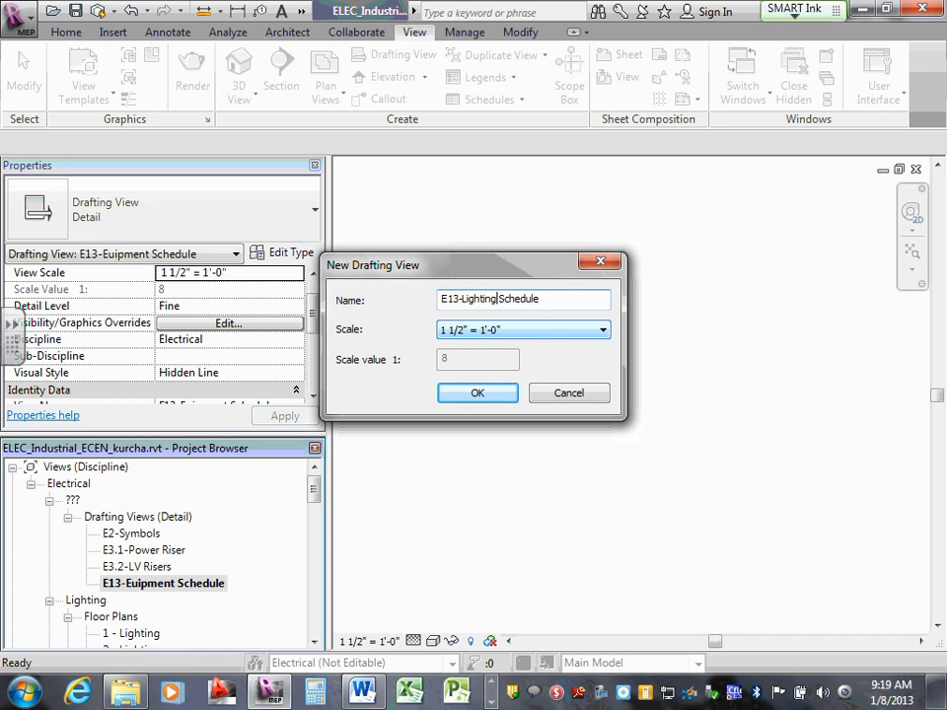
text( Fixture)
click(477, 394)
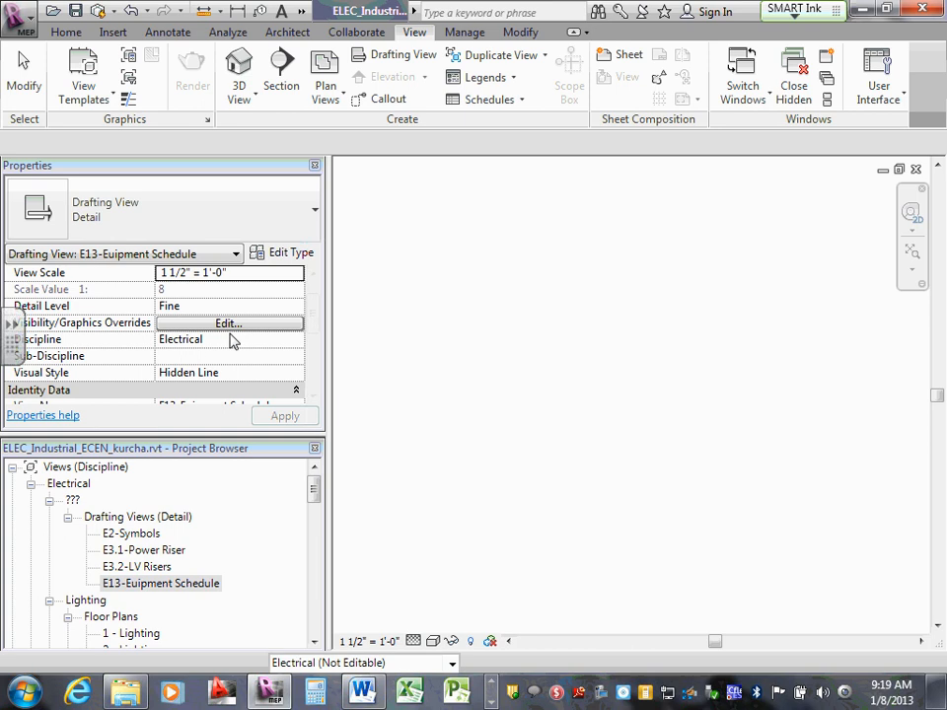
Set the discipline of the E13-Lighting Fixture Schedule drafting view to Electrical.
click(272, 339)
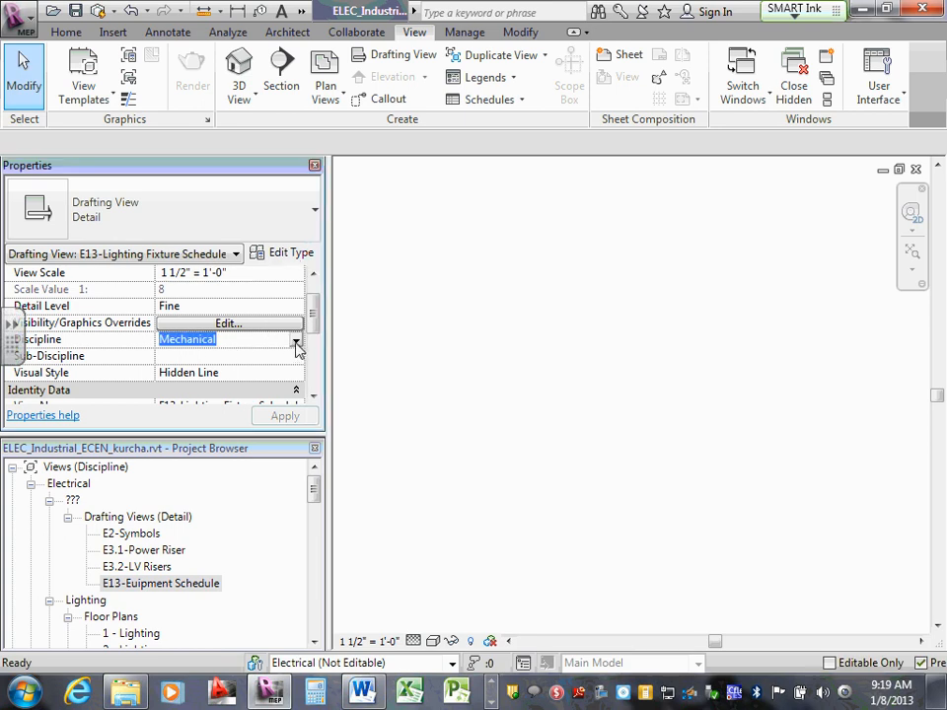
click(296, 340)
click(211, 397)
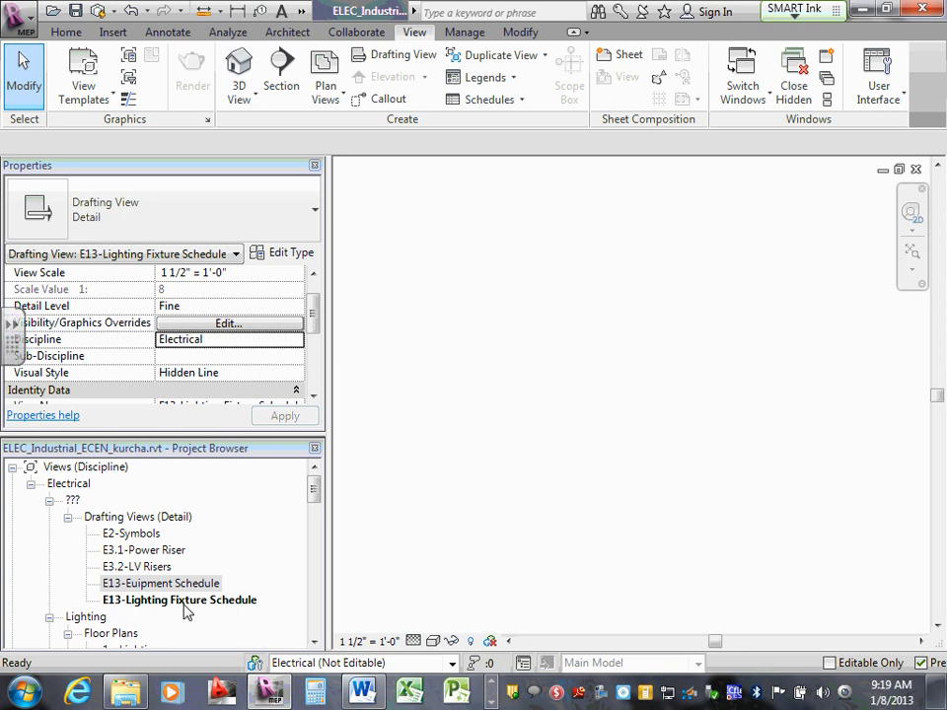
click(185, 601)
right_click(187, 606)
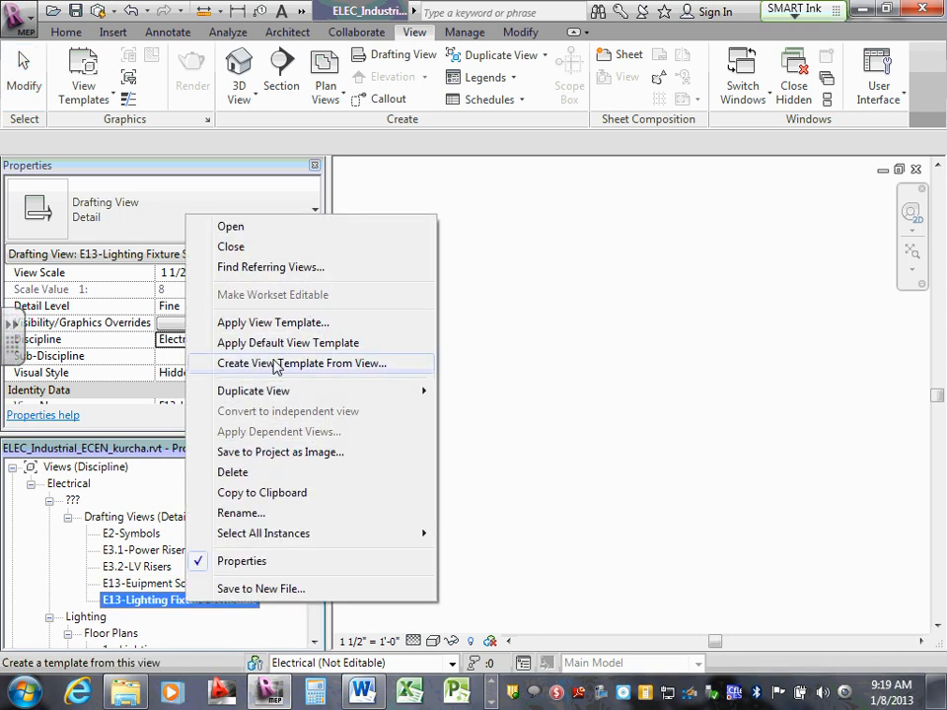
mouse_move(310, 394)
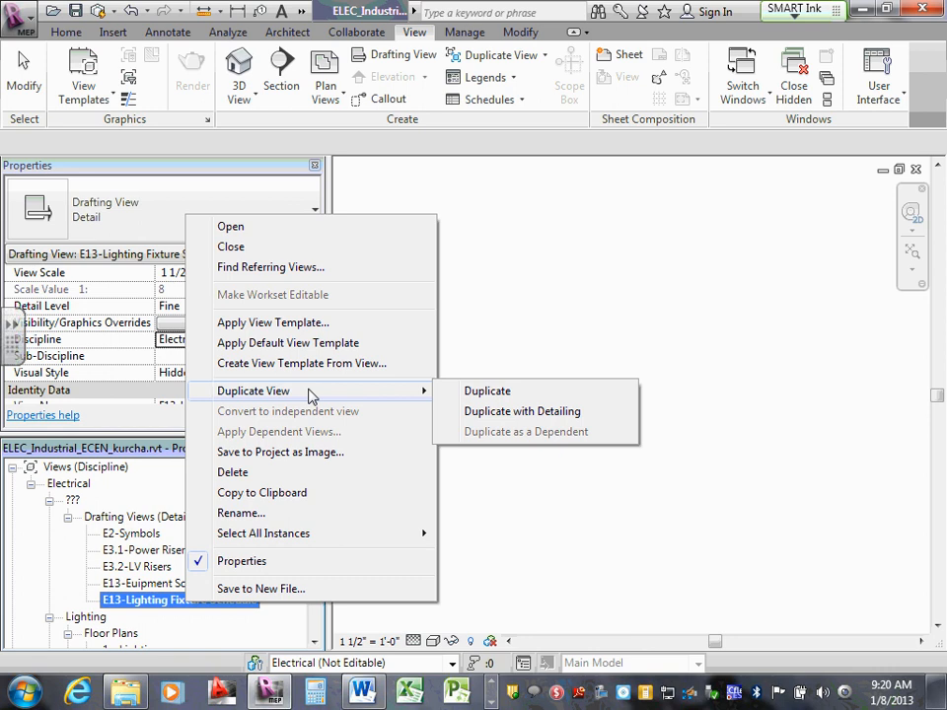
click(640, 315)
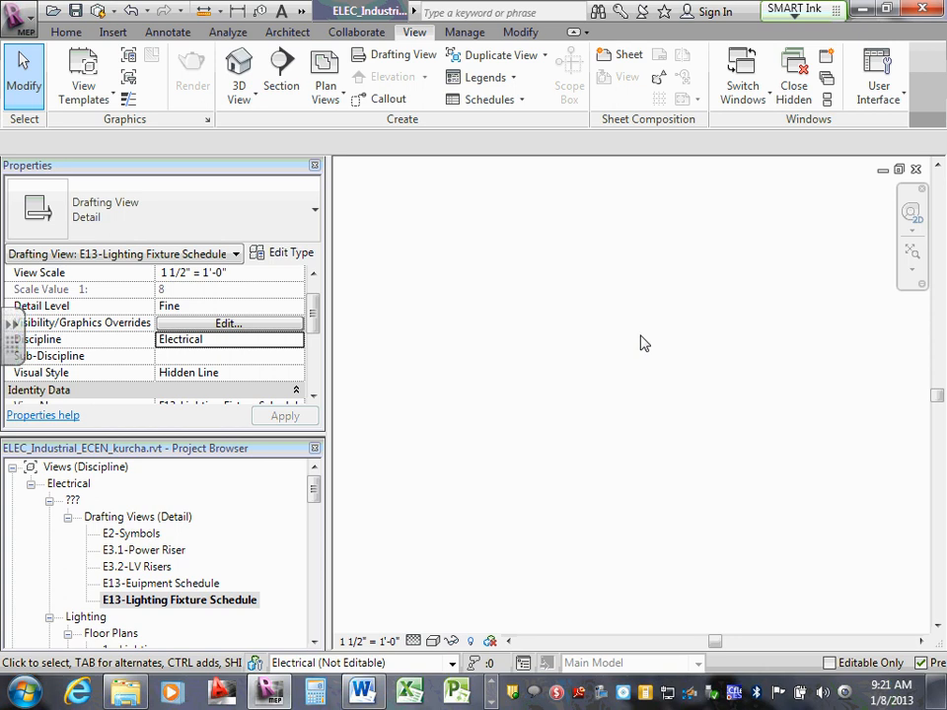
Duplicate the E13-Lighting Fixture Schedule drafting view with detailing.
click(203, 602)
right_click(203, 603)
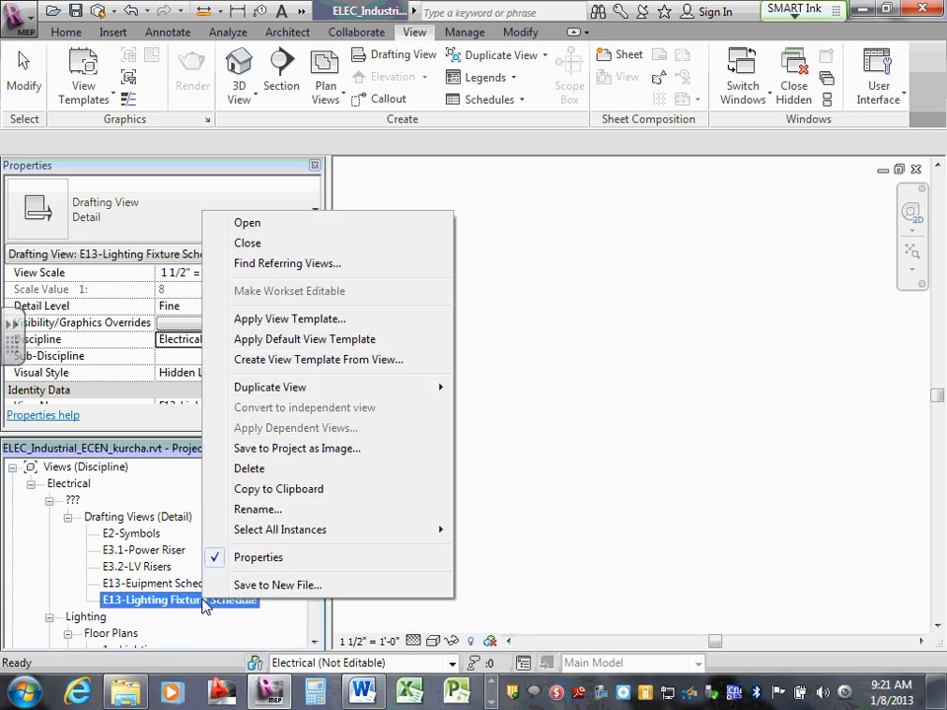
mouse_move(298, 393)
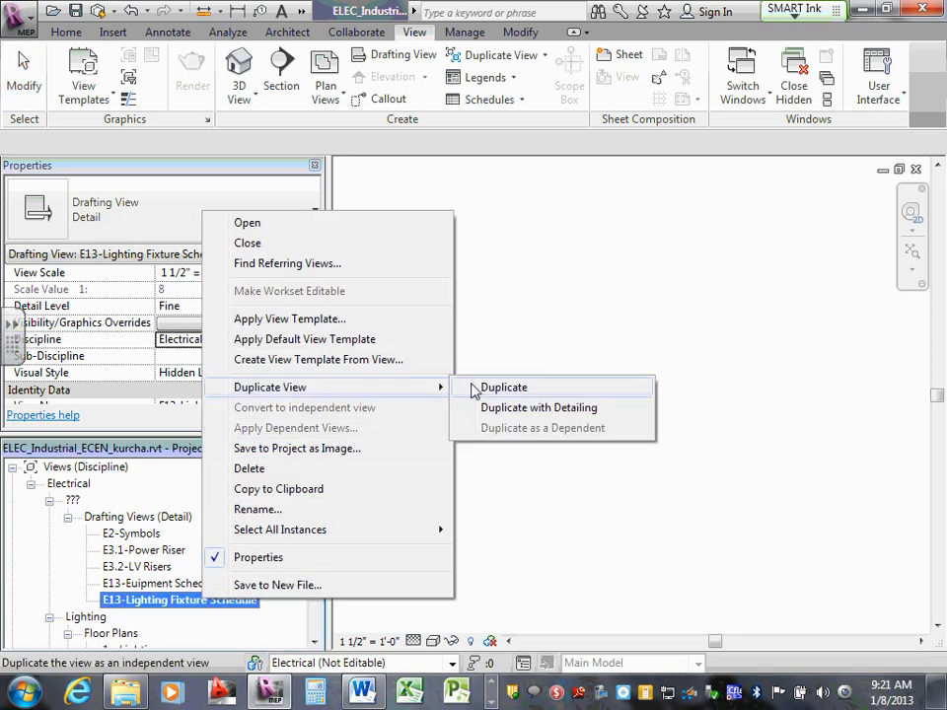
click(494, 407)
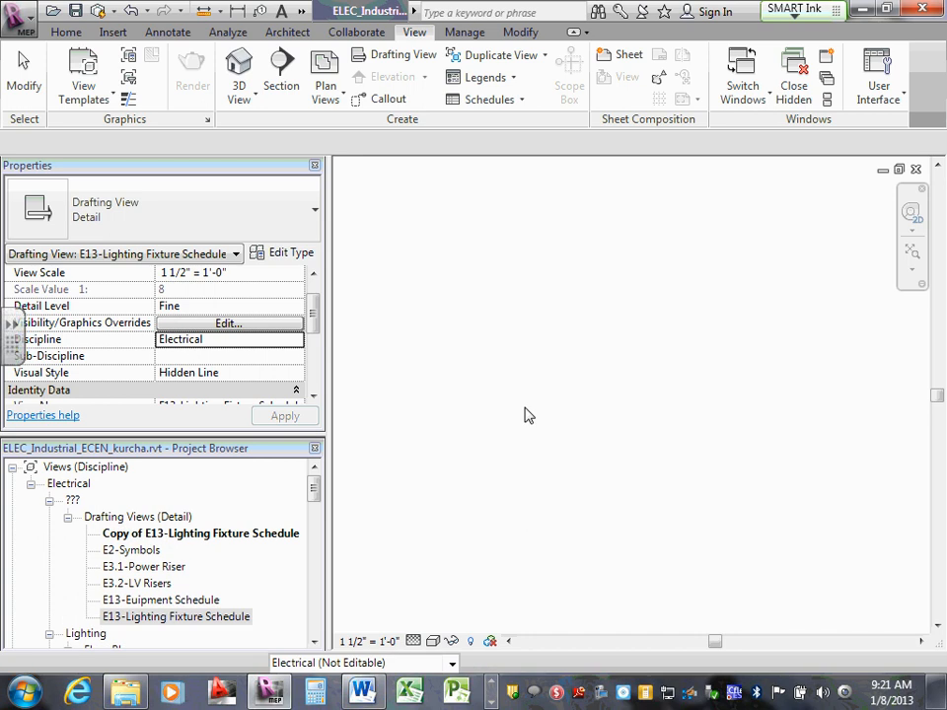
Start renaming the duplicated drafting view, removing the "Copy of" prefix and changing its sheet number to E14.
click(175, 533)
right_click(175, 534)
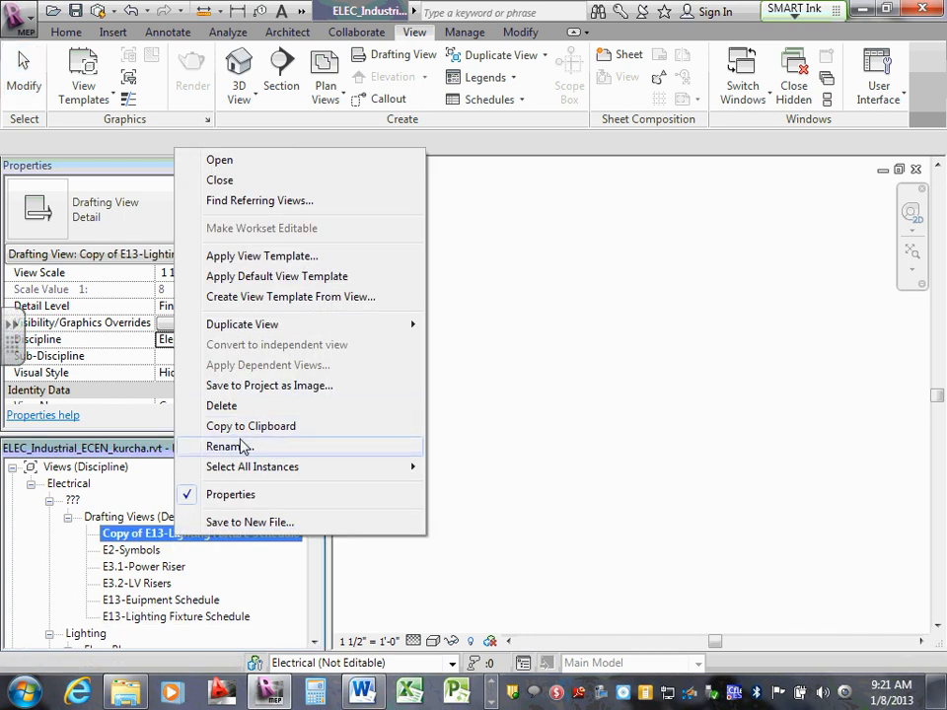
click(243, 446)
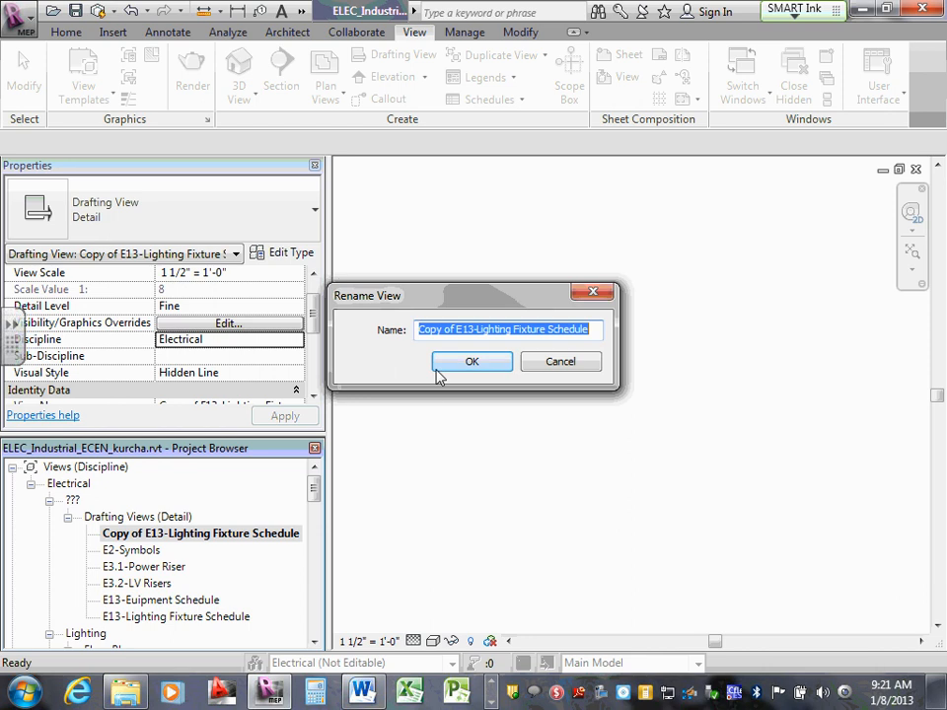
drag(419, 330, 455, 330)
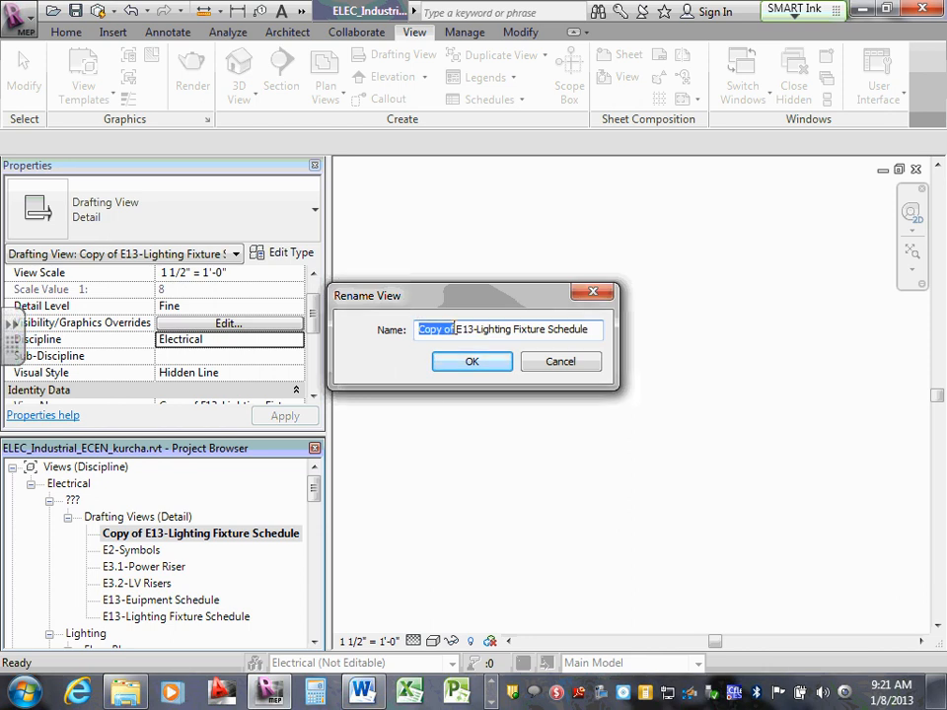
key(Delete)
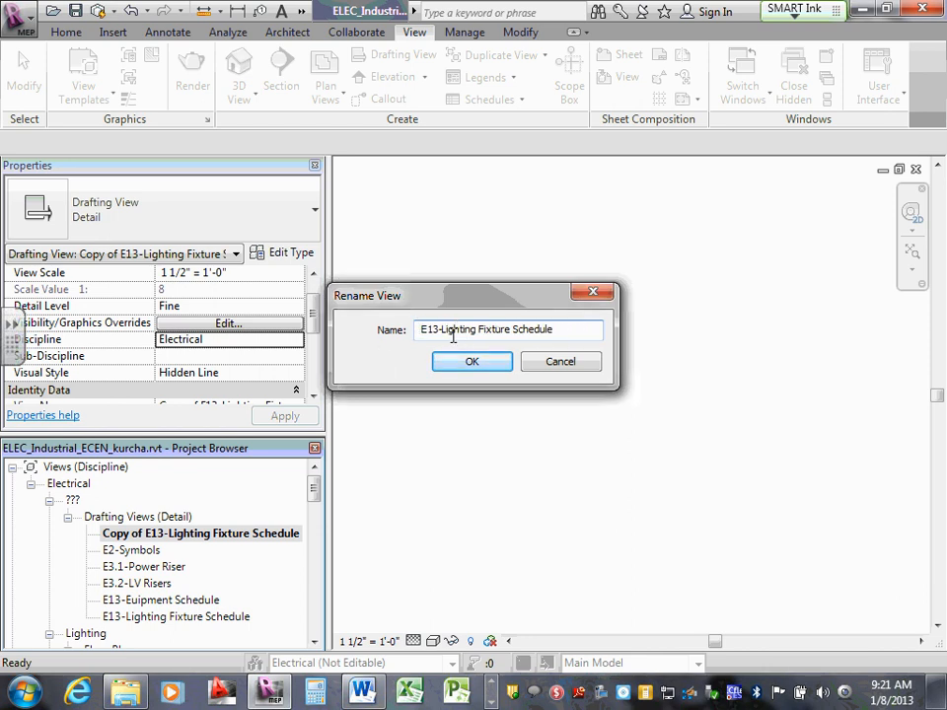
click(438, 329)
key(BackSpace)
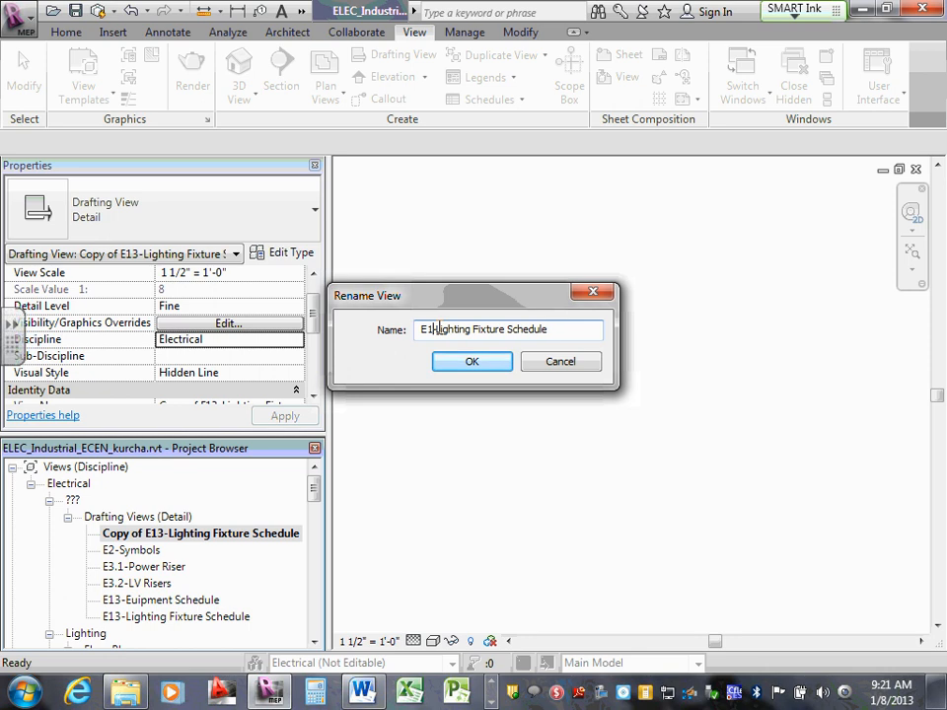
text(4)
Replace the rest of the duplicated view's name so that it reads E14-Electrical Details.
drag(551, 329, 441, 332)
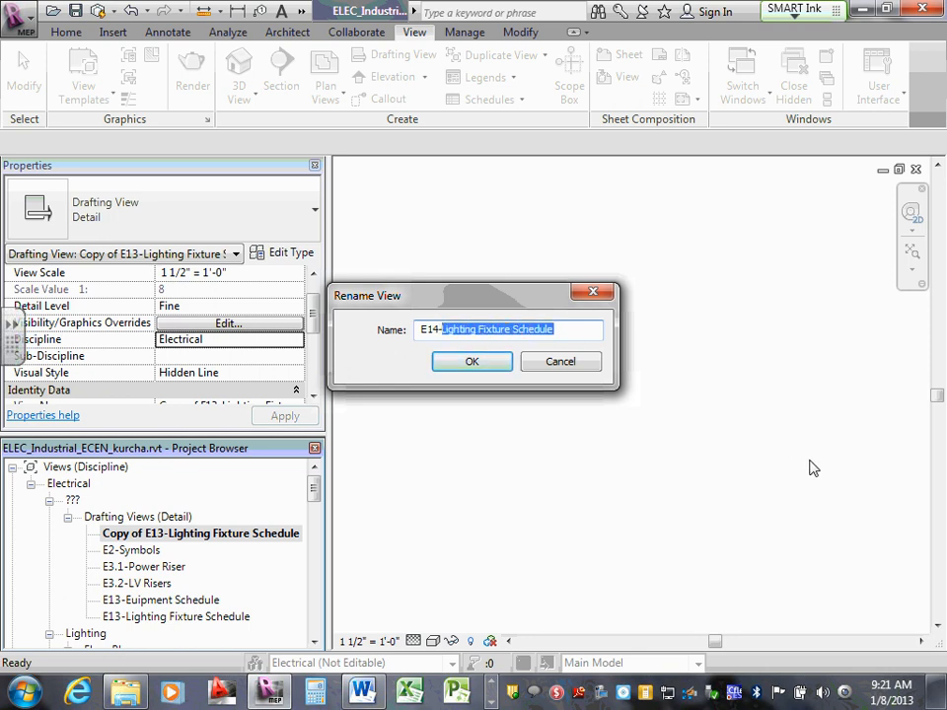
text(Electtri)
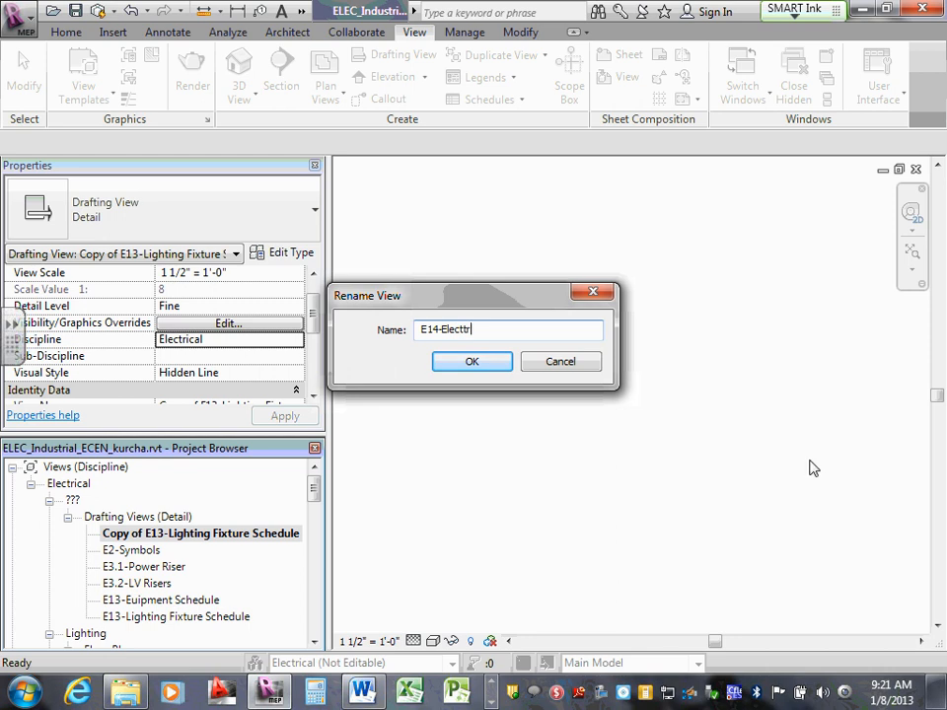
key(BackSpace)
key(BackSpace)
key(BackSpace)
key(BackSpace)
key(BackSpace)
key(BackSpace)
text(ectrical Details)
click(498, 363)
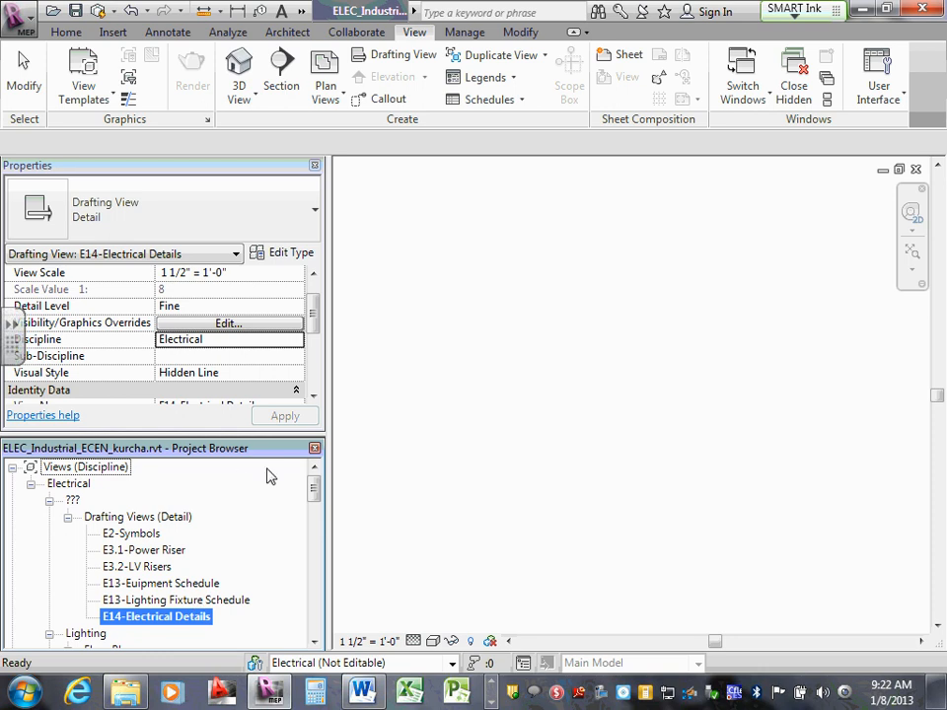
Open the E1 - TitleSheet sheet and examine its overall layout, 3D view and sheet list.
drag(309, 496, 313, 590)
scroll(97, 503, up, 1)
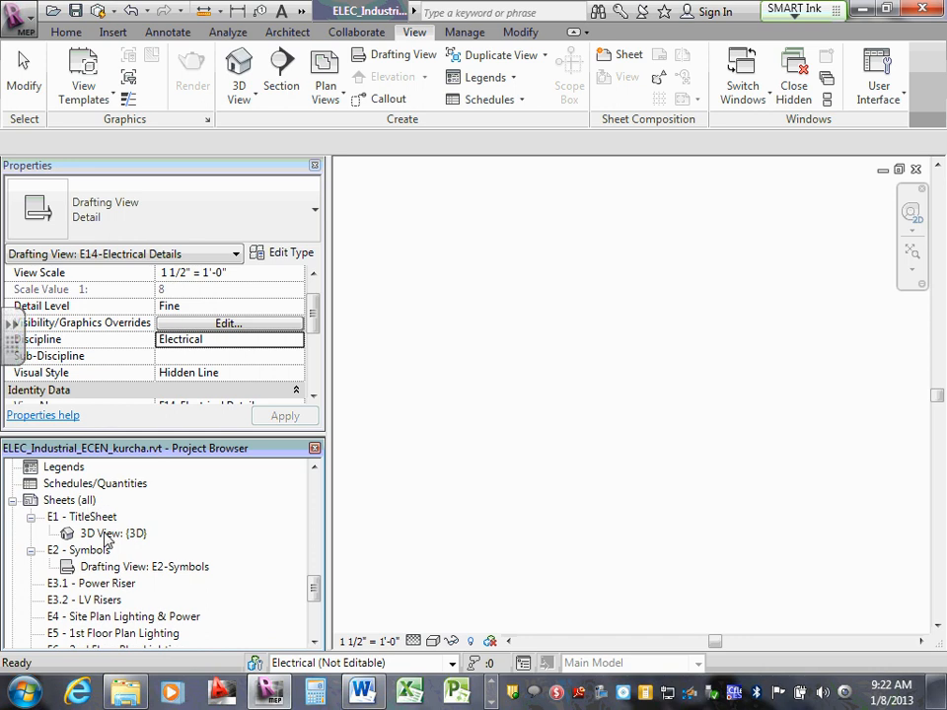
double_click(99, 517)
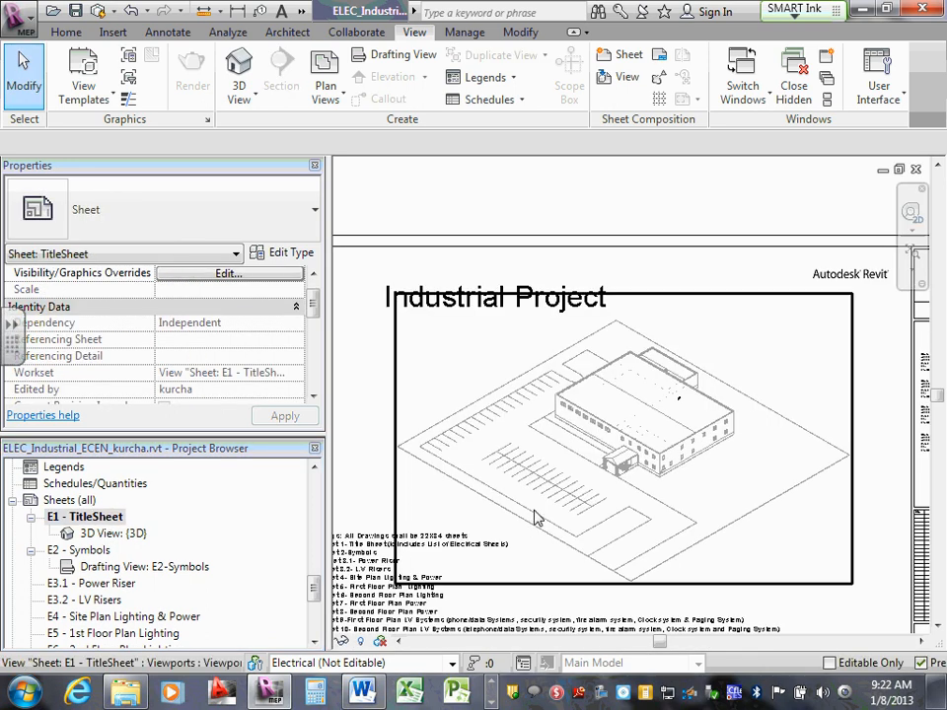
scroll(513, 523, down, 5)
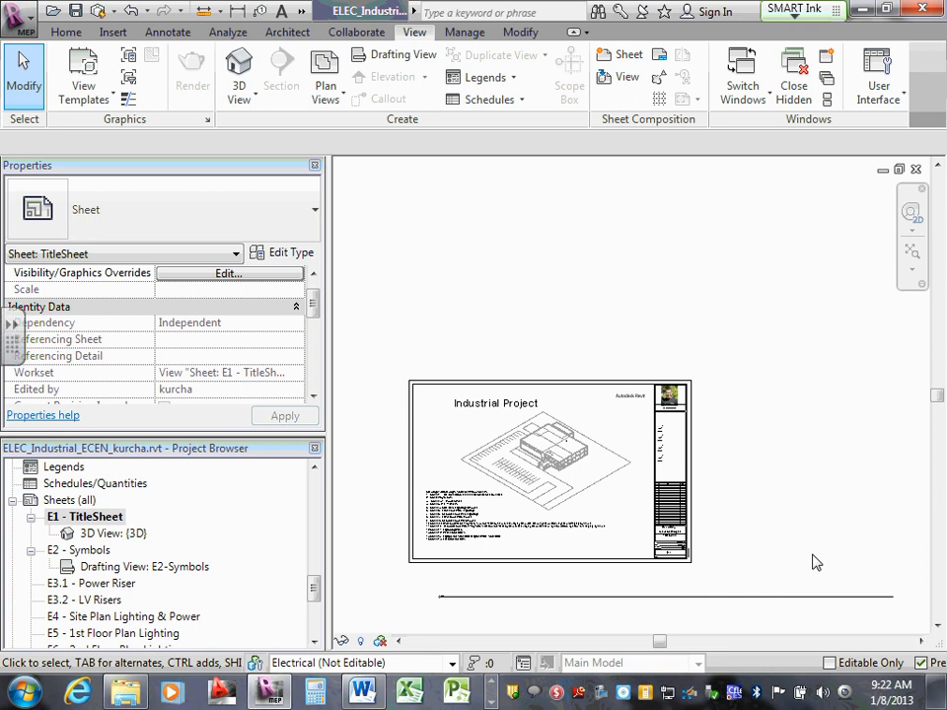
scroll(602, 478, up, 3)
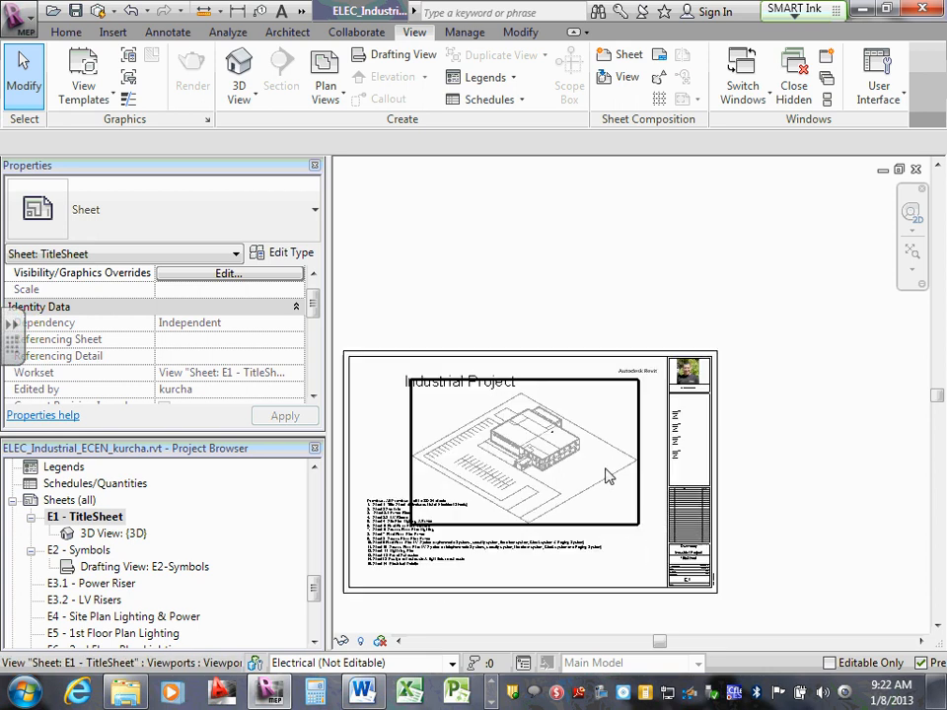
middle_drag(575, 369, 633, 254)
scroll(616, 245, up, 1)
scroll(513, 330, down, 3)
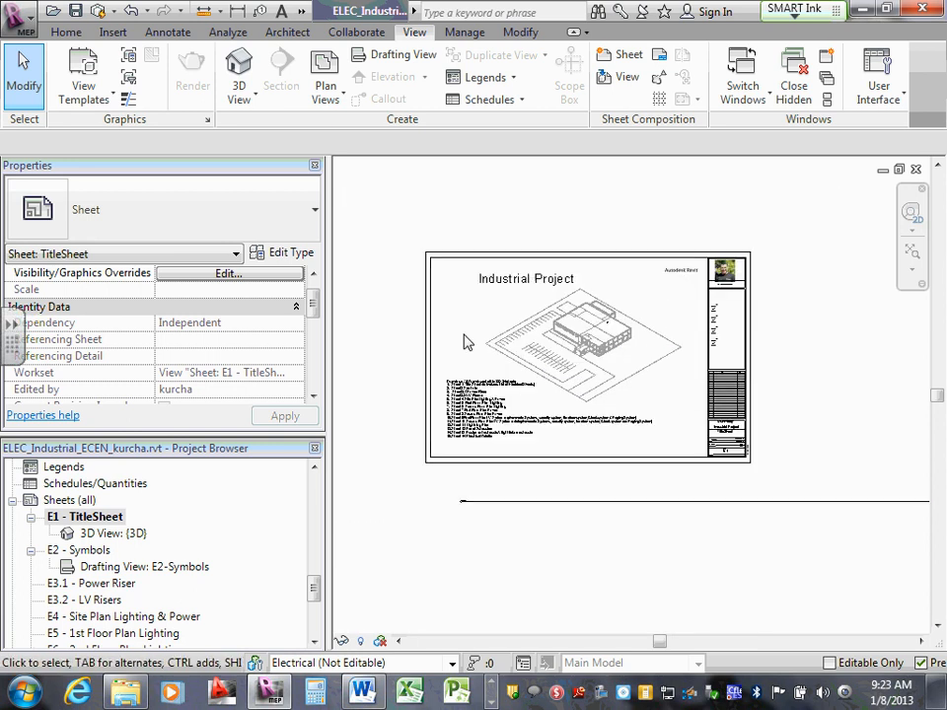
scroll(464, 330, up, 1)
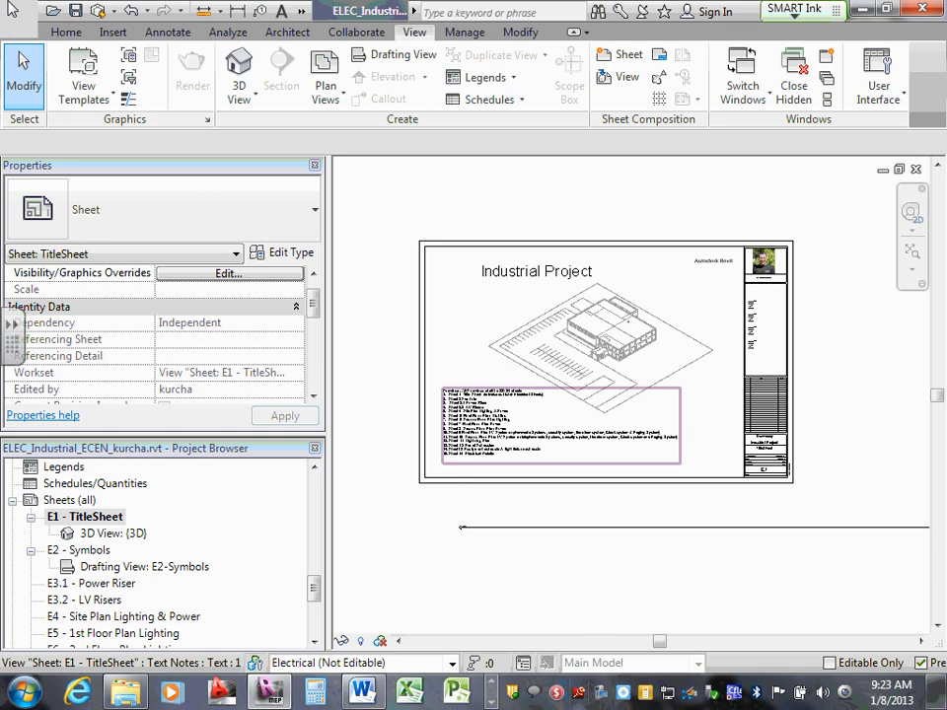
Synchronize the electrical project with the central file immediately.
click(361, 35)
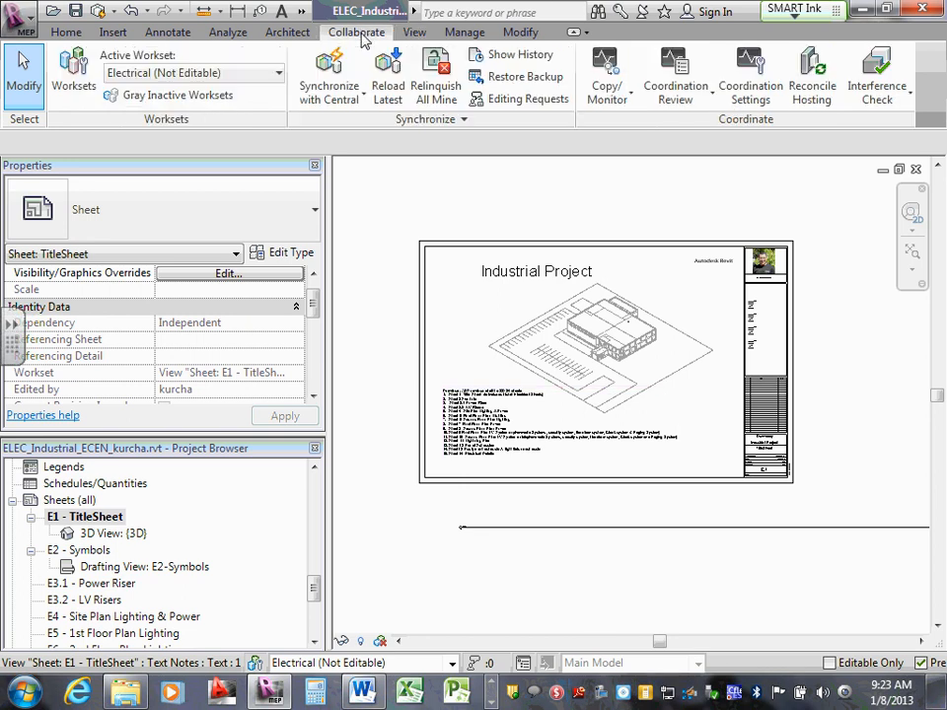
click(336, 95)
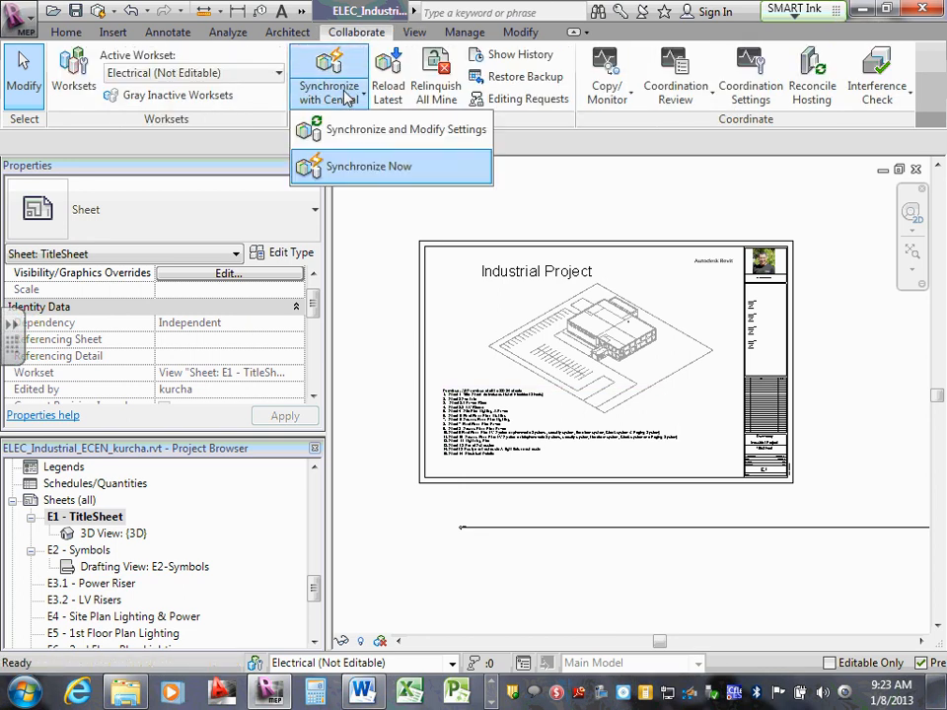
click(357, 167)
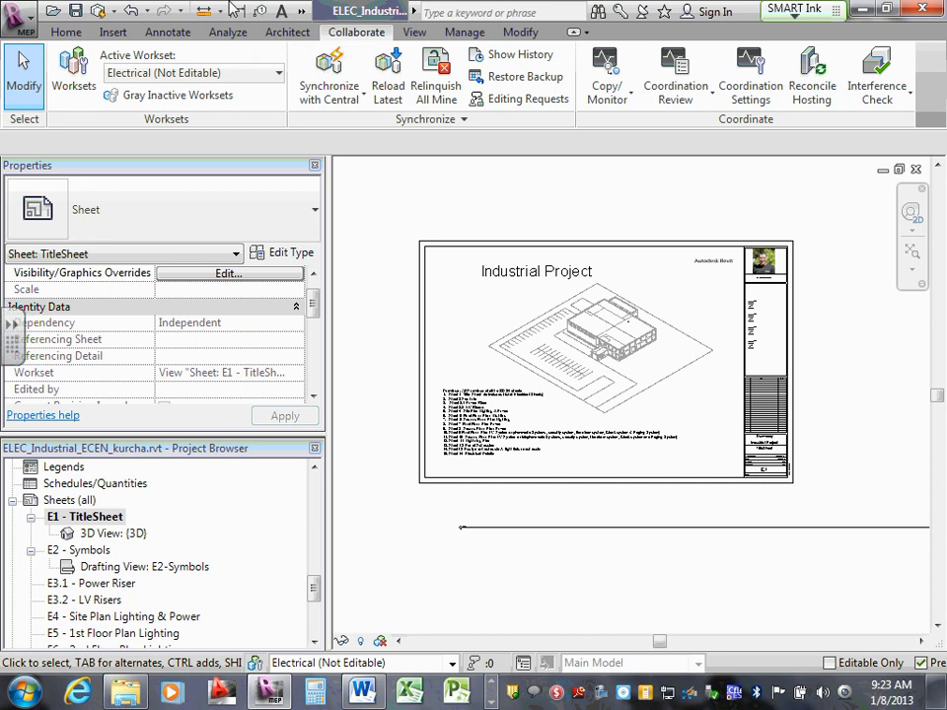
Start a print job limited to selected views/sheets and open the view/sheet set for selection.
click(32, 27)
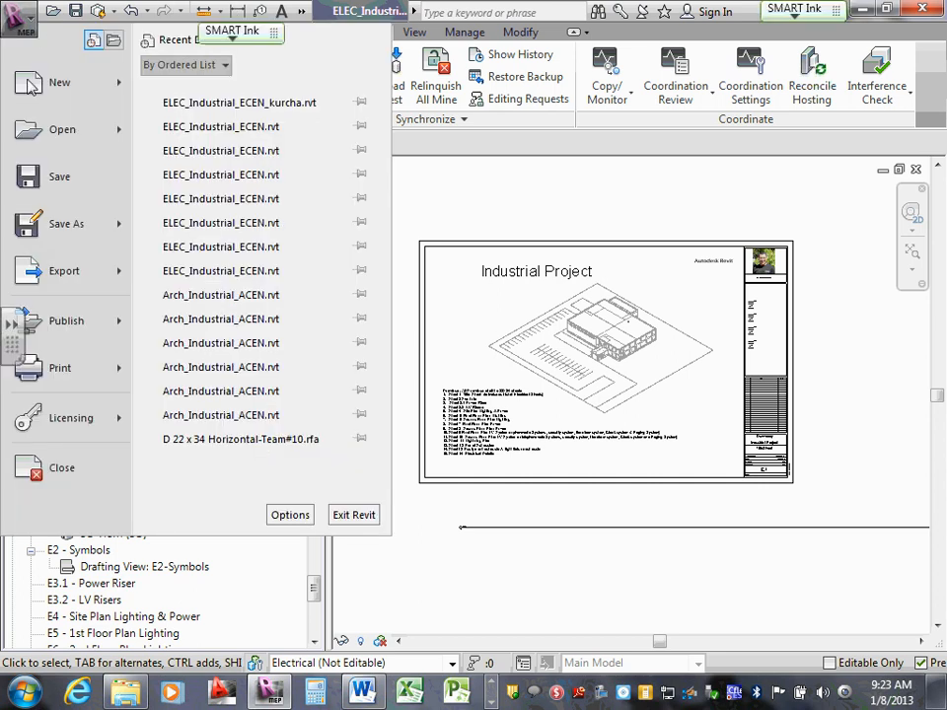
click(99, 379)
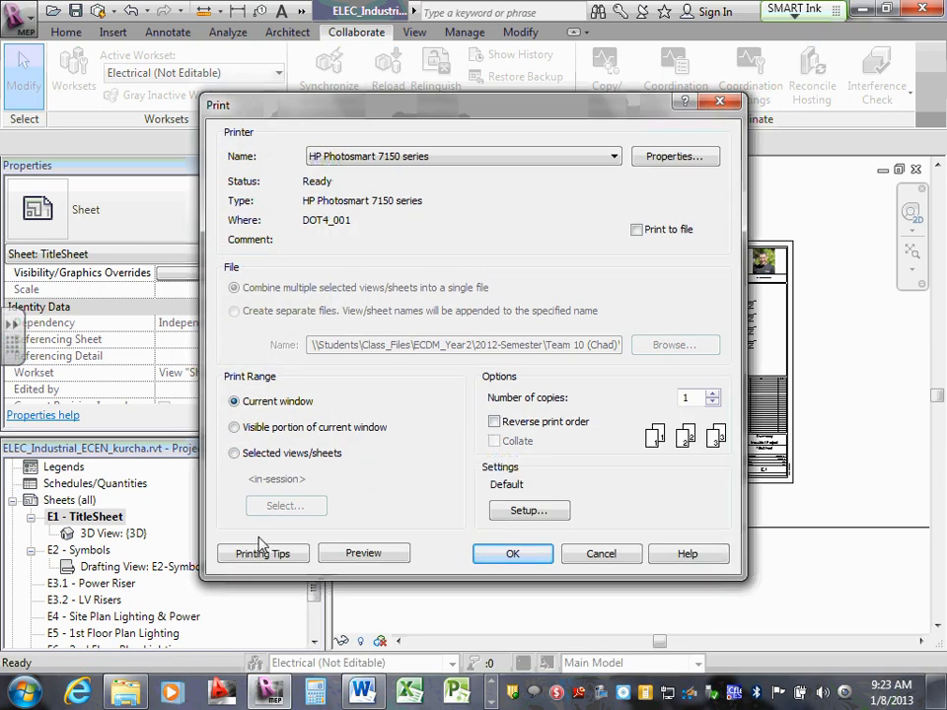
click(236, 454)
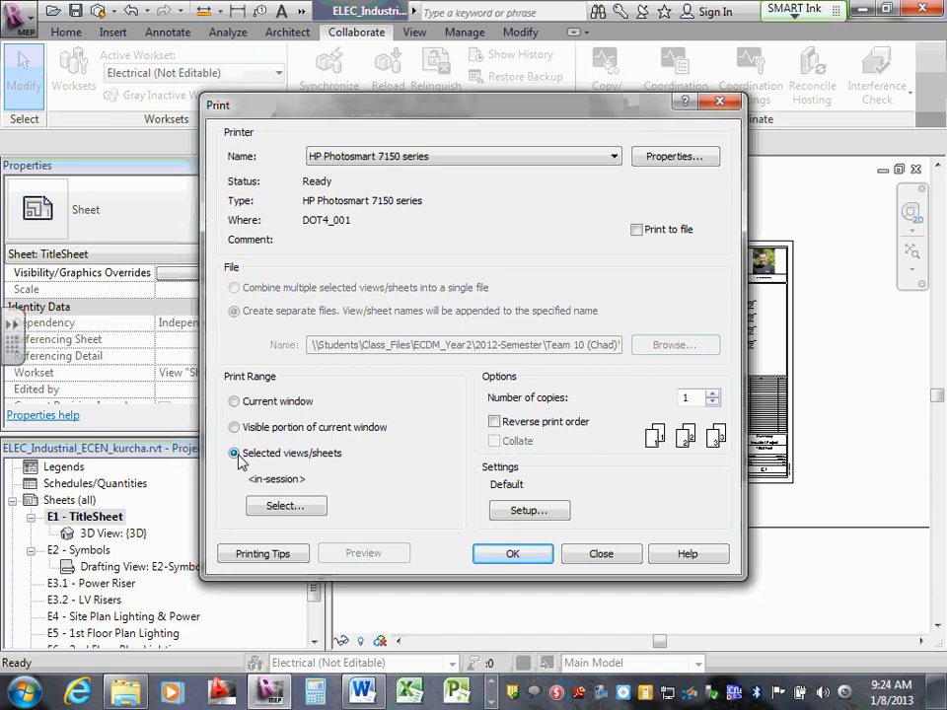
click(289, 513)
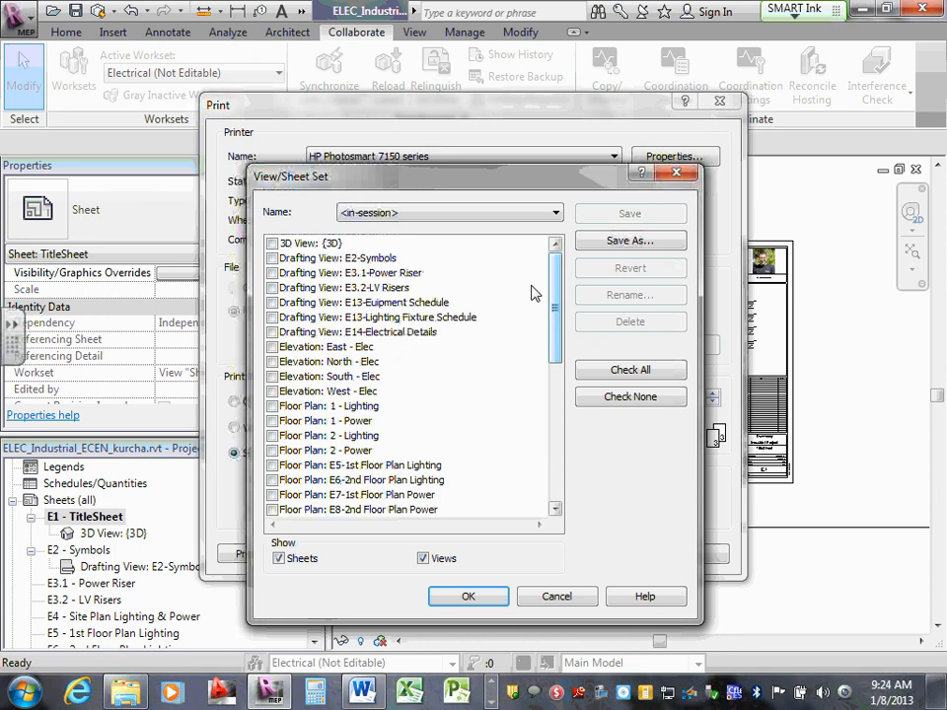
drag(555, 302, 552, 345)
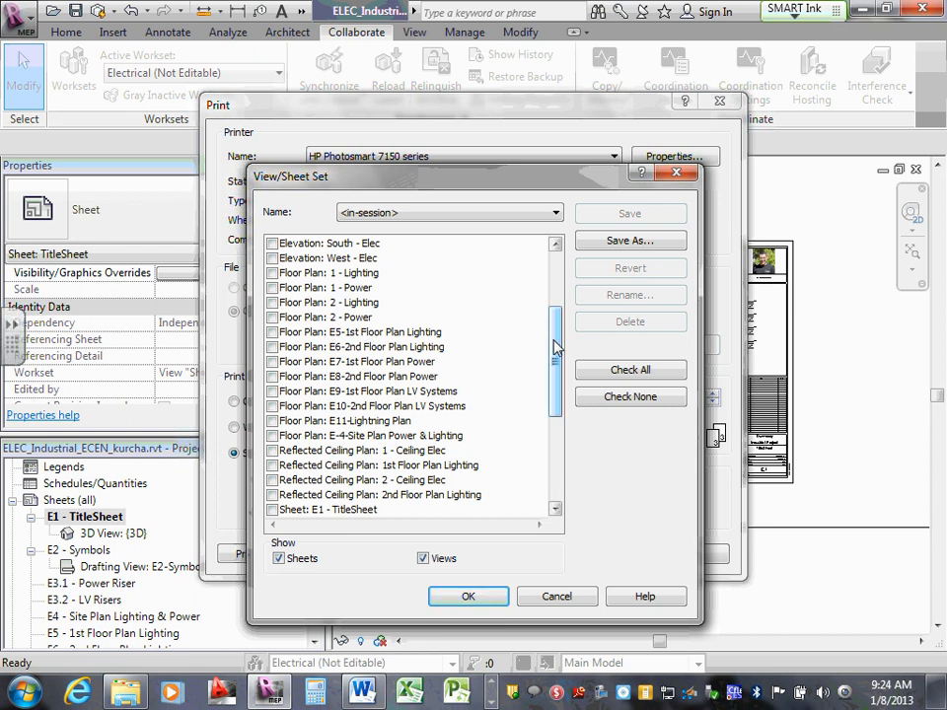
mouse_move(553, 353)
mouse_down()
mouse_move(560, 306)
mouse_move(558, 353)
mouse_up()
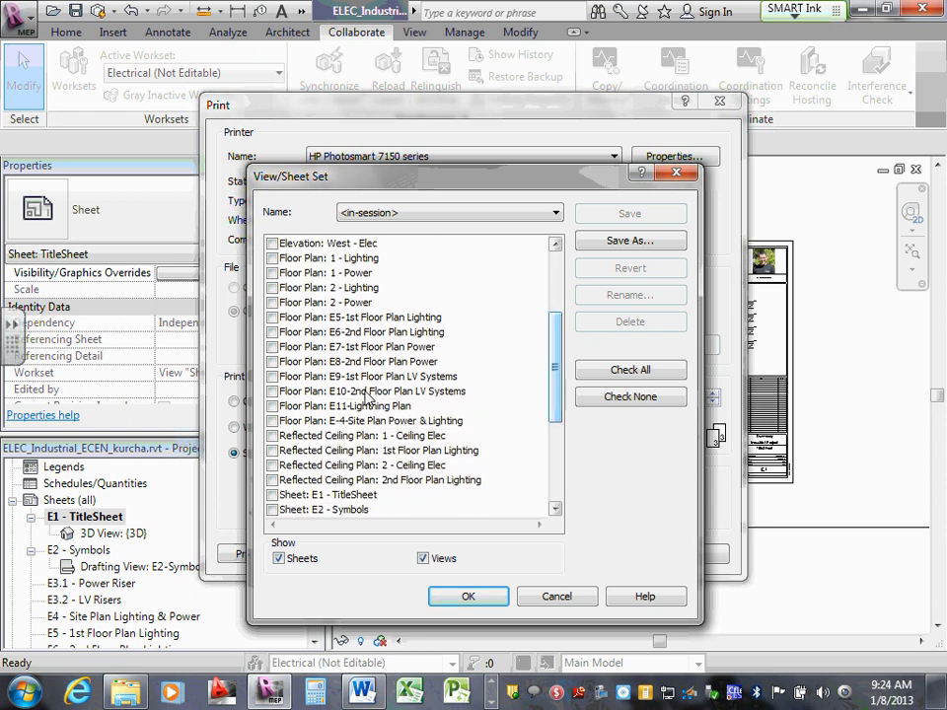
click(273, 421)
click(273, 406)
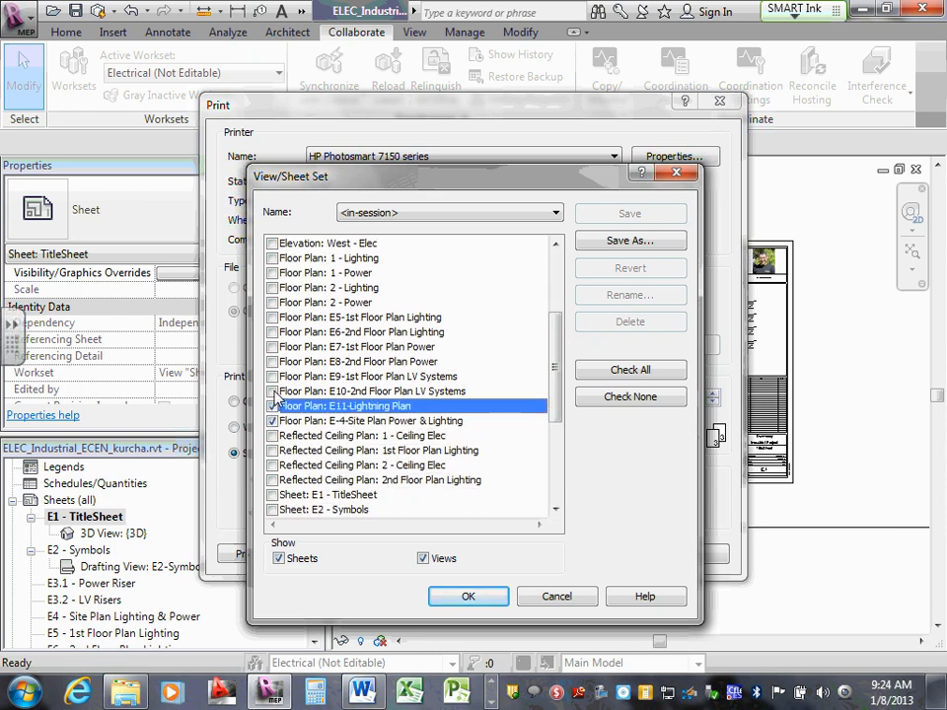
click(274, 391)
click(273, 377)
click(274, 362)
click(274, 347)
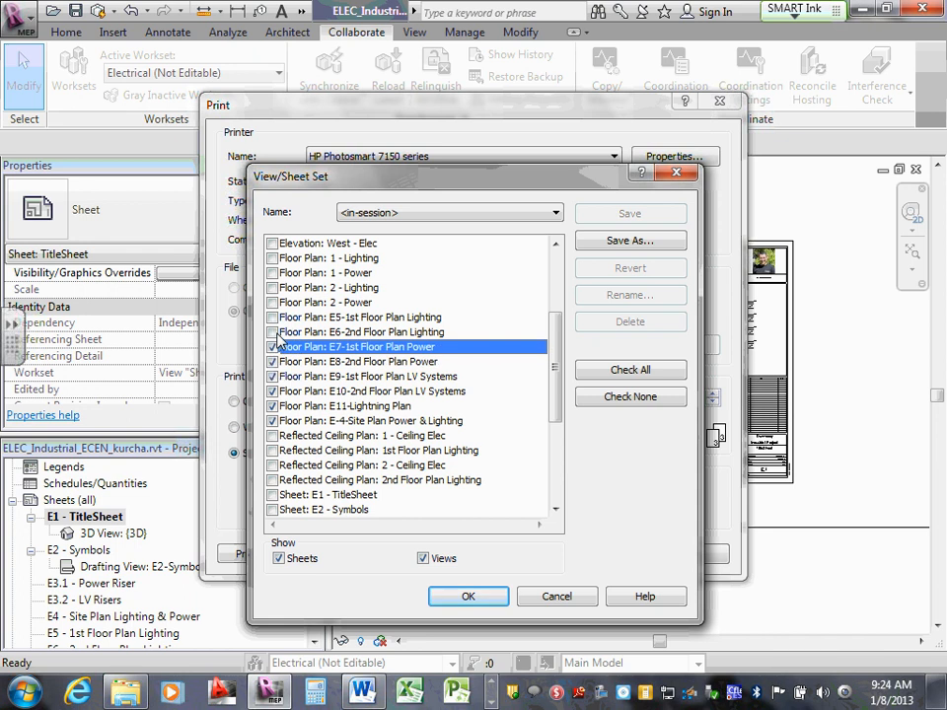
click(273, 332)
click(273, 318)
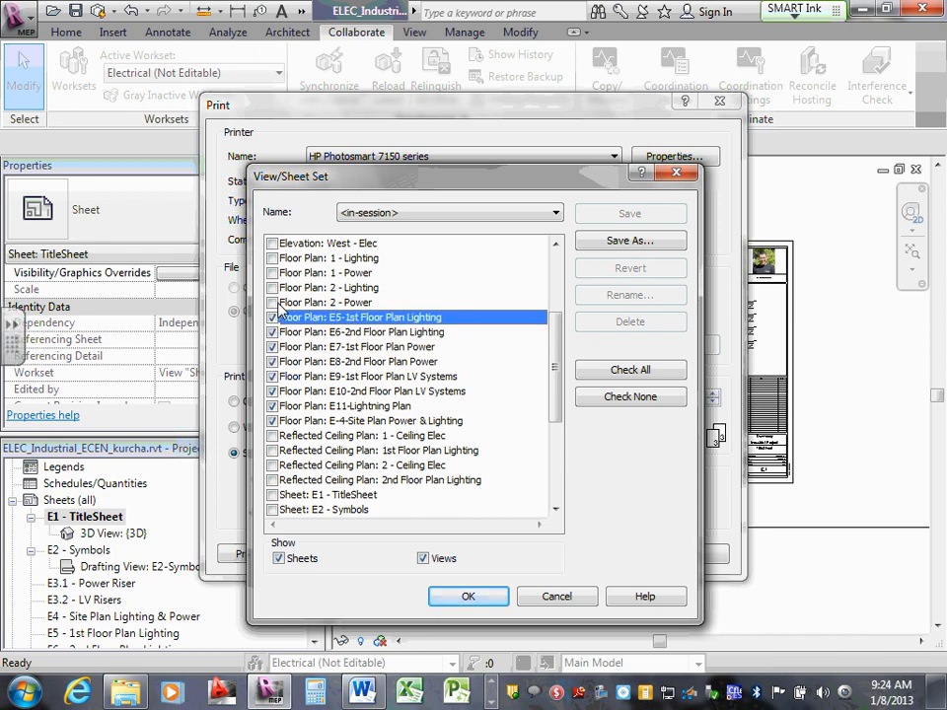
scroll(283, 314, up, 1)
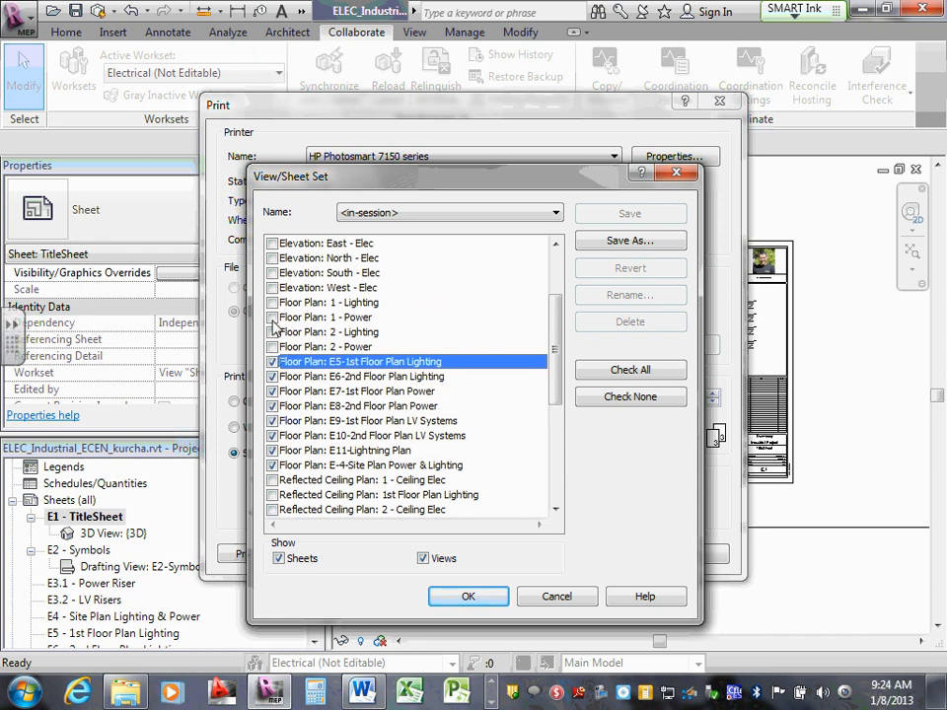
click(273, 303)
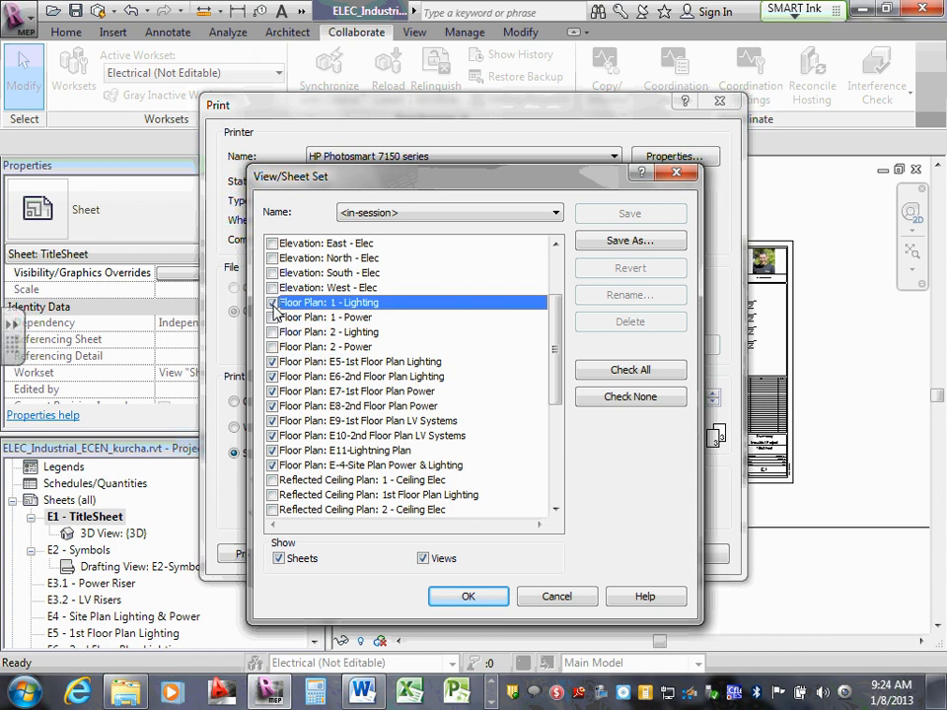
click(273, 318)
click(273, 332)
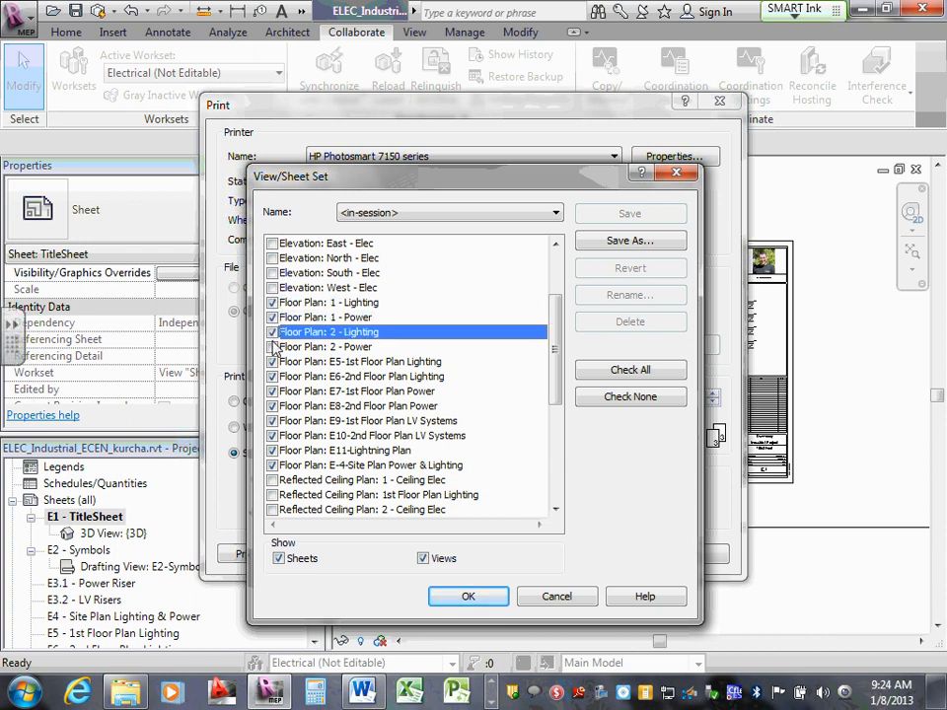
click(273, 347)
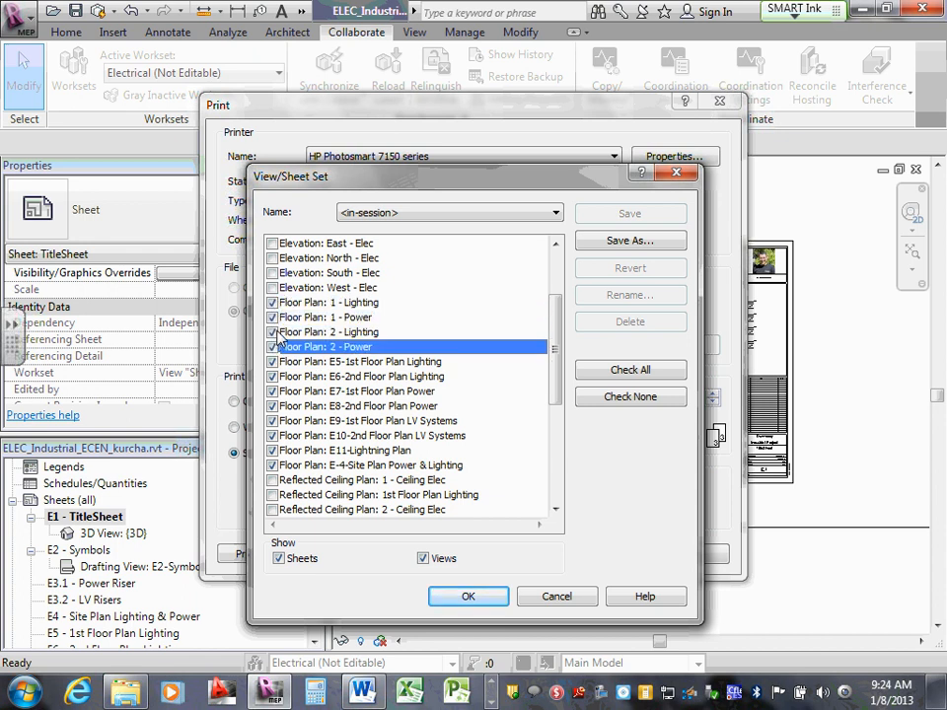
click(273, 332)
click(273, 318)
click(273, 302)
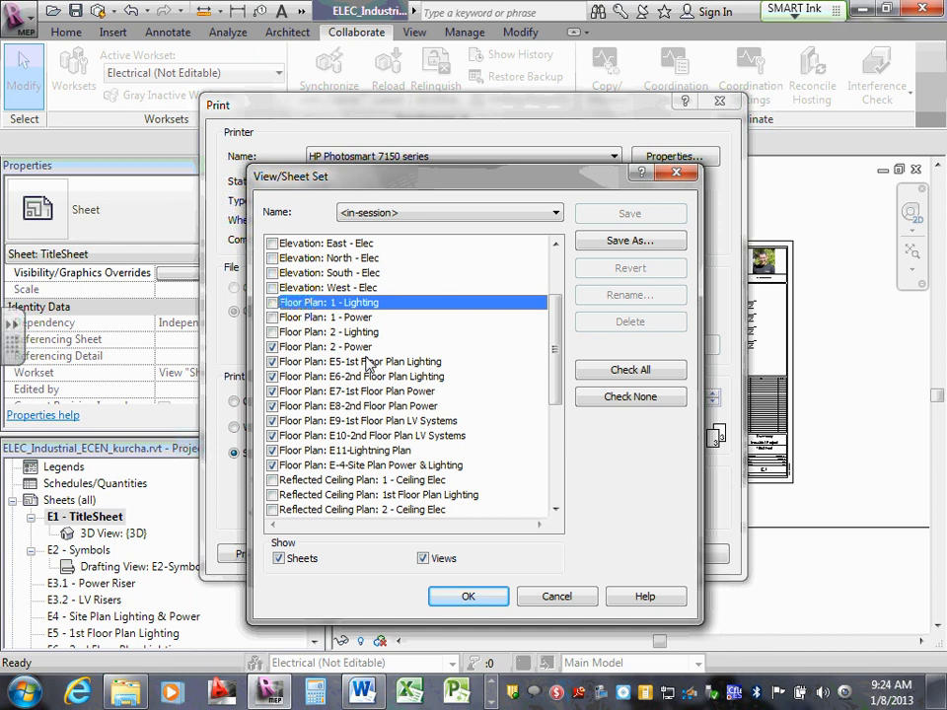
scroll(375, 345, down, 4)
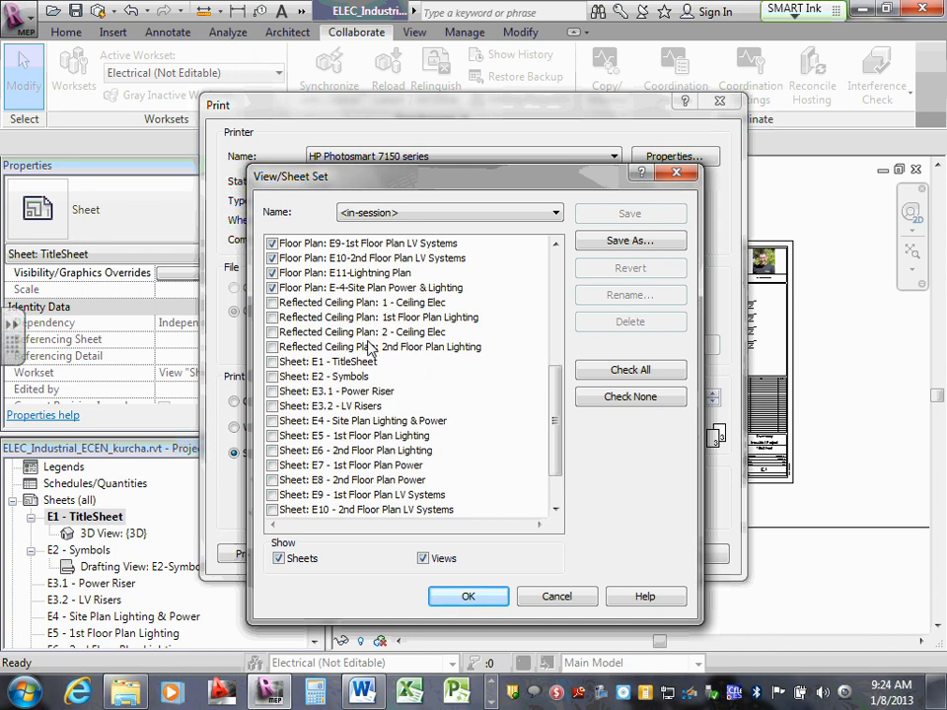
scroll(296, 395, up, 3)
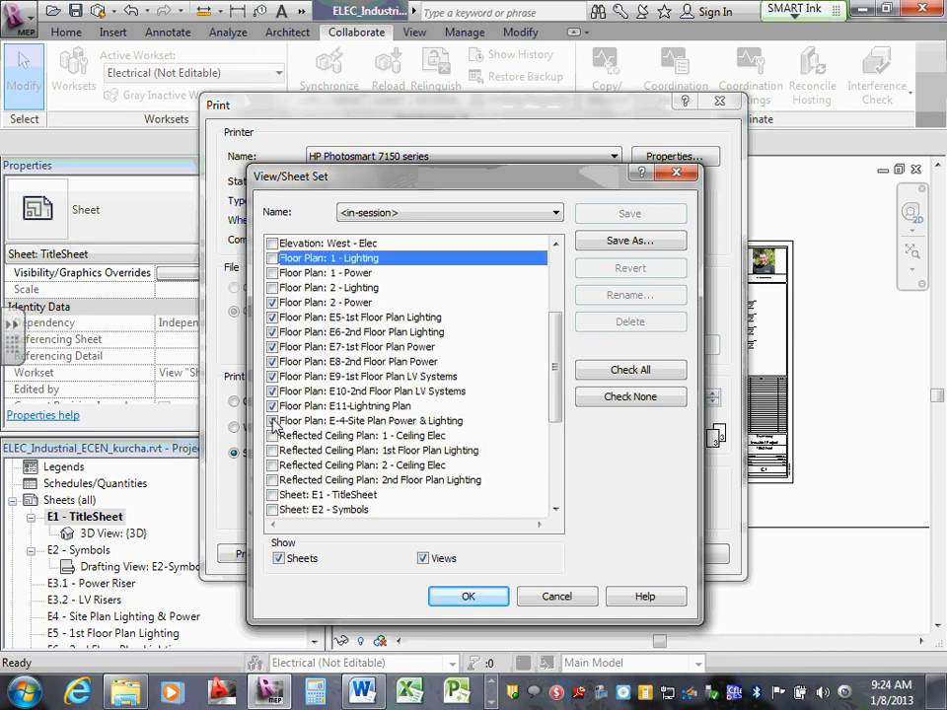
click(272, 419)
click(274, 406)
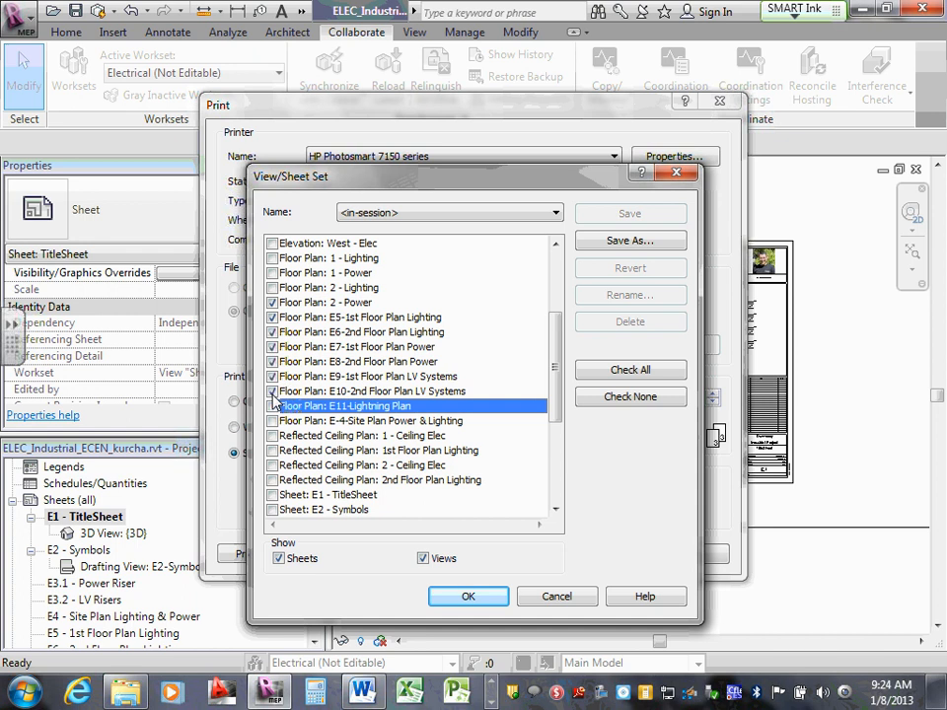
click(279, 391)
click(277, 376)
click(276, 361)
click(273, 347)
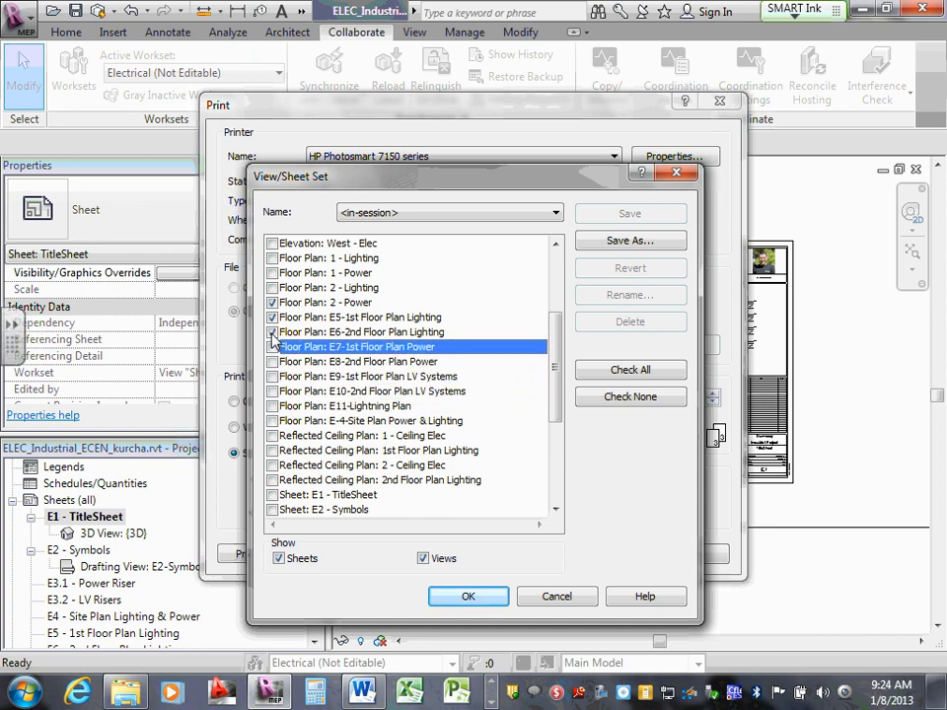
click(273, 331)
click(273, 317)
click(273, 301)
Include every sheet from E1 - TitleSheet through E14 - Electrical Details in the print selection.
scroll(277, 309, down, 5)
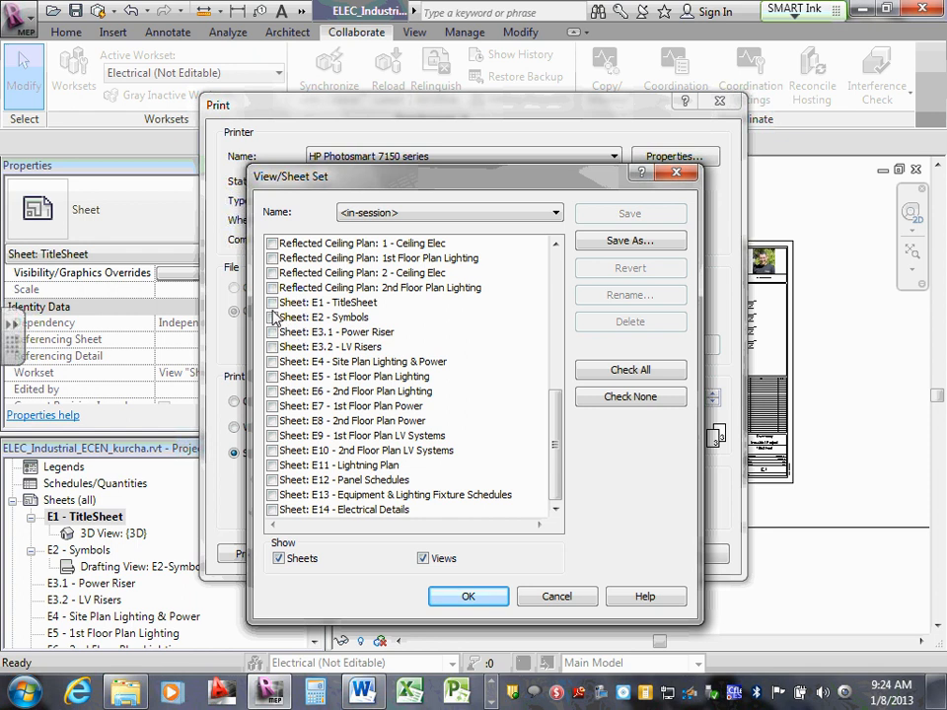
click(273, 302)
click(273, 316)
click(277, 332)
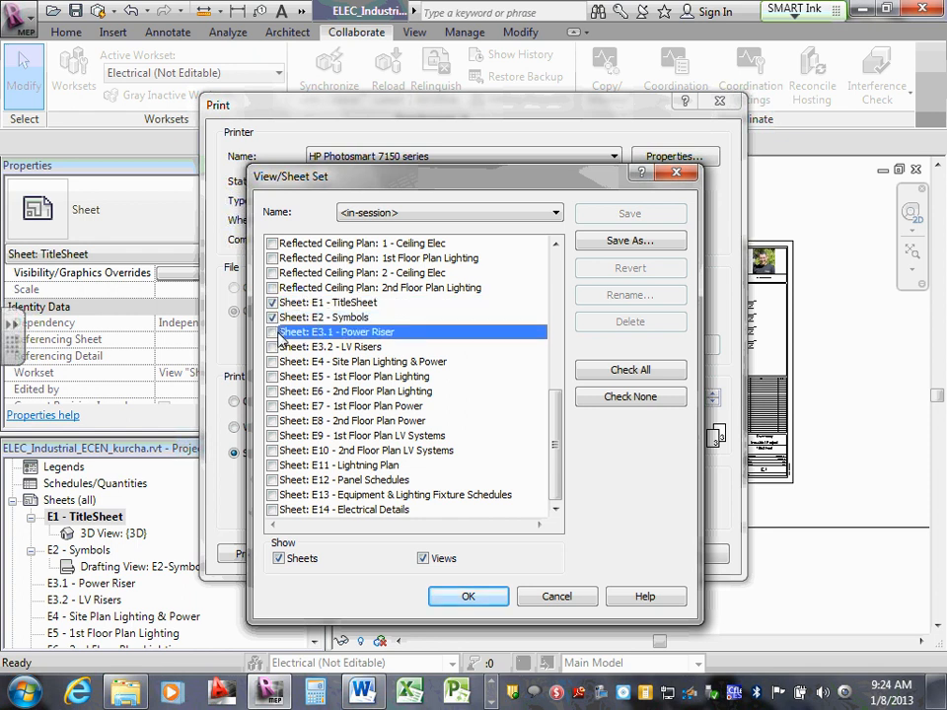
click(273, 347)
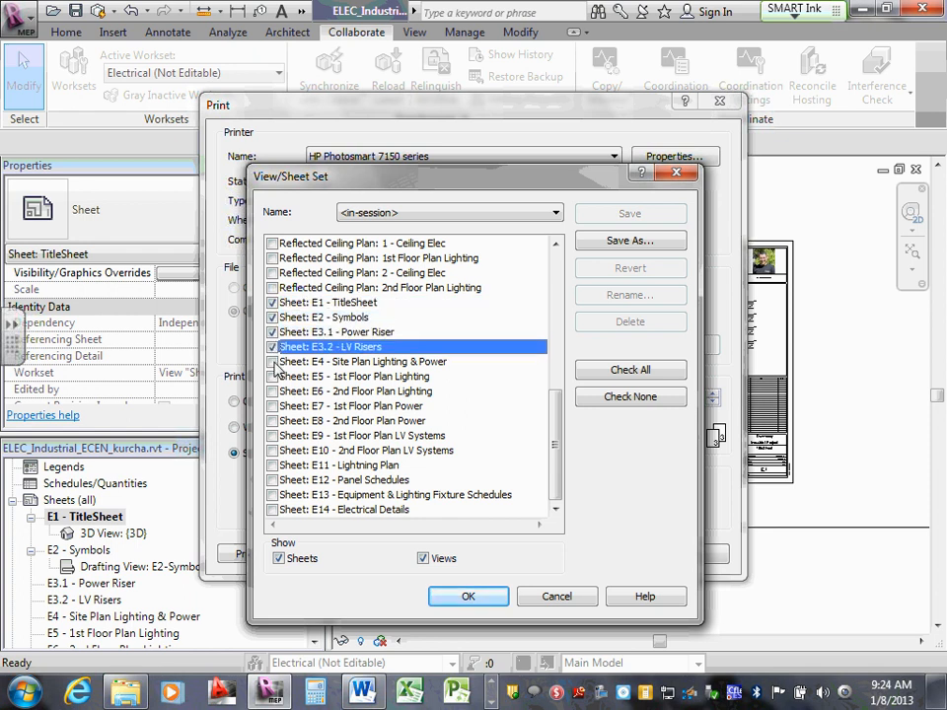
click(273, 362)
click(274, 377)
click(273, 392)
click(274, 406)
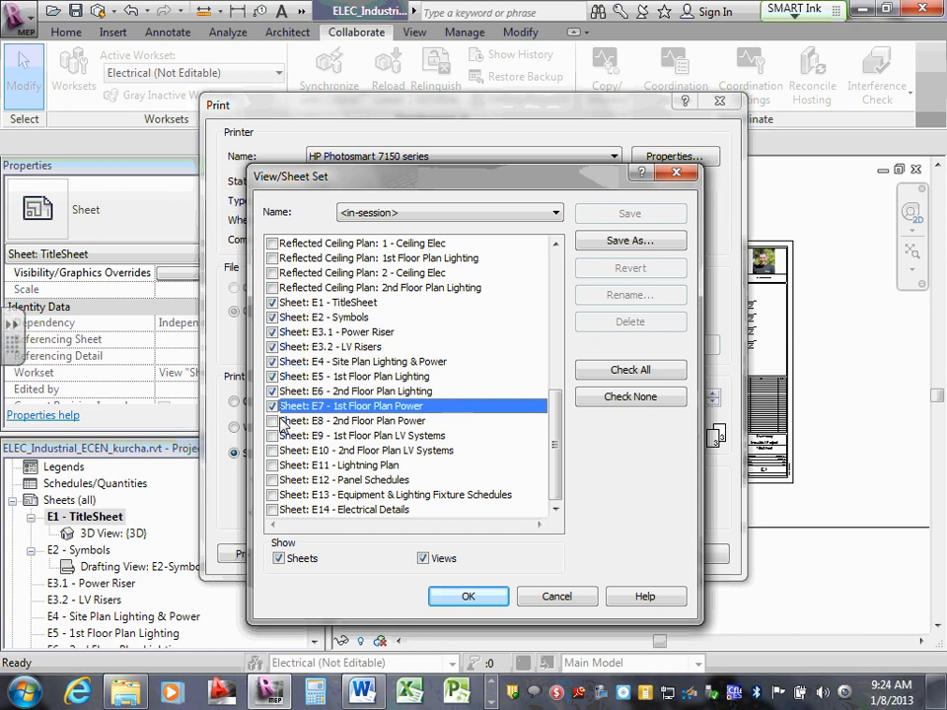
click(273, 422)
click(274, 436)
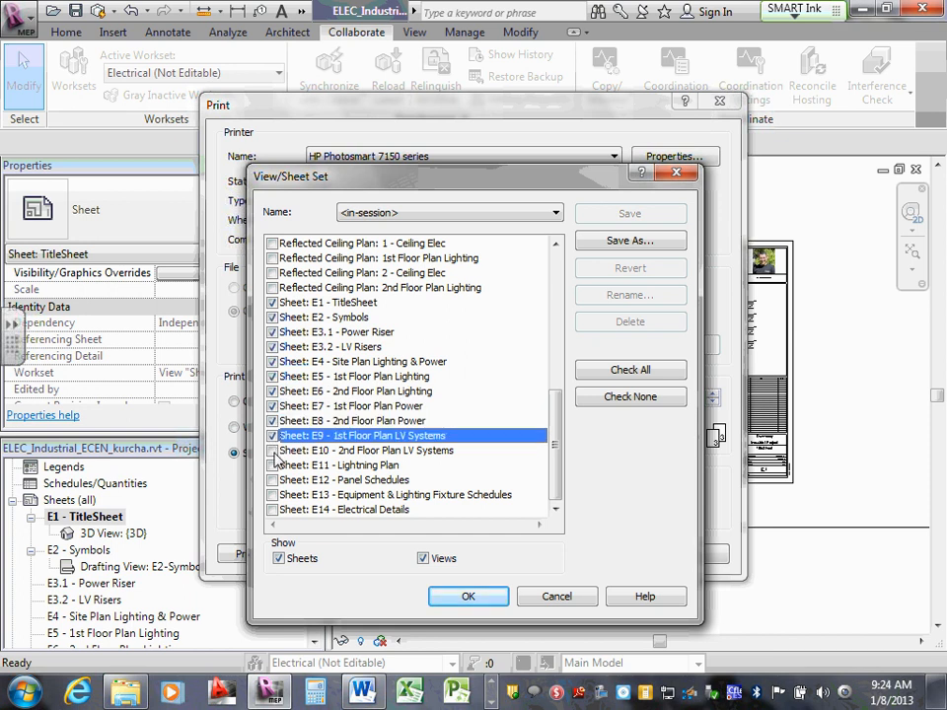
click(273, 451)
click(274, 465)
click(274, 480)
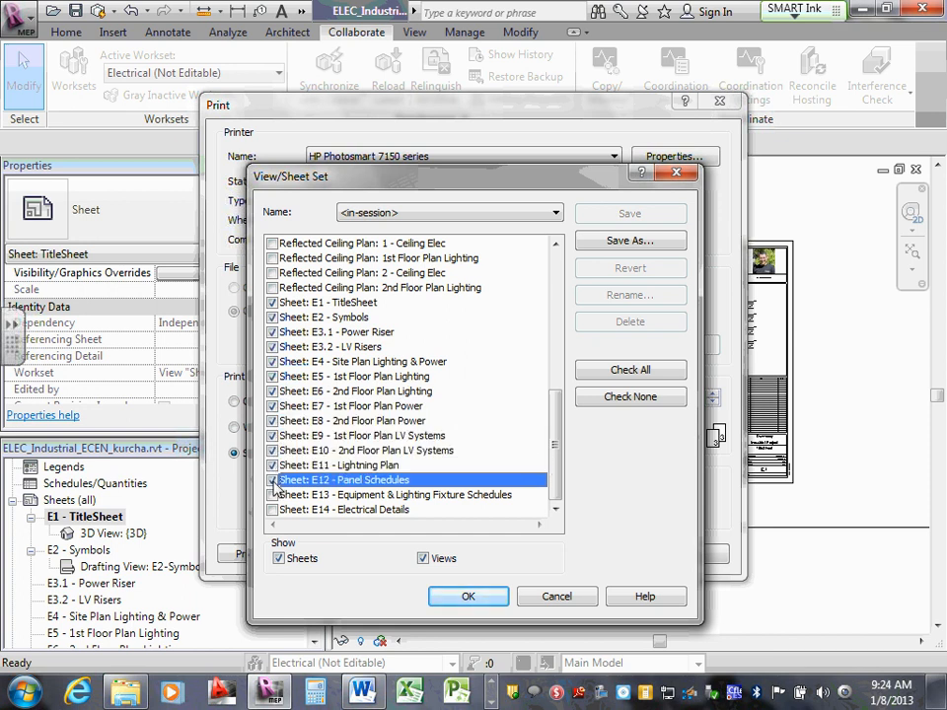
click(273, 495)
click(274, 510)
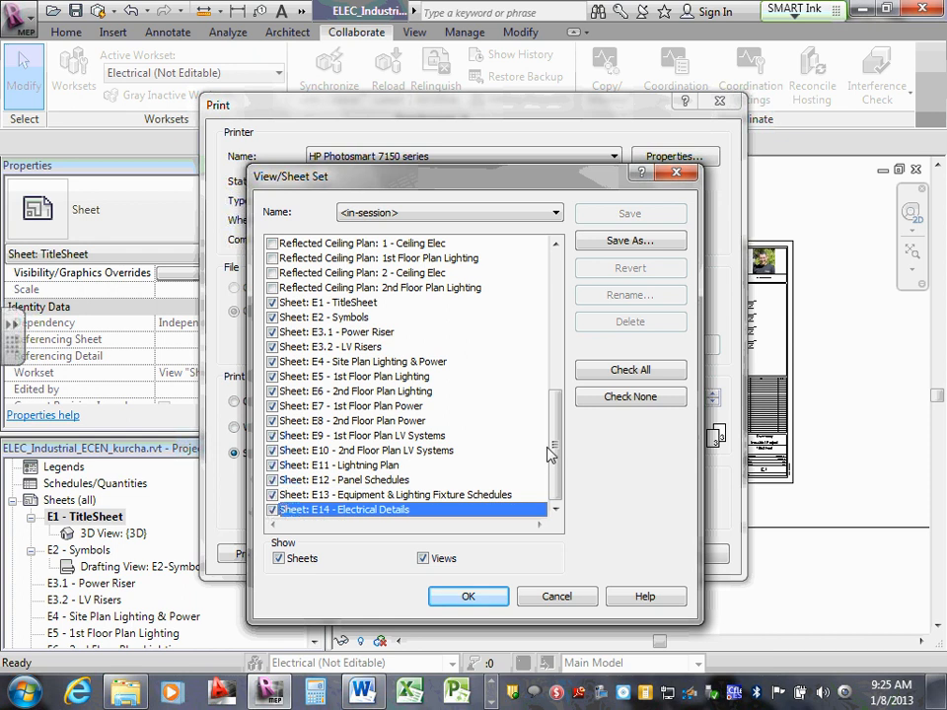
Accept the sheet selection and save it for future sessions as a set named Full Set.
drag(558, 455, 554, 406)
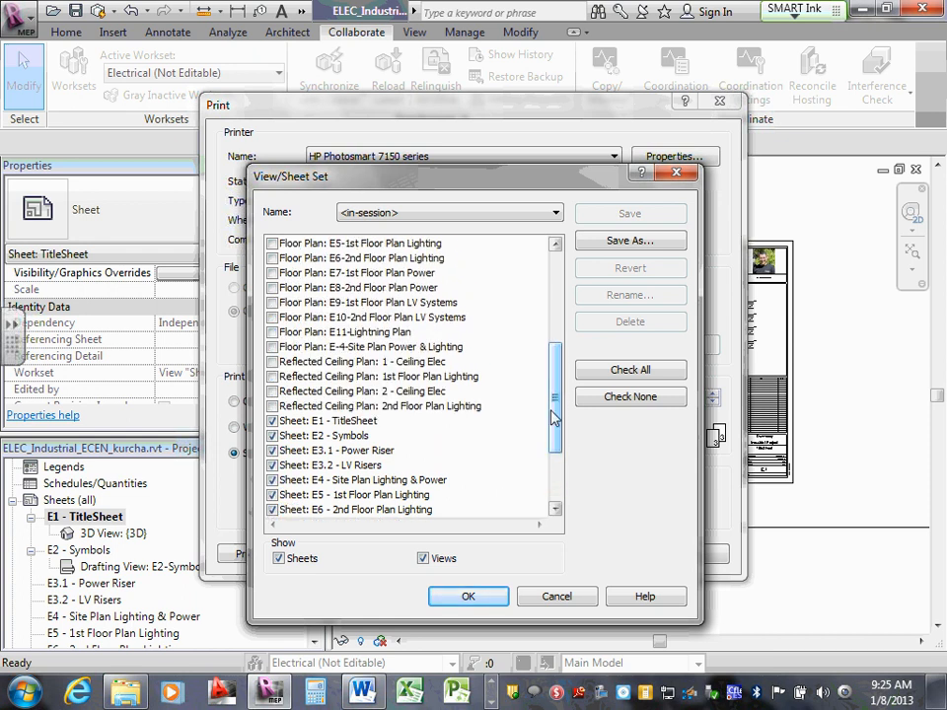
click(468, 597)
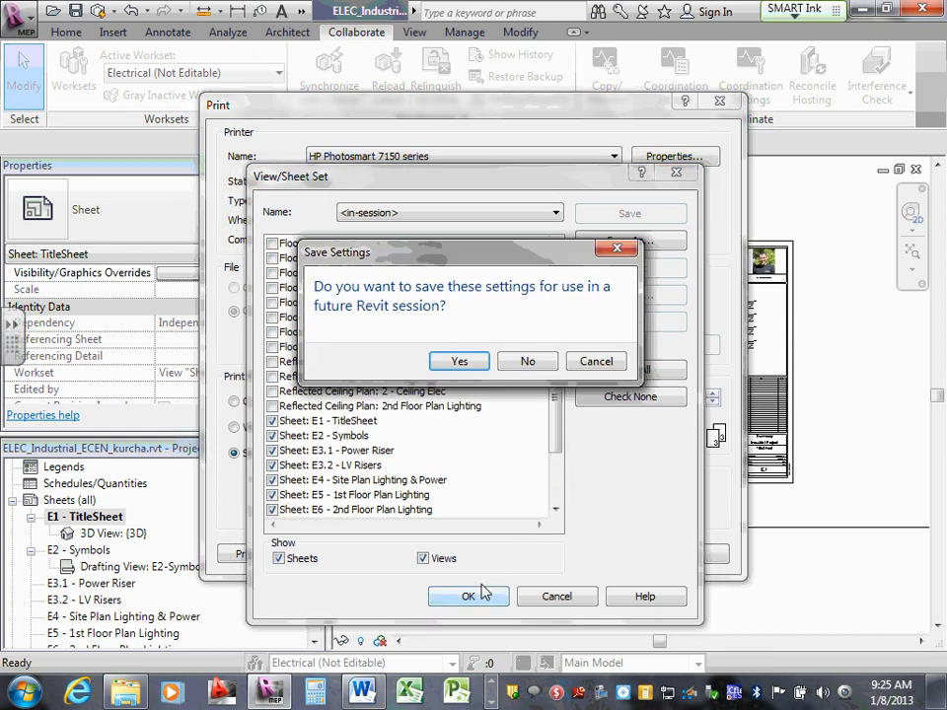
click(459, 361)
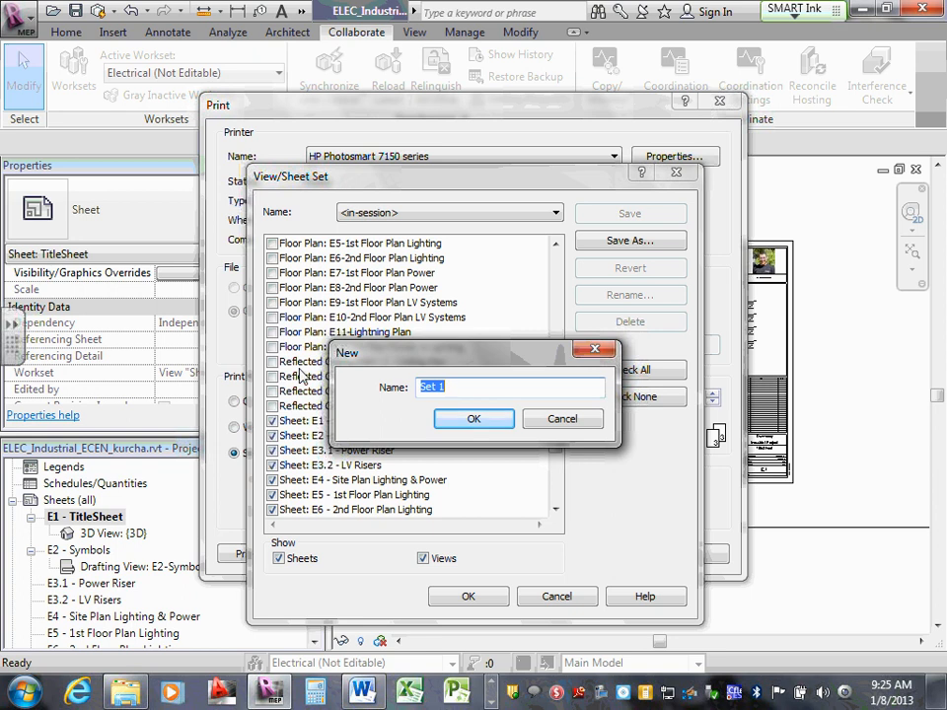
text(Full Set)
click(486, 416)
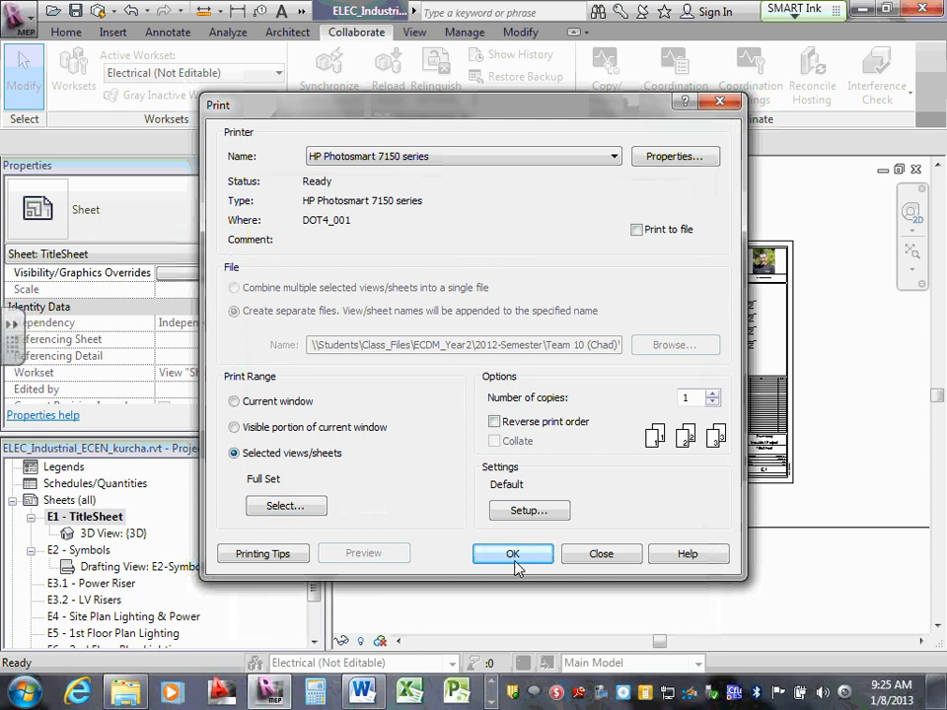
Choose the DCT-PTR-HP5200-RED10-1 printer and set its paper size to 11x17.
click(409, 162)
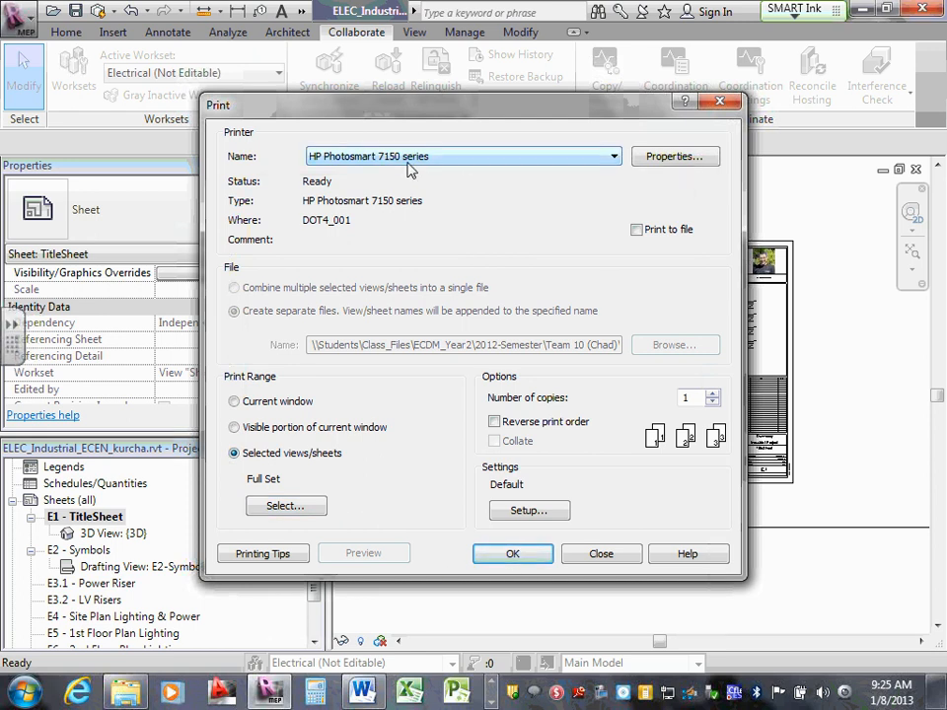
click(614, 158)
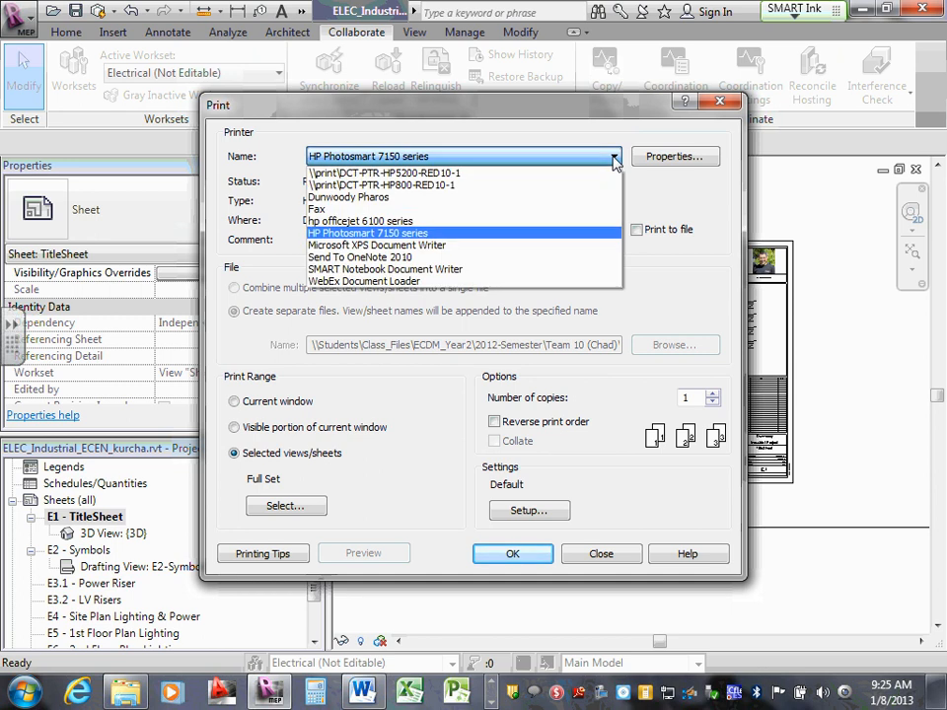
click(483, 174)
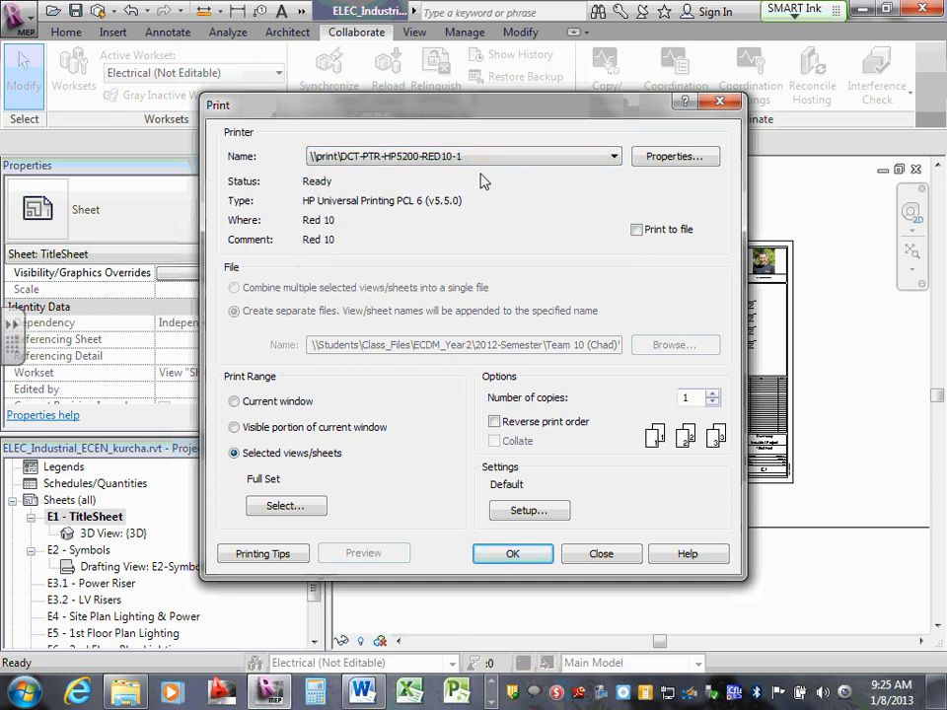
click(663, 157)
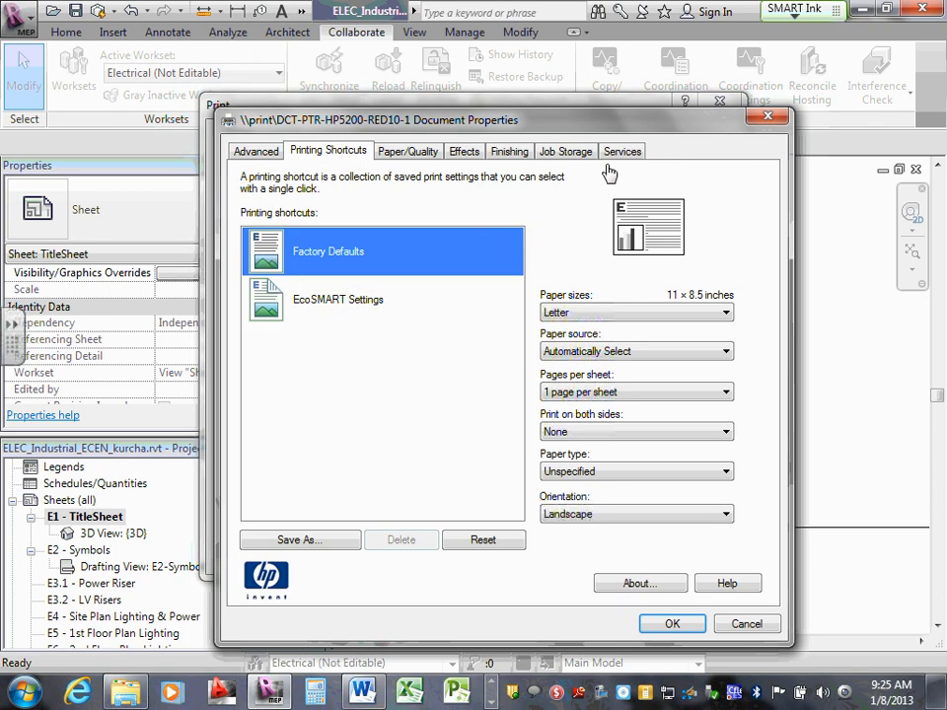
click(641, 314)
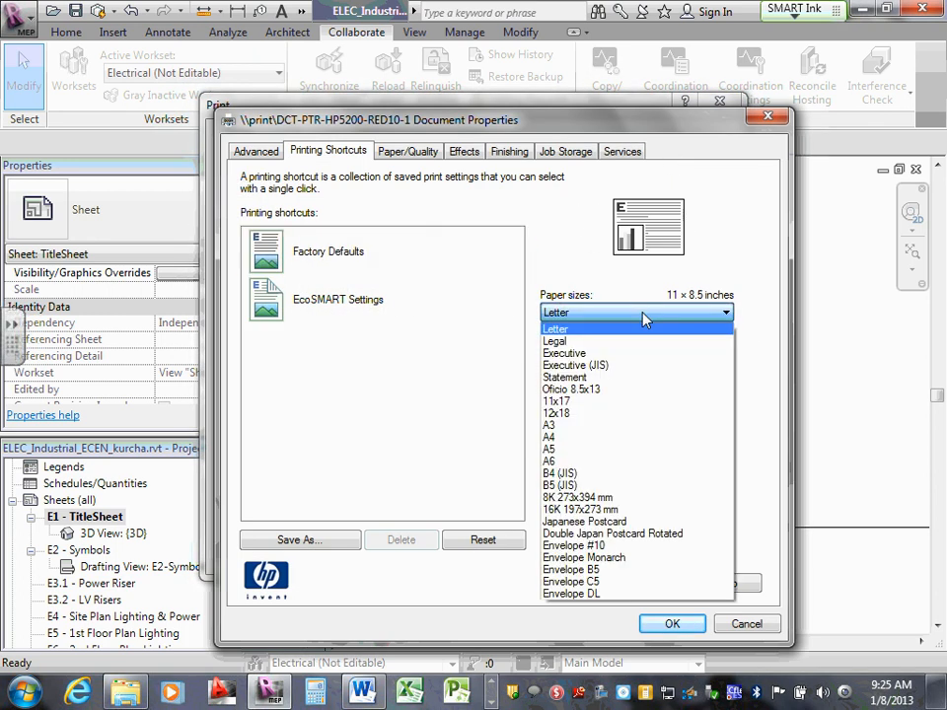
click(595, 402)
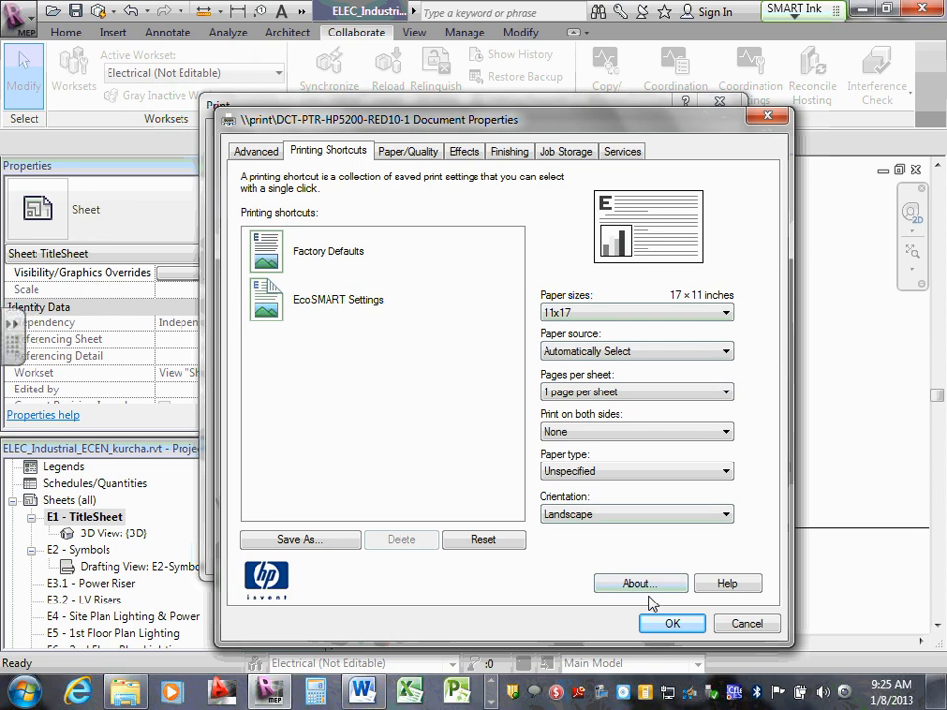
click(670, 624)
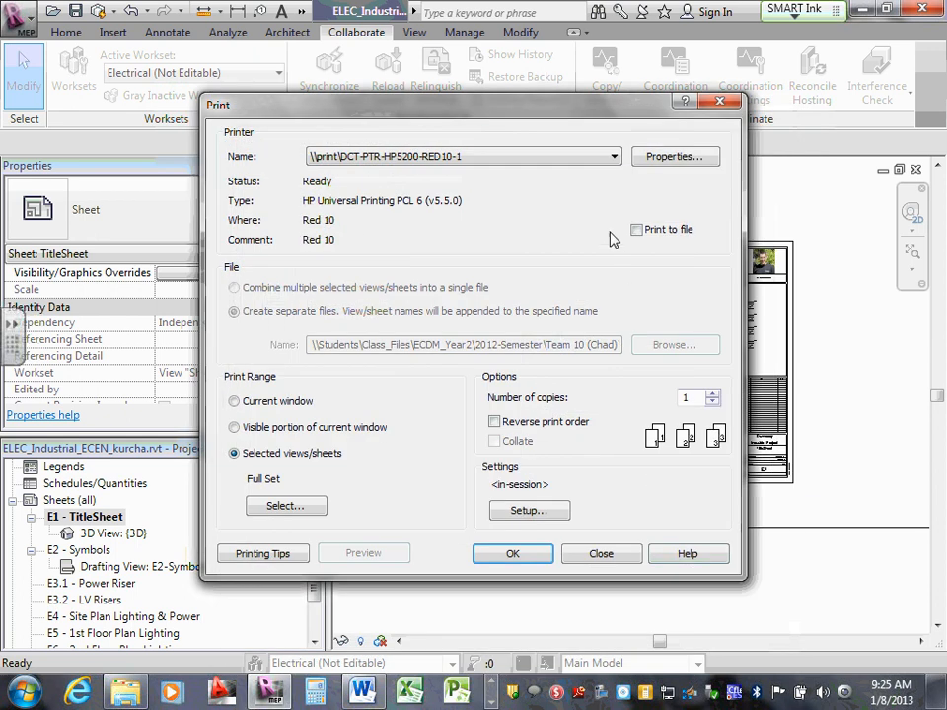
Check and accept the print setup, and print the Full Set of sheets.
click(530, 513)
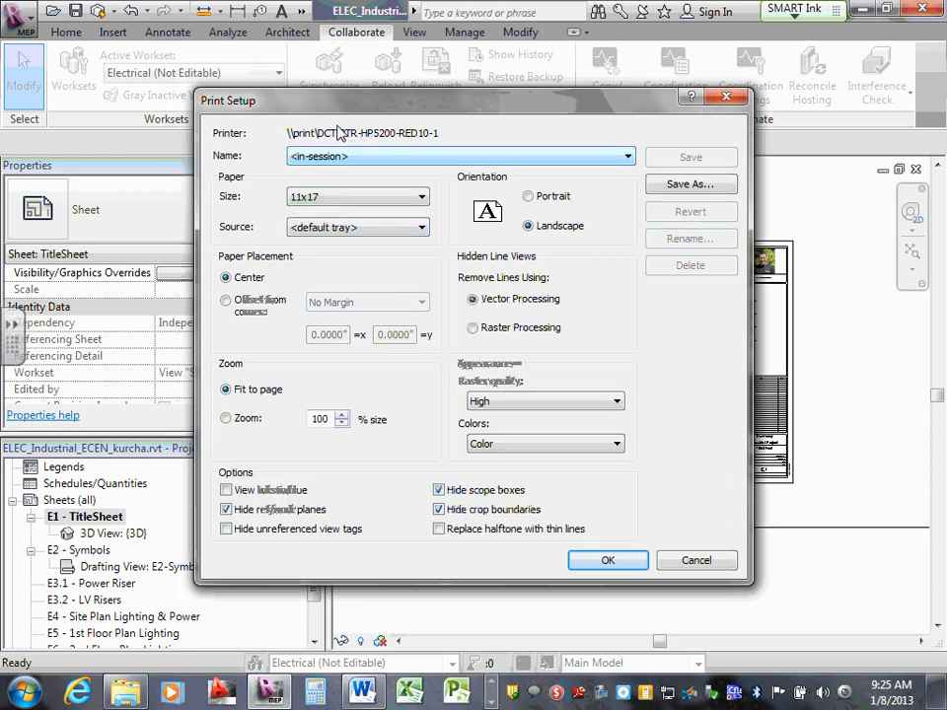
click(608, 561)
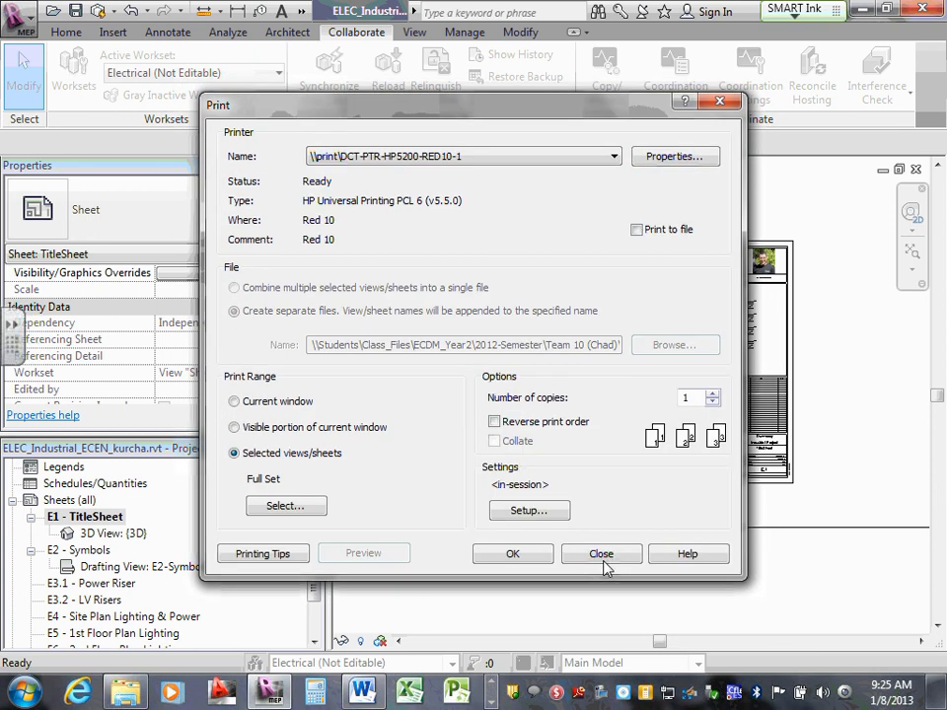
click(526, 558)
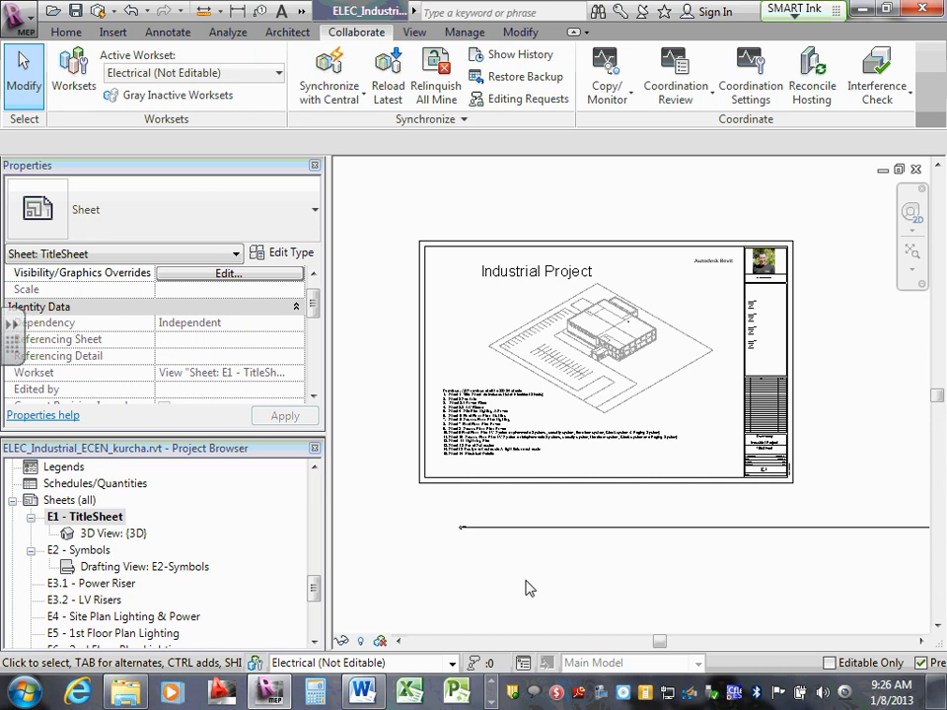
click(490, 703)
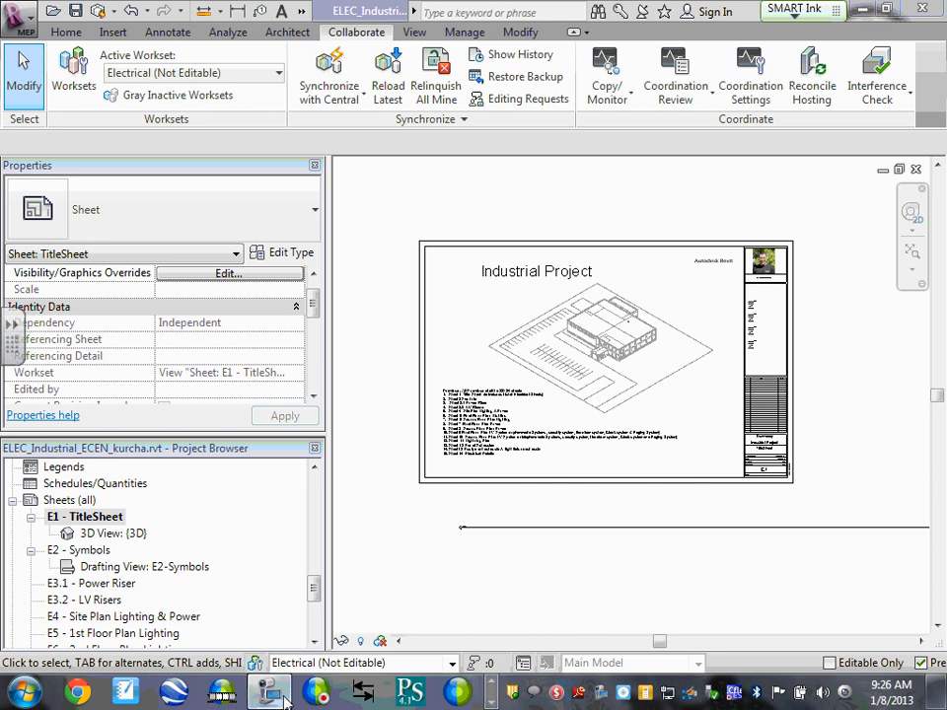